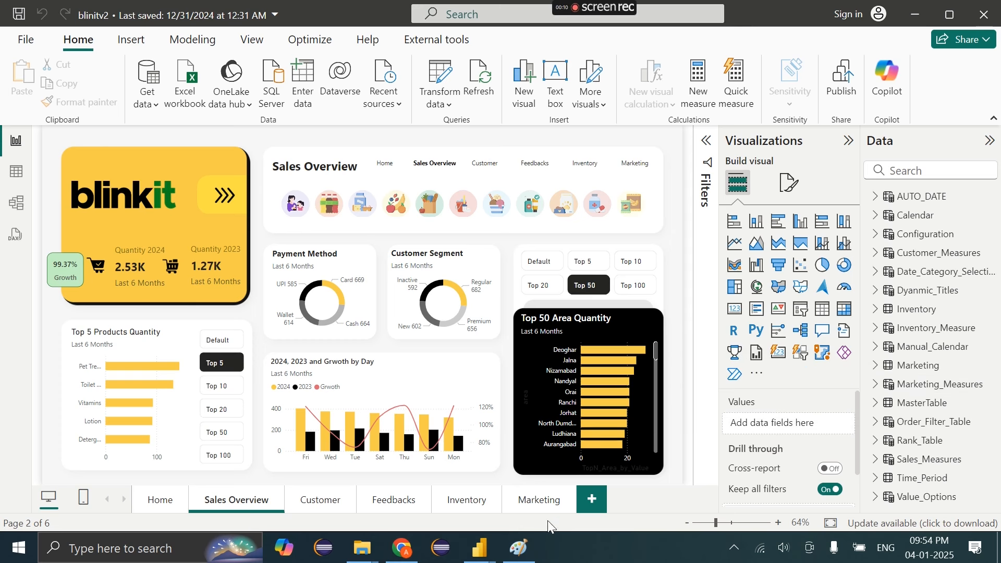
Check the Blinkit Dashboard - V1 reference report, then return to the blinitv2 report
{"action": "mouse_move", "coordinate": [480, 552]}
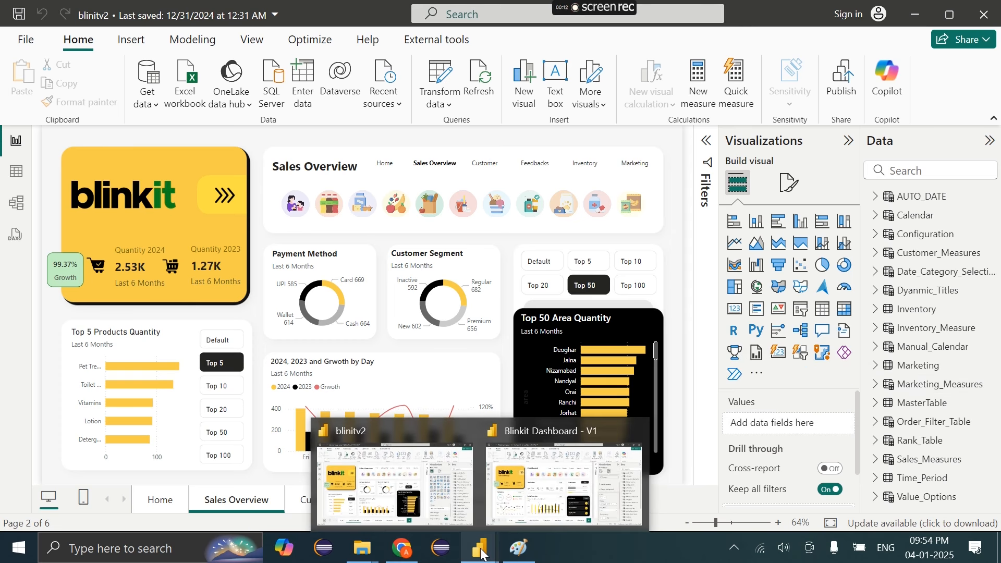
{"action": "left_click", "coordinate": [563, 485]}
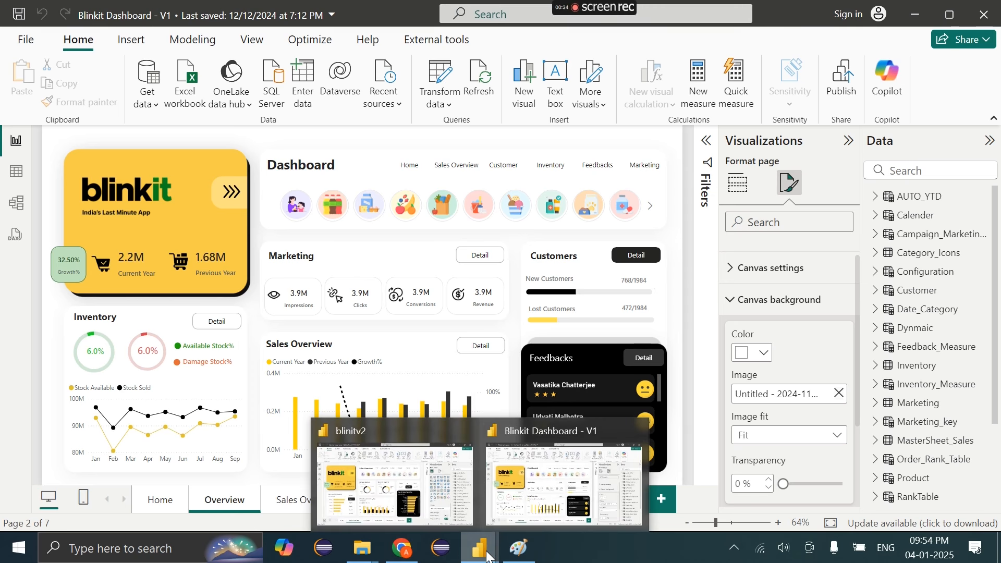
{"action": "left_click", "coordinate": [428, 472]}
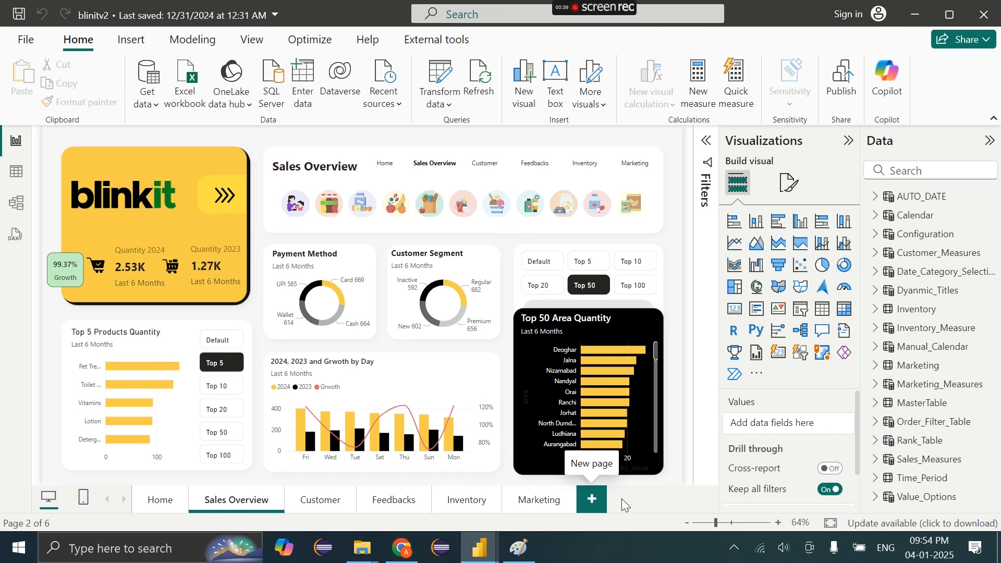
Delete the blank page and duplicate the Sales Overview page
{"action": "left_click", "coordinate": [598, 500]}
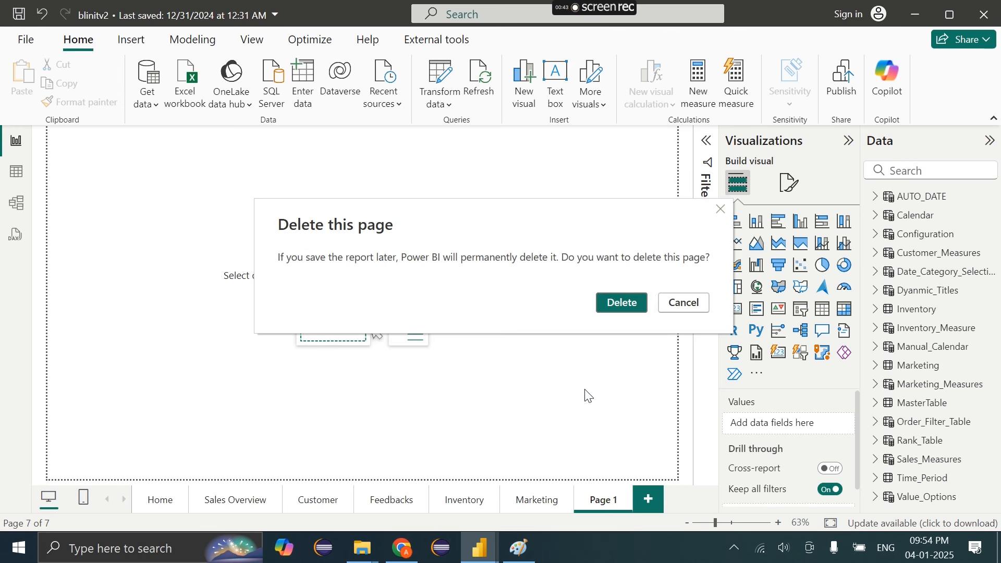
{"action": "left_click", "coordinate": [624, 301]}
{"action": "left_click", "coordinate": [238, 502]}
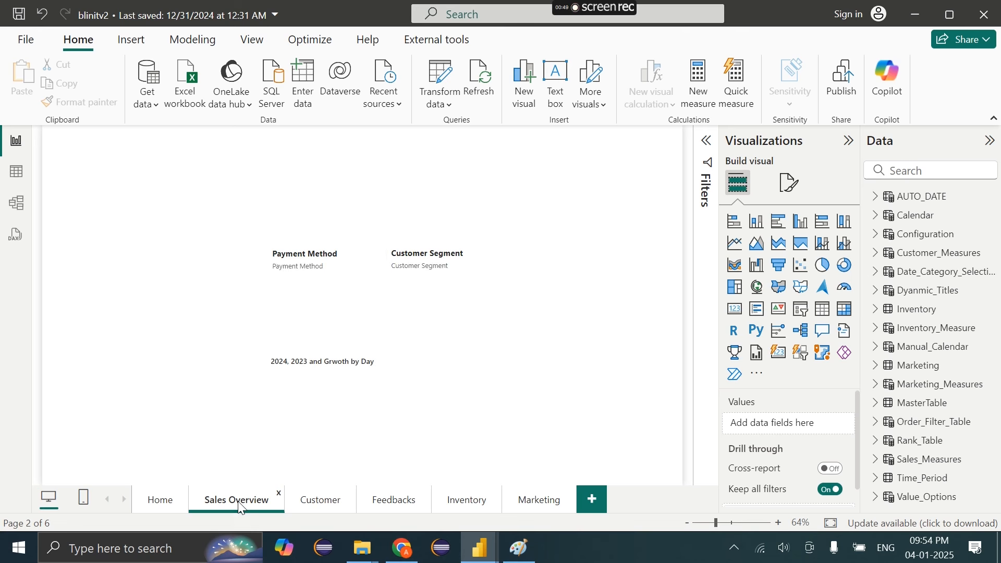
{"action": "right_click", "coordinate": [240, 505]}
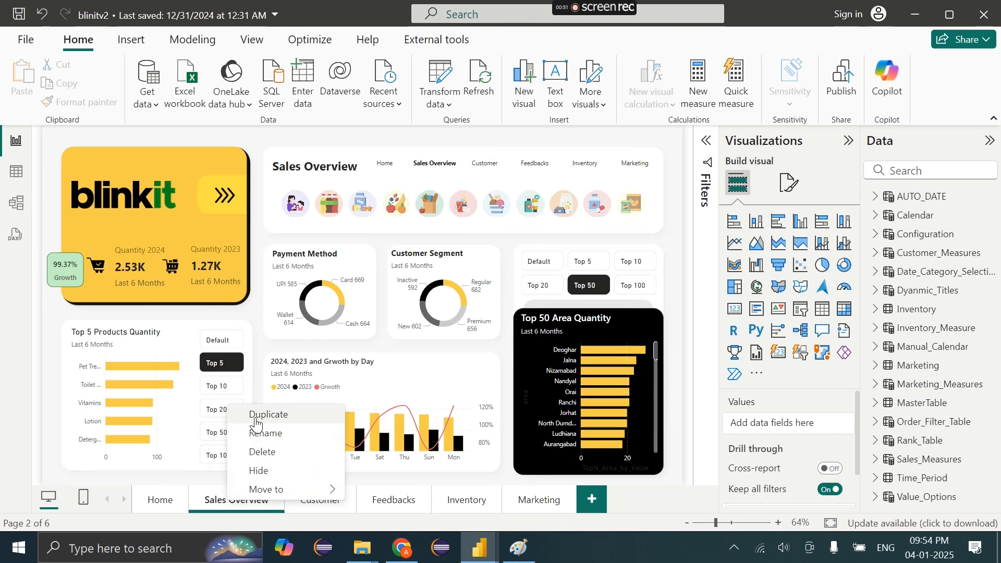
{"action": "left_click", "coordinate": [280, 417]}
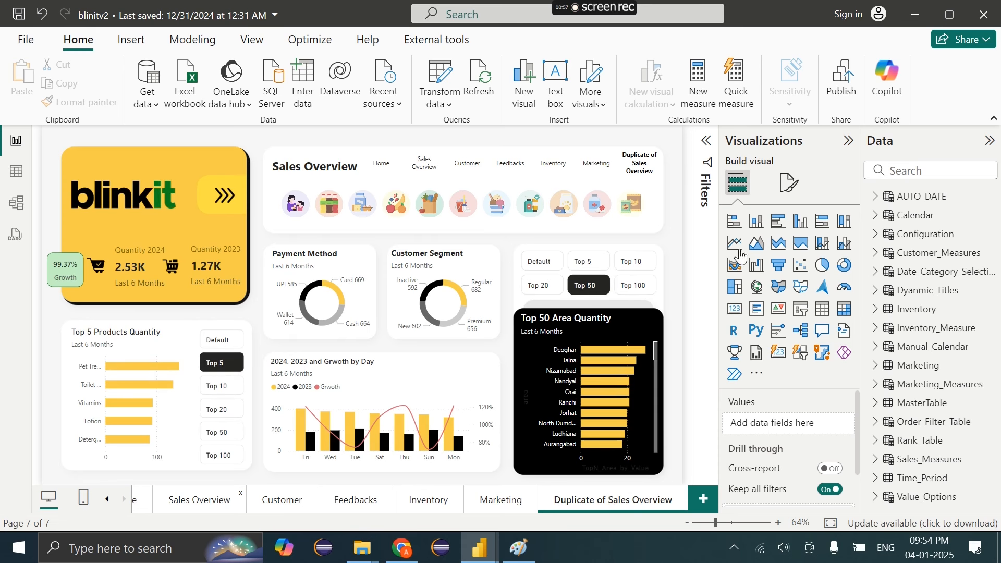
Delete the charts, Top 5 Products visual and slicer from the copied page
{"action": "left_click_drag", "start_coordinate": [671, 235], "coordinate": [261, 490]}
{"action": "left_click_drag", "start_coordinate": [253, 304], "coordinate": [46, 500]}
{"action": "key", "text": "Delete"}
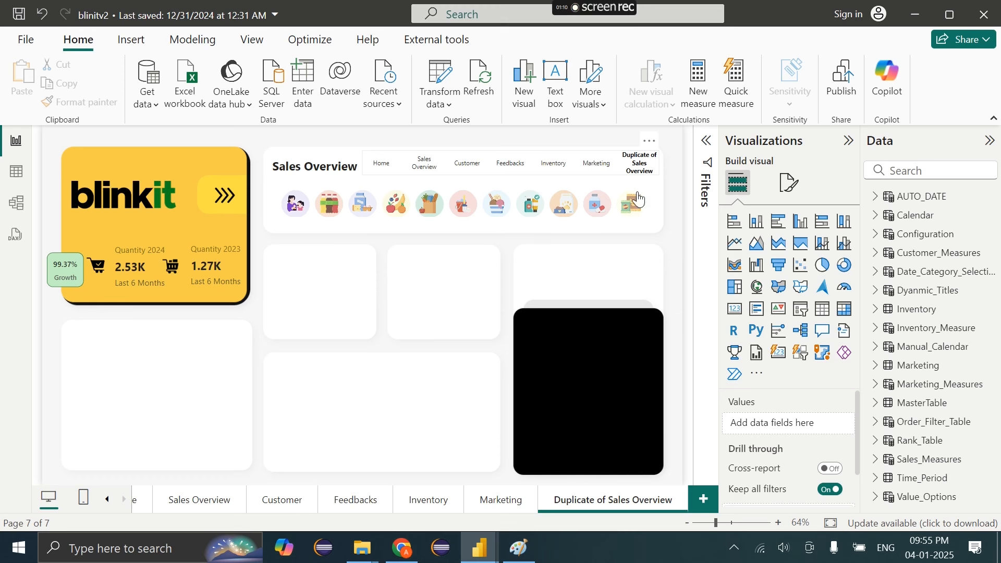
Rename the duplicated page to Overview and widen the page navigator row
{"action": "left_click", "coordinate": [639, 173]}
{"action": "double_click", "coordinate": [635, 504]}
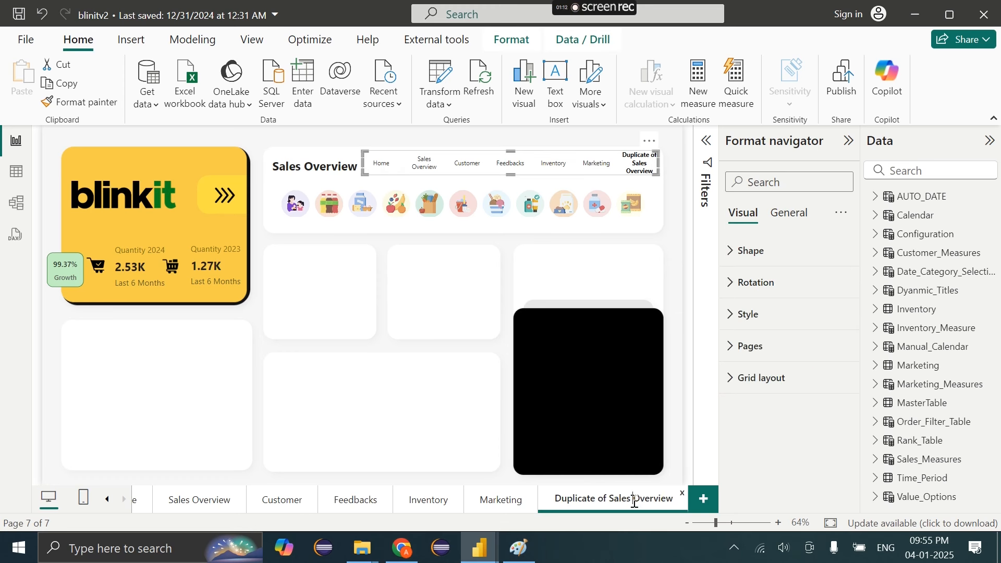
{"action": "left_click", "coordinate": [635, 500]}
{"action": "key", "text": "BackSpace"}
{"action": "key", "text": "BackSpace"}
{"action": "key", "text": "BackSpace"}
{"action": "key", "text": "BackSpace"}
{"action": "key", "text": "BackSpace"}
{"action": "key", "text": "BackSpace"}
{"action": "key", "text": "BackSpace"}
{"action": "key", "text": "BackSpace"}
{"action": "key", "text": "BackSpace"}
{"action": "key", "text": "BackSpace"}
{"action": "key", "text": "BackSpace"}
{"action": "key", "text": "BackSpace"}
{"action": "key", "text": "BackSpace"}
{"action": "key", "text": "BackSpace"}
{"action": "key", "text": "BackSpace"}
{"action": "key", "text": "BackSpace"}
{"action": "key", "text": "BackSpace"}
{"action": "key", "text": "BackSpace"}
{"action": "key", "text": "BackSpace"}
{"action": "key", "text": "Return"}
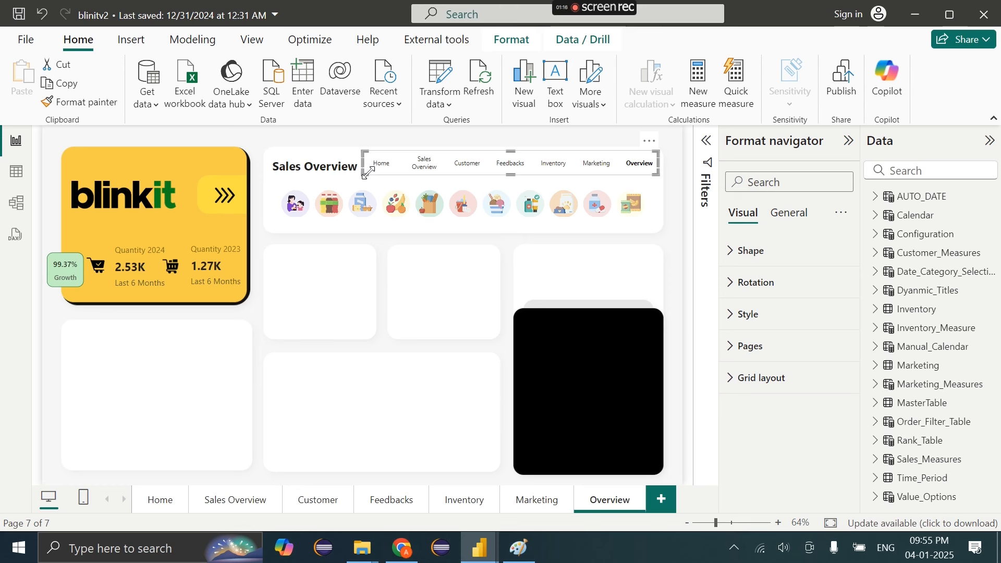
{"action": "mouse_move", "coordinate": [363, 174]}
{"action": "left_mouse_down"}
{"action": "mouse_move", "coordinate": [325, 178]}
{"action": "mouse_move", "coordinate": [376, 178]}
{"action": "mouse_move", "coordinate": [364, 178]}
{"action": "left_mouse_up"}
{"action": "left_click", "coordinate": [420, 239]}
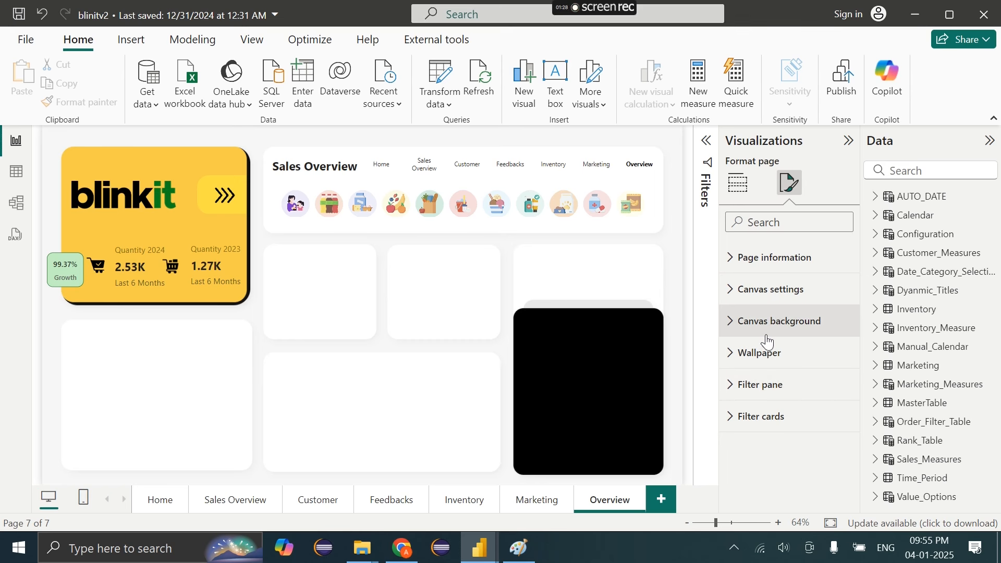
Replace the canvas background with the new PNG image, with Image fit set to Fit
{"action": "left_click", "coordinate": [769, 341]}
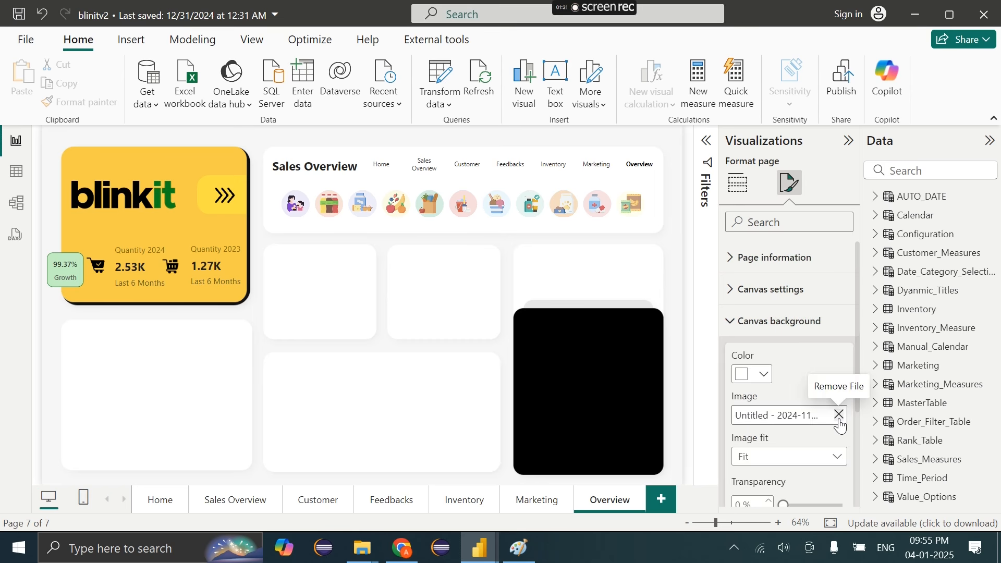
{"action": "left_click", "coordinate": [839, 417]}
{"action": "left_click", "coordinate": [824, 421]}
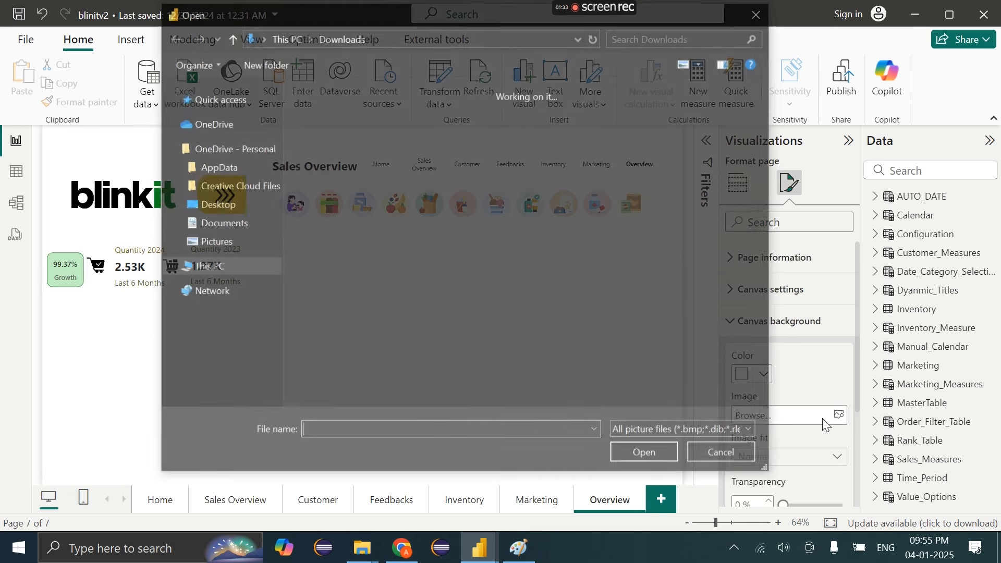
{"action": "double_click", "coordinate": [342, 201]}
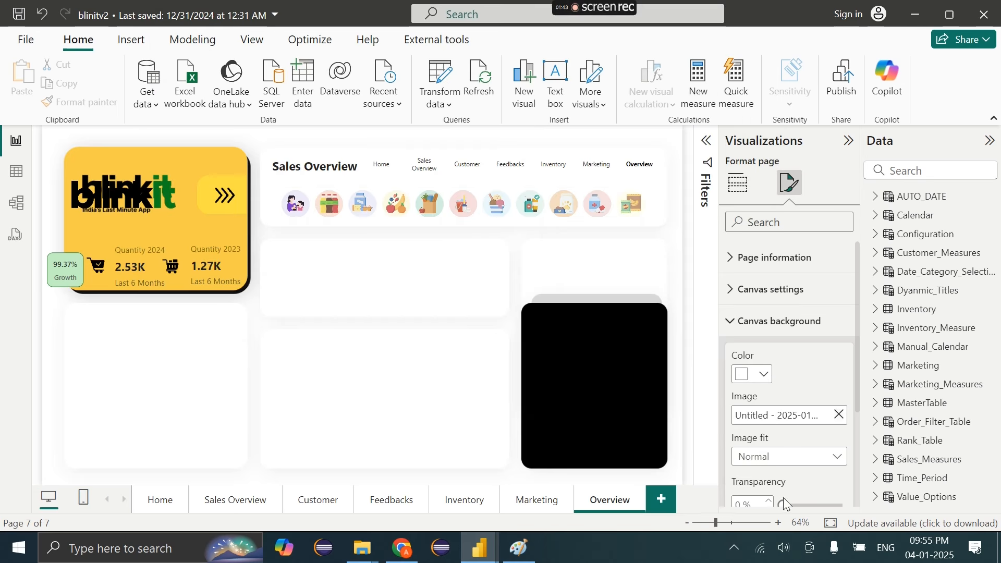
{"action": "left_click", "coordinate": [785, 459]}
{"action": "left_click", "coordinate": [749, 495]}
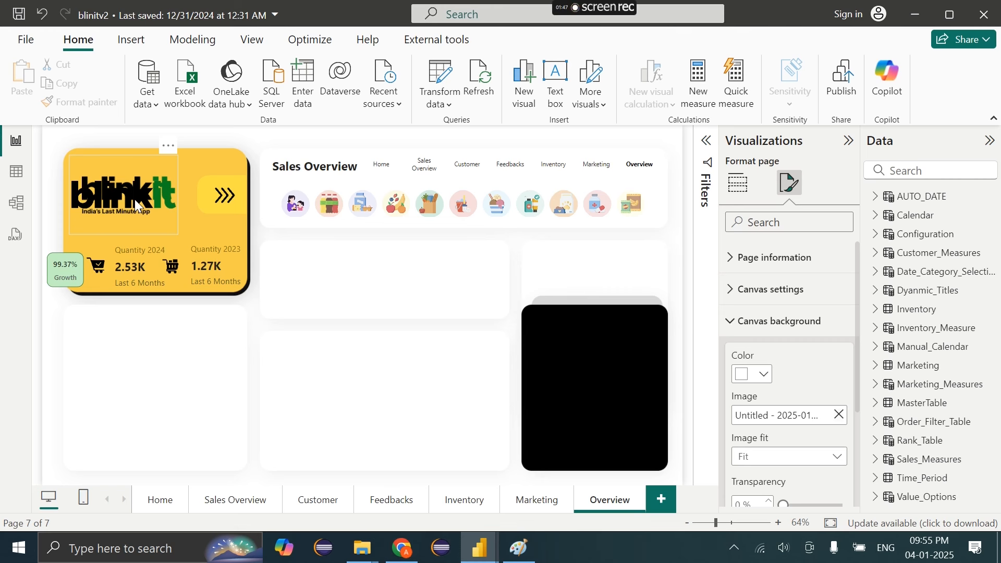
Delete the duplicate blinkit logo image overlapping the logo card
{"action": "left_click", "coordinate": [134, 199]}
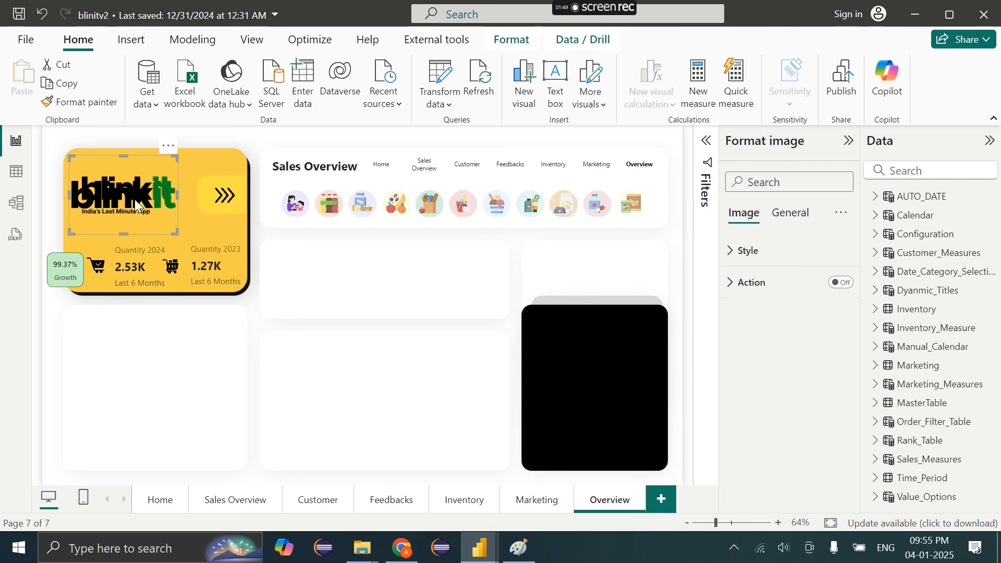
{"action": "left_click_drag", "start_coordinate": [135, 200], "coordinate": [193, 331]}
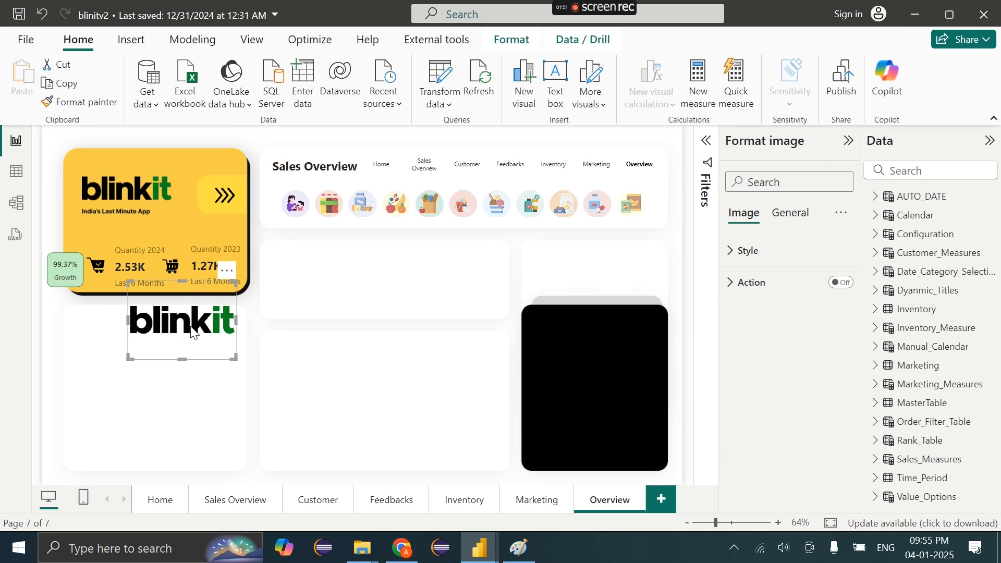
{"action": "key", "text": "Delete"}
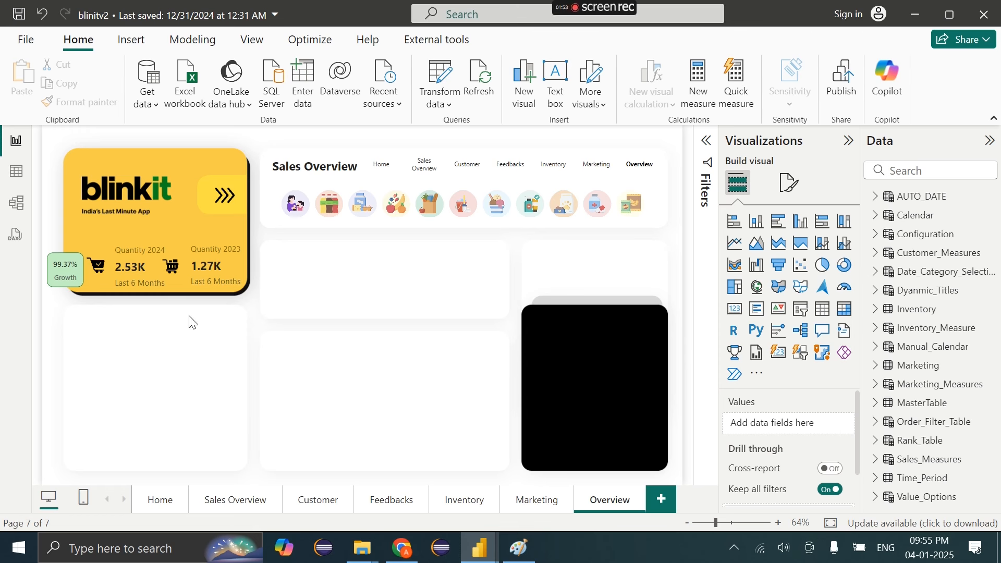
{"action": "left_click_drag", "start_coordinate": [269, 227], "coordinate": [42, 316]}
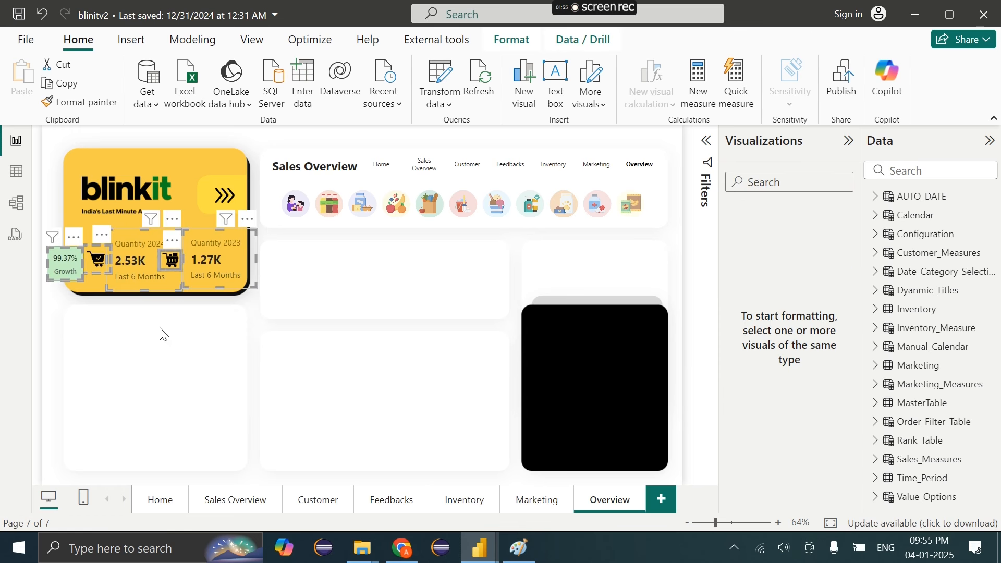
Select the Marketing page's KPI cards for copying, then move the Overview tab second after Home
{"action": "left_click", "coordinate": [195, 346]}
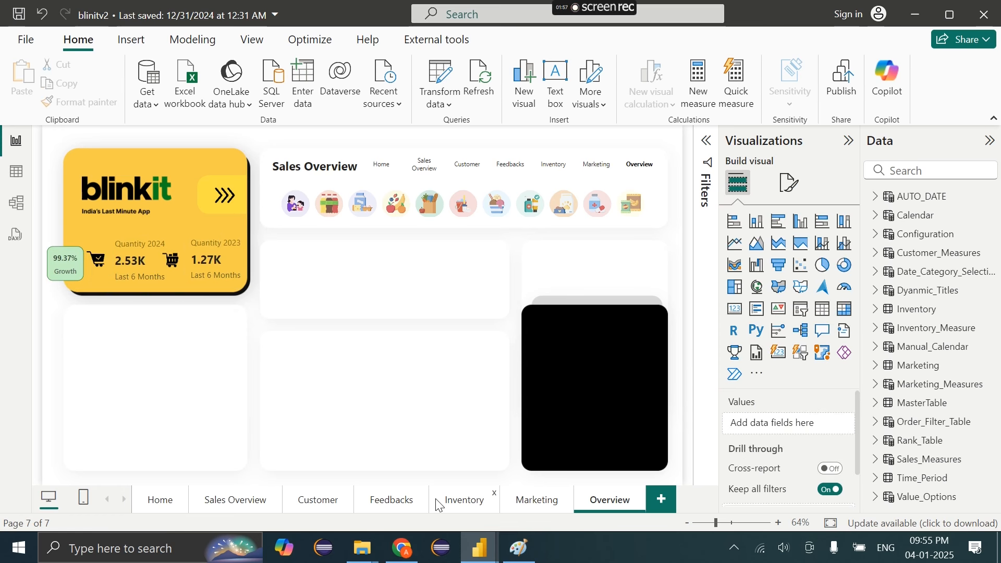
{"action": "left_click", "coordinate": [524, 506]}
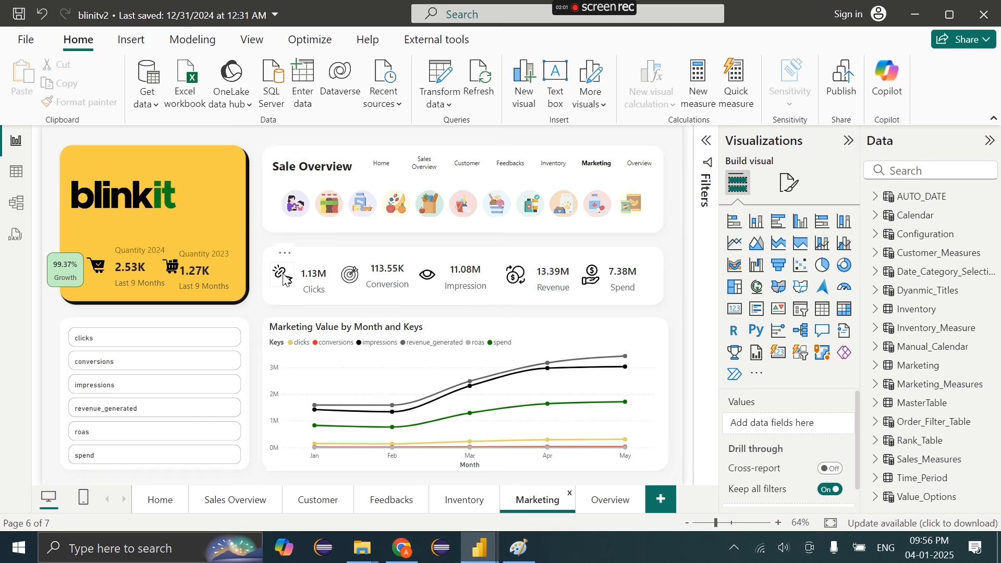
{"action": "left_click", "coordinate": [285, 280]}
{"action": "left_click", "coordinate": [387, 276], "text": "ctrl"}
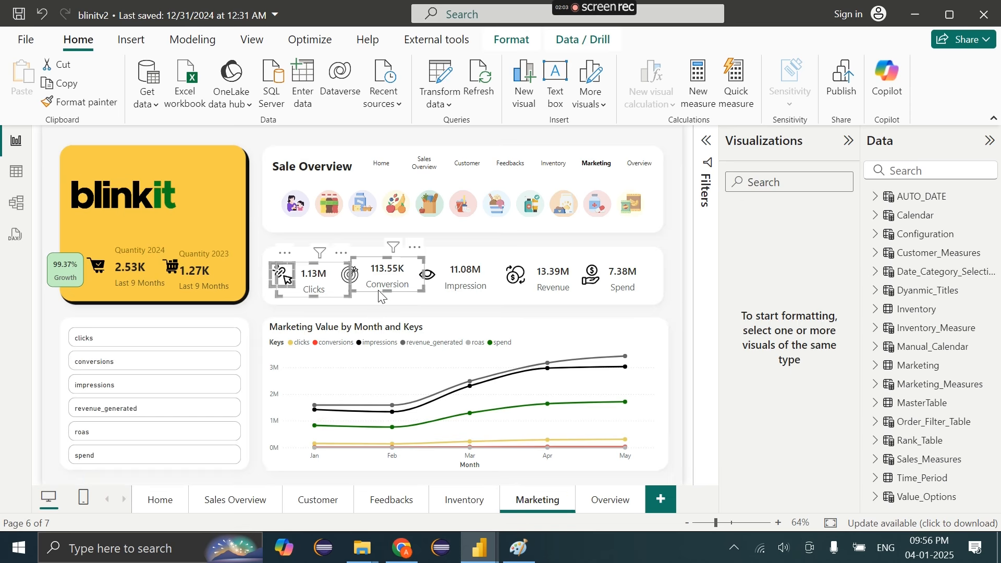
{"action": "left_click", "coordinate": [688, 251]}
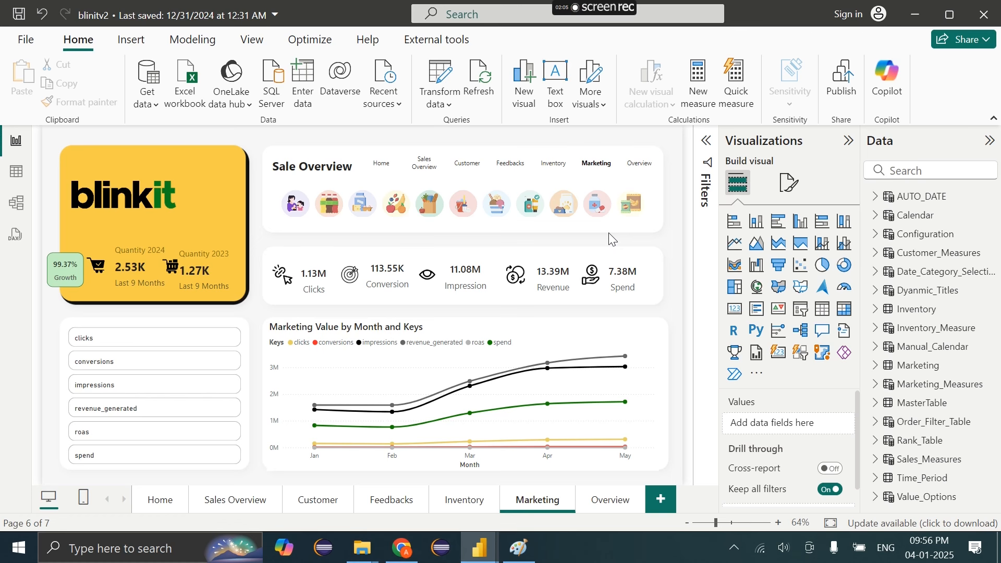
{"action": "left_click_drag", "start_coordinate": [609, 233], "coordinate": [255, 322]}
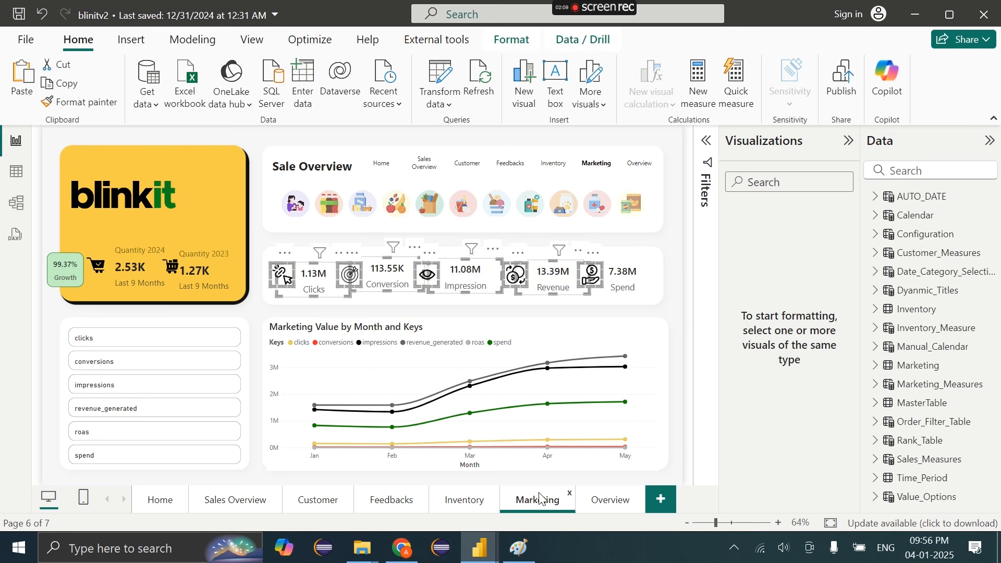
{"action": "left_click_drag", "start_coordinate": [605, 504], "coordinate": [194, 512]}
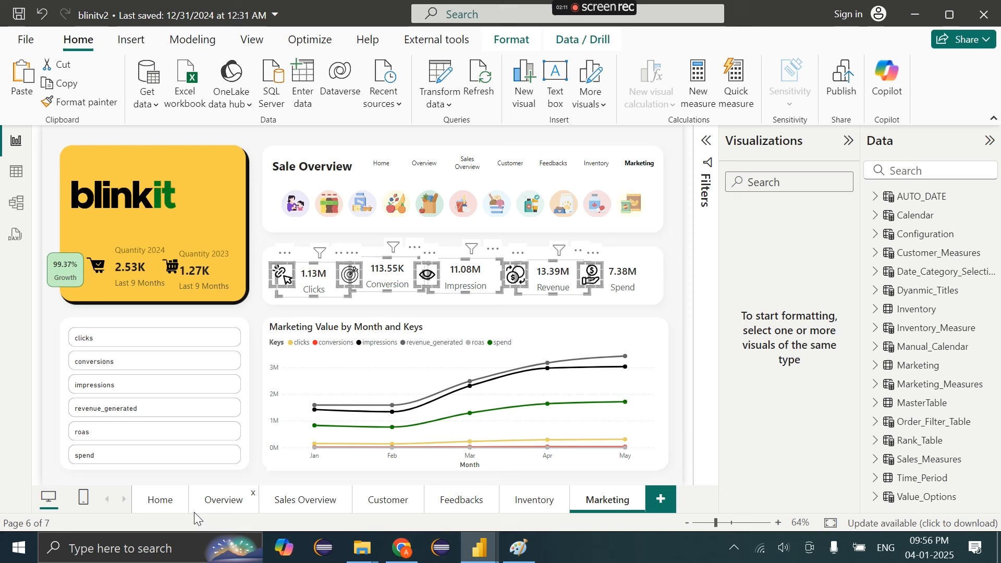
{"action": "left_click", "coordinate": [223, 509]}
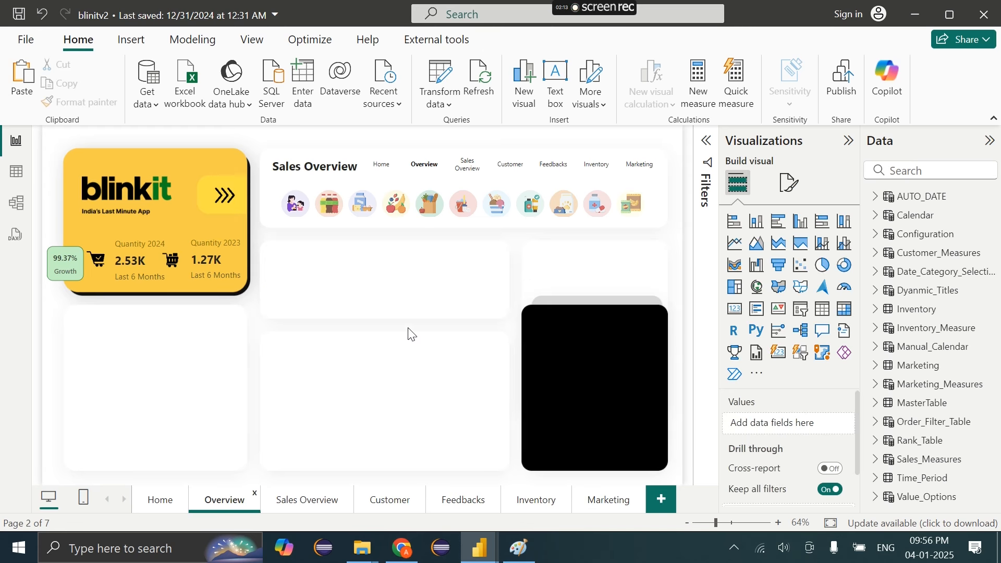
Paste the Clicks, Conversion, Impression and Revenue cards onto Overview and select all four
{"action": "key", "text": "ctrl+v"}
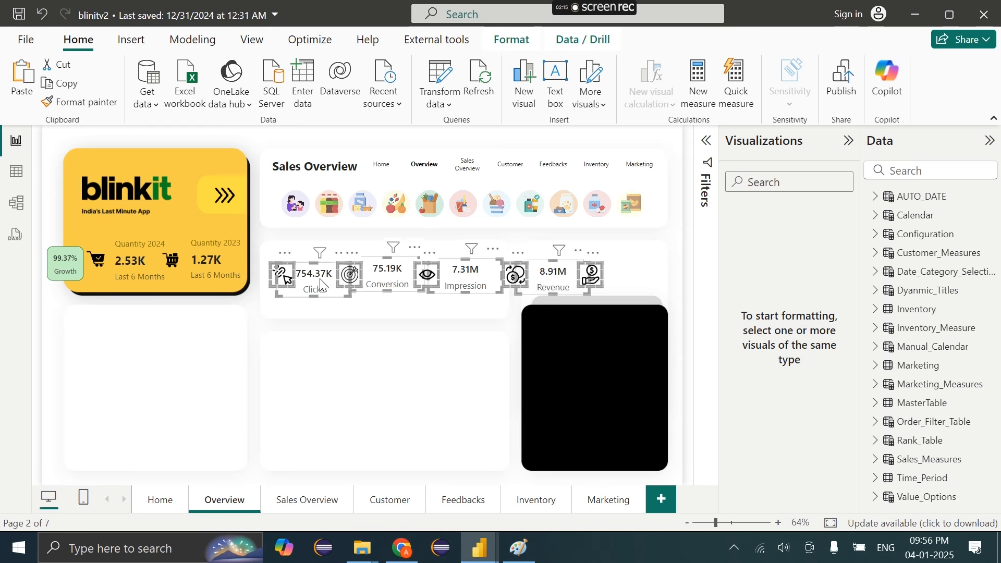
{"action": "left_click", "coordinate": [320, 286]}
{"action": "left_click", "coordinate": [388, 288], "text": "ctrl"}
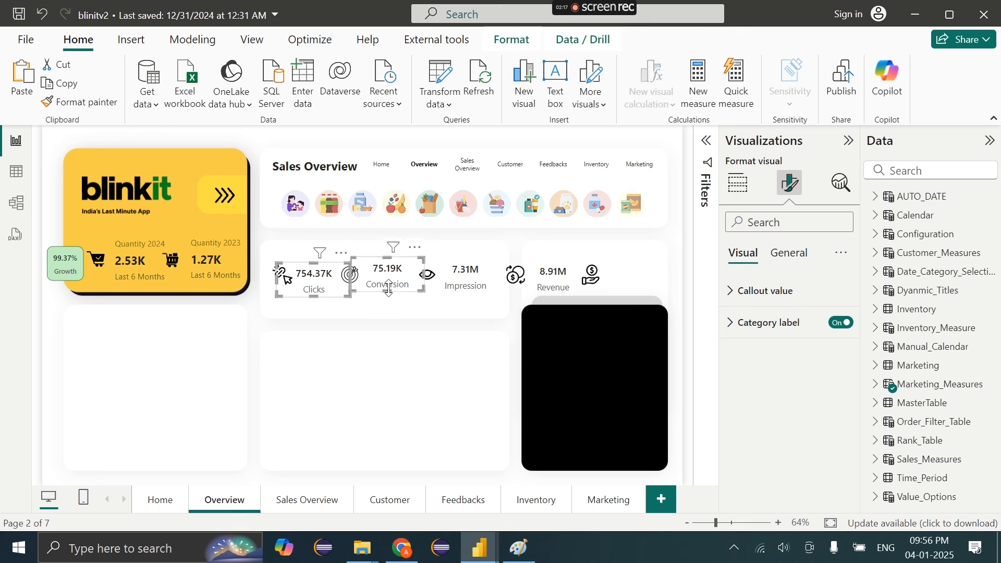
{"action": "left_click", "coordinate": [481, 288], "text": "ctrl"}
{"action": "left_click", "coordinate": [562, 287], "text": "ctrl"}
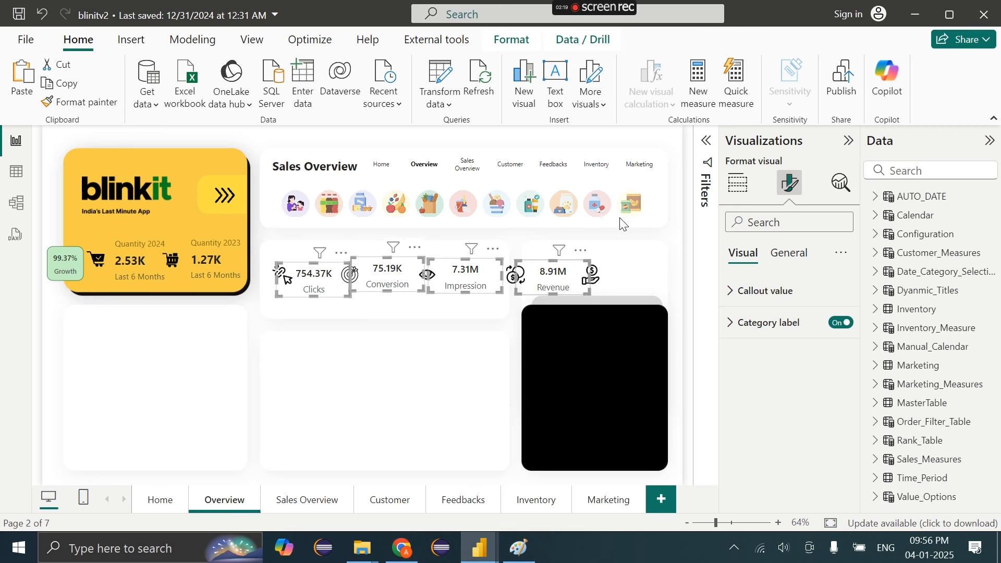
Set the four cards' callout value font size to 12
{"action": "left_click", "coordinate": [791, 303]}
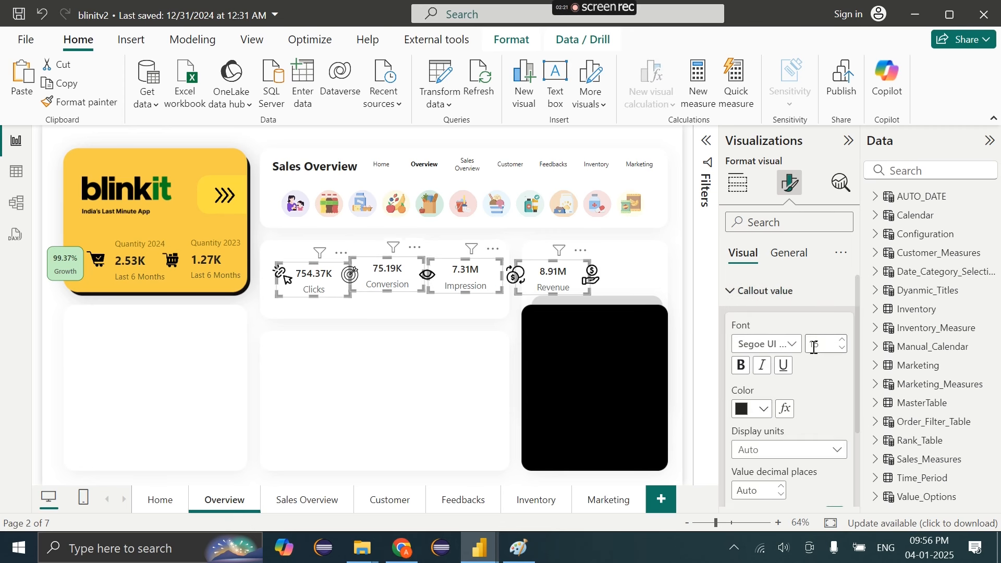
{"action": "type", "text": "15"}
{"action": "key", "text": "Return"}
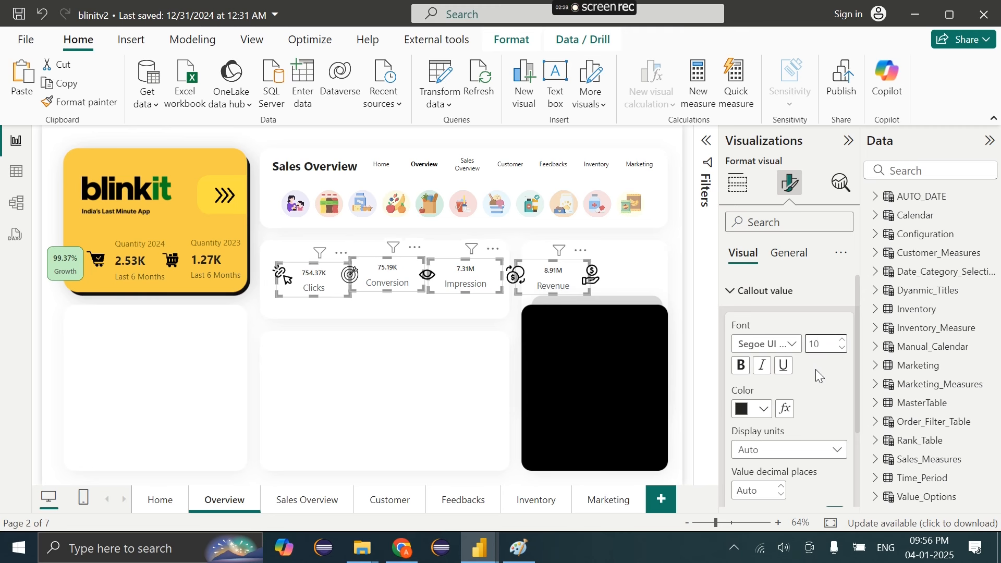
{"action": "key", "text": "BackSpace"}
{"action": "type", "text": "2"}
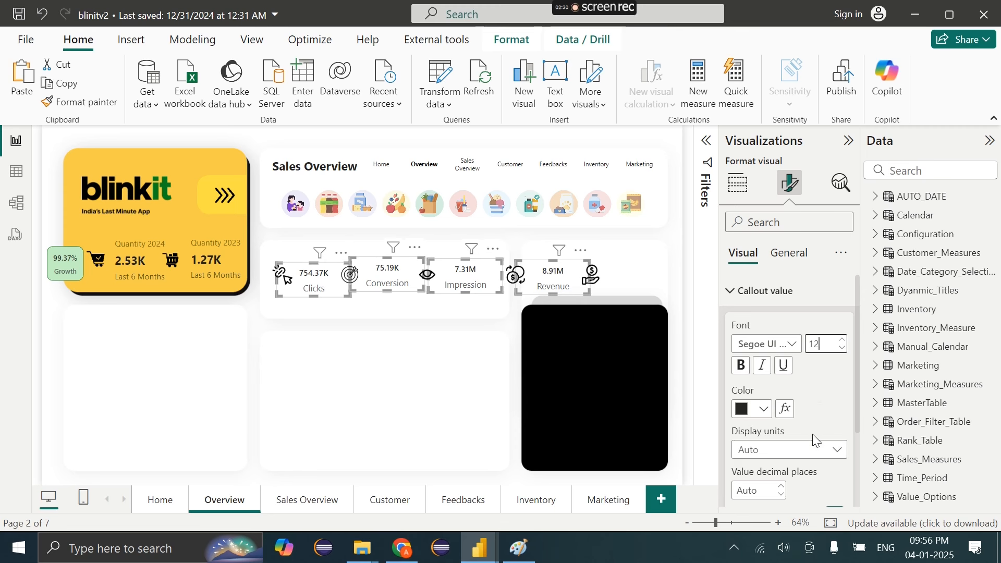
{"action": "scroll", "coordinate": [812, 434], "scroll_direction": "down", "scroll_amount": 3}
{"action": "left_click", "coordinate": [759, 493]}
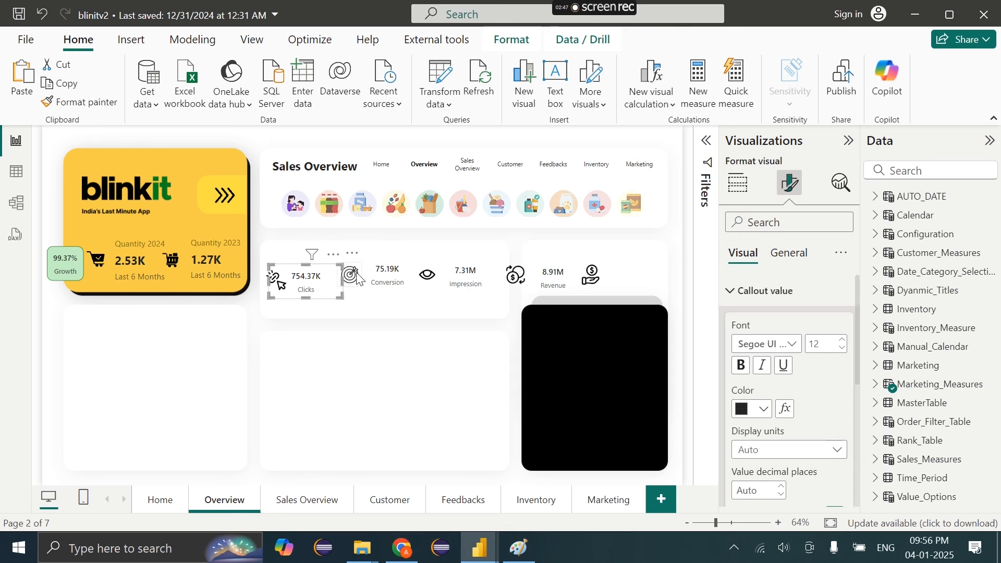
Nudge the Conversion icon beside its value and select all four KPI icons
{"action": "left_click", "coordinate": [354, 273]}
{"action": "left_click_drag", "start_coordinate": [353, 273], "coordinate": [341, 286]}
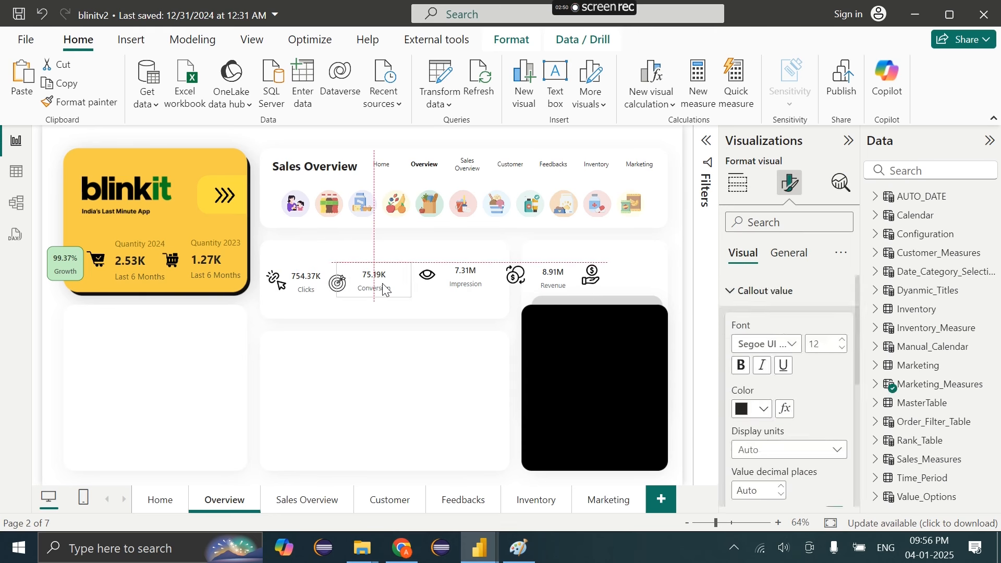
{"action": "left_click", "coordinate": [469, 300]}
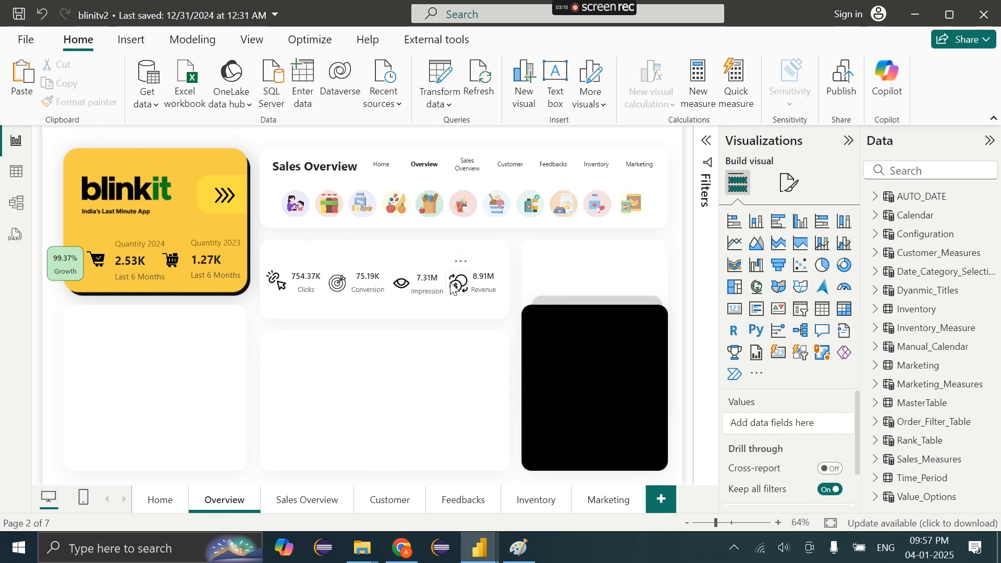
{"action": "left_click", "coordinate": [454, 286]}
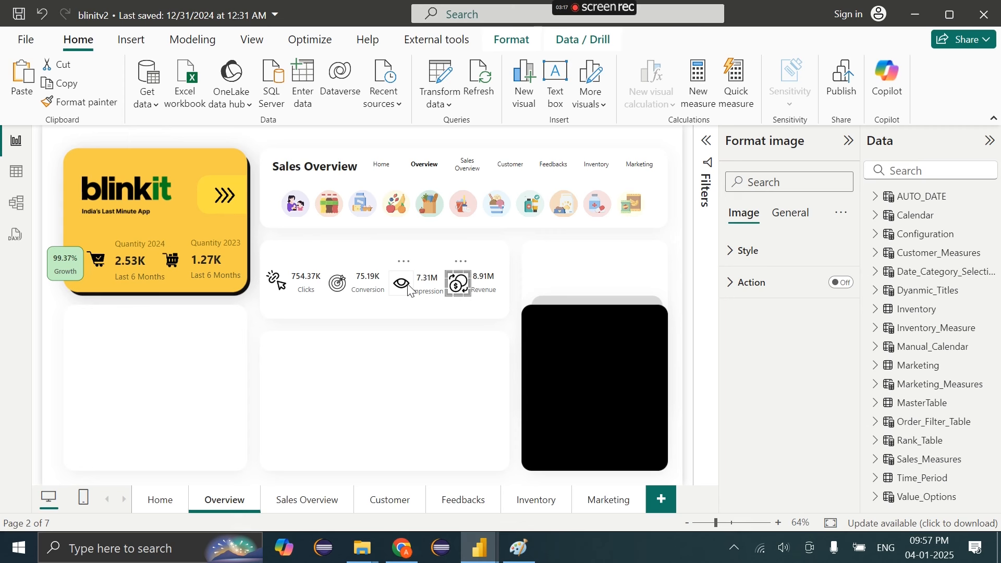
{"action": "left_click", "coordinate": [409, 287], "text": "ctrl"}
{"action": "left_click", "coordinate": [339, 292], "text": "ctrl"}
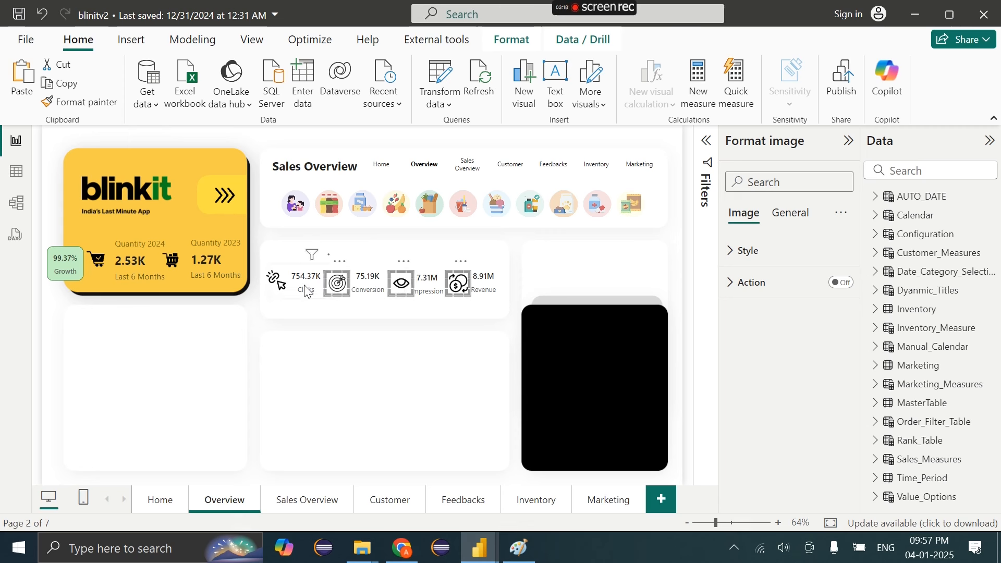
{"action": "left_click", "coordinate": [277, 290], "text": "ctrl"}
Resize the four KPI icons to height 40 and width 40
{"action": "left_click", "coordinate": [798, 251]}
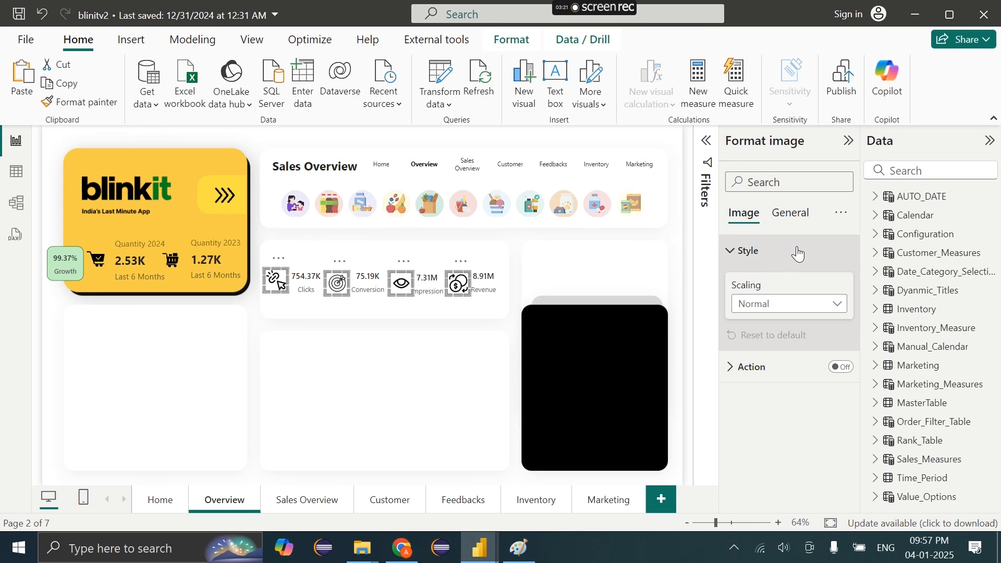
{"action": "left_click", "coordinate": [791, 213]}
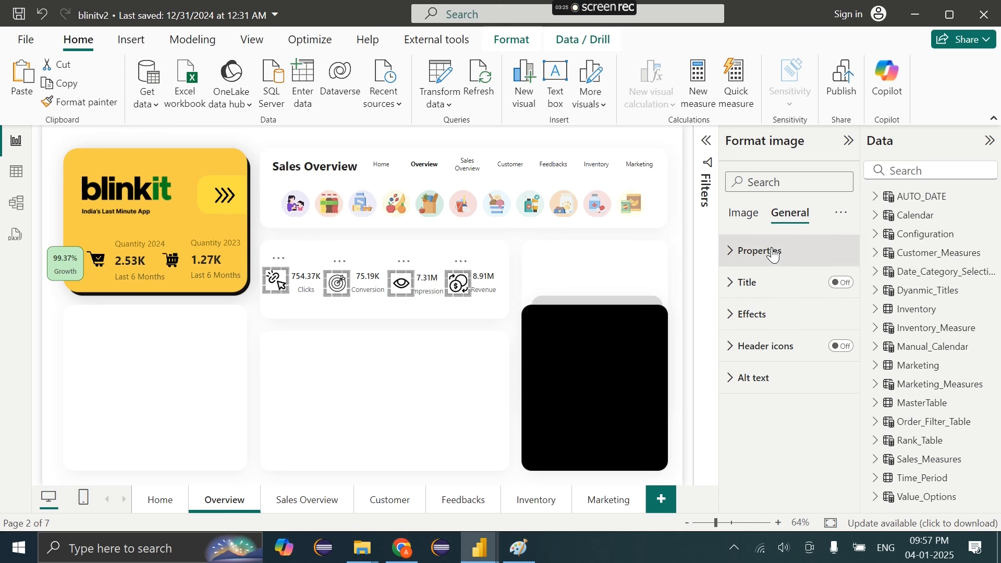
{"action": "left_click", "coordinate": [760, 251]}
{"action": "left_click", "coordinate": [759, 330]}
{"action": "key", "text": "BackSpace"}
{"action": "key", "text": "BackSpace"}
{"action": "type", "text": "30"}
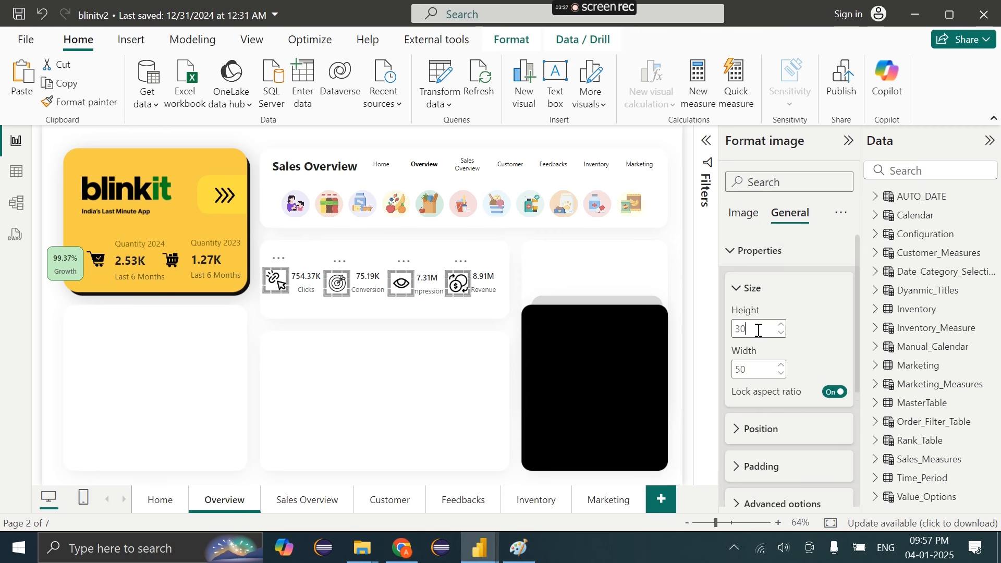
{"action": "key", "text": "Tab"}
{"action": "key", "text": "BackSpace"}
{"action": "type", "text": "30"}
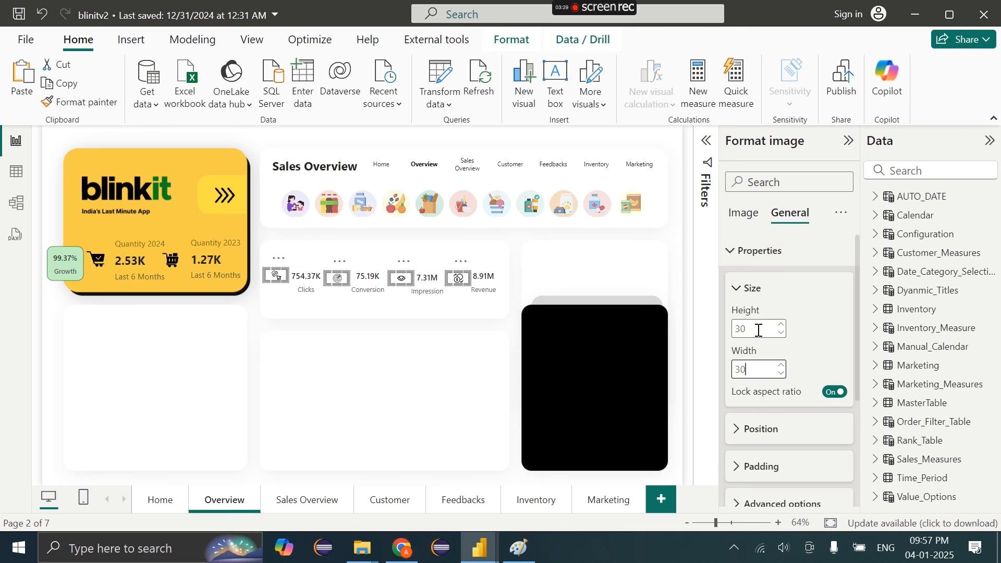
{"action": "key", "text": "BackSpace"}
{"action": "key", "text": "BackSpace"}
{"action": "type", "text": "40"}
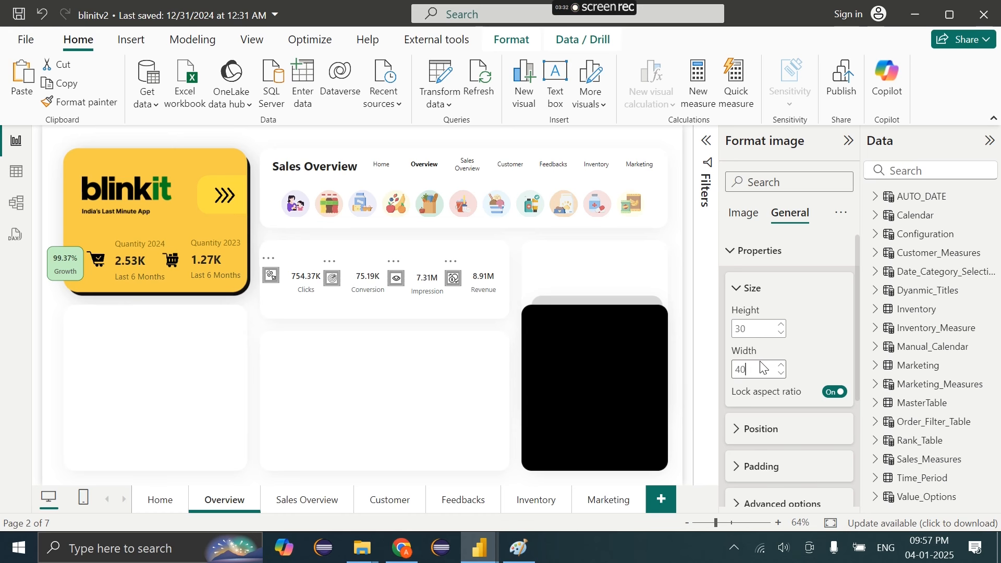
{"action": "key", "text": "Return"}
{"action": "type", "text": "40"}
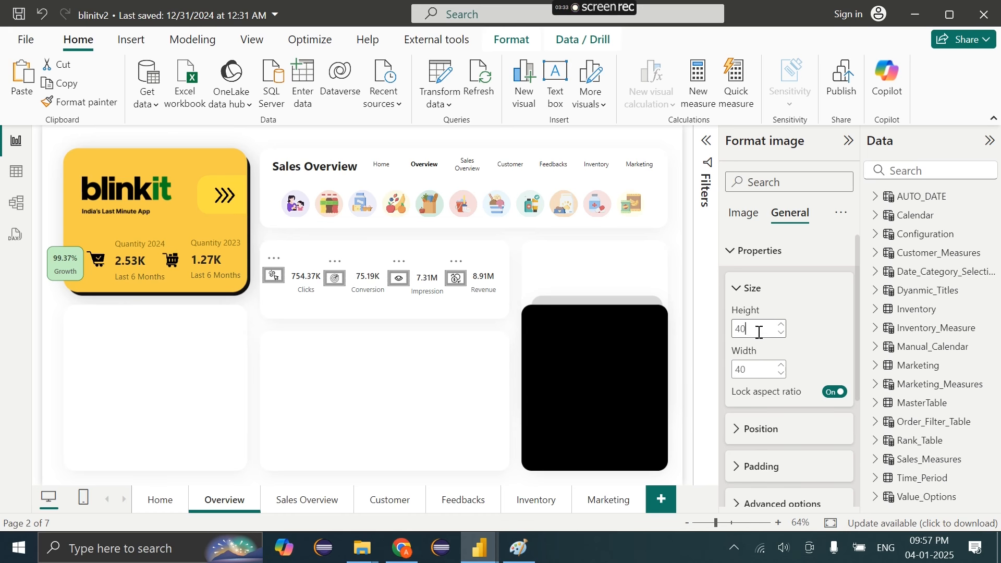
Align the four icons to the middle and move them lower in the KPI panel
{"action": "left_click", "coordinate": [521, 36]}
{"action": "left_click", "coordinate": [336, 106]}
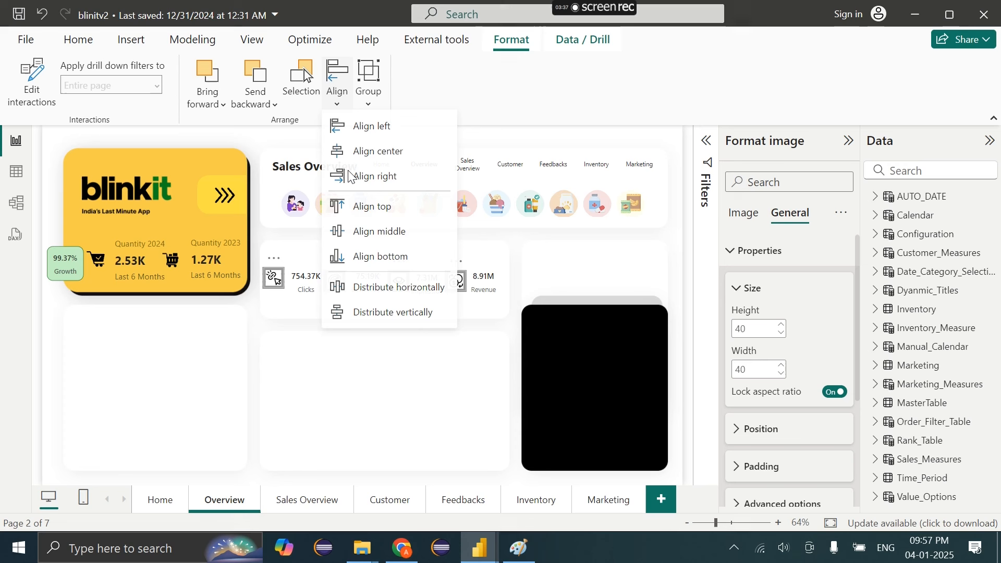
{"action": "left_click", "coordinate": [365, 233]}
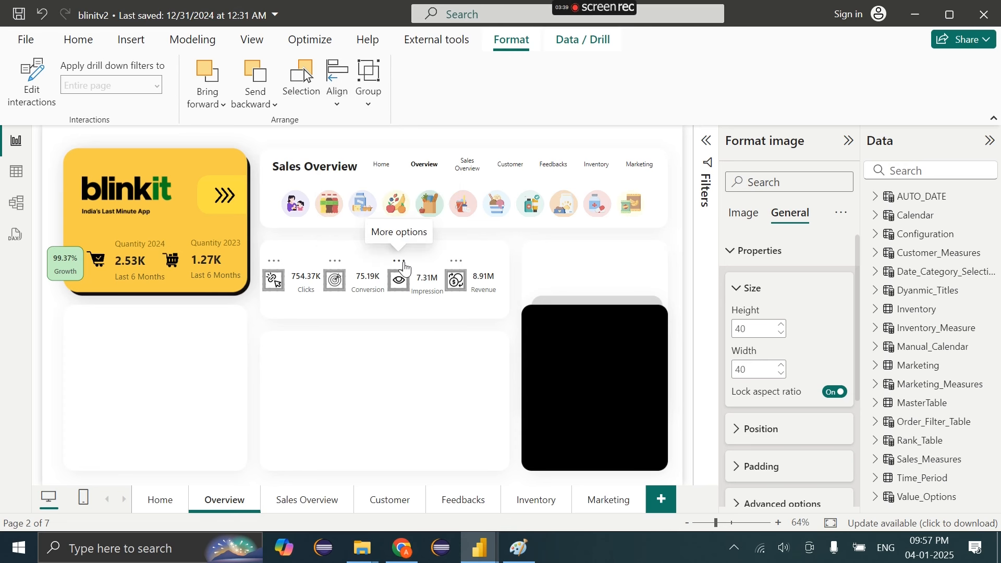
{"action": "left_click_drag", "start_coordinate": [403, 262], "coordinate": [404, 288]}
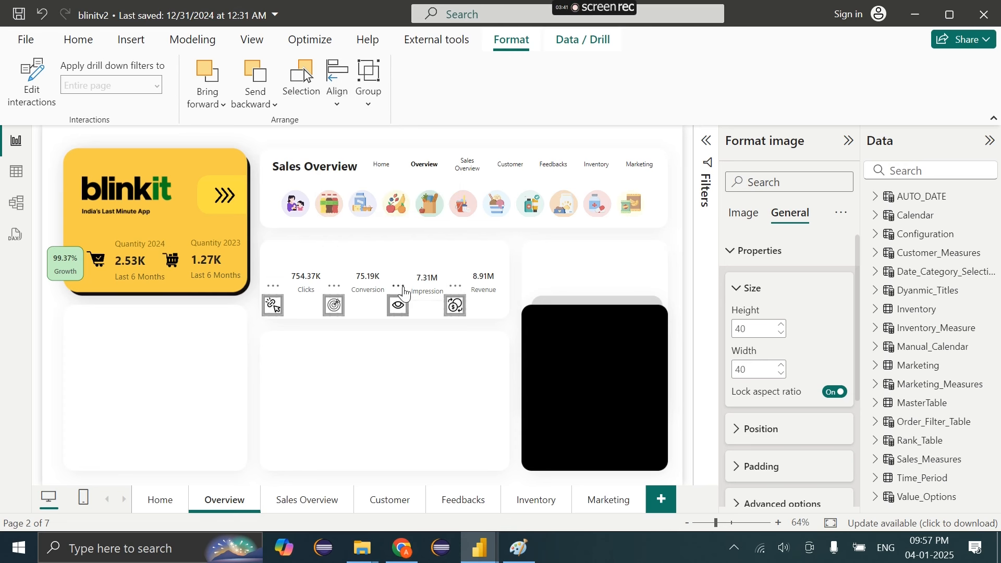
Move the four KPI cards down level with the icons, shifting Clicks beside its icon
{"action": "left_click", "coordinate": [295, 285]}
{"action": "left_click", "coordinate": [368, 284], "text": "ctrl"}
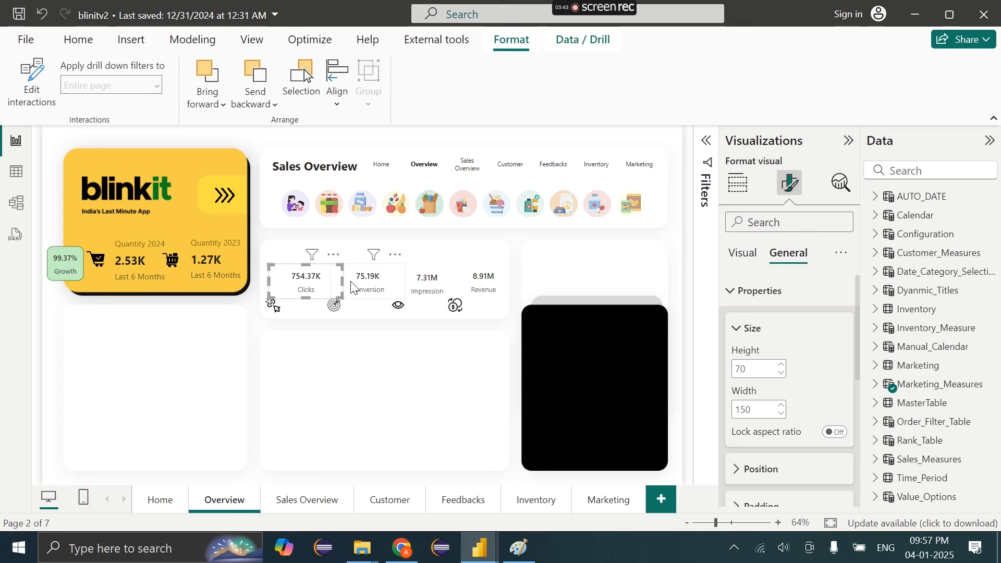
{"action": "left_click", "coordinate": [427, 285], "text": "ctrl"}
{"action": "left_click", "coordinate": [500, 283], "text": "ctrl"}
{"action": "mouse_move", "coordinate": [500, 283]}
{"action": "left_mouse_down"}
{"action": "mouse_move", "coordinate": [496, 309]}
{"action": "mouse_move", "coordinate": [499, 297]}
{"action": "left_mouse_up"}
{"action": "left_click", "coordinate": [305, 305]}
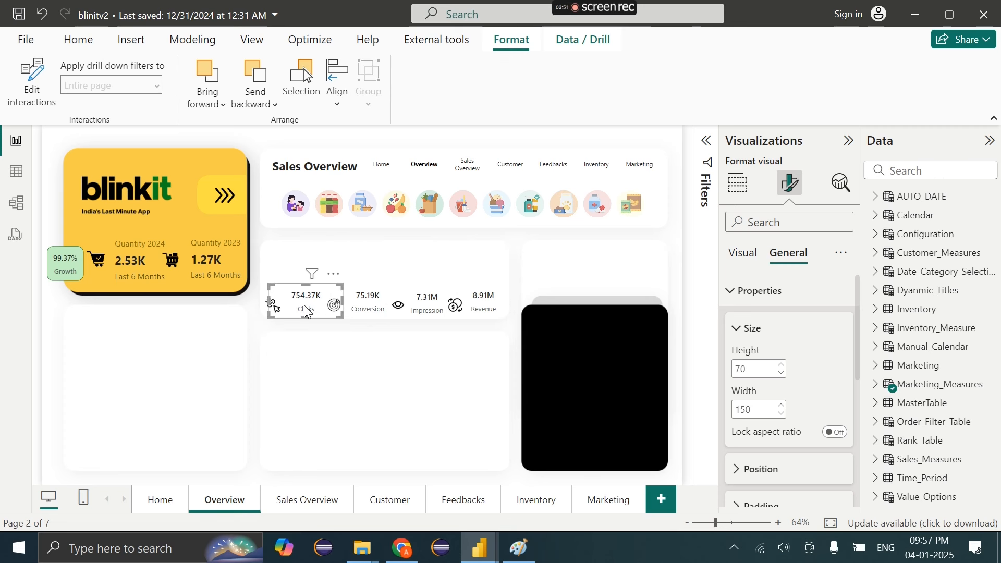
{"action": "left_click_drag", "start_coordinate": [306, 306], "coordinate": [295, 306]}
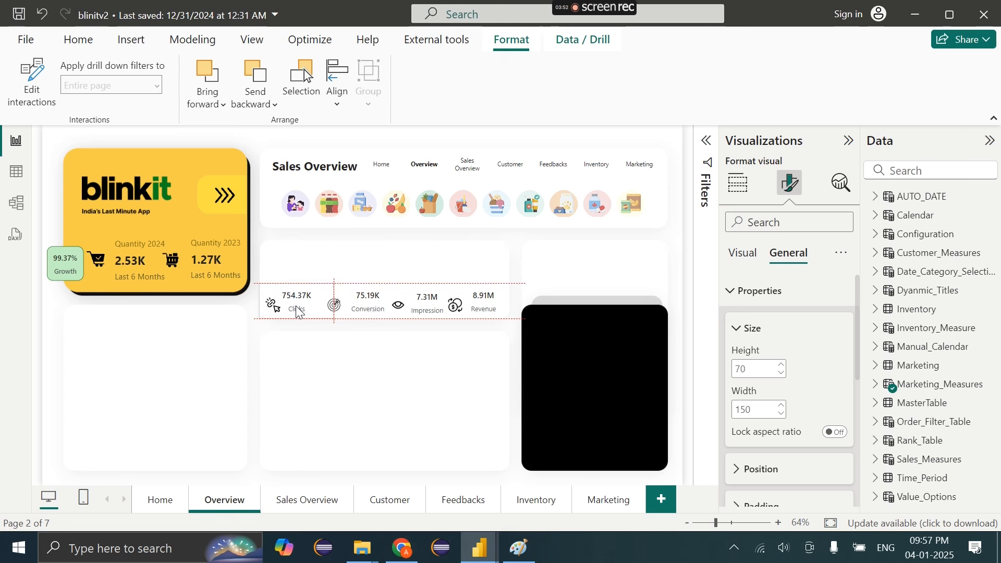
Distribute the KPI cards horizontally and align them middle in one row
{"action": "left_click", "coordinate": [477, 309]}
{"action": "left_click", "coordinate": [298, 312], "text": "ctrl"}
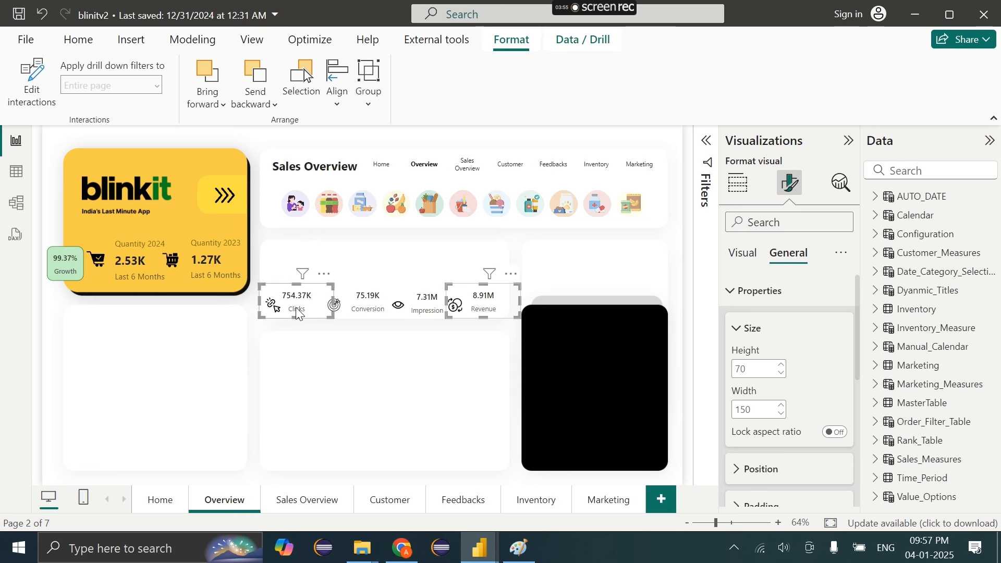
{"action": "left_click", "coordinate": [426, 302], "text": "ctrl"}
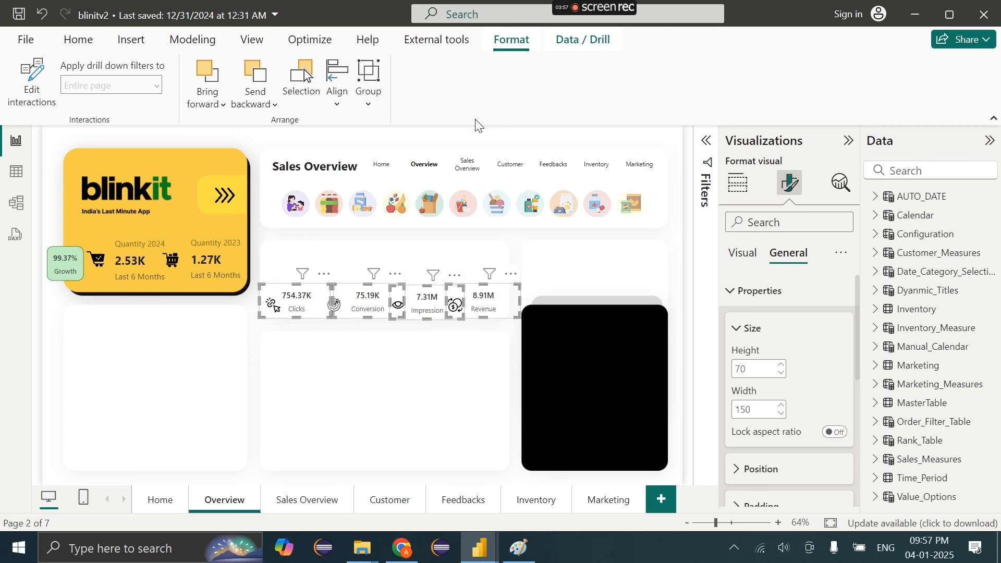
{"action": "left_click", "coordinate": [339, 109]}
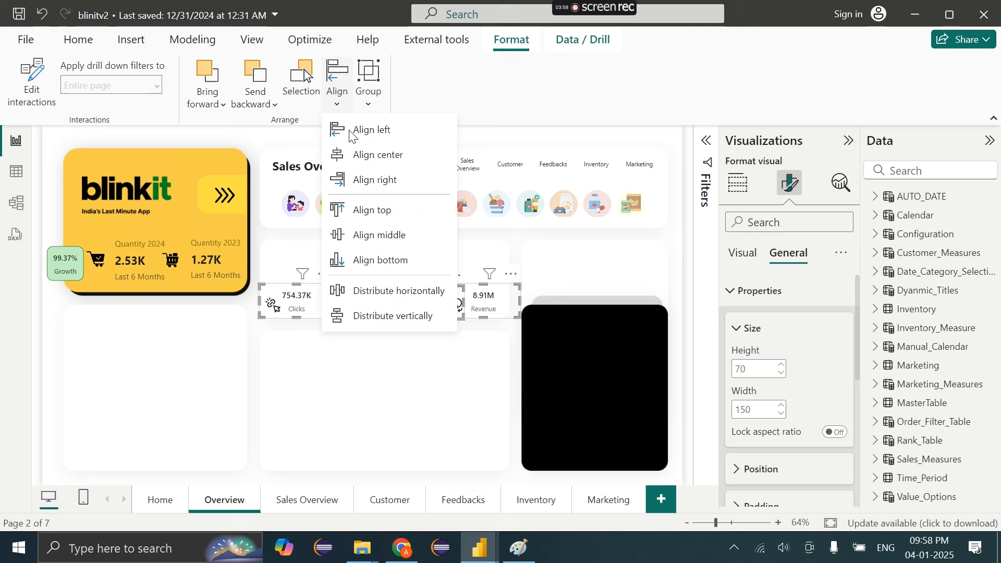
{"action": "left_click", "coordinate": [386, 289]}
{"action": "left_click", "coordinate": [333, 97]}
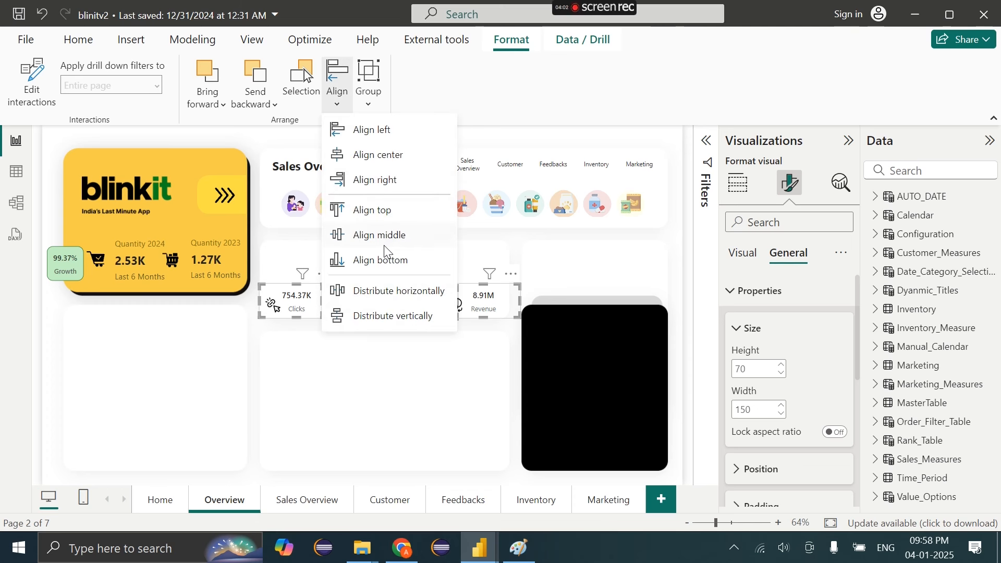
{"action": "left_click", "coordinate": [384, 241]}
{"action": "left_click", "coordinate": [420, 365]}
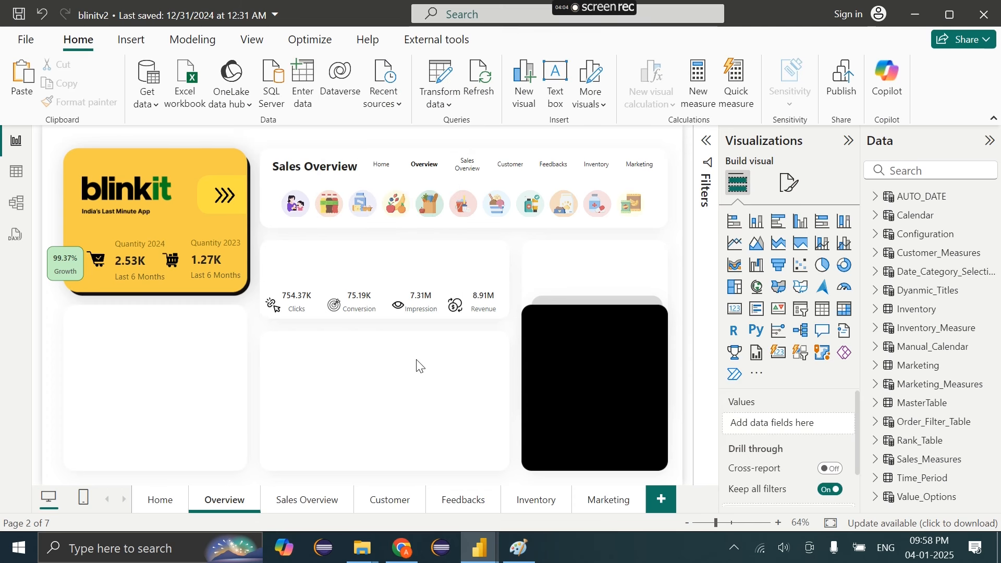
{"action": "left_click_drag", "start_coordinate": [531, 272], "coordinate": [219, 365]}
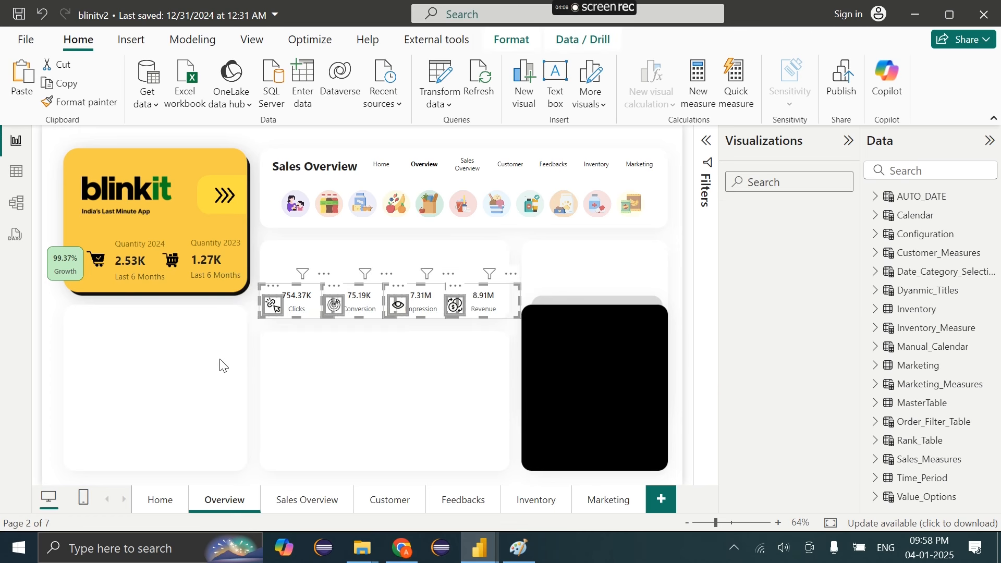
{"action": "left_click", "coordinate": [352, 361]}
Add a text box reading 'Marketing' above the KPI row
{"action": "left_click", "coordinate": [131, 40]}
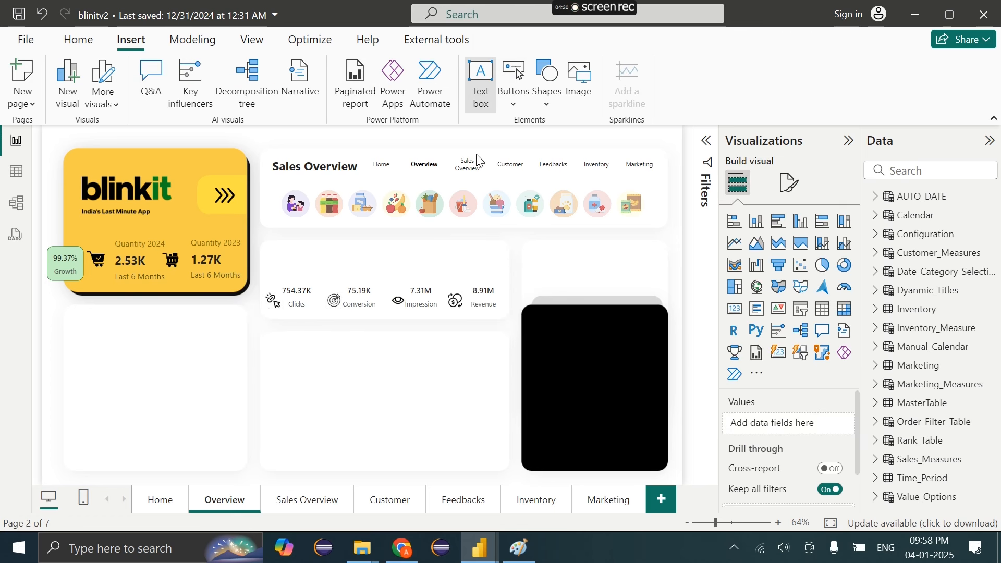
{"action": "left_click_drag", "start_coordinate": [170, 345], "coordinate": [332, 244]}
{"action": "left_click_drag", "start_coordinate": [344, 323], "coordinate": [352, 268]}
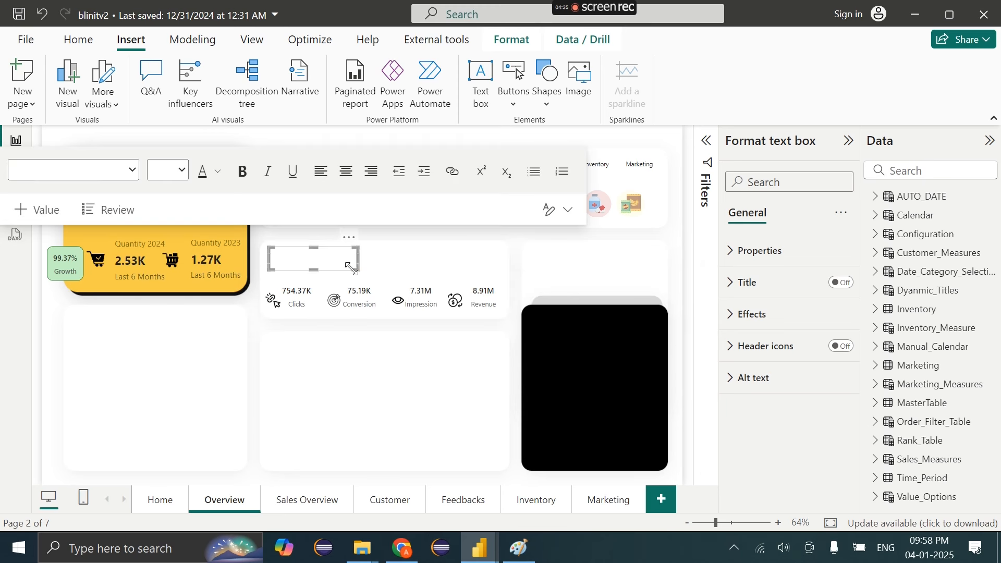
{"action": "left_click", "coordinate": [321, 267]}
{"action": "type", "text": "Marketing"}
Format the Marketing heading as Segoe (Bold) at size 14, then insert a blank button
{"action": "key", "text": "ctrl+a"}
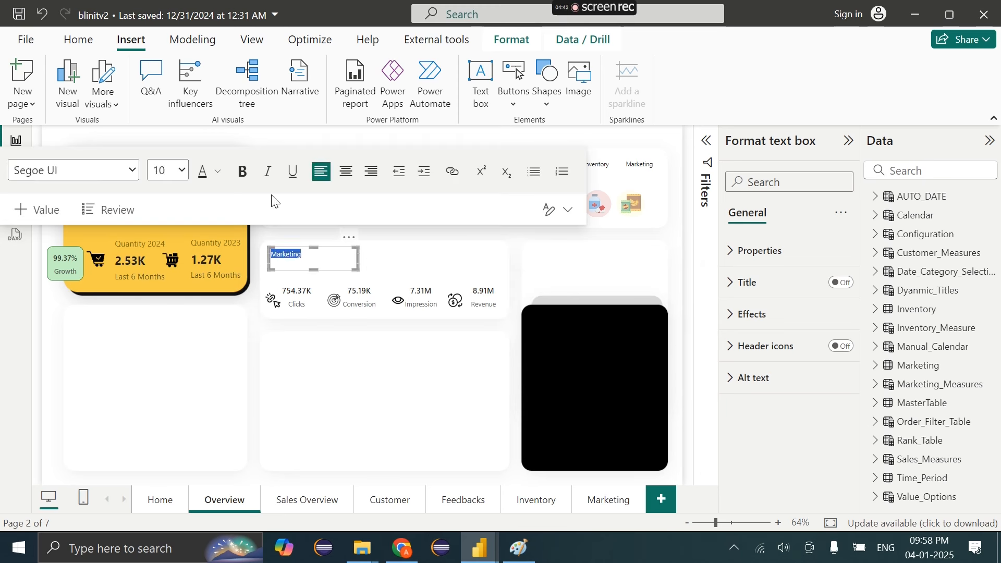
{"action": "left_click", "coordinate": [182, 171]}
{"action": "left_click", "coordinate": [161, 362]}
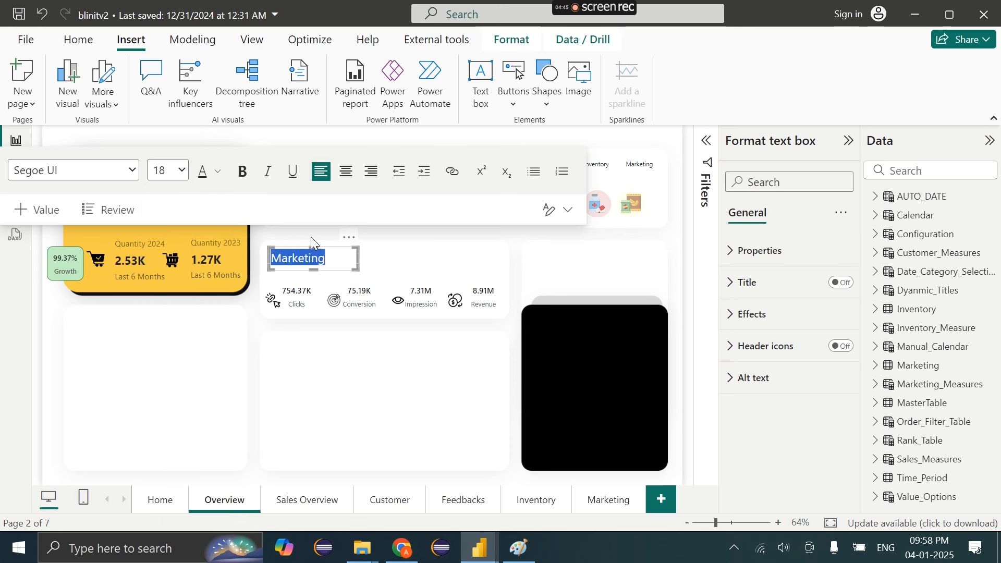
{"action": "left_click", "coordinate": [180, 170]}
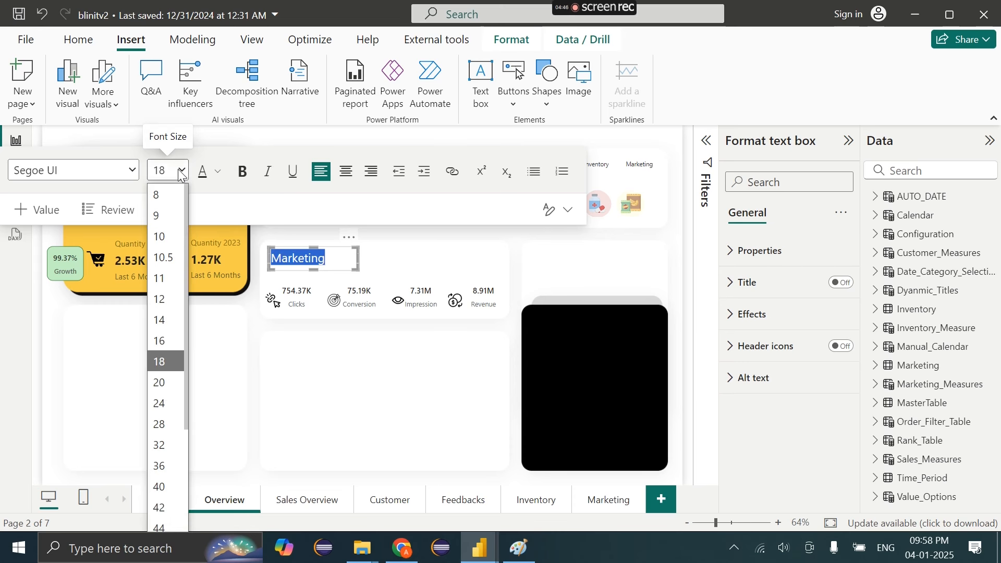
{"action": "left_click", "coordinate": [170, 319]}
{"action": "left_click", "coordinate": [79, 170]}
{"action": "scroll", "coordinate": [78, 433], "scroll_direction": "down", "scroll_amount": 1}
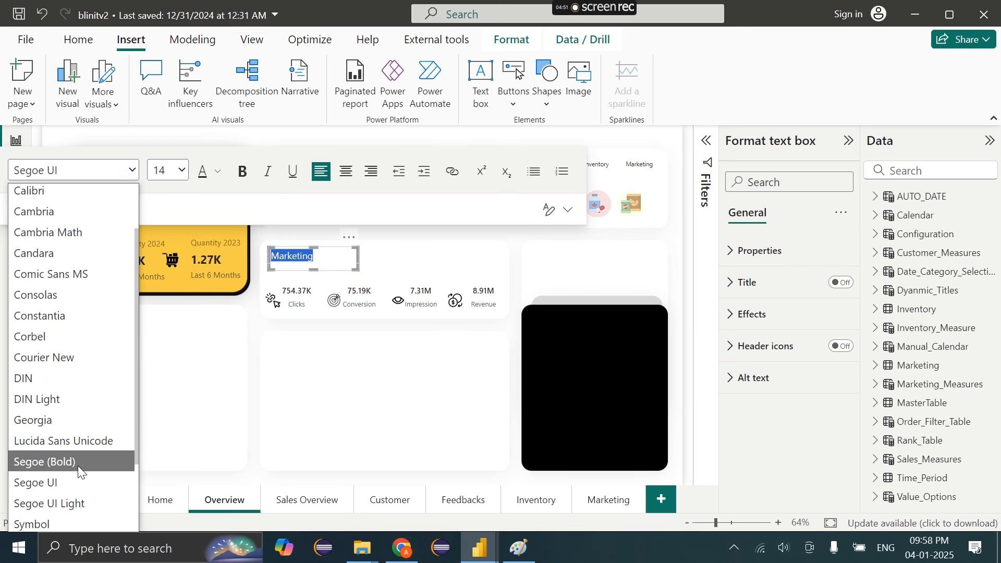
{"action": "left_click", "coordinate": [77, 465]}
{"action": "left_click", "coordinate": [513, 84]}
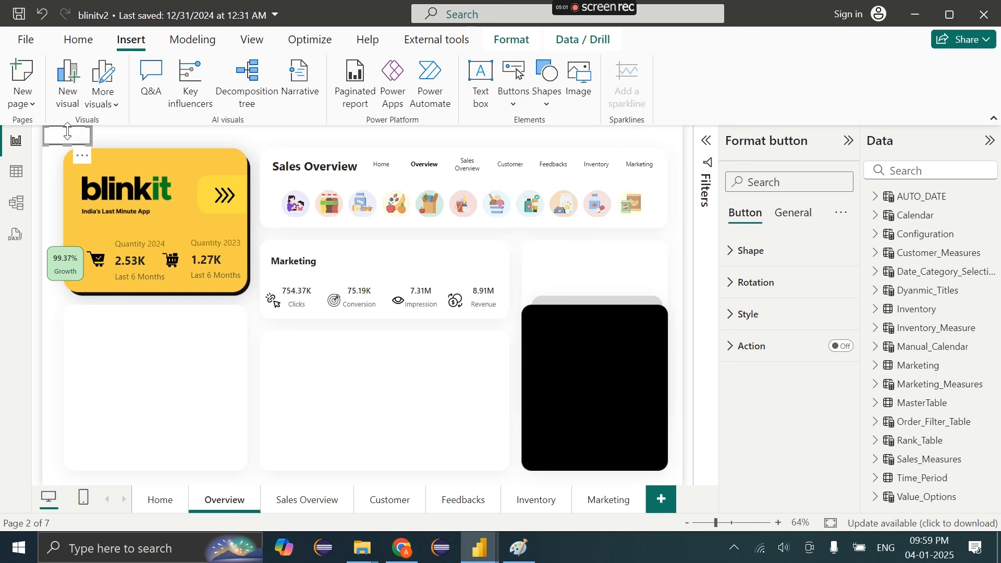
Move the blank button to the Marketing card's top-right and label it 'Detail'
{"action": "left_click_drag", "start_coordinate": [63, 138], "coordinate": [470, 262]}
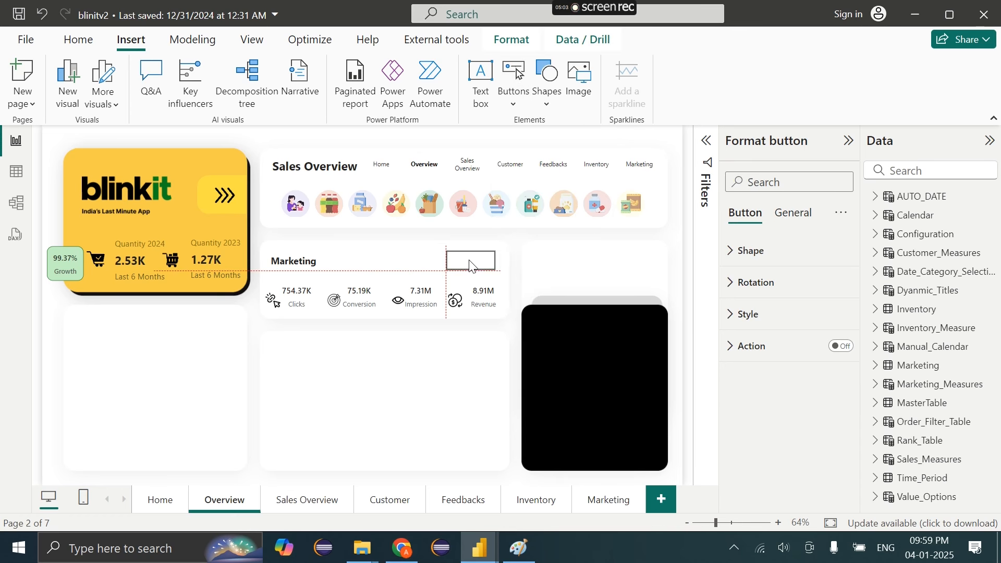
{"action": "left_click", "coordinate": [738, 315]}
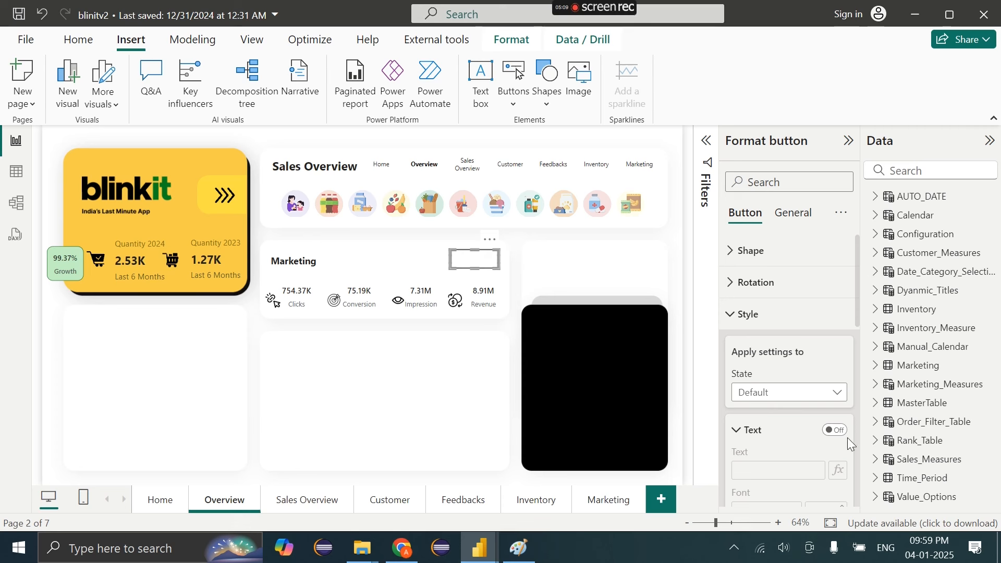
{"action": "left_click", "coordinate": [835, 431]}
{"action": "type", "text": "Detail"}
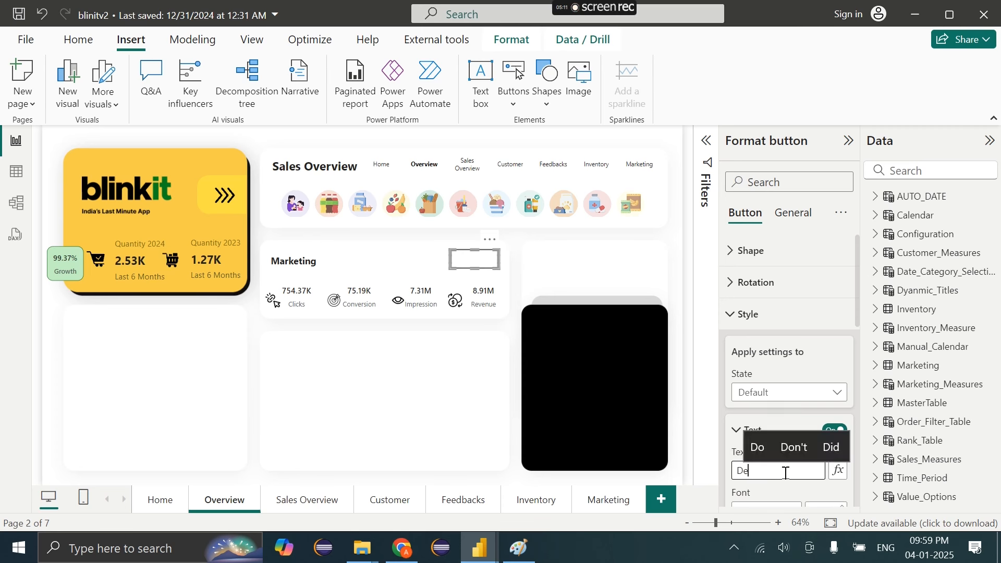
{"action": "scroll", "coordinate": [768, 312], "scroll_direction": "down", "scroll_amount": 5}
{"action": "scroll", "coordinate": [768, 313], "scroll_direction": "down", "scroll_amount": 4}
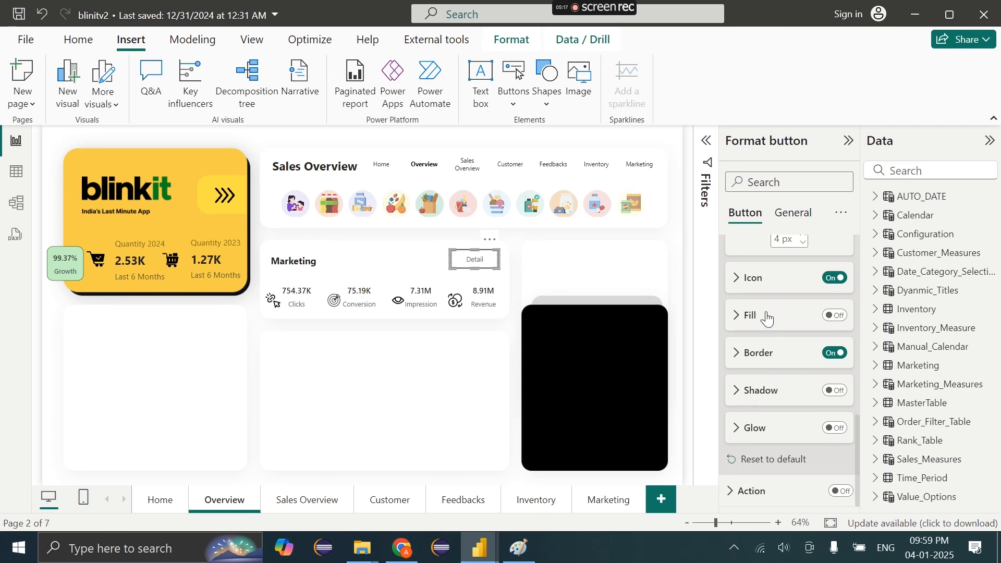
Give the Detail button a solid black fill and white text
{"action": "left_click", "coordinate": [837, 316]}
{"action": "left_click", "coordinate": [760, 319]}
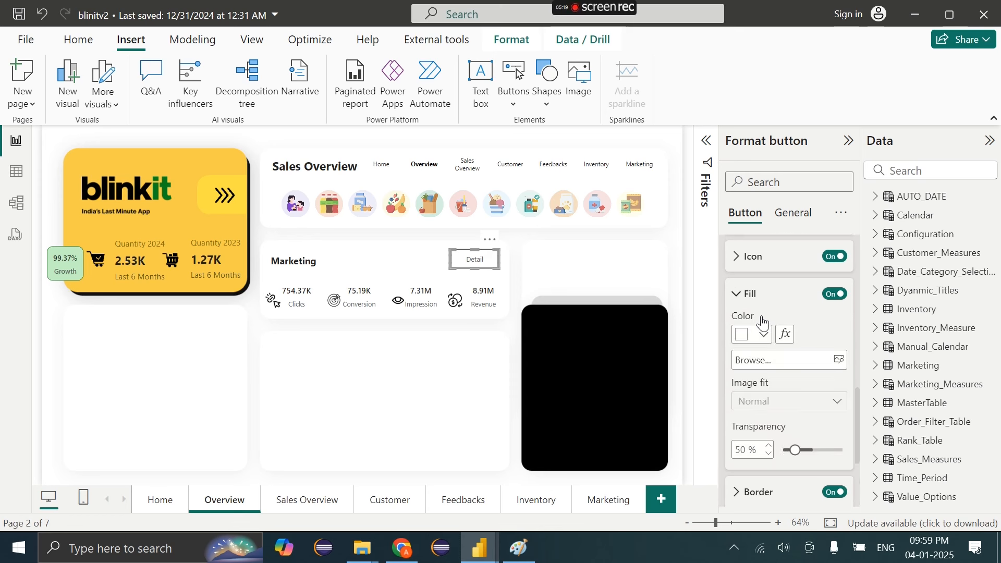
{"action": "left_click", "coordinate": [763, 319]}
{"action": "left_click", "coordinate": [775, 251]}
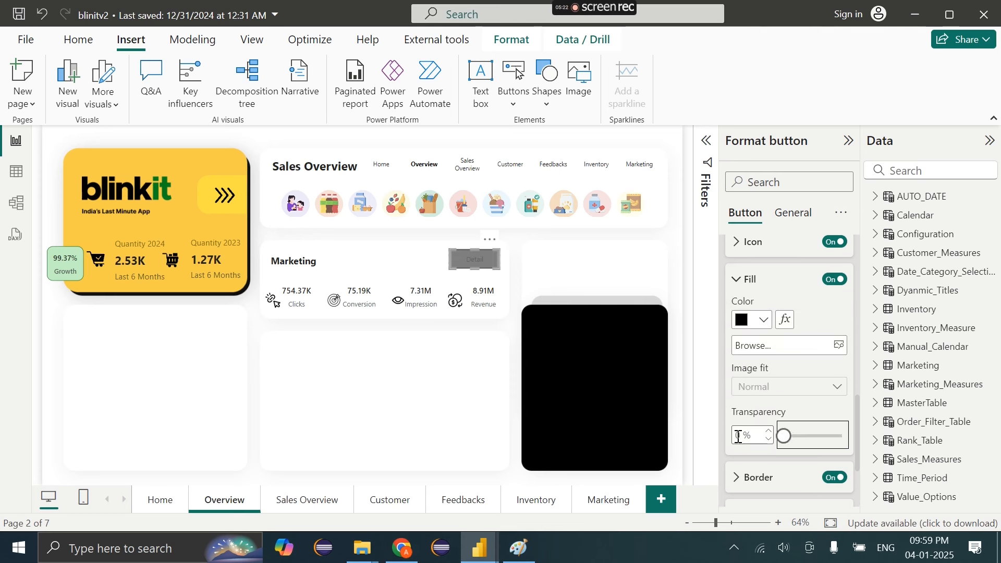
{"action": "scroll", "coordinate": [756, 409], "scroll_direction": "up", "scroll_amount": 3}
{"action": "left_click", "coordinate": [751, 452]}
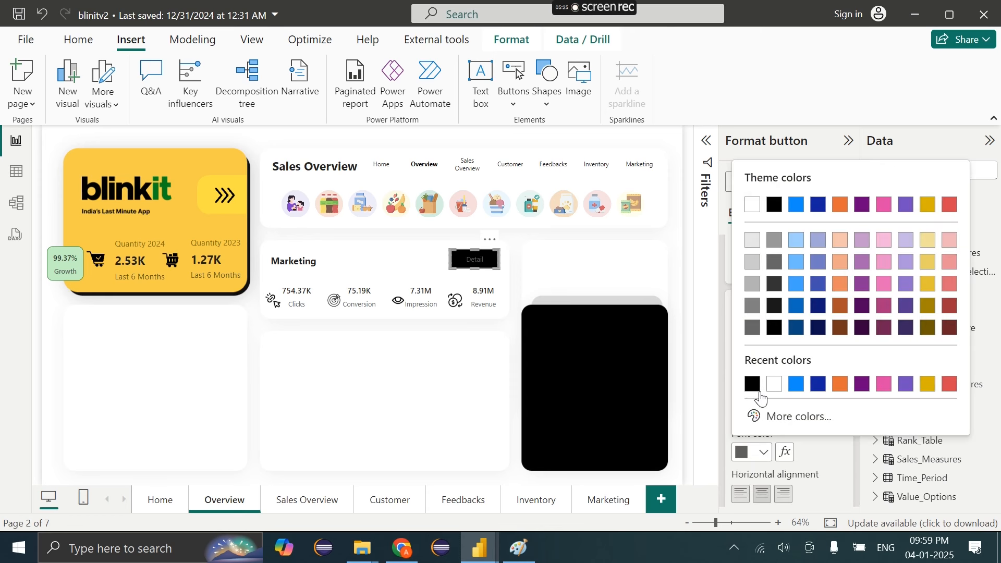
{"action": "left_click", "coordinate": [774, 384]}
{"action": "scroll", "coordinate": [772, 324], "scroll_direction": "up", "scroll_amount": 3}
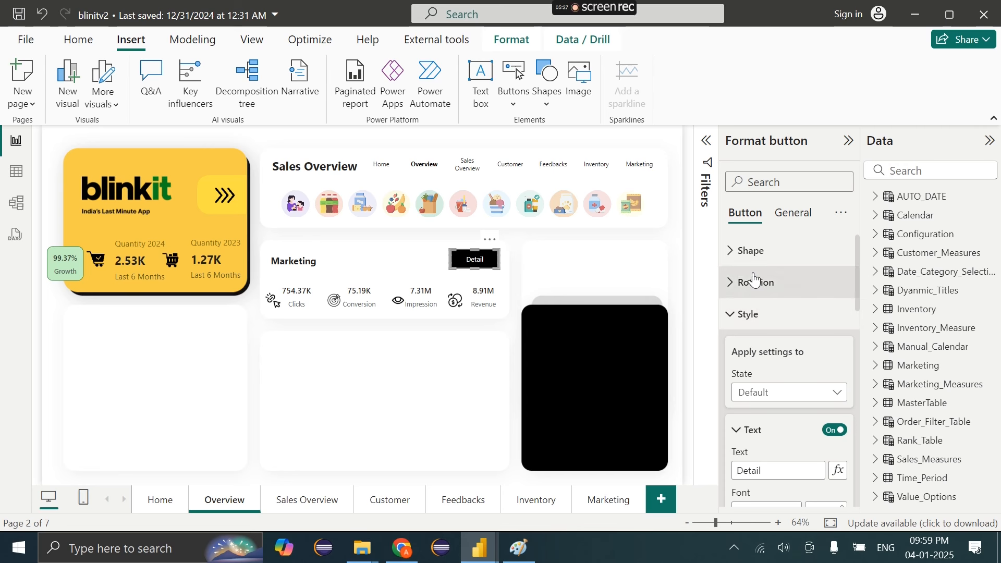
Round the Detail button's corners to 25 px
{"action": "left_click", "coordinate": [751, 256]}
{"action": "left_click", "coordinate": [802, 428]}
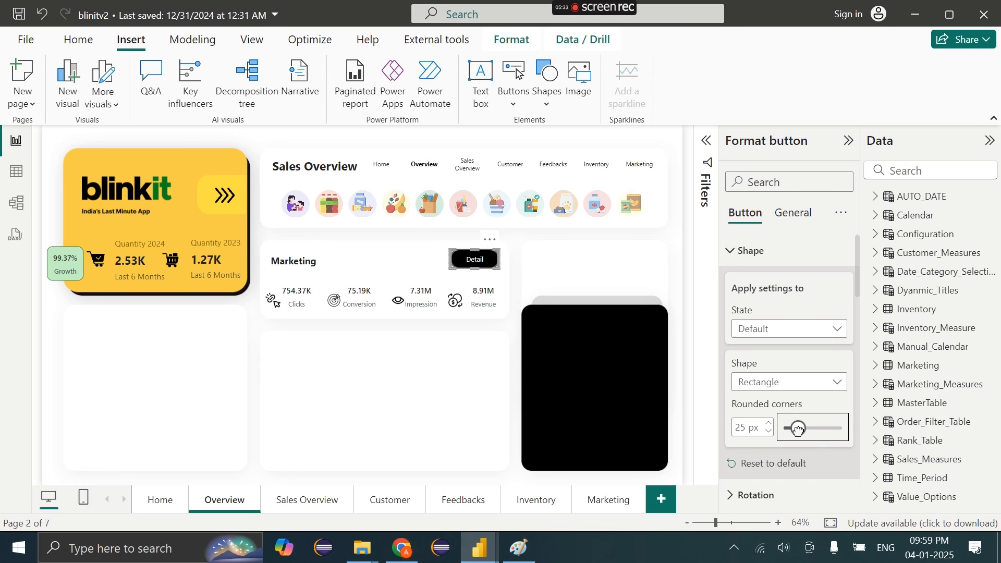
{"action": "scroll", "coordinate": [835, 397], "scroll_direction": "down", "scroll_amount": 10}
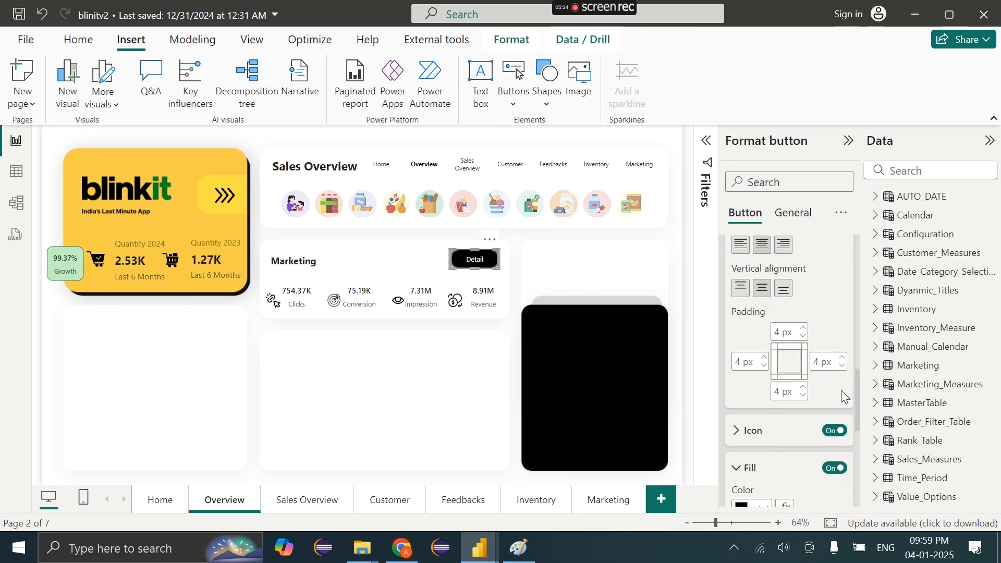
{"action": "scroll", "coordinate": [830, 347], "scroll_direction": "up", "scroll_amount": 10}
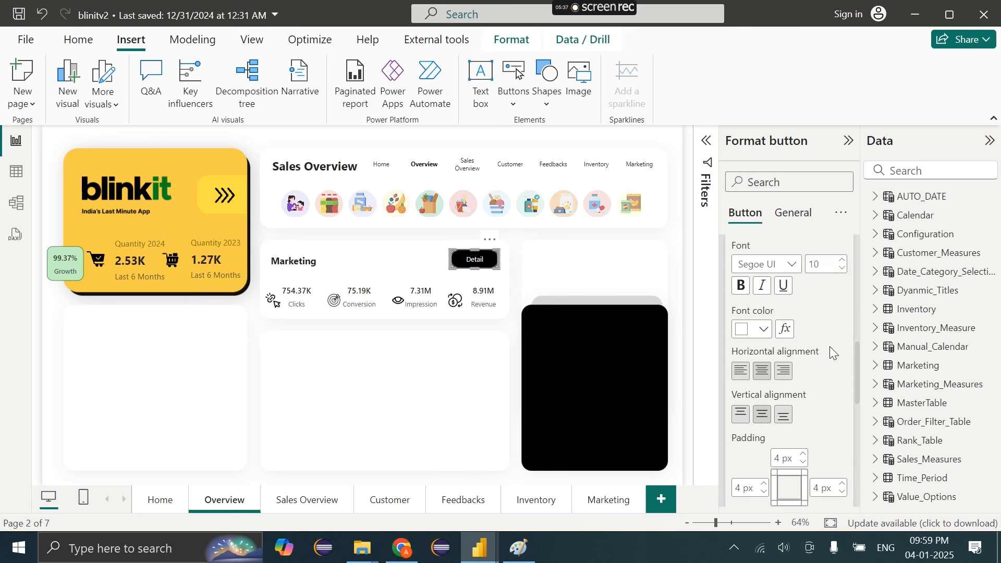
Style the button's hover state with a white fill and black text
{"action": "left_click", "coordinate": [782, 357]}
{"action": "left_click", "coordinate": [780, 396]}
{"action": "scroll", "coordinate": [779, 395], "scroll_direction": "down", "scroll_amount": 5}
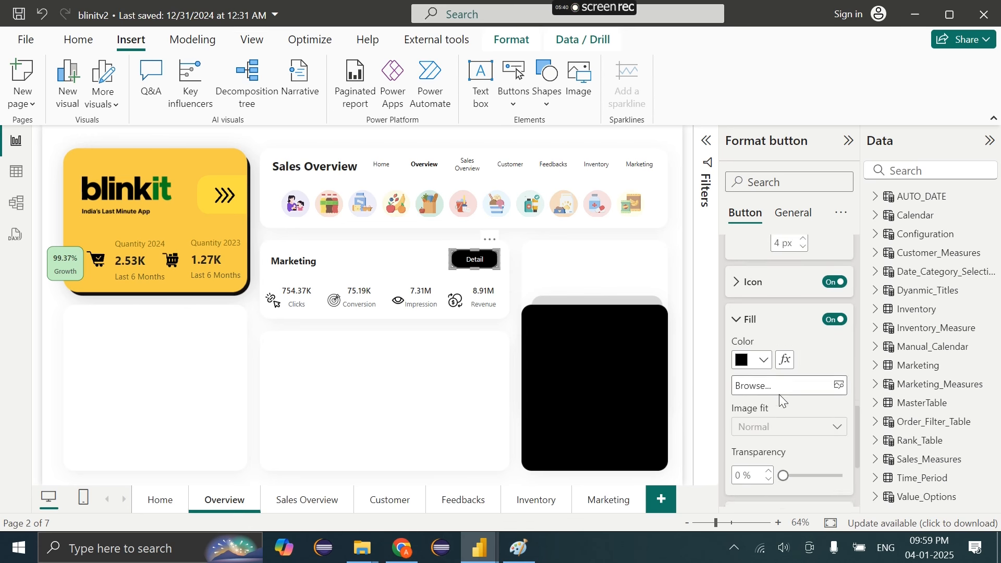
{"action": "left_click", "coordinate": [752, 364]}
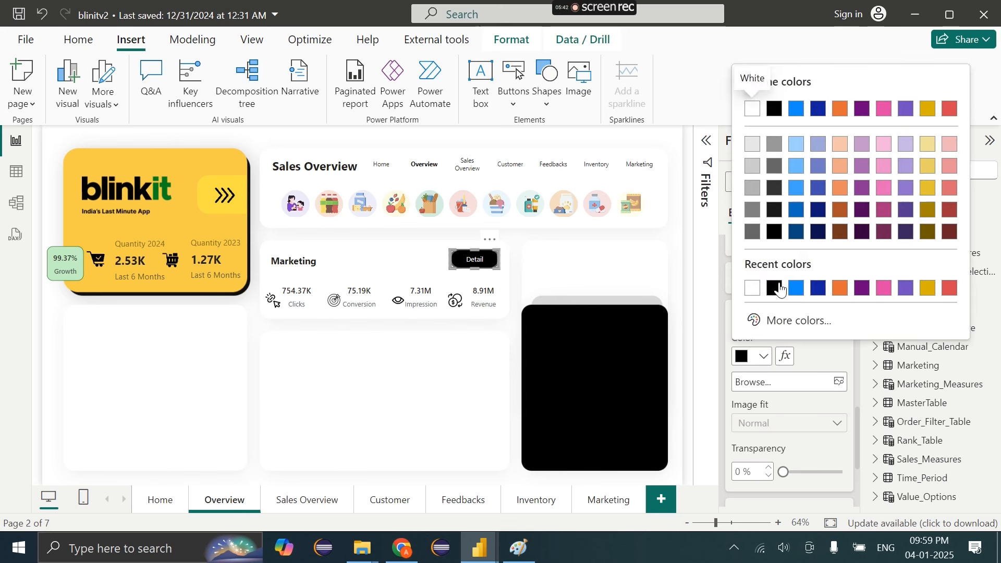
{"action": "left_click", "coordinate": [751, 288]}
{"action": "scroll", "coordinate": [782, 365], "scroll_direction": "down", "scroll_amount": 5}
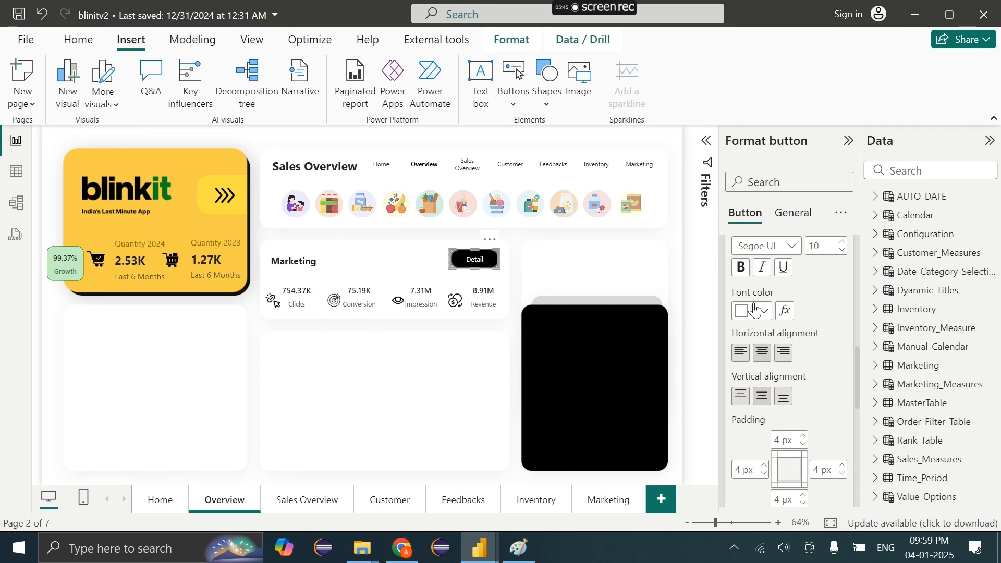
{"action": "left_click", "coordinate": [753, 311]}
{"action": "left_click", "coordinate": [774, 243]}
Turn on the Detail button's action as Page navigation to the Marketing page
{"action": "left_click", "coordinate": [445, 360]}
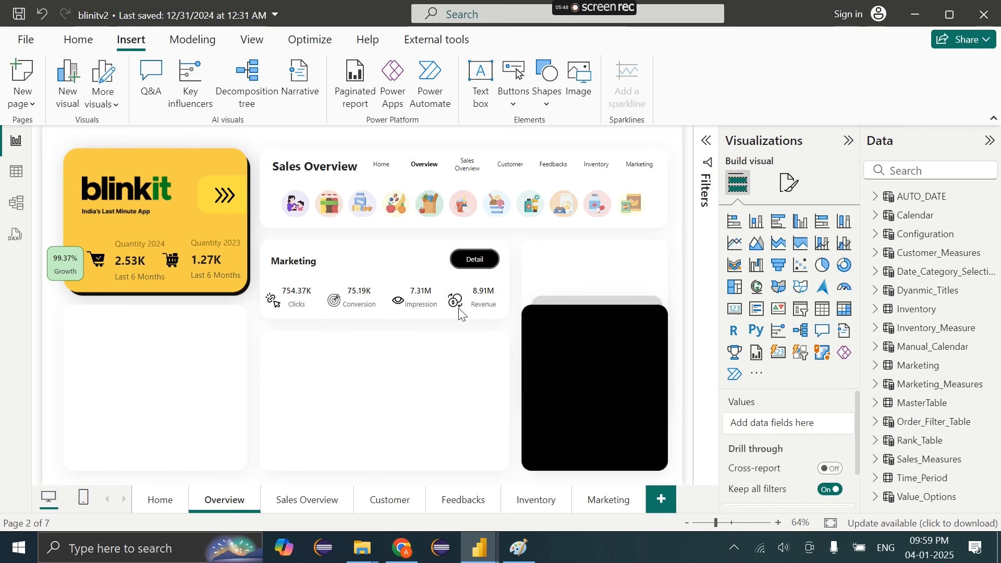
{"action": "left_click", "coordinate": [473, 271]}
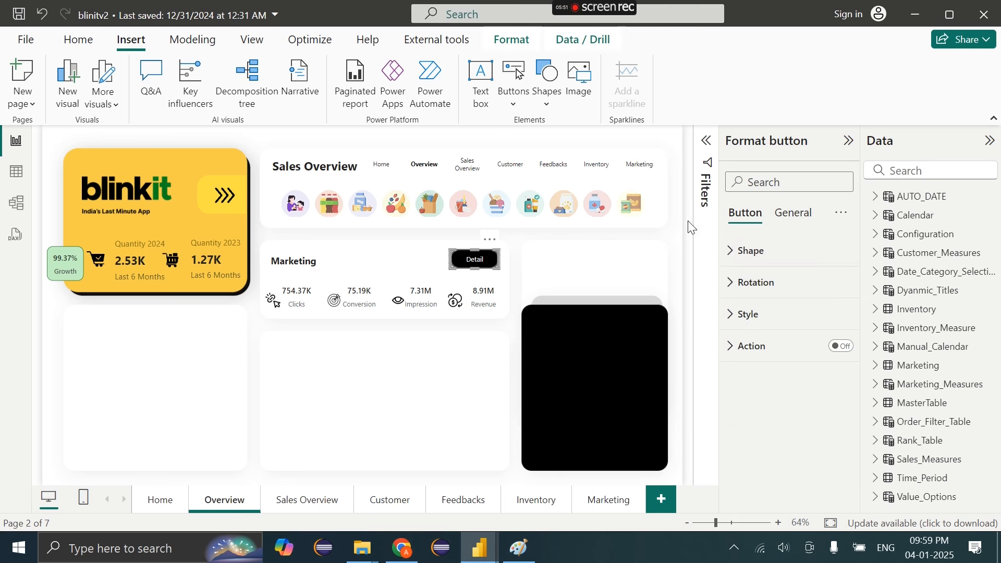
{"action": "left_click", "coordinate": [840, 347]}
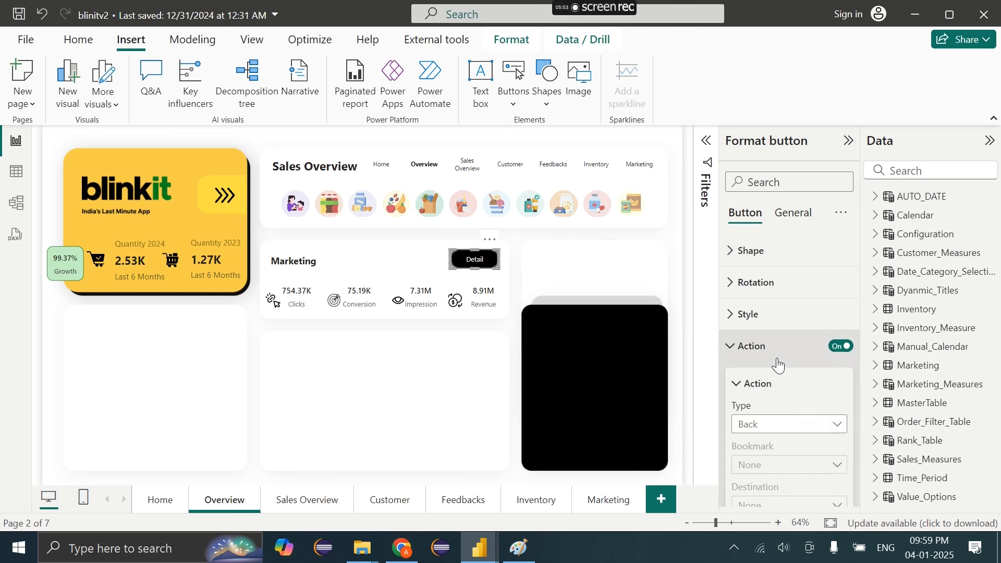
{"action": "scroll", "coordinate": [778, 364], "scroll_direction": "down", "scroll_amount": 2}
{"action": "left_click", "coordinate": [767, 365]}
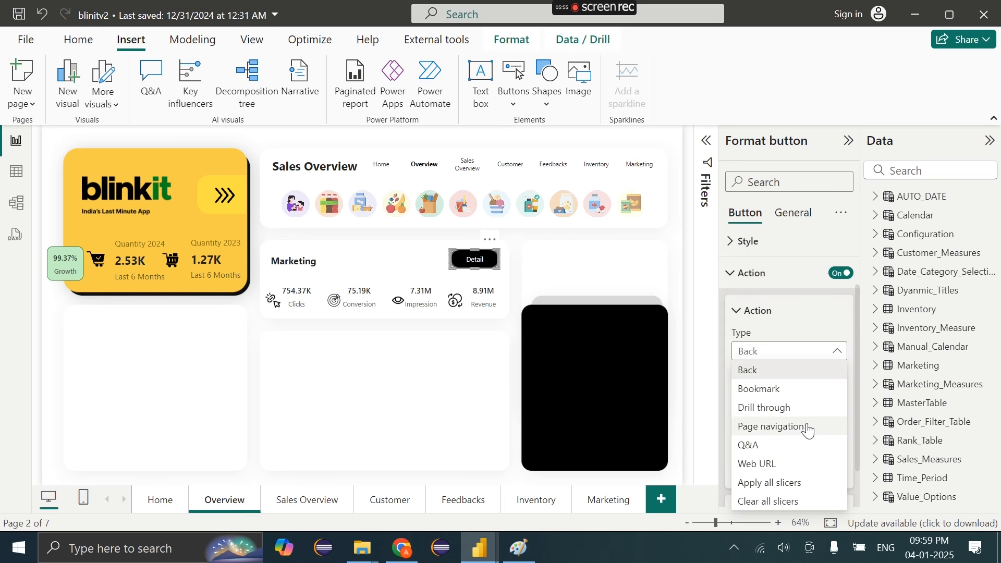
{"action": "left_click", "coordinate": [780, 428]}
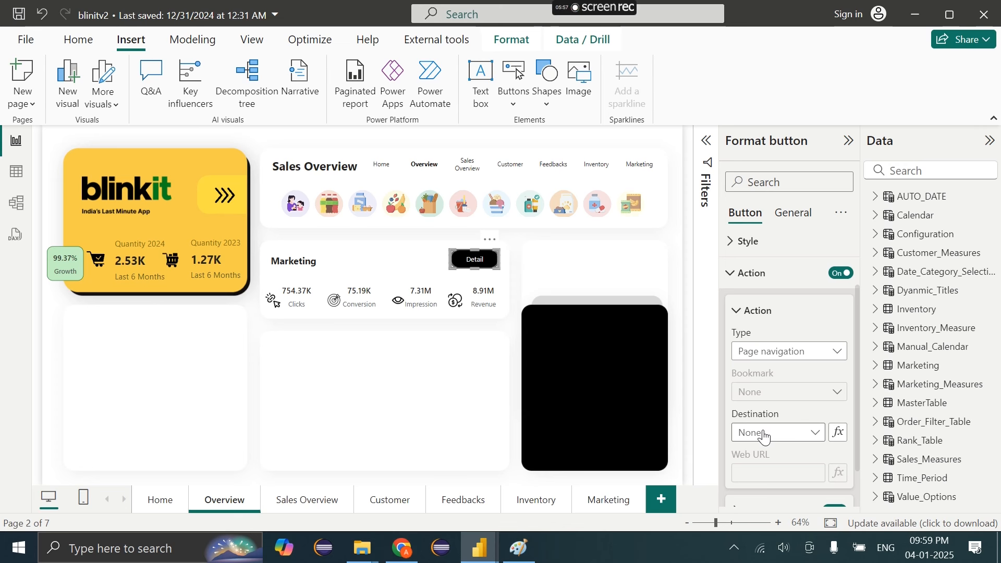
{"action": "left_click", "coordinate": [764, 436]}
{"action": "left_click", "coordinate": [772, 412]}
Give the Detail button a black border in its On hover state
{"action": "left_click", "coordinate": [767, 283]}
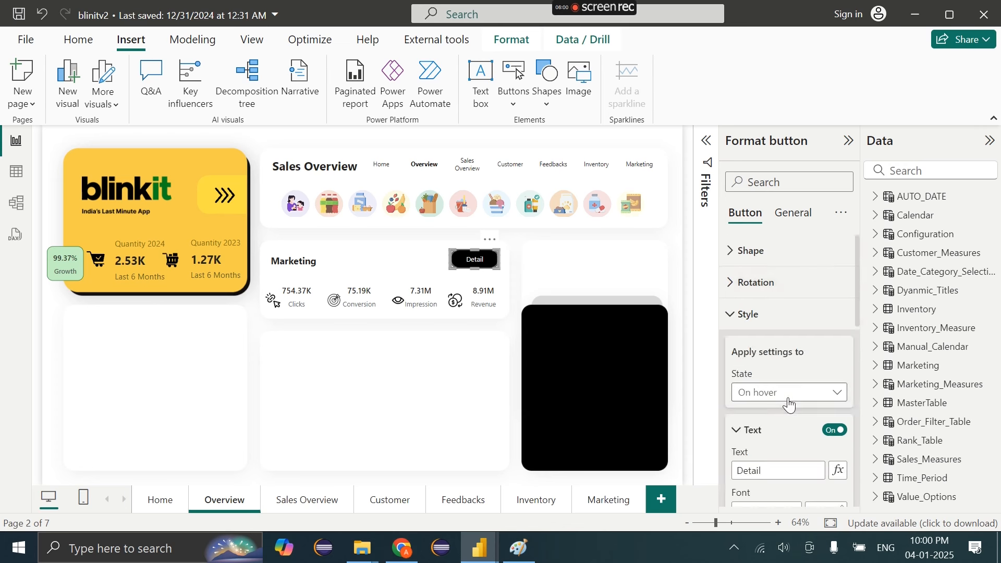
{"action": "scroll", "coordinate": [788, 402], "scroll_direction": "down", "scroll_amount": 10}
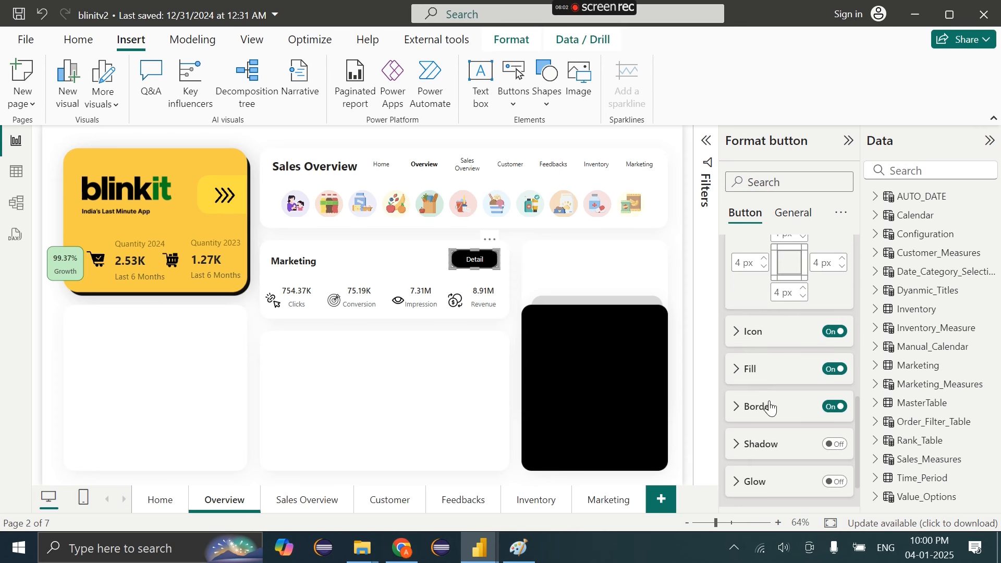
{"action": "left_click", "coordinate": [771, 408]}
{"action": "left_click", "coordinate": [757, 381]}
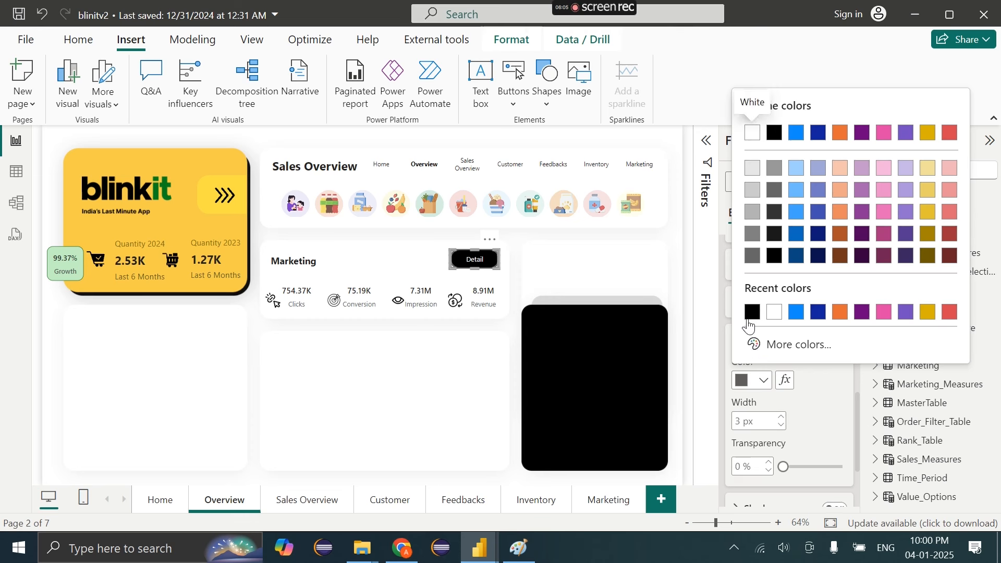
{"action": "left_click", "coordinate": [753, 313]}
Nudge the Detail button higher within the Marketing card
{"action": "left_click", "coordinate": [438, 349]}
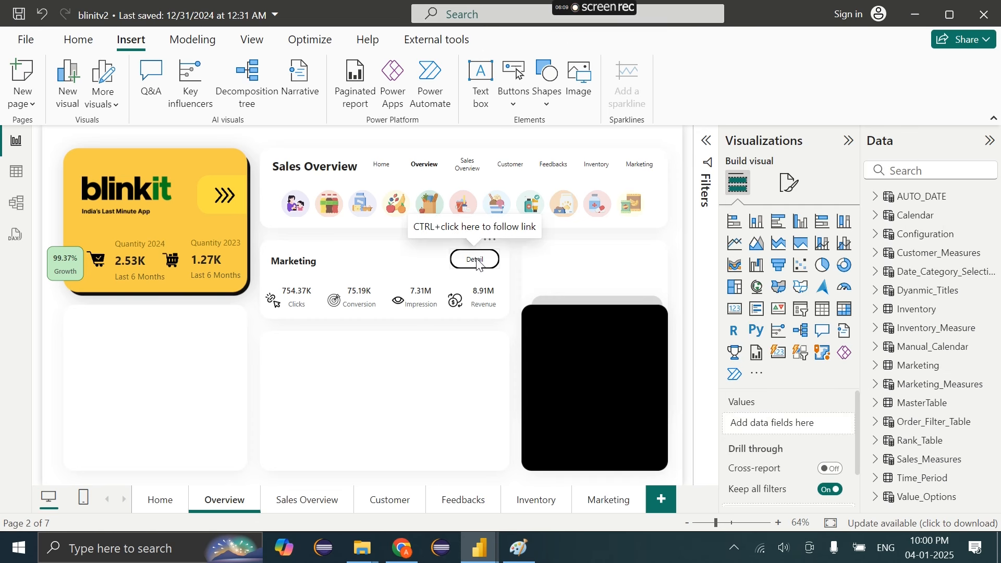
{"action": "mouse_move", "coordinate": [477, 265]}
{"action": "left_mouse_down"}
{"action": "mouse_move", "coordinate": [446, 403]}
{"action": "mouse_move", "coordinate": [471, 258]}
{"action": "mouse_move", "coordinate": [481, 252]}
{"action": "left_mouse_up"}
{"action": "left_click", "coordinate": [481, 319]}
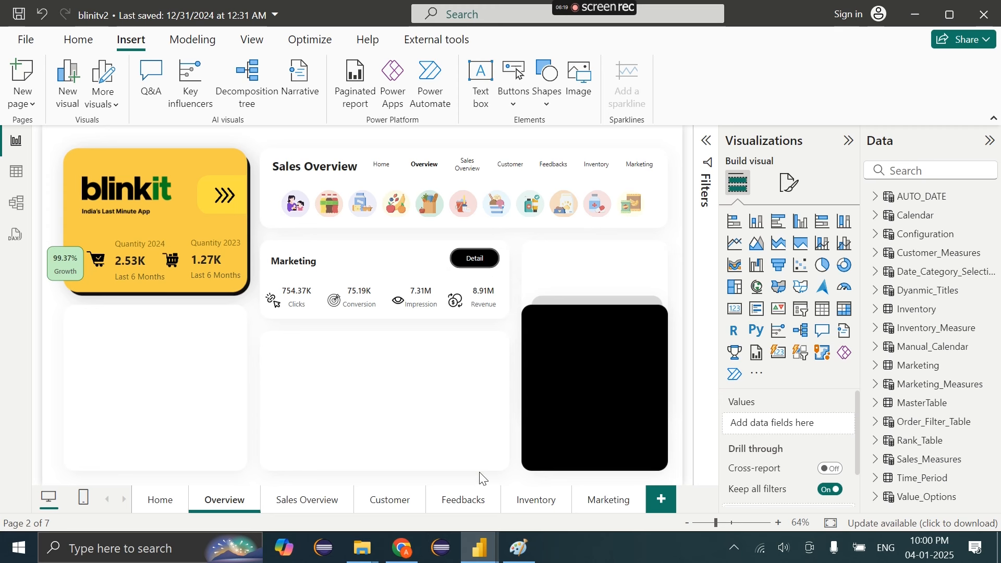
Move the Detail button onto the right-hand card
{"action": "left_click", "coordinate": [468, 265]}
{"action": "left_click", "coordinate": [751, 314]}
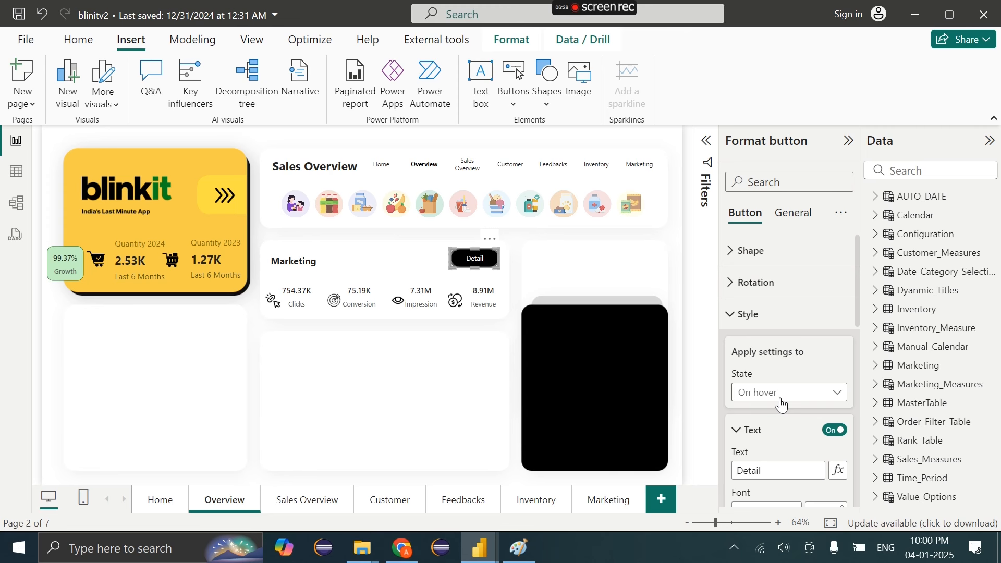
{"action": "left_click", "coordinate": [781, 393]}
{"action": "left_click_drag", "start_coordinate": [481, 265], "coordinate": [642, 266]}
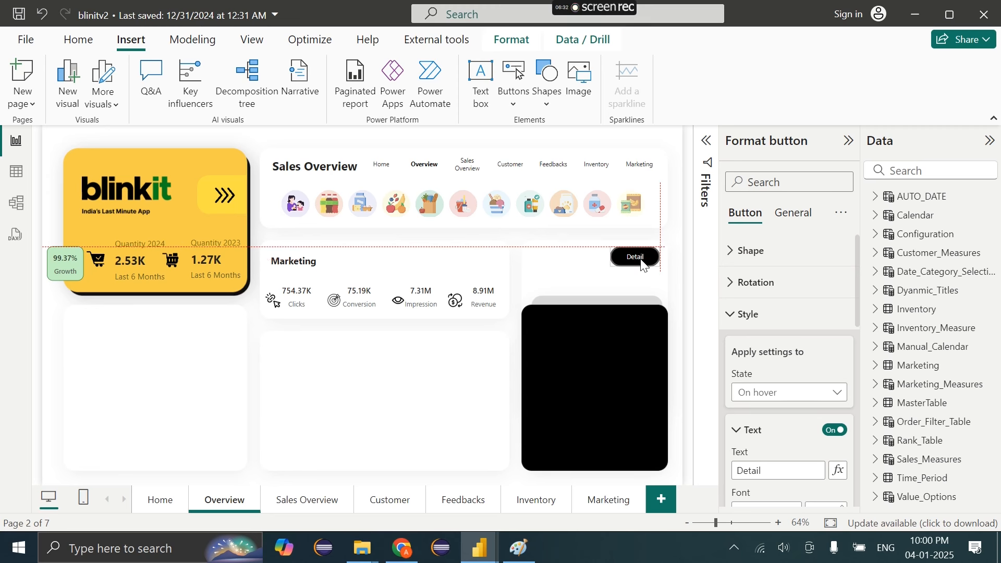
Change the Detail button's navigation destination to the Customer page
{"action": "scroll", "coordinate": [754, 405], "scroll_direction": "down", "scroll_amount": 10}
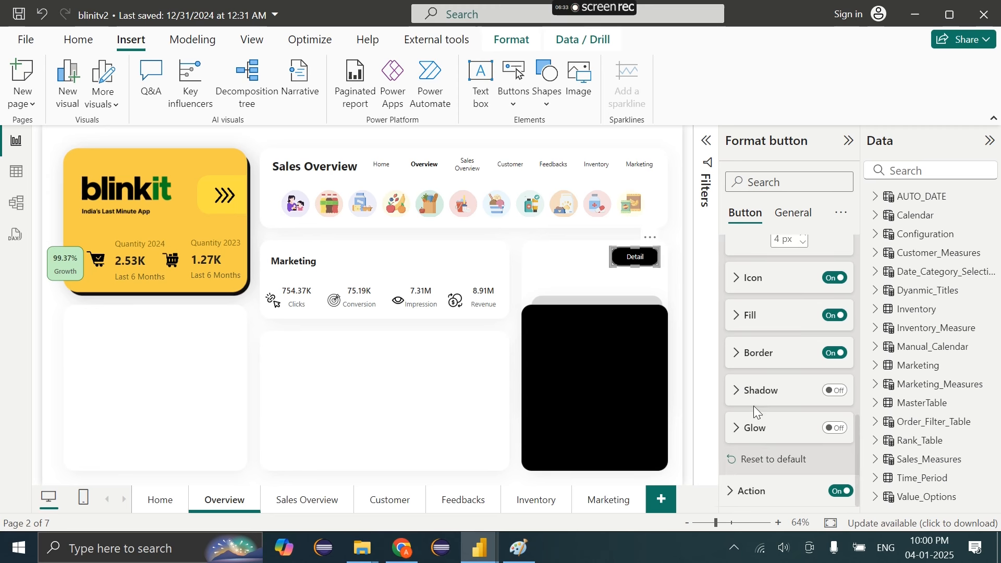
{"action": "left_click", "coordinate": [752, 492]}
{"action": "left_click", "coordinate": [775, 382]}
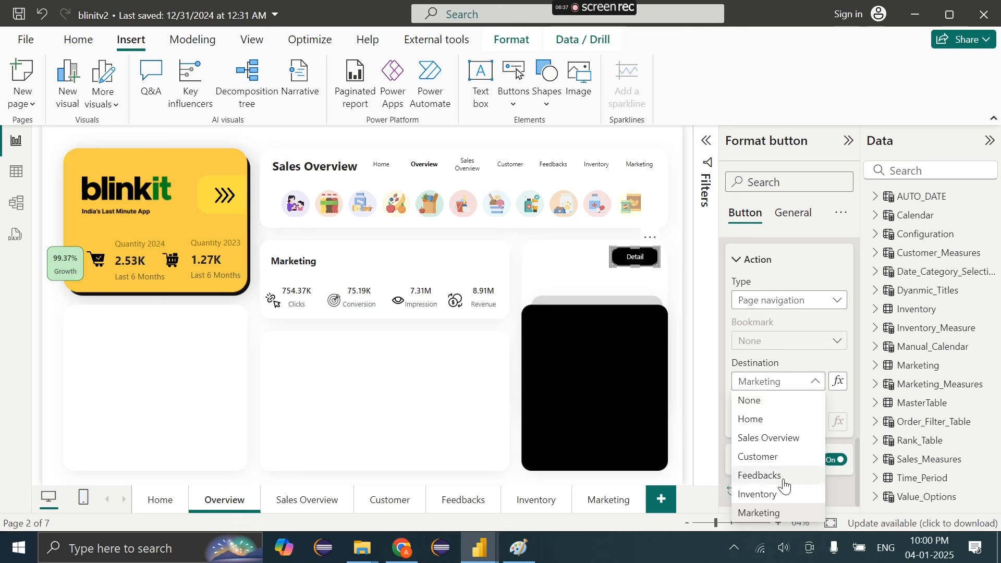
{"action": "left_click", "coordinate": [767, 461]}
Make the Detail button smaller and set its border width to 2 px
{"action": "left_click_drag", "start_coordinate": [614, 265], "coordinate": [627, 267]}
{"action": "scroll", "coordinate": [791, 454], "scroll_direction": "down", "scroll_amount": 5}
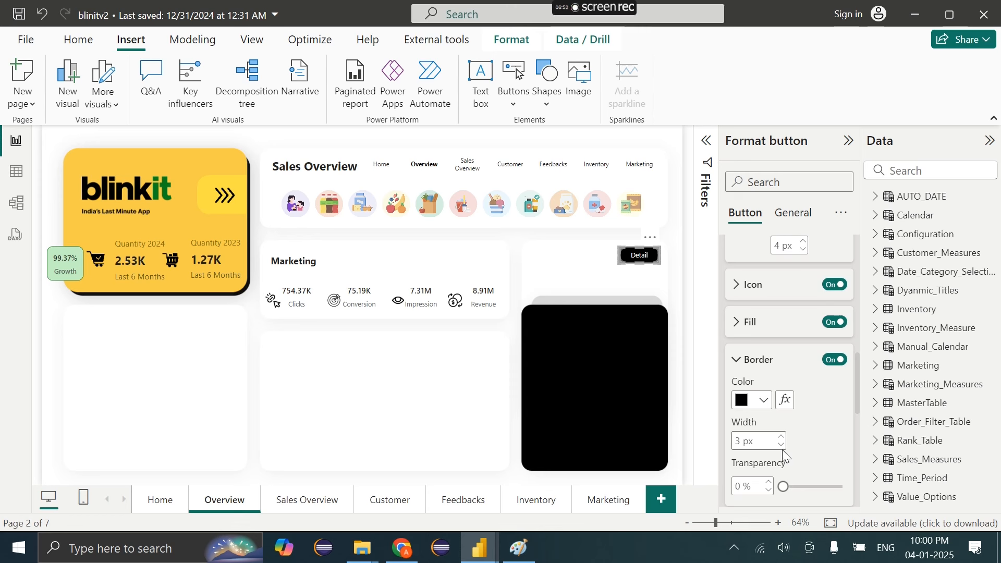
{"action": "left_click", "coordinate": [782, 446]}
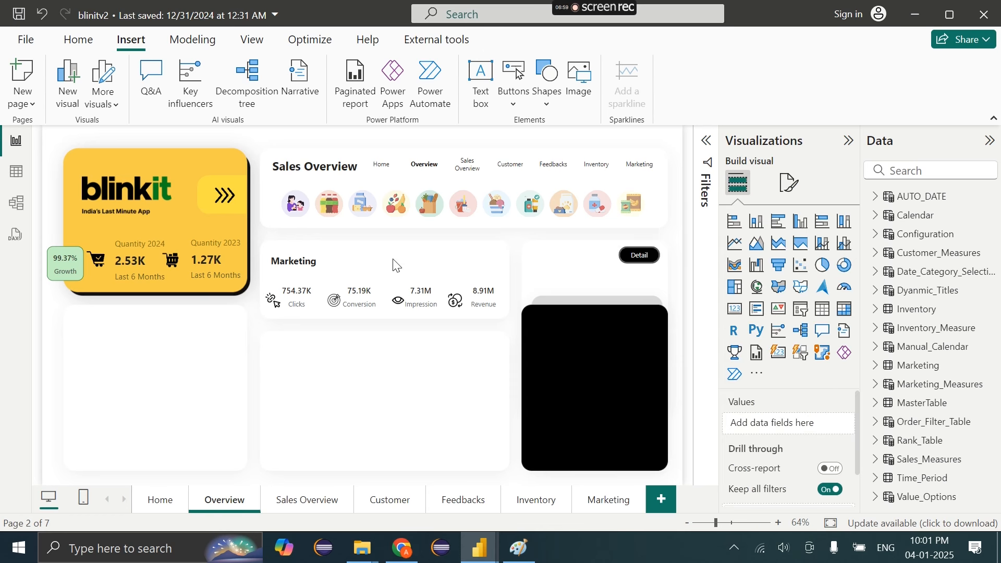
Paste a copy of the Marketing title beside the Detail button and retype it as 'Customer'
{"action": "left_click", "coordinate": [310, 265]}
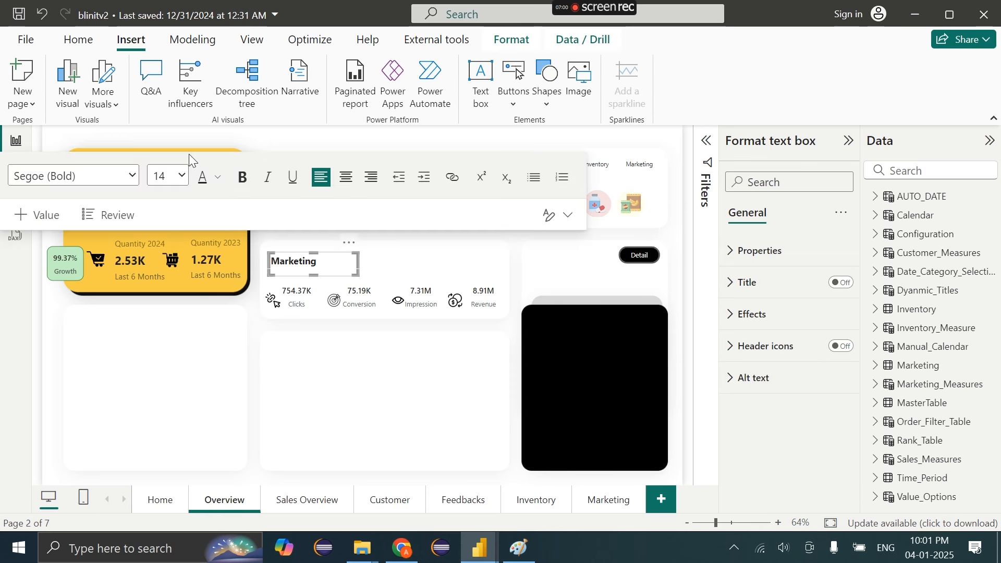
{"action": "left_click", "coordinate": [77, 40]}
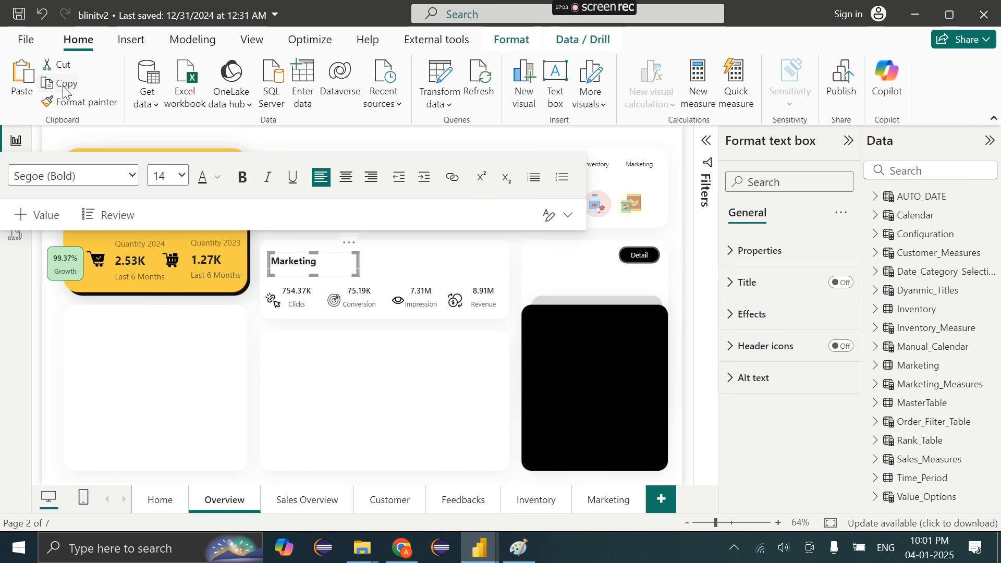
{"action": "left_click", "coordinate": [26, 92]}
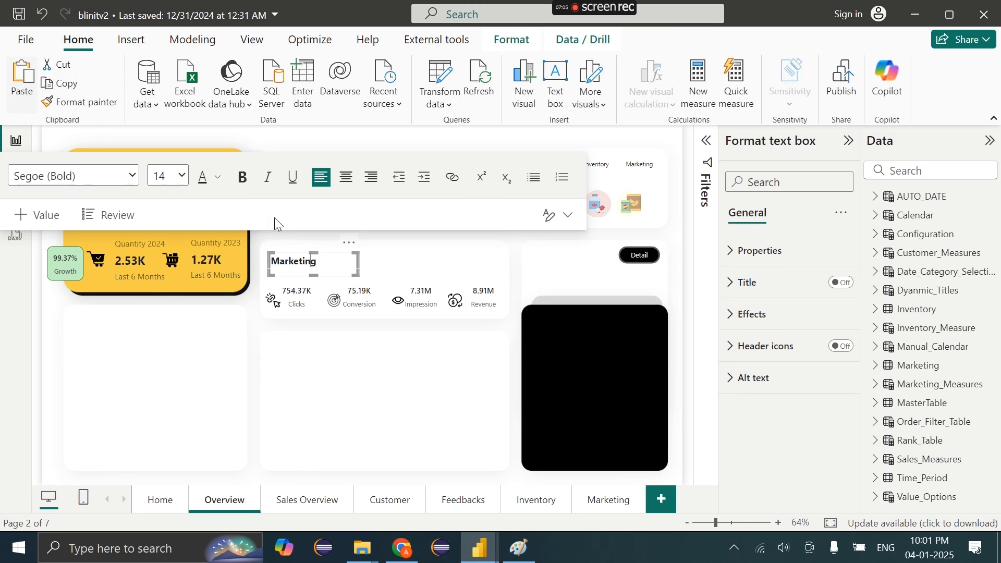
{"action": "left_click_drag", "start_coordinate": [353, 261], "coordinate": [603, 236]}
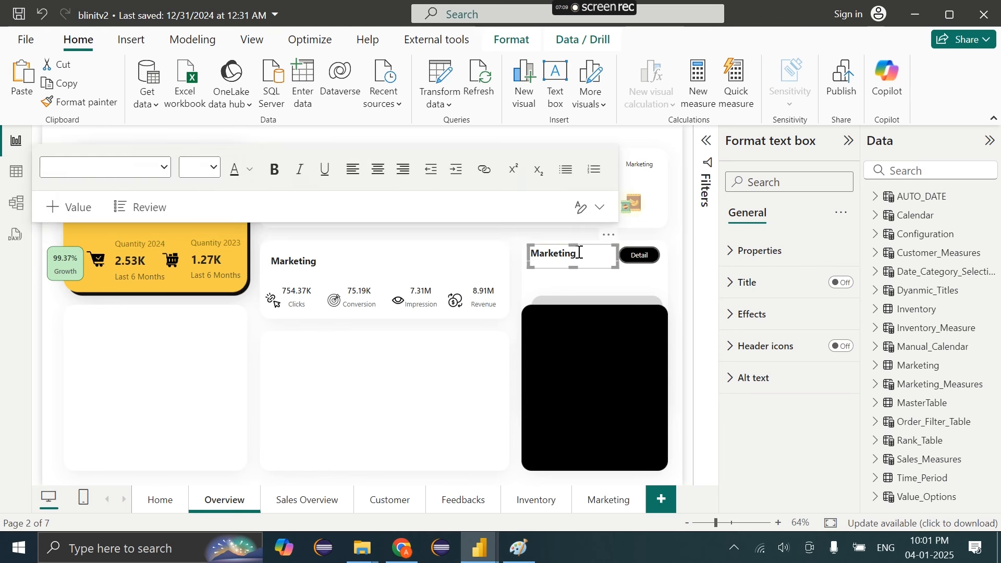
{"action": "left_click", "coordinate": [579, 253]}
{"action": "key", "text": "ctrl+a"}
{"action": "key", "text": "BackSpace"}
{"action": "type", "text": "Customer"}
Format the Customer heading in Segoe (Bold), size 16
{"action": "key", "text": "ctrl+a"}
{"action": "left_click", "coordinate": [165, 167]}
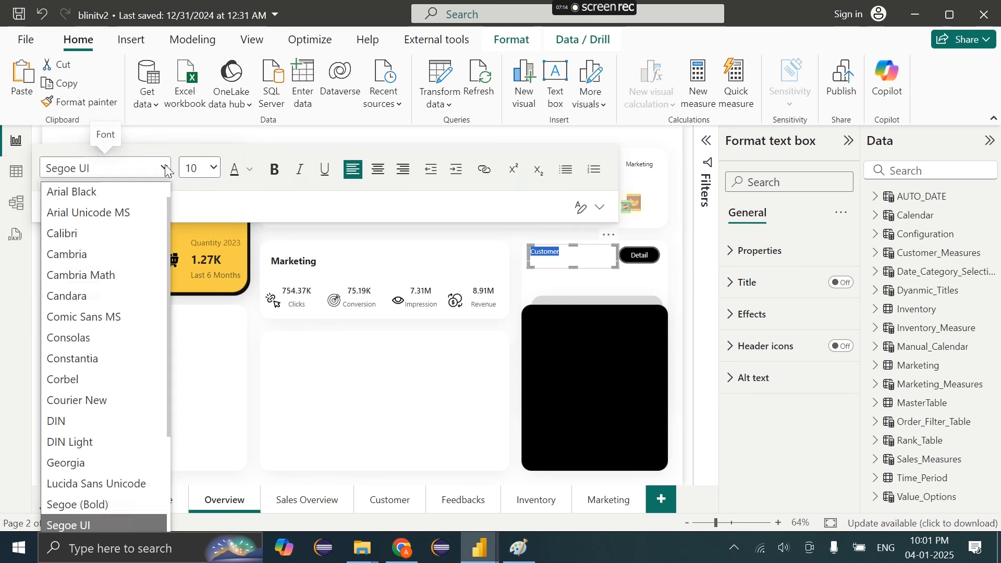
{"action": "scroll", "coordinate": [106, 374], "scroll_direction": "down", "scroll_amount": 3}
{"action": "left_click", "coordinate": [98, 359]}
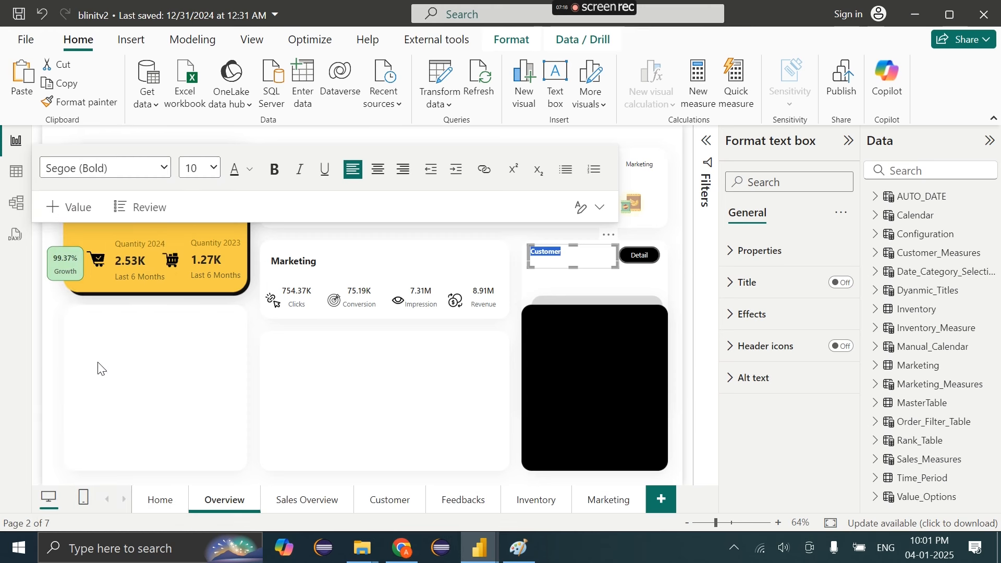
{"action": "left_click", "coordinate": [208, 167]}
{"action": "left_click", "coordinate": [198, 339]}
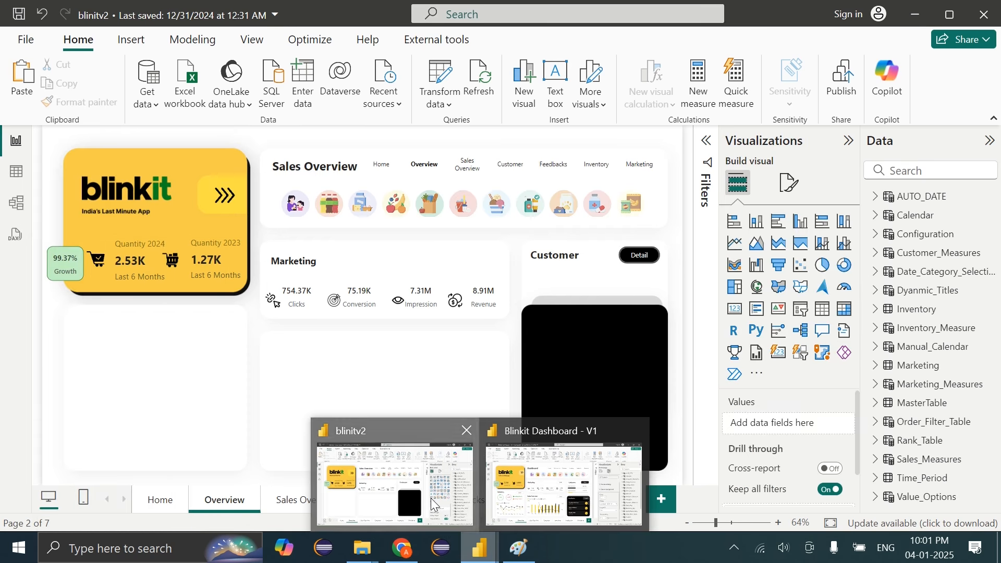
In the Figma design in Chrome, drag the black rectangle's top edge down
{"action": "left_click", "coordinate": [395, 478]}
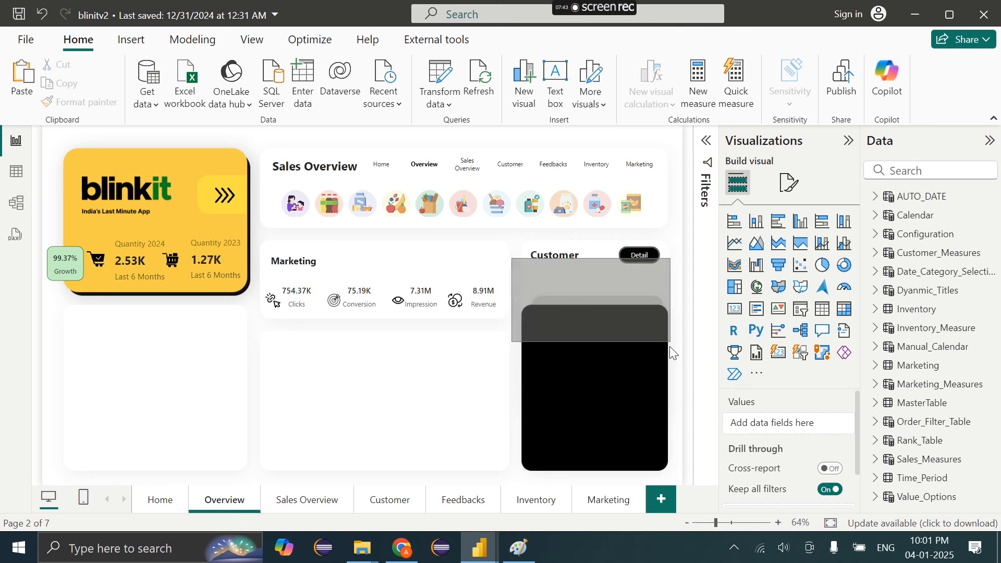
{"action": "left_click", "coordinate": [402, 548]}
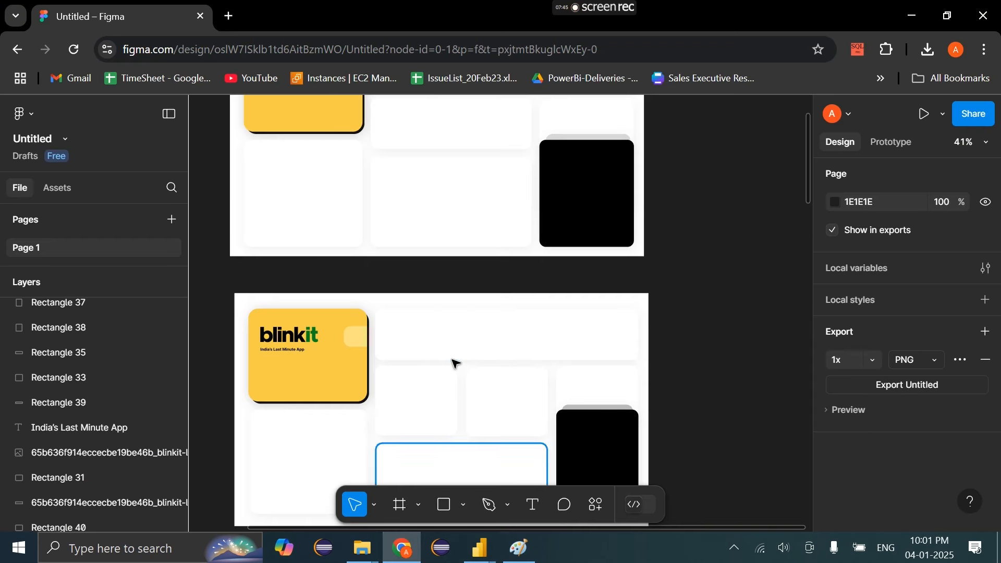
{"action": "scroll", "coordinate": [465, 363], "scroll_direction": "up", "scroll_amount": 4}
{"action": "left_click", "coordinate": [612, 346]}
{"action": "scroll", "coordinate": [612, 346], "scroll_direction": "up", "scroll_amount": 5}
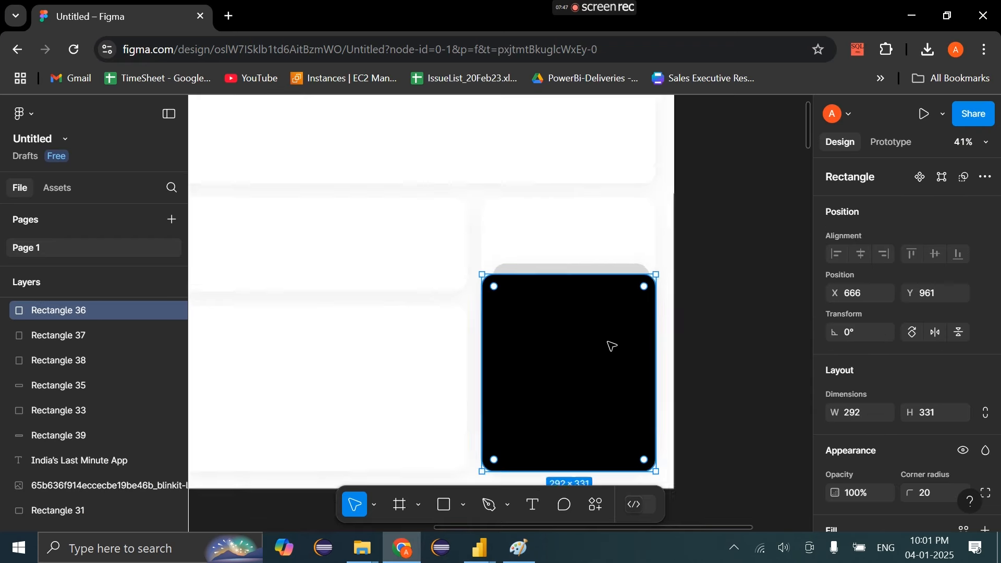
{"action": "left_click_drag", "start_coordinate": [574, 292], "coordinate": [571, 317]}
Lower the grey rectangle's top edge to match the black one
{"action": "left_click", "coordinate": [559, 256]}
{"action": "left_click_drag", "start_coordinate": [558, 253], "coordinate": [555, 310]}
{"action": "left_click", "coordinate": [746, 286]}
{"action": "scroll", "coordinate": [746, 287], "scroll_direction": "down", "scroll_amount": 2}
{"action": "scroll", "coordinate": [746, 286], "scroll_direction": "down", "scroll_amount": 1}
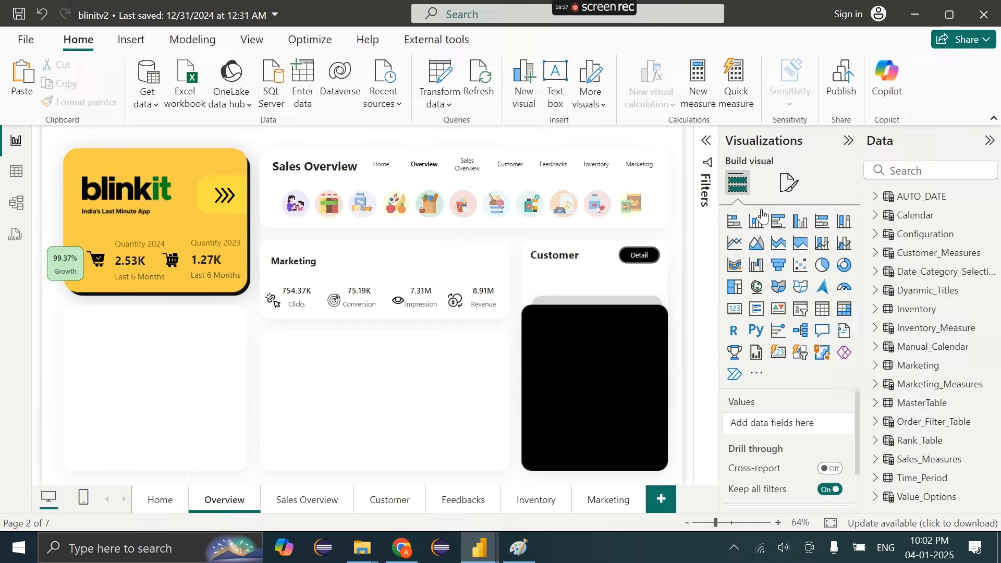
Replace the canvas background with 'Untitled - 2025-01-04T220206.164.png' from Downloads, set to Fit
{"action": "left_click", "coordinate": [791, 183]}
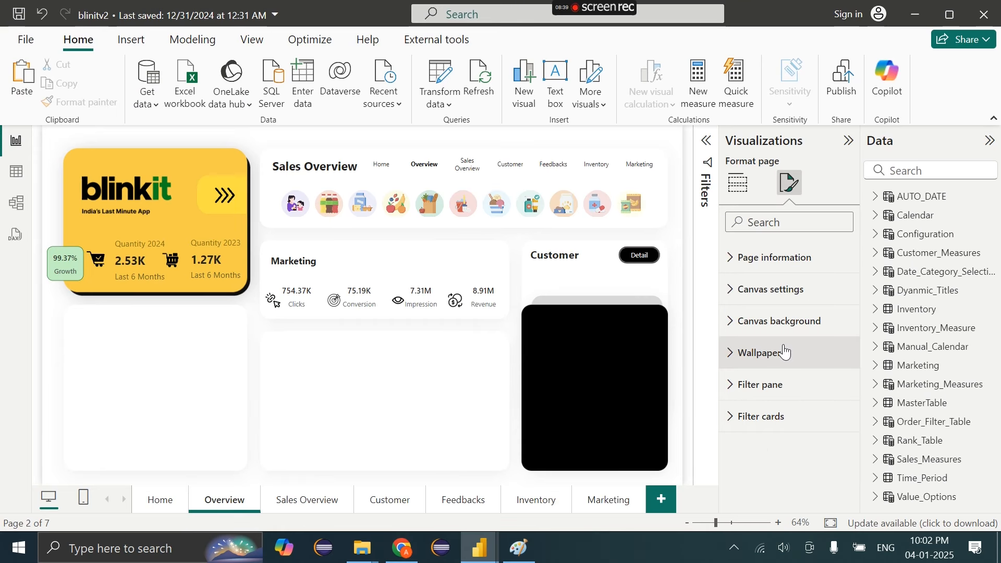
{"action": "left_click", "coordinate": [767, 324]}
{"action": "left_click", "coordinate": [838, 415]}
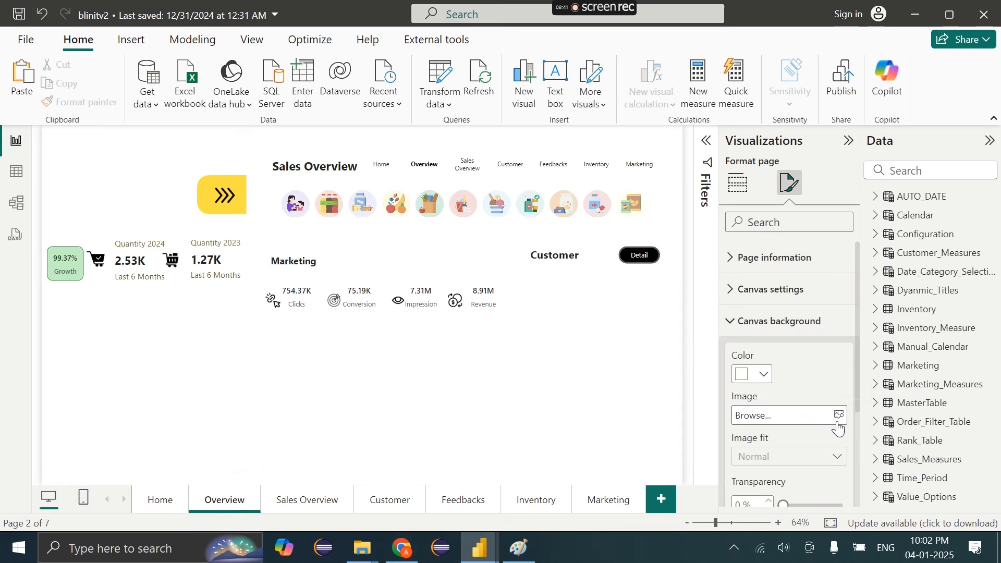
{"action": "left_click", "coordinate": [808, 420]}
{"action": "left_click", "coordinate": [321, 154]}
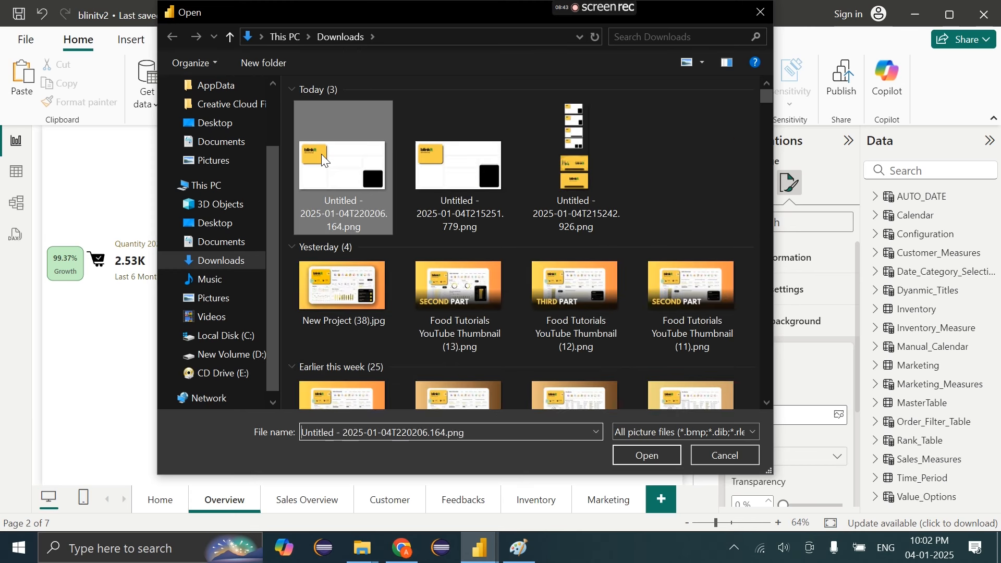
{"action": "double_click", "coordinate": [321, 154]}
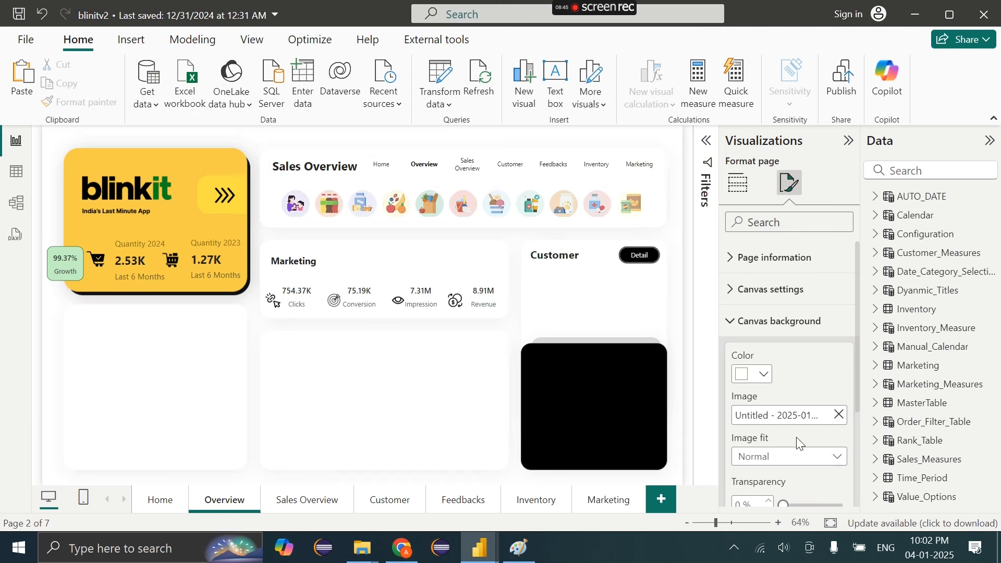
{"action": "left_click", "coordinate": [788, 458]}
{"action": "left_click", "coordinate": [757, 494]}
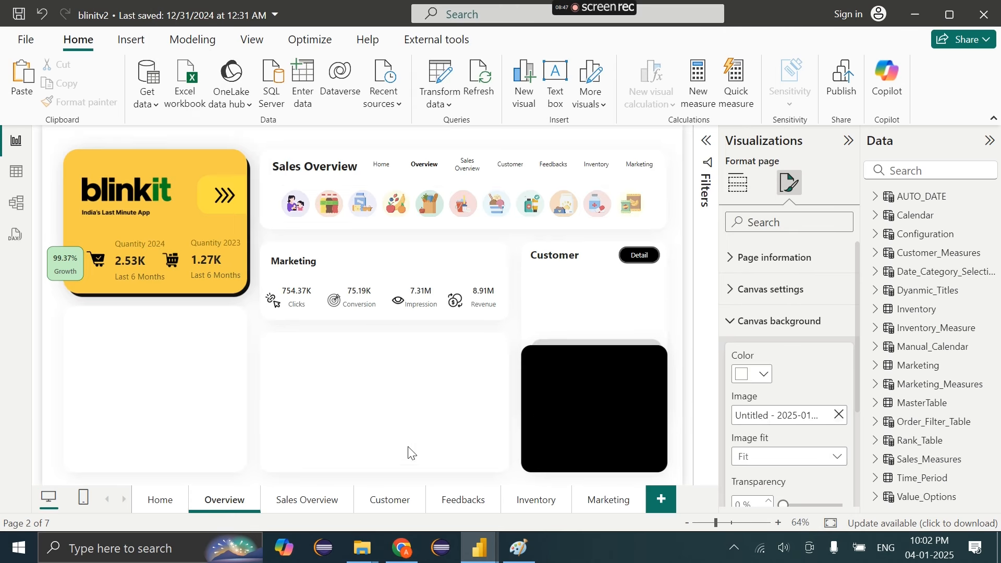
Paste the New & Lost Customers card elements onto Overview, then delete them
{"action": "left_click", "coordinate": [377, 506]}
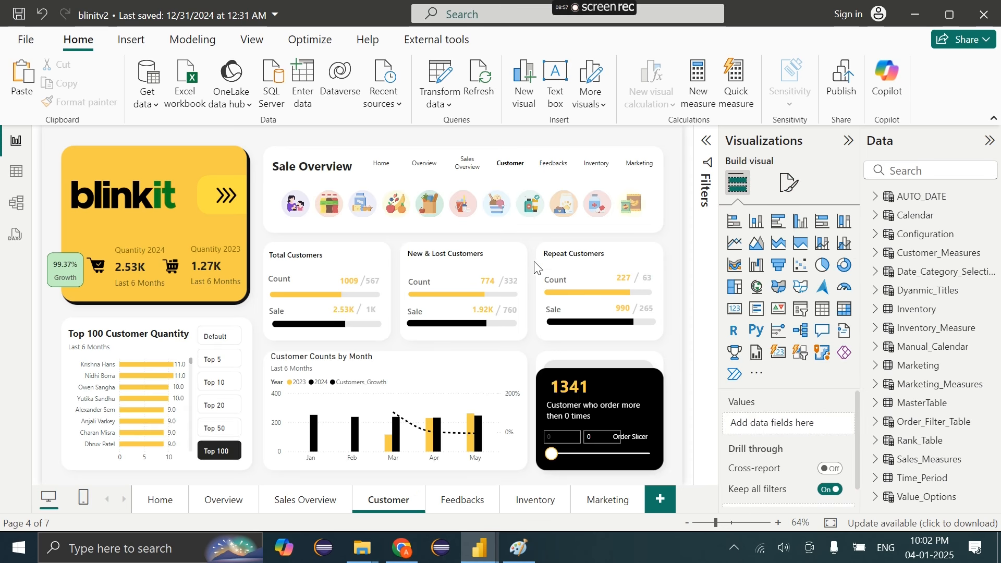
{"action": "left_click_drag", "start_coordinate": [544, 233], "coordinate": [395, 353]}
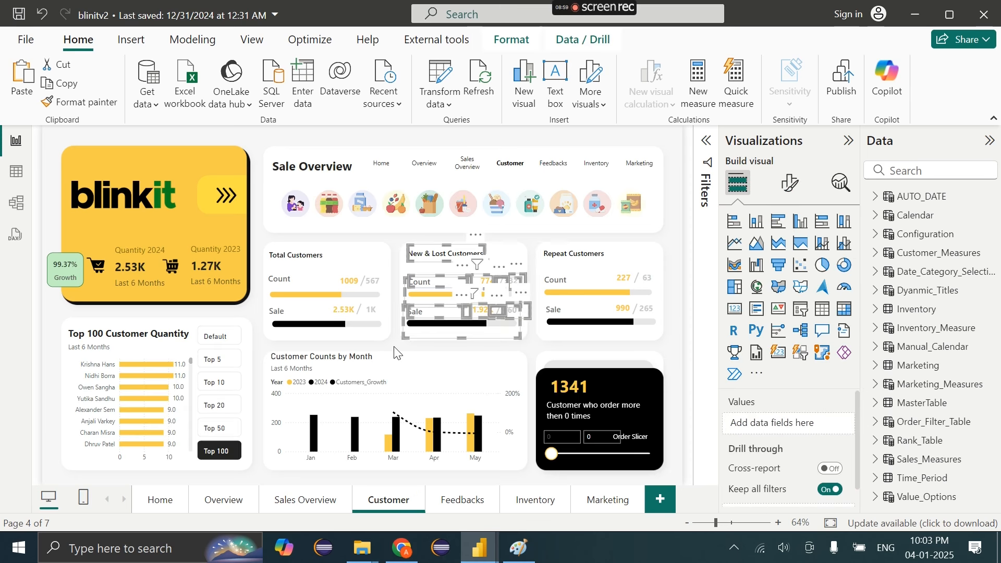
{"action": "left_click", "coordinate": [216, 502]}
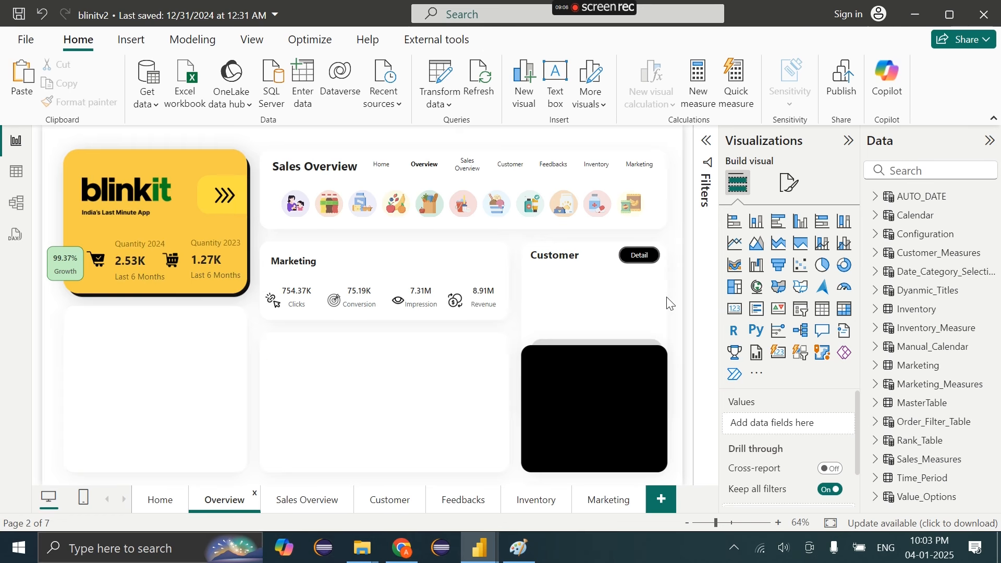
{"action": "key", "text": "ctrl+v"}
{"action": "key", "text": "Delete"}
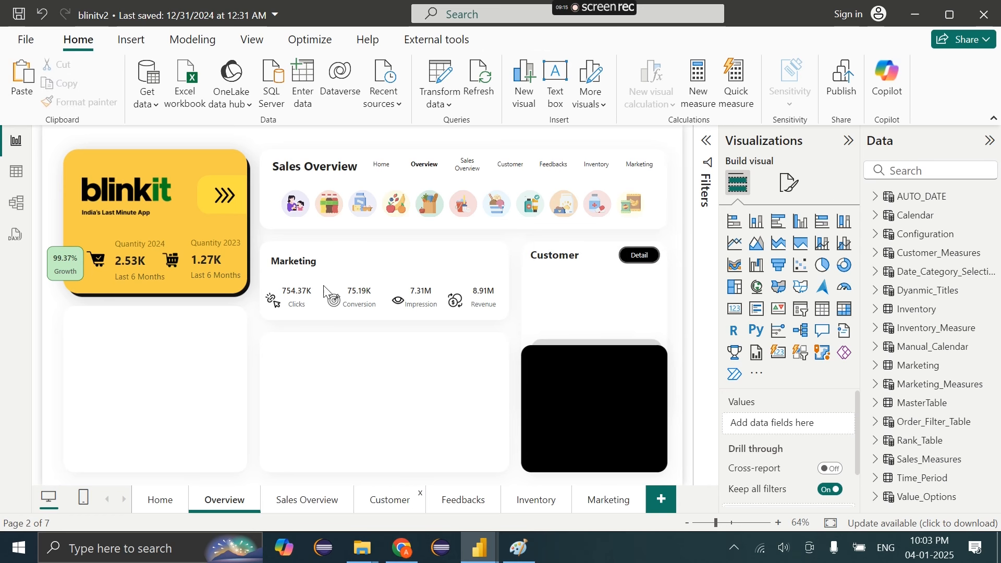
Select the Total Customers card elements on the Customer page and return to Overview
{"action": "left_click", "coordinate": [572, 332], "text": "ctrl"}
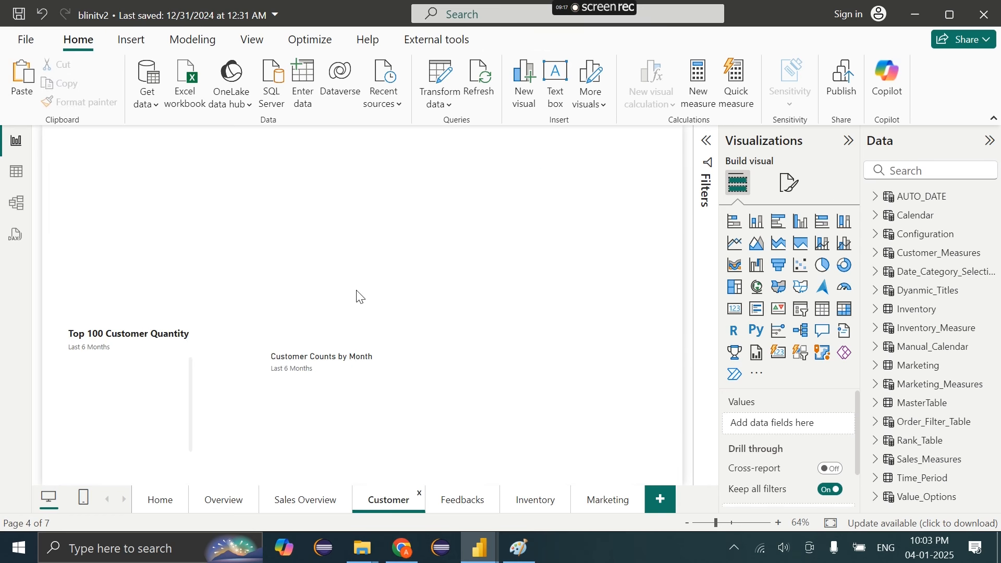
{"action": "left_click_drag", "start_coordinate": [409, 237], "coordinate": [248, 354]}
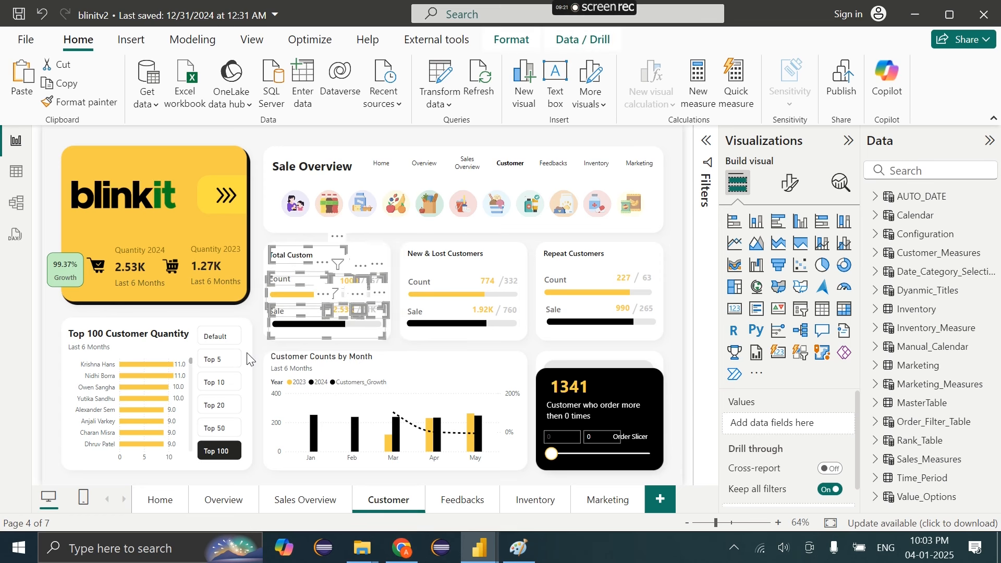
{"action": "left_click", "coordinate": [214, 504]}
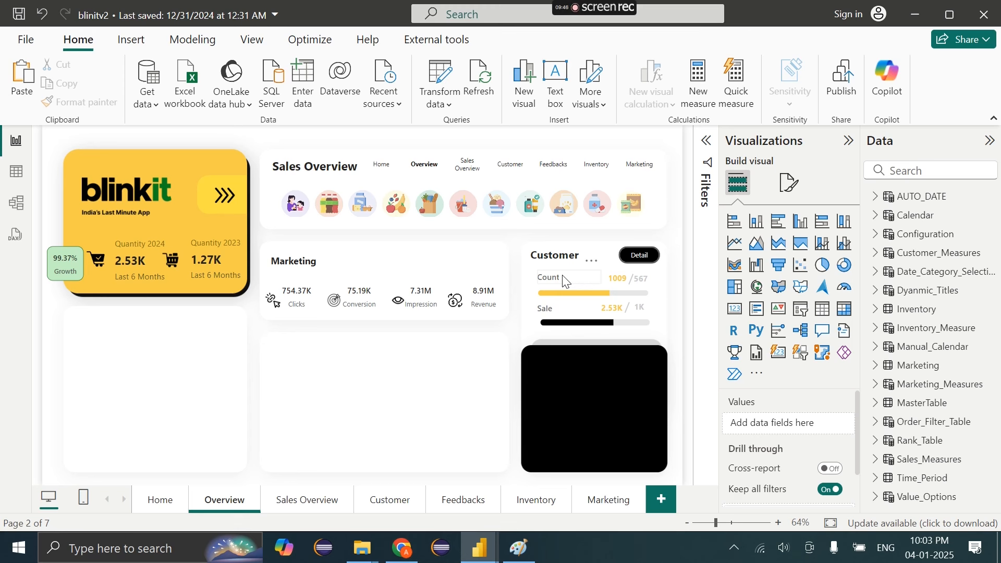
Append '(24,23)' to the Count label's text
{"action": "left_click", "coordinate": [565, 282]}
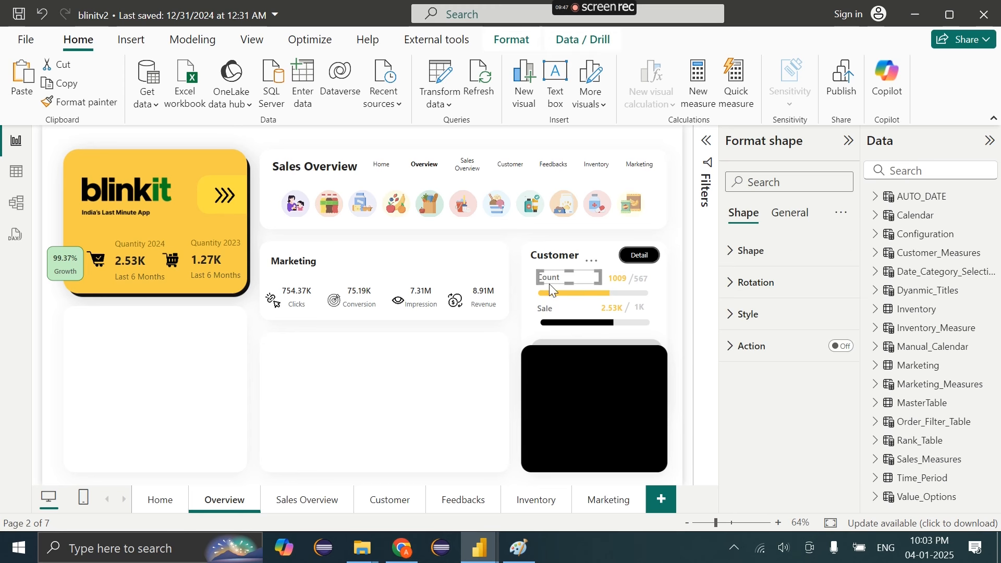
{"action": "left_click", "coordinate": [773, 323]}
{"action": "scroll", "coordinate": [768, 344], "scroll_direction": "down", "scroll_amount": 4}
{"action": "left_click", "coordinate": [762, 364]}
{"action": "scroll", "coordinate": [762, 364], "scroll_direction": "down", "scroll_amount": 1}
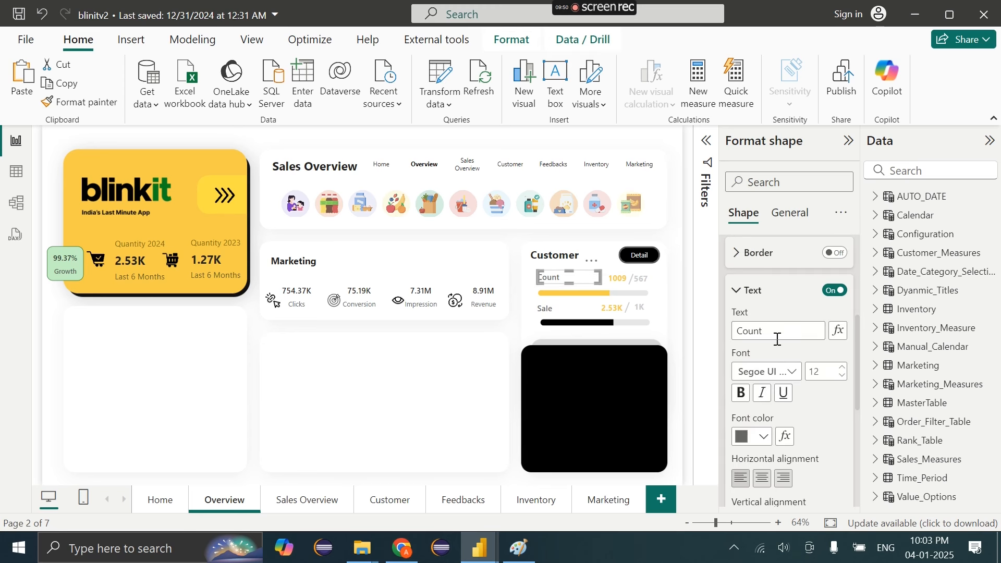
{"action": "left_click", "coordinate": [778, 339]}
{"action": "type", "text": "(24,23)"}
Append '(23,24)' to the Sale label's text
{"action": "left_click", "coordinate": [571, 309]}
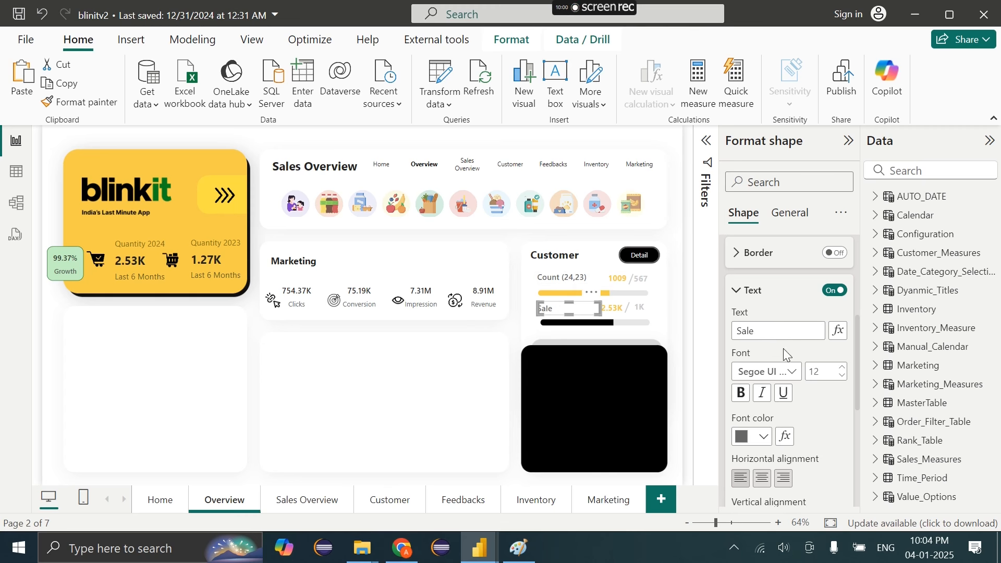
{"action": "left_click", "coordinate": [775, 332]}
{"action": "type", "text": "(23,24"}
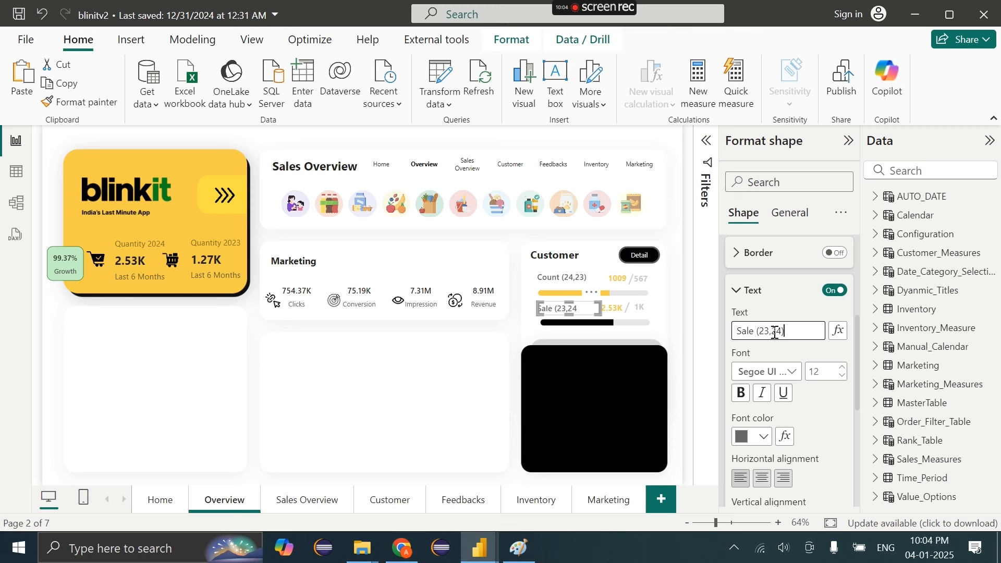
{"action": "left_click", "coordinate": [437, 358]}
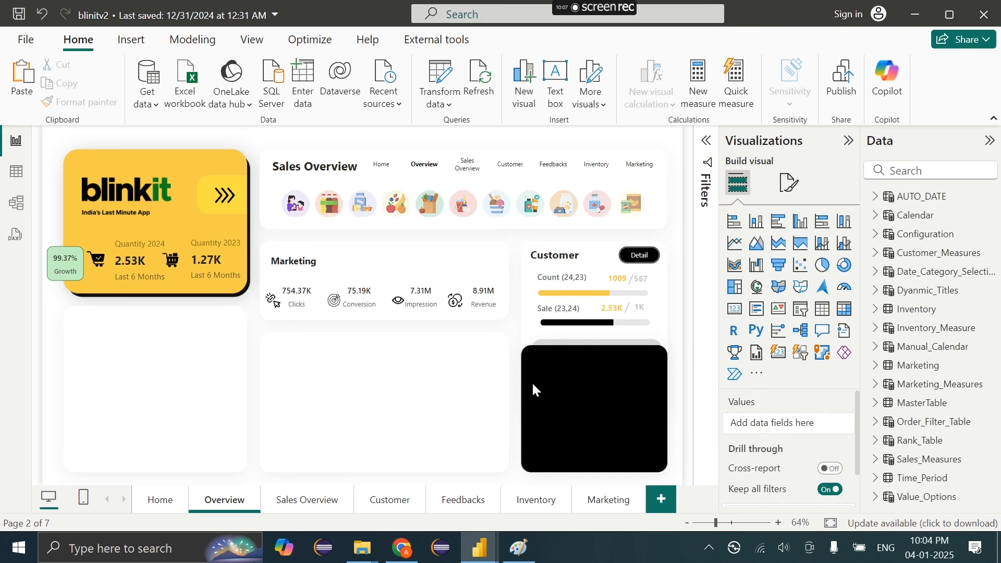
{"action": "mouse_move", "coordinate": [480, 547]}
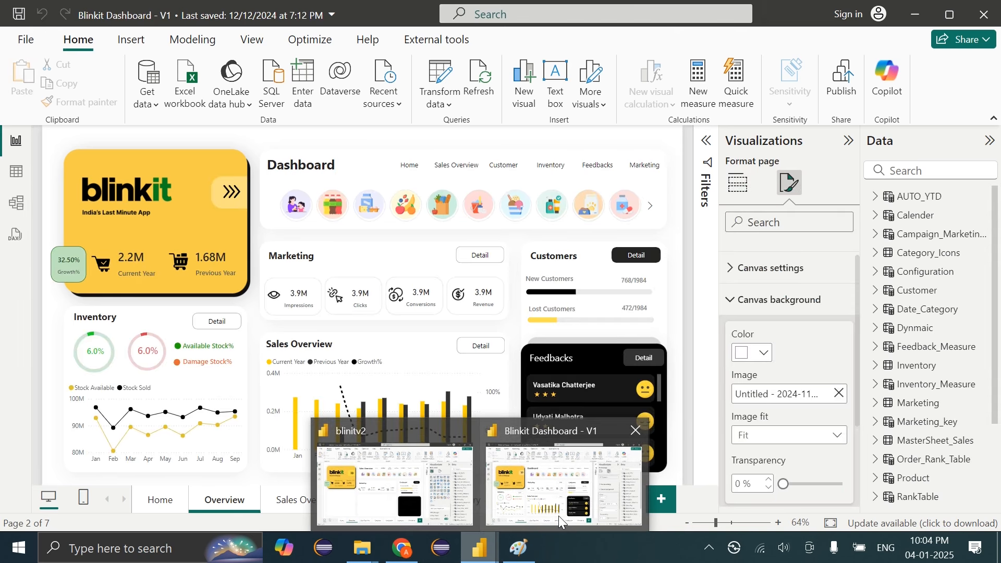
{"action": "left_click", "coordinate": [559, 515]}
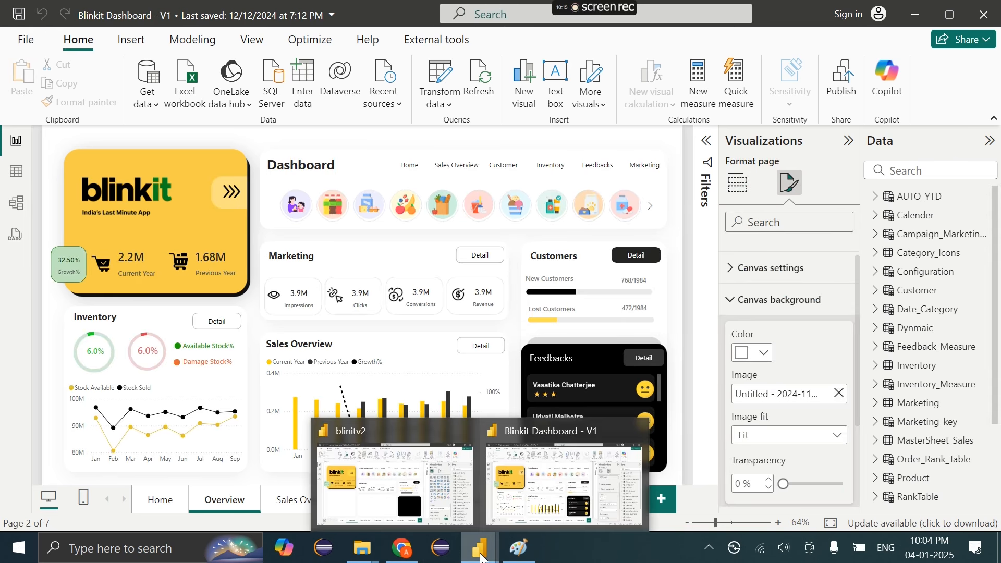
{"action": "mouse_move", "coordinate": [480, 548]}
{"action": "left_click", "coordinate": [408, 515]}
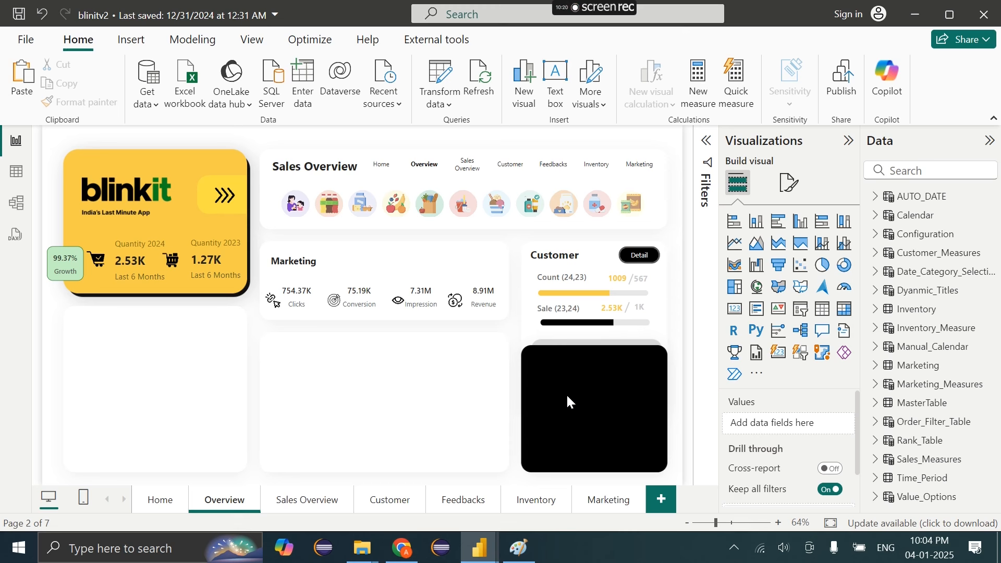
Copy the Customer card's Detail button into the Marketing card
{"action": "left_click", "coordinate": [637, 264]}
{"action": "key", "text": "ctrl+c"}
{"action": "key", "text": "ctrl+v"}
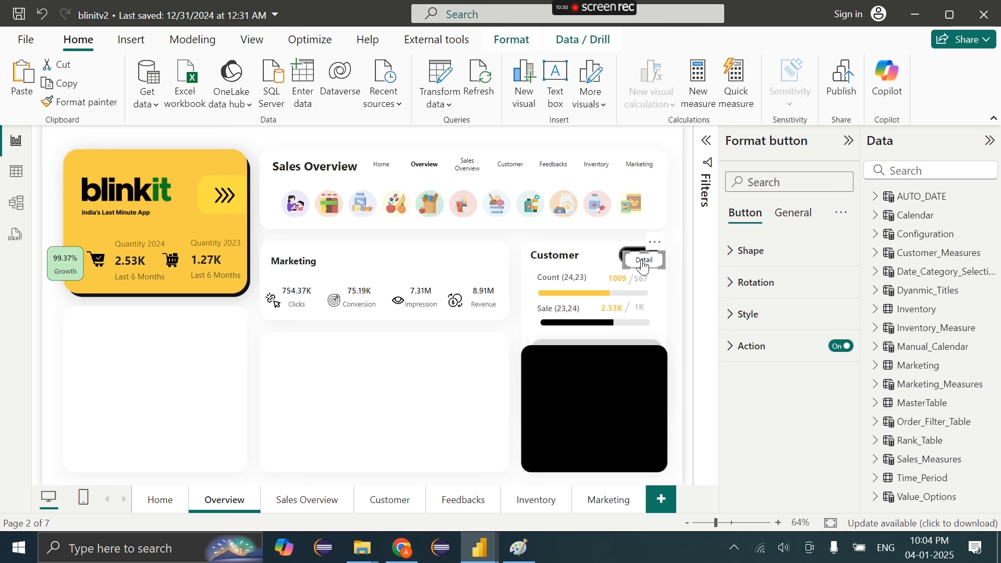
{"action": "left_click_drag", "start_coordinate": [645, 263], "coordinate": [483, 261]}
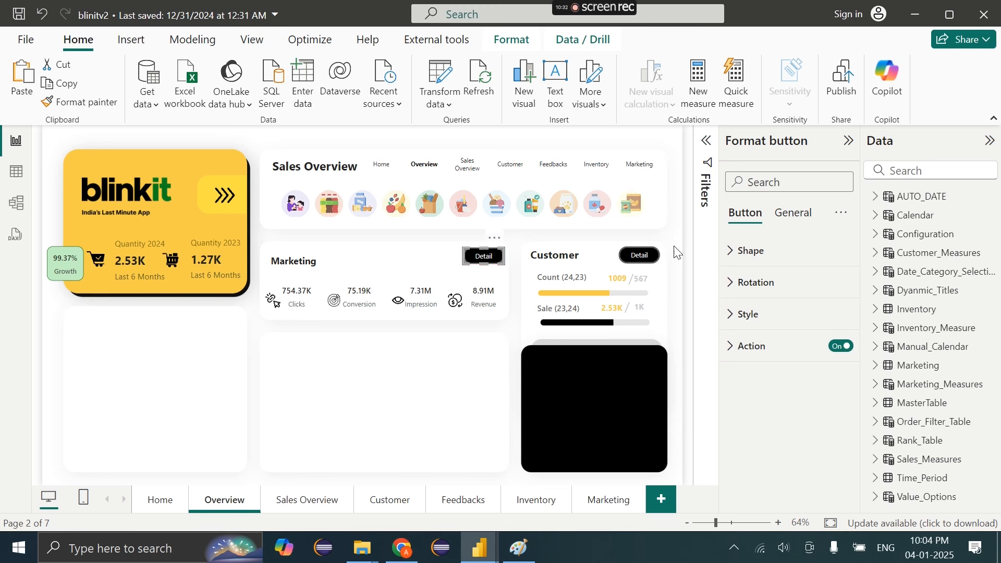
Style the button's On hover state with white text and black fill
{"action": "left_click", "coordinate": [809, 321]}
{"action": "scroll", "coordinate": [765, 431], "scroll_direction": "down", "scroll_amount": 3}
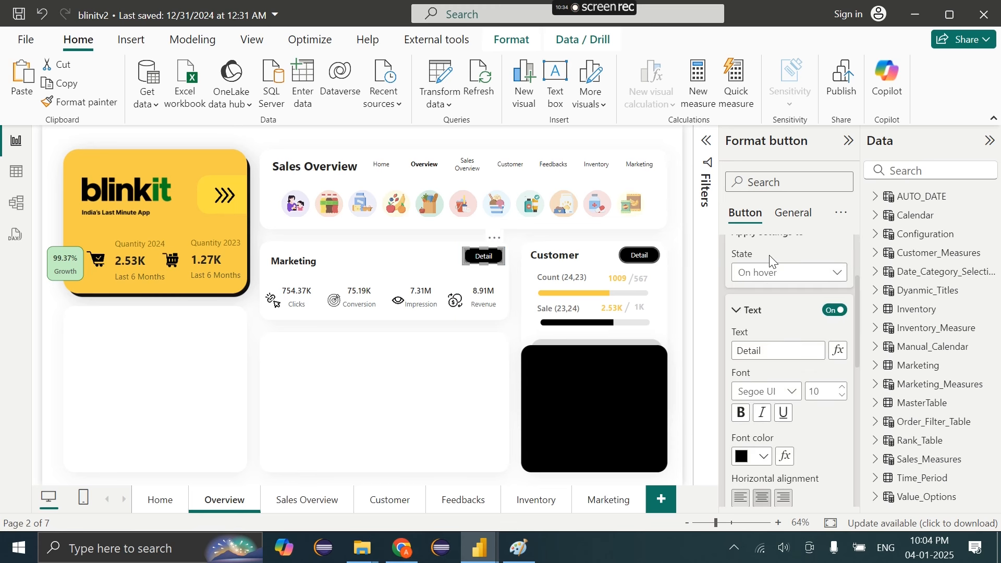
{"action": "left_click", "coordinate": [761, 459]}
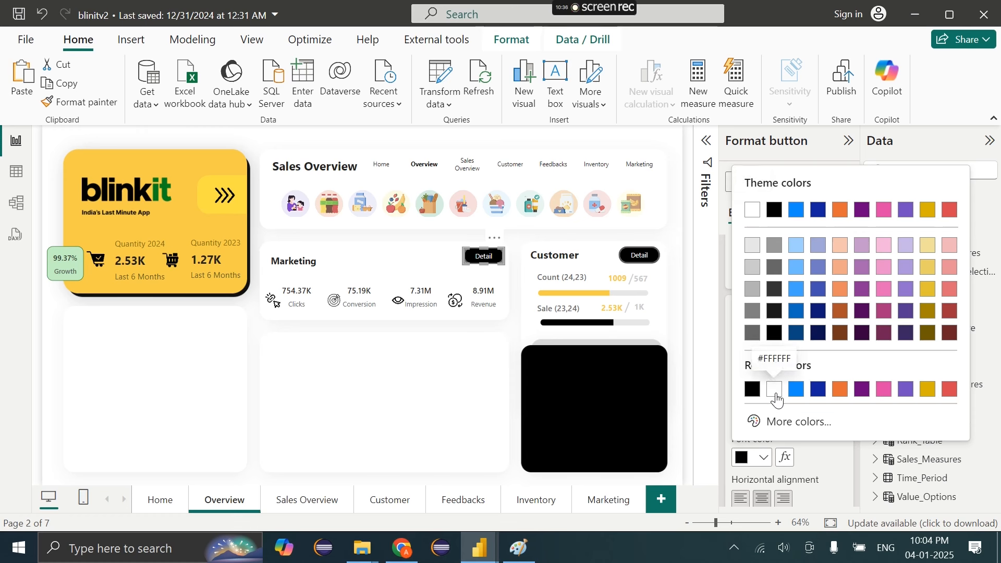
{"action": "left_click", "coordinate": [775, 392]}
{"action": "scroll", "coordinate": [775, 455], "scroll_direction": "down", "scroll_amount": 5}
{"action": "scroll", "coordinate": [774, 455], "scroll_direction": "down", "scroll_amount": 2}
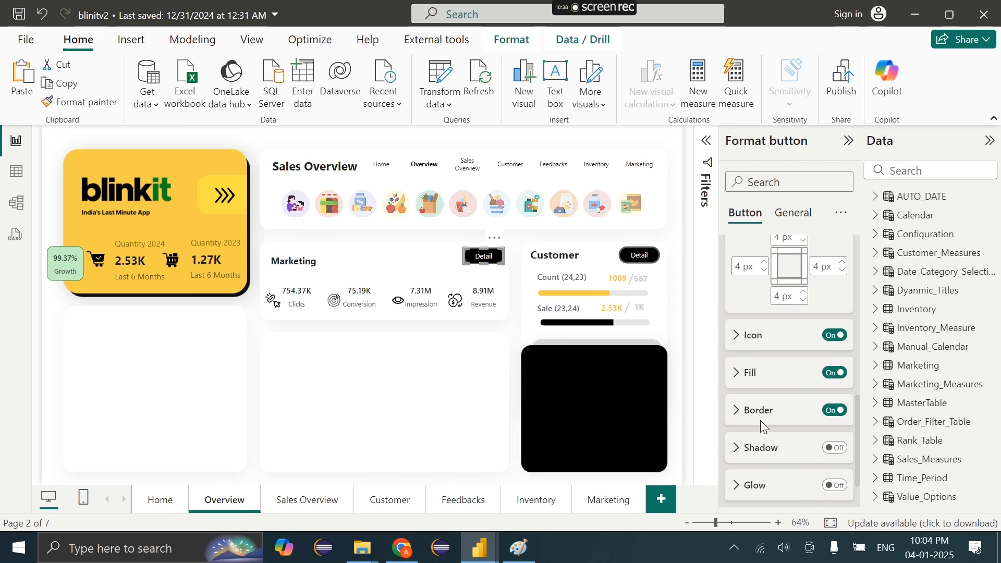
{"action": "left_click", "coordinate": [749, 373]}
{"action": "left_click", "coordinate": [752, 345]}
{"action": "left_click", "coordinate": [772, 271]}
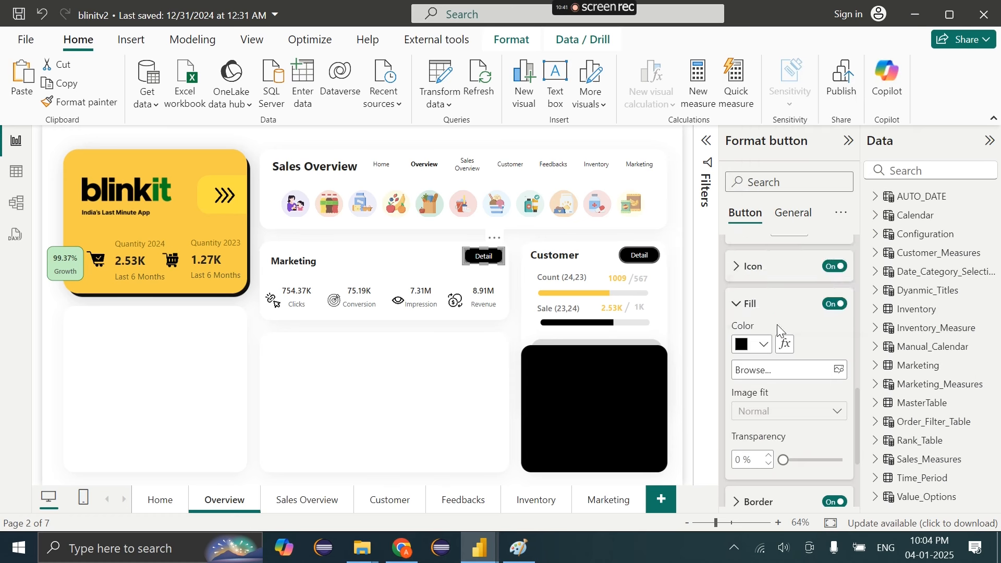
{"action": "scroll", "coordinate": [777, 324], "scroll_direction": "up", "scroll_amount": 5}
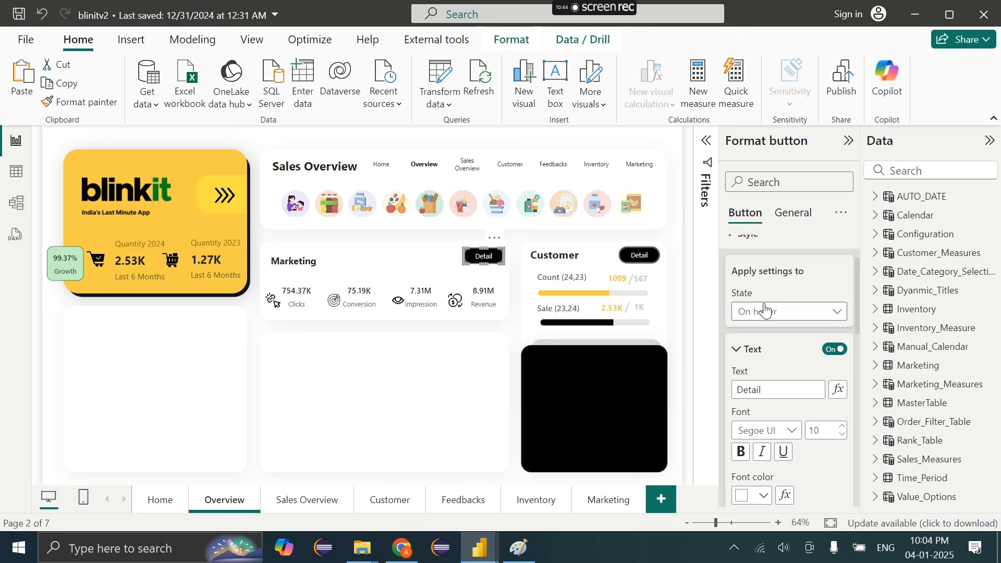
Set the button's Default state text colour to black
{"action": "left_click", "coordinate": [765, 311]}
{"action": "left_click", "coordinate": [758, 331]}
{"action": "scroll", "coordinate": [763, 334], "scroll_direction": "down", "scroll_amount": 5}
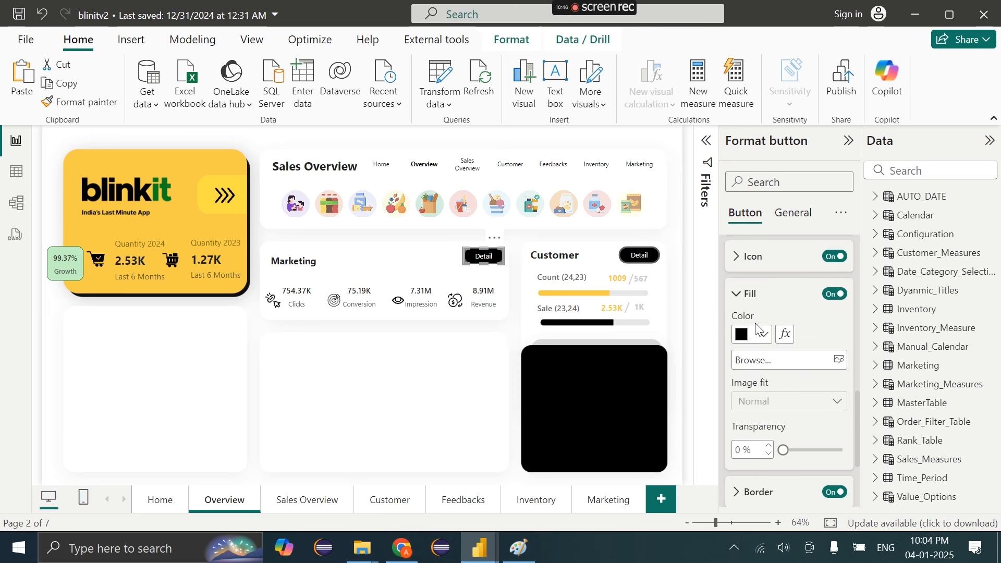
{"action": "scroll", "coordinate": [762, 318], "scroll_direction": "up", "scroll_amount": 5}
{"action": "scroll", "coordinate": [764, 344], "scroll_direction": "down", "scroll_amount": 3}
{"action": "left_click", "coordinate": [753, 412]}
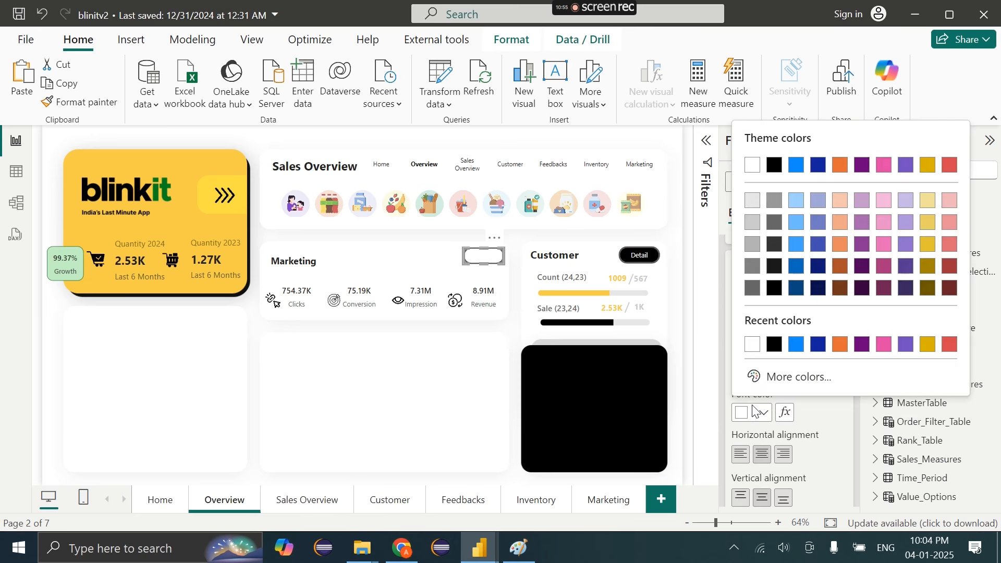
{"action": "left_click", "coordinate": [772, 343]}
Turn on the Marketing Detail button's border outline
{"action": "left_click", "coordinate": [496, 249]}
{"action": "left_click", "coordinate": [496, 250]}
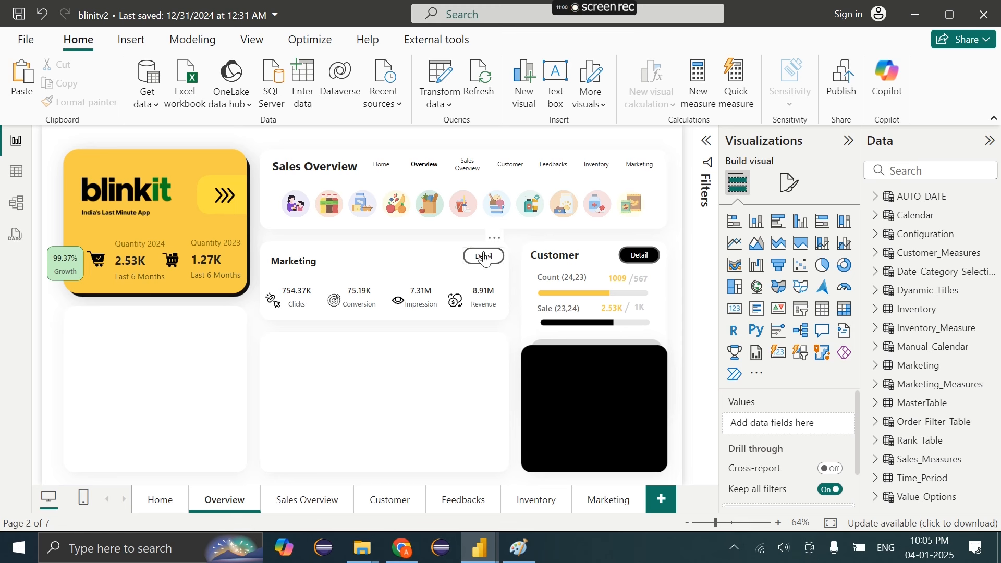
{"action": "left_click", "coordinate": [749, 314]}
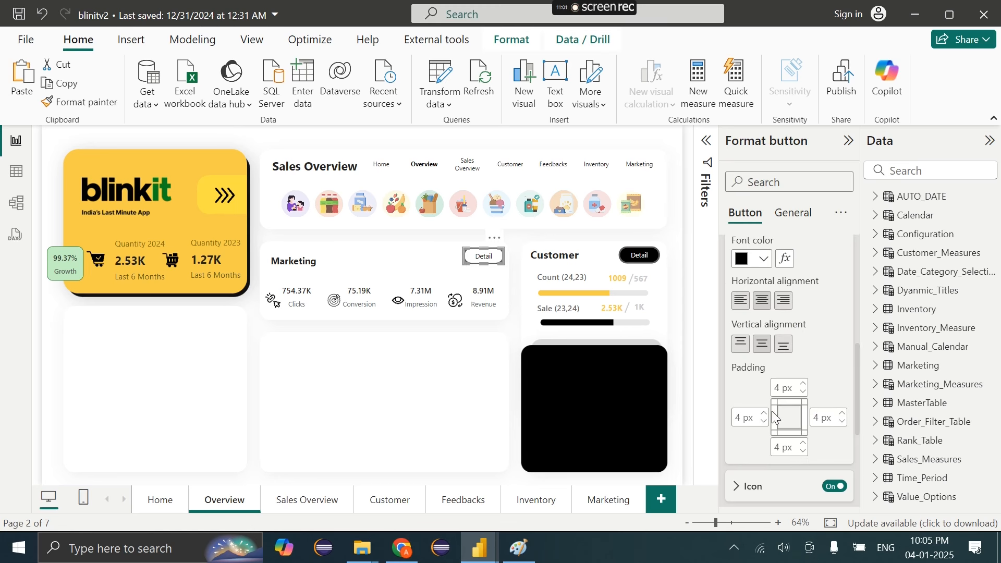
{"action": "scroll", "coordinate": [762, 386], "scroll_direction": "down", "scroll_amount": 5}
{"action": "left_click", "coordinate": [760, 386]}
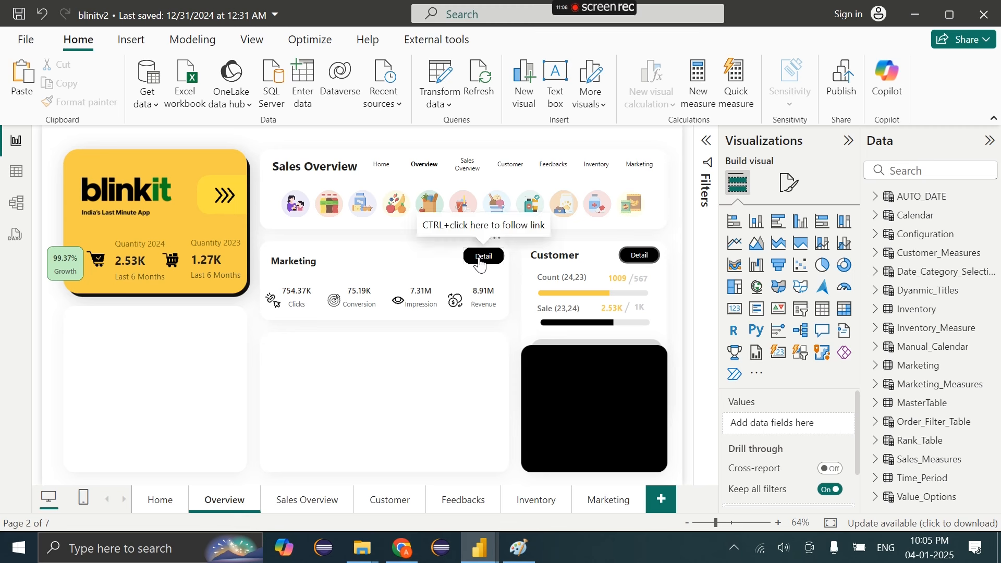
{"action": "left_click", "coordinate": [478, 257]}
Paste copies of the Marketing title and Detail button into the lower middle card
{"action": "left_click_drag", "start_coordinate": [480, 256], "coordinate": [484, 257]}
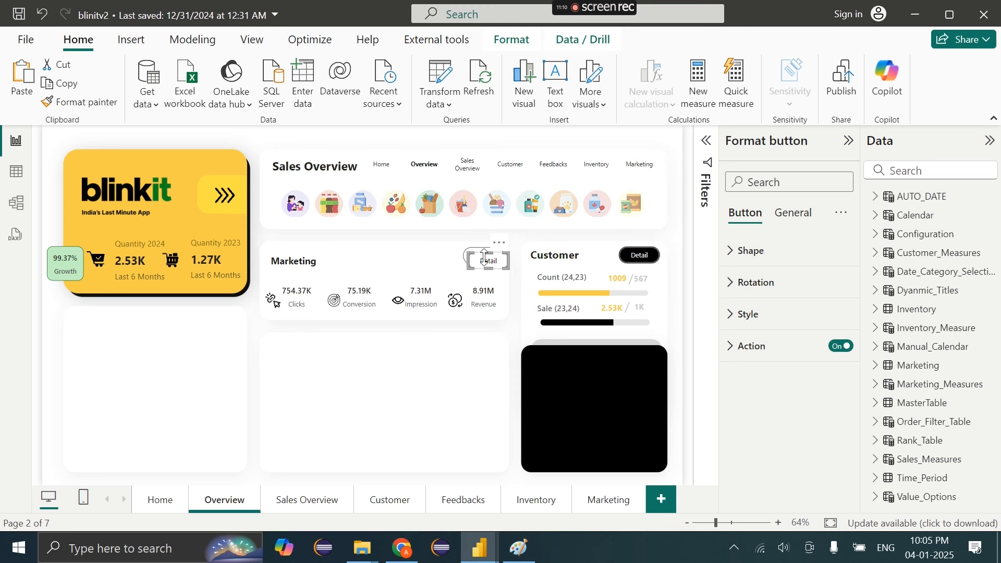
{"action": "left_click_drag", "start_coordinate": [230, 324], "coordinate": [216, 329]}
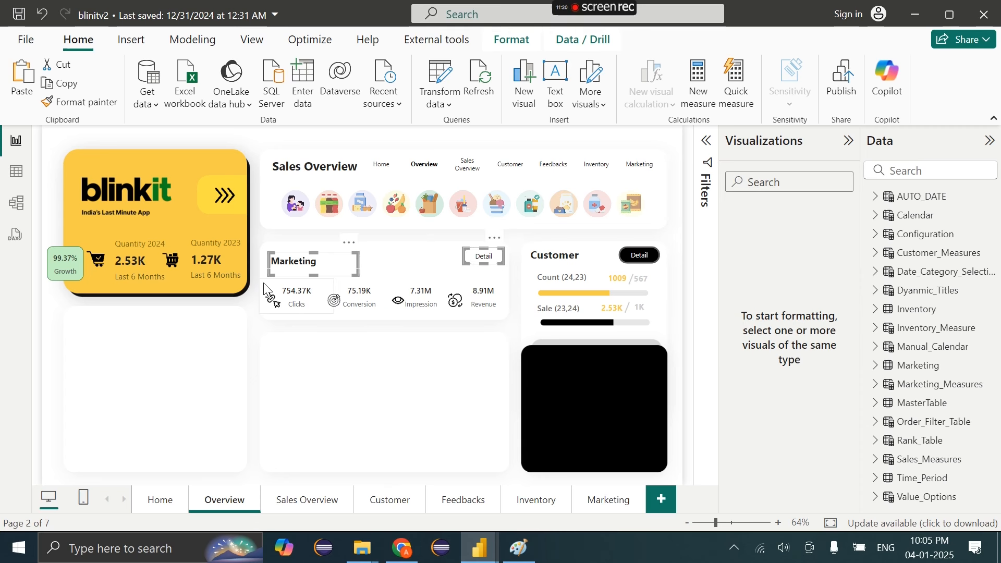
{"action": "key", "text": "ctrl+v"}
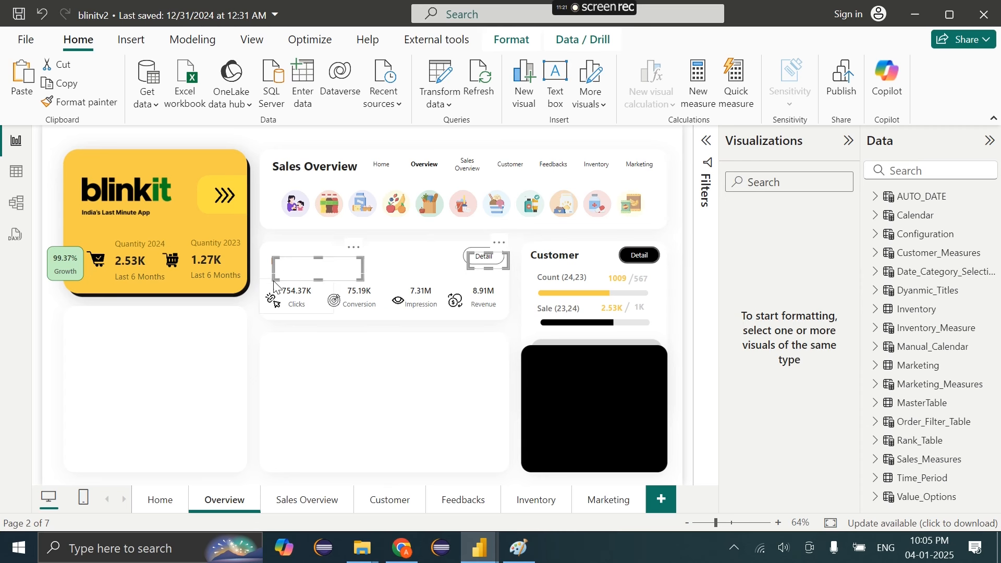
{"action": "left_click_drag", "start_coordinate": [501, 249], "coordinate": [499, 335]}
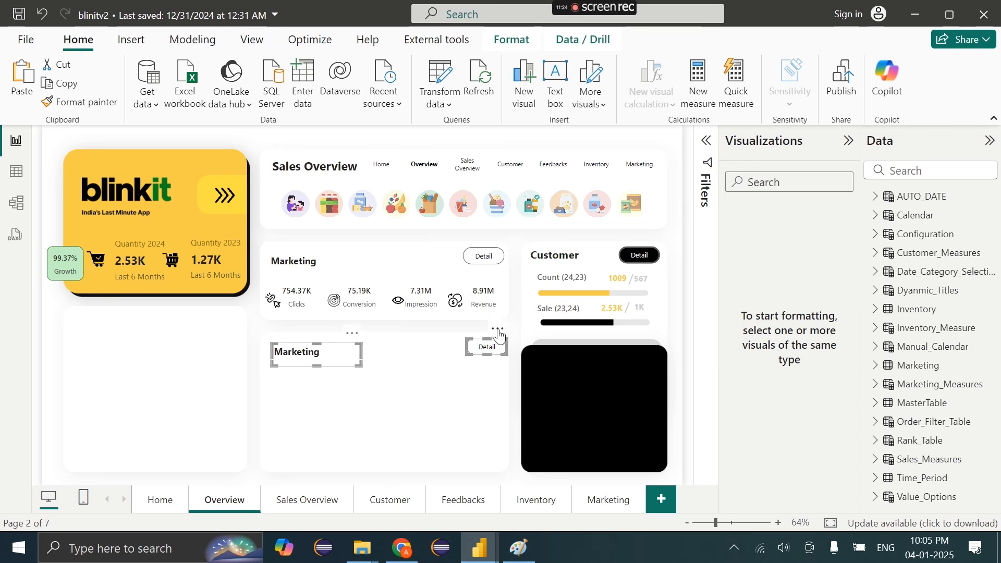
Retype the copied title as 'Sale Overview' in Segoe (Bold), size 16
{"action": "left_click", "coordinate": [353, 335]}
{"action": "left_click", "coordinate": [299, 353]}
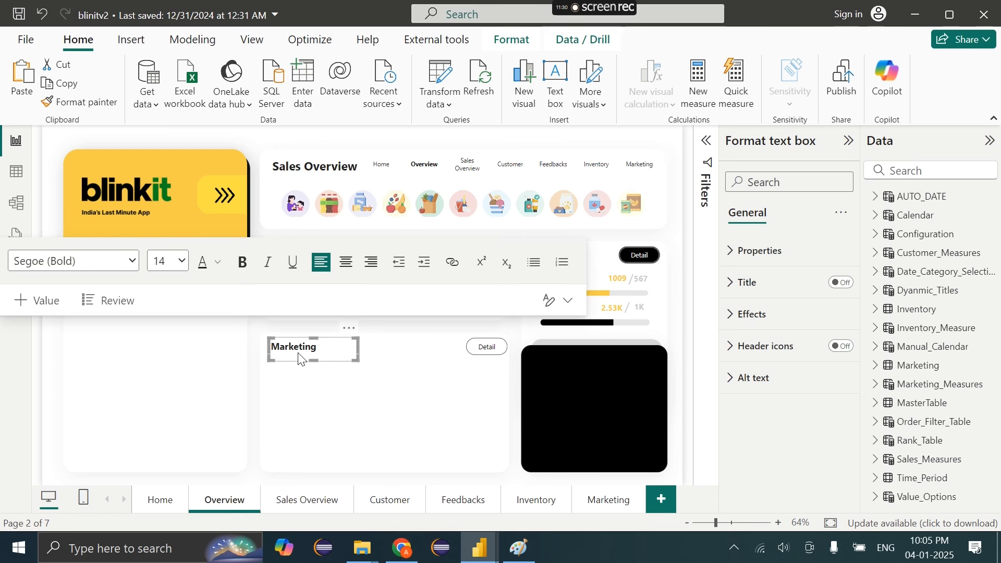
{"action": "key", "text": "ctrl+a"}
{"action": "type", "text": "S"}
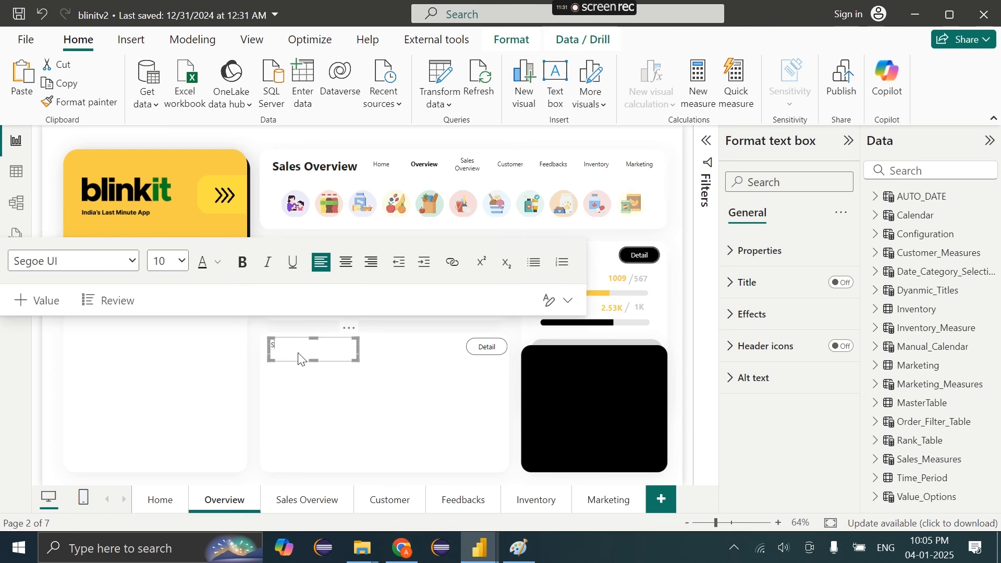
{"action": "key", "text": "ctrl+a"}
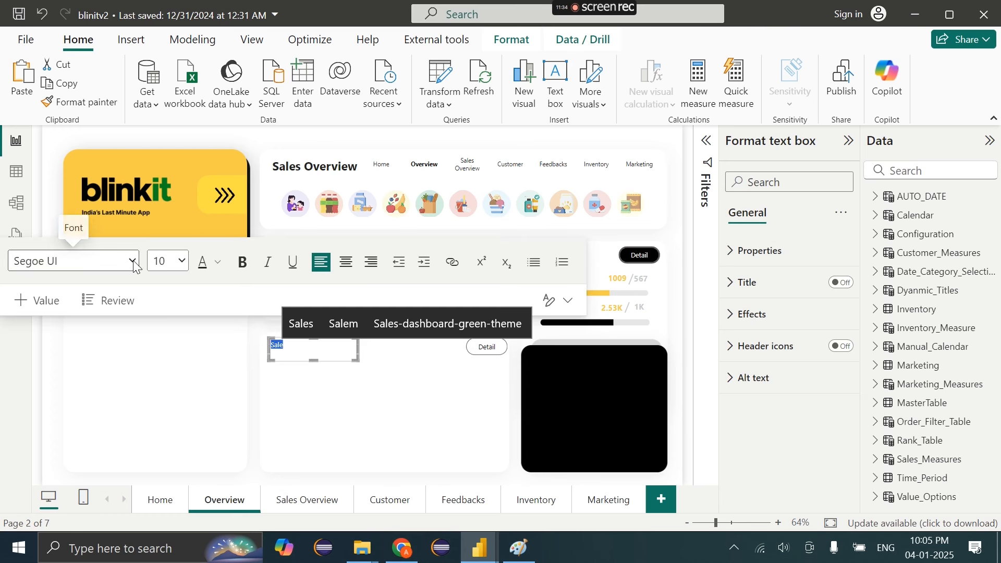
{"action": "left_click", "coordinate": [73, 261]}
{"action": "left_click", "coordinate": [69, 517]}
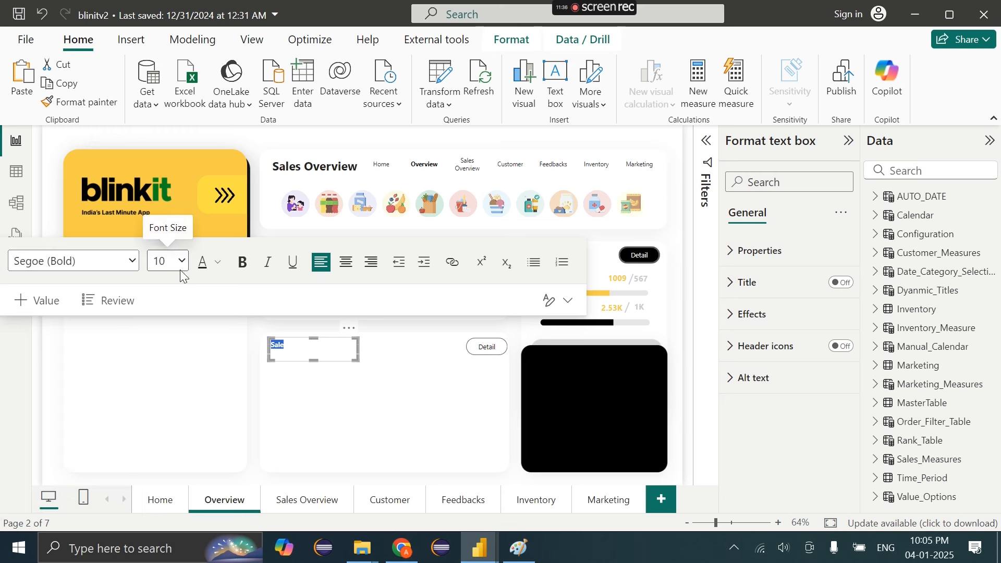
{"action": "left_click", "coordinate": [180, 262]}
{"action": "left_click", "coordinate": [168, 434]}
{"action": "type", "text": "Overview"}
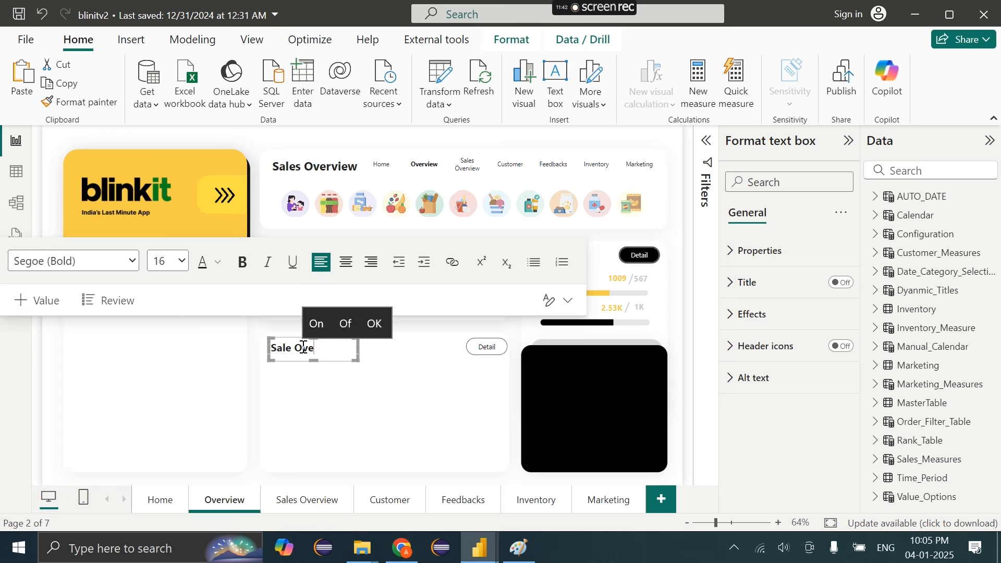
{"action": "left_click", "coordinate": [443, 353]}
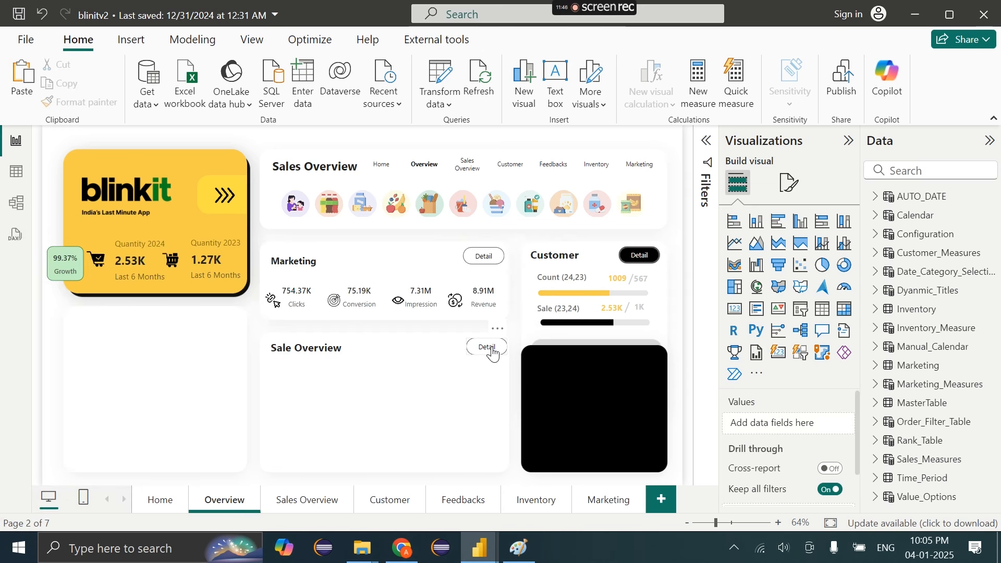
Set the Sale Overview Detail button's destination to the Sales Overview page
{"action": "left_click_drag", "start_coordinate": [492, 351], "coordinate": [484, 354]}
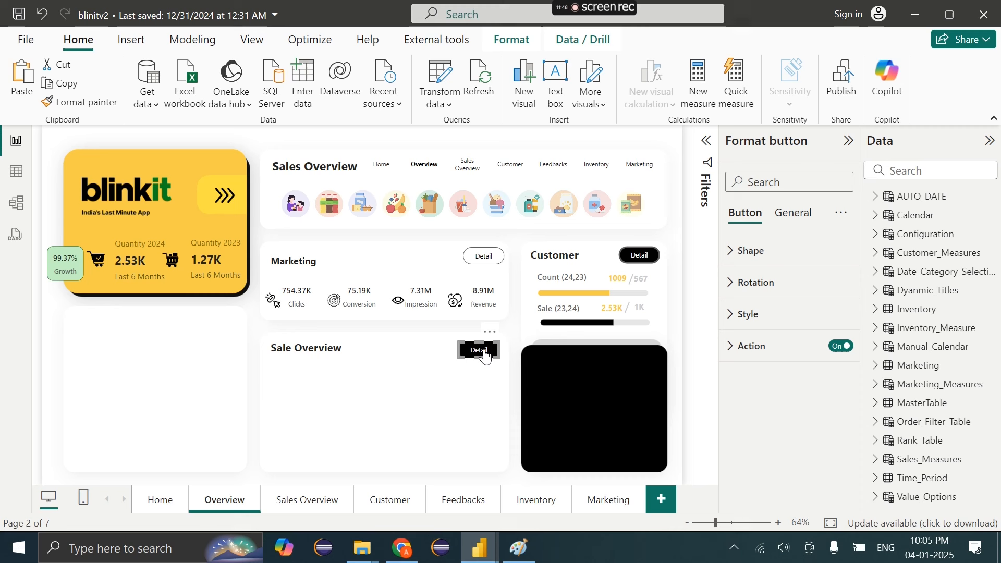
{"action": "left_click", "coordinate": [777, 357]}
{"action": "scroll", "coordinate": [759, 392], "scroll_direction": "down", "scroll_amount": 3}
{"action": "left_click", "coordinate": [757, 393]}
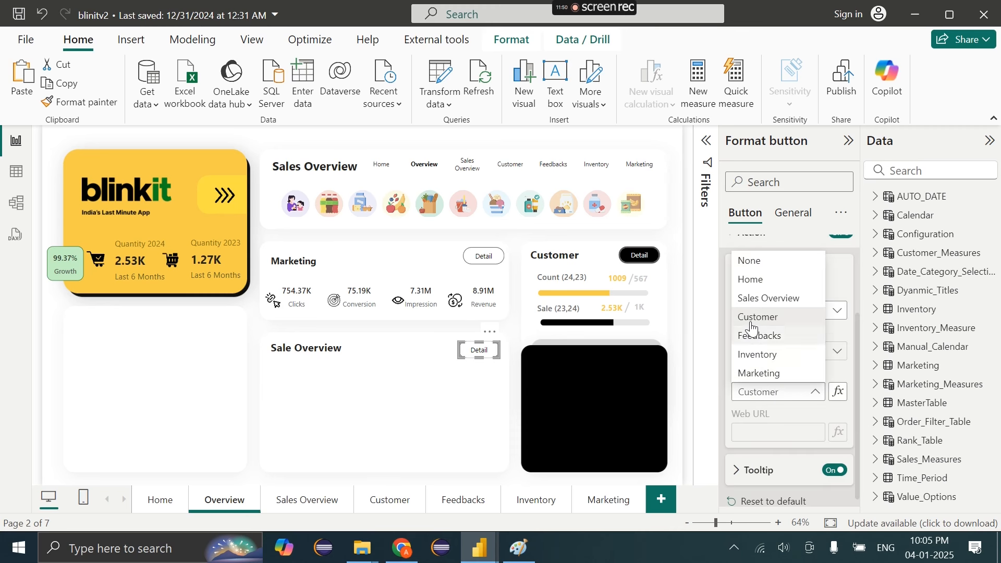
{"action": "left_click", "coordinate": [750, 293]}
Keep the Customer card's Detail button pointing to the Customer page
{"action": "left_click", "coordinate": [640, 255]}
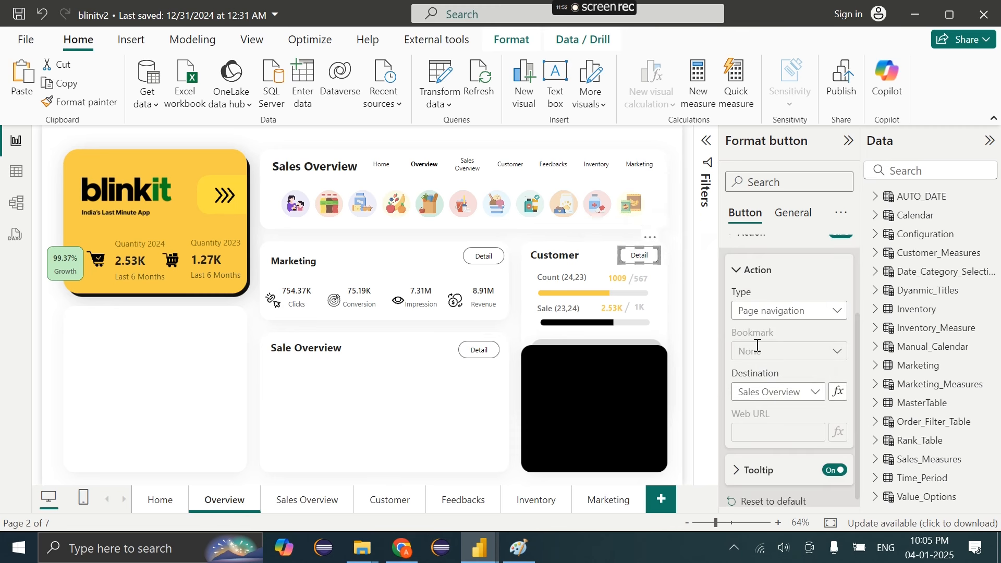
{"action": "left_click", "coordinate": [792, 397]}
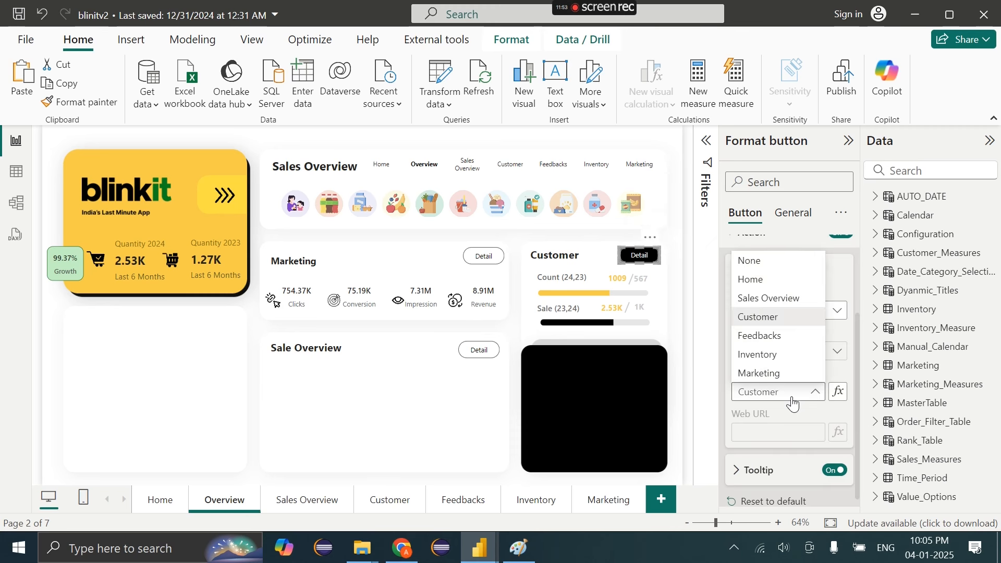
{"action": "left_click", "coordinate": [772, 317]}
{"action": "left_click", "coordinate": [164, 336]}
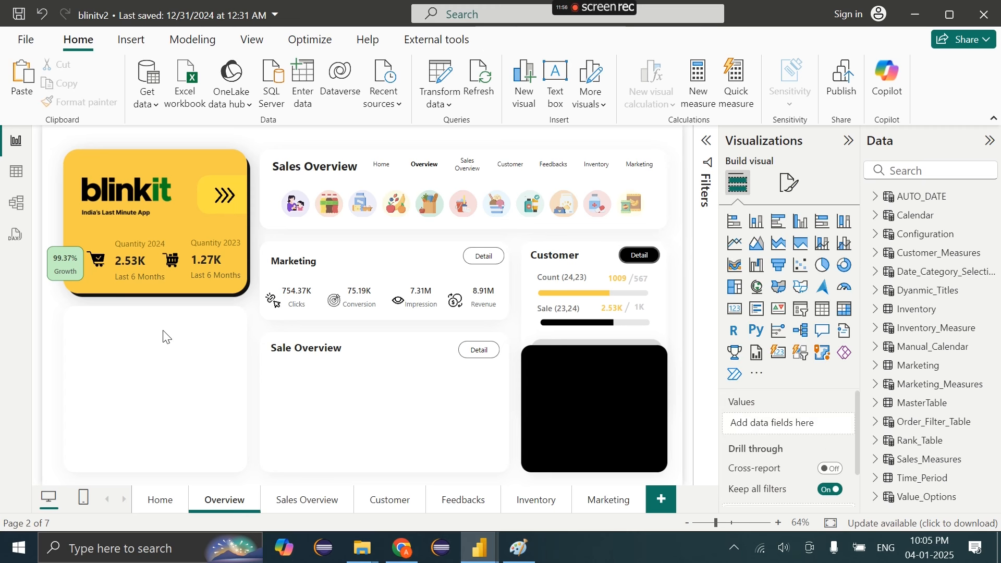
Paste the Marketing title and Detail button onto the empty left card, navigating to Inventory
{"action": "key", "text": "ctrl+v"}
{"action": "left_click_drag", "start_coordinate": [499, 247], "coordinate": [210, 328]}
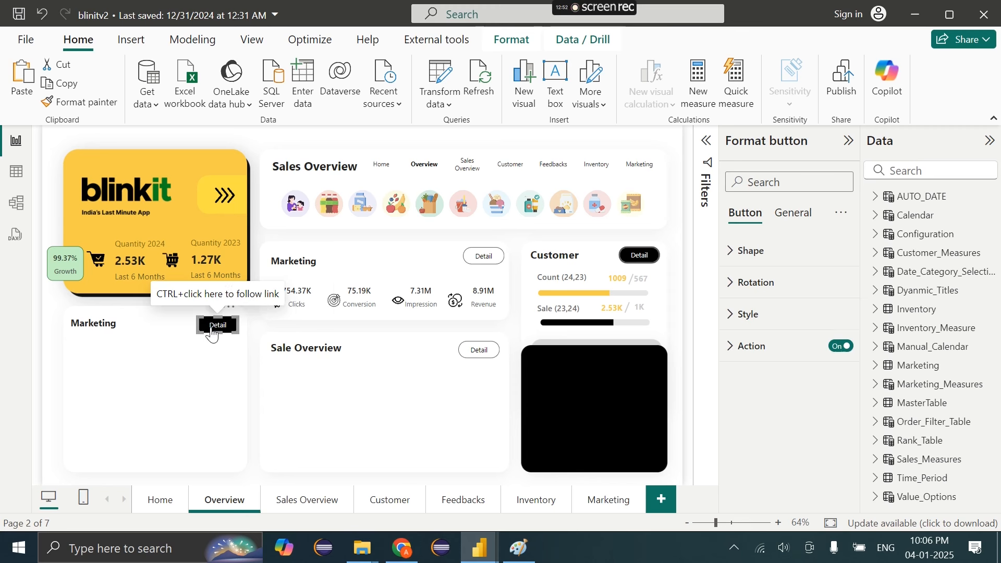
{"action": "left_click", "coordinate": [750, 346]}
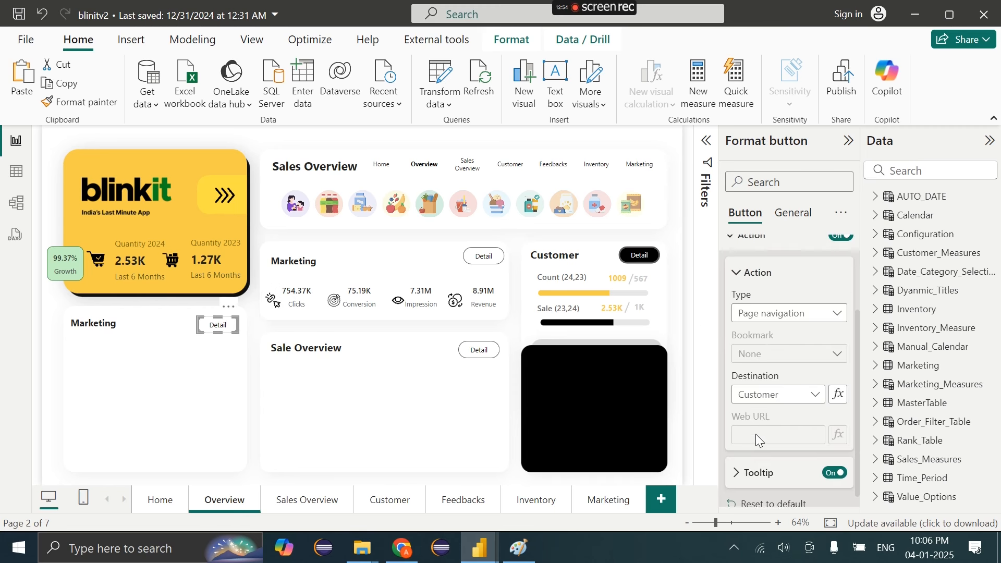
{"action": "left_click", "coordinate": [759, 395]}
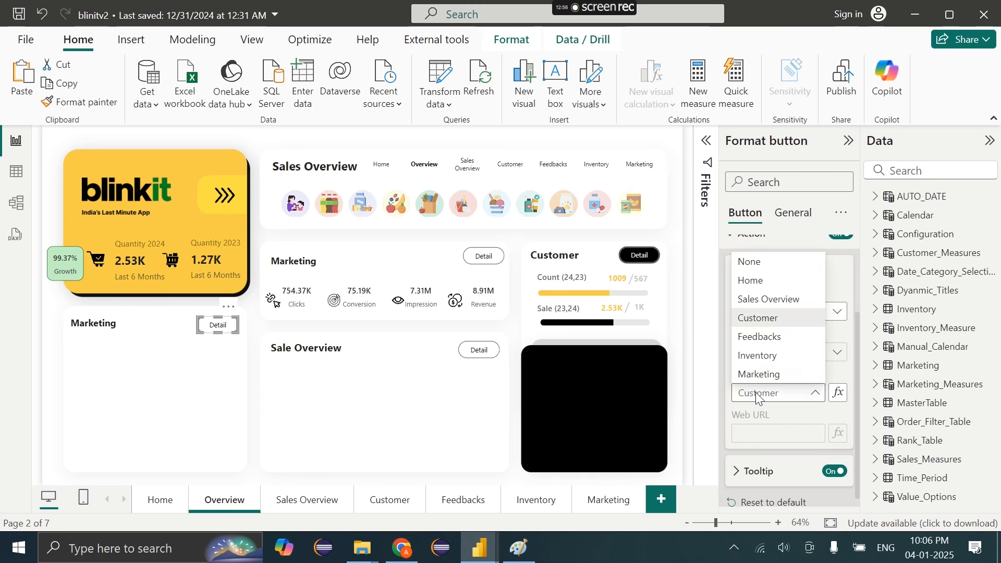
{"action": "left_click", "coordinate": [757, 356]}
{"action": "left_click", "coordinate": [383, 405]}
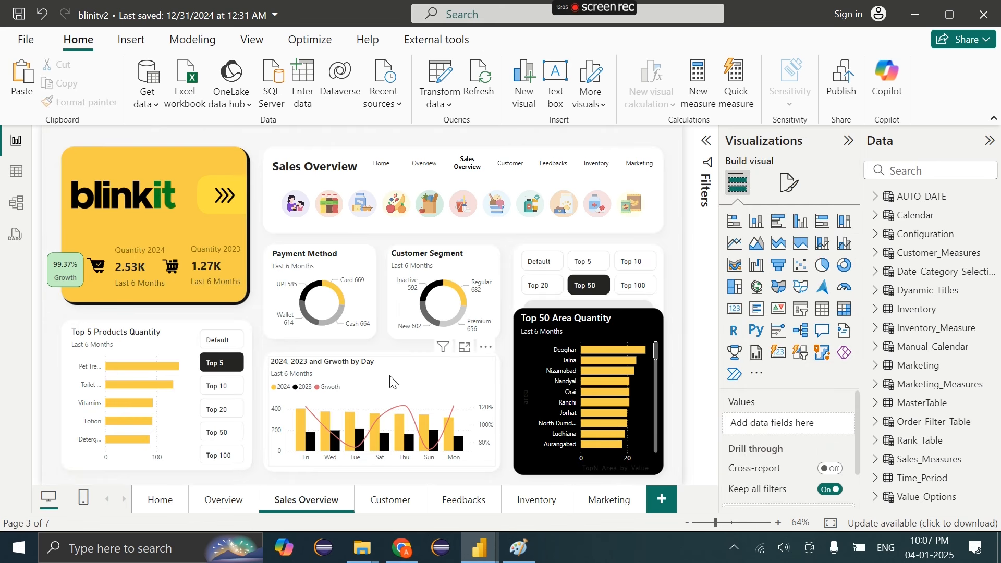
Copy the '2024, 2023 and Grwoth by Day' chart into the Overview page's Sale Overview card
{"action": "left_click", "coordinate": [392, 382]}
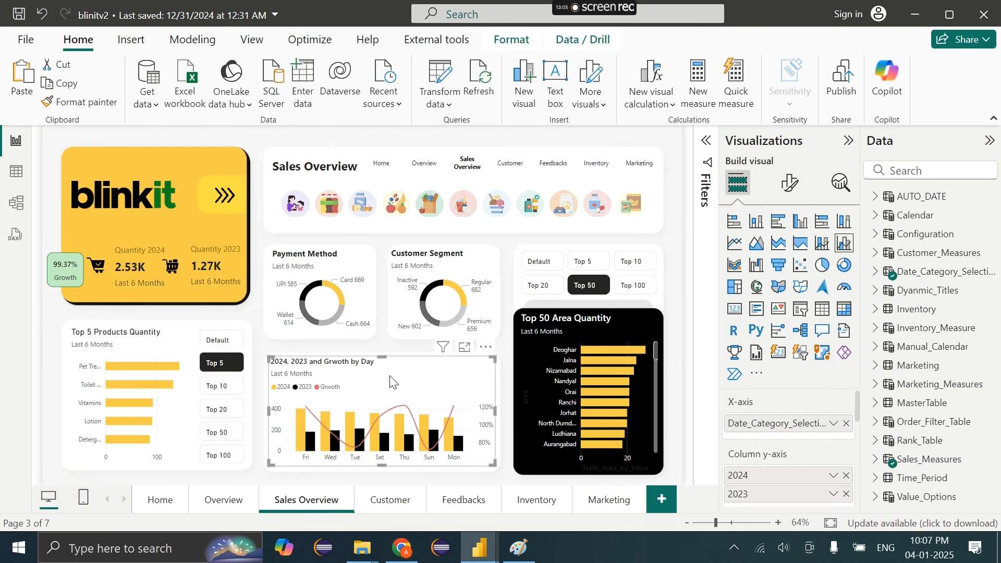
{"action": "left_click", "coordinate": [204, 512]}
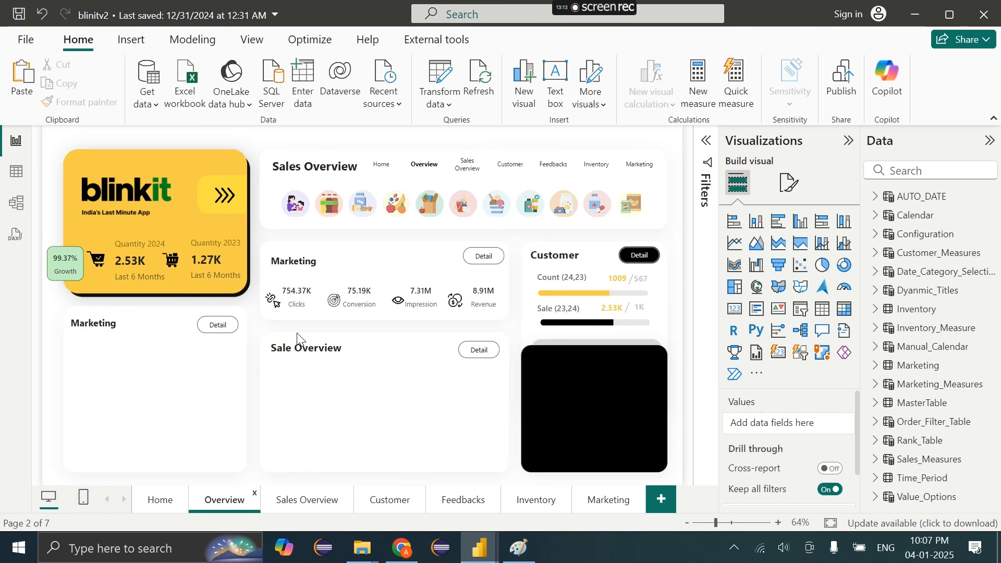
{"action": "key", "text": "ctrl+v"}
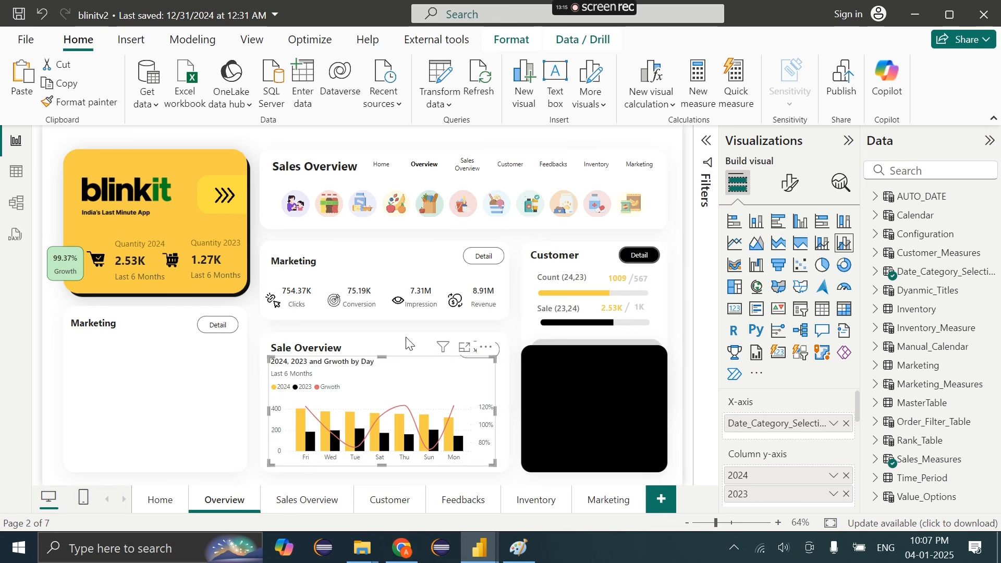
{"action": "left_click", "coordinate": [409, 344]}
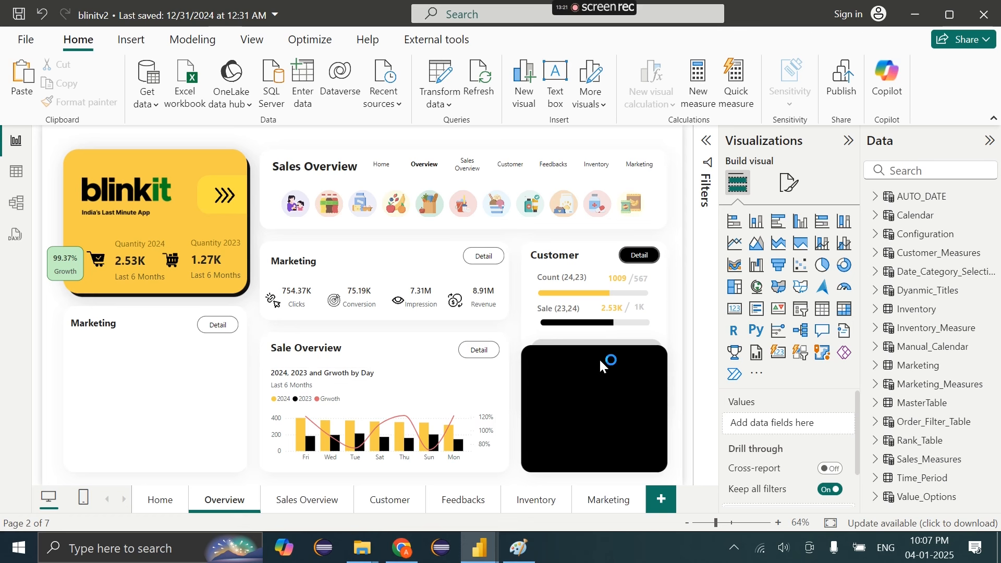
Retitle the copied Marketing heading on the left card to 'Inventory'
{"action": "double_click", "coordinate": [117, 322]}
{"action": "key", "text": "BackSpace"}
{"action": "type", "text": "In"}
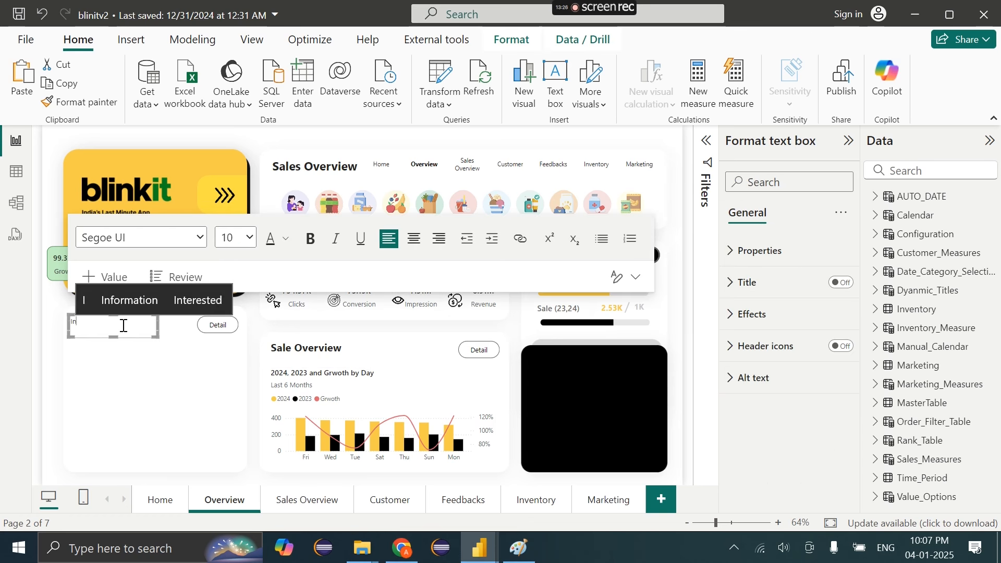
{"action": "type", "text": "ventory"}
{"action": "left_click", "coordinate": [189, 354]}
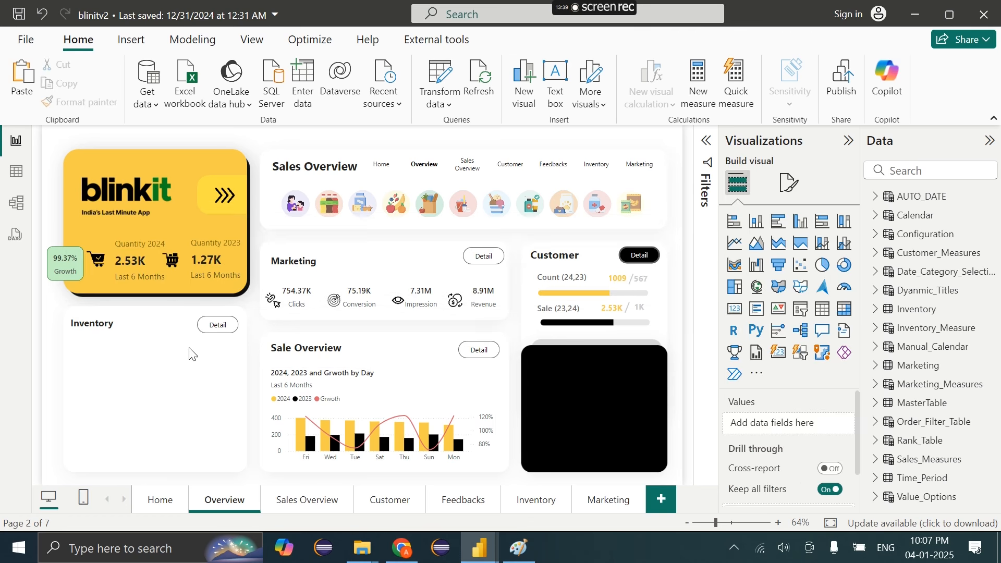
{"action": "left_click", "coordinate": [555, 262]}
{"action": "left_click", "coordinate": [537, 384]}
{"action": "key", "text": "ctrl+v"}
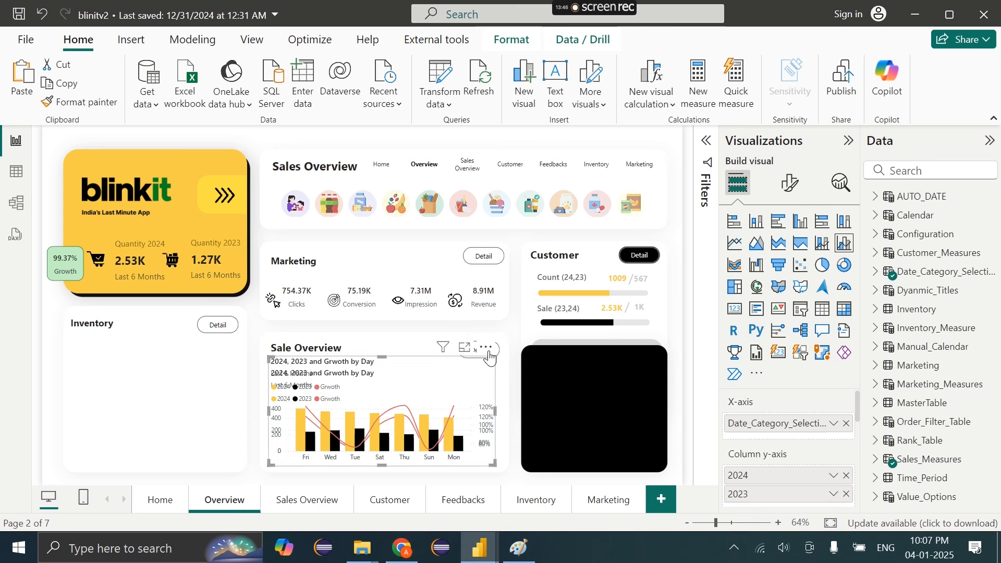
{"action": "key", "text": "Delete"}
Duplicate the Inventory title and Detail button onto the black card
{"action": "left_click_drag", "start_coordinate": [252, 302], "coordinate": [17, 367]}
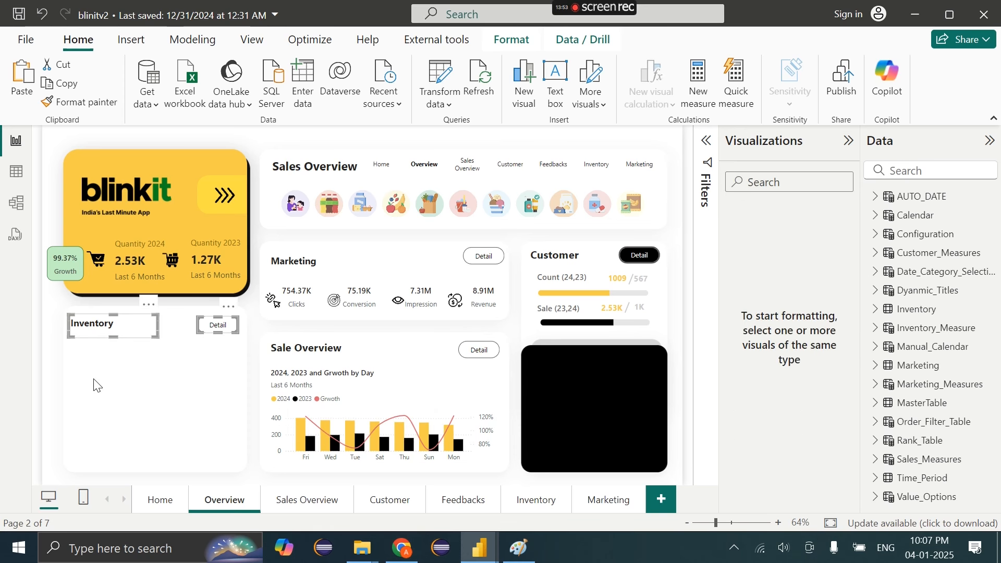
{"action": "left_click_drag", "start_coordinate": [212, 311], "coordinate": [217, 315]}
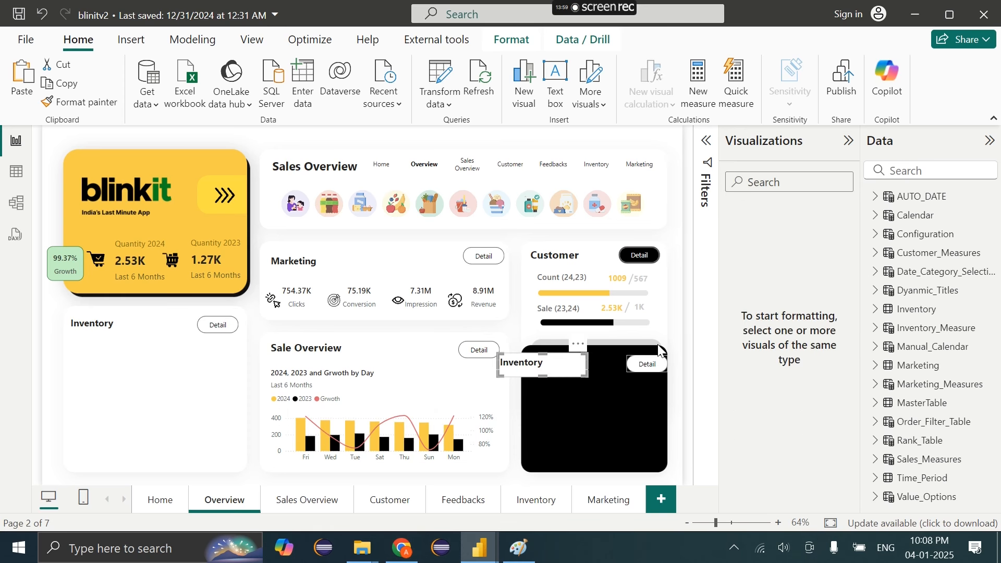
{"action": "left_click_drag", "start_coordinate": [575, 353], "coordinate": [611, 353]}
{"action": "left_click", "coordinate": [571, 354]}
Rename the black card's title to 'Feedbacks' with white font colour
{"action": "double_click", "coordinate": [579, 360]}
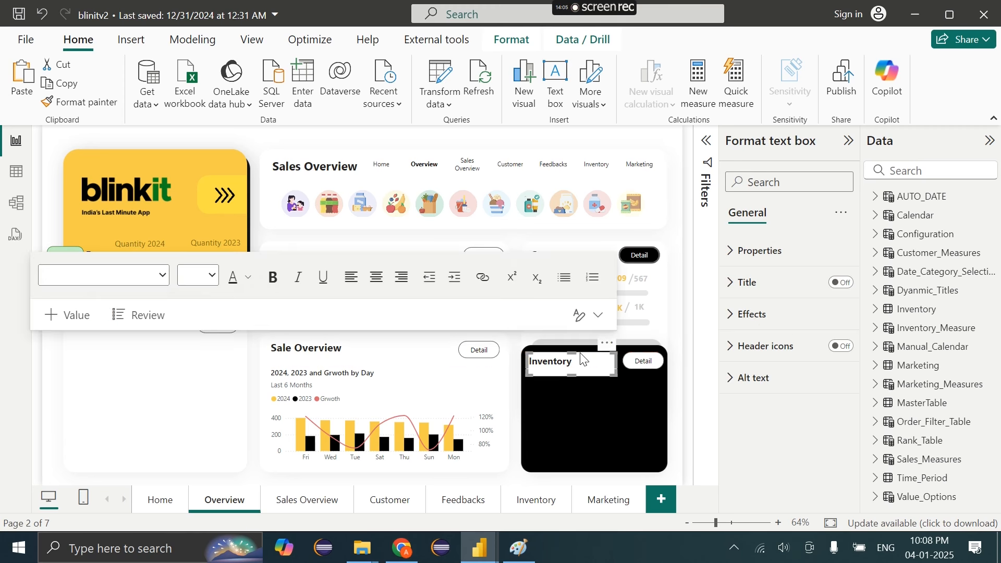
{"action": "type", "text": "Feedbacks"}
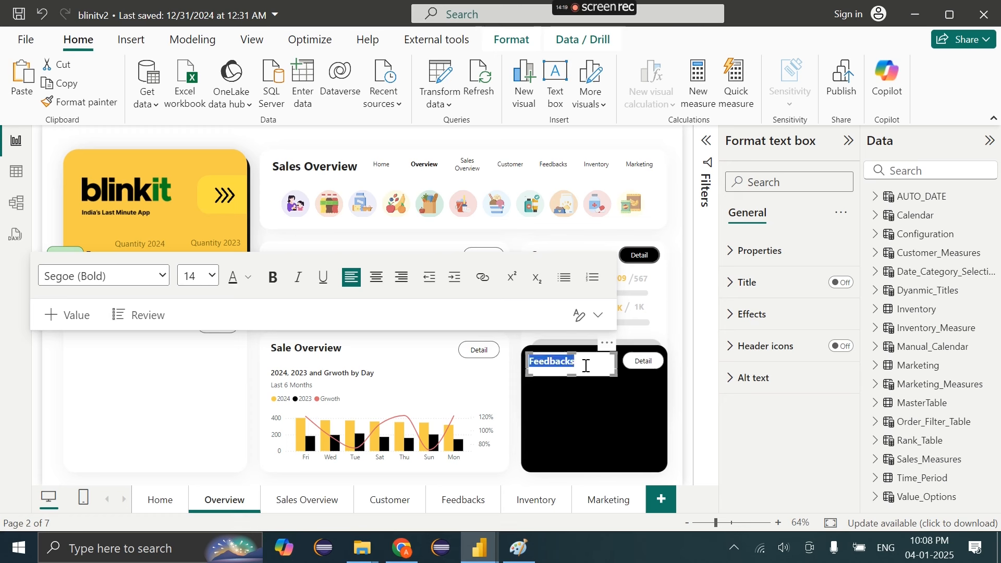
{"action": "left_click", "coordinate": [248, 277]}
{"action": "left_click", "coordinate": [268, 43]}
{"action": "left_click", "coordinate": [752, 314]}
{"action": "left_click", "coordinate": [835, 352]}
{"action": "left_click", "coordinate": [835, 352]}
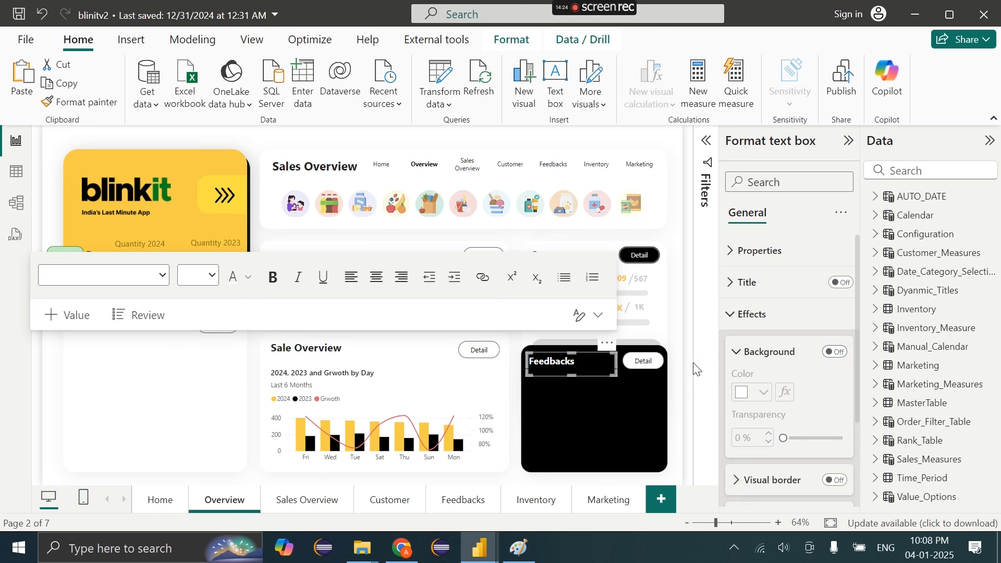
{"action": "left_click", "coordinate": [641, 361]}
Replace the Feedbacks card's Detail button with a copy of the Customer Detail button
{"action": "key", "text": "Delete"}
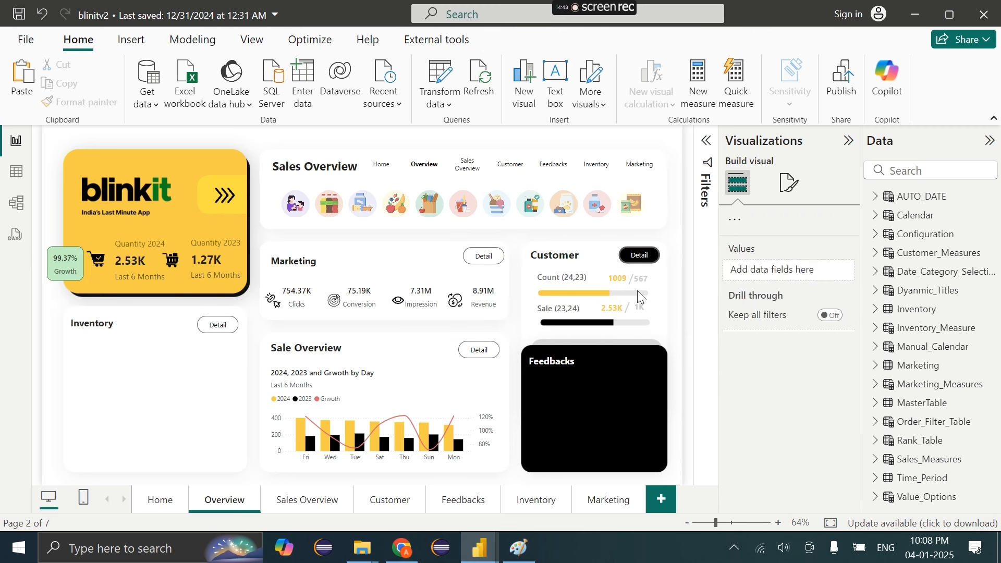
{"action": "left_click", "coordinate": [641, 259]}
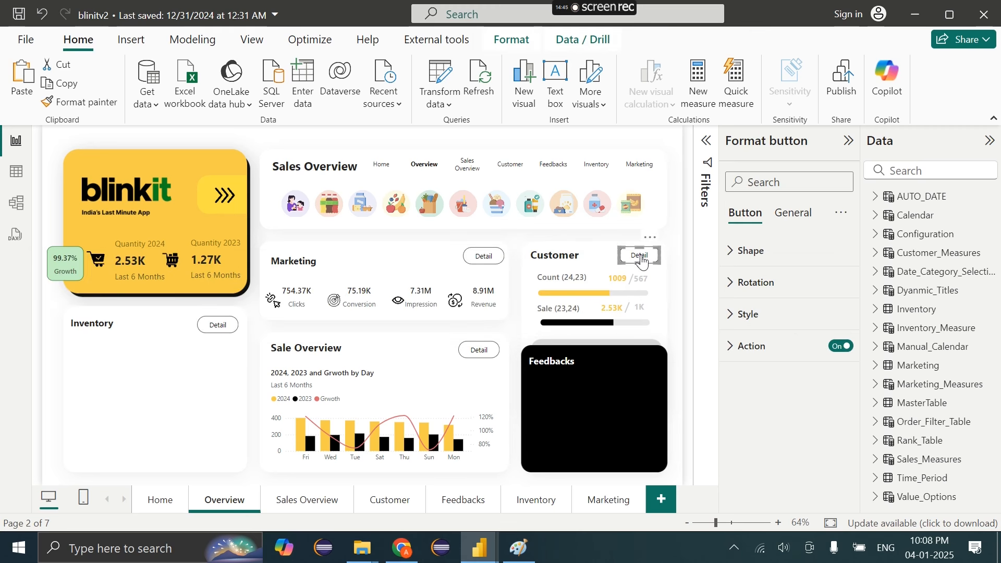
{"action": "key", "text": "ctrl+c"}
{"action": "key", "text": "ctrl+v"}
{"action": "left_click_drag", "start_coordinate": [655, 262], "coordinate": [652, 360]}
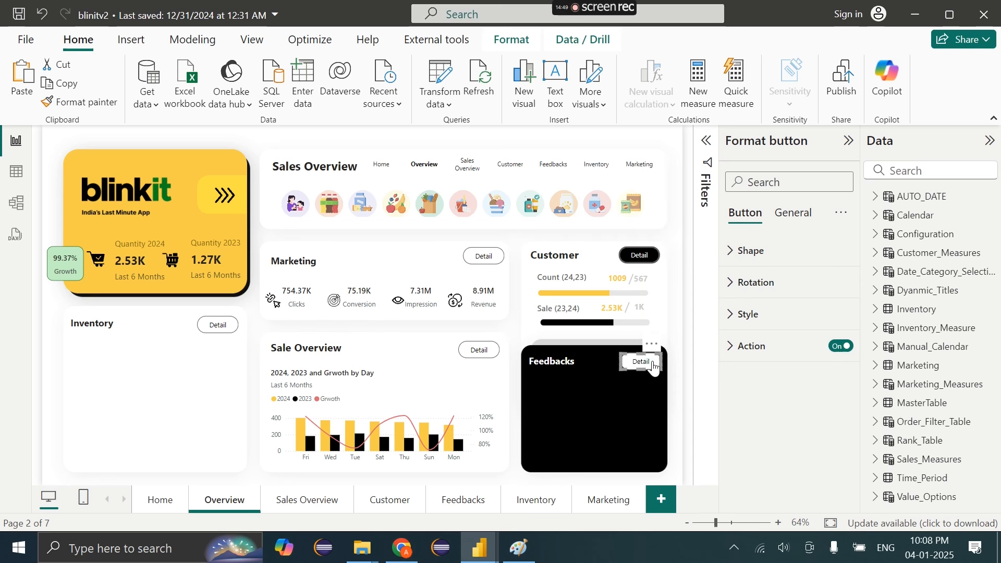
Set the Feedbacks Detail button's fill colour to Black 20% lighter
{"action": "left_click", "coordinate": [790, 312]}
{"action": "scroll", "coordinate": [790, 380], "scroll_direction": "down", "scroll_amount": 10}
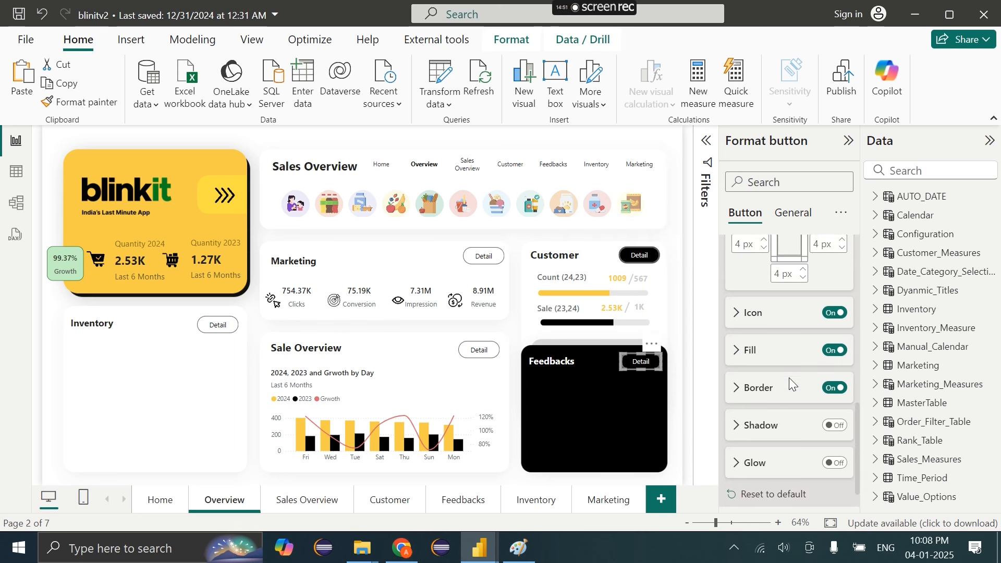
{"action": "left_click", "coordinate": [756, 350]}
{"action": "left_click", "coordinate": [761, 352]}
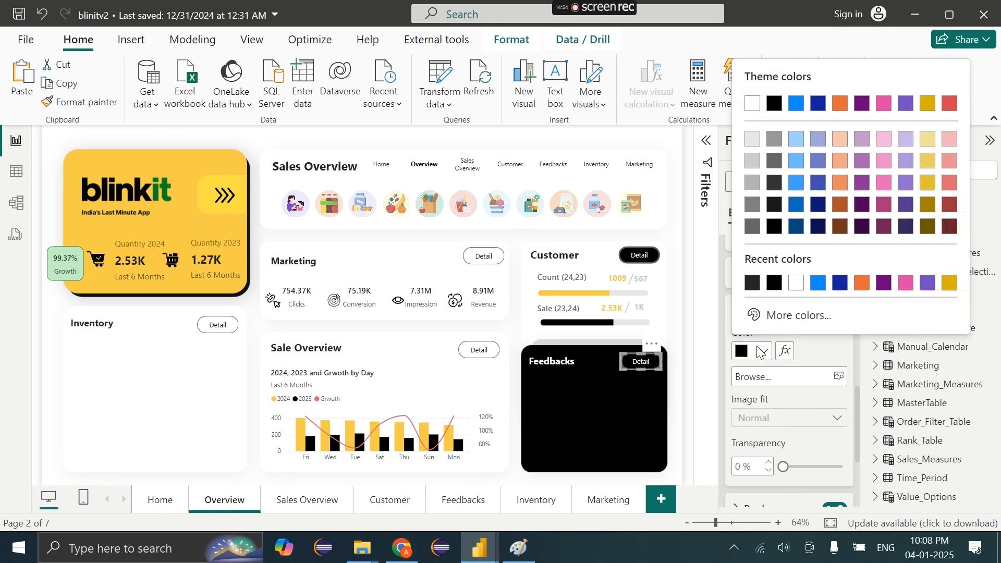
{"action": "left_click", "coordinate": [776, 183]}
{"action": "scroll", "coordinate": [808, 331], "scroll_direction": "down", "scroll_amount": 3}
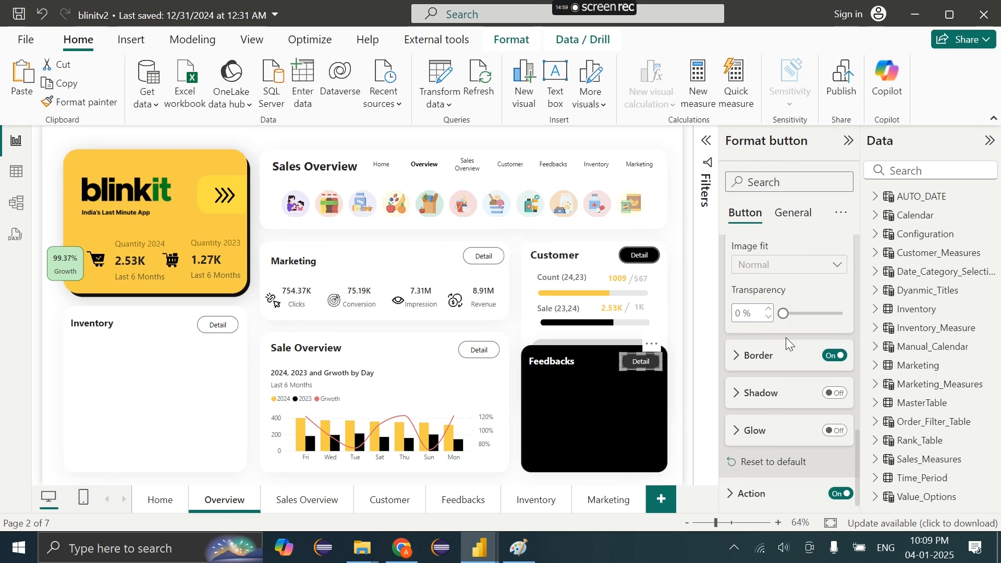
{"action": "left_click", "coordinate": [767, 352]}
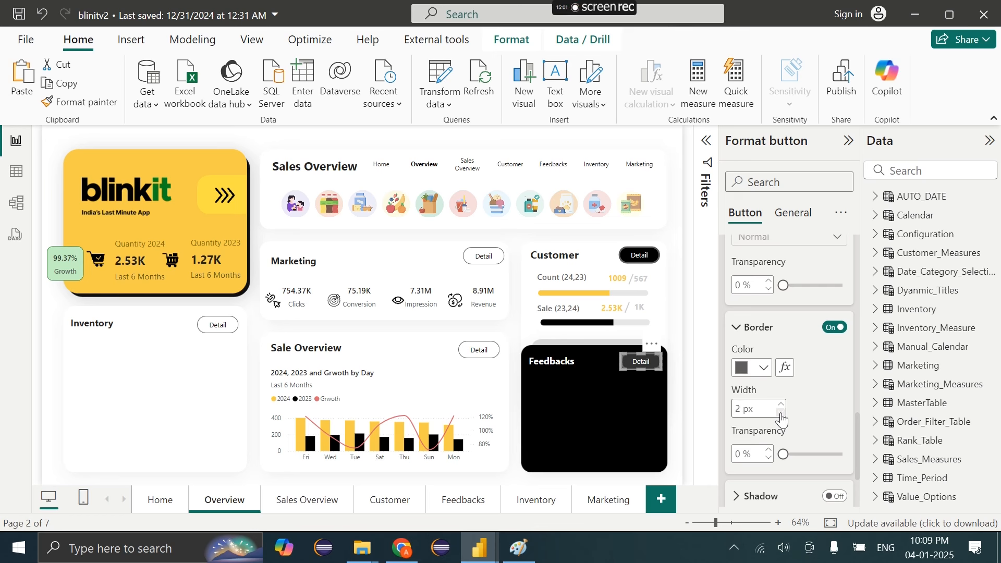
{"action": "left_click", "coordinate": [622, 406]}
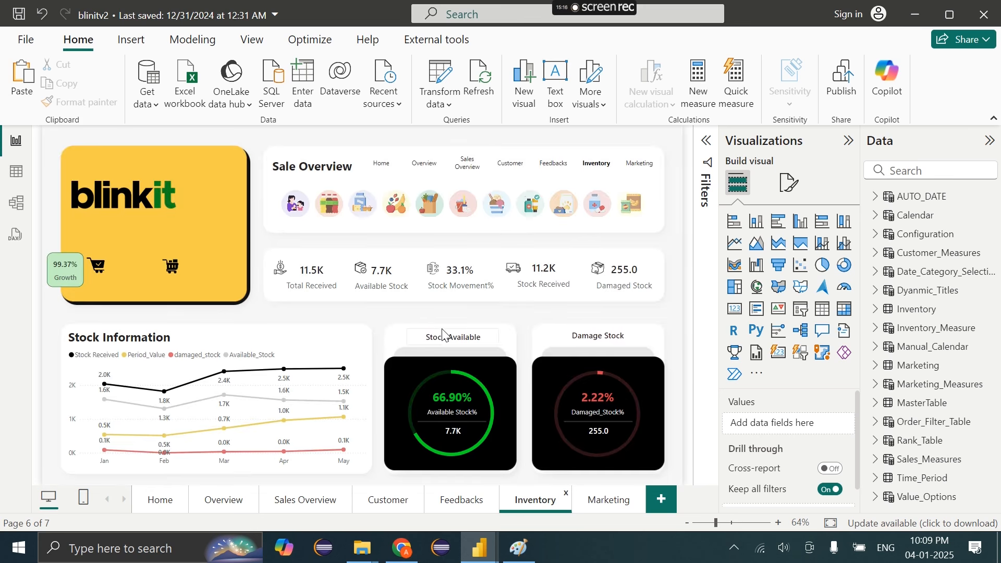
Copy both stock donuts from the Inventory page onto Overview and group them
{"action": "left_click_drag", "start_coordinate": [376, 350], "coordinate": [680, 481]}
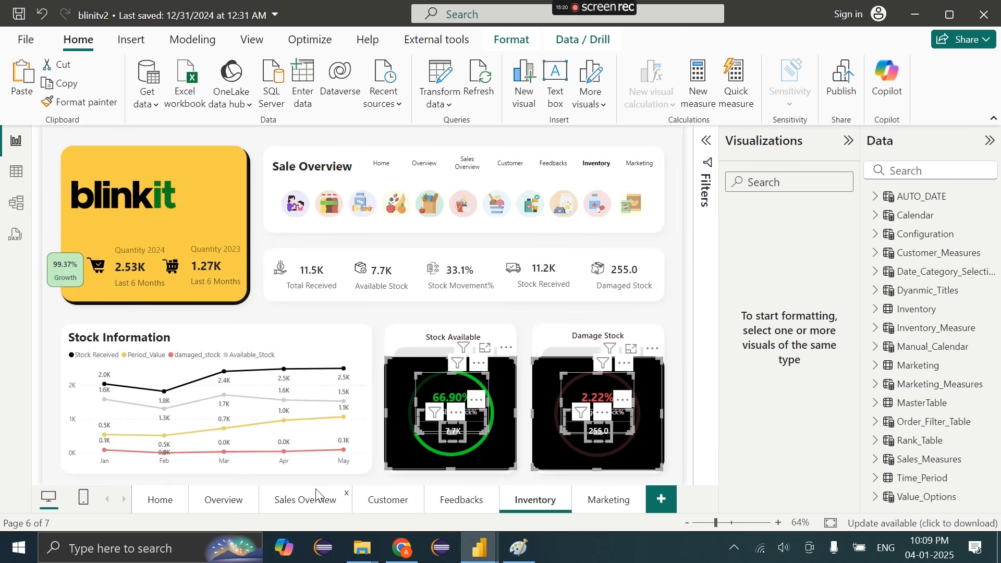
{"action": "left_click", "coordinate": [229, 499]}
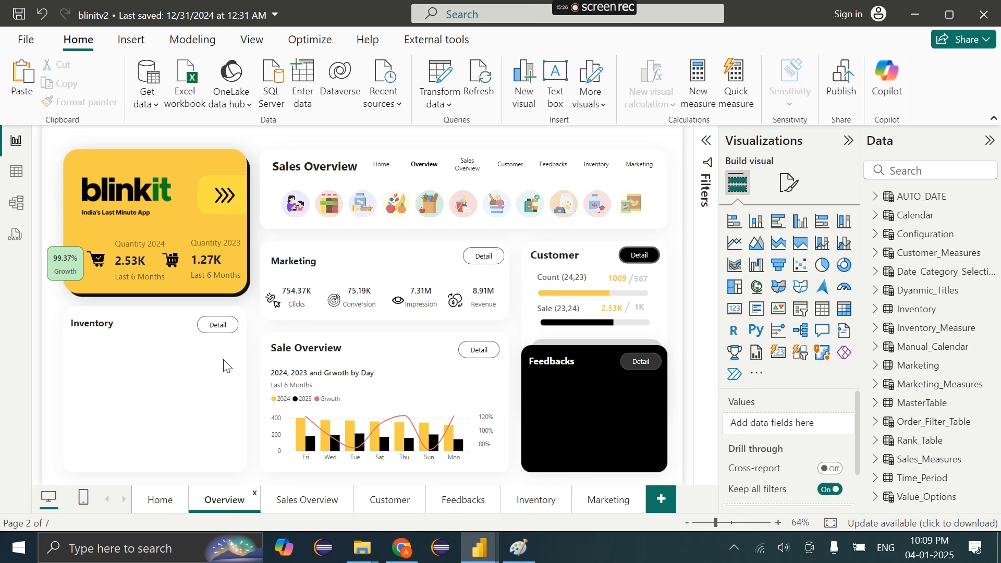
{"action": "key", "text": "ctrl+v"}
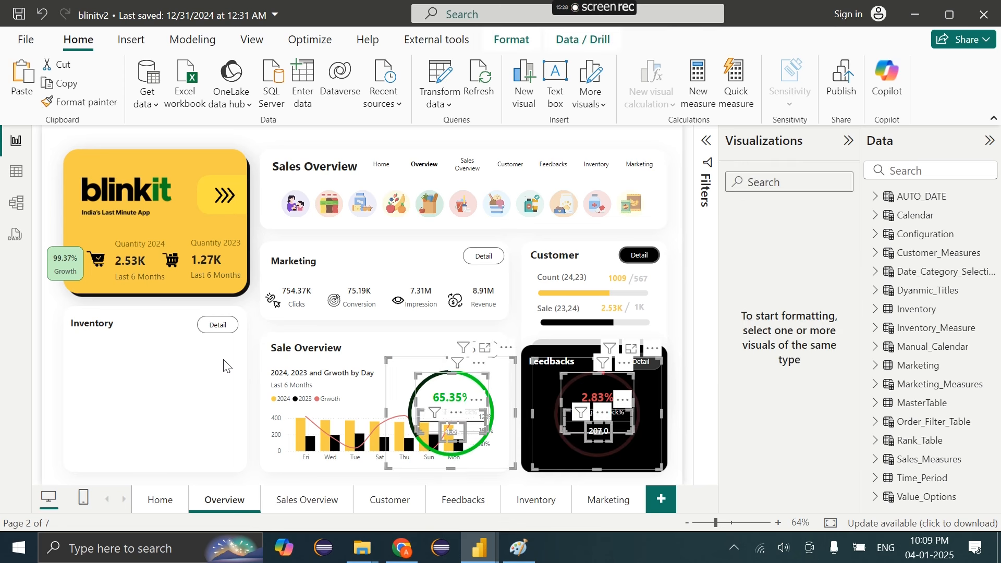
{"action": "key", "text": "ctrl+g"}
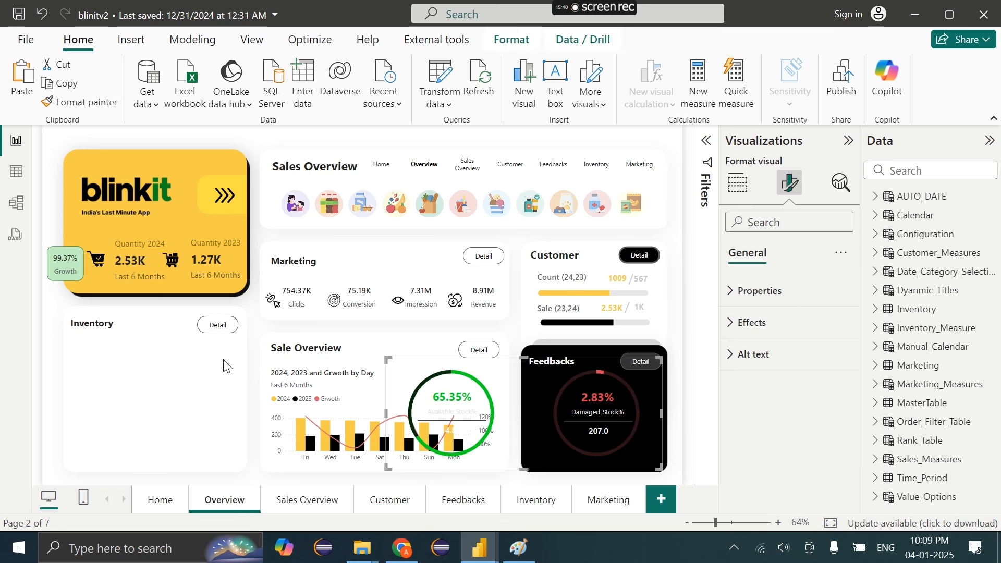
{"action": "left_click", "coordinate": [226, 366]}
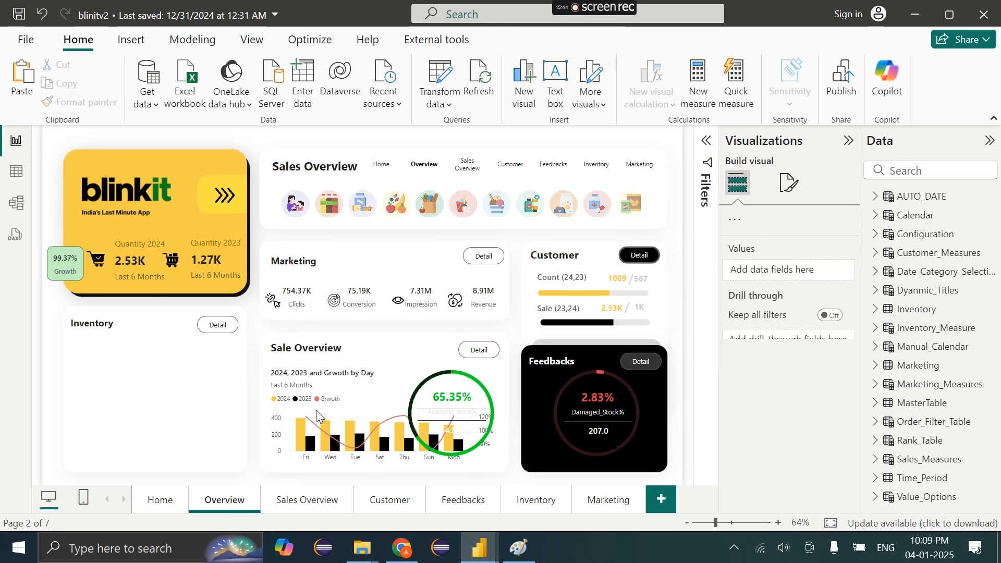
Move and shrink the donut group into the Inventory card, then select it all for removal
{"action": "left_click", "coordinate": [511, 388]}
{"action": "left_click_drag", "start_coordinate": [528, 386], "coordinate": [356, 384]}
{"action": "left_click", "coordinate": [498, 385]}
{"action": "left_click_drag", "start_coordinate": [636, 350], "coordinate": [291, 337]}
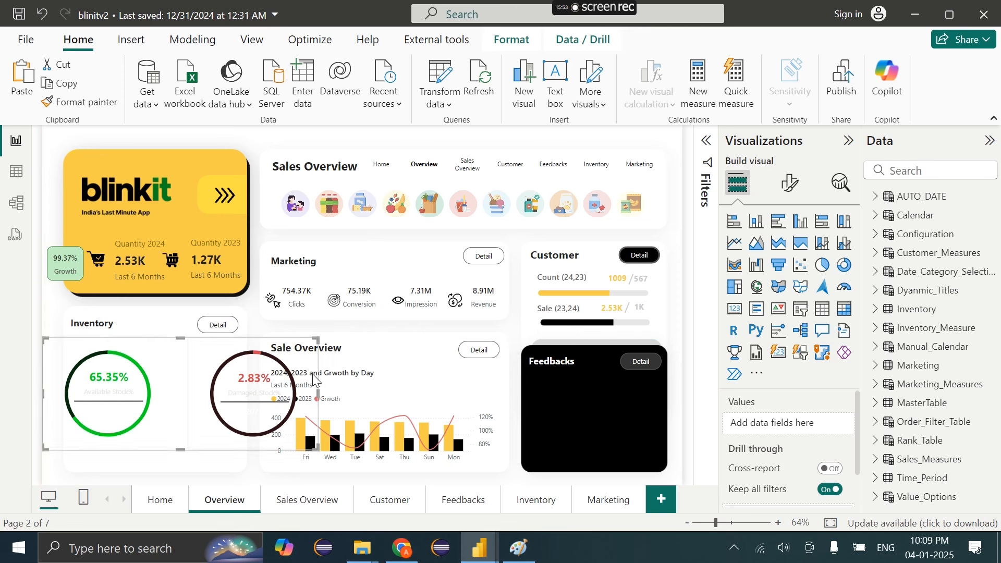
{"action": "left_click_drag", "start_coordinate": [313, 447], "coordinate": [219, 397]}
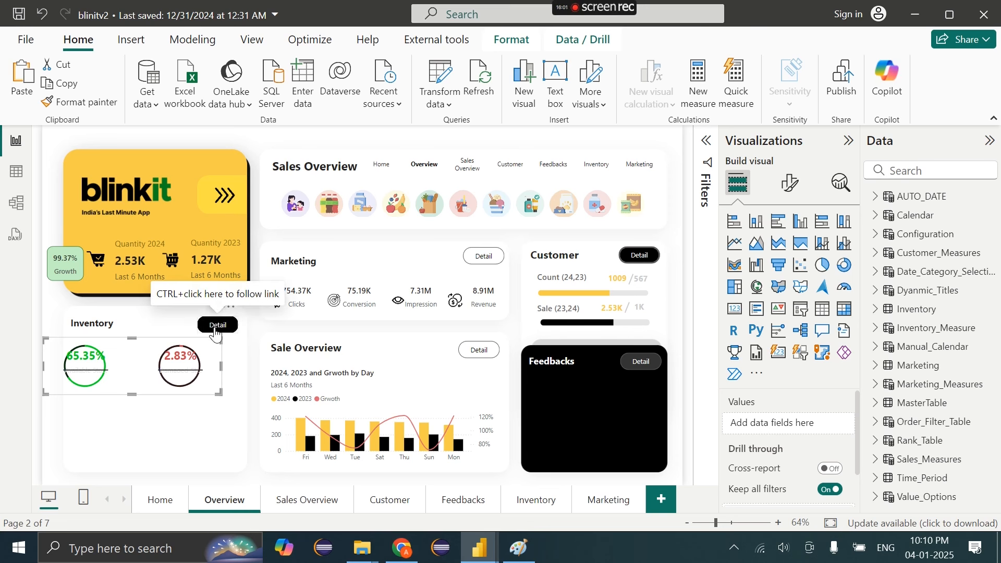
{"action": "left_click_drag", "start_coordinate": [153, 355], "coordinate": [173, 353]}
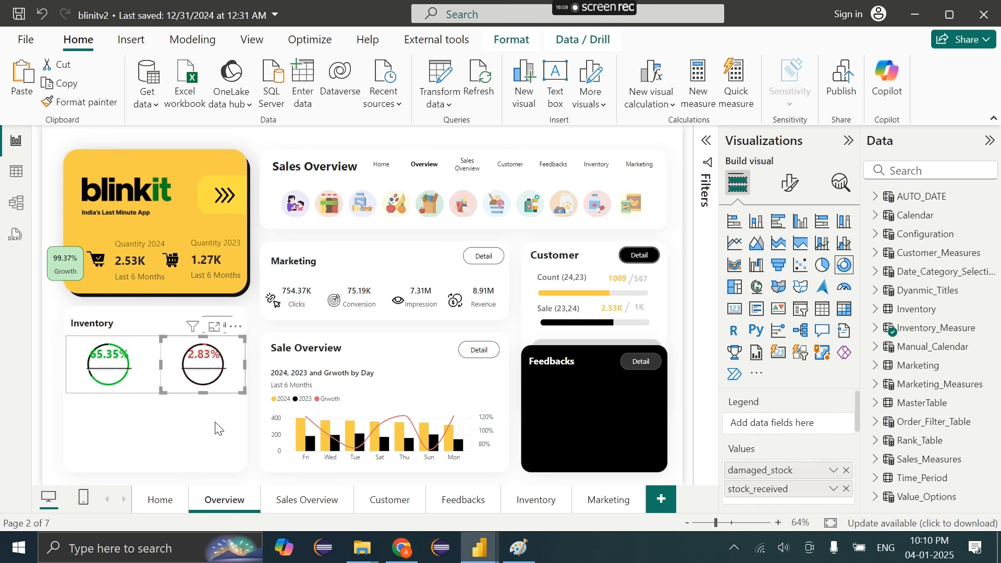
{"action": "mouse_move", "coordinate": [261, 411]}
{"action": "left_mouse_down"}
{"action": "mouse_move", "coordinate": [20, 334]}
{"action": "mouse_move", "coordinate": [54, 330]}
{"action": "left_mouse_up"}
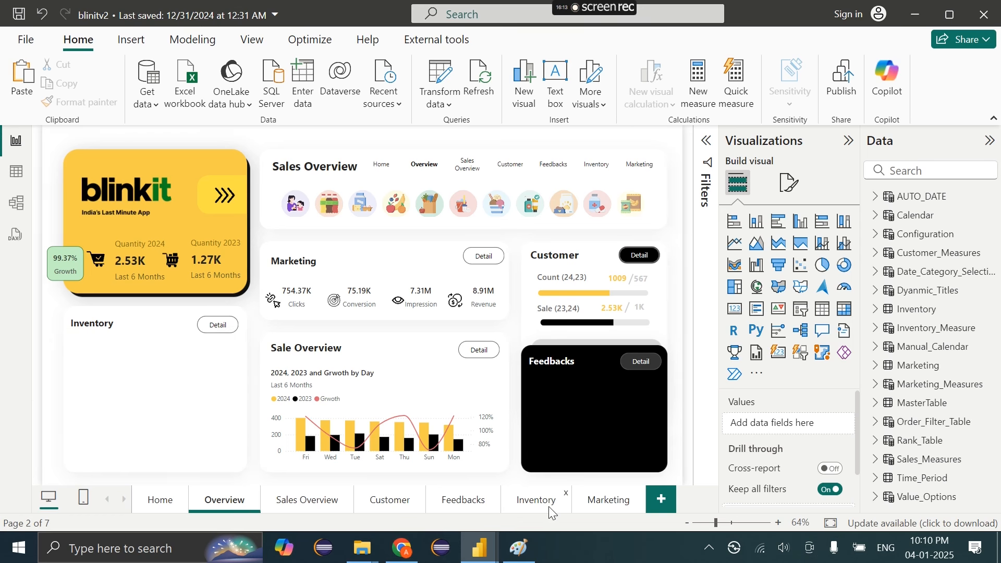
Copy the green Stock Available donut into the Overview Inventory card and shrink it to fit
{"action": "left_click", "coordinate": [549, 506]}
{"action": "left_click", "coordinate": [516, 391]}
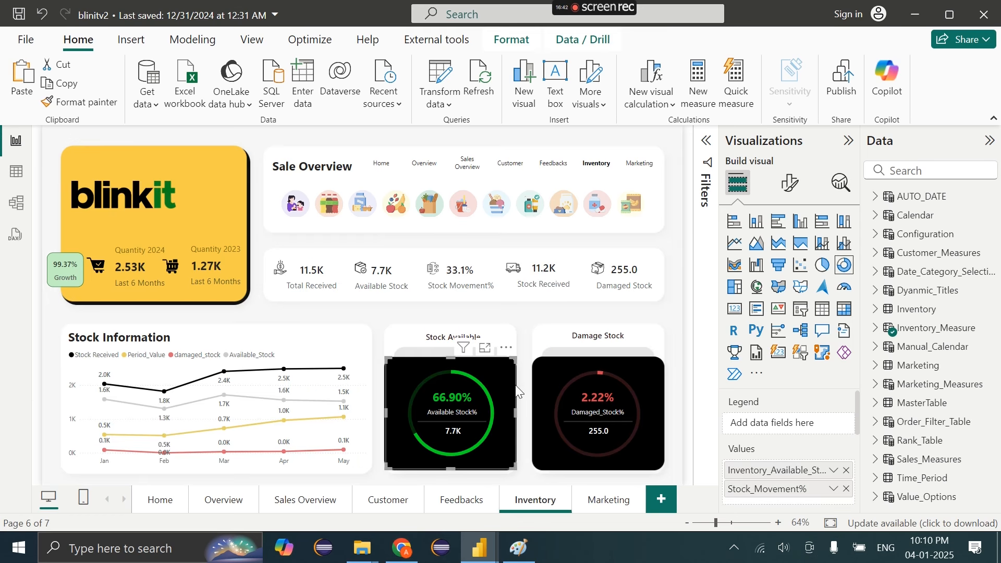
{"action": "left_click", "coordinate": [210, 498]}
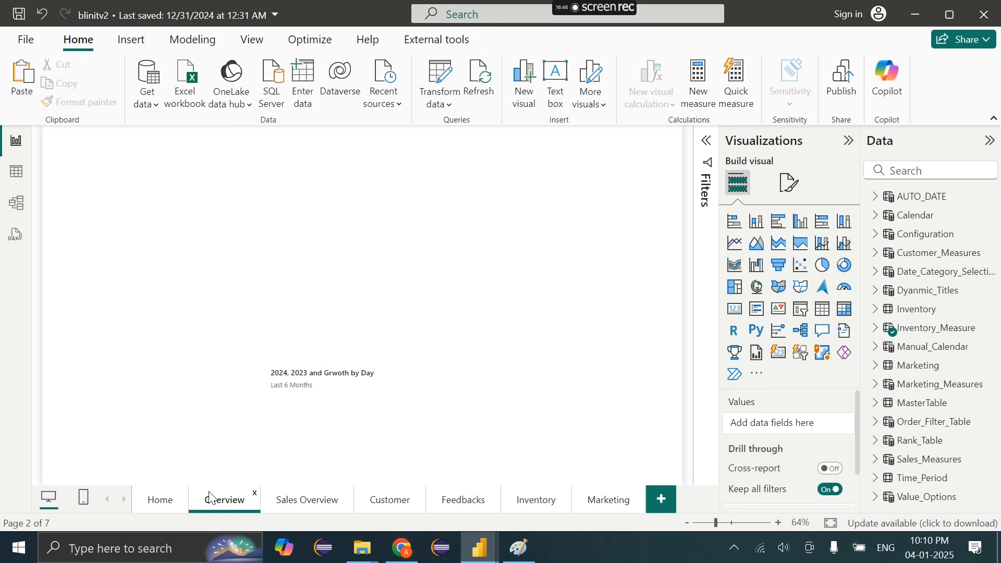
{"action": "key", "text": "ctrl+v"}
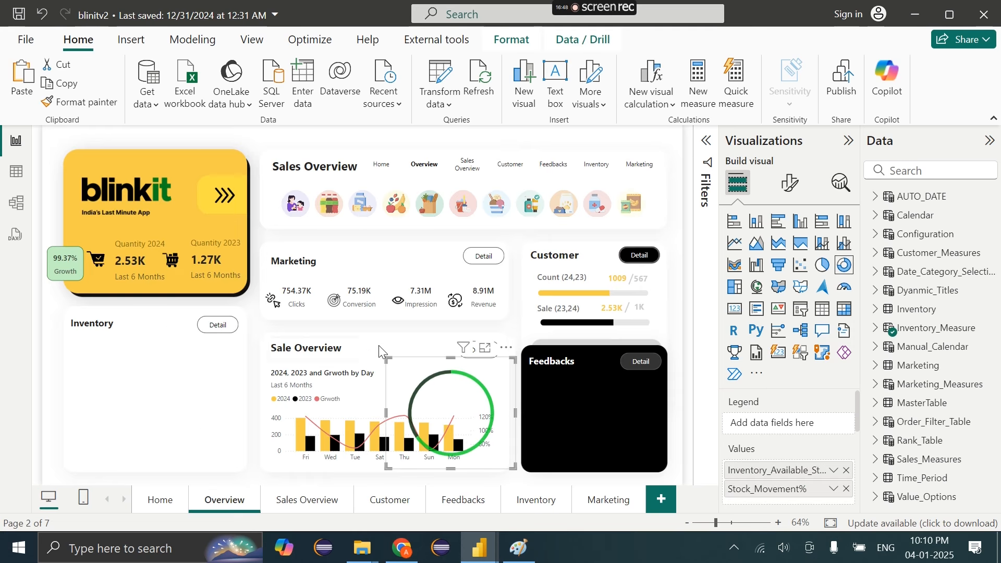
{"action": "left_click_drag", "start_coordinate": [473, 392], "coordinate": [130, 358]}
{"action": "left_click_drag", "start_coordinate": [168, 431], "coordinate": [159, 391]}
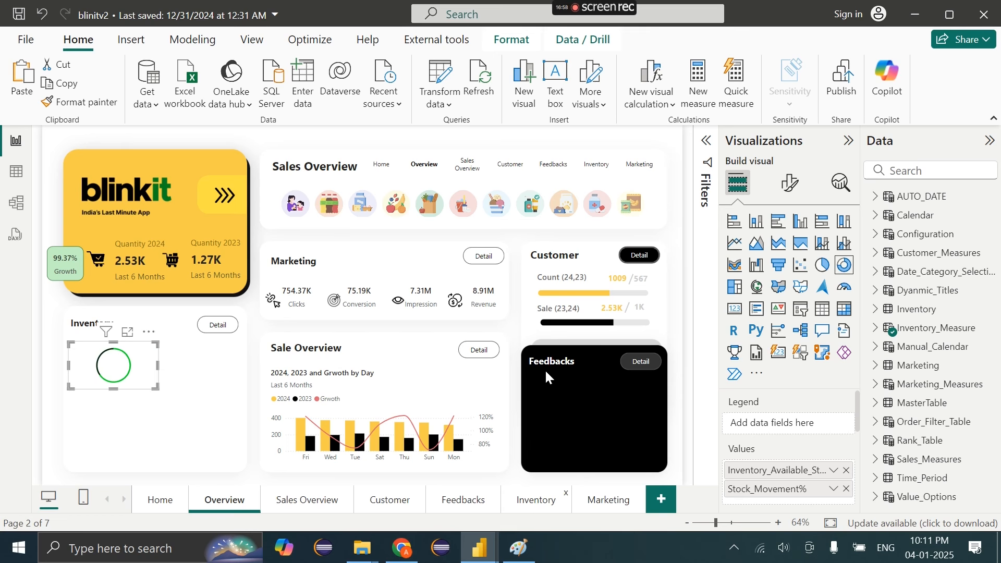
Bring the Damage Stock donut into the Inventory card, resized and aligned beside the first
{"action": "left_click", "coordinate": [536, 500]}
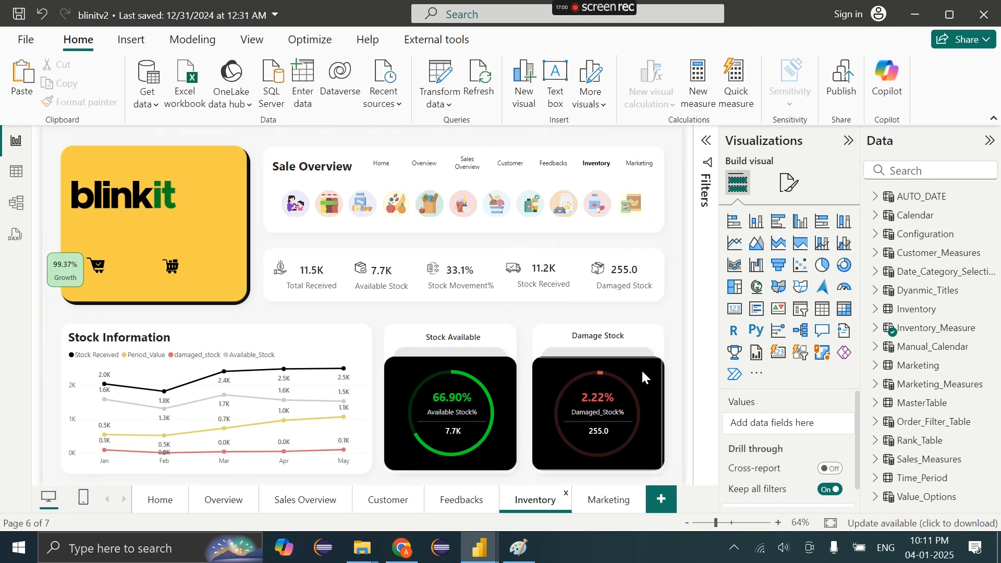
{"action": "left_click", "coordinate": [647, 369]}
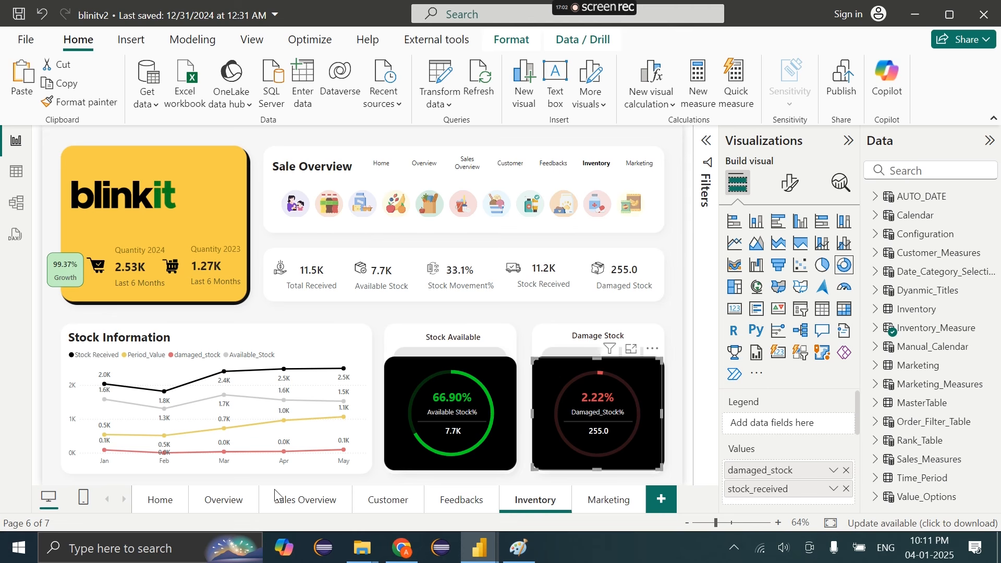
{"action": "left_click", "coordinate": [224, 501]}
{"action": "left_click_drag", "start_coordinate": [559, 386], "coordinate": [188, 379]}
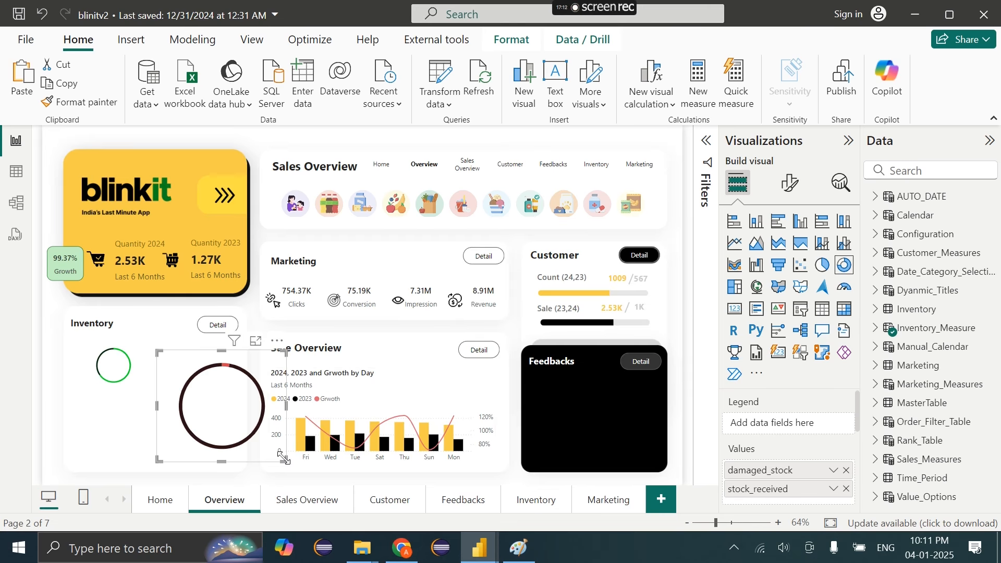
{"action": "left_click_drag", "start_coordinate": [284, 458], "coordinate": [230, 386]}
{"action": "left_click_drag", "start_coordinate": [161, 352], "coordinate": [196, 366]}
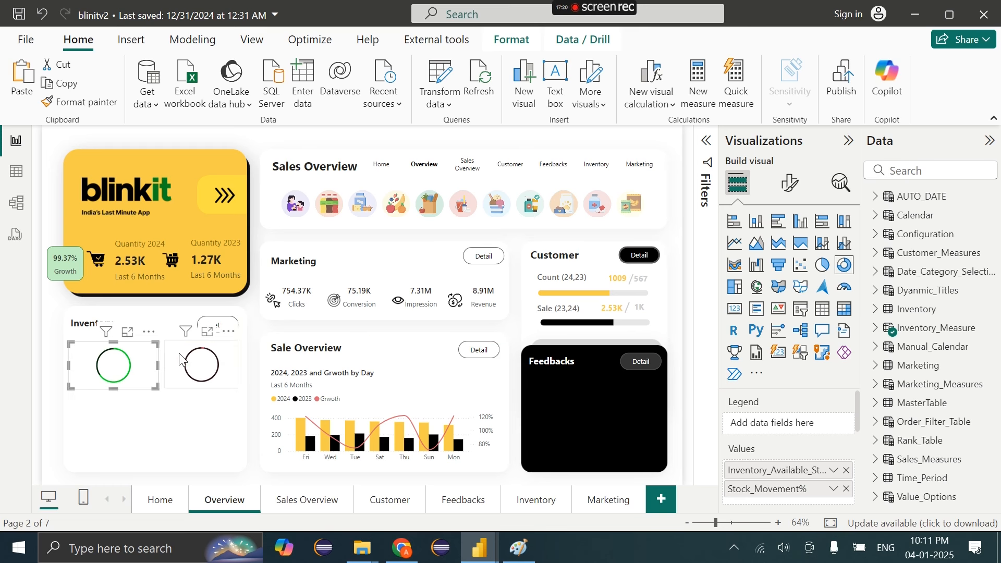
{"action": "left_click_drag", "start_coordinate": [166, 386], "coordinate": [160, 394]}
{"action": "left_click_drag", "start_coordinate": [210, 377], "coordinate": [213, 376]}
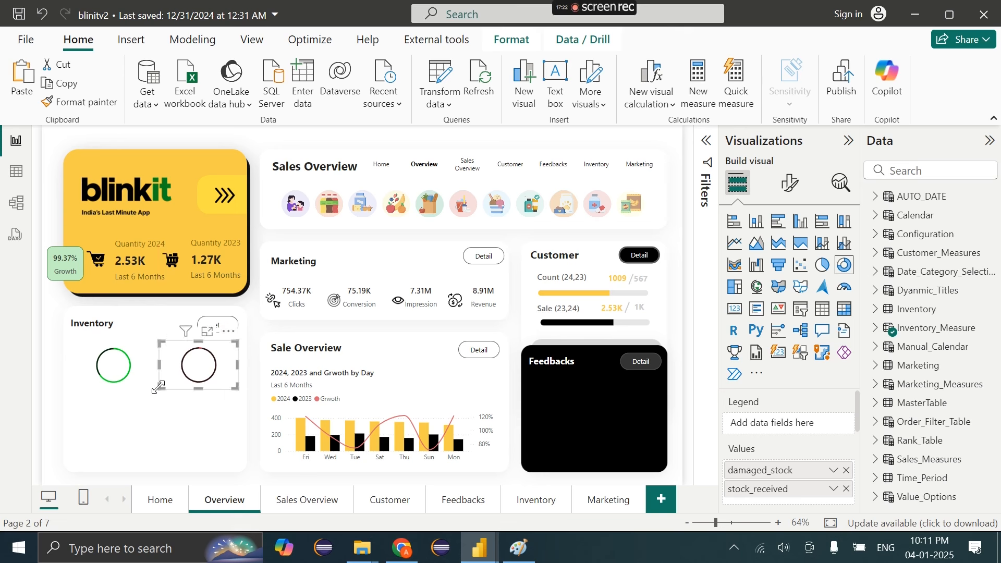
{"action": "left_click", "coordinate": [136, 372], "text": "ctrl"}
Lower the Slices inner radius on both donuts to thicken their rings
{"action": "left_click", "coordinate": [792, 181]}
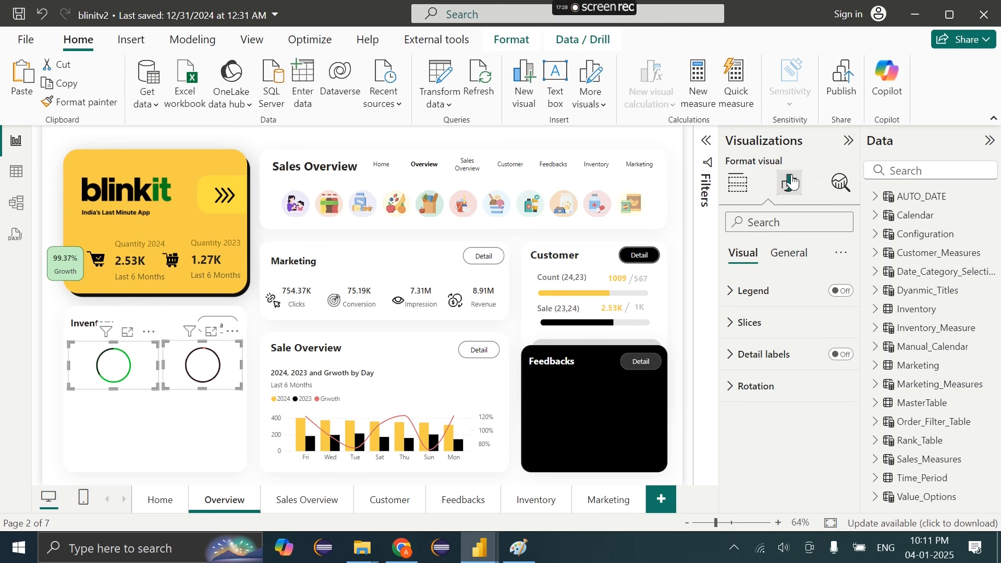
{"action": "left_click", "coordinate": [778, 322]}
{"action": "scroll", "coordinate": [759, 412], "scroll_direction": "down", "scroll_amount": 2}
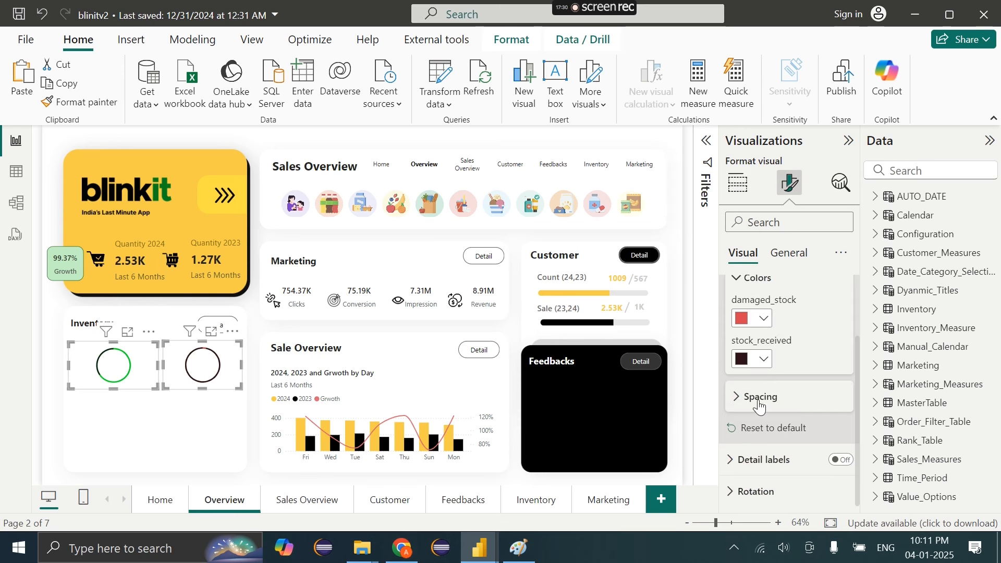
{"action": "left_click", "coordinate": [759, 397]}
{"action": "left_click_drag", "start_coordinate": [837, 392], "coordinate": [833, 393]}
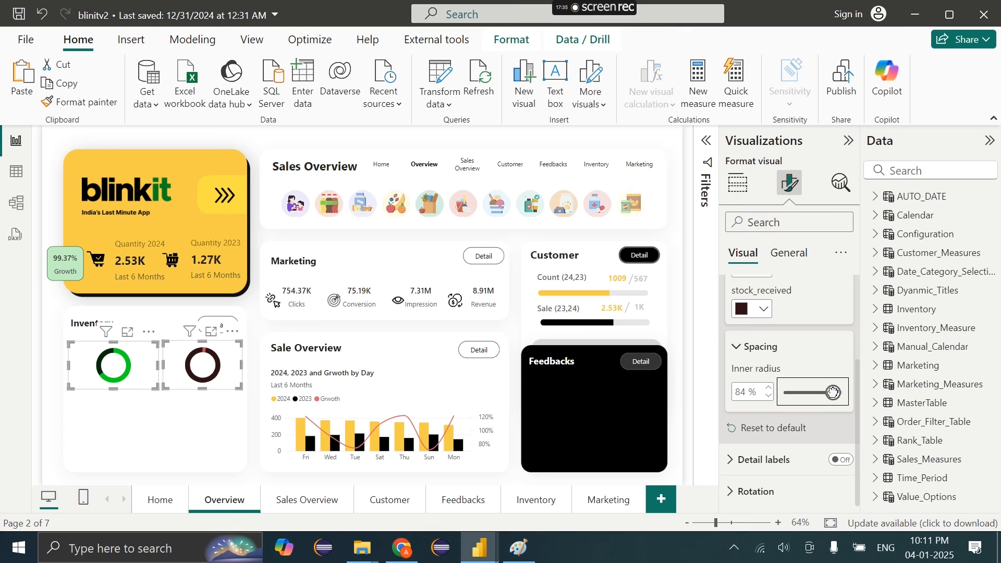
Resize both donut frames and nudge the right donut into alignment
{"action": "left_click", "coordinate": [152, 350]}
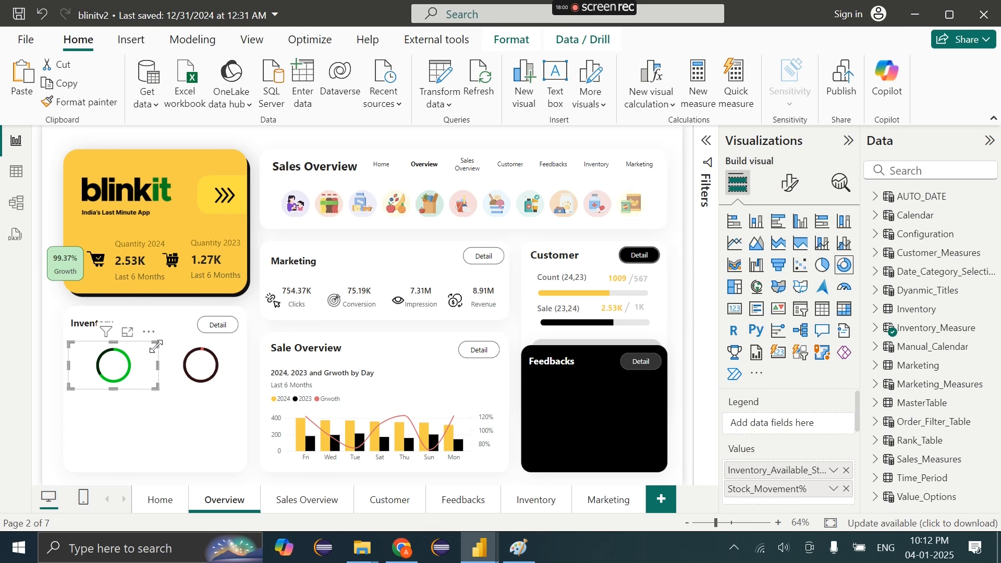
{"action": "mouse_move", "coordinate": [156, 344]}
{"action": "left_mouse_down"}
{"action": "mouse_move", "coordinate": [129, 346]}
{"action": "mouse_move", "coordinate": [148, 355]}
{"action": "left_mouse_up"}
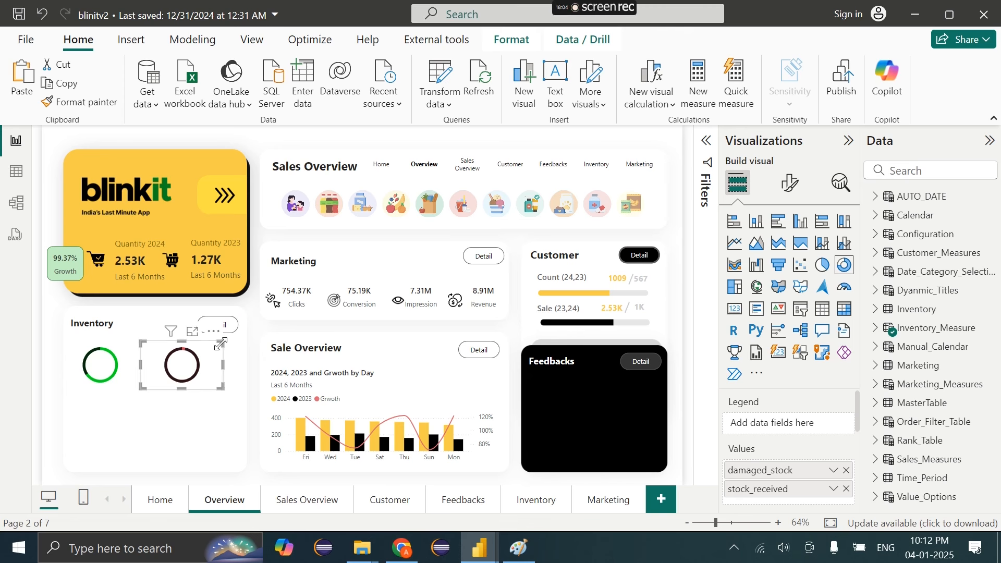
{"action": "left_click_drag", "start_coordinate": [221, 345], "coordinate": [178, 352]}
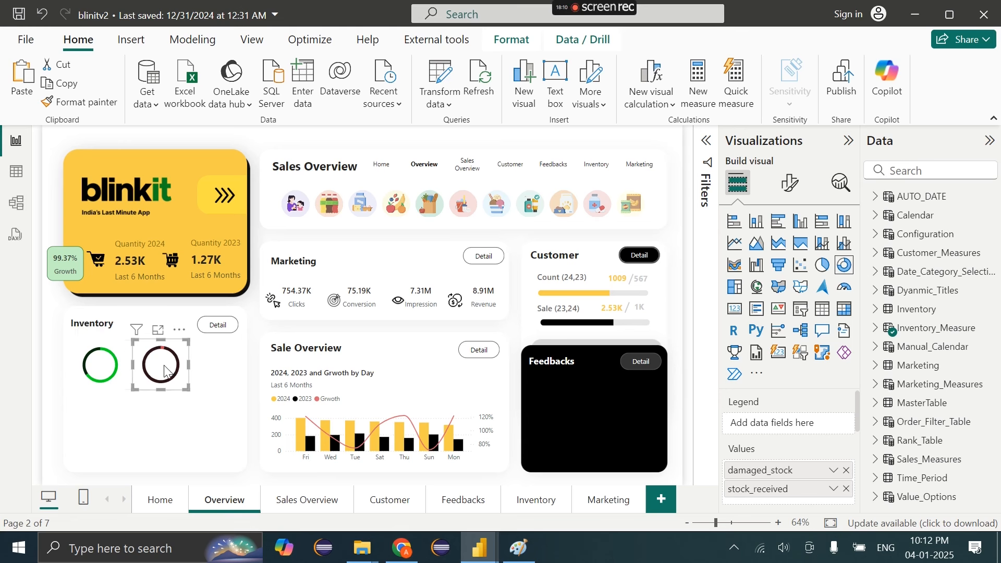
{"action": "key", "text": "Right"}
{"action": "key", "text": "Right"}
{"action": "key", "text": "Right"}
{"action": "key", "text": "Right"}
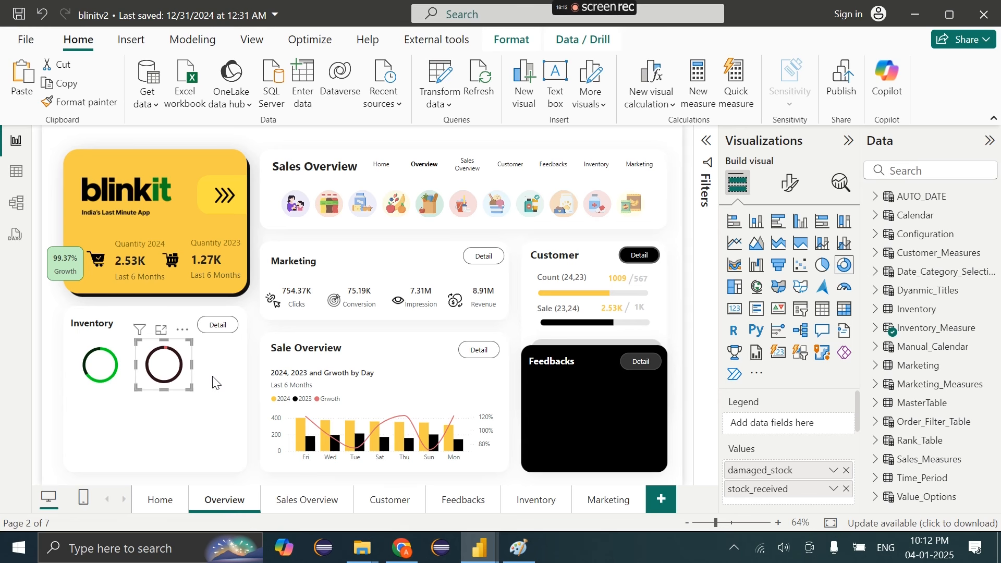
{"action": "key", "text": "Up"}
{"action": "key", "text": "Up"}
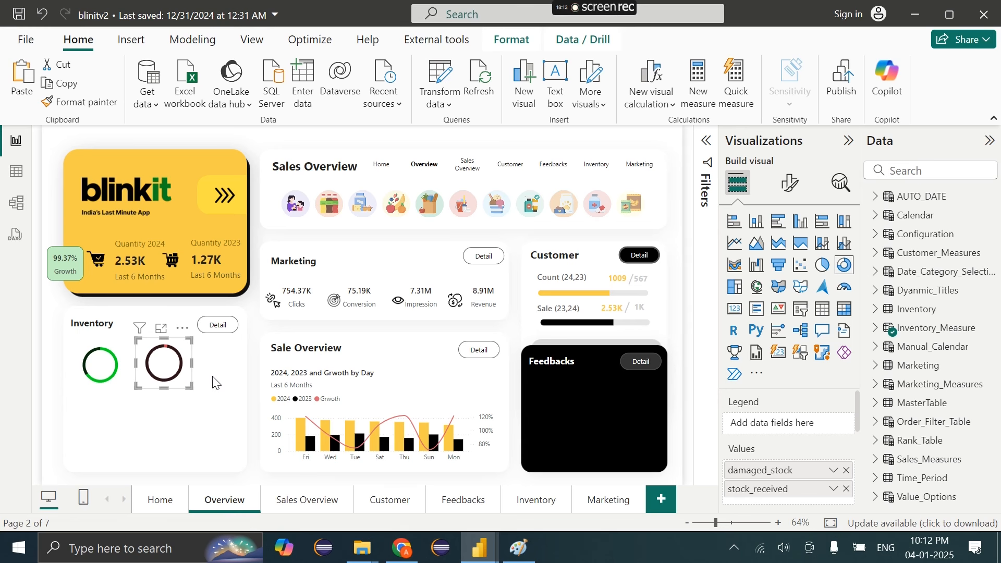
Set the stock_received ring colour to pale pink (#F8C5C9)
{"action": "left_click", "coordinate": [791, 183]}
{"action": "left_click", "coordinate": [751, 323]}
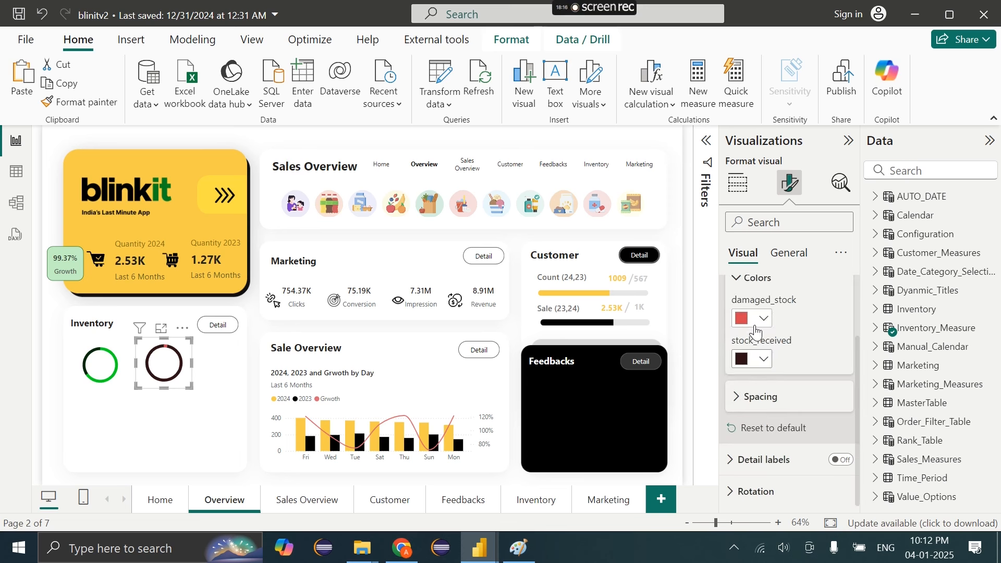
{"action": "left_click", "coordinate": [756, 367]}
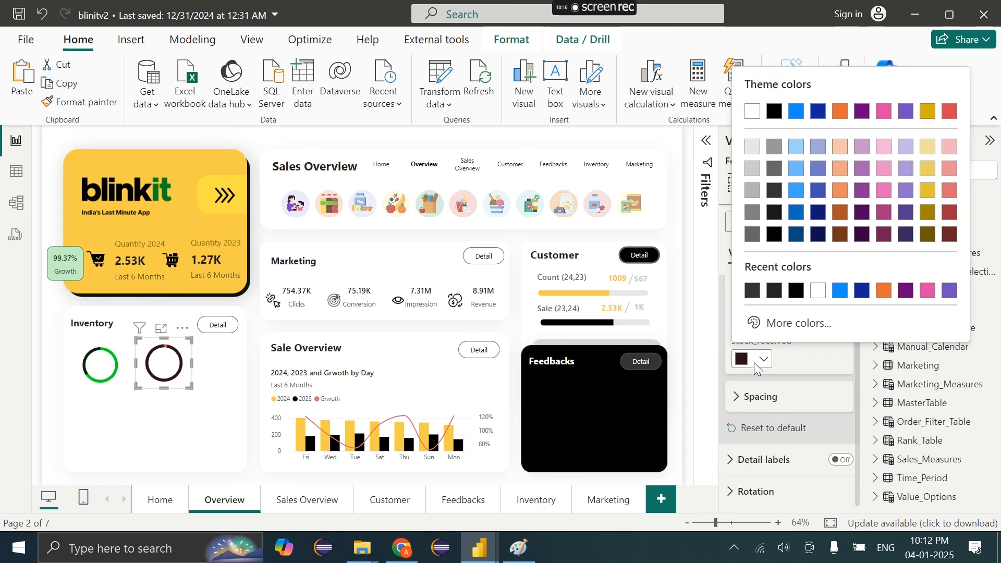
{"action": "left_click", "coordinate": [780, 324]}
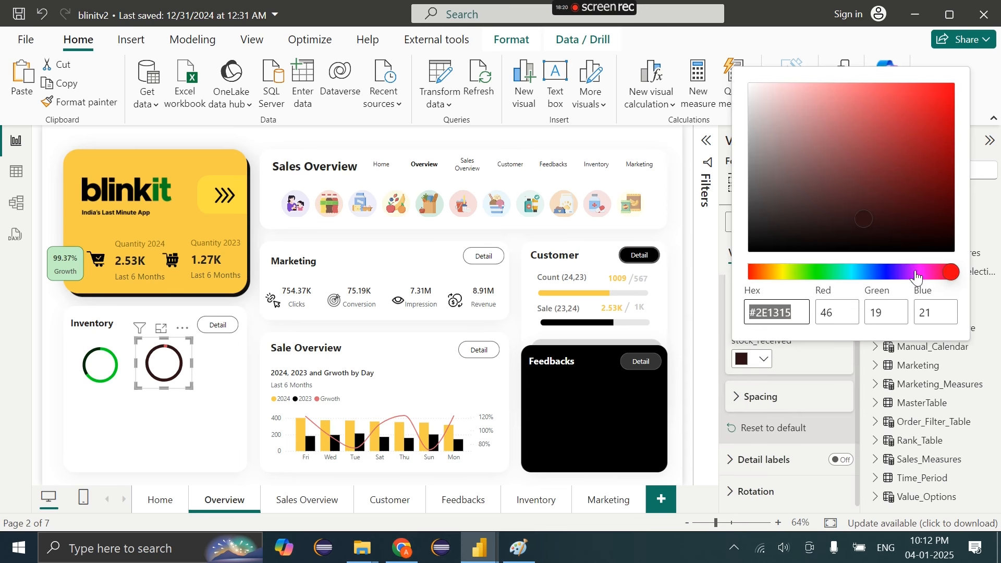
{"action": "left_click", "coordinate": [826, 105]}
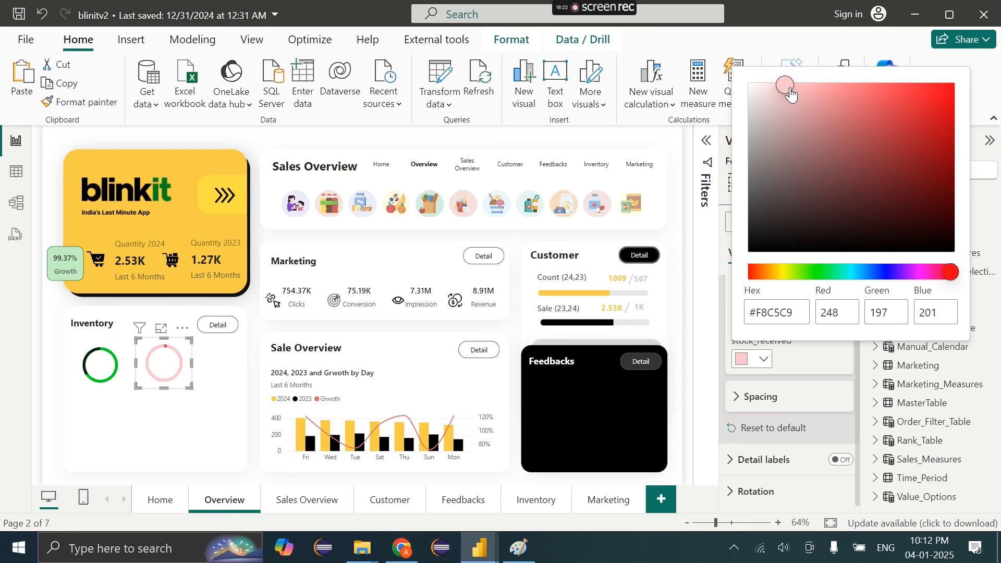
{"action": "left_click_drag", "start_coordinate": [791, 95], "coordinate": [775, 80]}
{"action": "left_click", "coordinate": [113, 349]}
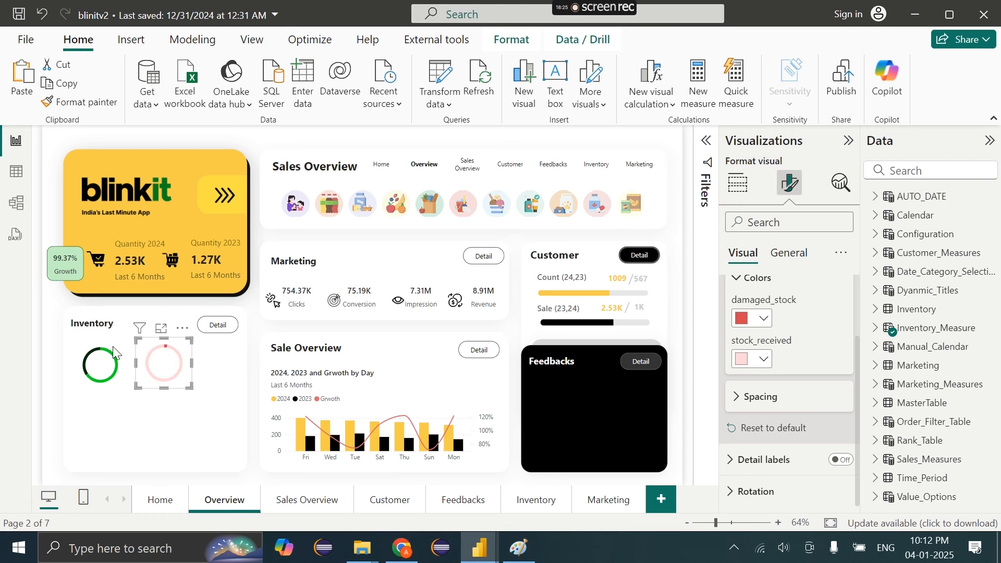
Set the green donut's Stock_Movement% colour to pale green (#CDFFD2)
{"action": "left_click", "coordinate": [114, 349]}
{"action": "left_click", "coordinate": [737, 360]}
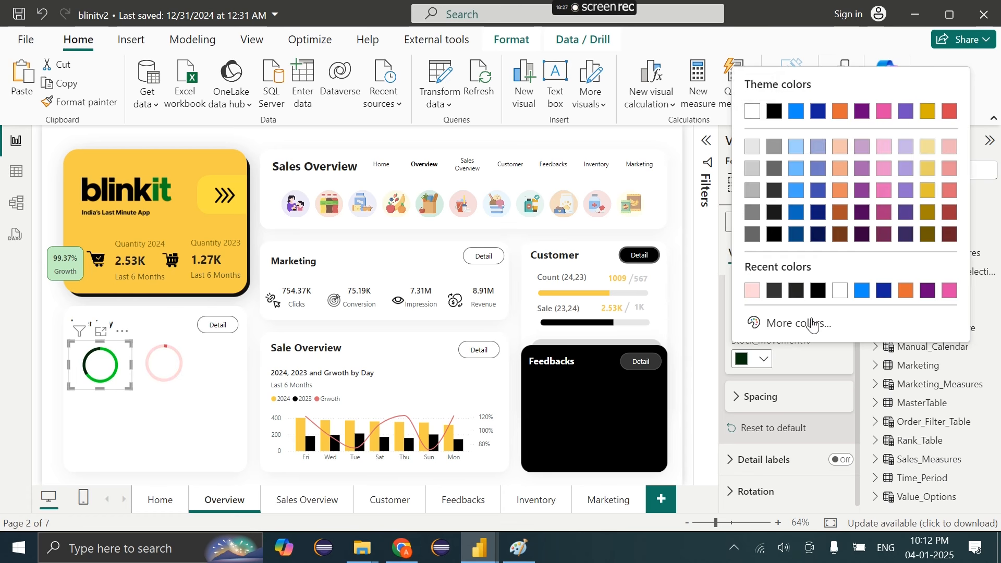
{"action": "left_click", "coordinate": [793, 322]}
{"action": "left_click", "coordinate": [823, 104]}
{"action": "left_click_drag", "start_coordinate": [823, 102], "coordinate": [785, 82]}
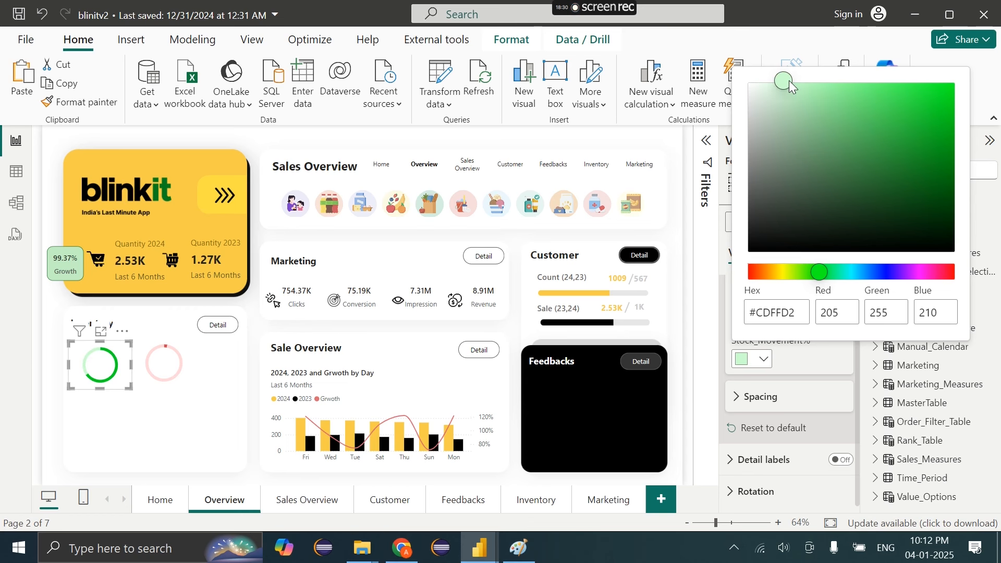
{"action": "left_click", "coordinate": [243, 359]}
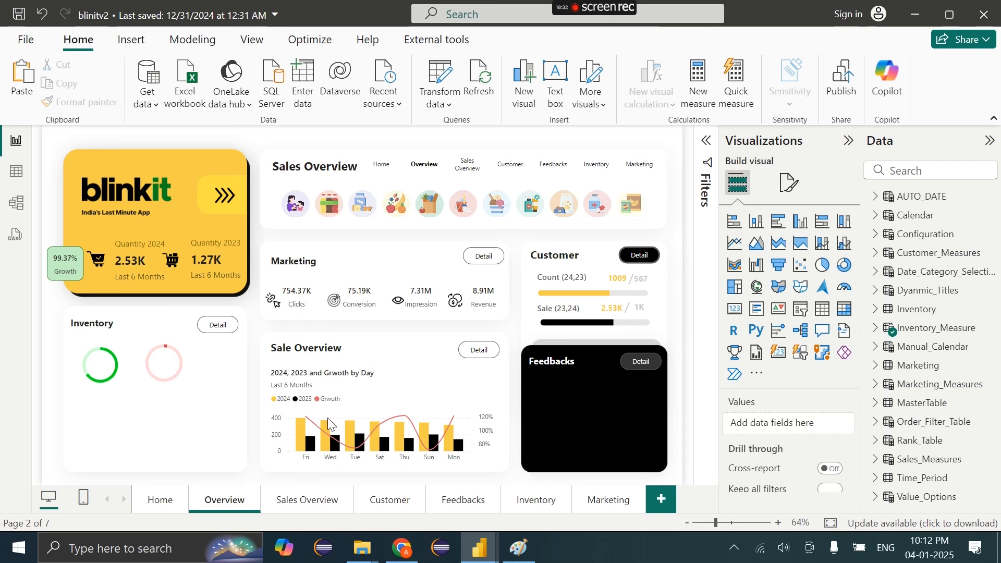
Copy the Stock Available and Damage Stock cards from Inventory into the Overview Inventory panel
{"action": "left_click", "coordinate": [539, 507]}
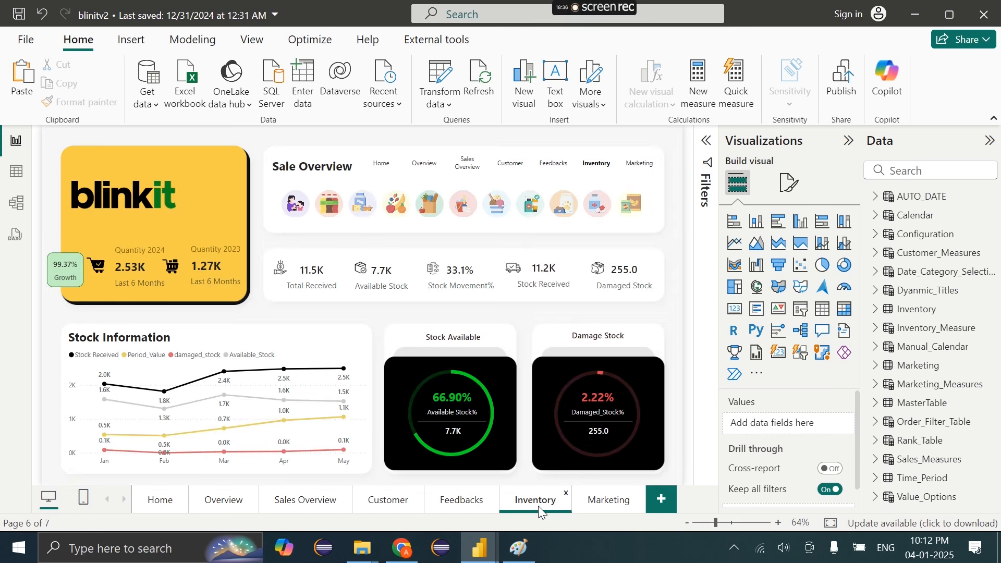
{"action": "left_click", "coordinate": [458, 420]}
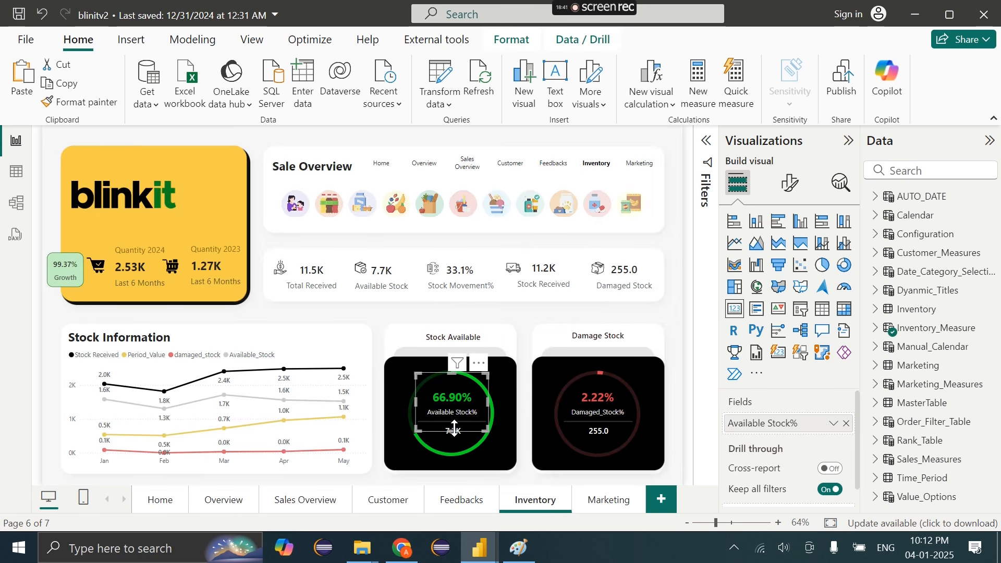
{"action": "left_click", "coordinate": [590, 401]}
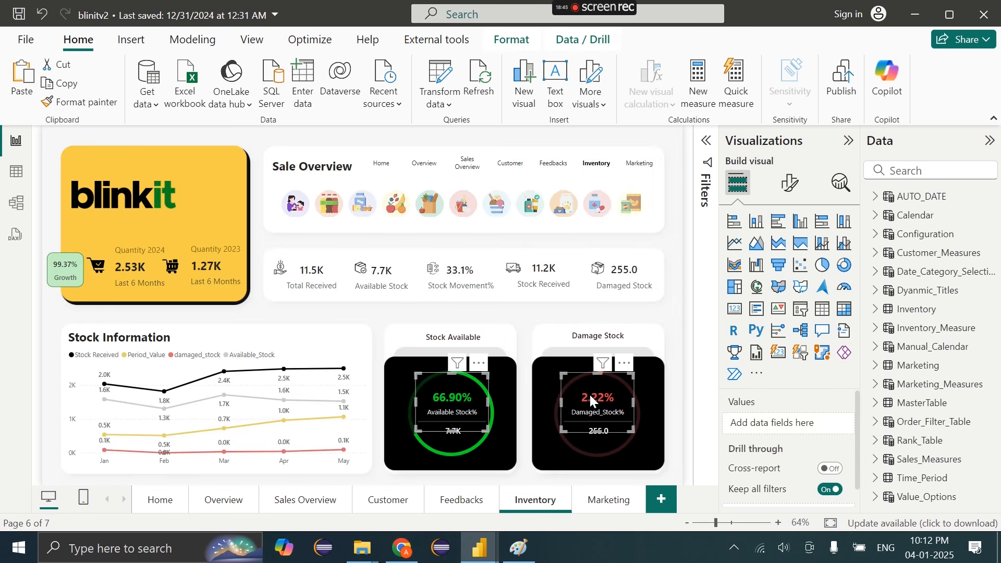
{"action": "left_click", "coordinate": [224, 501]}
{"action": "key", "text": "ctrl+v"}
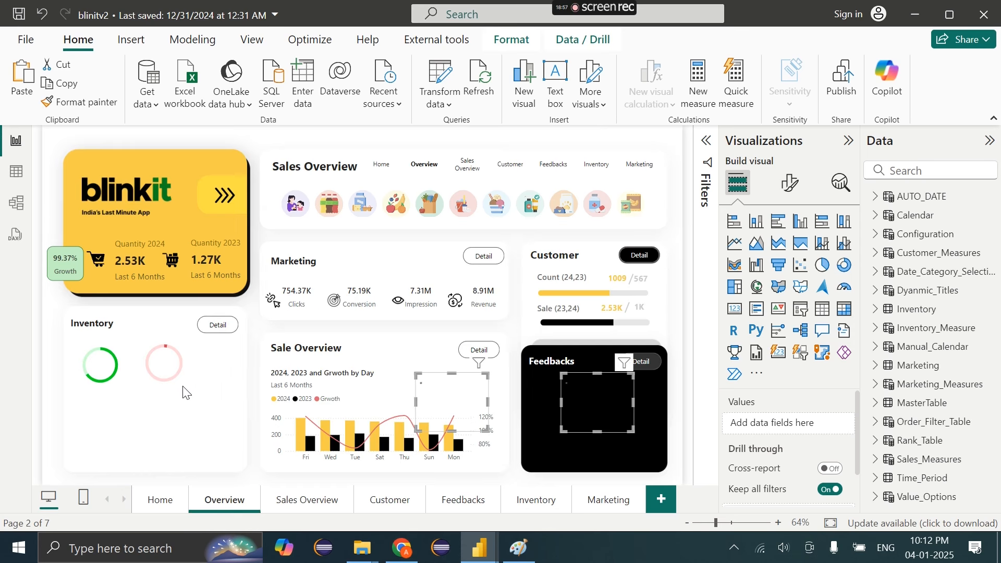
{"action": "left_click_drag", "start_coordinate": [601, 417], "coordinate": [149, 374]}
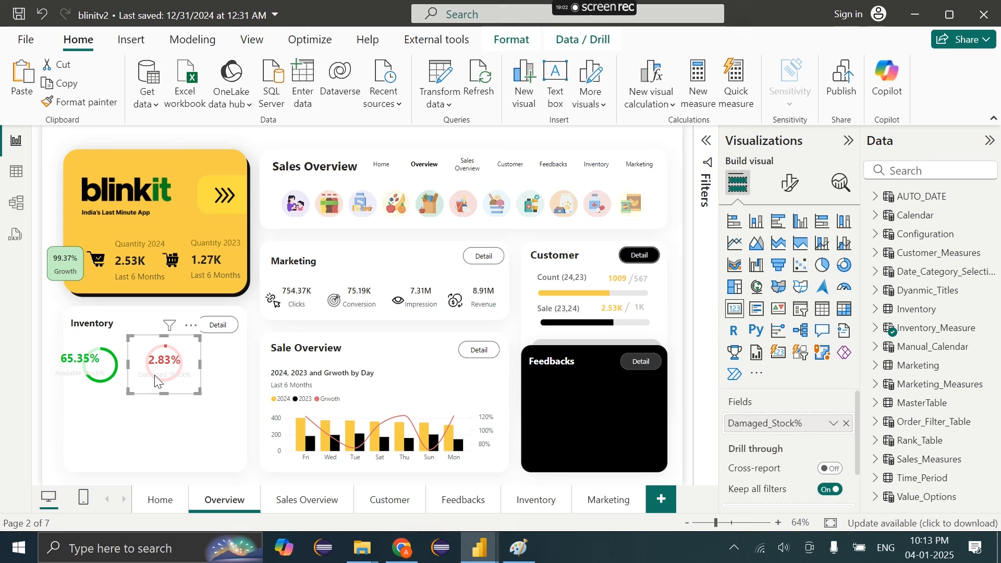
Turn off the cards' category labels and set callout value font size to 12
{"action": "left_click", "coordinate": [74, 361], "text": "ctrl"}
{"action": "left_click", "coordinate": [800, 191]}
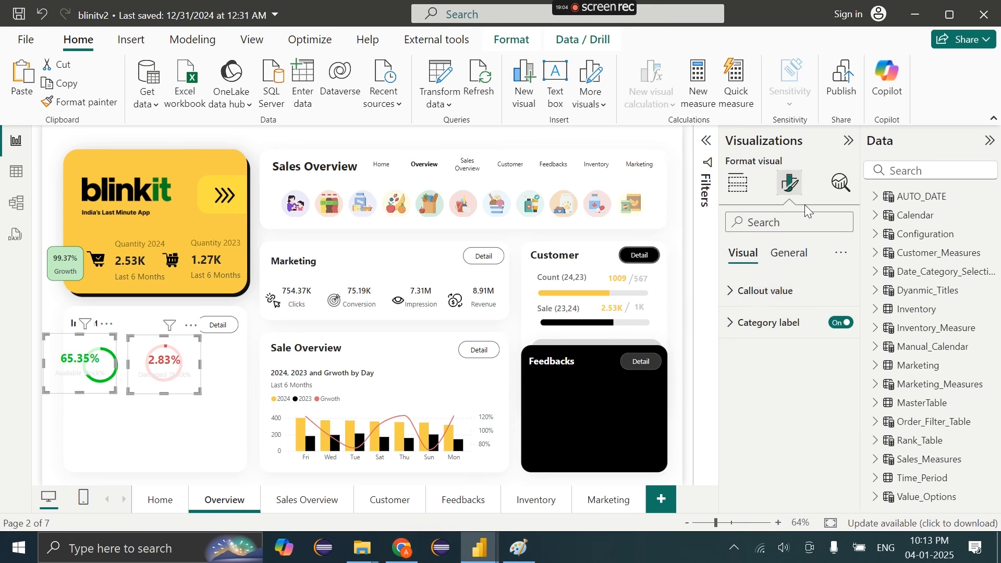
{"action": "left_click", "coordinate": [840, 322]}
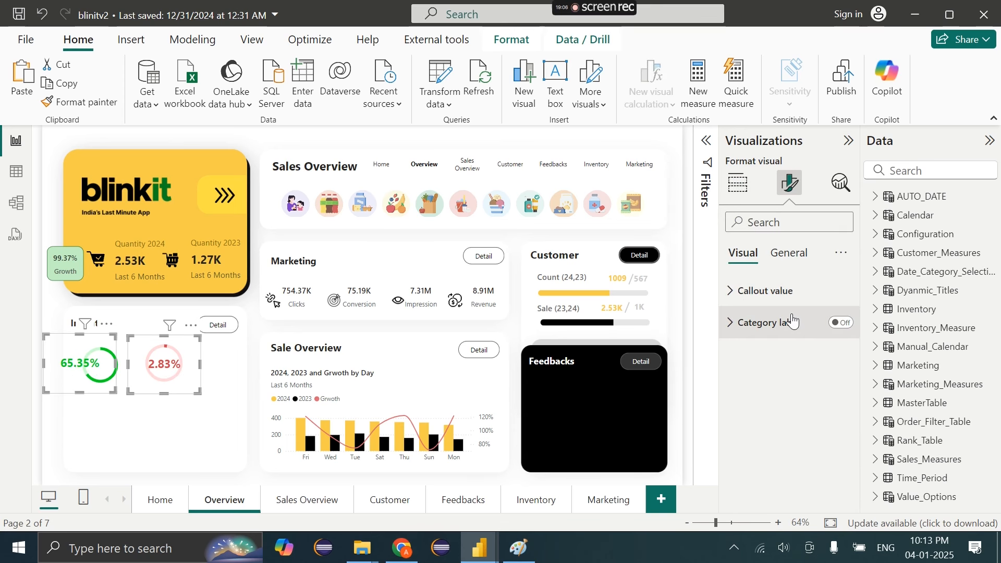
{"action": "left_click", "coordinate": [772, 292]}
{"action": "left_click", "coordinate": [824, 346]}
{"action": "key", "text": "BackSpace"}
{"action": "key", "text": "BackSpace"}
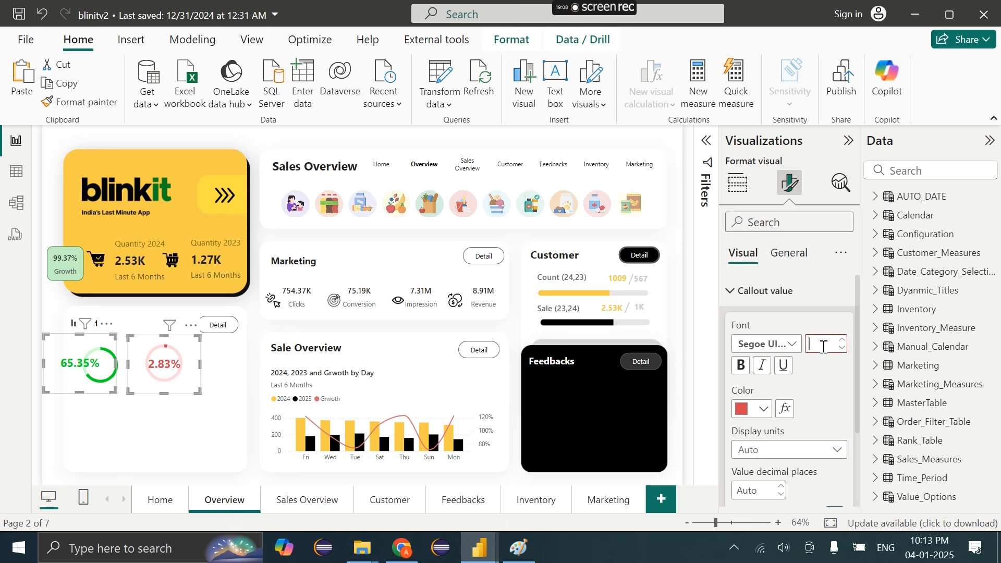
{"action": "type", "text": "11"}
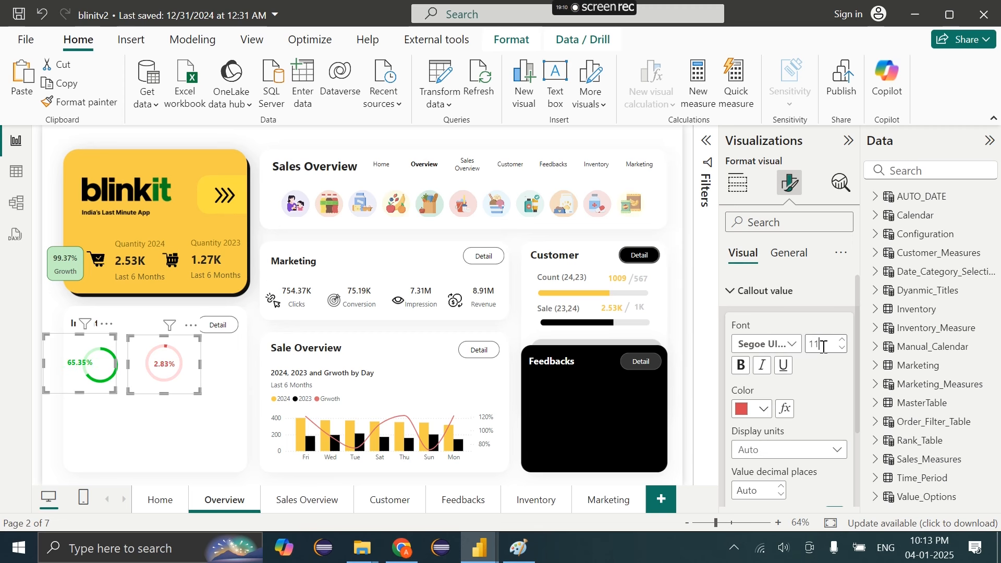
{"action": "key", "text": "BackSpace"}
{"action": "type", "text": "2"}
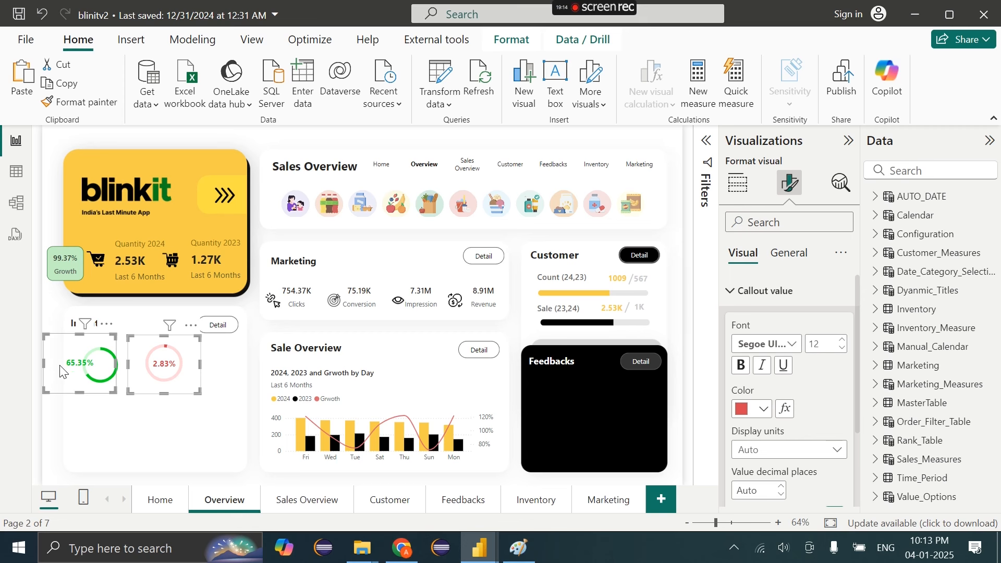
Shrink the 2.83% and 65.35% cards to sit inside their donuts
{"action": "left_click", "coordinate": [167, 383], "text": "ctrl"}
{"action": "left_click", "coordinate": [170, 386]}
{"action": "left_click_drag", "start_coordinate": [128, 393], "coordinate": [174, 363]}
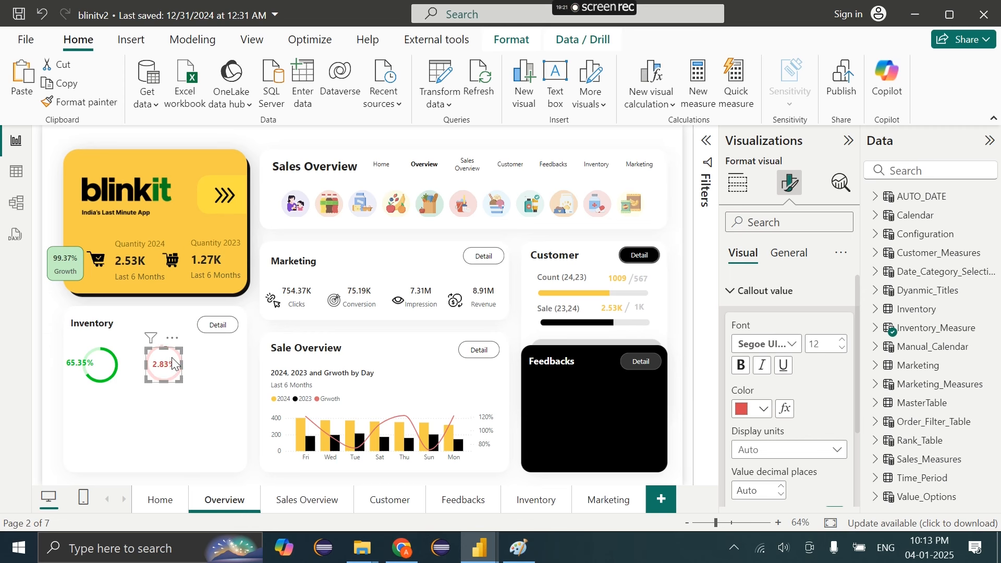
{"action": "left_click", "coordinate": [45, 388]}
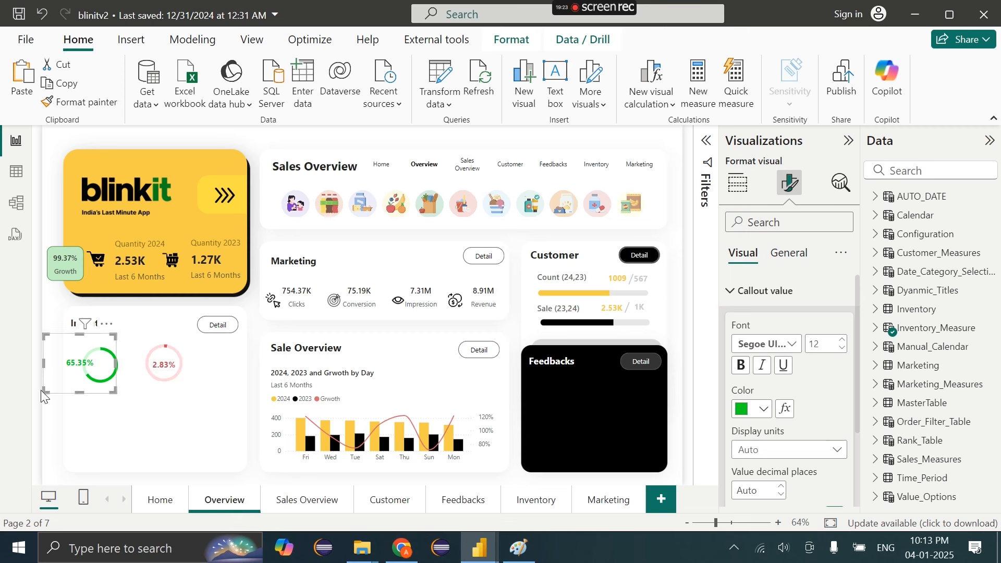
{"action": "left_click_drag", "start_coordinate": [44, 390], "coordinate": [92, 368]}
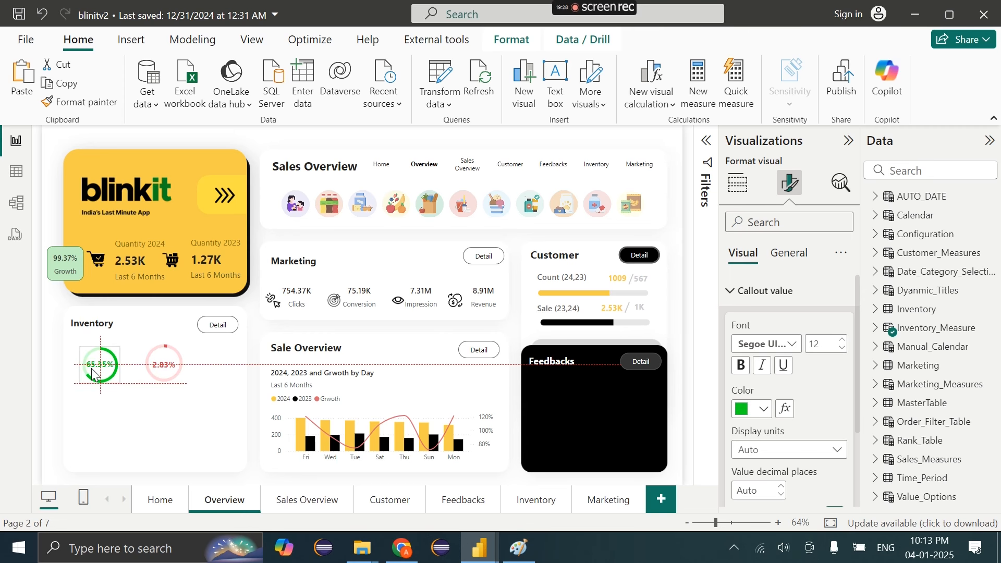
{"action": "left_click", "coordinate": [130, 348]}
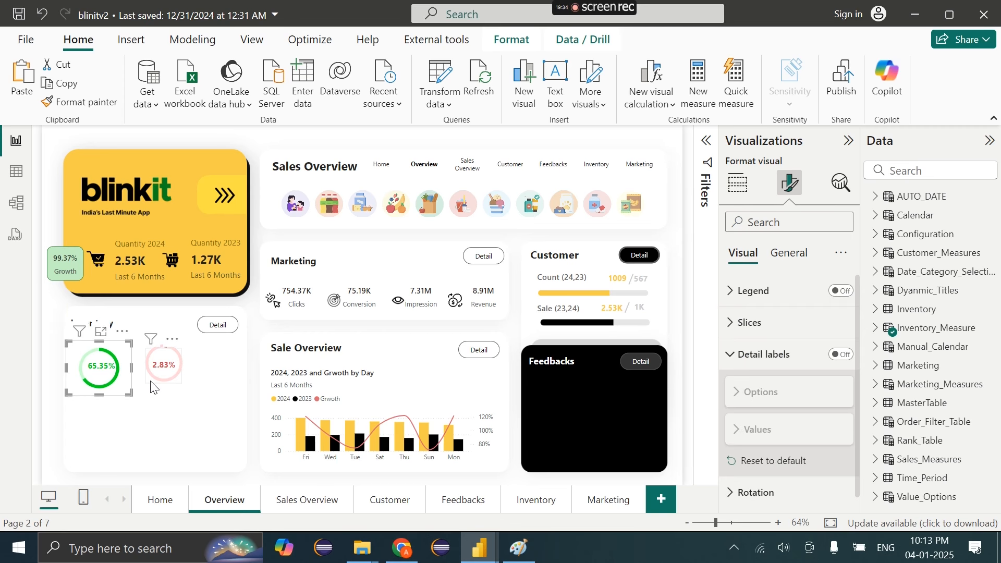
{"action": "left_click", "coordinate": [207, 412]}
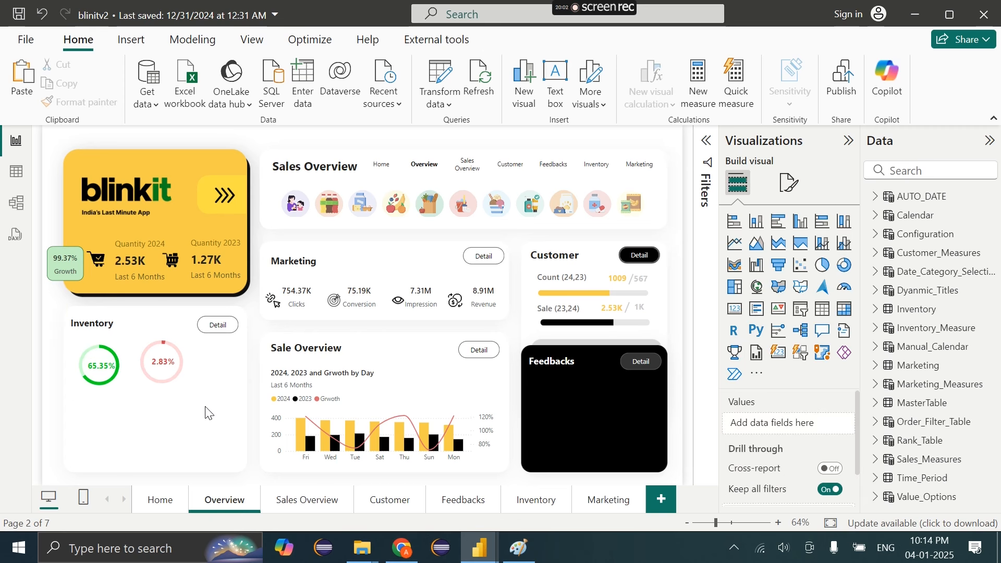
Paste a copy of the Sale Overview text box beside the 2.83% donut in the Inventory card
{"action": "left_click_drag", "start_coordinate": [217, 405], "coordinate": [121, 324]}
{"action": "left_click", "coordinate": [202, 425]}
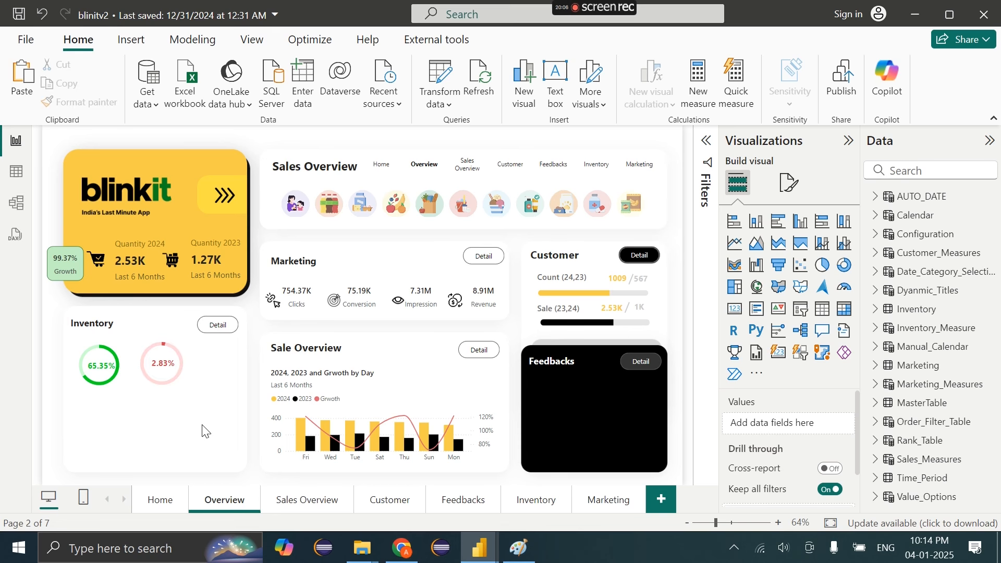
{"action": "left_click", "coordinate": [105, 370]}
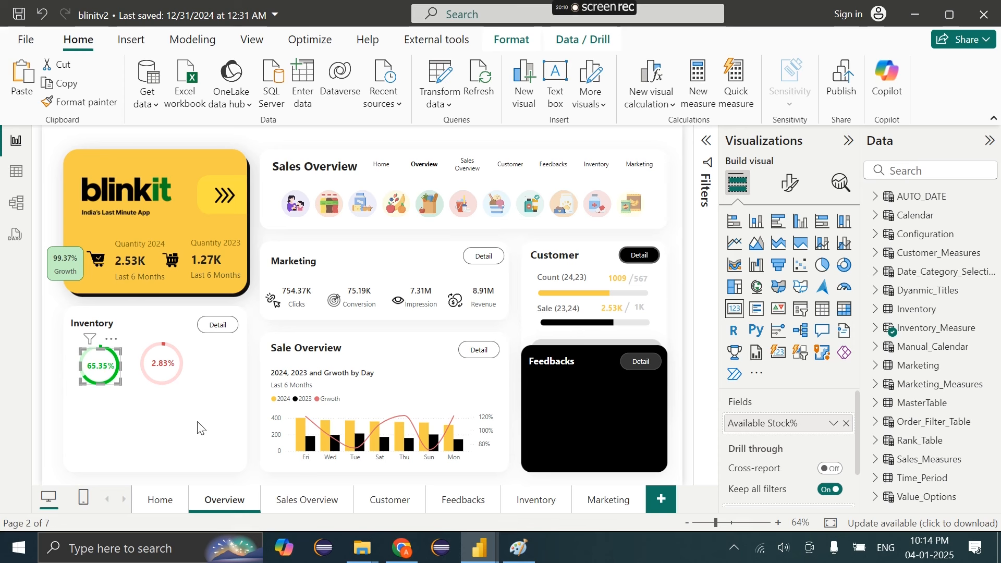
{"action": "left_click", "coordinate": [131, 39]}
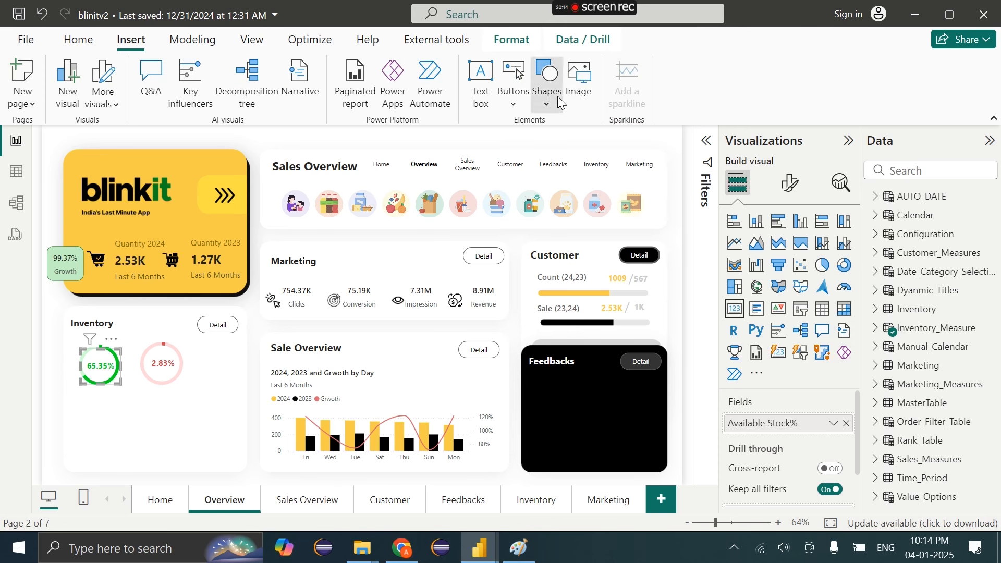
{"action": "left_click", "coordinate": [548, 83]}
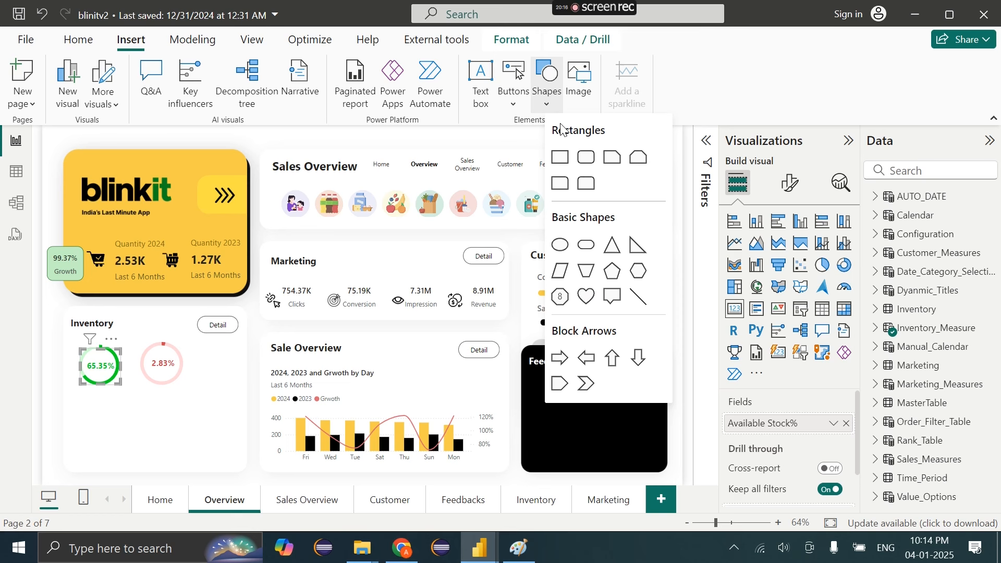
{"action": "left_click", "coordinate": [295, 351]}
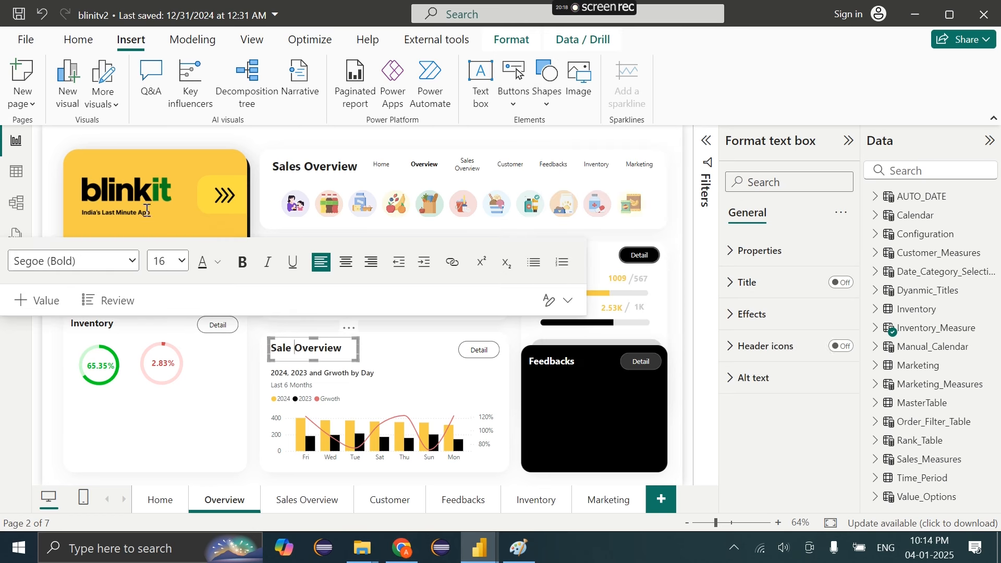
{"action": "left_click", "coordinate": [61, 43]}
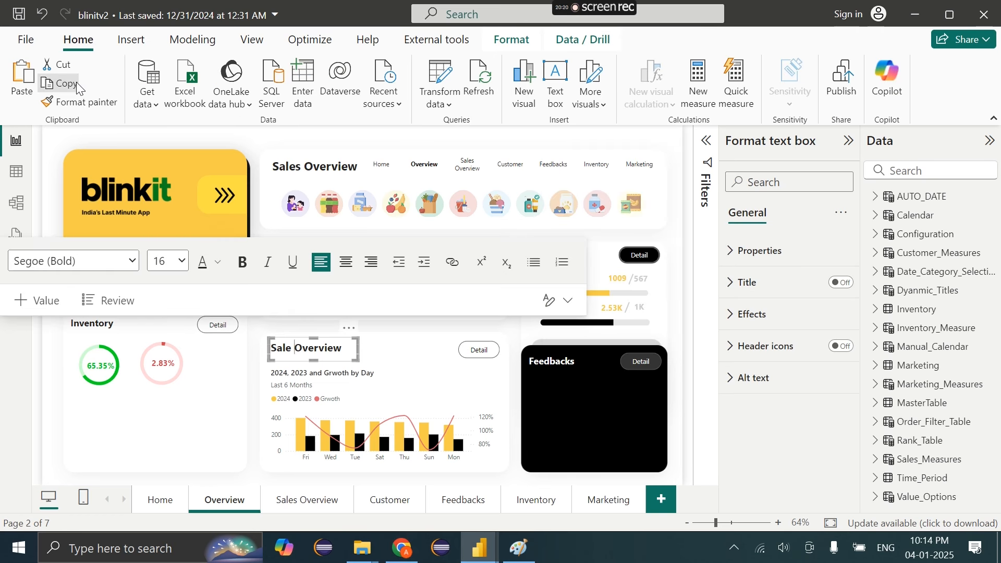
{"action": "left_click", "coordinate": [26, 86]}
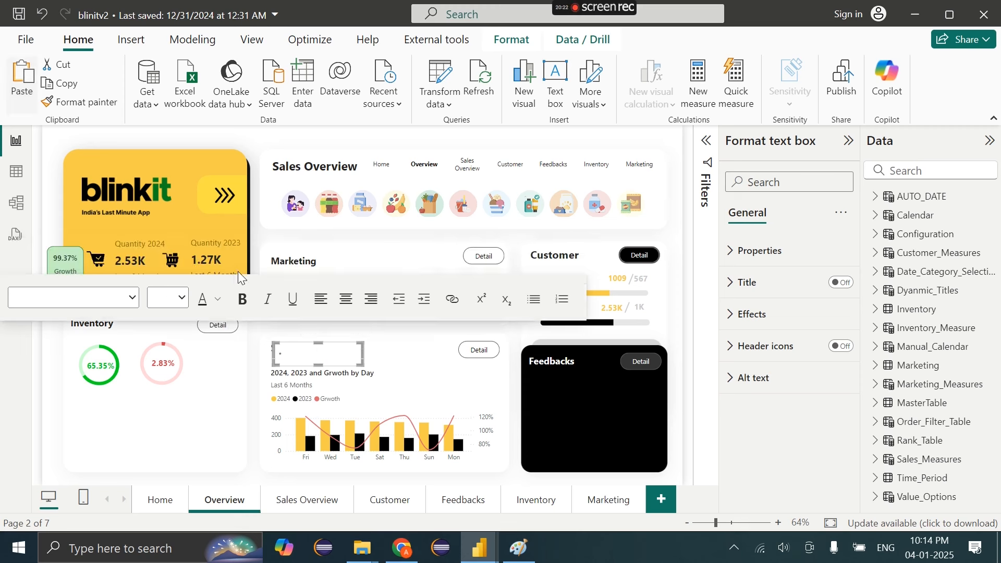
{"action": "left_click_drag", "start_coordinate": [340, 355], "coordinate": [259, 361]}
Replace the copied text box's wording with 'Available Stock%'
{"action": "left_click", "coordinate": [259, 360]}
{"action": "key", "text": "ctrl+a"}
{"action": "key", "text": "Delete"}
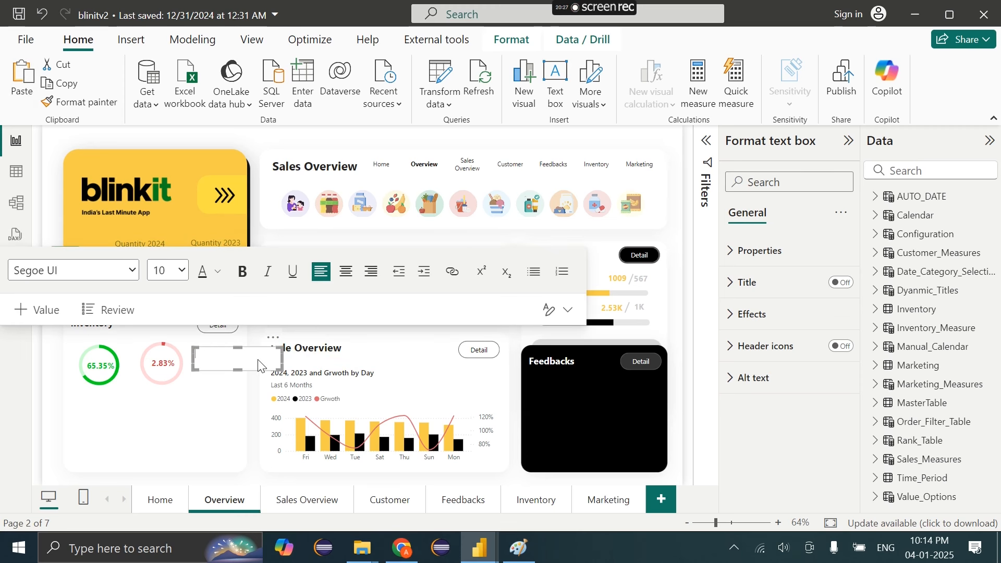
{"action": "type", "text": "Avai"}
{"action": "left_click", "coordinate": [277, 328]}
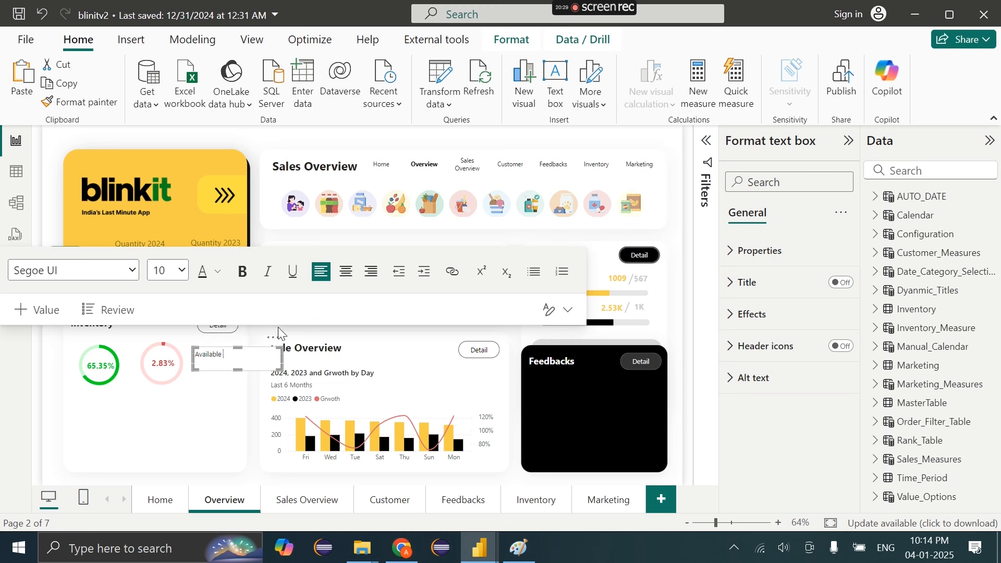
{"action": "type", "text": "Stock%"}
Colour the Available Stock% text green, #009C0D
{"action": "key", "text": "ctrl+a"}
{"action": "left_click", "coordinate": [178, 277]}
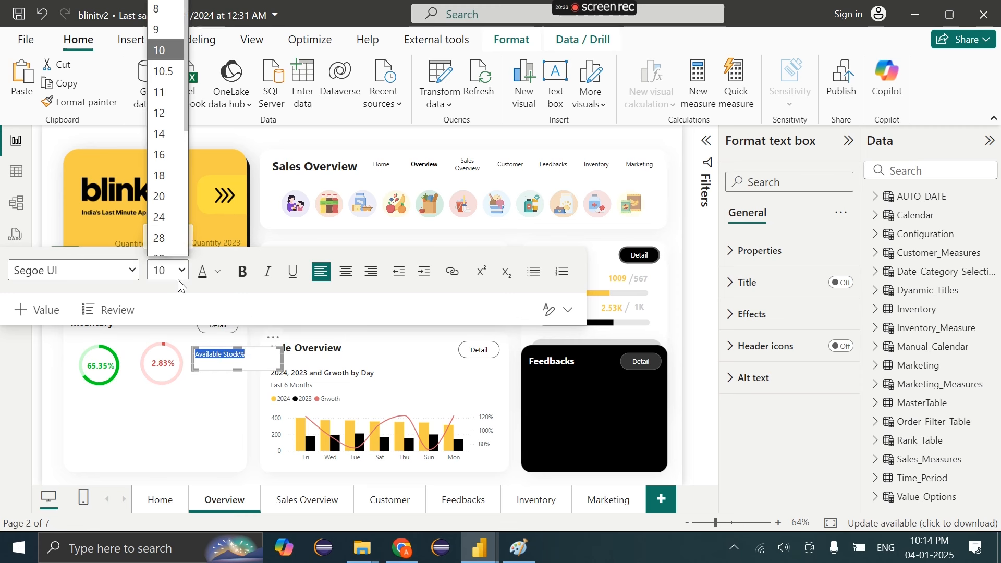
{"action": "left_click", "coordinate": [218, 270]}
{"action": "left_click", "coordinate": [219, 270]}
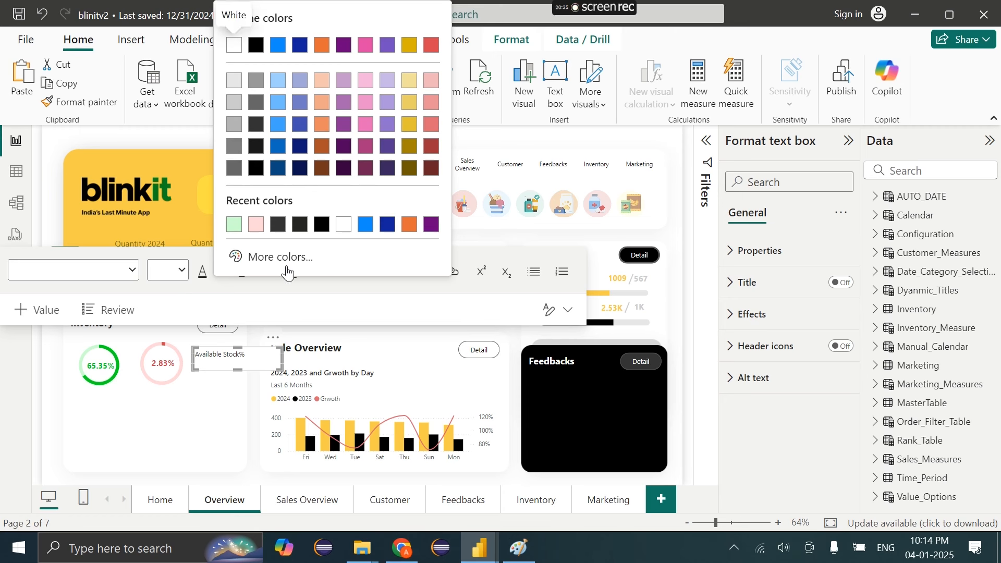
{"action": "left_click", "coordinate": [286, 269]}
{"action": "left_click", "coordinate": [301, 206]}
{"action": "left_click", "coordinate": [421, 80]}
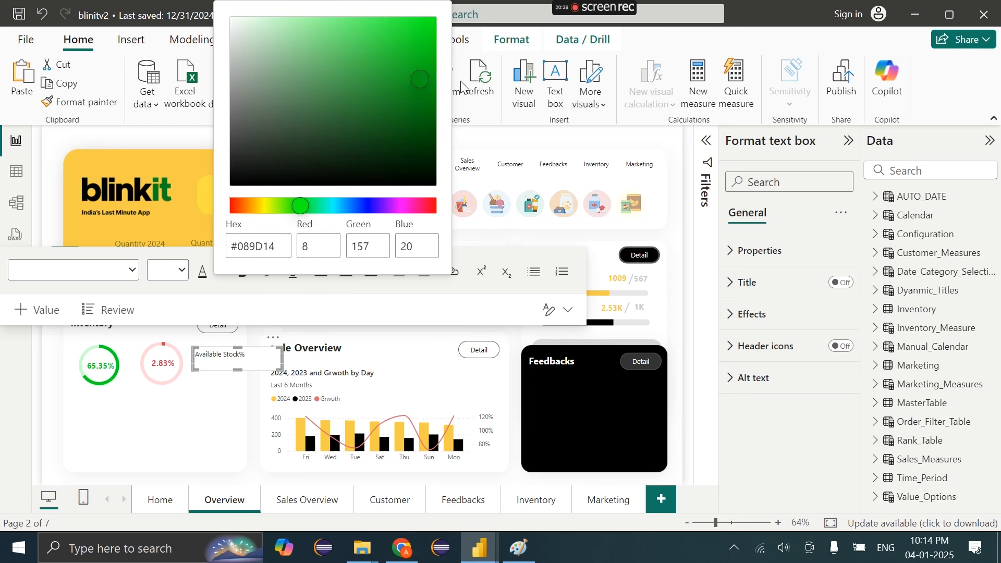
{"action": "left_click_drag", "start_coordinate": [461, 82], "coordinate": [462, 81]}
{"action": "left_click", "coordinate": [134, 275]}
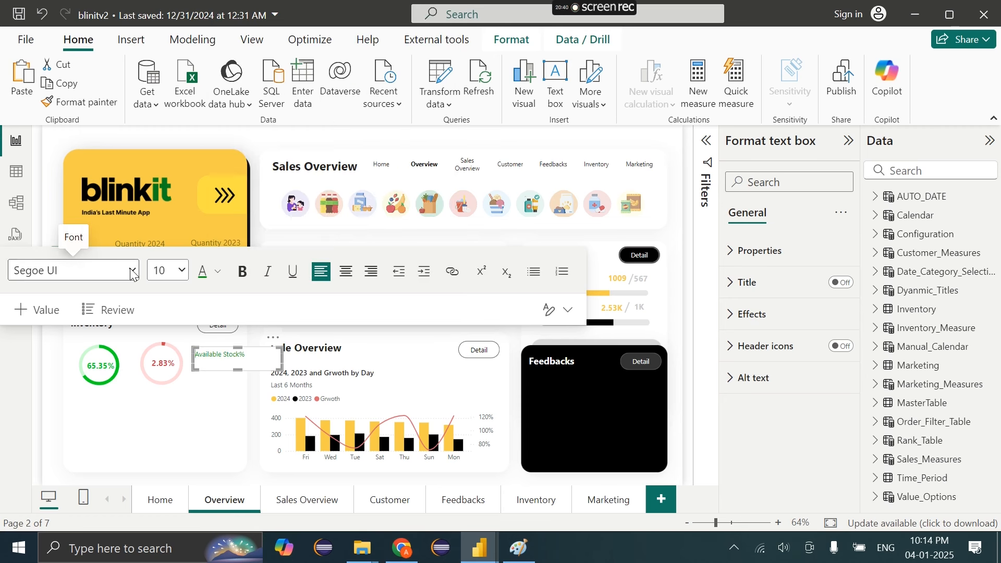
Set the Available Stock% label's font to Segoe (Bold) and copy the finished label
{"action": "left_click", "coordinate": [73, 270]}
{"action": "scroll", "coordinate": [96, 223], "scroll_direction": "down", "scroll_amount": 1}
{"action": "left_click", "coordinate": [89, 206]}
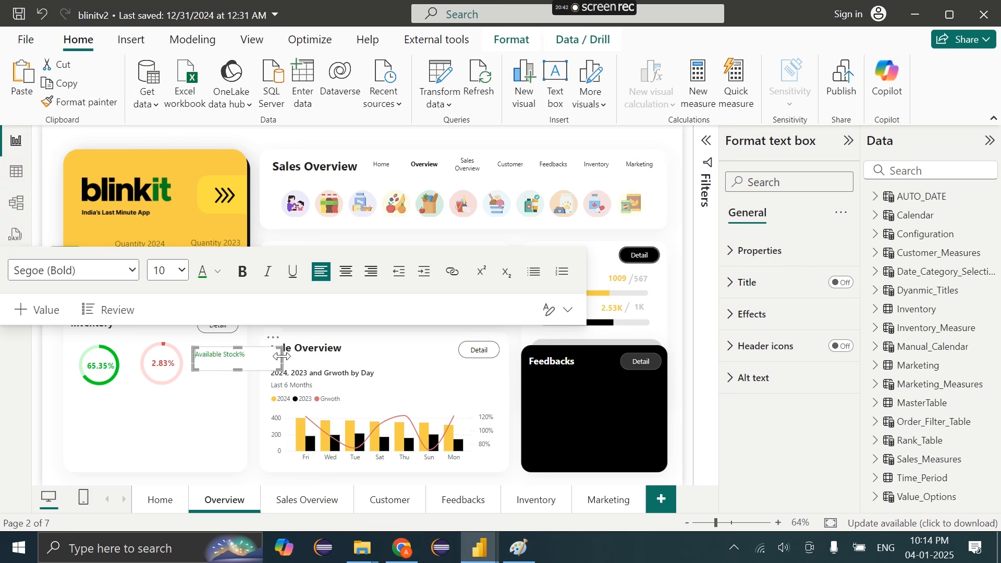
{"action": "left_click", "coordinate": [234, 355]}
{"action": "triple_click", "coordinate": [234, 355]}
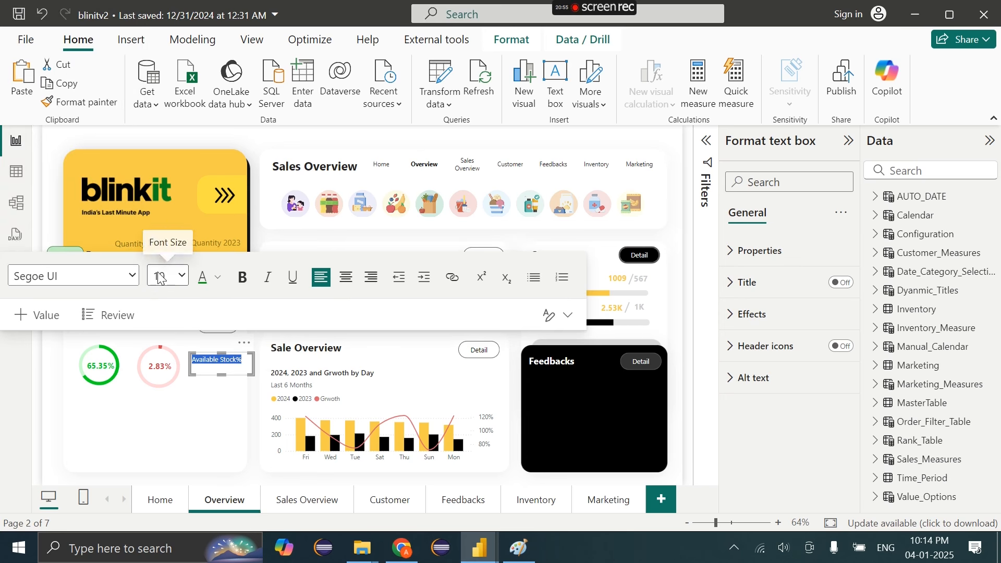
{"action": "left_click", "coordinate": [73, 275]}
{"action": "scroll", "coordinate": [106, 230], "scroll_direction": "down", "scroll_amount": 2}
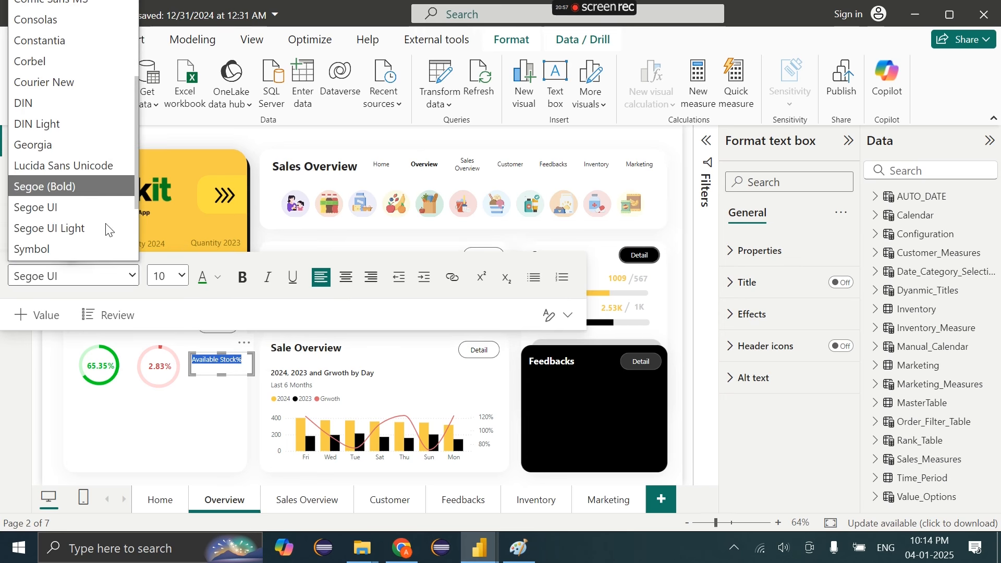
{"action": "left_click", "coordinate": [86, 185]}
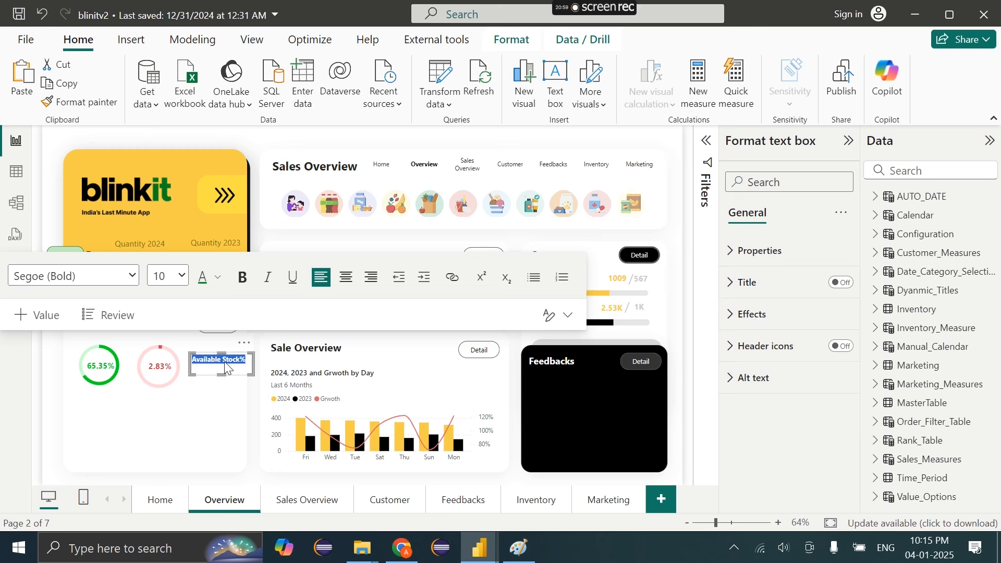
{"action": "left_click", "coordinate": [117, 132]}
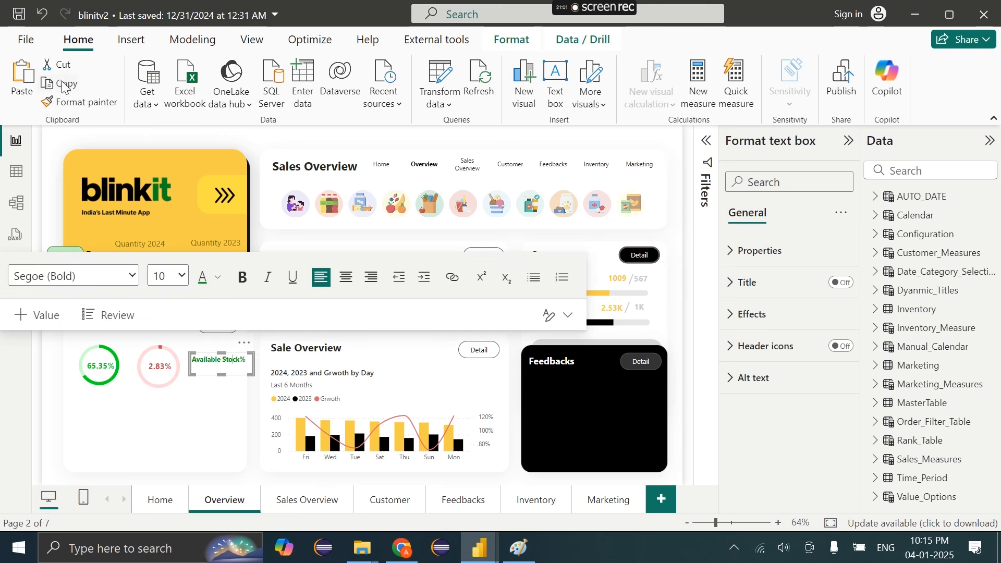
{"action": "left_click", "coordinate": [63, 86]}
Paste a duplicate label below Available Stock% and turn off its background
{"action": "left_click", "coordinate": [35, 80]}
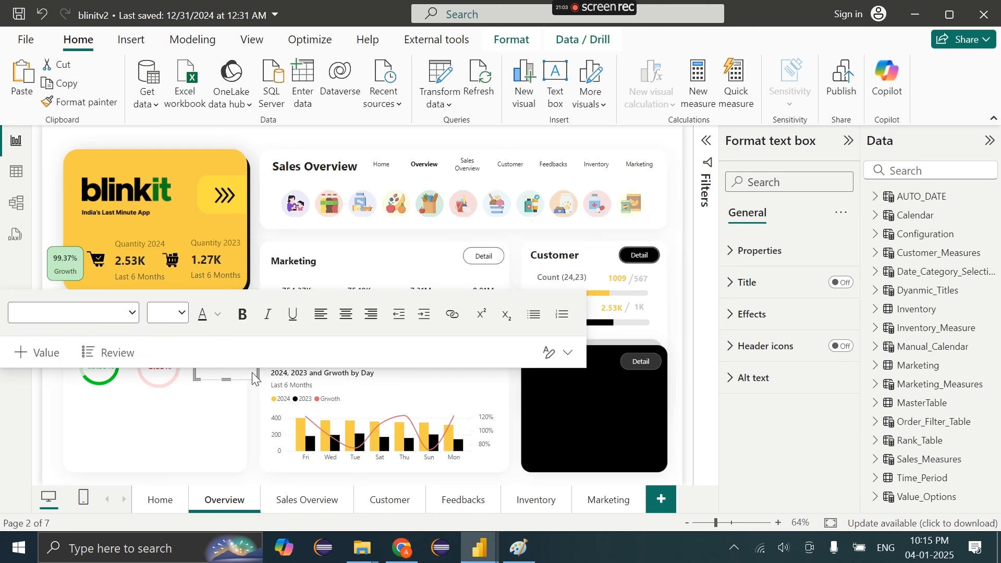
{"action": "left_click_drag", "start_coordinate": [254, 355], "coordinate": [248, 364]}
{"action": "left_click", "coordinate": [777, 318]}
{"action": "left_click", "coordinate": [835, 352]}
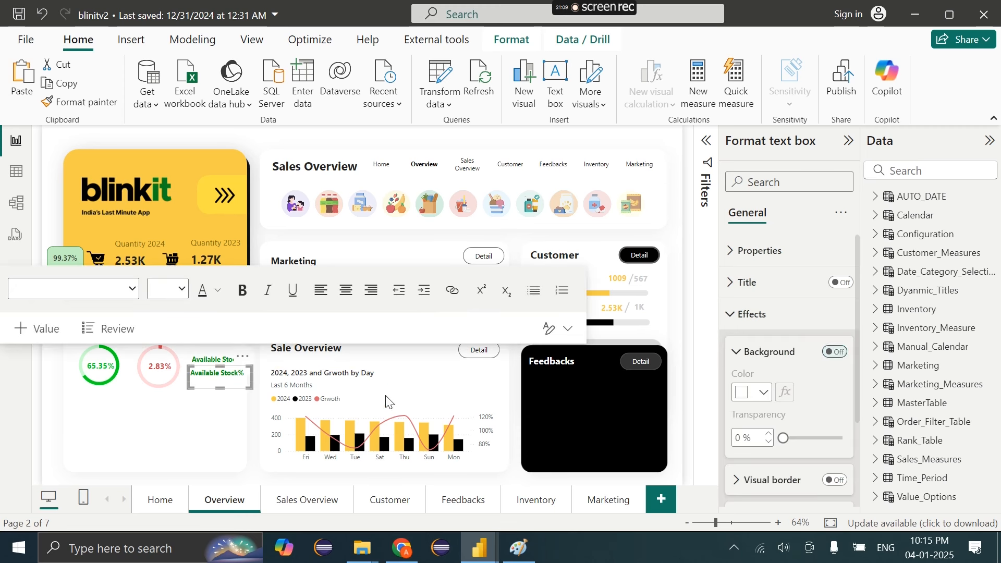
Change the duplicate's text to 'Damaged Stock%' in red
{"action": "left_click", "coordinate": [239, 380]}
{"action": "key", "text": "ctrl+a"}
{"action": "key", "text": "BackSpace"}
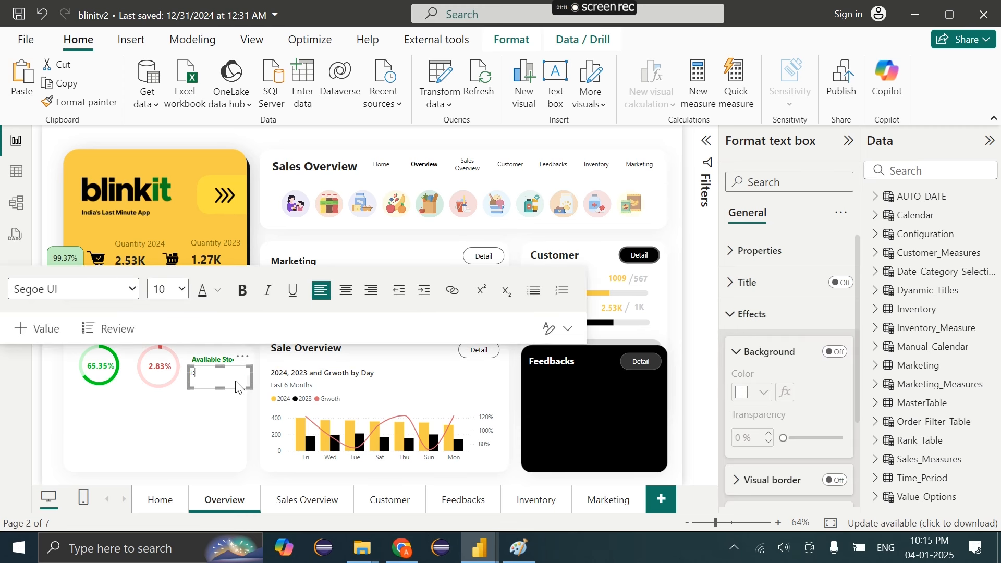
{"action": "type", "text": "Damaged Stock%"}
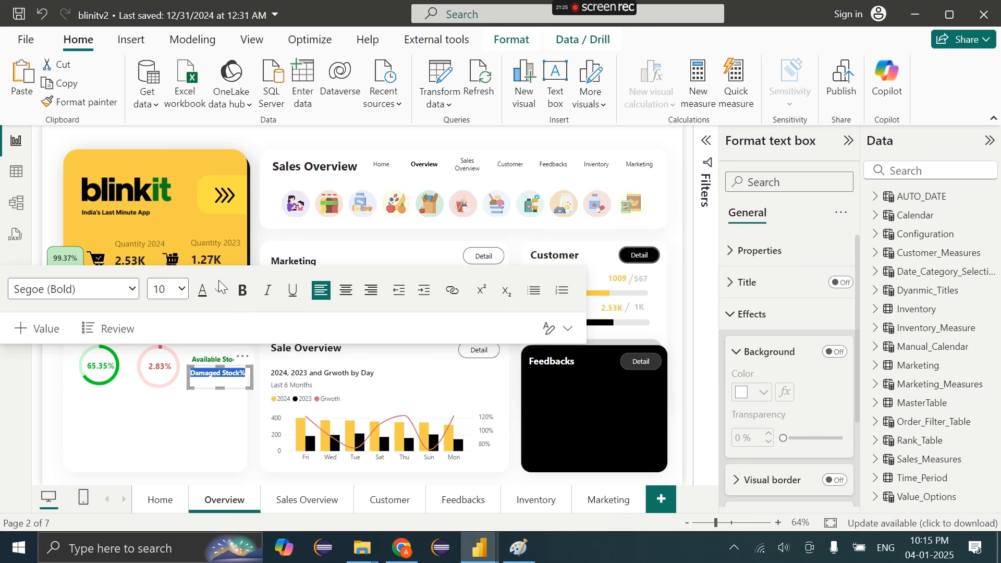
{"action": "left_click", "coordinate": [218, 284]}
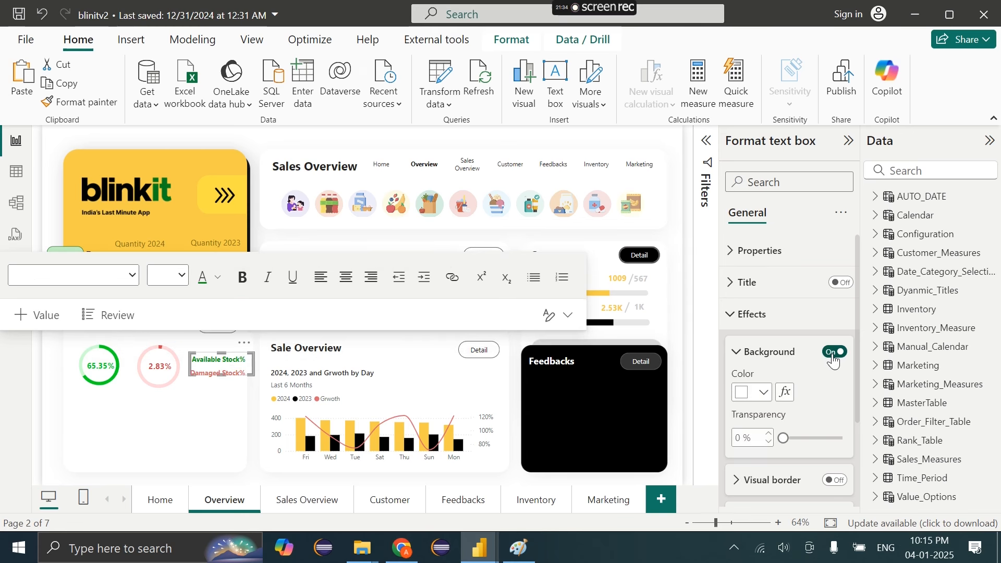
{"action": "left_click", "coordinate": [834, 354]}
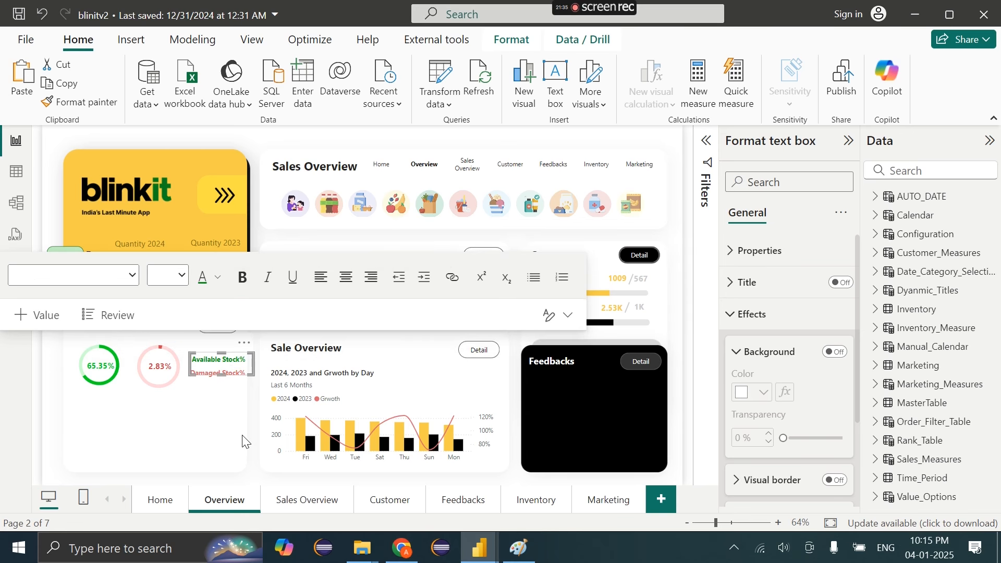
{"action": "left_click", "coordinate": [235, 438]}
Nudge the three Inventory card visuals slightly left and up together
{"action": "left_click_drag", "start_coordinate": [53, 325], "coordinate": [264, 410]}
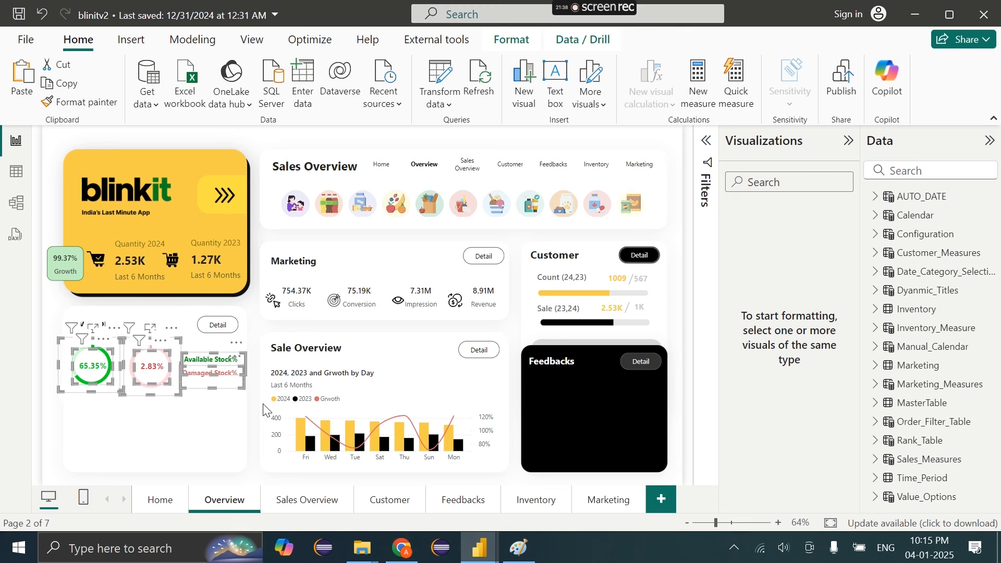
{"action": "key", "text": "Left"}
{"action": "key", "text": "Left"}
{"action": "key", "text": "Left"}
{"action": "key", "text": "Left"}
{"action": "key", "text": "Left"}
{"action": "key", "text": "Up"}
{"action": "key", "text": "Up"}
{"action": "key", "text": "Up"}
{"action": "key", "text": "Up"}
{"action": "key", "text": "Up"}
{"action": "key", "text": "Up"}
{"action": "key", "text": "Up"}
{"action": "key", "text": "Up"}
{"action": "key", "text": "Up"}
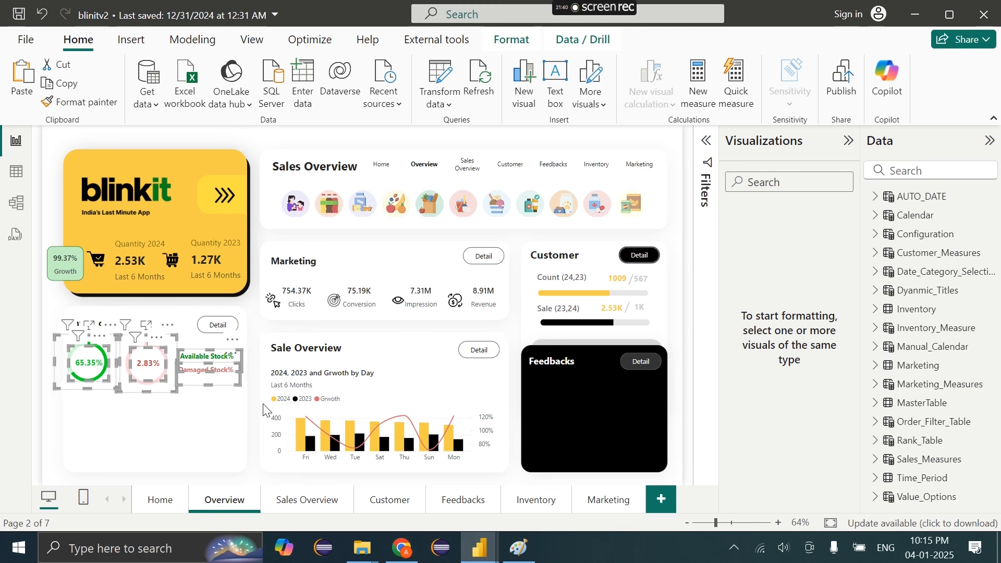
{"action": "key", "text": "Up"}
{"action": "key", "text": "Up"}
{"action": "key", "text": "Up"}
{"action": "key", "text": "Up"}
Copy the Stock Information line chart from the Inventory page into Overview's Inventory card, resized to fit
{"action": "left_click", "coordinate": [233, 410]}
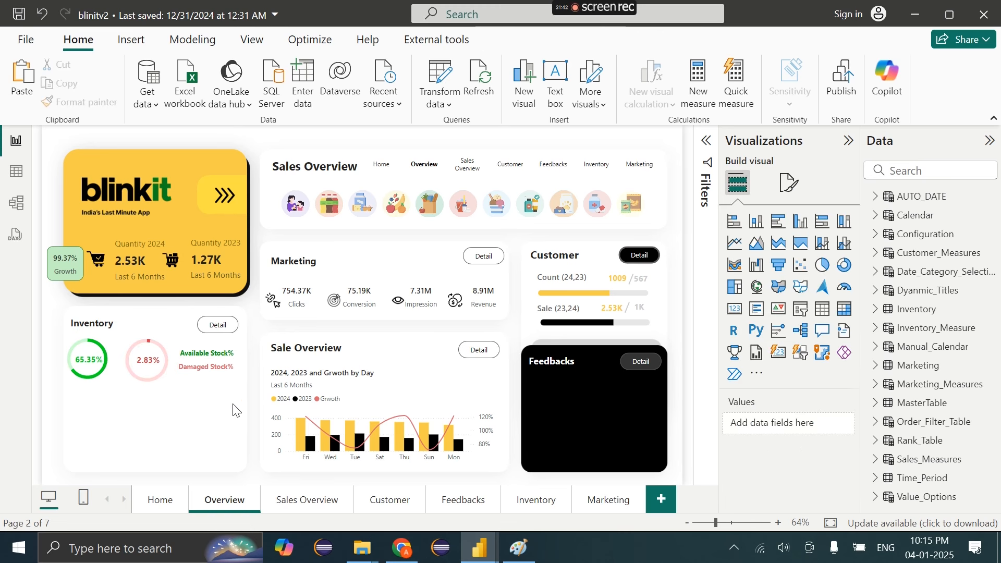
{"action": "left_click", "coordinate": [538, 502]}
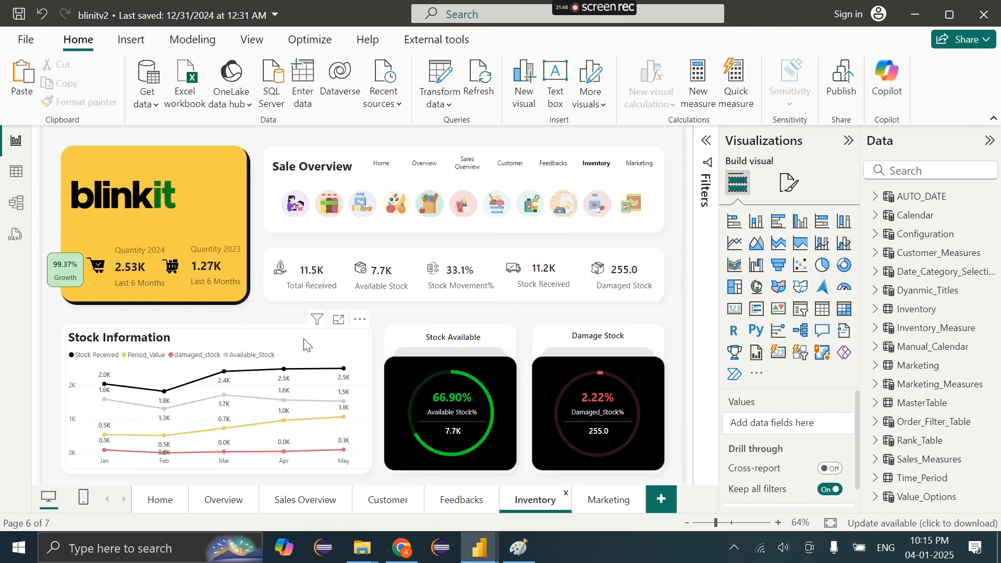
{"action": "left_click", "coordinate": [304, 345]}
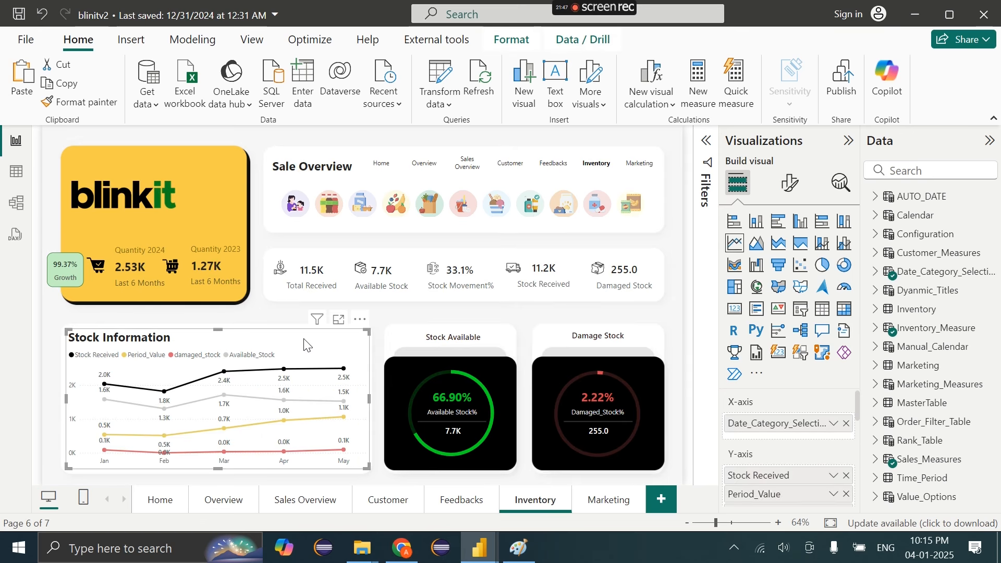
{"action": "left_click", "coordinate": [231, 509]}
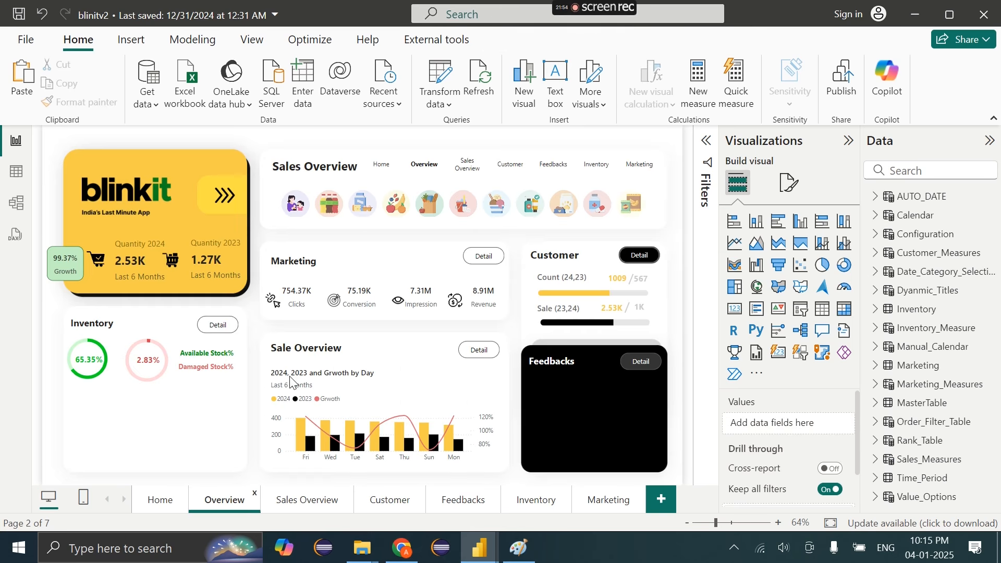
{"action": "key", "text": "ctrl+v"}
{"action": "left_click_drag", "start_coordinate": [367, 330], "coordinate": [234, 386]}
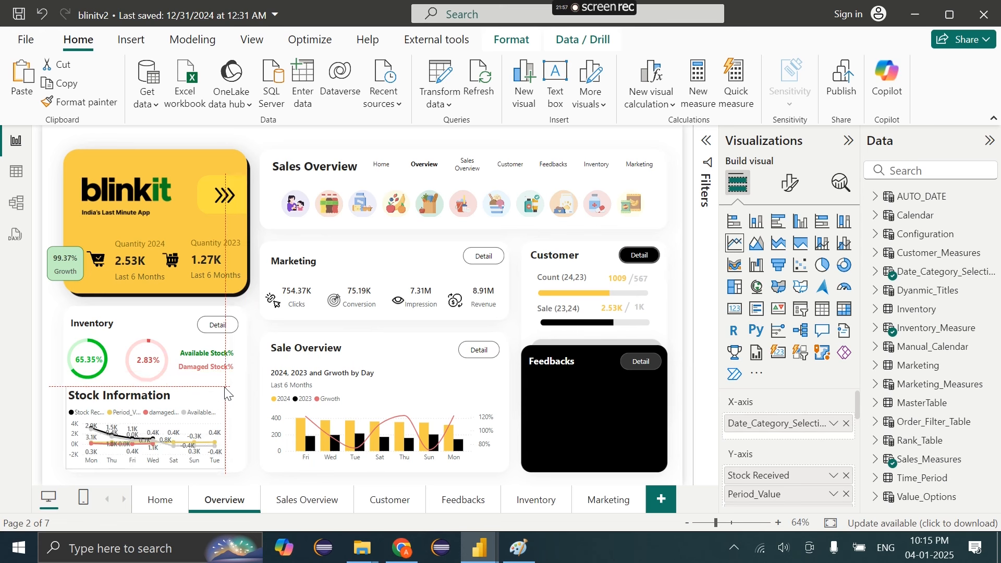
Turn off the pasted chart's data labels and title, then go to the Feedbacks page
{"action": "left_click", "coordinate": [798, 185]}
{"action": "scroll", "coordinate": [840, 425], "scroll_direction": "down", "scroll_amount": 3}
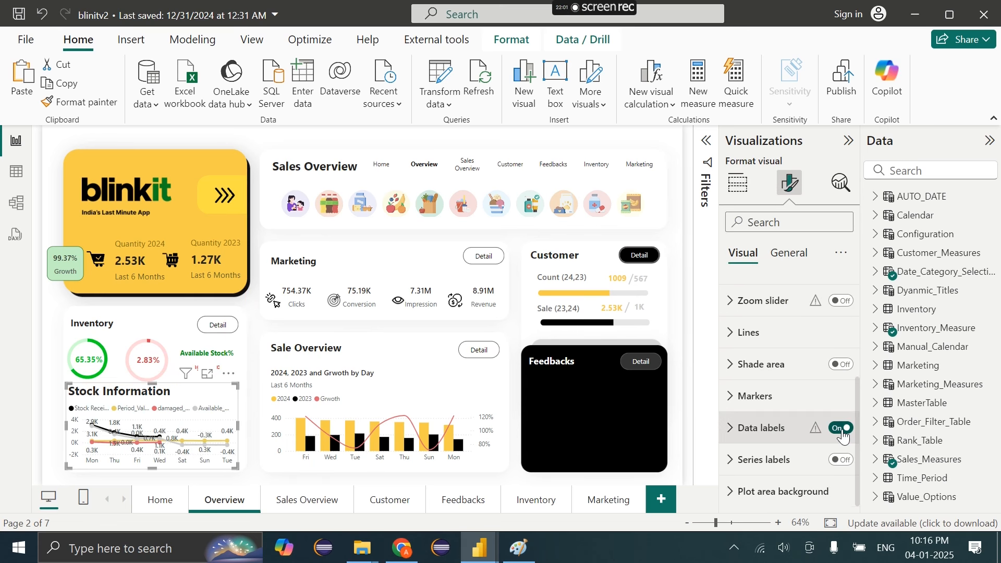
{"action": "left_click", "coordinate": [841, 427]}
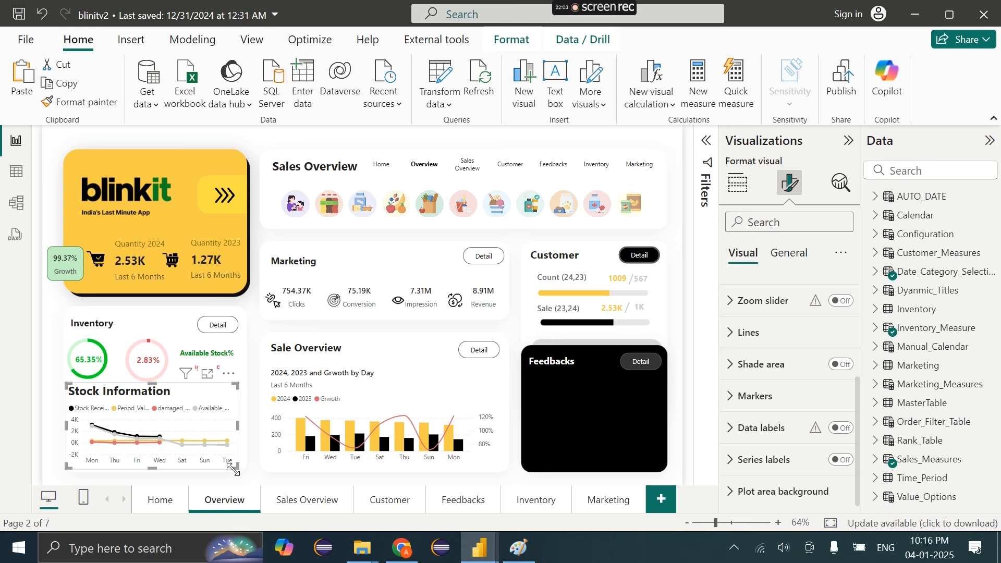
{"action": "left_click_drag", "start_coordinate": [236, 468], "coordinate": [243, 466]}
{"action": "left_click", "coordinate": [790, 254]}
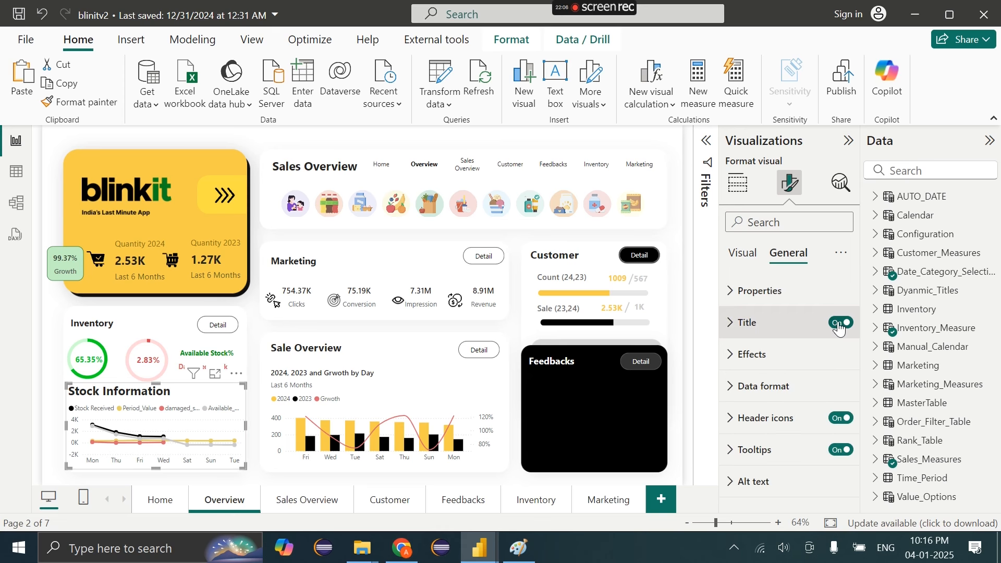
{"action": "left_click", "coordinate": [841, 322]}
{"action": "left_click", "coordinate": [423, 466]}
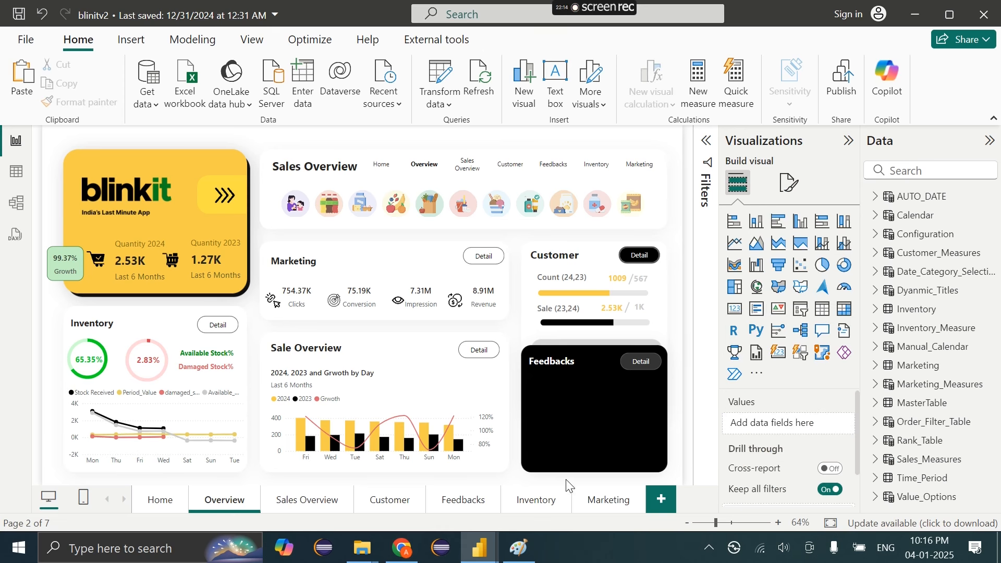
{"action": "left_click", "coordinate": [459, 501]}
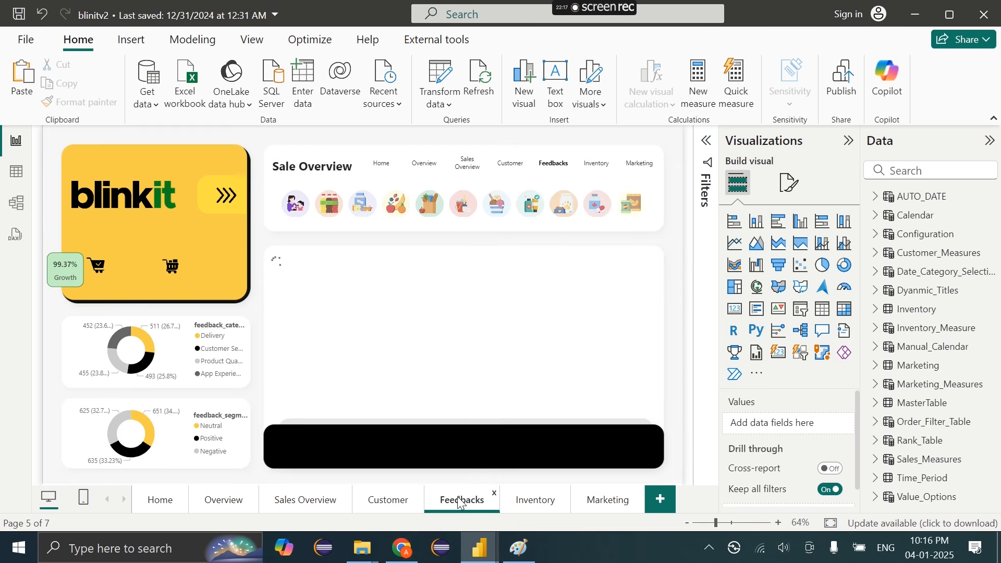
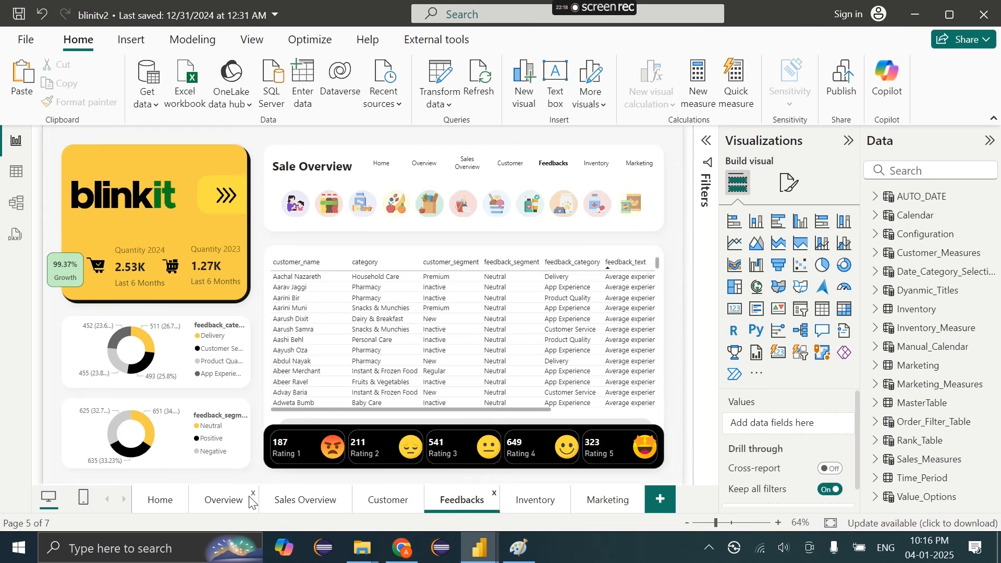
On the Overview page, add a customer_name slicer stretched across the Feedbacks card
{"action": "left_click", "coordinate": [222, 501]}
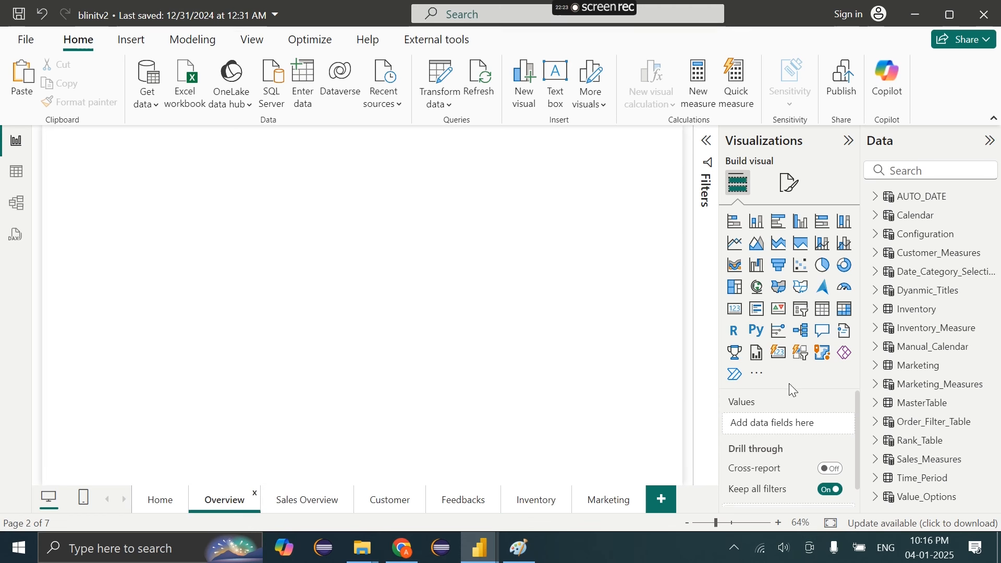
{"action": "left_click", "coordinate": [806, 356]}
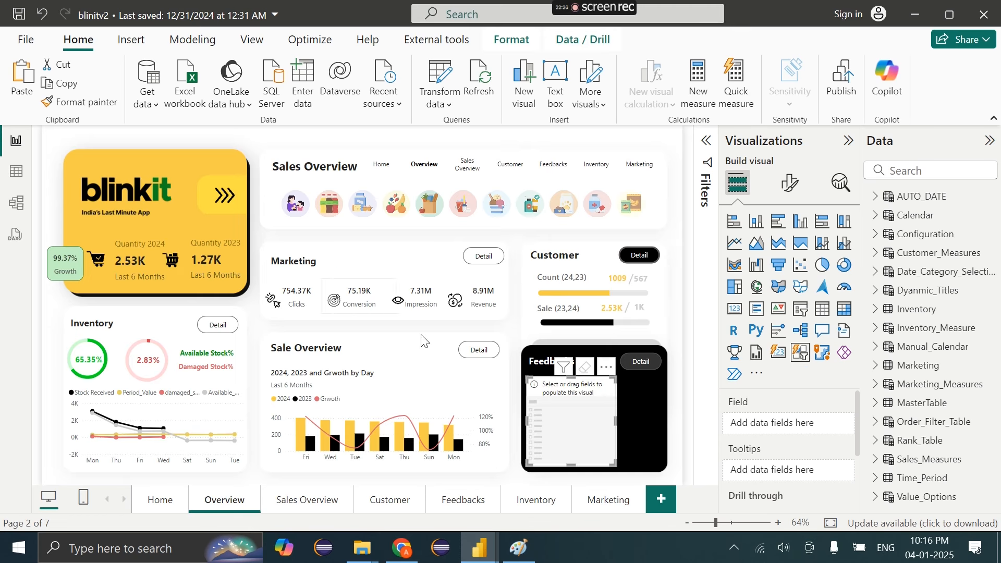
{"action": "left_click_drag", "start_coordinate": [617, 380], "coordinate": [662, 382]}
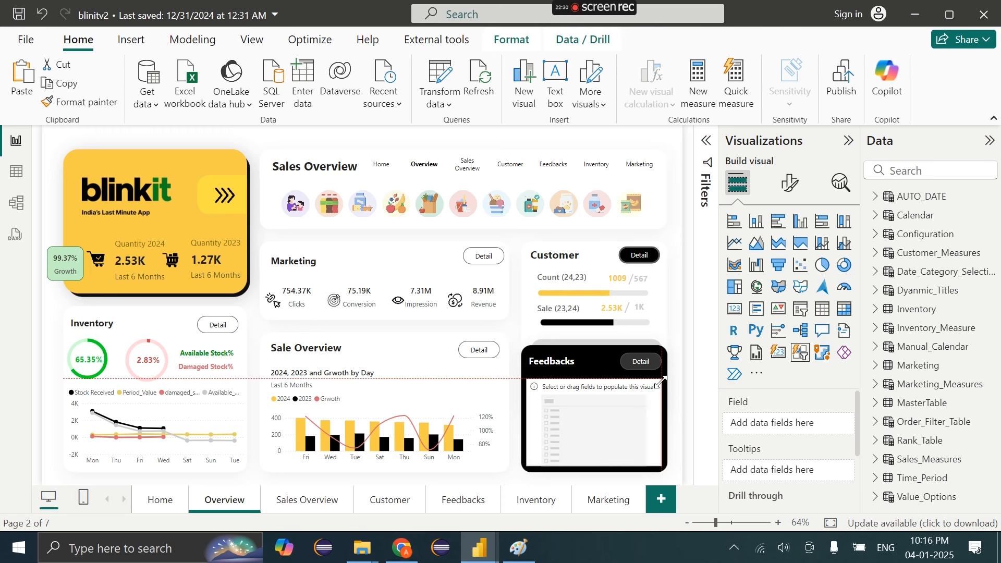
{"action": "left_click", "coordinate": [936, 176]}
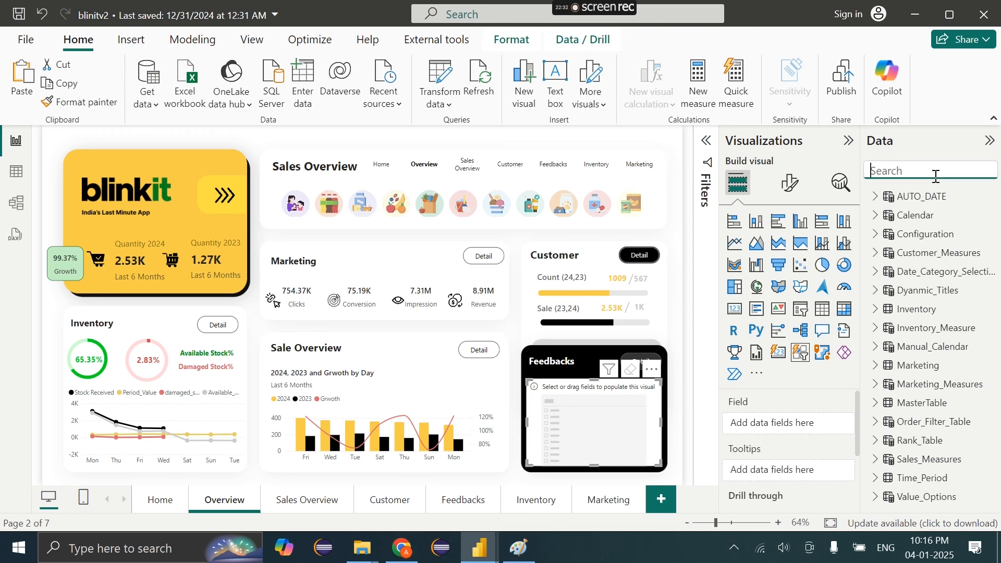
{"action": "type", "text": "master"}
{"action": "left_click_drag", "start_coordinate": [911, 220], "coordinate": [749, 423]}
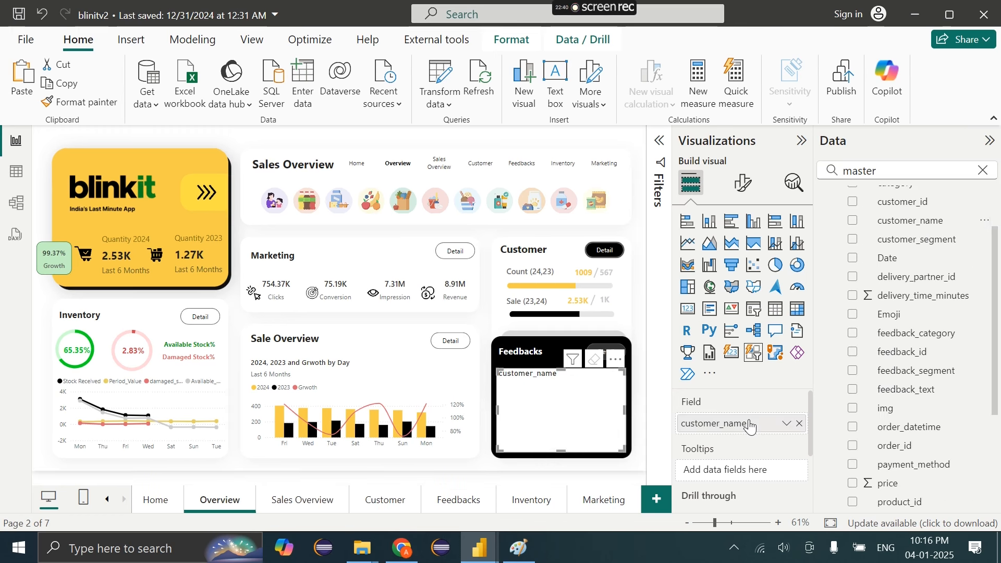
Lay the slicer out as one column with its title off and 3 rows
{"action": "left_click", "coordinate": [744, 184]}
{"action": "left_click", "coordinate": [730, 353]}
{"action": "scroll", "coordinate": [730, 397], "scroll_direction": "down", "scroll_amount": 3}
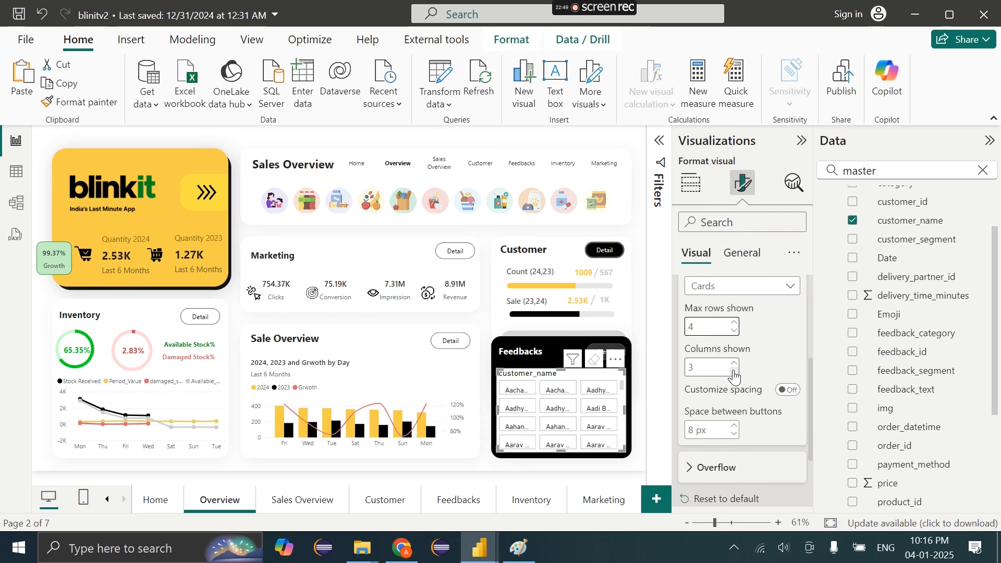
{"action": "scroll", "coordinate": [735, 365], "scroll_direction": "up", "scroll_amount": 3}
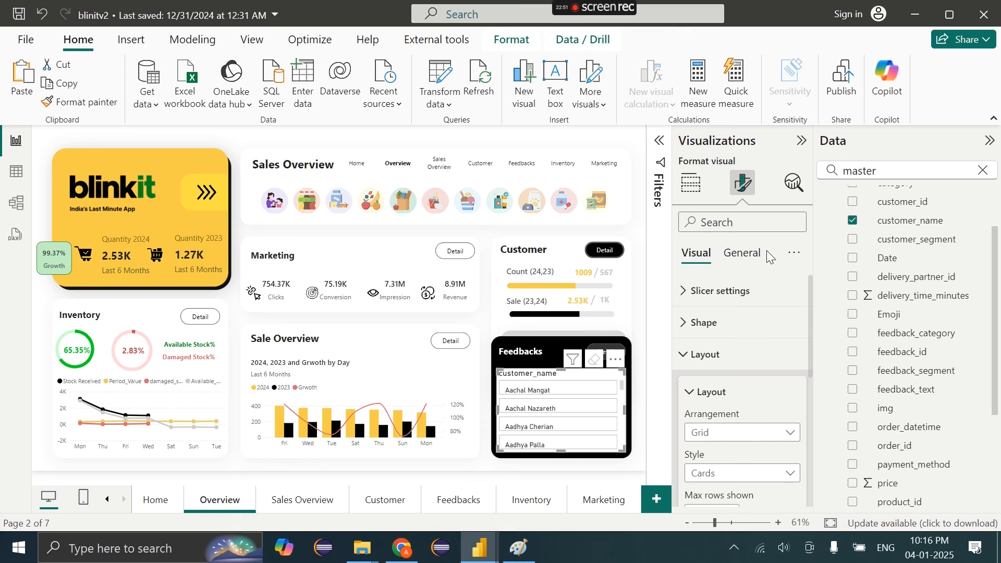
{"action": "left_click", "coordinate": [751, 254]}
{"action": "left_click", "coordinate": [794, 323]}
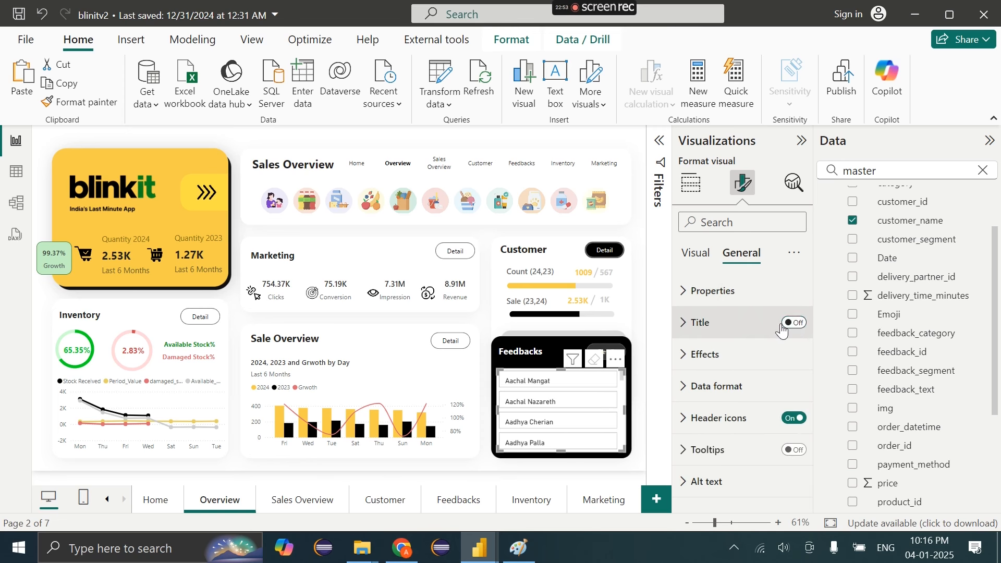
{"action": "left_click", "coordinate": [696, 253]}
{"action": "scroll", "coordinate": [740, 343], "scroll_direction": "down", "scroll_amount": 3}
{"action": "left_click", "coordinate": [735, 308]}
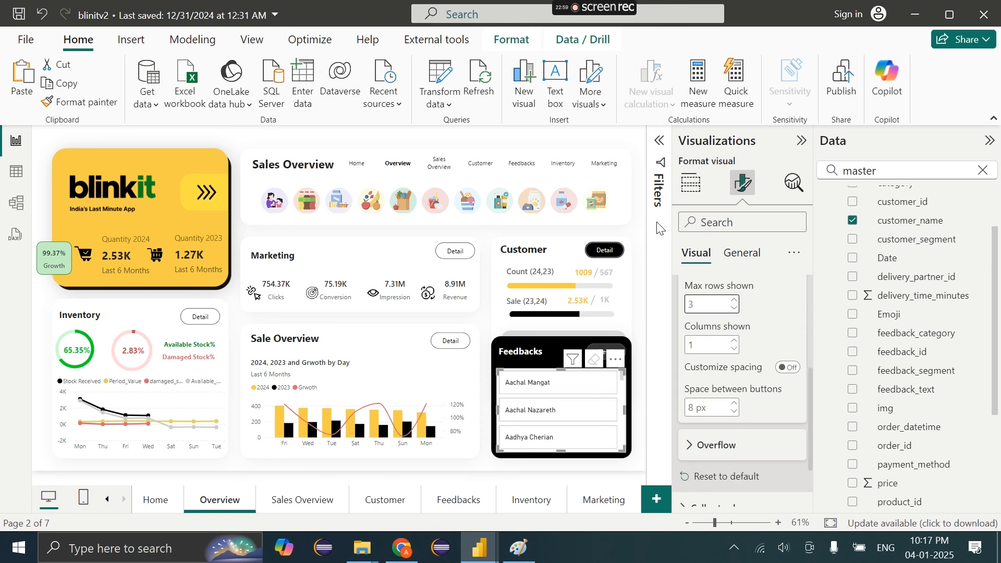
Turn off the Feedbacks slicer's background under Effects
{"action": "left_click", "coordinate": [656, 150]}
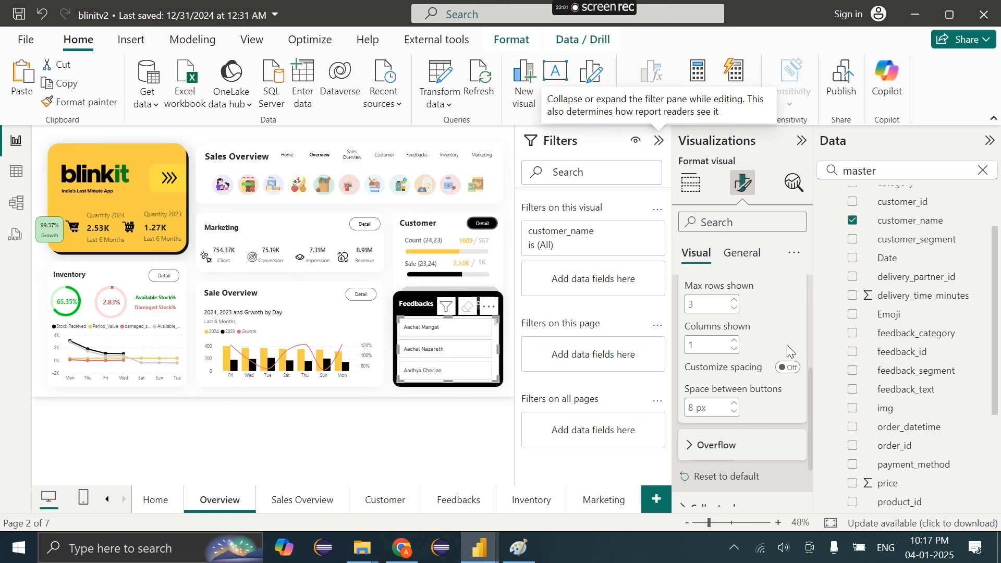
{"action": "left_click", "coordinate": [657, 149]}
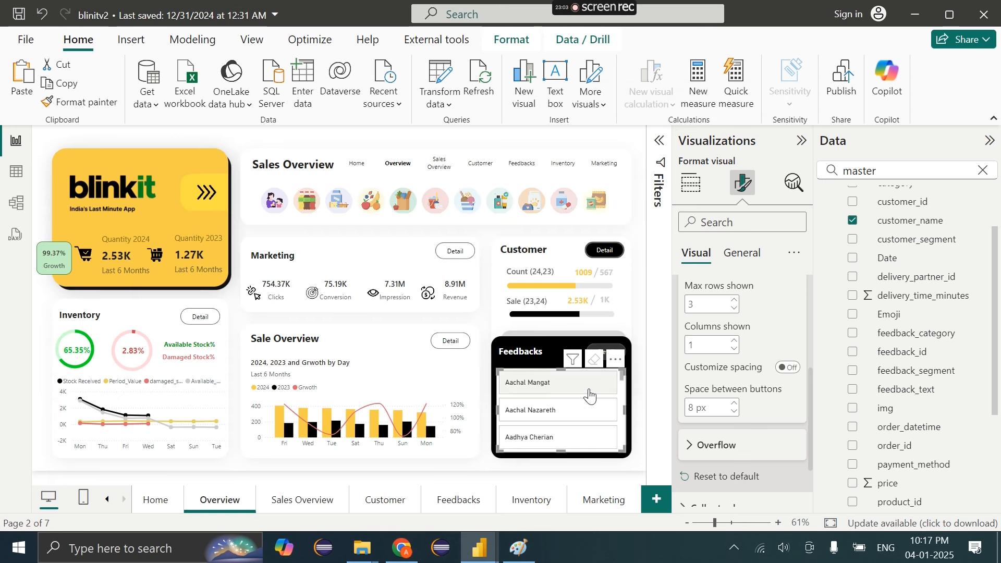
{"action": "left_click", "coordinate": [741, 264]}
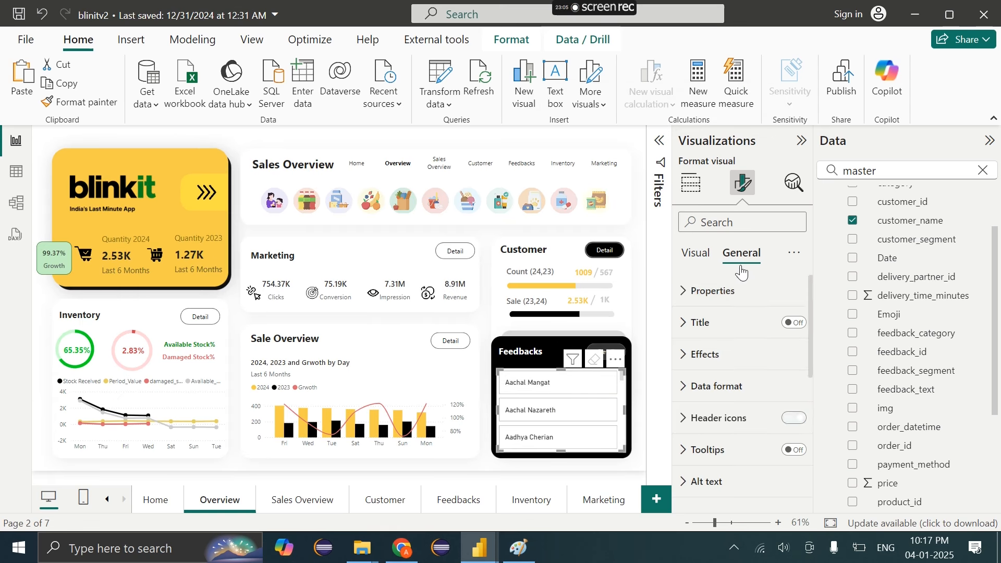
{"action": "left_click", "coordinate": [747, 360]}
{"action": "left_click", "coordinate": [791, 342]}
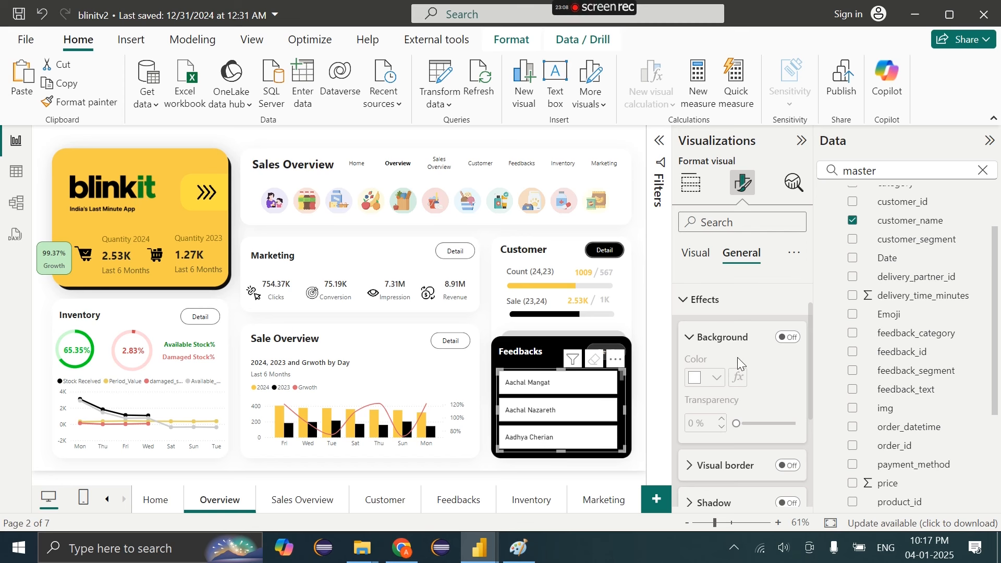
{"action": "left_click", "coordinate": [697, 254]}
Fill the slicer buttons with black
{"action": "scroll", "coordinate": [735, 459], "scroll_direction": "down", "scroll_amount": 5}
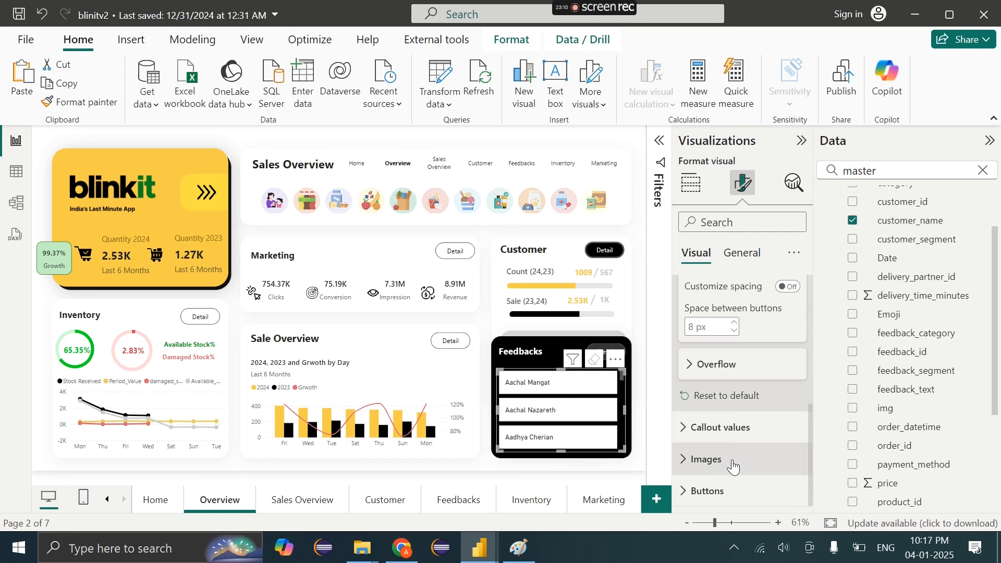
{"action": "left_click", "coordinate": [722, 488]}
{"action": "scroll", "coordinate": [723, 480], "scroll_direction": "down", "scroll_amount": 4}
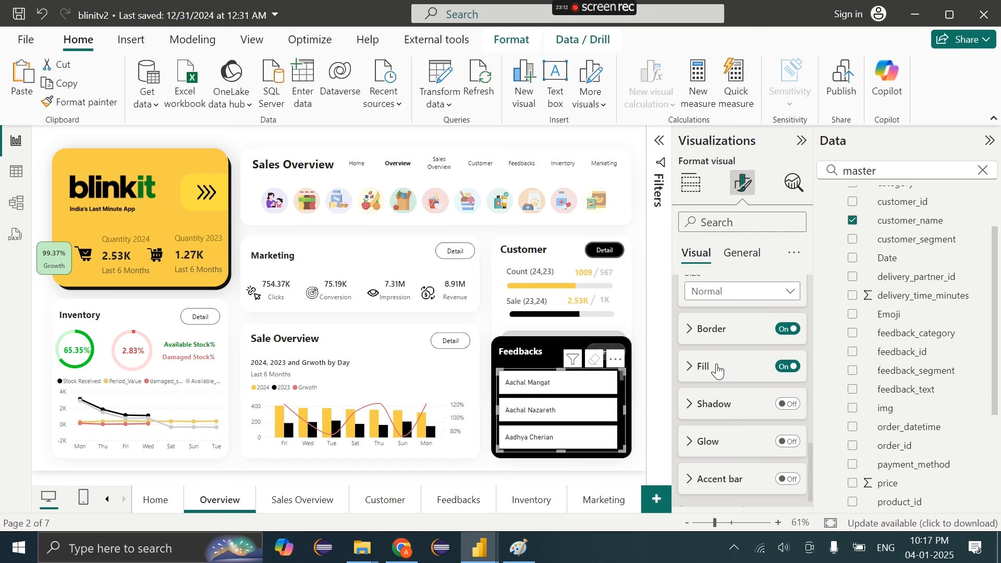
{"action": "scroll", "coordinate": [718, 369], "scroll_direction": "up", "scroll_amount": 10}
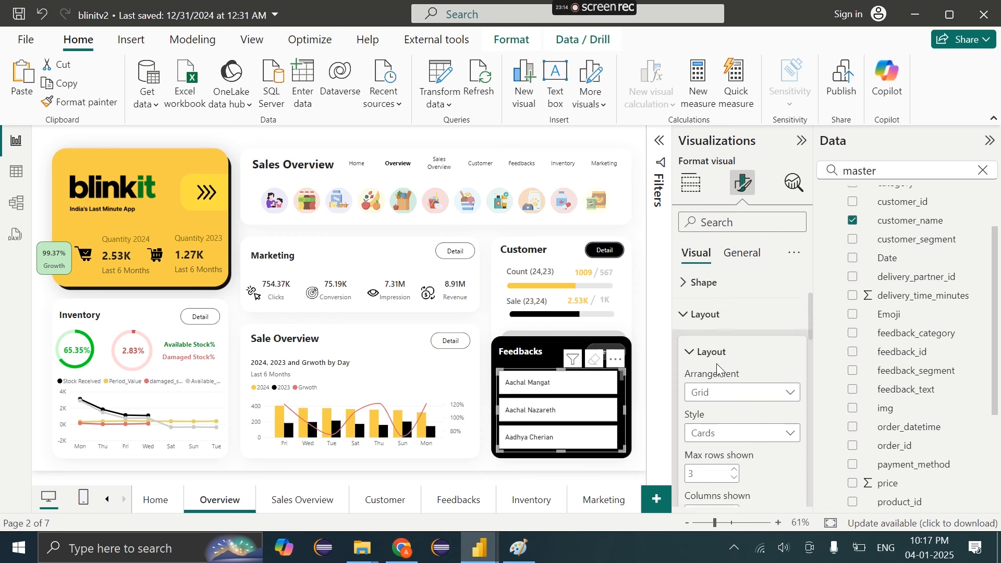
{"action": "scroll", "coordinate": [717, 364], "scroll_direction": "up", "scroll_amount": 1}
{"action": "scroll", "coordinate": [715, 355], "scroll_direction": "down", "scroll_amount": 8}
{"action": "scroll", "coordinate": [709, 318], "scroll_direction": "up", "scroll_amount": 2}
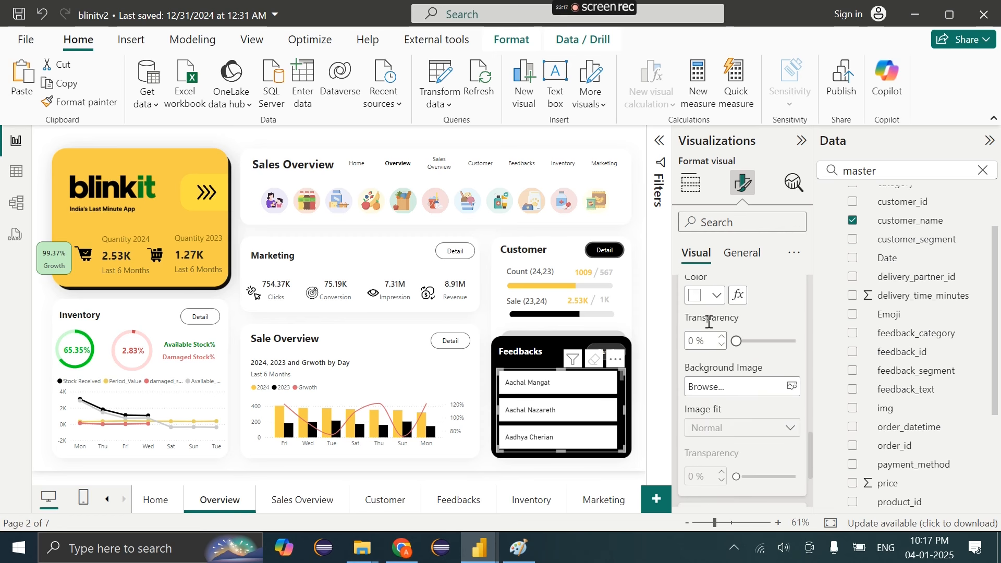
{"action": "left_click", "coordinate": [714, 289]}
{"action": "left_click", "coordinate": [725, 127]}
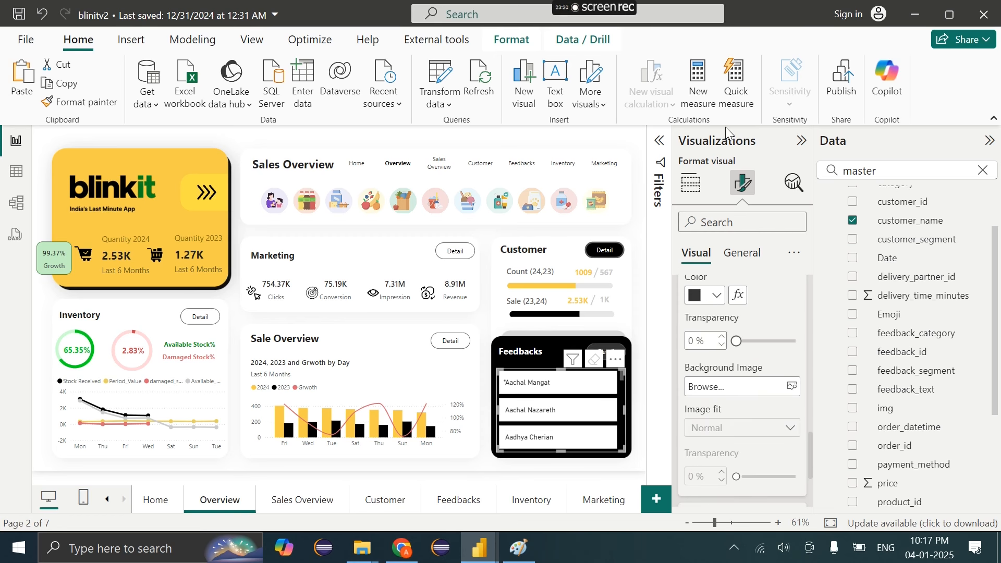
Make the buttons rounded rectangles with 12 px corner rounding
{"action": "scroll", "coordinate": [733, 352], "scroll_direction": "up", "scroll_amount": 6}
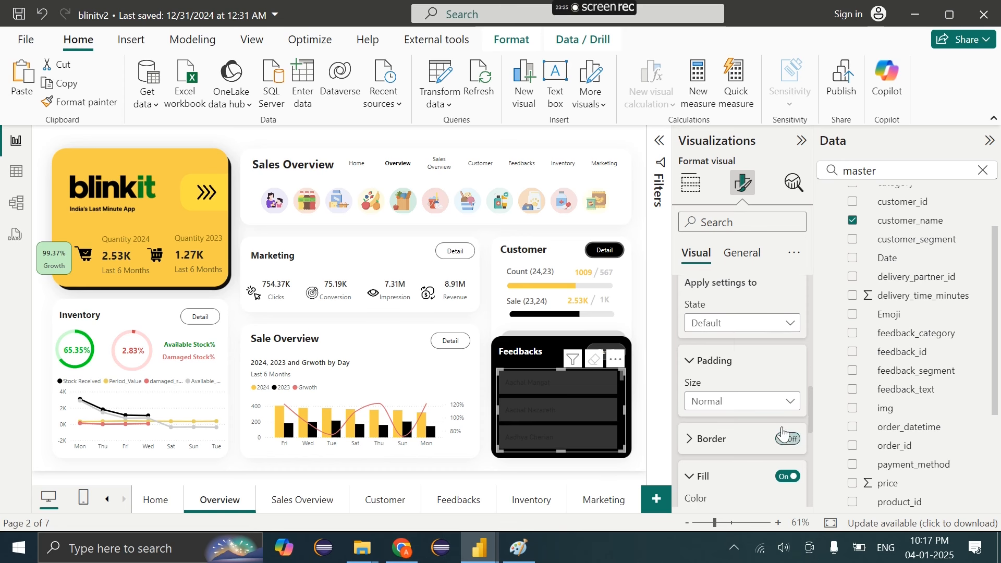
{"action": "left_click", "coordinate": [728, 321]}
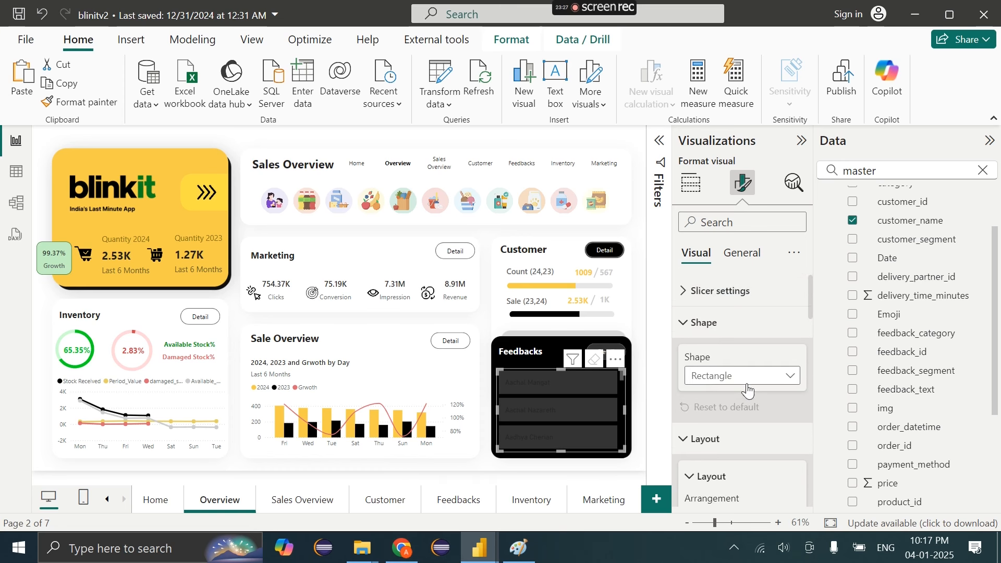
{"action": "left_click", "coordinate": [722, 377]}
{"action": "left_click", "coordinate": [733, 412]}
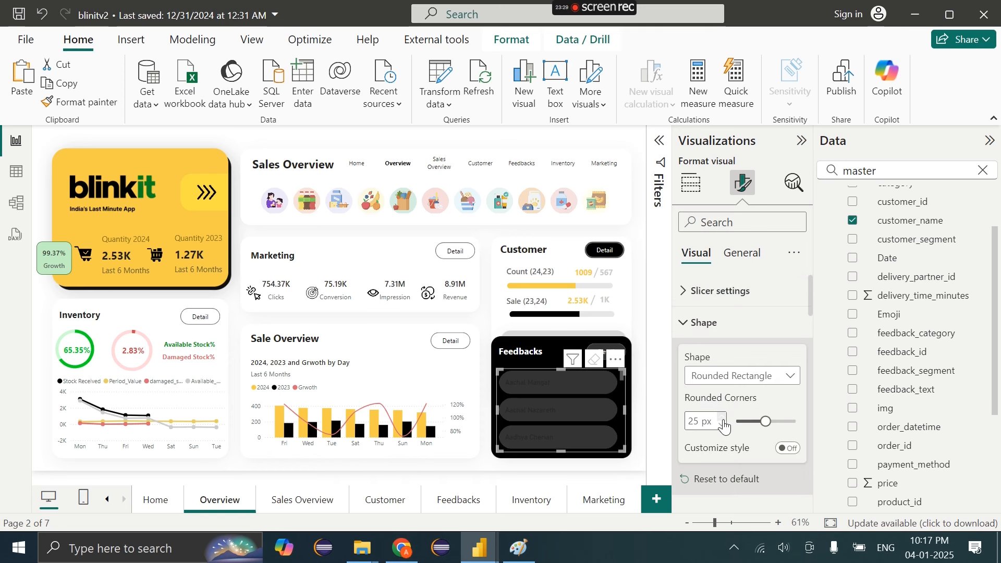
{"action": "left_click", "coordinate": [751, 421]}
Set the customer name text colour to white after trying gold
{"action": "scroll", "coordinate": [734, 461], "scroll_direction": "down", "scroll_amount": 2}
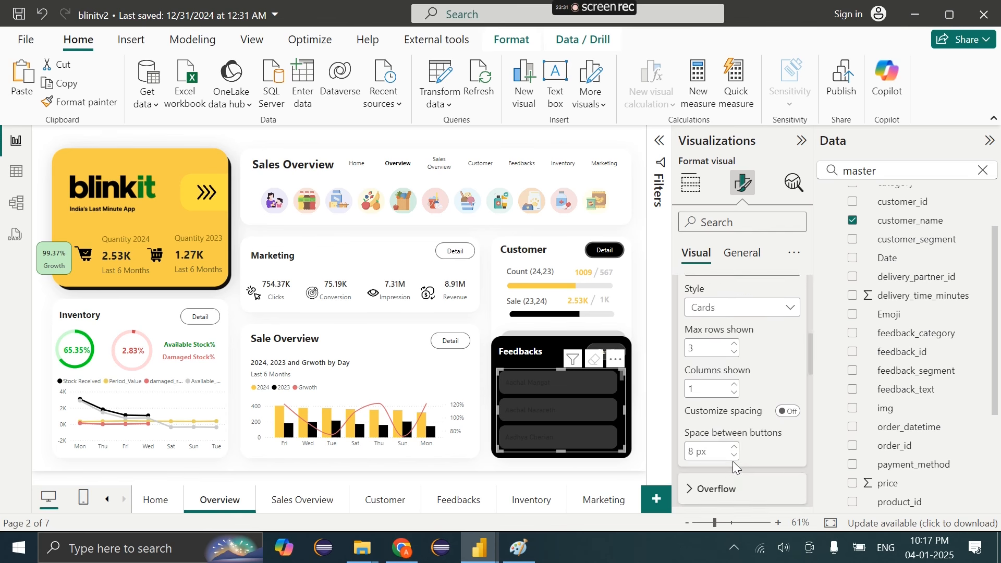
{"action": "scroll", "coordinate": [734, 463], "scroll_direction": "up", "scroll_amount": 1}
{"action": "scroll", "coordinate": [734, 461], "scroll_direction": "down", "scroll_amount": 5}
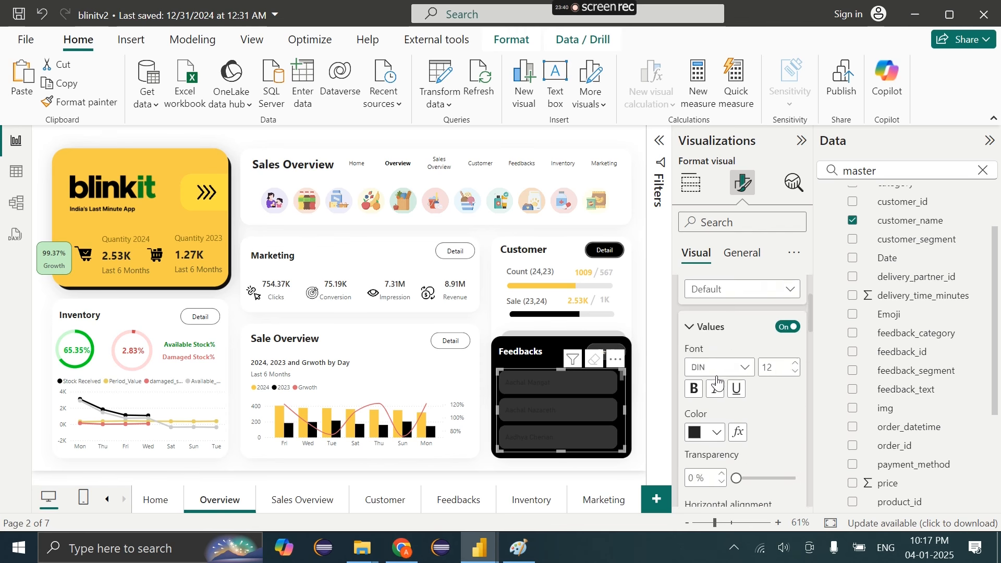
{"action": "left_click", "coordinate": [716, 331]}
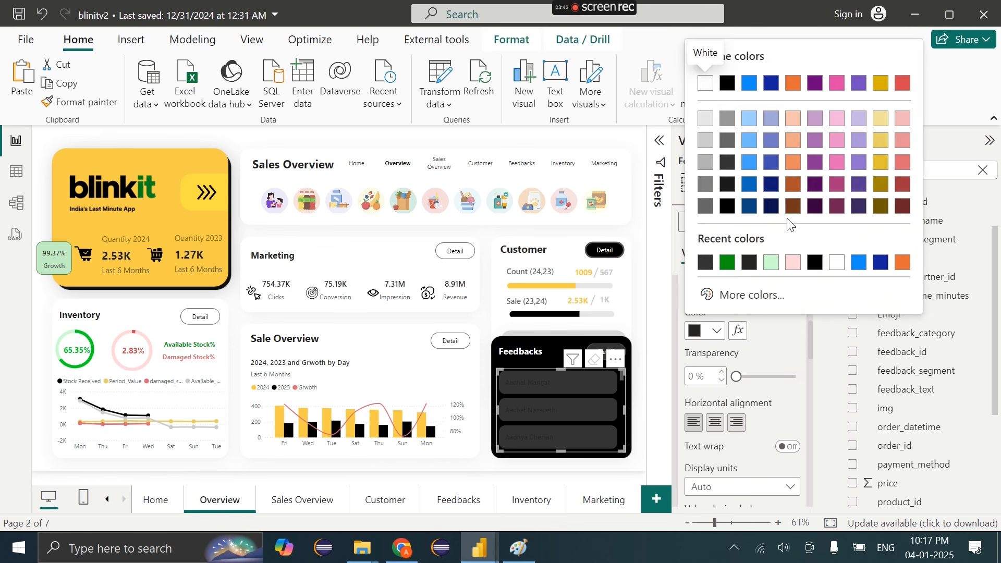
{"action": "left_click", "coordinate": [881, 185]}
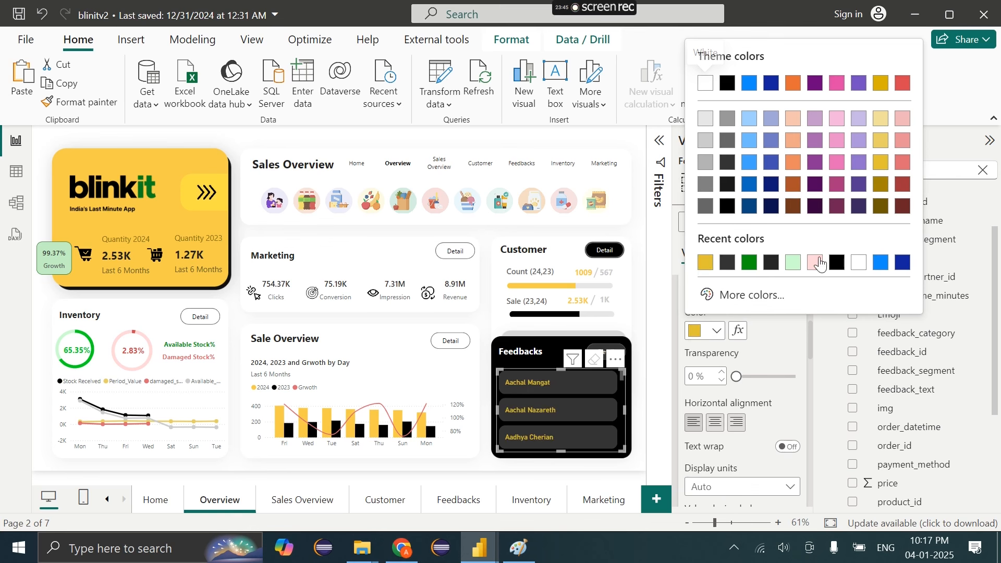
{"action": "left_click", "coordinate": [705, 83]}
{"action": "scroll", "coordinate": [715, 417], "scroll_direction": "down", "scroll_amount": 5}
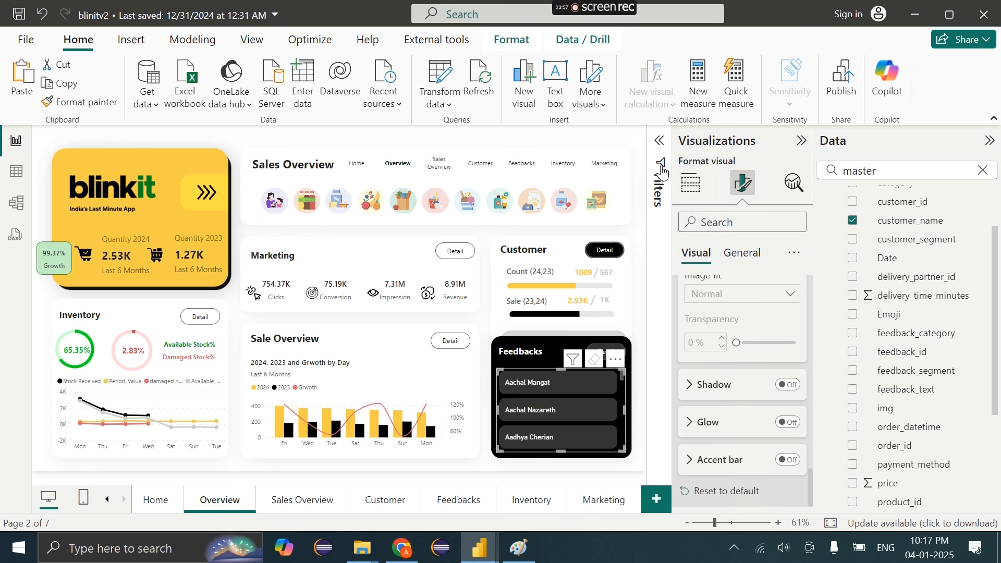
Expand the slicer's callout values settings
{"action": "left_click", "coordinate": [659, 141]}
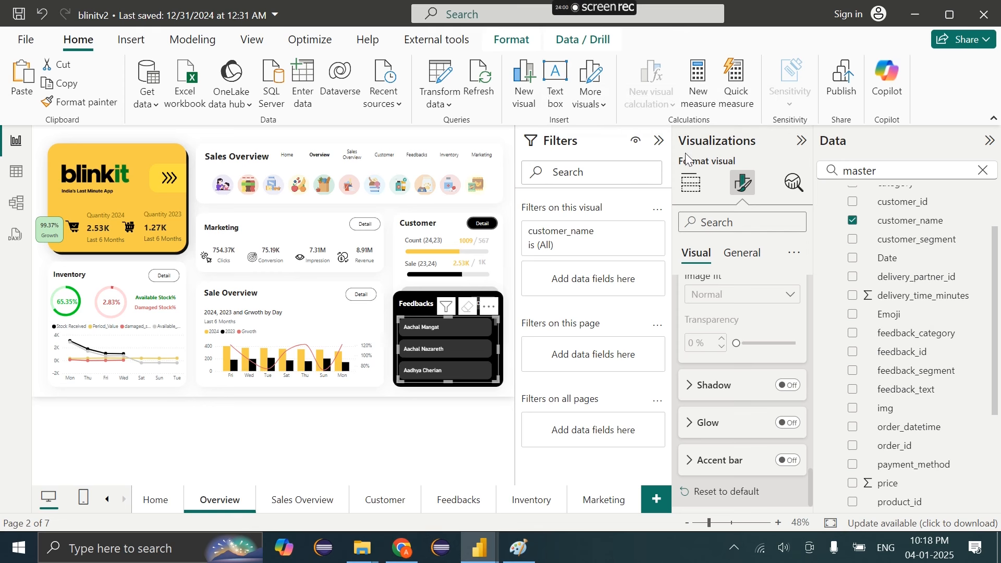
{"action": "left_click", "coordinate": [659, 141]}
{"action": "scroll", "coordinate": [724, 405], "scroll_direction": "up", "scroll_amount": 2}
{"action": "scroll", "coordinate": [724, 405], "scroll_direction": "down", "scroll_amount": 5}
{"action": "scroll", "coordinate": [724, 405], "scroll_direction": "up", "scroll_amount": 3}
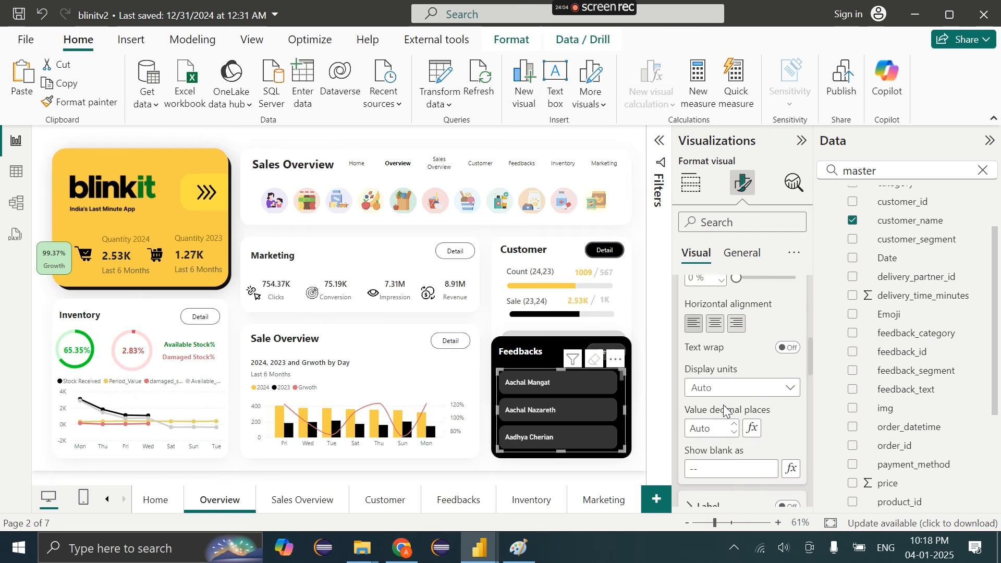
{"action": "mouse_move", "coordinate": [480, 547]}
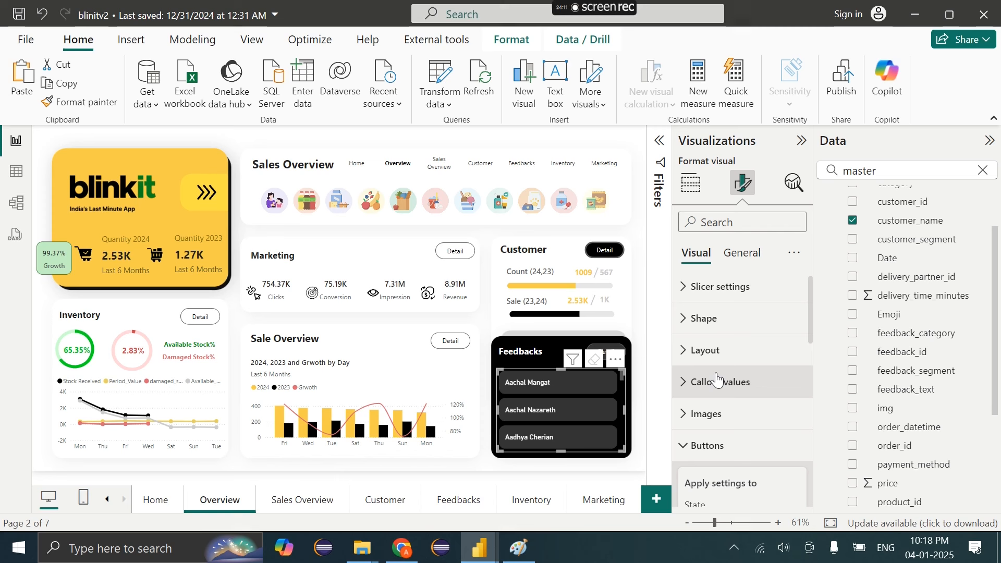
{"action": "left_click", "coordinate": [716, 380]}
{"action": "scroll", "coordinate": [716, 380], "scroll_direction": "down", "scroll_amount": 7}
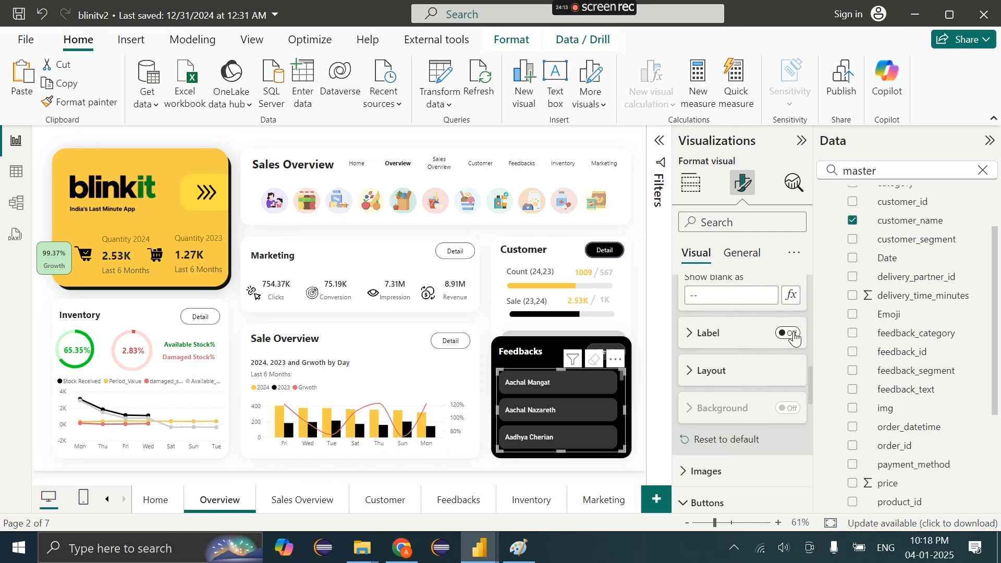
Turn on button labels and use the star field, after trying Rating_label and rating
{"action": "left_click", "coordinate": [794, 333]}
{"action": "left_click", "coordinate": [728, 342]}
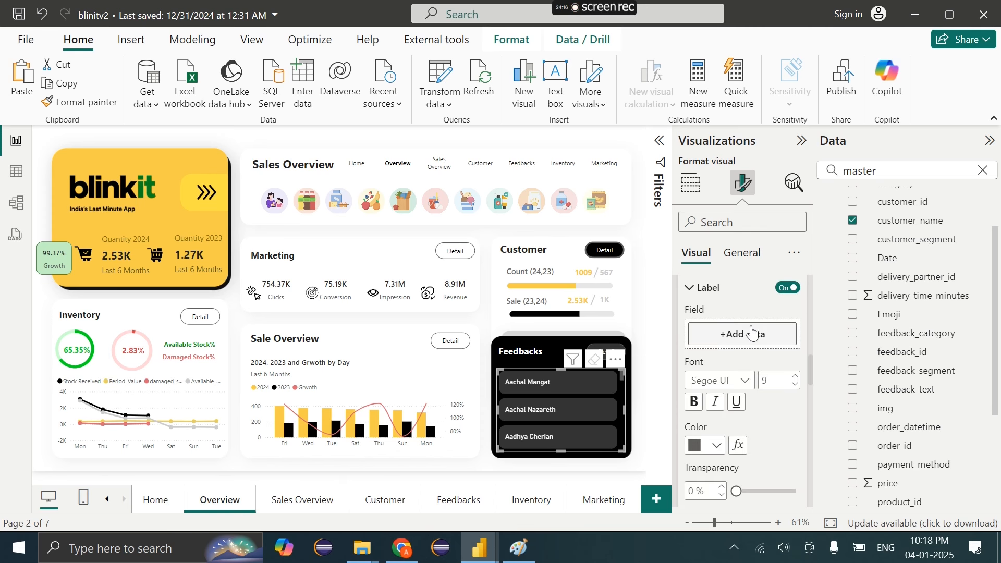
{"action": "left_click", "coordinate": [751, 334]}
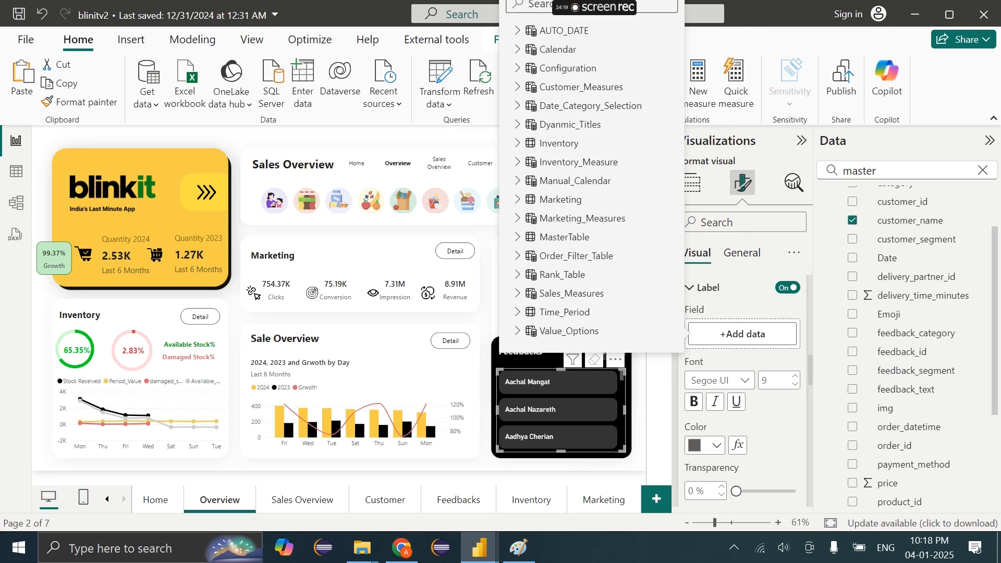
{"action": "type", "text": "rating"}
{"action": "left_click", "coordinate": [543, 68]}
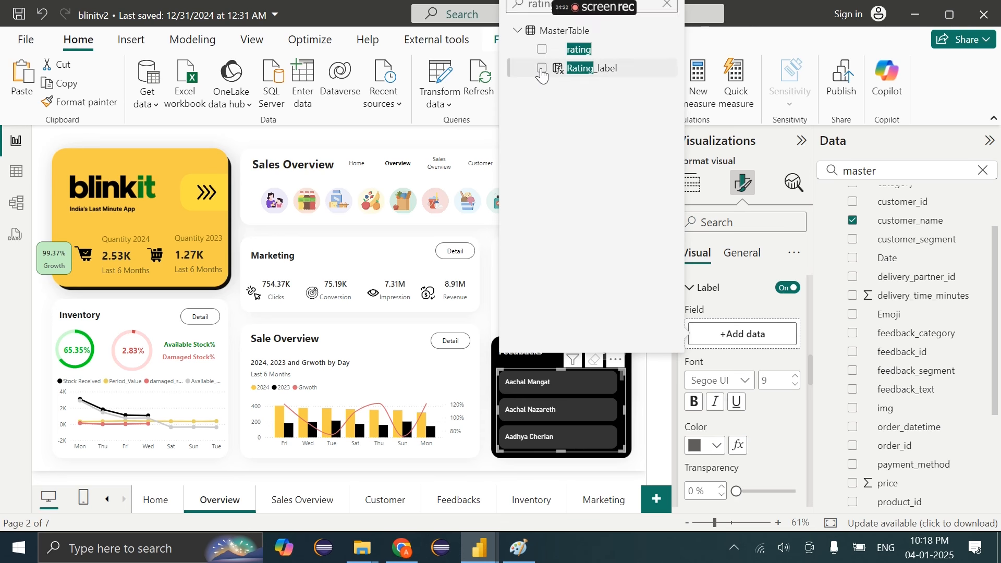
{"action": "left_click", "coordinate": [542, 69]}
{"action": "left_click", "coordinate": [543, 49]}
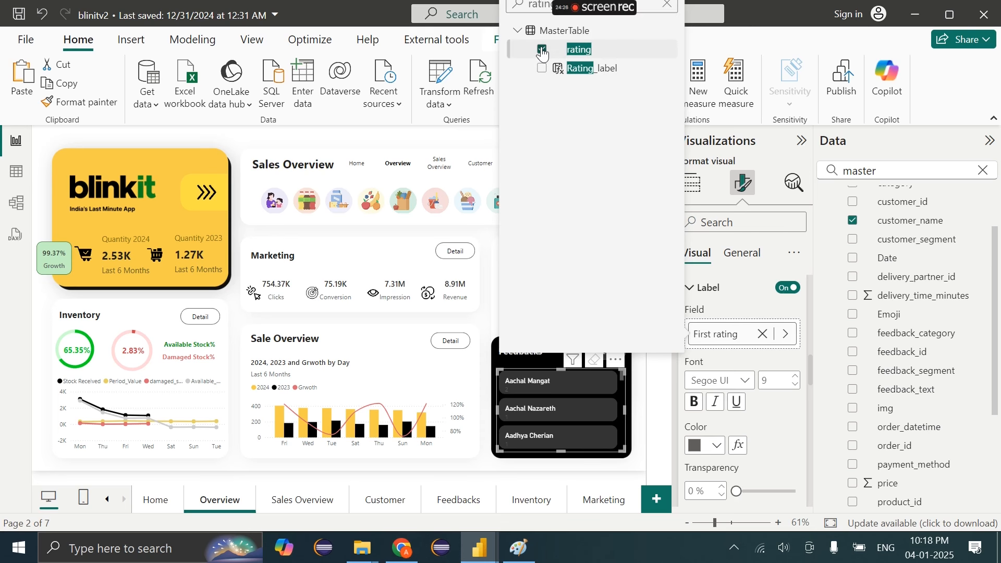
{"action": "left_click", "coordinate": [542, 50]}
{"action": "double_click", "coordinate": [541, 4]}
{"action": "type", "text": "star"}
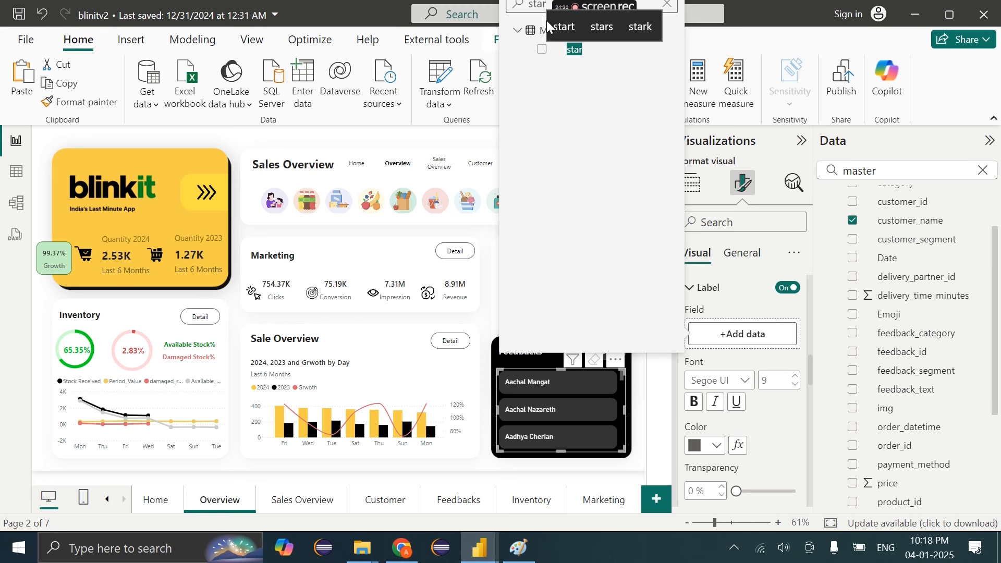
{"action": "left_click", "coordinate": [543, 49]}
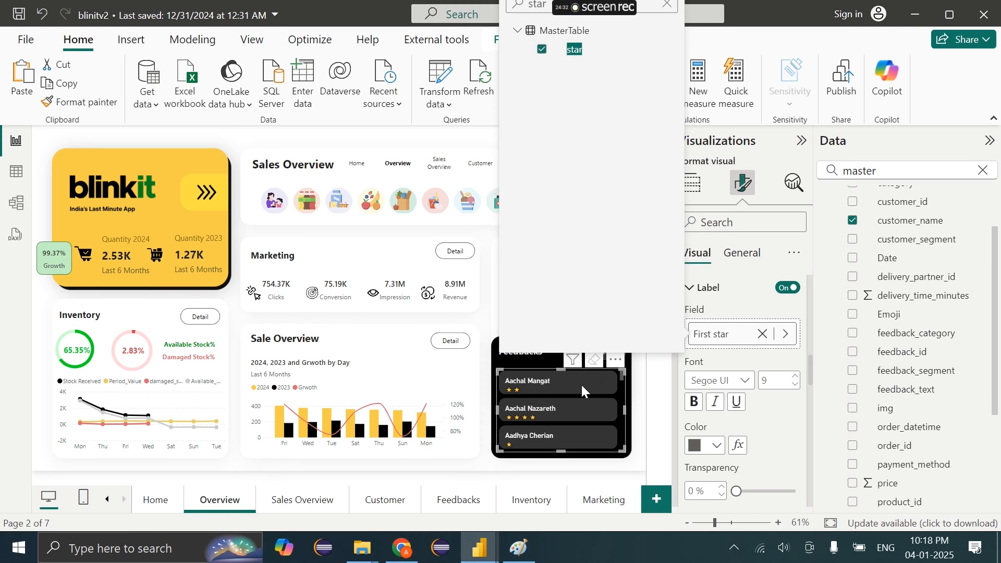
{"action": "left_click", "coordinate": [621, 379]}
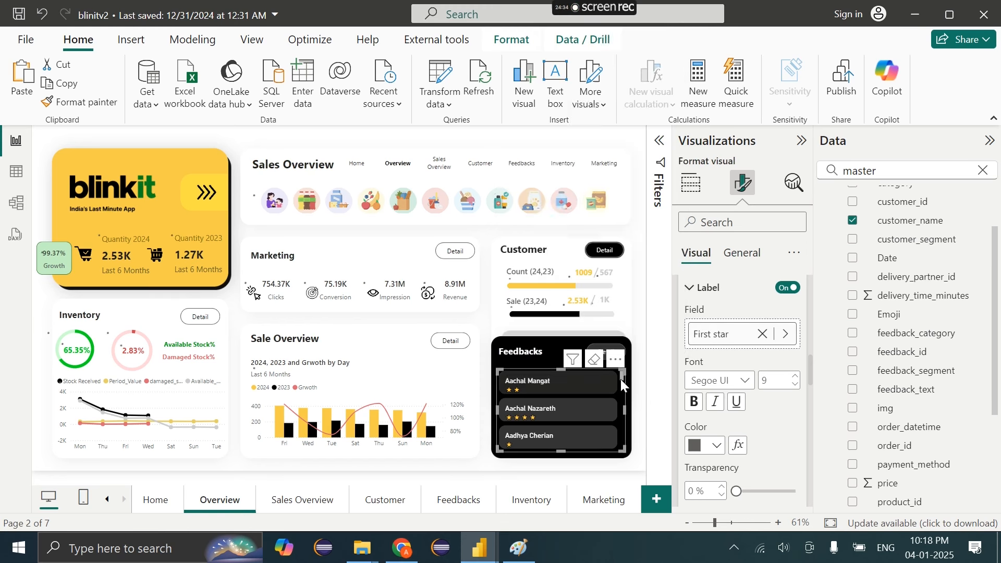
{"action": "scroll", "coordinate": [725, 472], "scroll_direction": "down", "scroll_amount": 5}
{"action": "scroll", "coordinate": [725, 472], "scroll_direction": "up", "scroll_amount": 7}
Add the Emoji field as the button images
{"action": "left_click", "coordinate": [719, 334]}
{"action": "scroll", "coordinate": [720, 338], "scroll_direction": "down", "scroll_amount": 1}
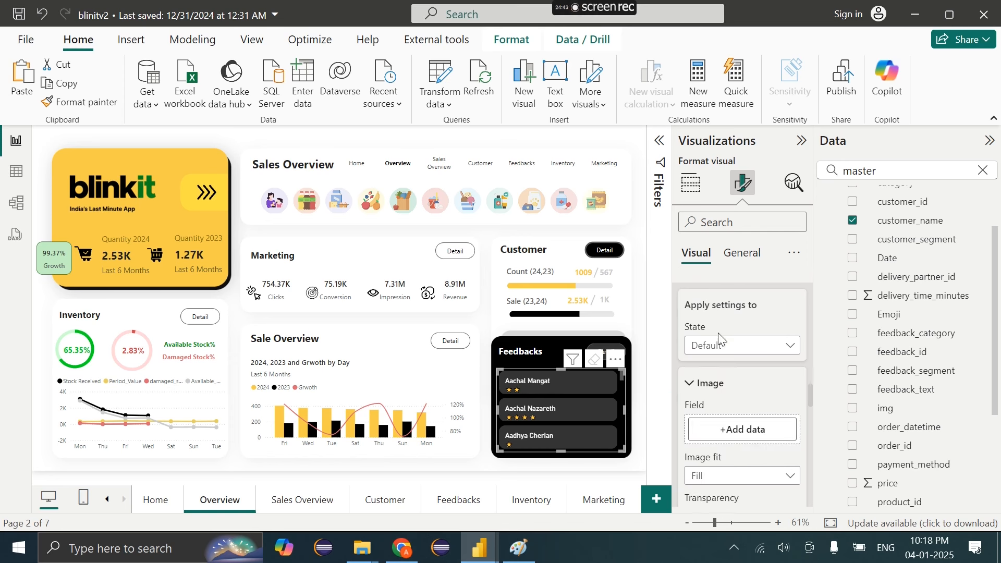
{"action": "left_click", "coordinate": [724, 416]}
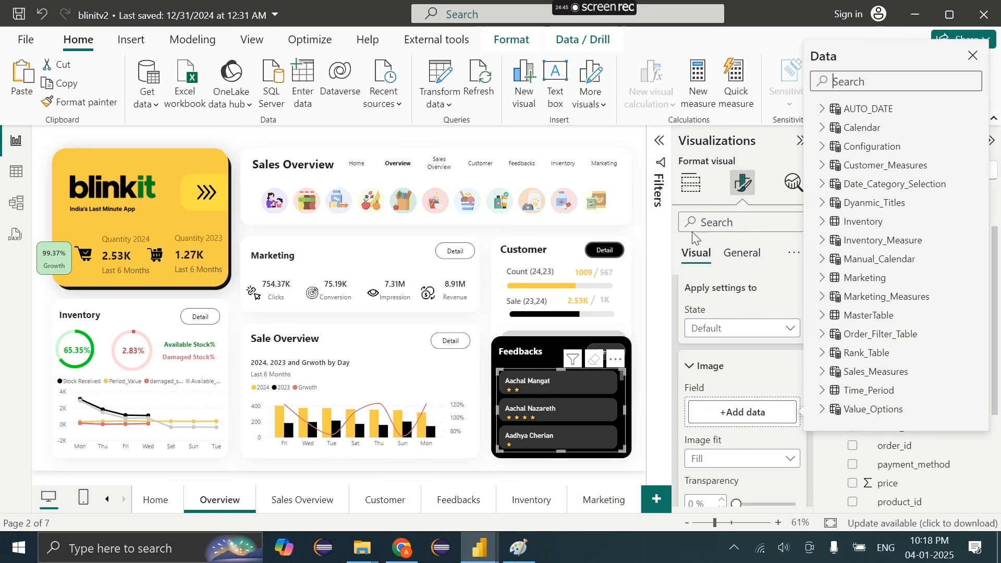
{"action": "type", "text": "icon"}
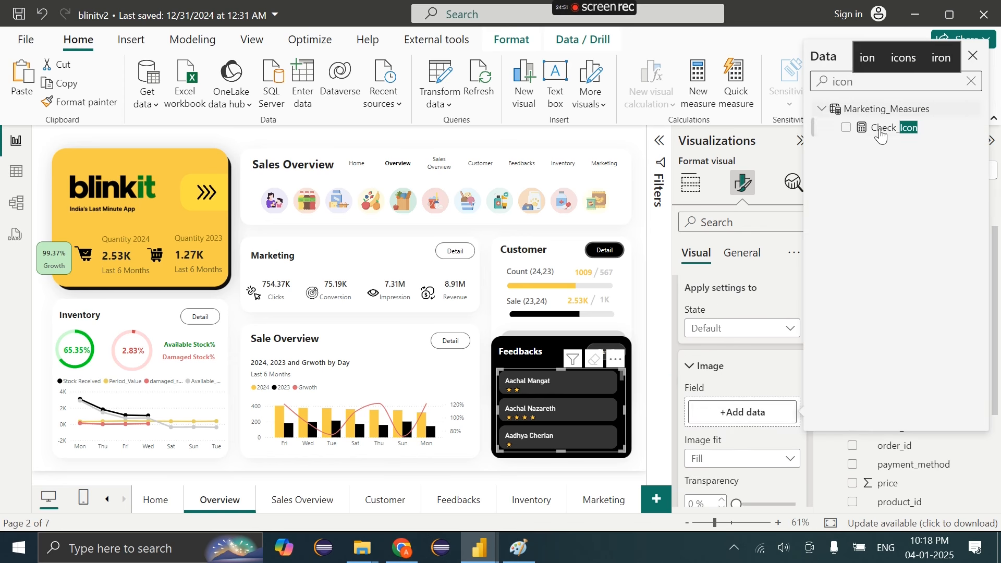
{"action": "key", "text": "BackSpace"}
{"action": "key", "text": "BackSpace"}
{"action": "key", "text": "BackSpace"}
{"action": "key", "text": "BackSpace"}
{"action": "type", "text": "emoj"}
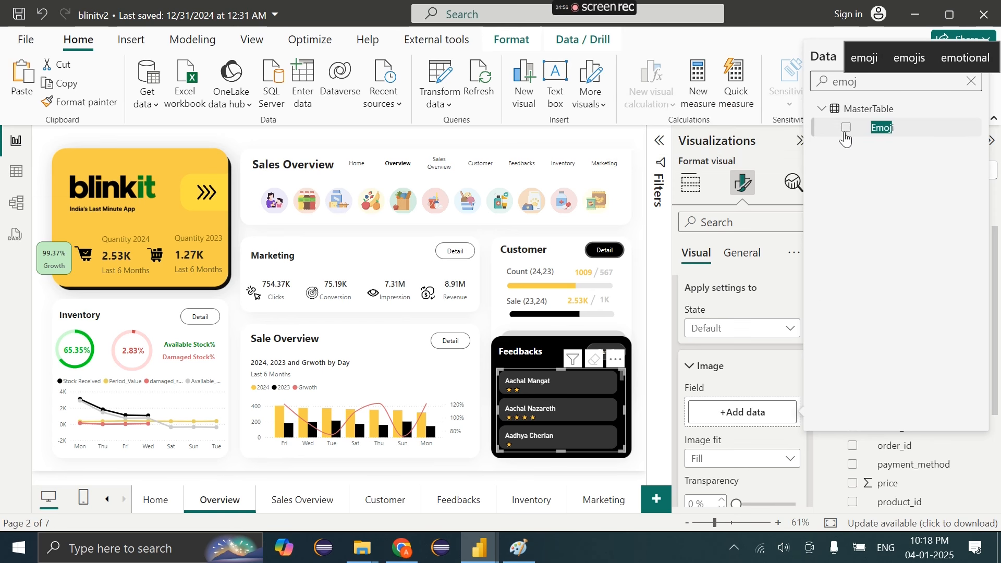
{"action": "left_click", "coordinate": [846, 131]}
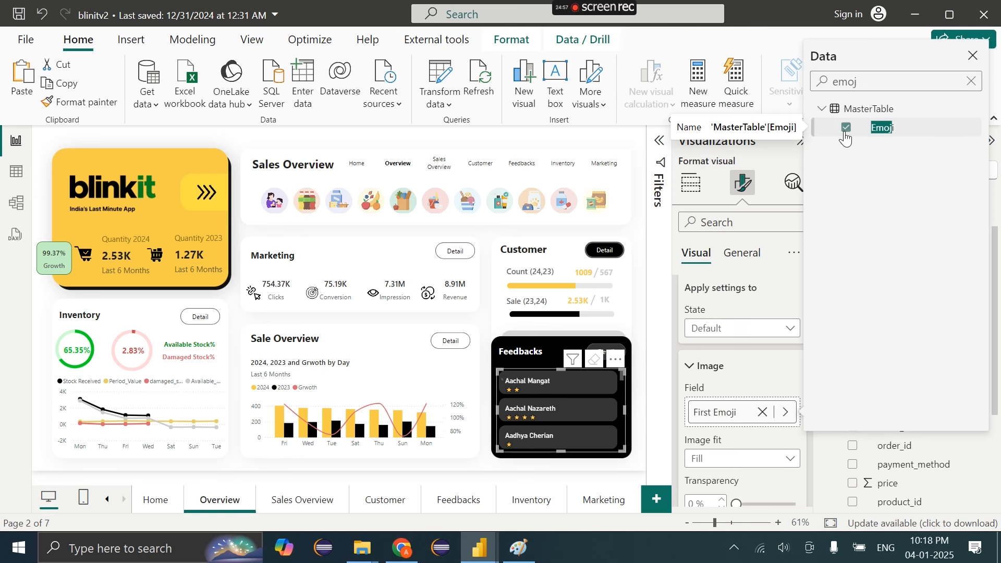
{"action": "left_click", "coordinate": [741, 440]}
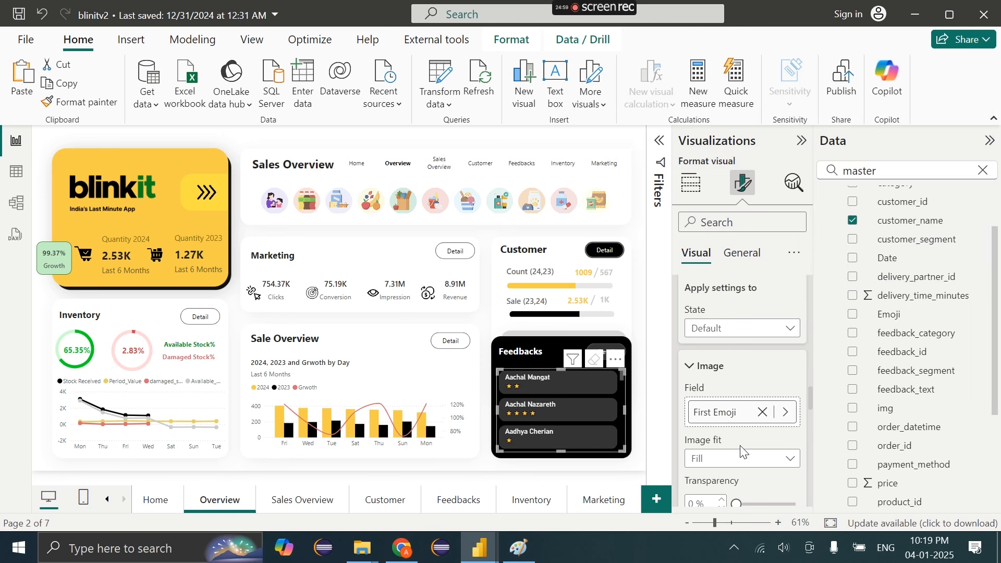
Place the emoji images on the right, fit Normal, with an image area of about 10%
{"action": "scroll", "coordinate": [740, 446], "scroll_direction": "down", "scroll_amount": 4}
{"action": "scroll", "coordinate": [740, 446], "scroll_direction": "down", "scroll_amount": 1}
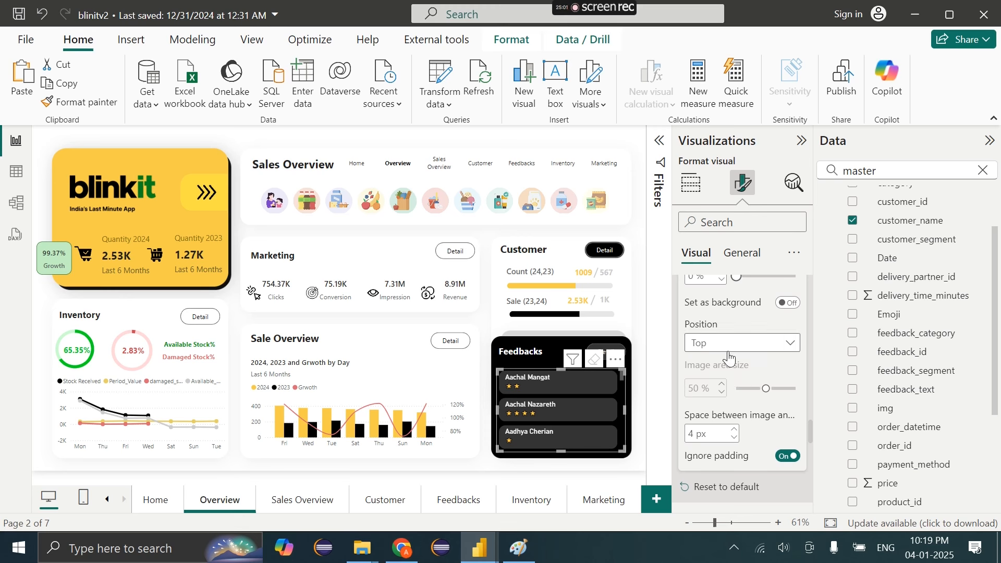
{"action": "left_click", "coordinate": [730, 344]}
{"action": "left_click", "coordinate": [725, 382]}
{"action": "scroll", "coordinate": [724, 380], "scroll_direction": "up", "scroll_amount": 4}
{"action": "left_click", "coordinate": [730, 363]}
{"action": "left_click", "coordinate": [704, 385]}
{"action": "scroll", "coordinate": [745, 427], "scroll_direction": "down", "scroll_amount": 4}
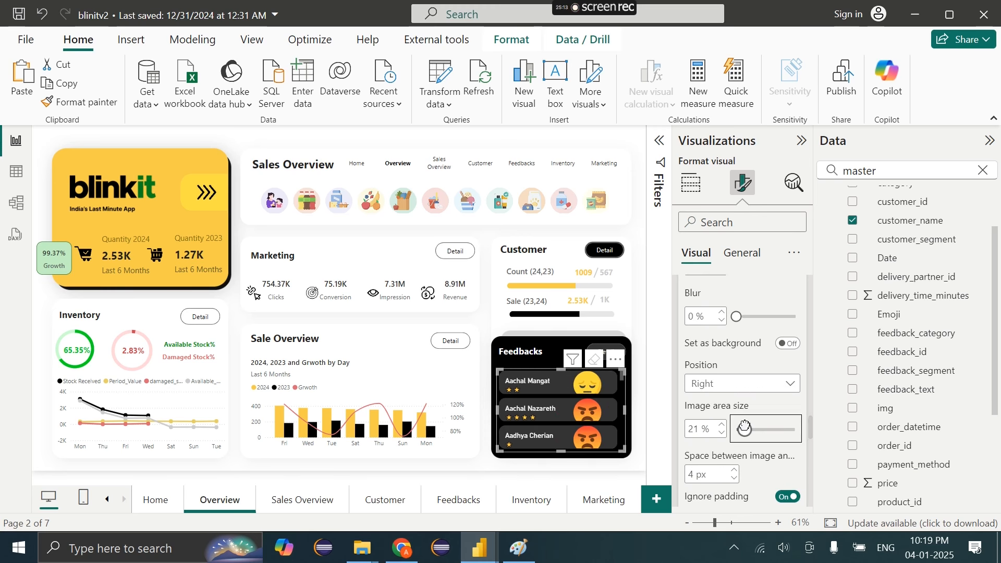
{"action": "left_click_drag", "start_coordinate": [745, 425], "coordinate": [732, 426]}
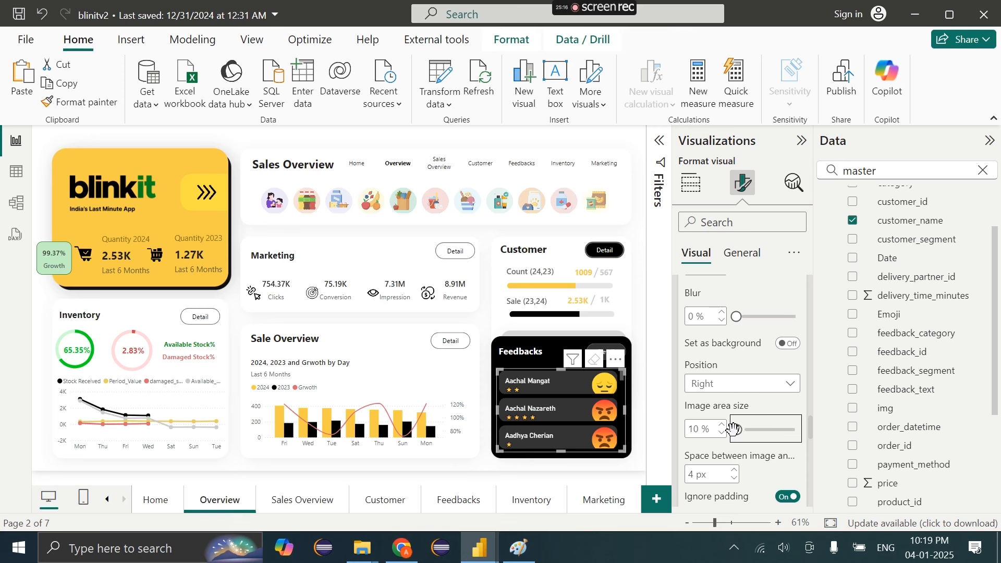
{"action": "scroll", "coordinate": [730, 396], "scroll_direction": "up", "scroll_amount": 5}
Switch button padding to Custom for the Default state and raise the right padding to 7 px
{"action": "left_click", "coordinate": [722, 344]}
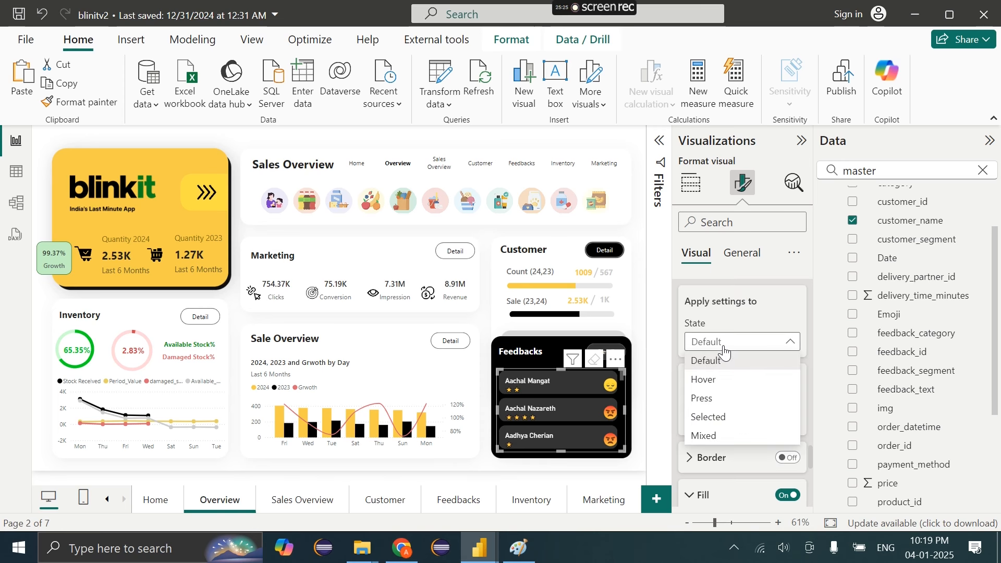
{"action": "left_click", "coordinate": [710, 341]}
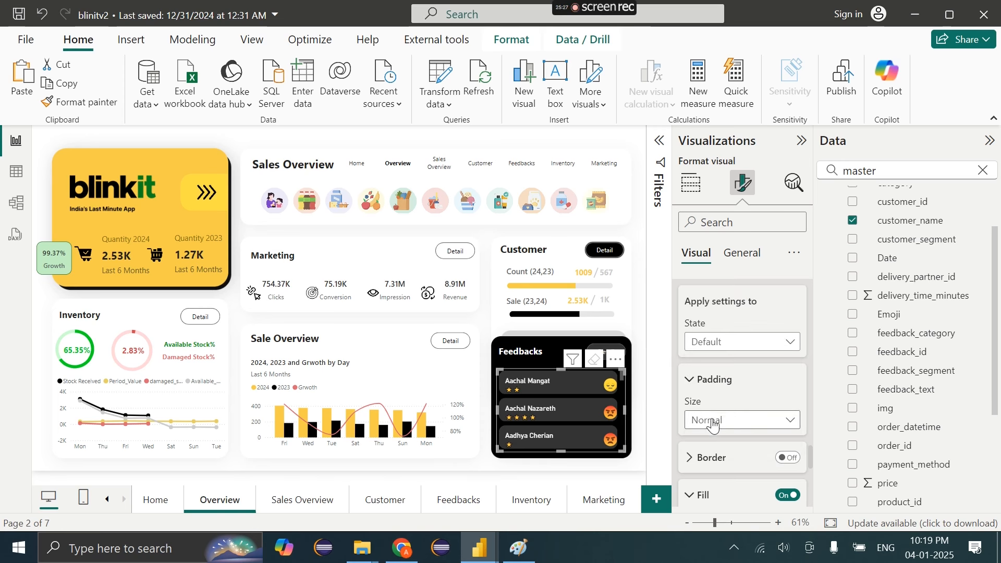
{"action": "left_click", "coordinate": [711, 419]}
{"action": "left_click", "coordinate": [707, 495]}
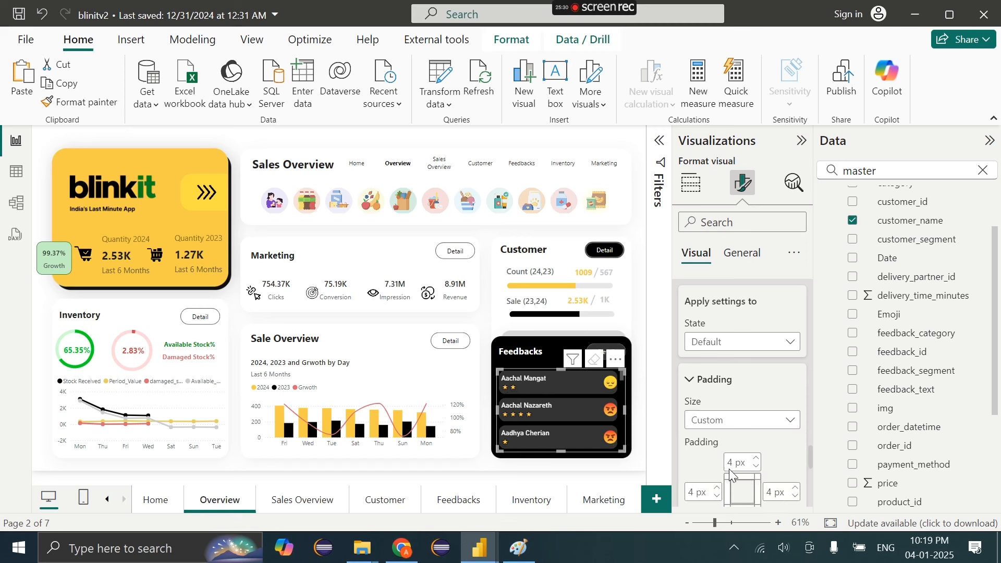
{"action": "scroll", "coordinate": [731, 433], "scroll_direction": "down", "scroll_amount": 1}
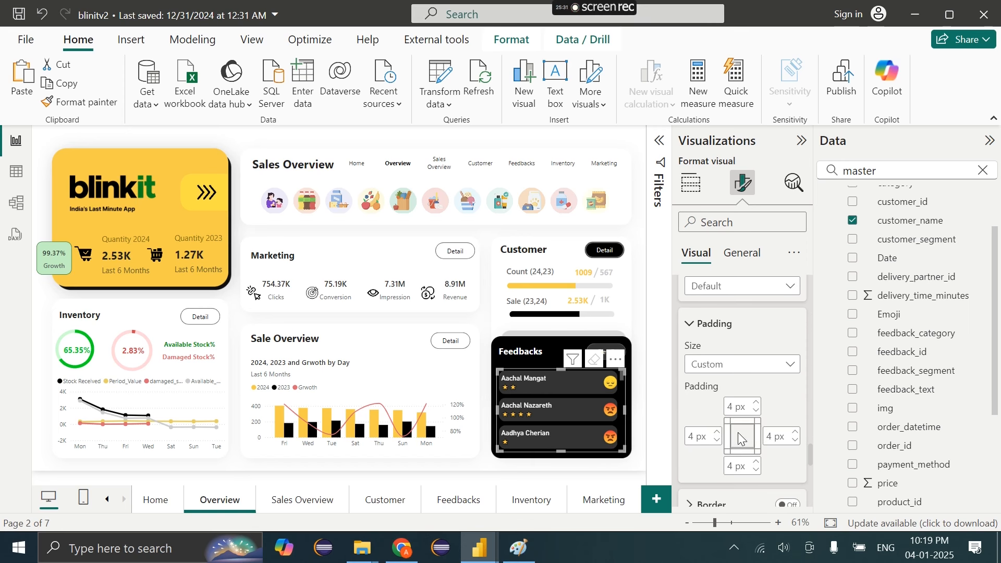
{"action": "left_click", "coordinate": [795, 432]}
{"action": "left_click", "coordinate": [796, 432]}
{"action": "left_click", "coordinate": [795, 433]}
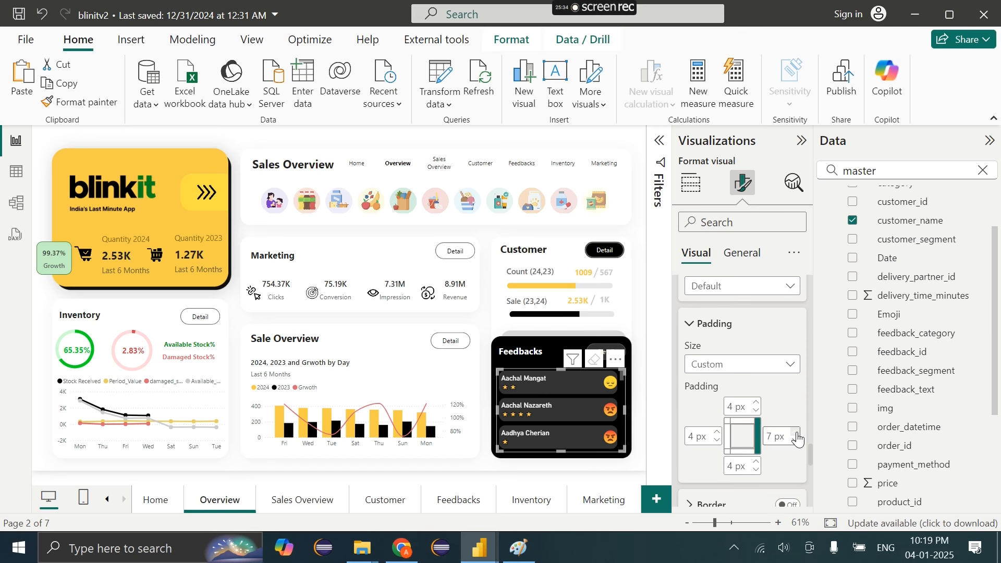
{"action": "left_click", "coordinate": [573, 477]}
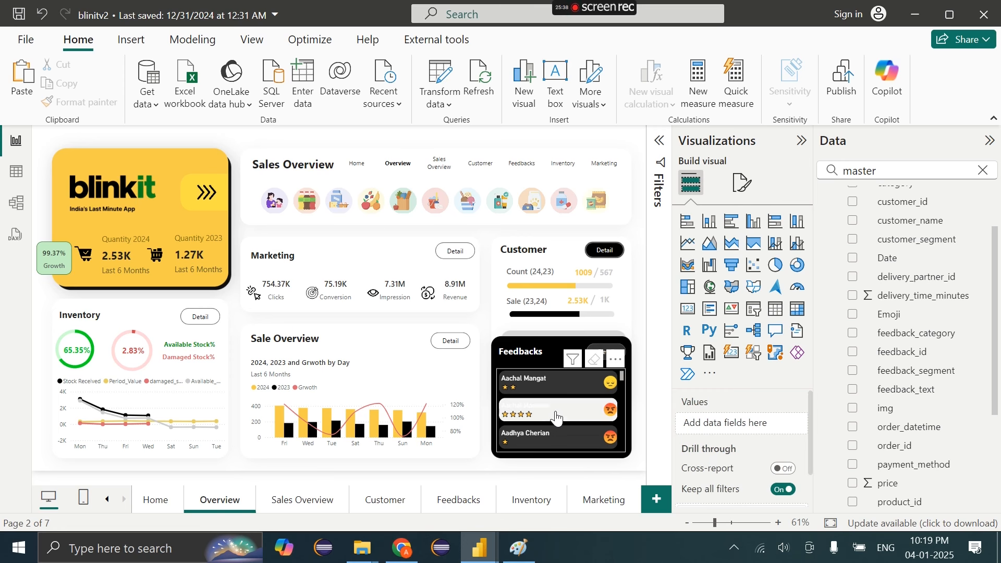
Set the Feedbacks buttons' fill colour to dark grey
{"action": "left_click", "coordinate": [621, 393]}
{"action": "left_click", "coordinate": [743, 182]}
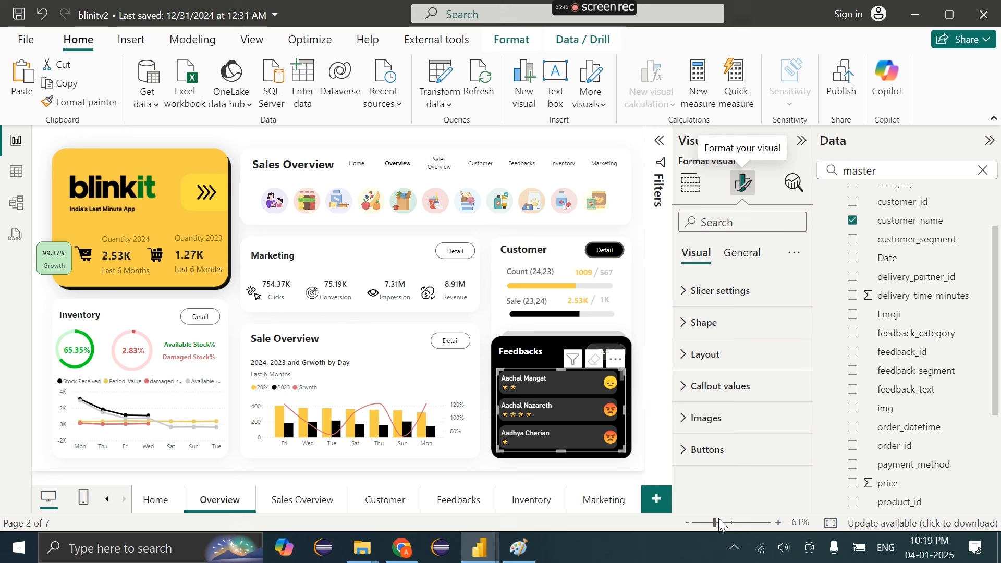
{"action": "left_click", "coordinate": [708, 450]}
{"action": "scroll", "coordinate": [718, 449], "scroll_direction": "down", "scroll_amount": 4}
{"action": "scroll", "coordinate": [717, 407], "scroll_direction": "up", "scroll_amount": 2}
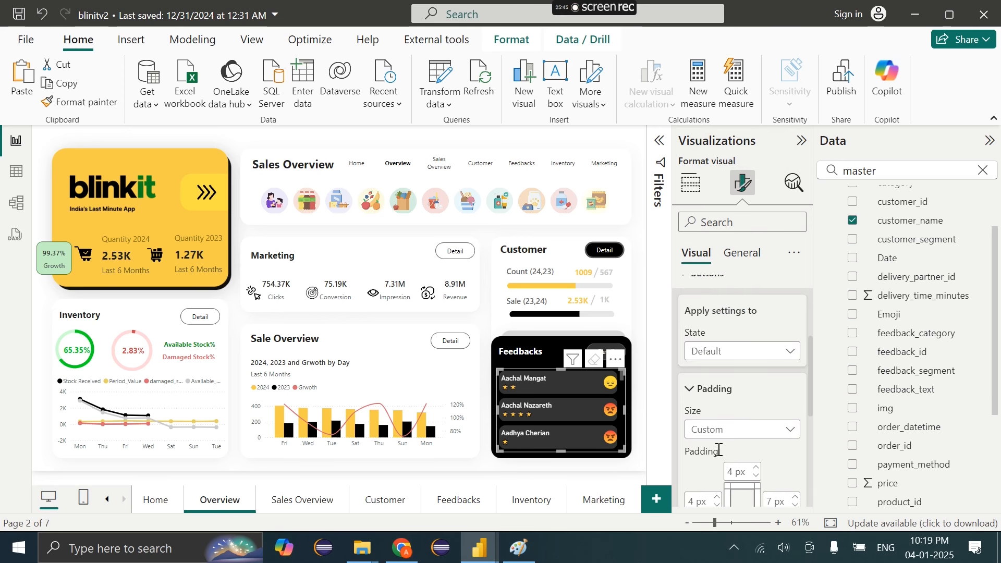
{"action": "left_click", "coordinate": [716, 357]}
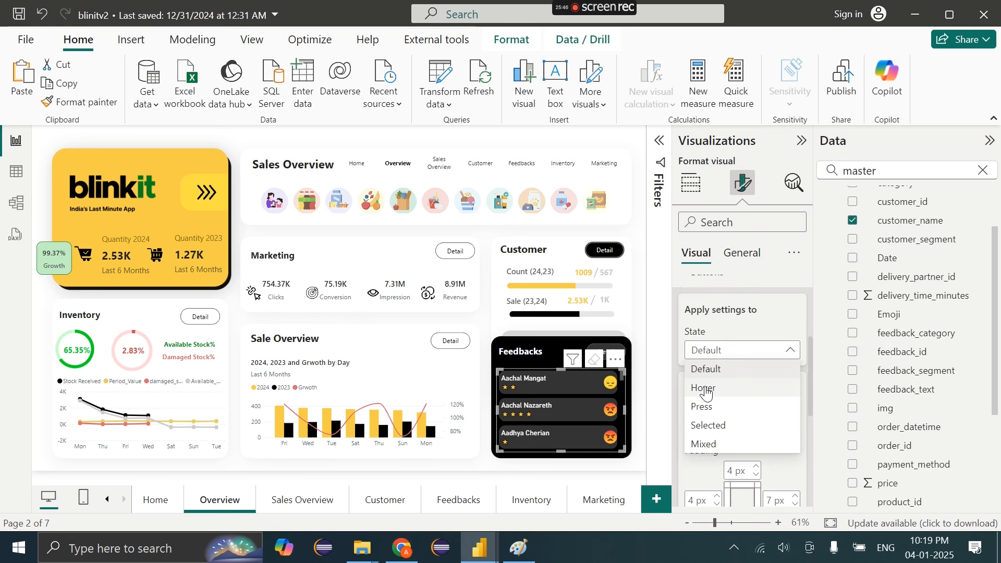
{"action": "key", "text": "Escape"}
{"action": "scroll", "coordinate": [707, 393], "scroll_direction": "down", "scroll_amount": 3}
{"action": "scroll", "coordinate": [706, 385], "scroll_direction": "up", "scroll_amount": 1}
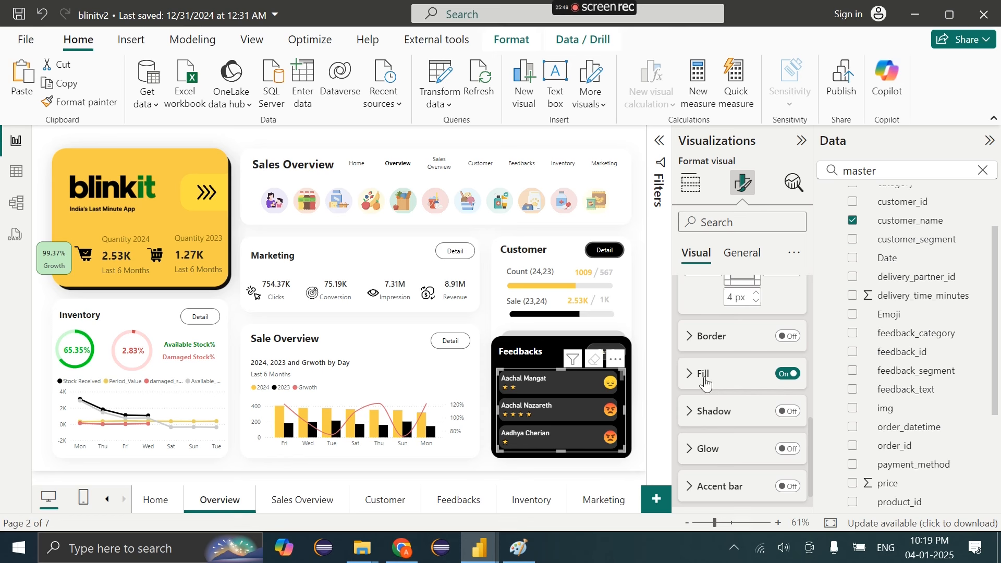
{"action": "left_click", "coordinate": [705, 376]}
{"action": "scroll", "coordinate": [706, 377], "scroll_direction": "down", "scroll_amount": 1}
{"action": "left_click", "coordinate": [705, 384]}
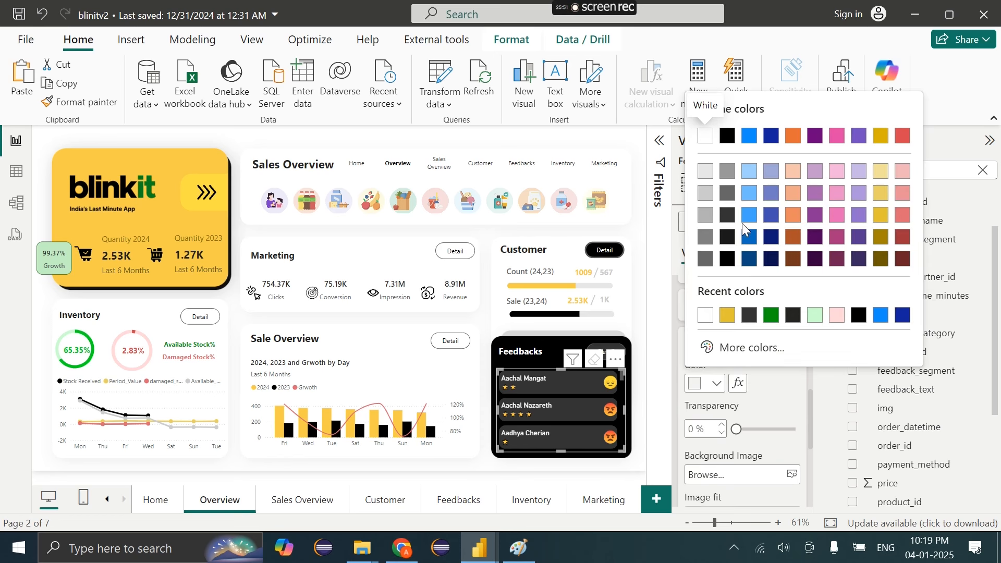
{"action": "left_click", "coordinate": [729, 215]}
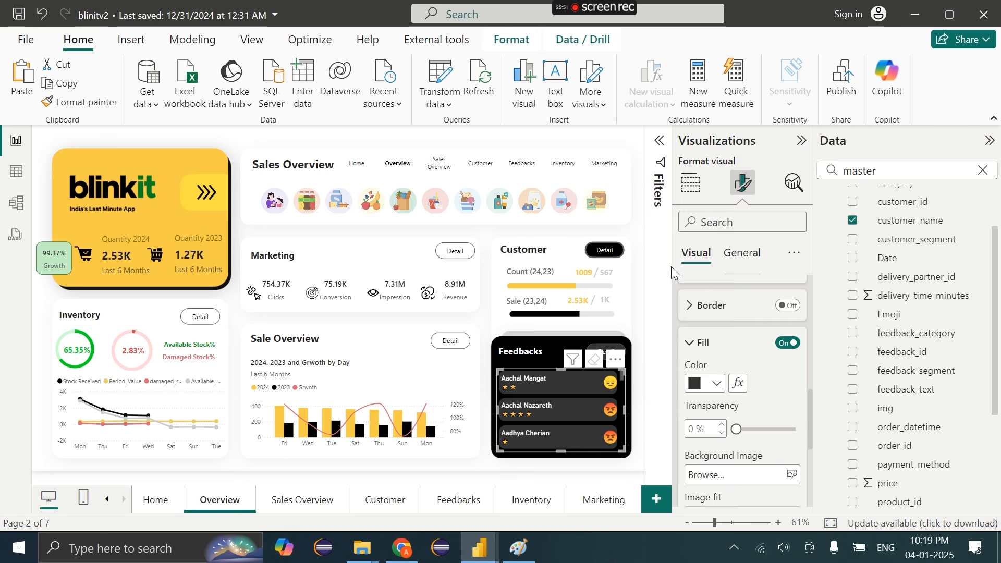
{"action": "left_click", "coordinate": [629, 327]}
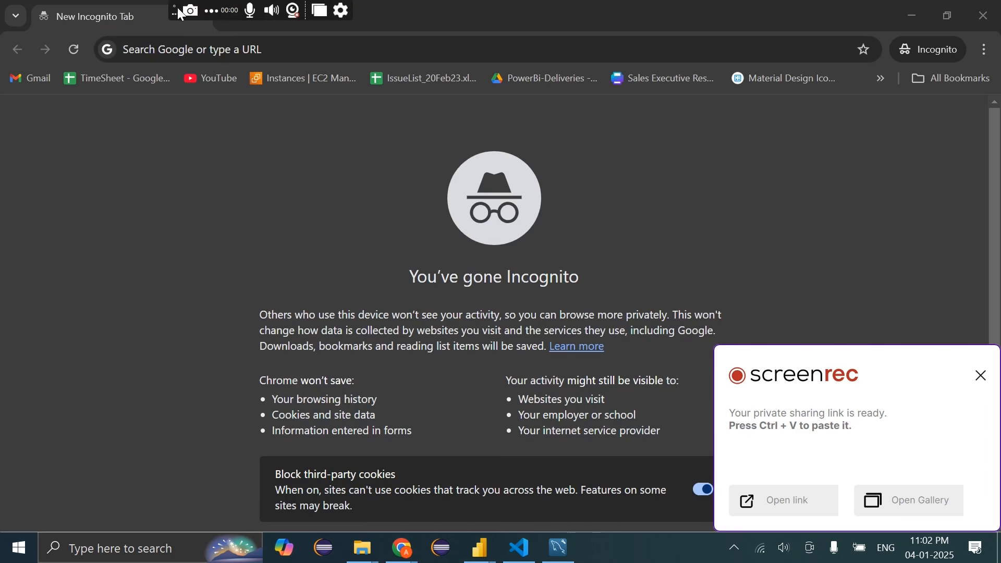
Flip between the Blinkit Dashboard - V1 and blinitv2 reports, then bring up Chrome incognito
{"action": "left_click_drag", "start_coordinate": [177, 8], "coordinate": [353, 7]}
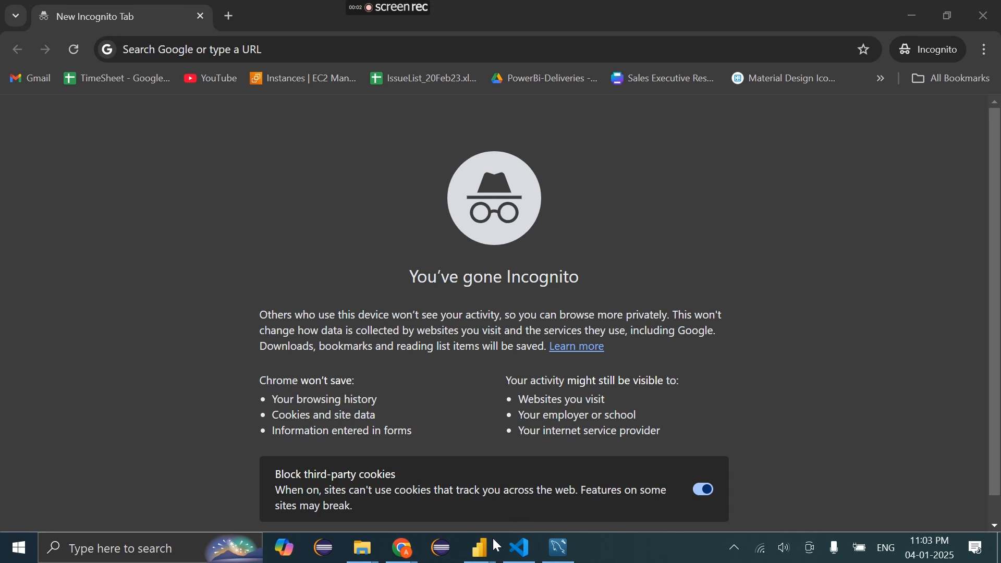
{"action": "mouse_move", "coordinate": [480, 548]}
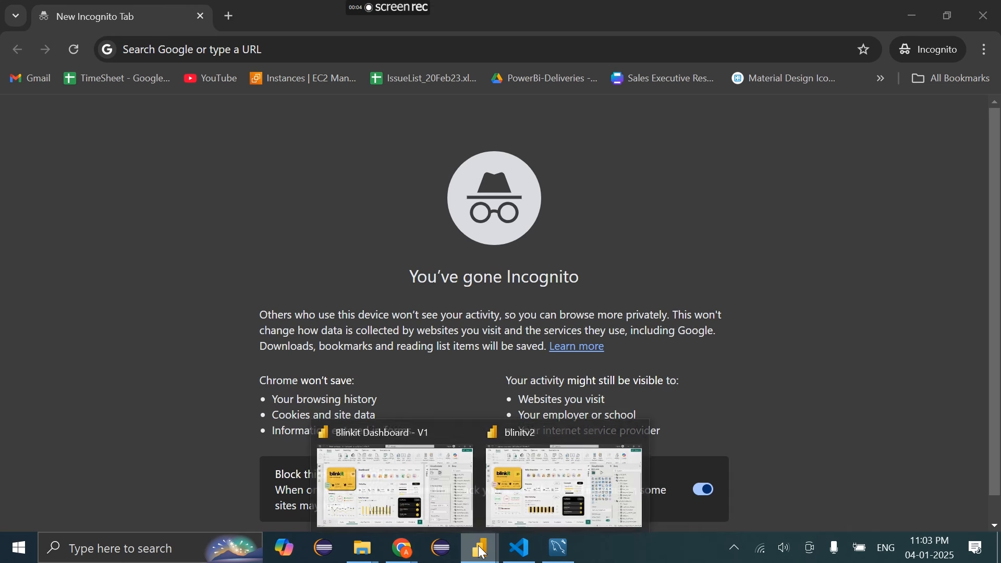
{"action": "left_click", "coordinate": [448, 496]}
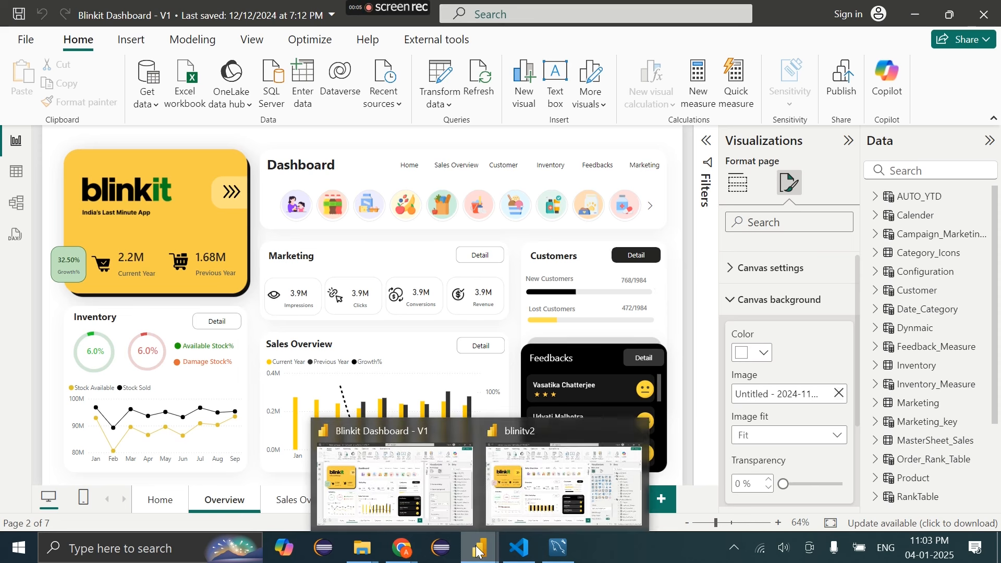
{"action": "left_click", "coordinate": [561, 470]}
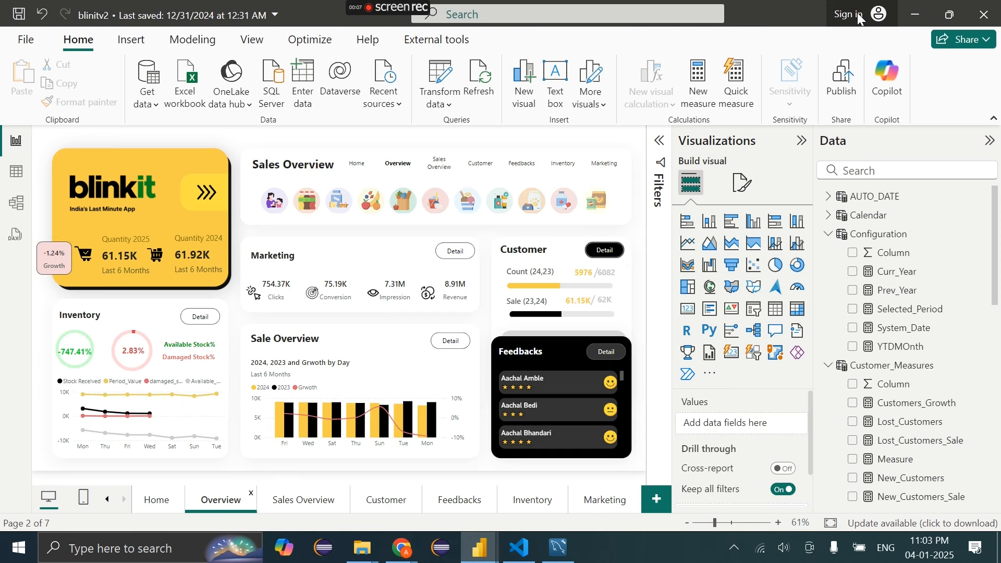
{"action": "mouse_move", "coordinate": [392, 557]}
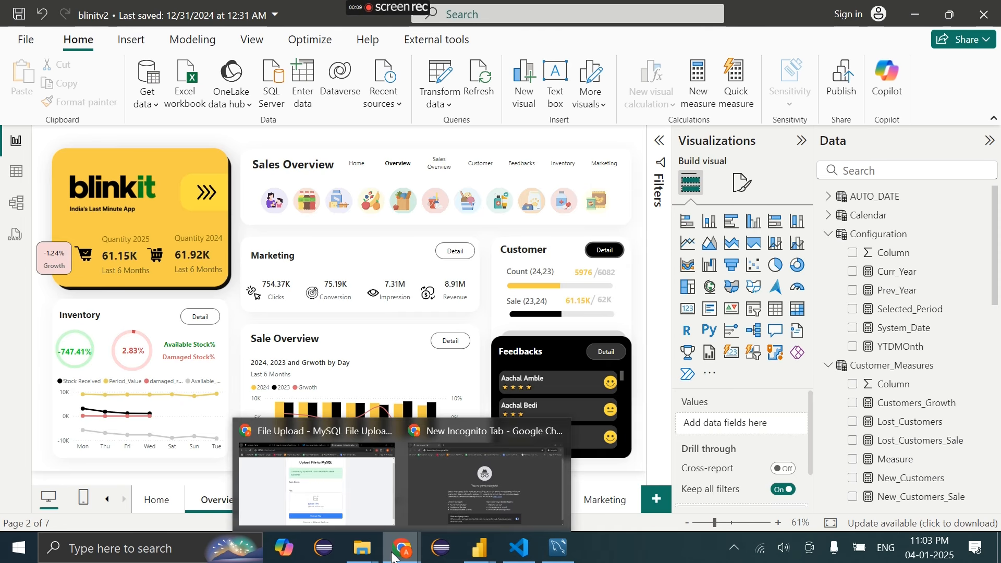
{"action": "left_click", "coordinate": [446, 512]}
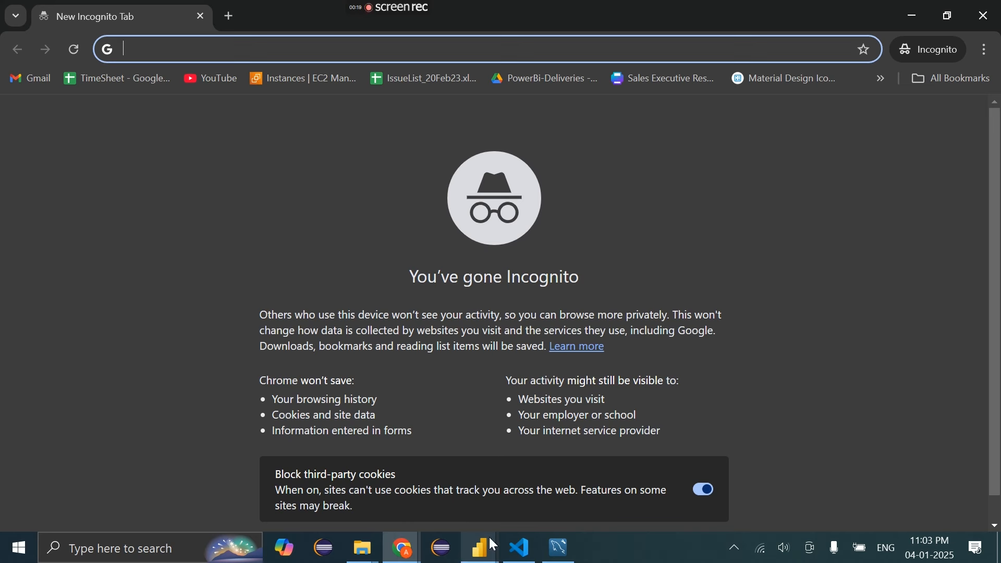
Revisit both reports, showing blinitv2's page format options, then return to the Chrome incognito window
{"action": "left_click", "coordinate": [489, 538]}
{"action": "left_click", "coordinate": [425, 505]}
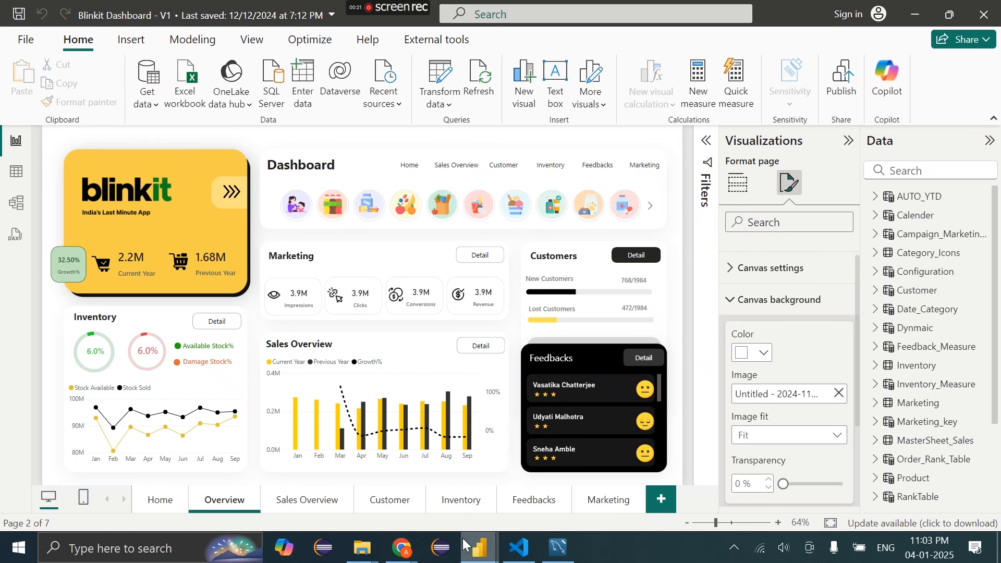
{"action": "mouse_move", "coordinate": [479, 545]}
{"action": "left_click", "coordinate": [553, 503]}
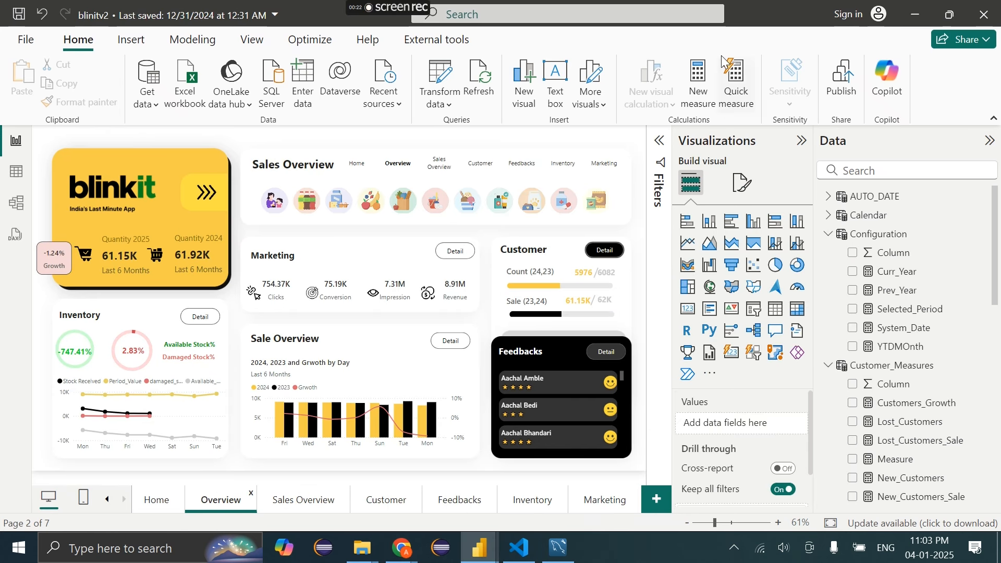
{"action": "left_click", "coordinate": [743, 184]}
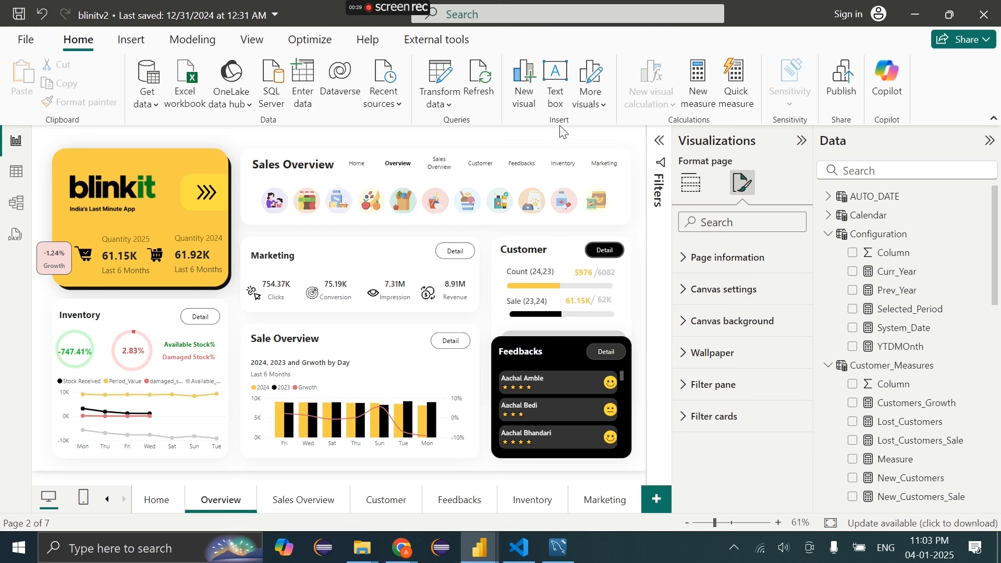
{"action": "mouse_move", "coordinate": [411, 535]}
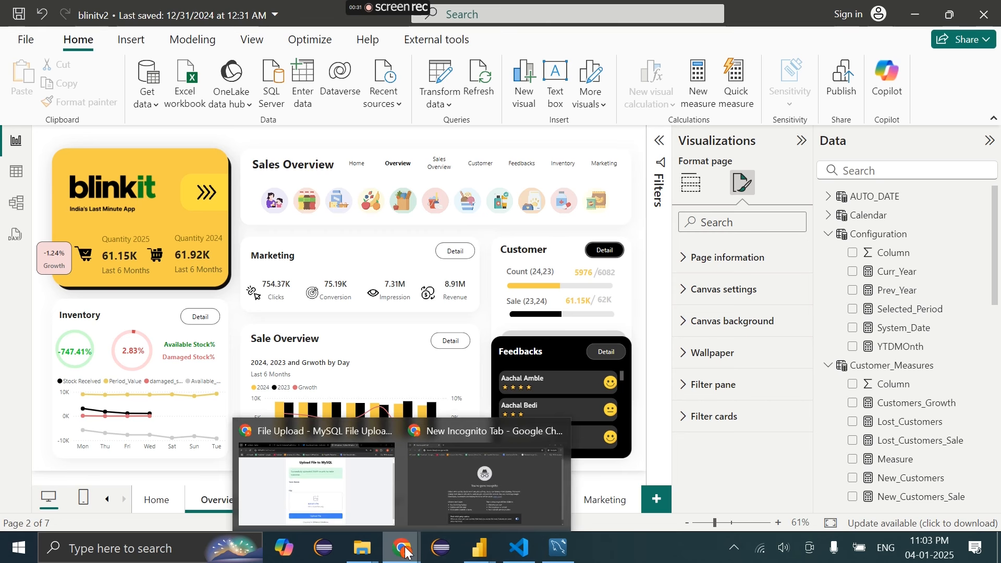
{"action": "left_click", "coordinate": [464, 503]}
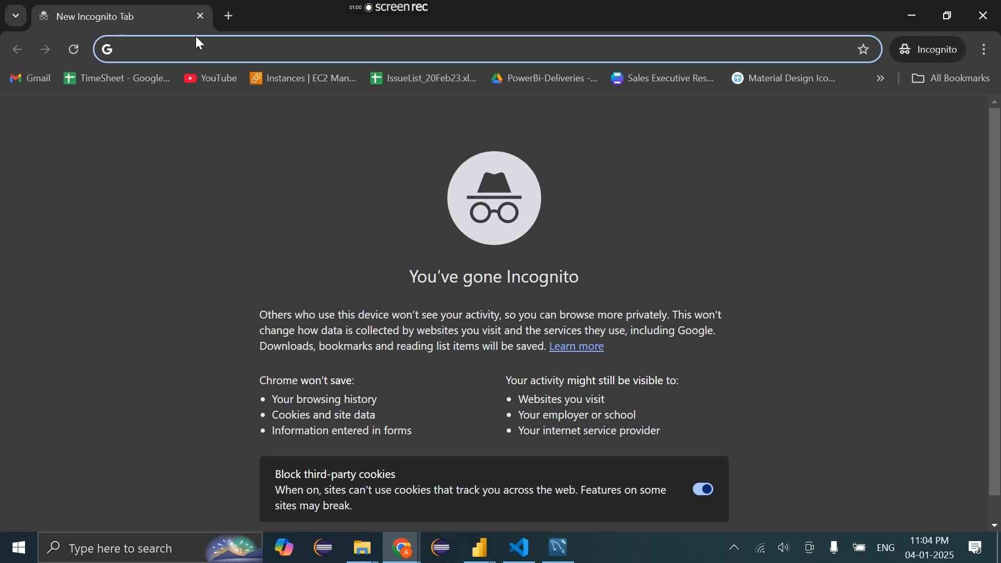
Load temp-mail.io/en, then navigate the tab to bump.email
{"action": "type", "text": "te"}
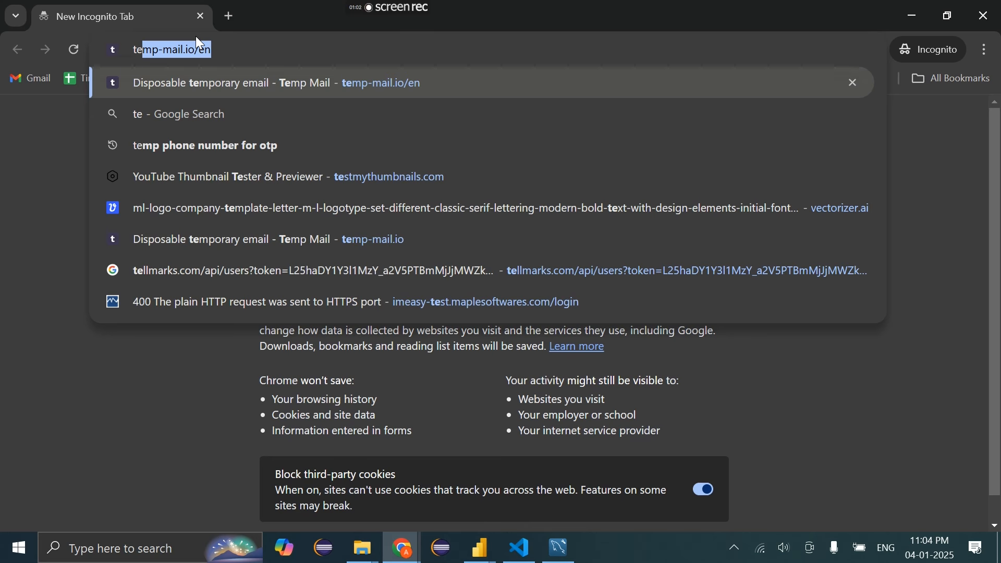
{"action": "key", "text": "Return"}
{"action": "left_click_drag", "start_coordinate": [221, 49], "coordinate": [93, 58]}
{"action": "left_click", "coordinate": [1, 232]}
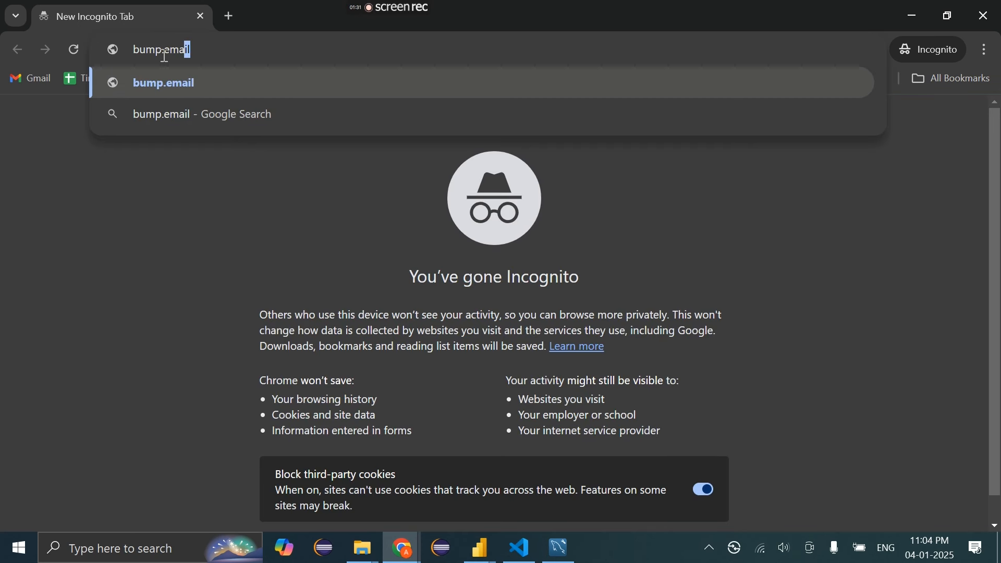
{"action": "key", "text": "ctrl+a"}
{"action": "key", "text": "Return"}
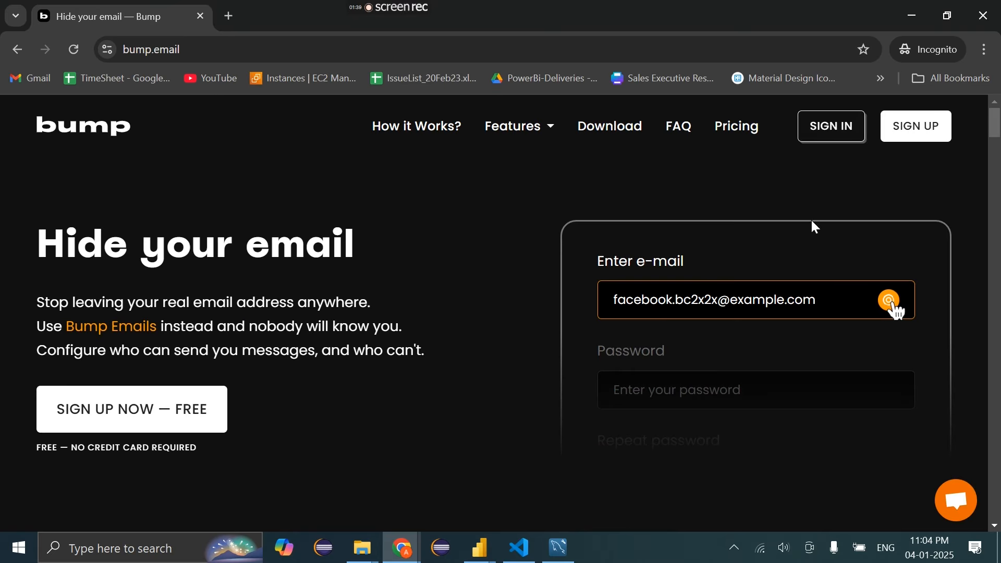
Look over Bump's Hide your email page and open a new incognito tab
{"action": "scroll", "coordinate": [748, 180], "scroll_direction": "down", "scroll_amount": 10}
{"action": "scroll", "coordinate": [748, 180], "scroll_direction": "up", "scroll_amount": 10}
{"action": "left_click", "coordinate": [230, 15]}
Load temp-mail in a new tab and browse Bump's sign-in and home pages
{"action": "type", "text": "te"}
{"action": "key", "text": "Return"}
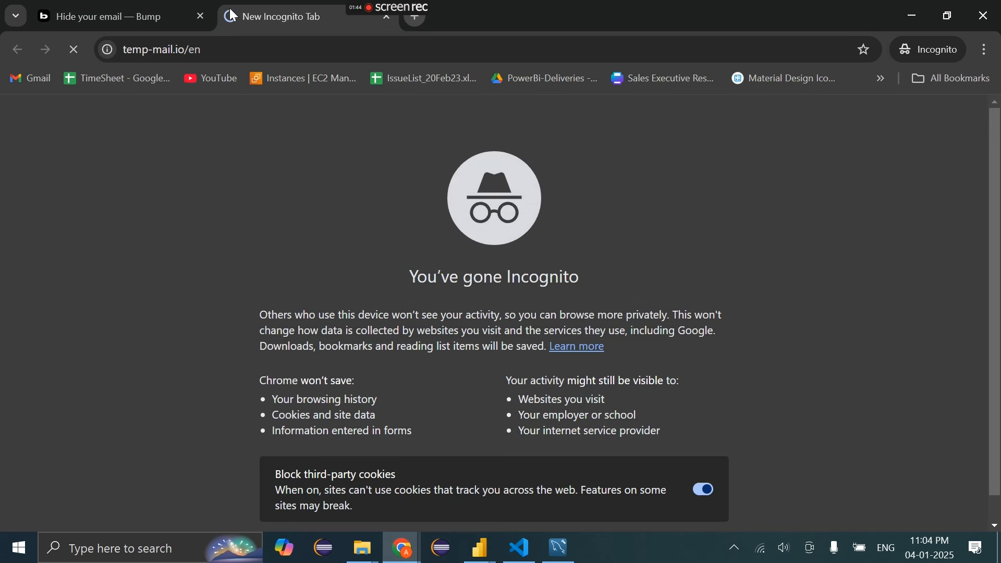
{"action": "left_click", "coordinate": [141, 9]}
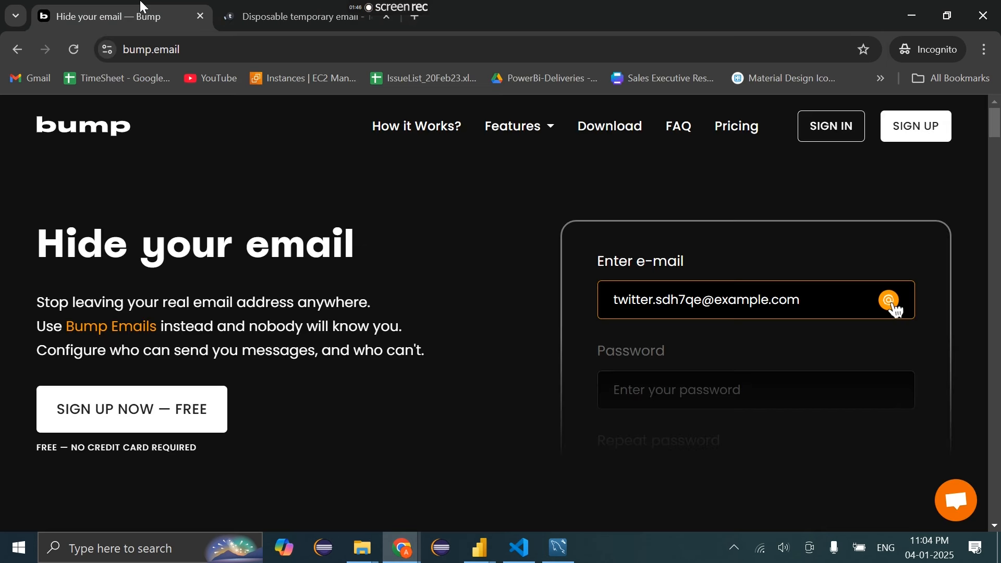
{"action": "left_click", "coordinate": [253, 6]}
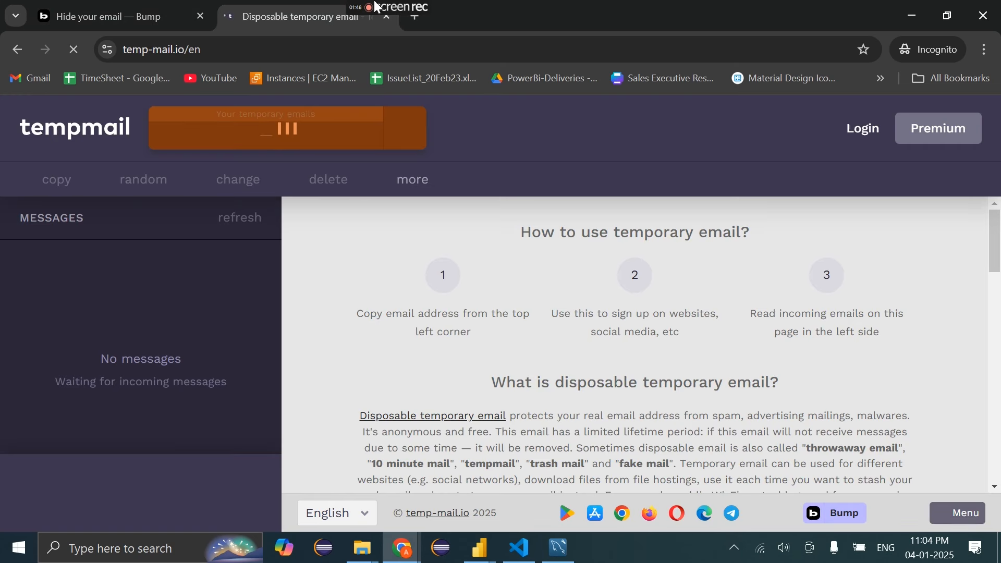
{"action": "left_click", "coordinate": [165, 6]}
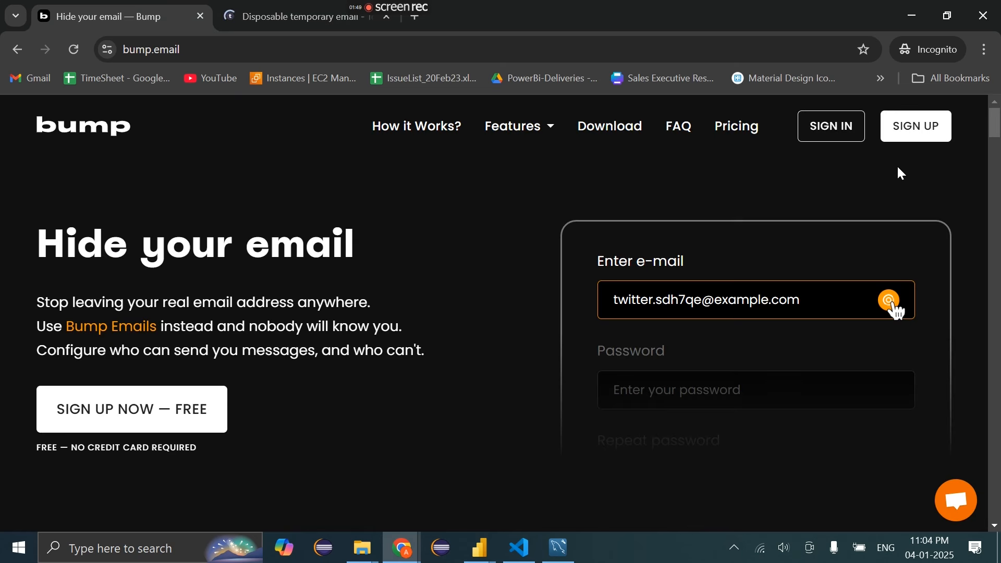
{"action": "left_click", "coordinate": [848, 134]}
{"action": "scroll", "coordinate": [490, 320], "scroll_direction": "down", "scroll_amount": 3}
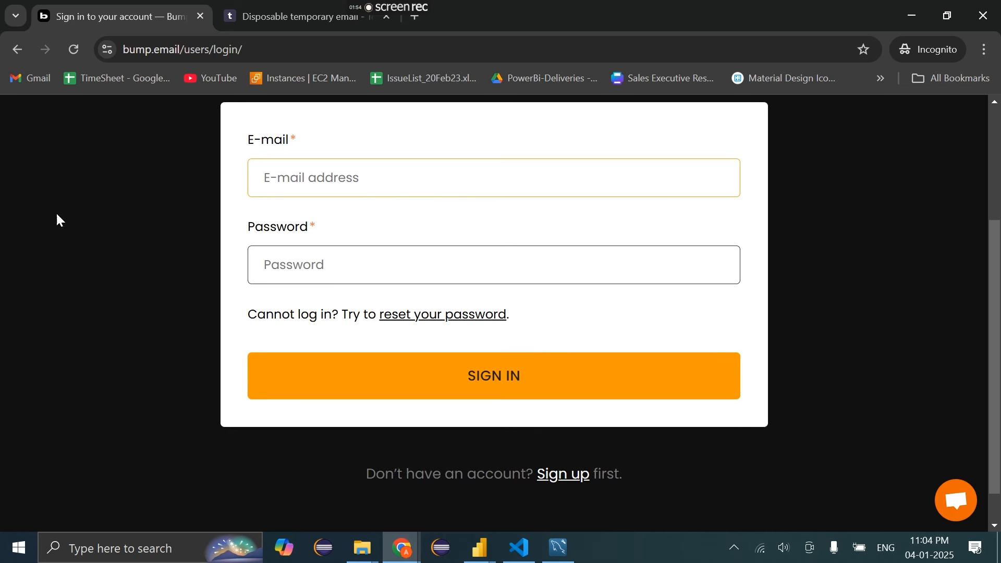
{"action": "left_click", "coordinate": [16, 51]}
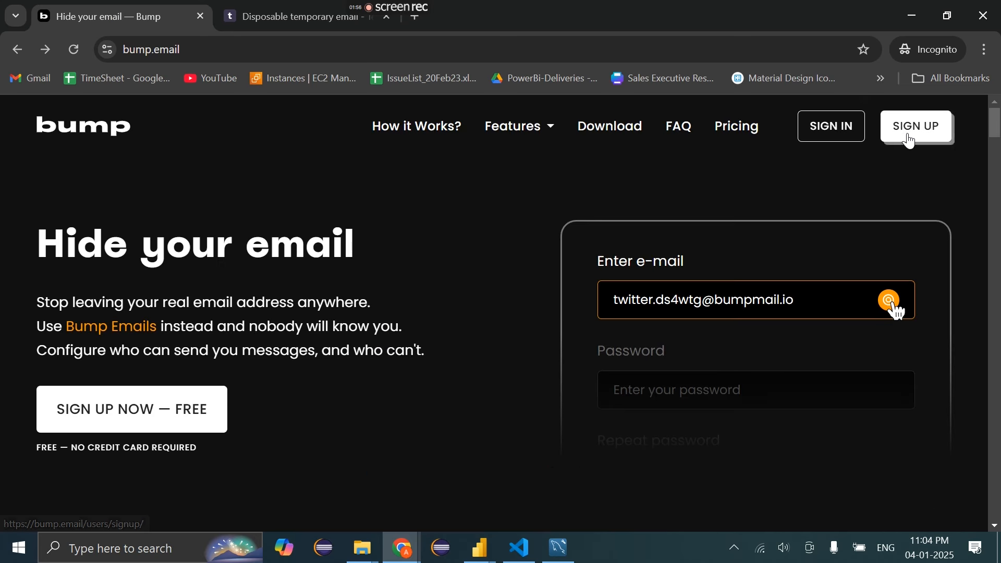
{"action": "scroll", "coordinate": [396, 353], "scroll_direction": "down", "scroll_amount": 2}
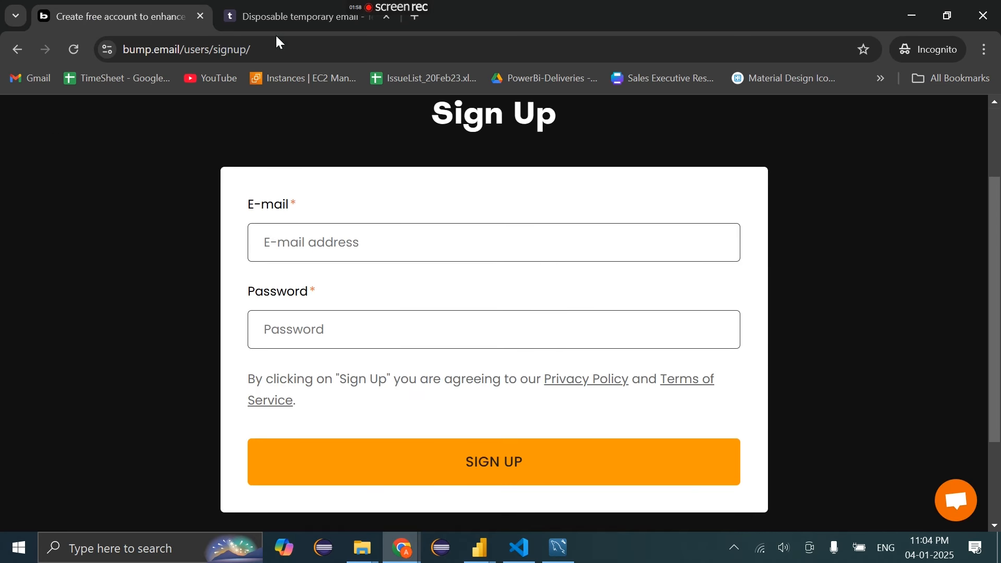
Register on Bump with the copied temporary address and a password, then return to the inbox
{"action": "left_click", "coordinate": [252, 6]}
{"action": "left_click", "coordinate": [371, 137]}
{"action": "left_click", "coordinate": [385, 164]}
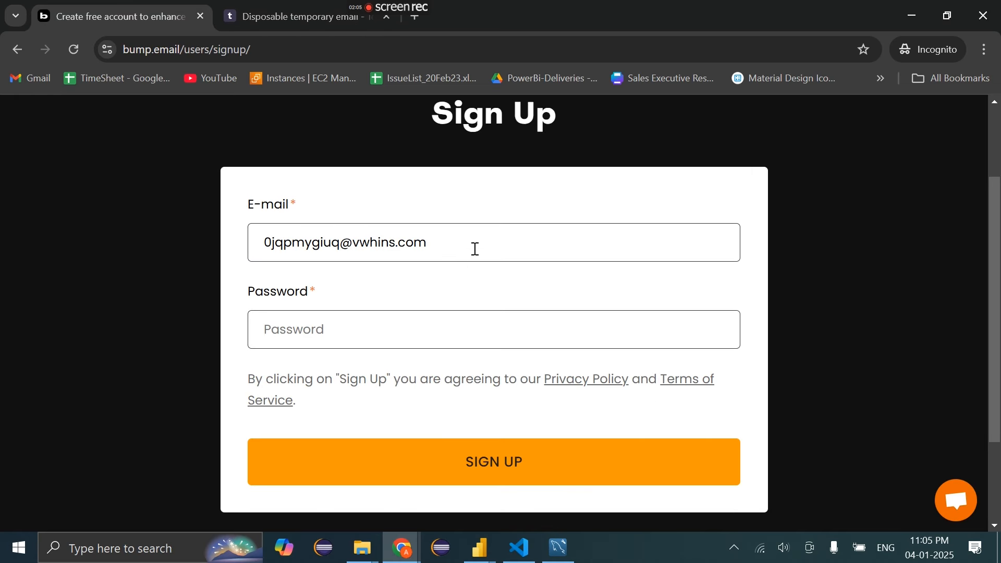
{"action": "left_click_drag", "start_coordinate": [475, 249], "coordinate": [127, 228]}
{"action": "left_click", "coordinate": [362, 343]}
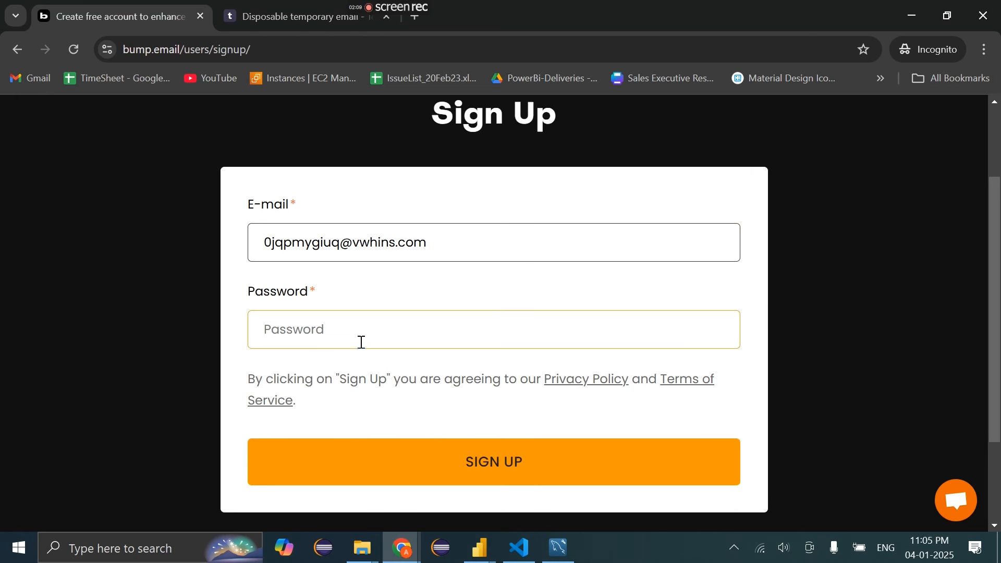
{"action": "type", "text": "********"}
{"action": "left_click", "coordinate": [372, 458]}
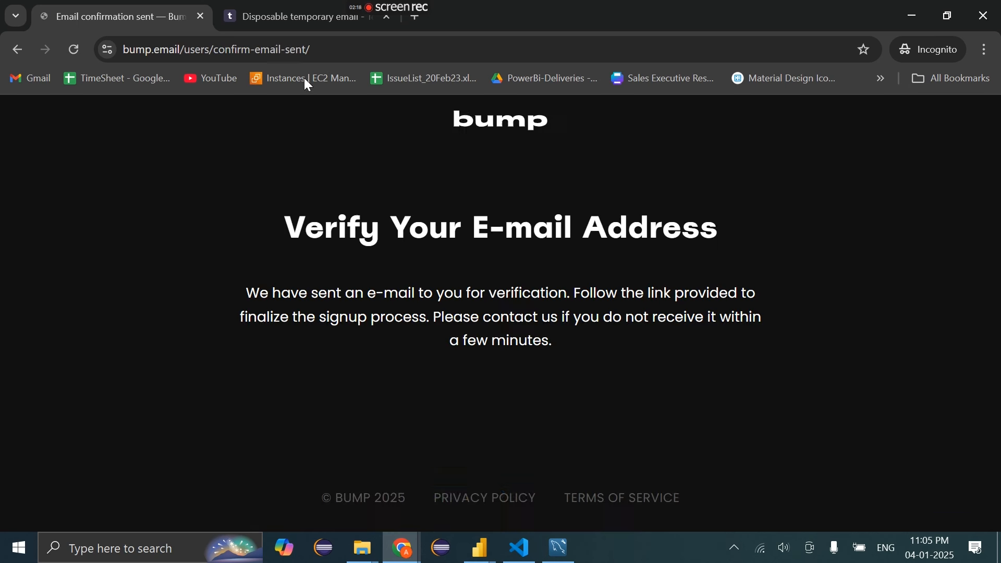
{"action": "left_click", "coordinate": [241, 7]}
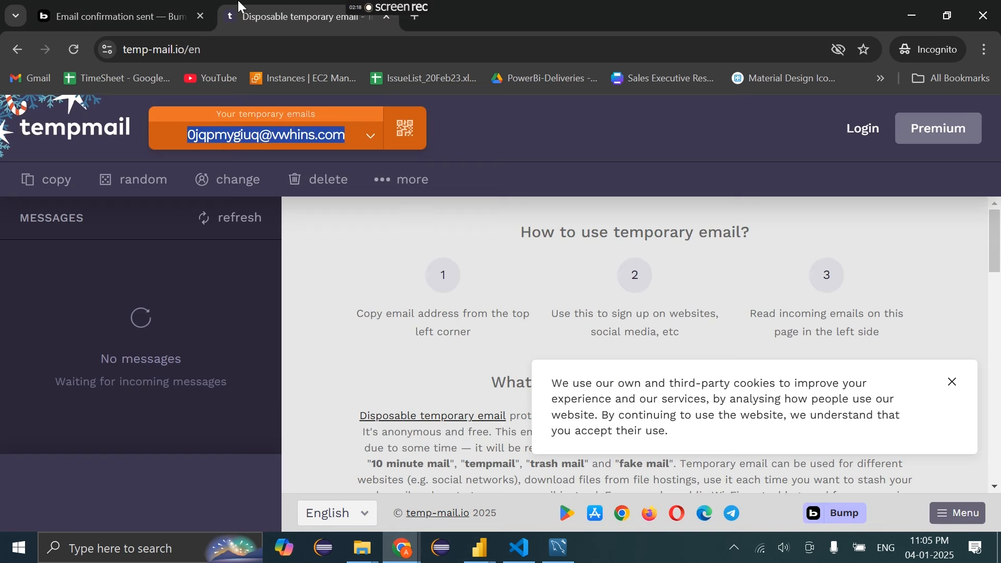
Open the Welcome to Bump message and follow its email confirmation link
{"action": "left_click", "coordinate": [221, 225]}
{"action": "key", "text": "ctrl+Tab"}
{"action": "key", "text": "ctrl+Tab"}
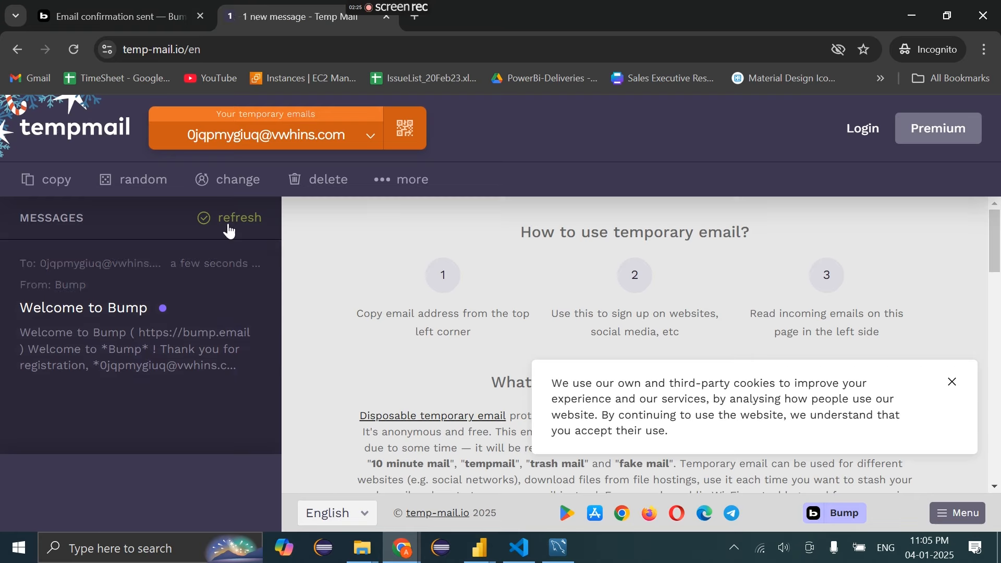
{"action": "left_click", "coordinate": [142, 355]}
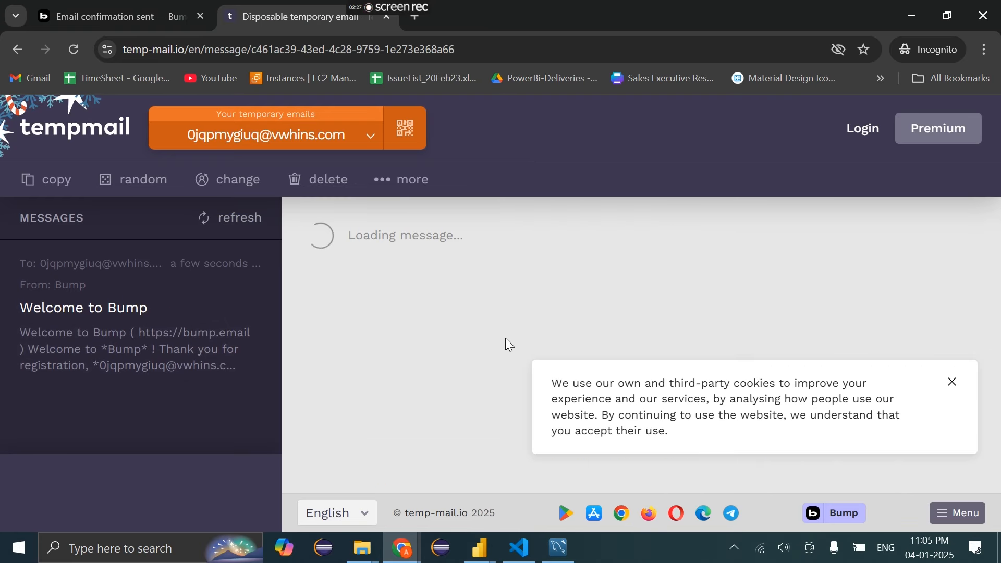
{"action": "scroll", "coordinate": [487, 387], "scroll_direction": "down", "scroll_amount": 3}
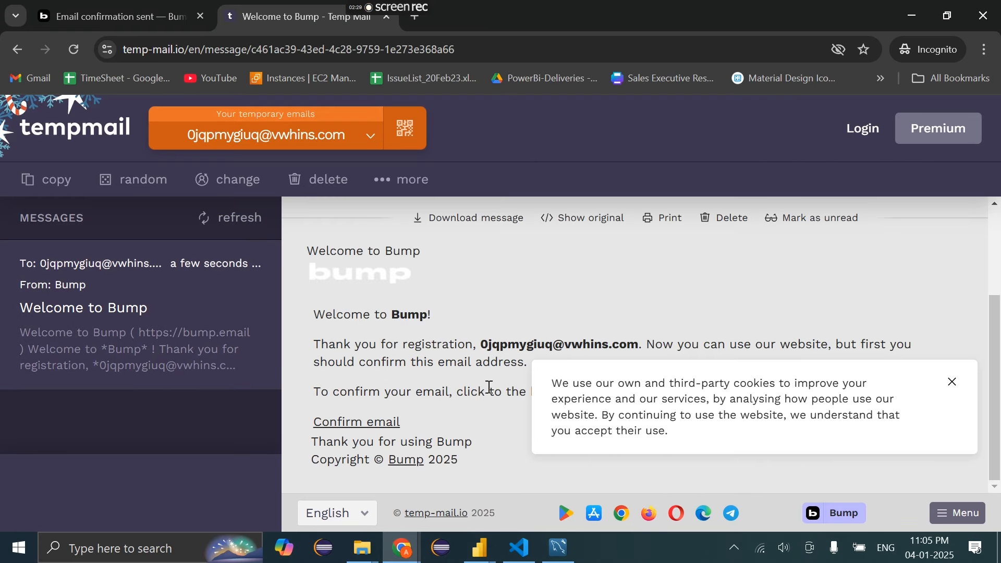
{"action": "left_click", "coordinate": [360, 423]}
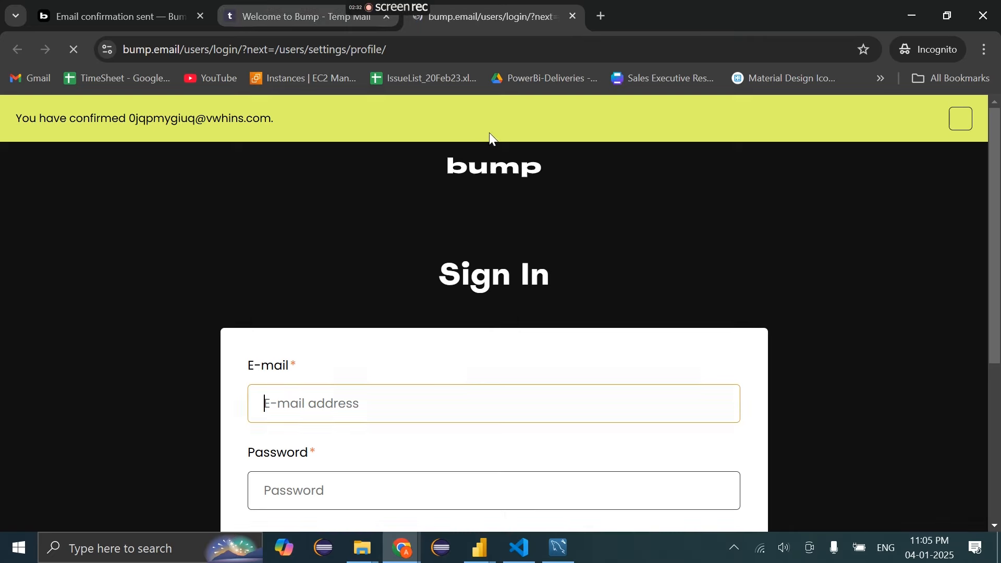
{"action": "scroll", "coordinate": [443, 385], "scroll_direction": "down", "scroll_amount": 3}
Try signing in to Bump with the temporary address and a password
{"action": "left_click", "coordinate": [327, 225]}
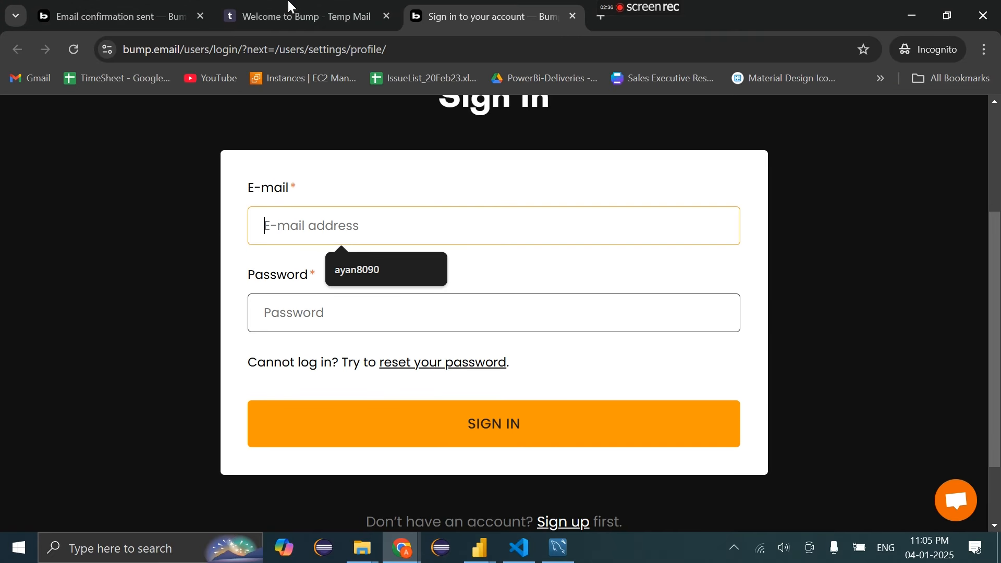
{"action": "left_click", "coordinate": [285, 10]}
{"action": "key", "text": "ctrl+Tab"}
{"action": "key", "text": "ctrl+v"}
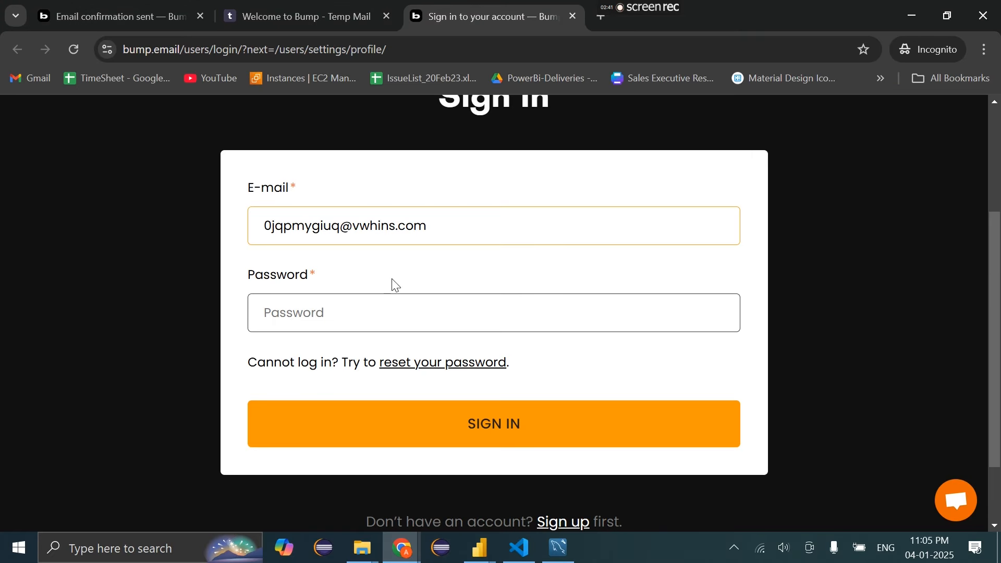
{"action": "left_click", "coordinate": [333, 328]}
{"action": "type", "text": "1234"}
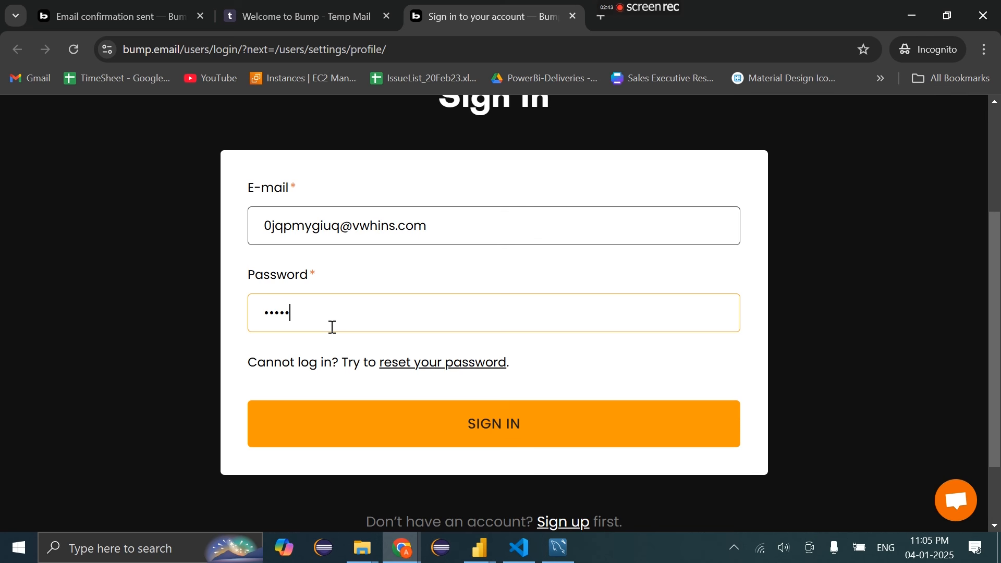
{"action": "type", "text": "5678"}
{"action": "left_click", "coordinate": [365, 420]}
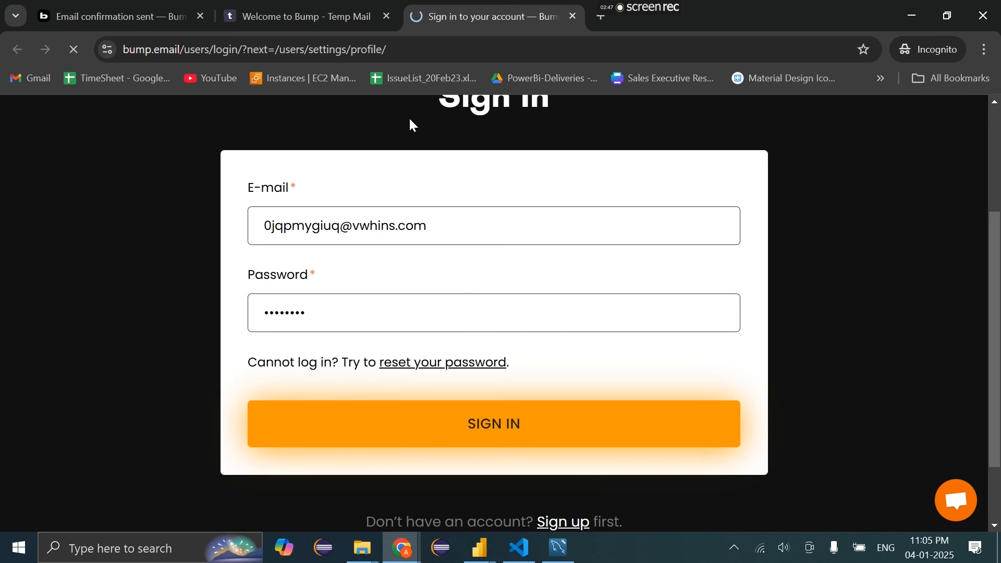
{"action": "scroll", "coordinate": [366, 474], "scroll_direction": "down", "scroll_amount": 2}
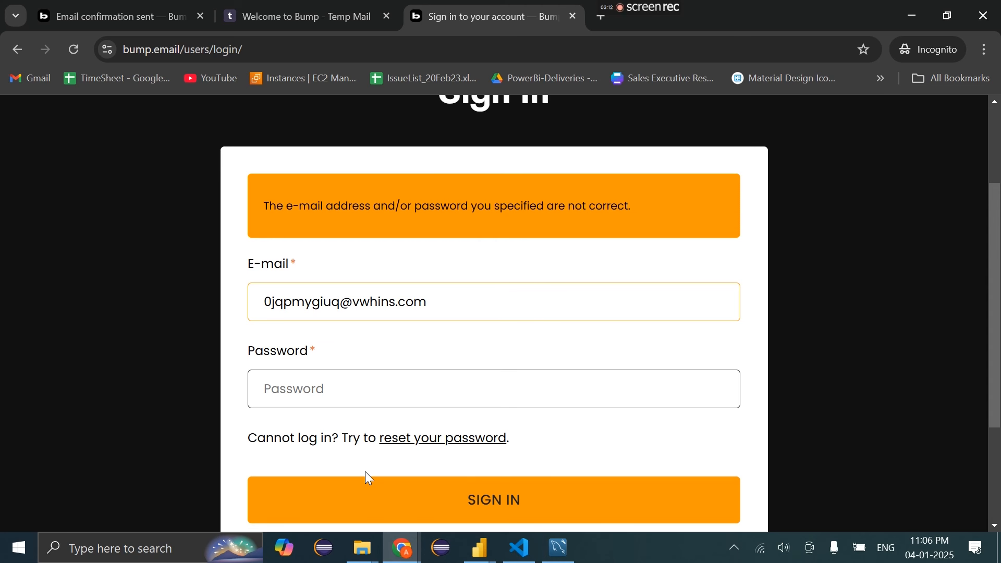
Request a Bump password reset for the temporary address
{"action": "left_click", "coordinate": [416, 439]}
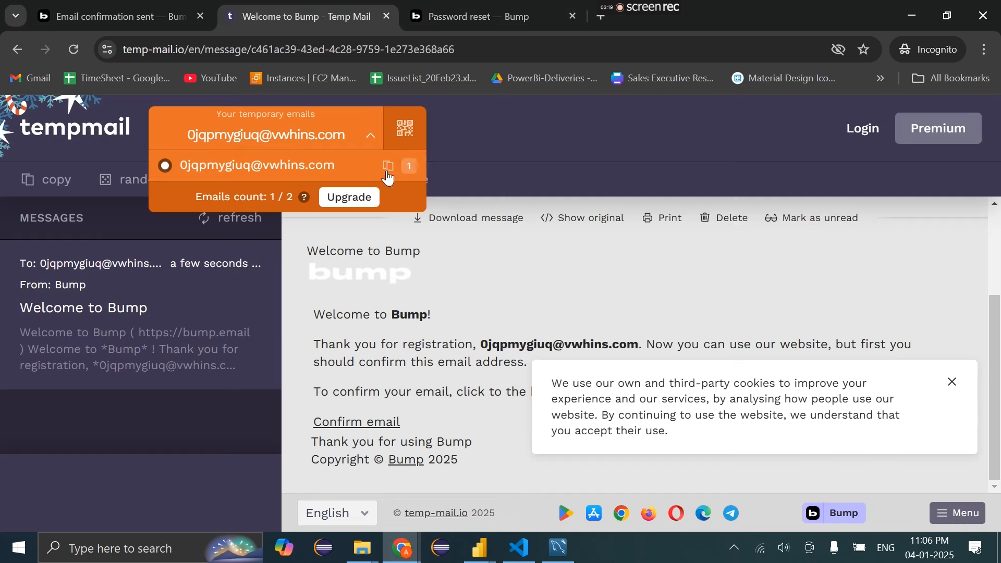
{"action": "left_click", "coordinate": [387, 167]}
{"action": "left_click", "coordinate": [445, 10]}
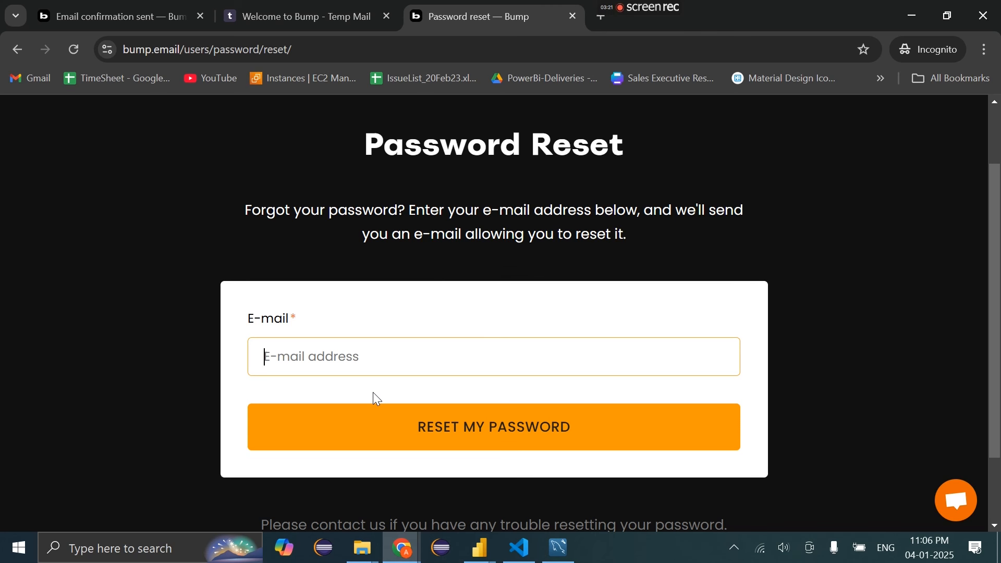
{"action": "key", "text": "ctrl+v"}
{"action": "left_click", "coordinate": [438, 429]}
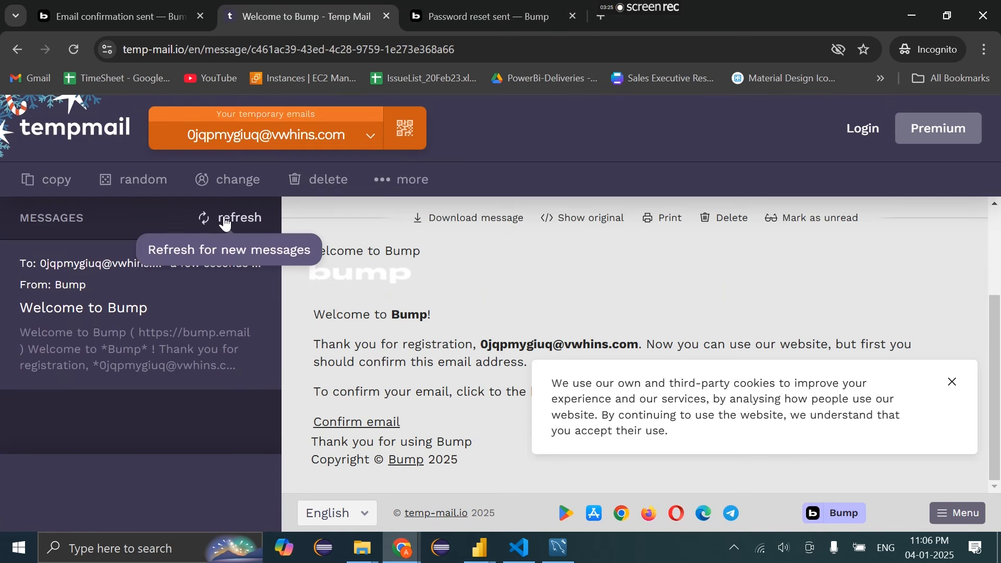
Copy the reset link from the temporary inbox and open it in the Bump tab
{"action": "left_click", "coordinate": [225, 219]}
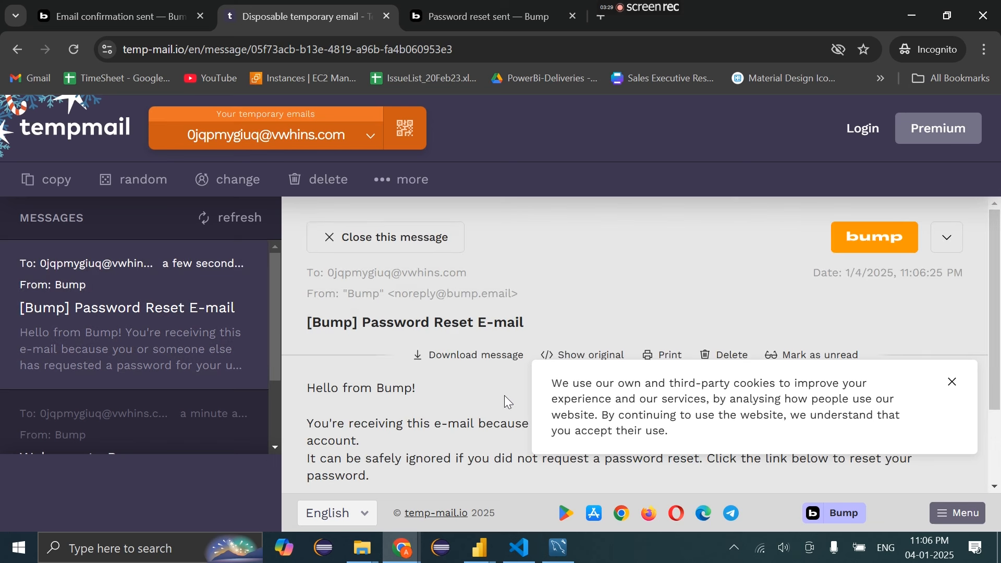
{"action": "scroll", "coordinate": [312, 406], "scroll_direction": "down", "scroll_amount": 2}
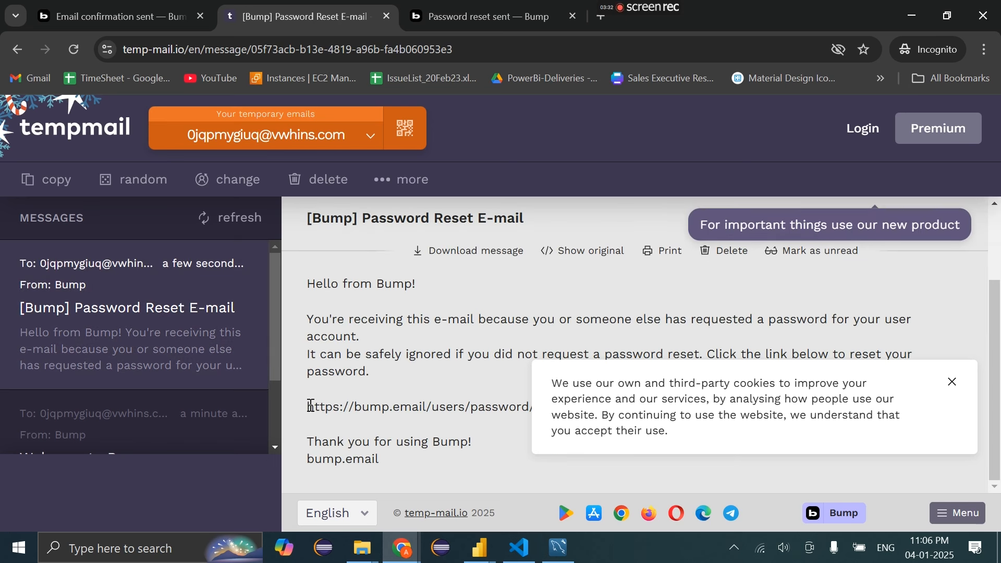
{"action": "left_click_drag", "start_coordinate": [311, 406], "coordinate": [655, 399]}
{"action": "left_click", "coordinate": [953, 383]}
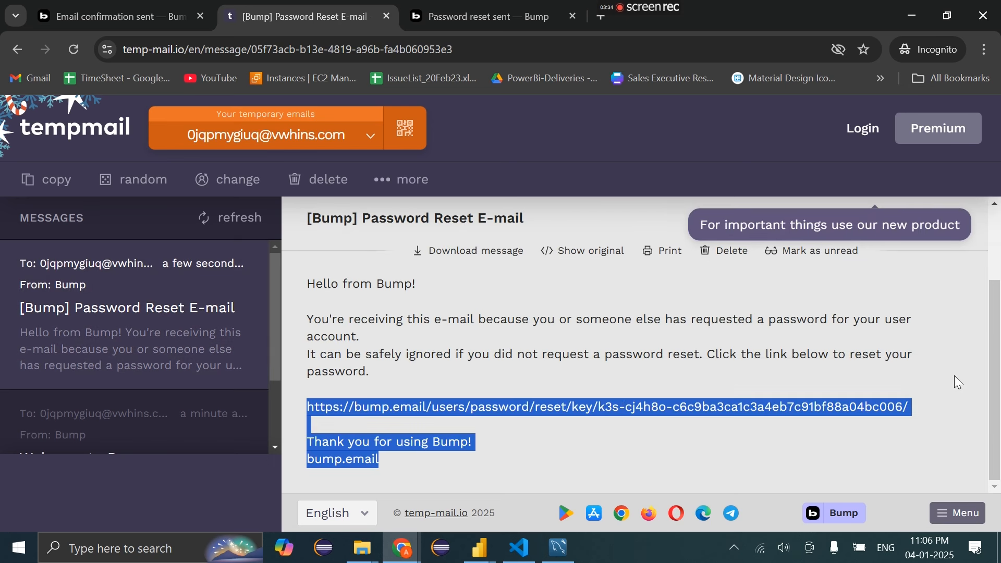
{"action": "left_click_drag", "start_coordinate": [915, 408], "coordinate": [303, 407]}
{"action": "left_click", "coordinate": [444, 16]}
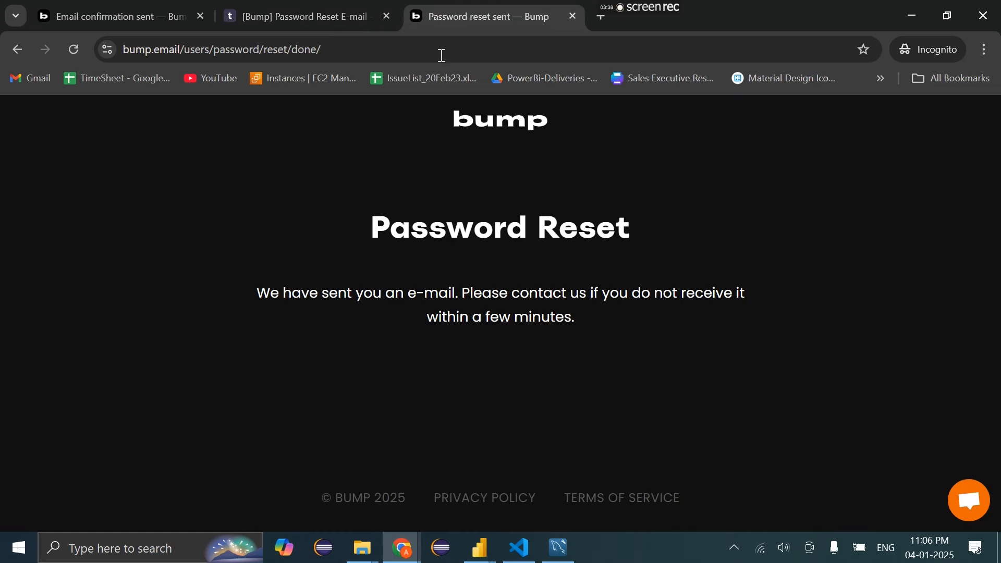
{"action": "left_click", "coordinate": [401, 50]}
{"action": "key", "text": "ctrl+v"}
{"action": "key", "text": "Return"}
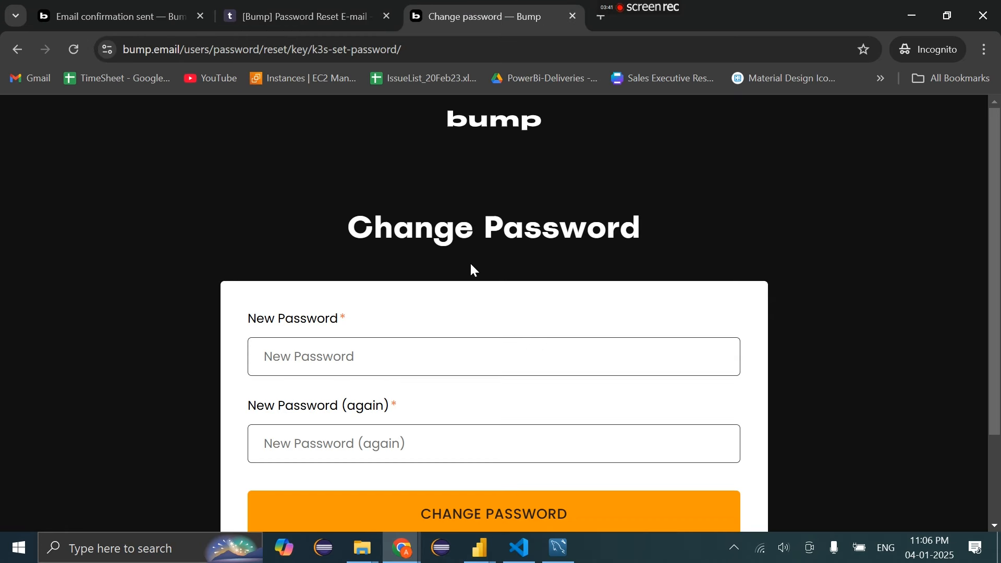
Set a new Bump password, entering it twice to confirm
{"action": "left_click", "coordinate": [355, 375]}
{"action": "type", "text": "••••••••"}
{"action": "key", "text": "Tab"}
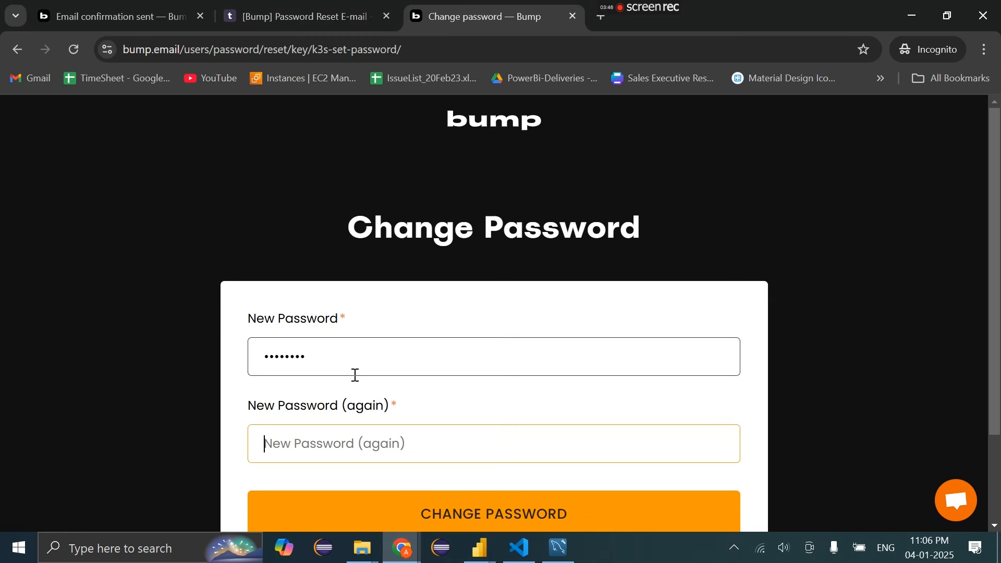
{"action": "type", "text": "•••••"}
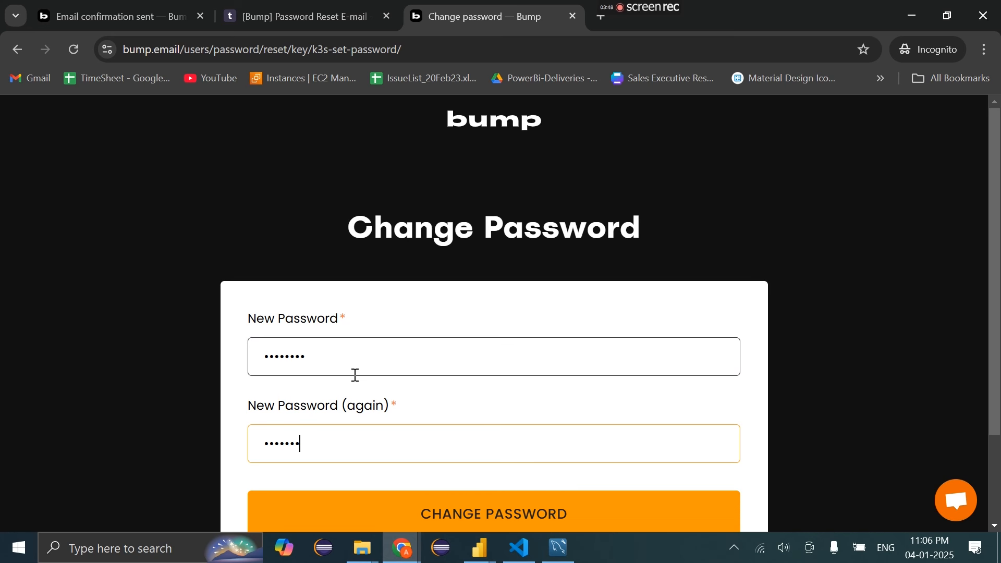
{"action": "type", "text": "•••"}
{"action": "scroll", "coordinate": [374, 402], "scroll_direction": "down", "scroll_amount": 2}
{"action": "left_click", "coordinate": [391, 423]}
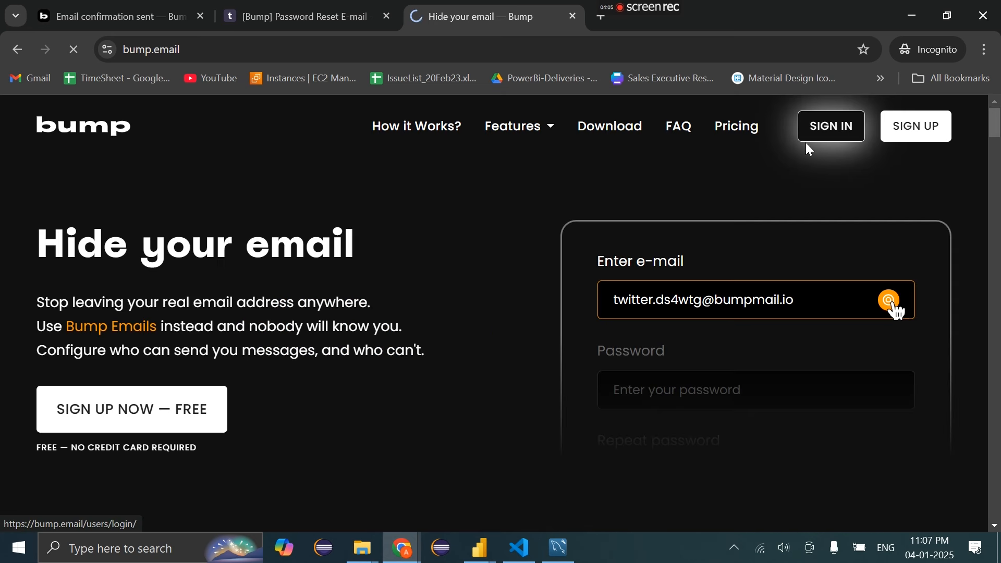
Sign in to Bump with the account e-mail and the new password
{"action": "left_click", "coordinate": [807, 136]}
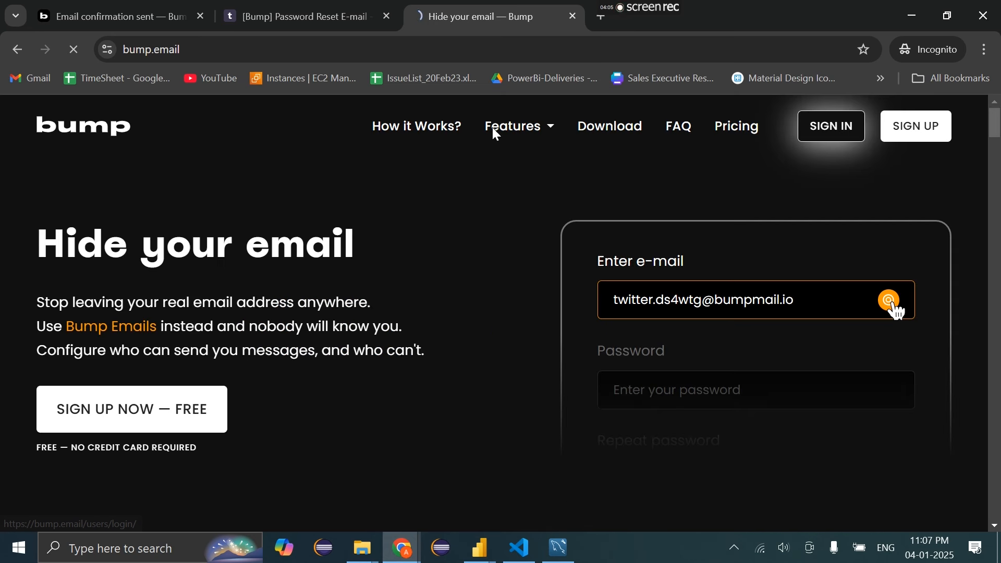
{"action": "key", "text": "ctrl+v"}
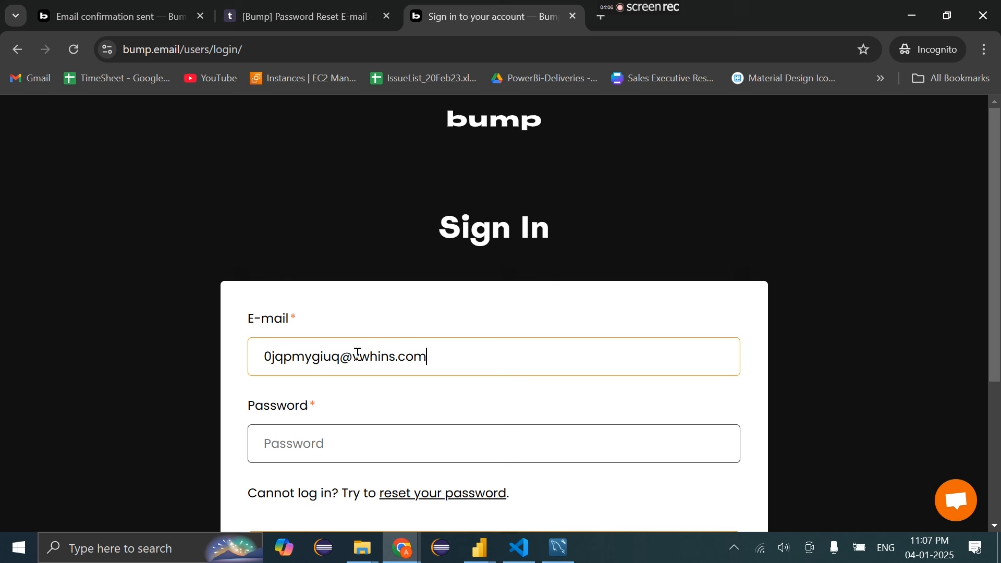
{"action": "left_click", "coordinate": [306, 452]}
{"action": "type", "text": "••••••••"}
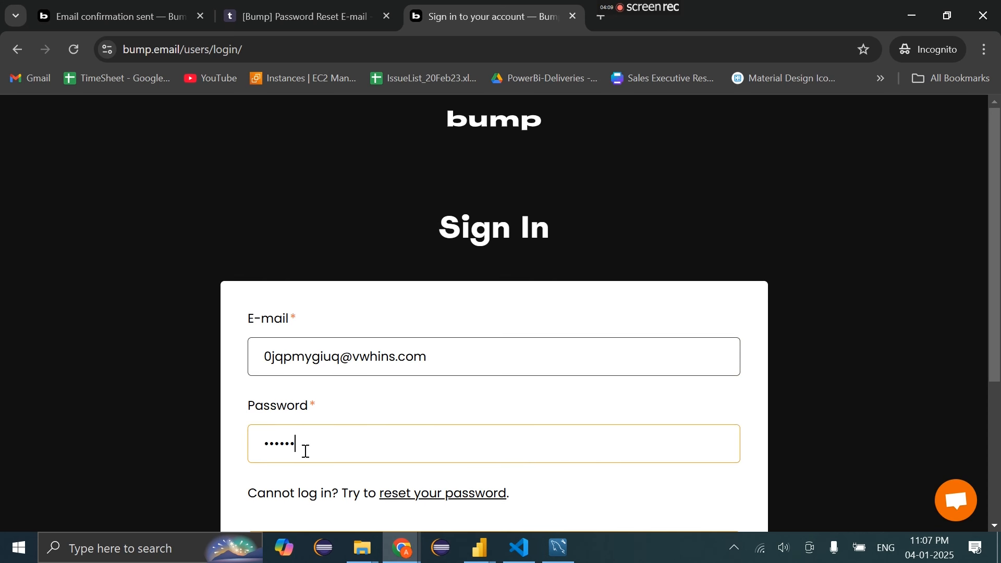
{"action": "scroll", "coordinate": [306, 451], "scroll_direction": "down", "scroll_amount": 3}
{"action": "left_click", "coordinate": [324, 427]}
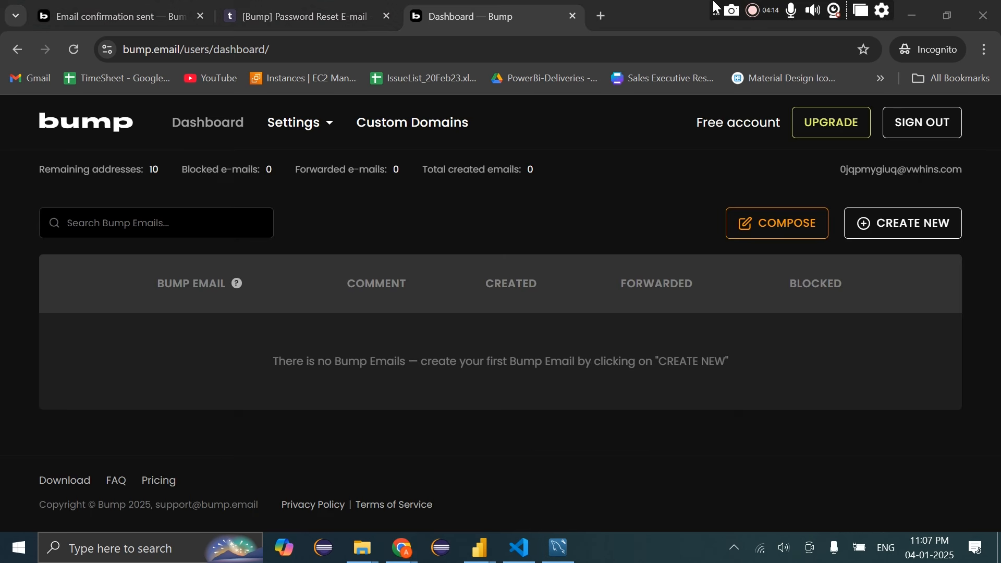
Search Google for 'power bi service' in a new tab
{"action": "left_click", "coordinate": [602, 13]}
{"action": "type", "text": "power bi"}
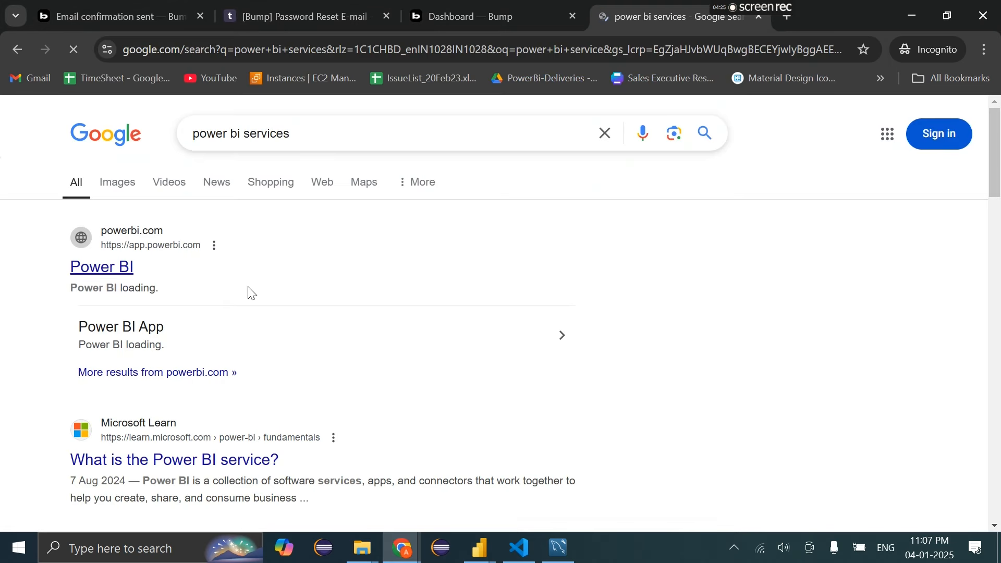
{"action": "scroll", "coordinate": [224, 313], "scroll_direction": "down", "scroll_amount": 4}
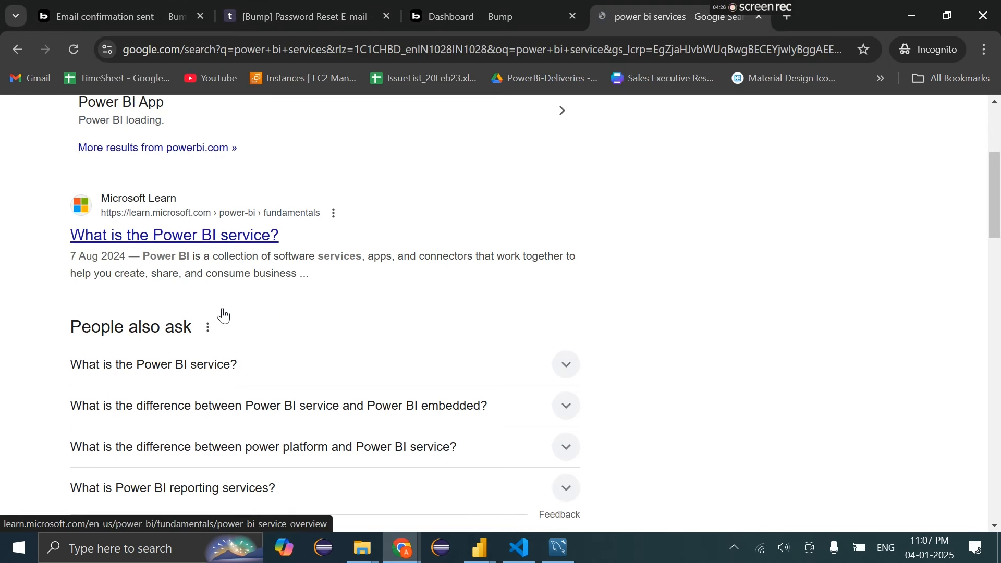
{"action": "scroll", "coordinate": [223, 312], "scroll_direction": "up", "scroll_amount": 4}
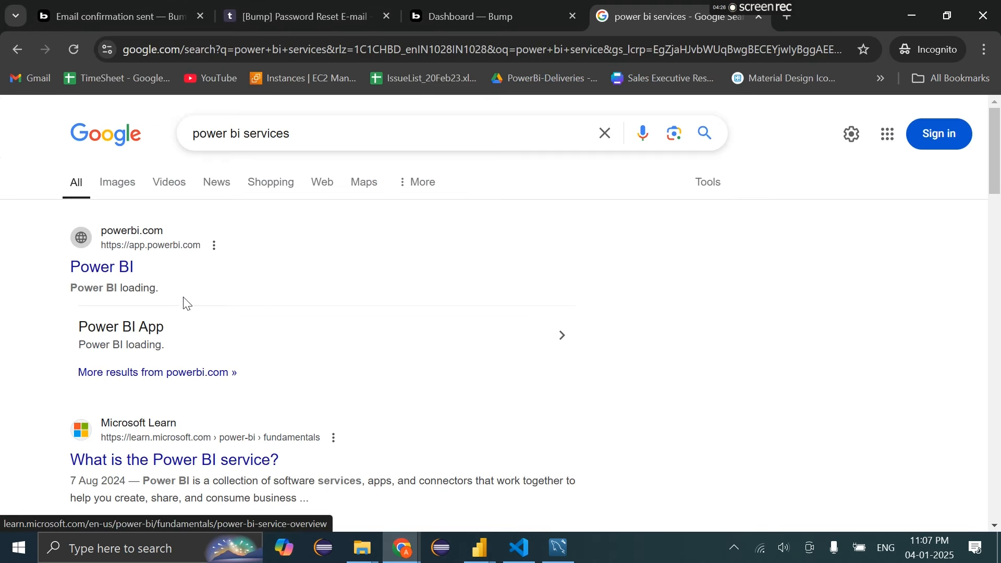
{"action": "left_click", "coordinate": [343, 134]}
{"action": "key", "text": "BackSpace"}
{"action": "key", "text": "BackSpace"}
{"action": "key", "text": "BackSpace"}
{"action": "key", "text": "BackSpace"}
{"action": "key", "text": "BackSpace"}
{"action": "key", "text": "BackSpace"}
{"action": "key", "text": "BackSpace"}
{"action": "key", "text": "BackSpace"}
{"action": "key", "text": "Return"}
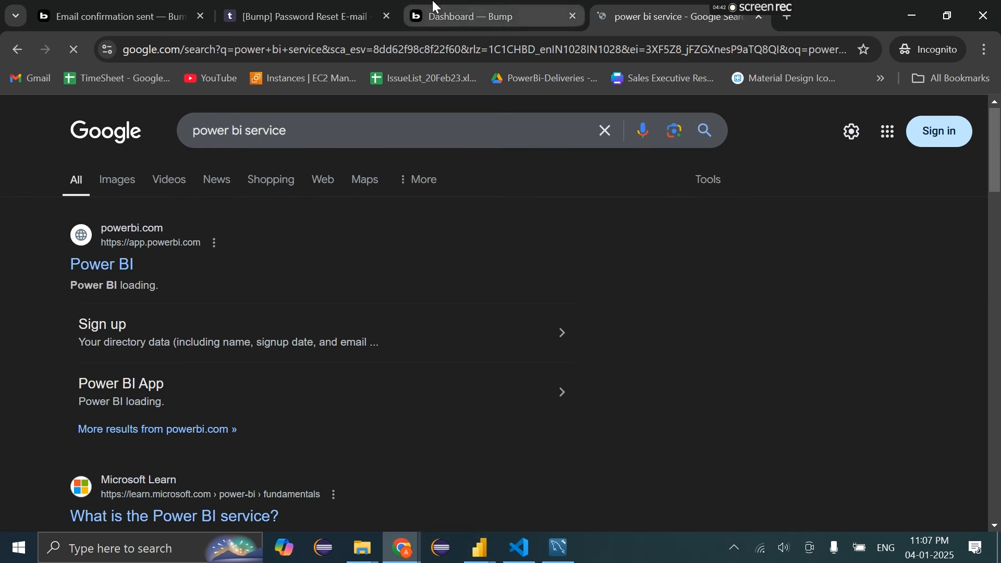
{"action": "left_click_drag", "start_coordinate": [436, 6], "coordinate": [628, 6]}
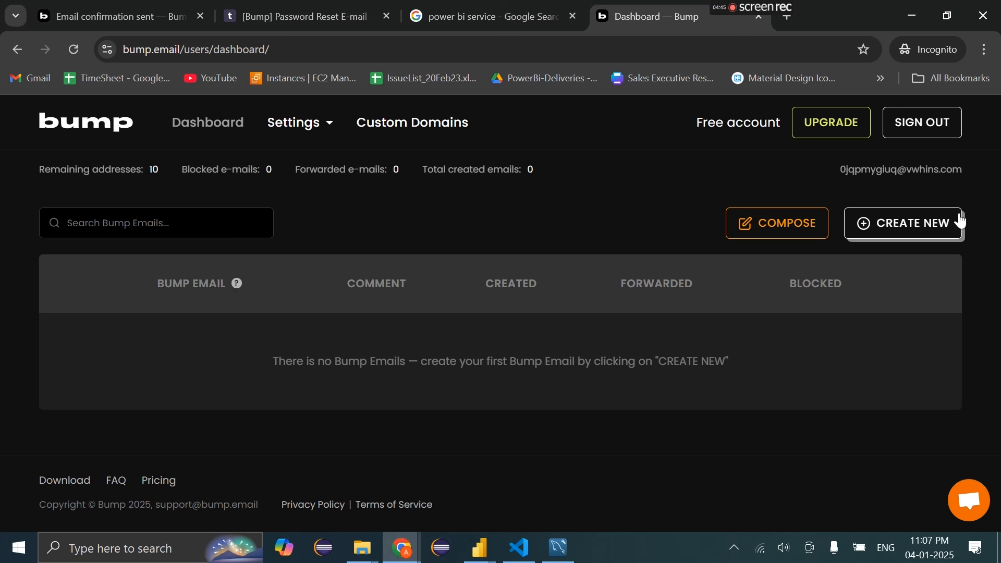
{"action": "left_click", "coordinate": [939, 223]}
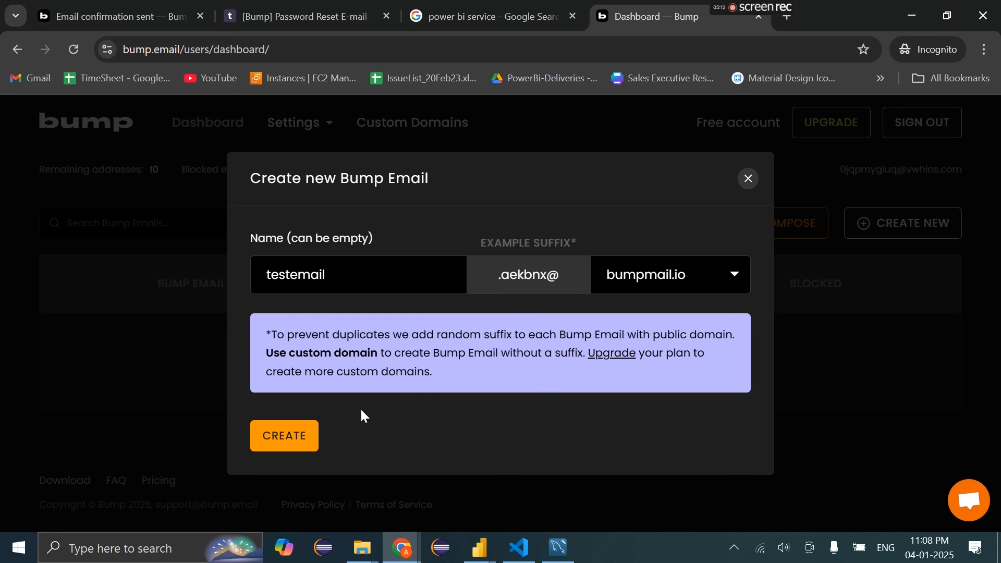
{"action": "left_click", "coordinate": [296, 430]}
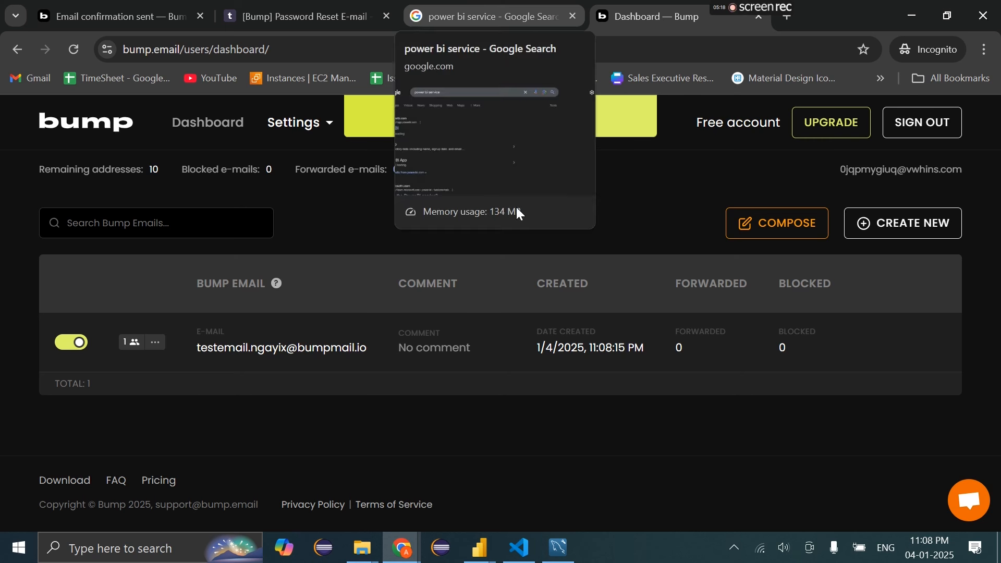
{"action": "left_click", "coordinate": [217, 348]}
Open the Power BI service site from the search results
{"action": "left_click", "coordinate": [488, 16]}
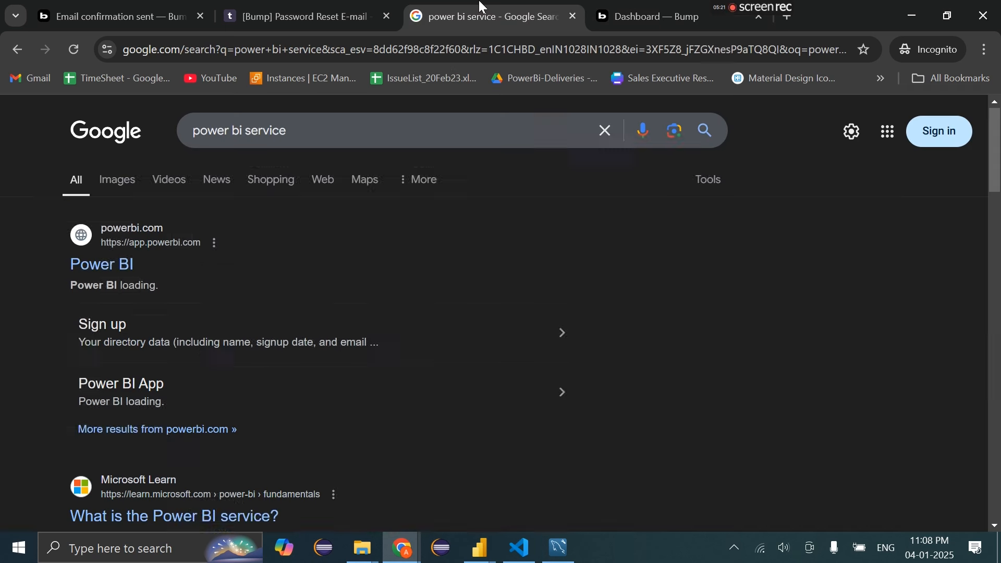
{"action": "left_click", "coordinate": [122, 266]}
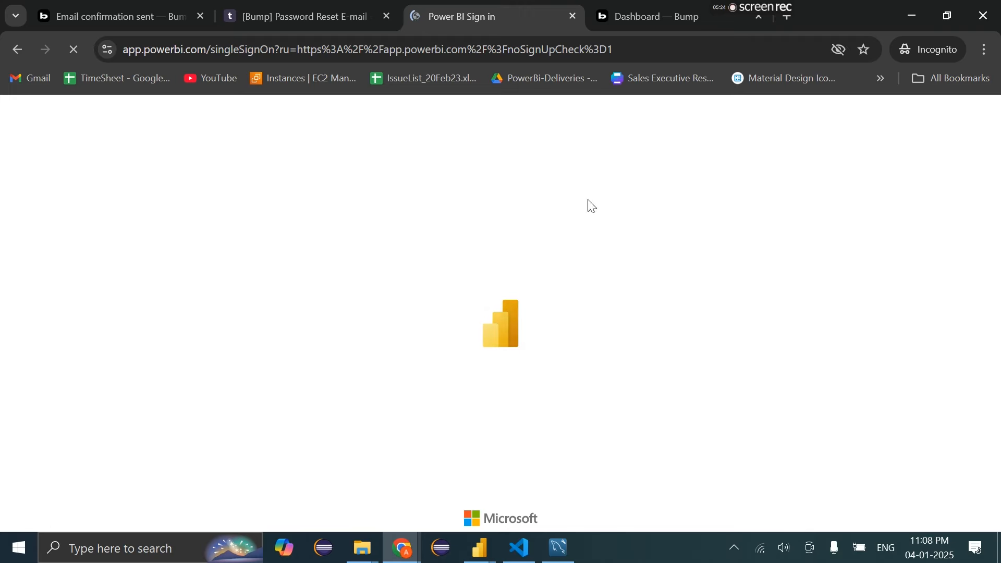
{"action": "left_click", "coordinate": [649, 10]}
{"action": "left_click", "coordinate": [457, 6]}
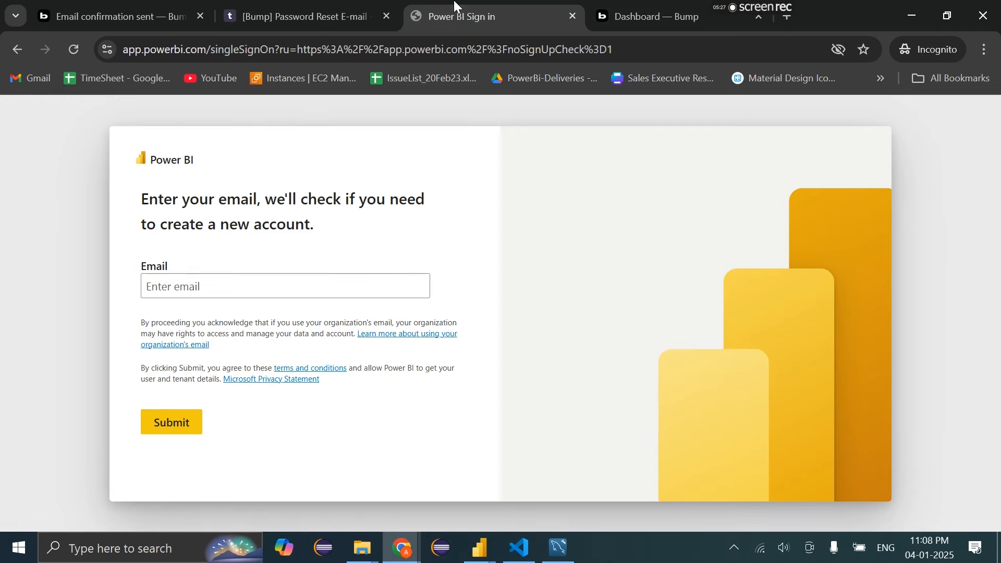
Autofill a saved email in the Power BI sign-in field, correct the username, and submit
{"action": "left_click", "coordinate": [313, 293]}
{"action": "left_click", "coordinate": [310, 322]}
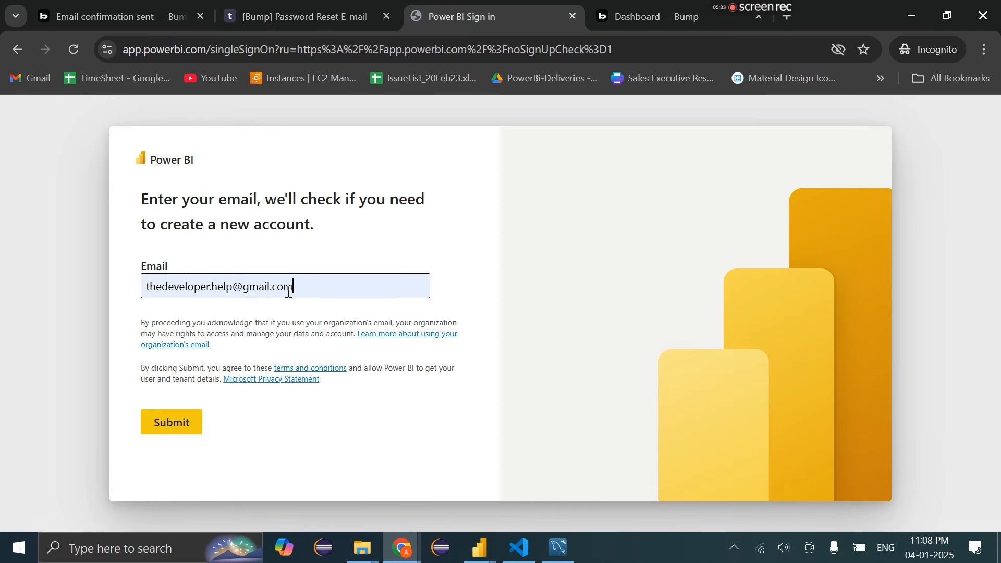
{"action": "left_click_drag", "start_coordinate": [288, 291], "coordinate": [135, 290]}
{"action": "left_click", "coordinate": [133, 309]}
{"action": "left_click", "coordinate": [233, 288]}
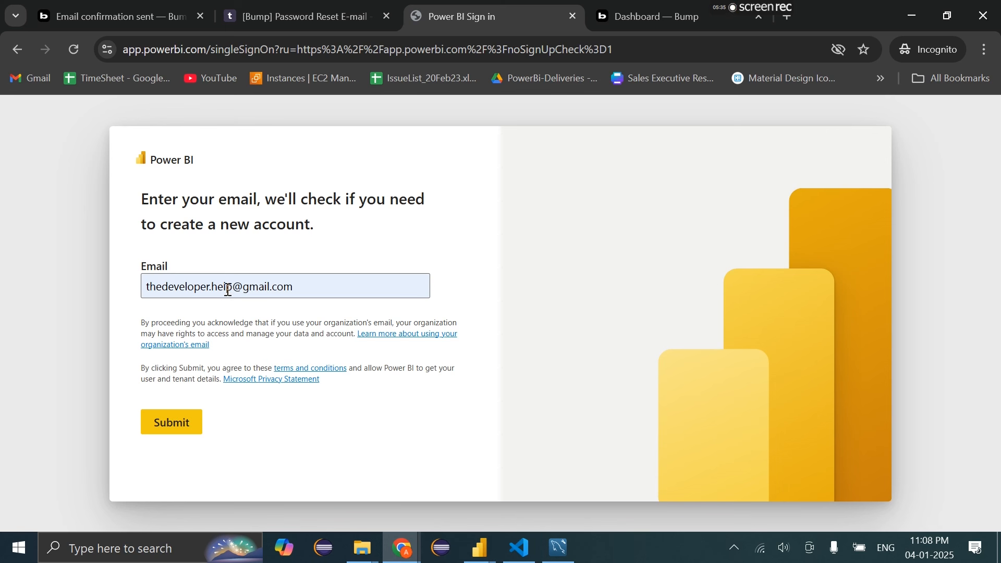
{"action": "key", "text": "BackSpace"}
{"action": "key", "text": "BackSpace"}
{"action": "key", "text": "BackSpace"}
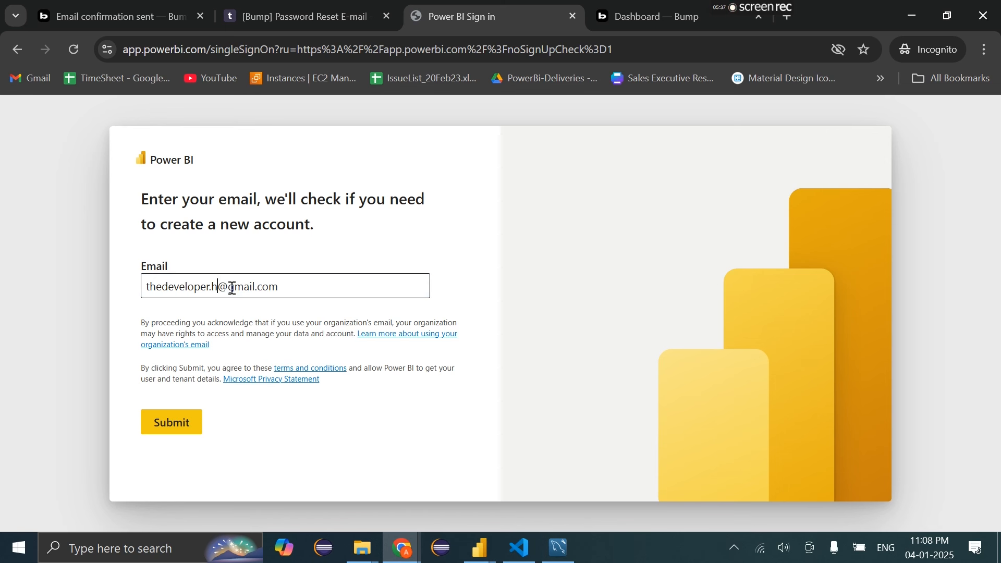
{"action": "type", "text": "elp"}
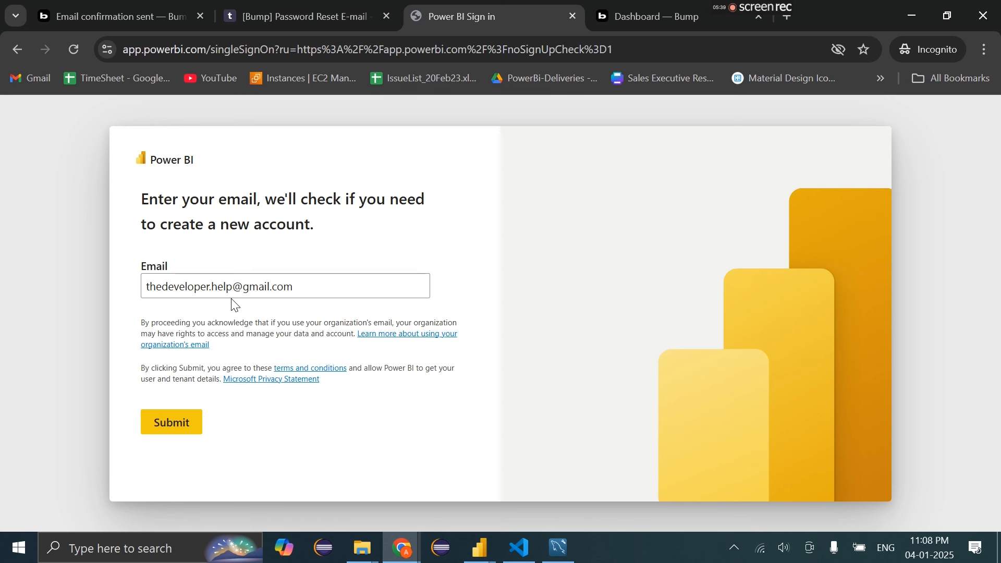
{"action": "left_click", "coordinate": [186, 433]}
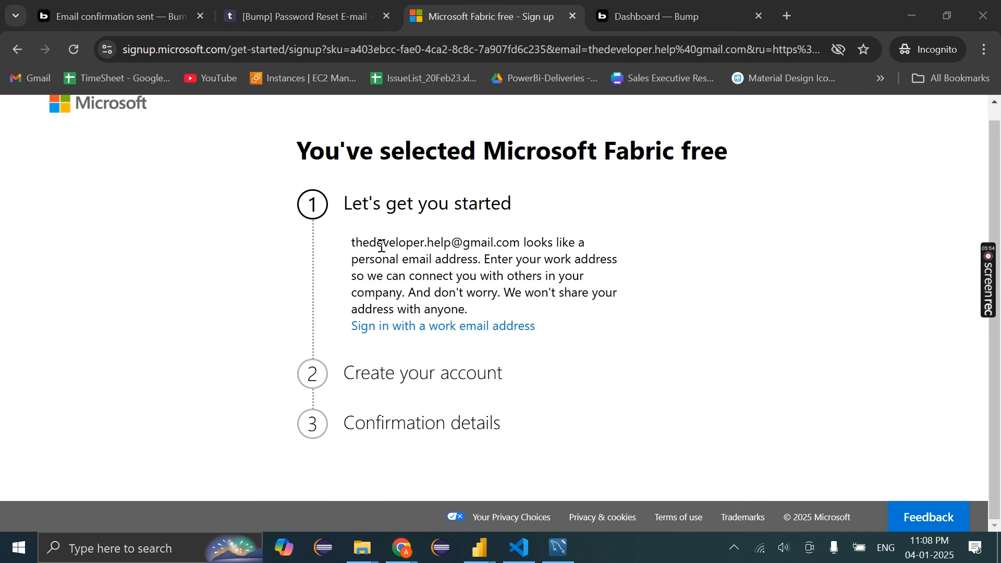
Review Fabric's personal-email warning and go back to the sign-in page
{"action": "left_click_drag", "start_coordinate": [351, 248], "coordinate": [530, 244]}
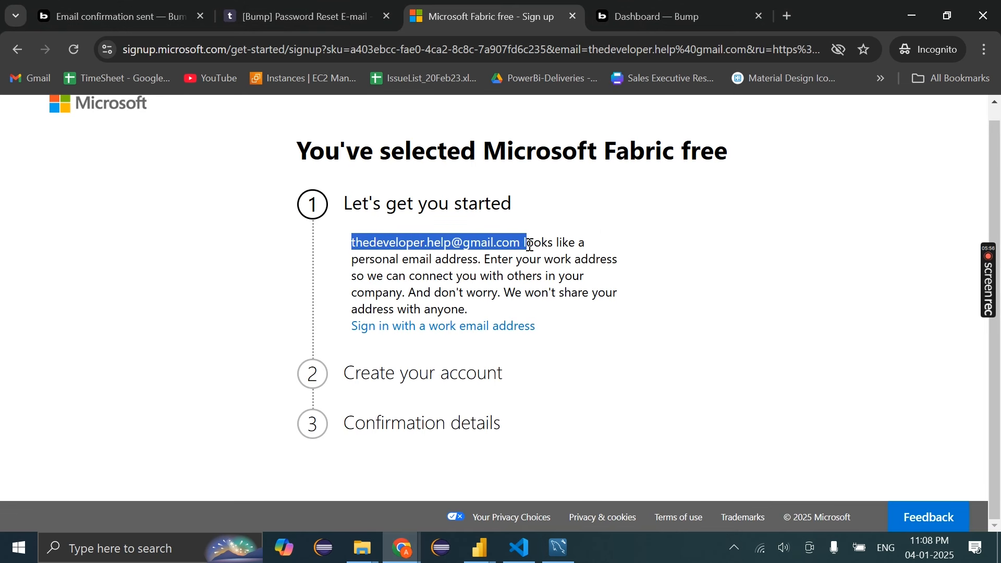
{"action": "left_click_drag", "start_coordinate": [368, 277], "coordinate": [558, 272]}
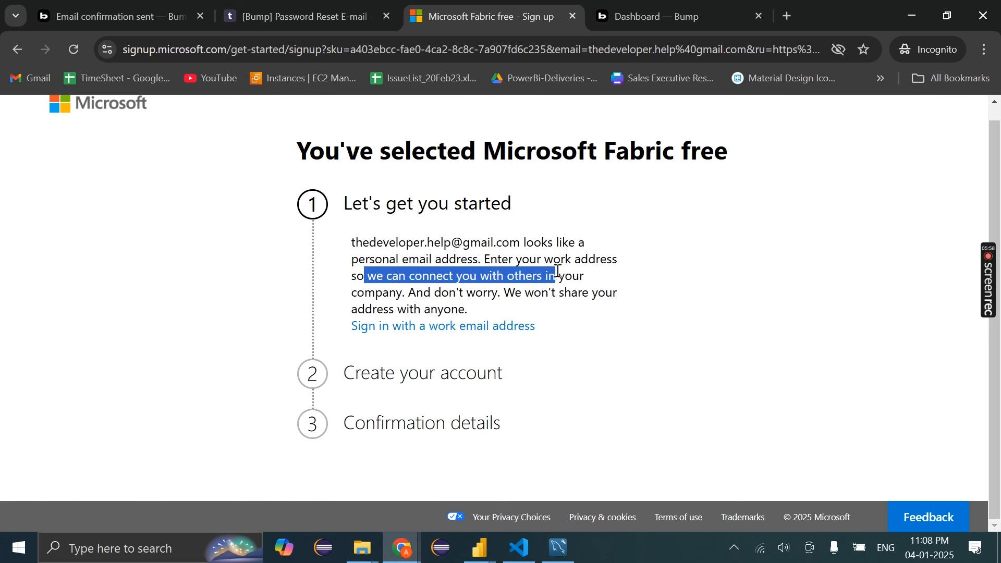
{"action": "scroll", "coordinate": [558, 272], "scroll_direction": "up", "scroll_amount": 1}
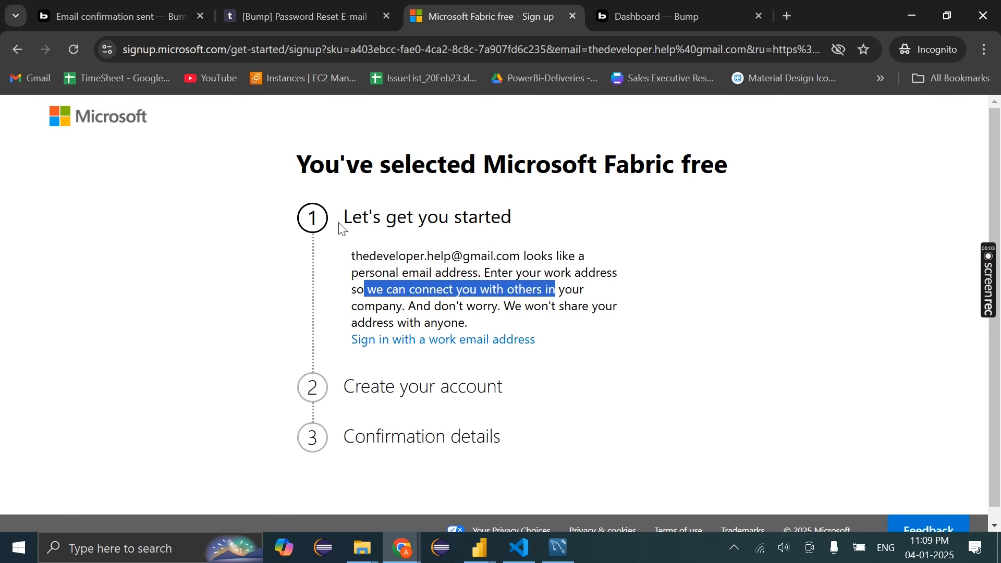
{"action": "left_click", "coordinate": [14, 56]}
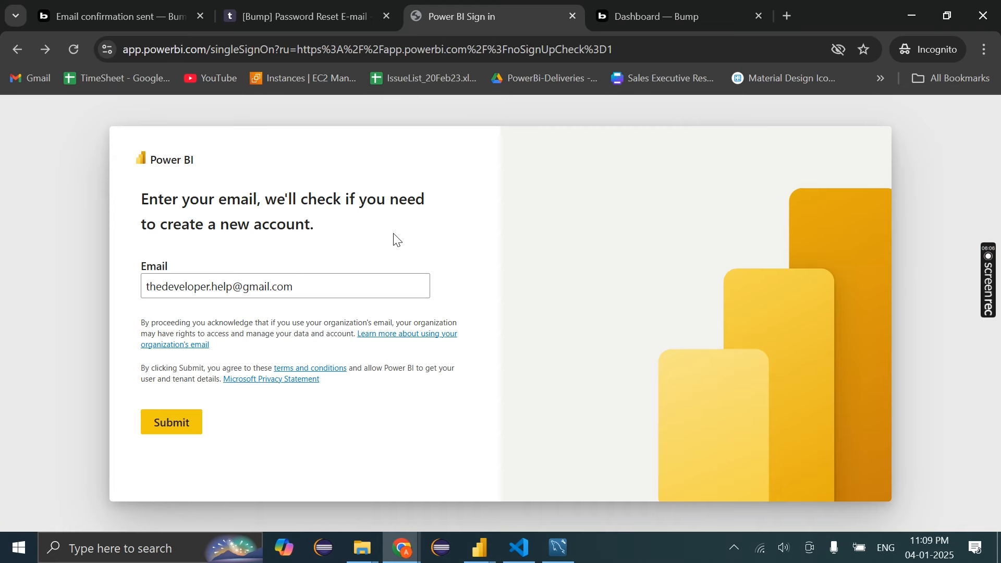
Replace the Power BI sign-in email with the copied Bump address and submit it
{"action": "left_click", "coordinate": [628, 13]}
{"action": "left_click", "coordinate": [356, 417]}
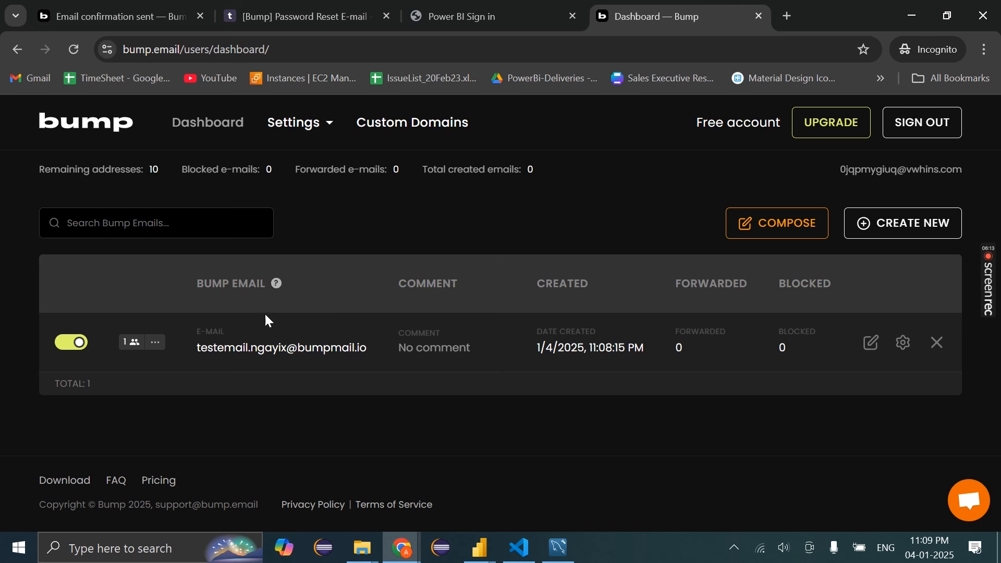
{"action": "left_click_drag", "start_coordinate": [369, 348], "coordinate": [198, 355]}
{"action": "key", "text": "ctrl+c"}
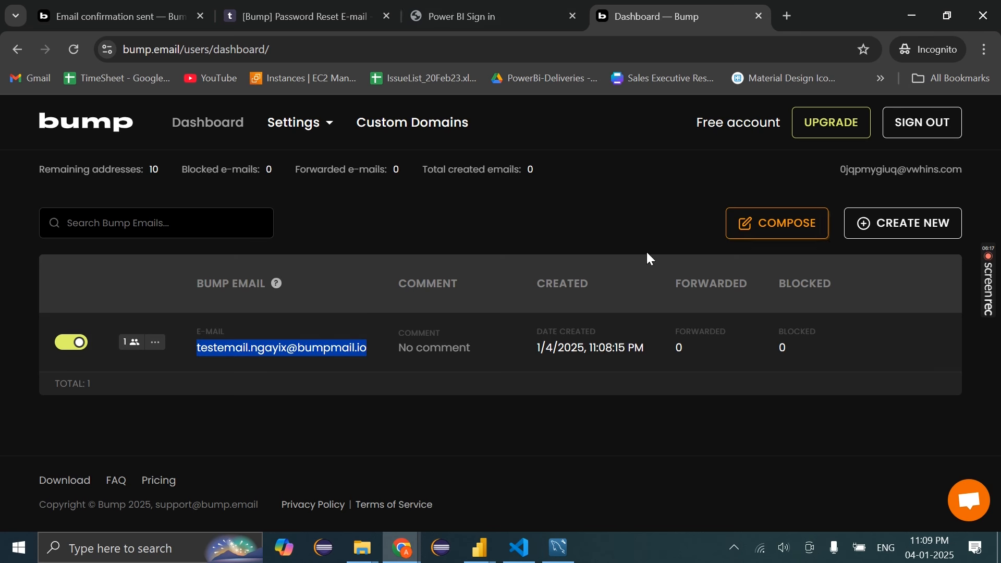
{"action": "left_click", "coordinate": [450, 6]}
{"action": "left_click", "coordinate": [384, 286]}
{"action": "key", "text": "ctrl+a"}
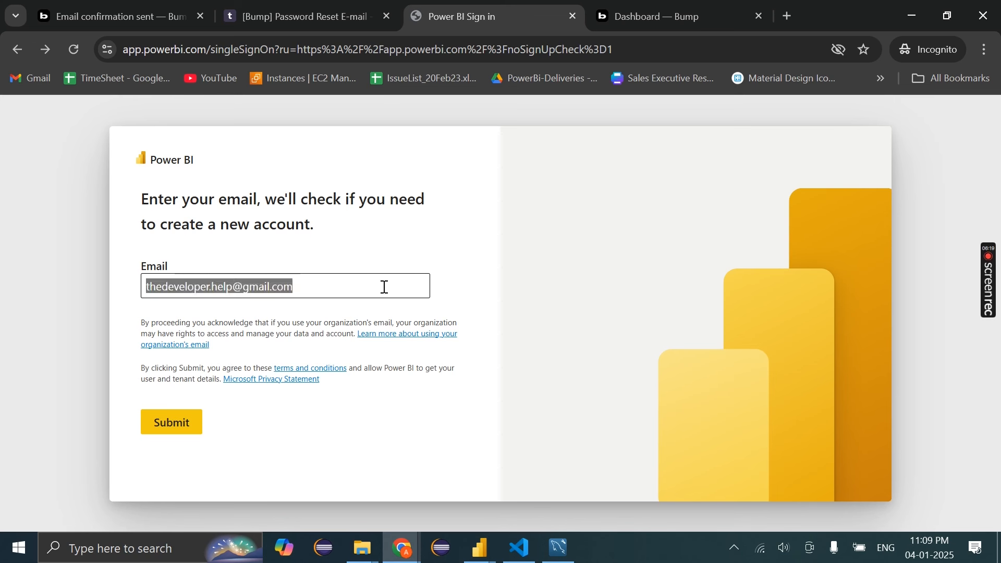
{"action": "key", "text": "ctrl+v"}
{"action": "left_click", "coordinate": [180, 428]}
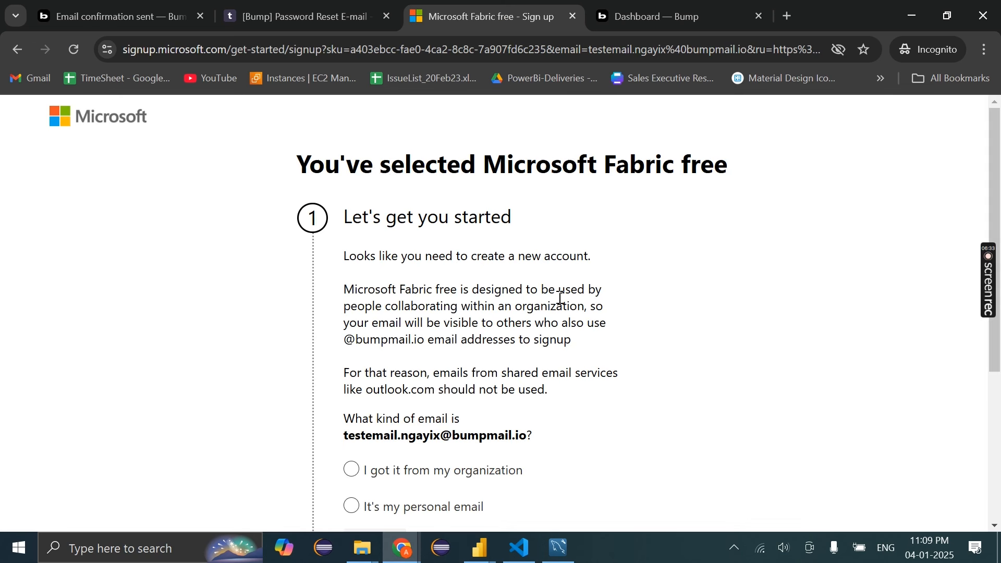
Choose 'I got it from my organization' and continue to the Create your account form
{"action": "scroll", "coordinate": [560, 300], "scroll_direction": "down", "scroll_amount": 1}
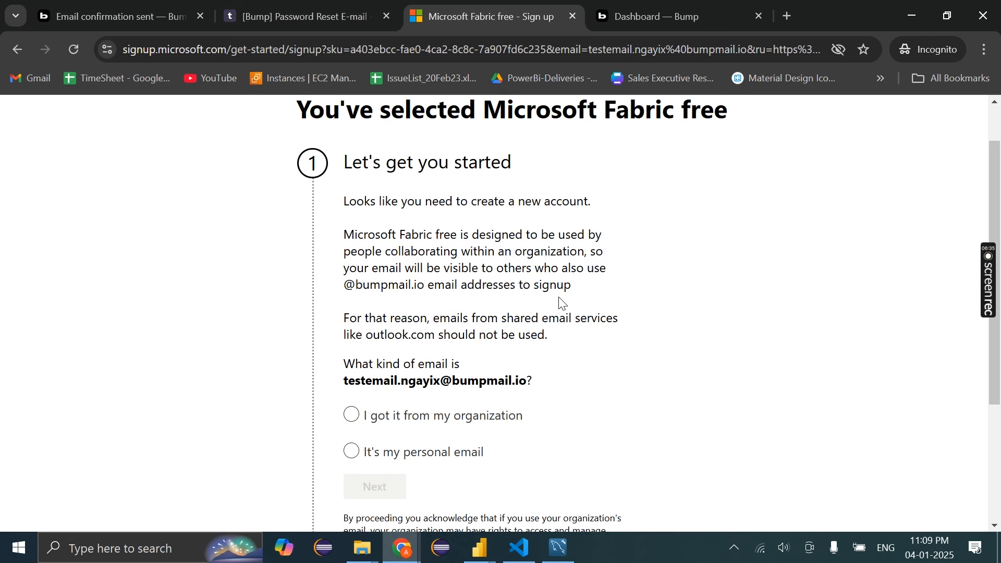
{"action": "scroll", "coordinate": [562, 303], "scroll_direction": "down", "scroll_amount": 3}
{"action": "left_click", "coordinate": [451, 239]}
{"action": "scroll", "coordinate": [453, 243], "scroll_direction": "down", "scroll_amount": 1}
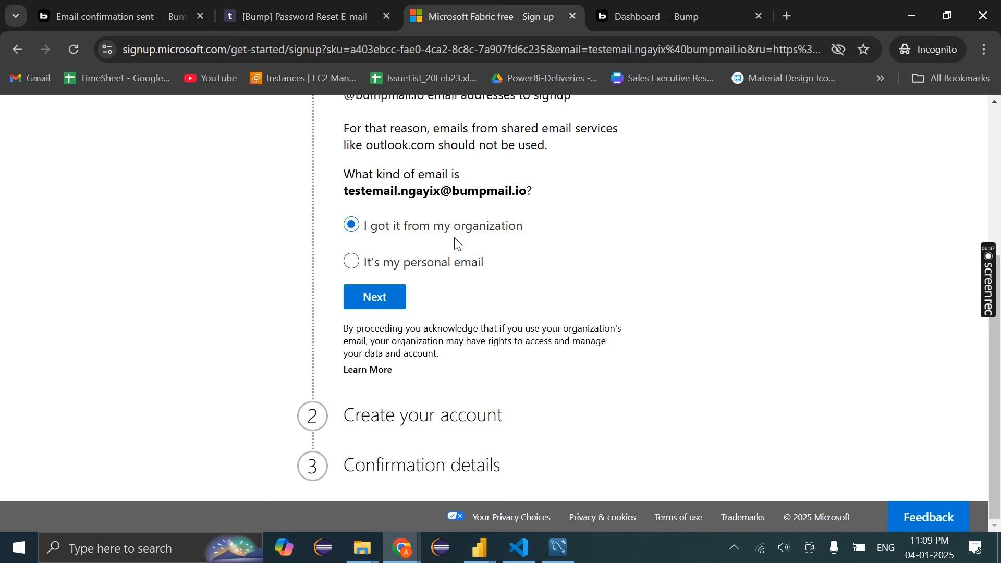
{"action": "left_click", "coordinate": [368, 308]}
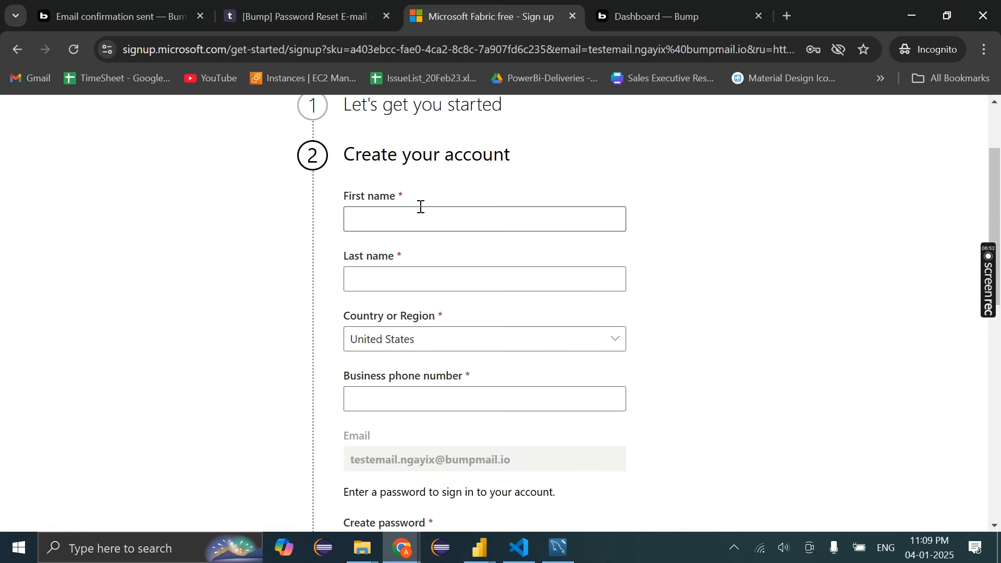
{"action": "left_click", "coordinate": [446, 282]}
{"action": "scroll", "coordinate": [446, 295], "scroll_direction": "down", "scroll_amount": 2}
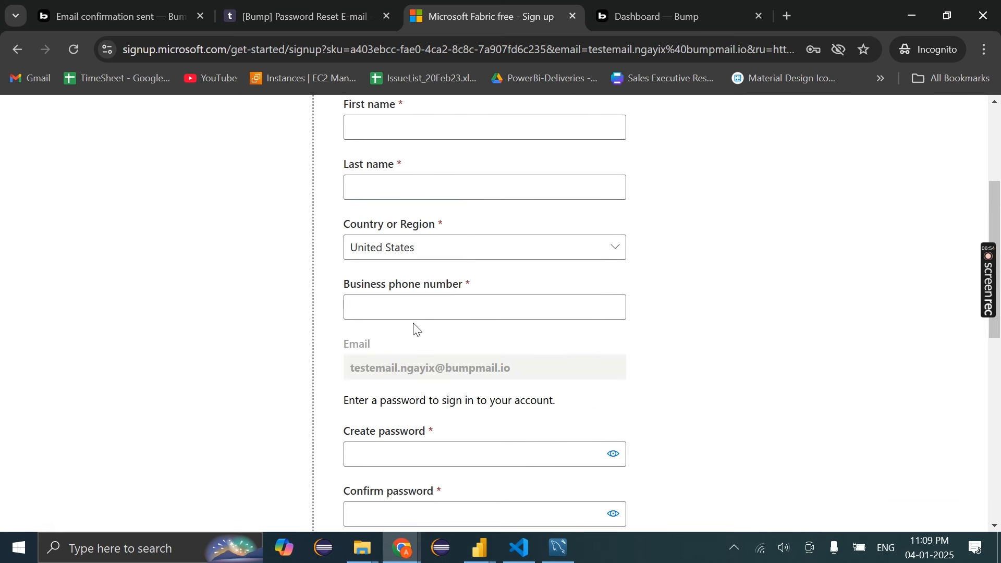
{"action": "scroll", "coordinate": [414, 324], "scroll_direction": "down", "scroll_amount": 4}
{"action": "scroll", "coordinate": [414, 305], "scroll_direction": "down", "scroll_amount": 4}
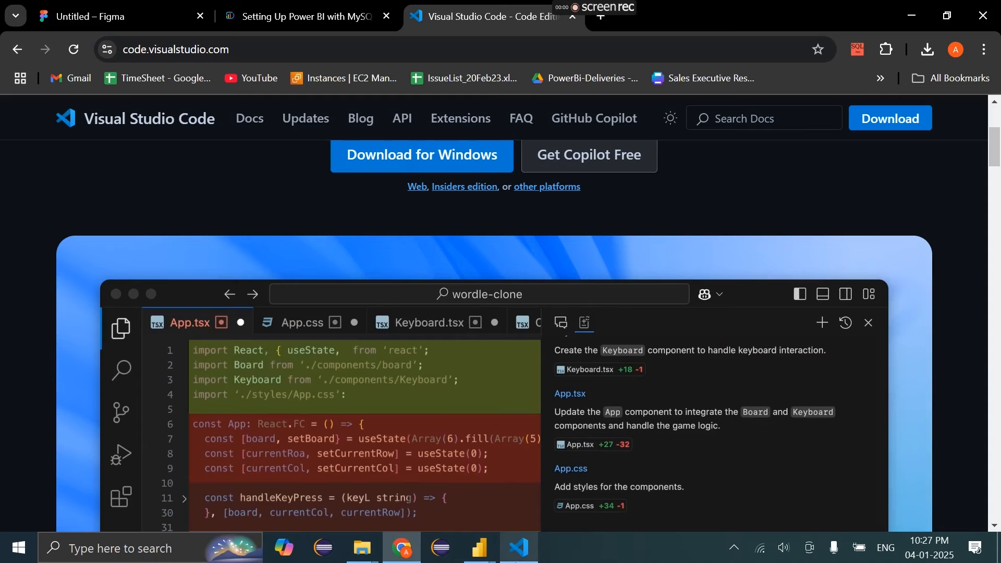
Close the 'inv' search in DataCreator.py, review lines 74–85 unchanged, and scroll to the top
{"action": "left_click", "coordinate": [519, 557]}
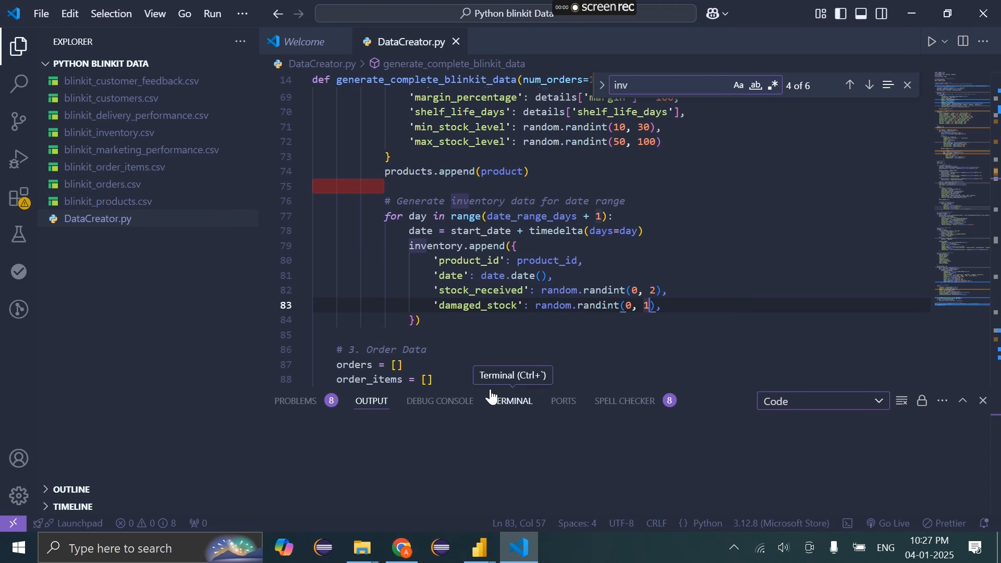
{"action": "left_click", "coordinate": [44, 14]}
{"action": "left_click", "coordinate": [45, 11]}
{"action": "left_click", "coordinate": [511, 172]}
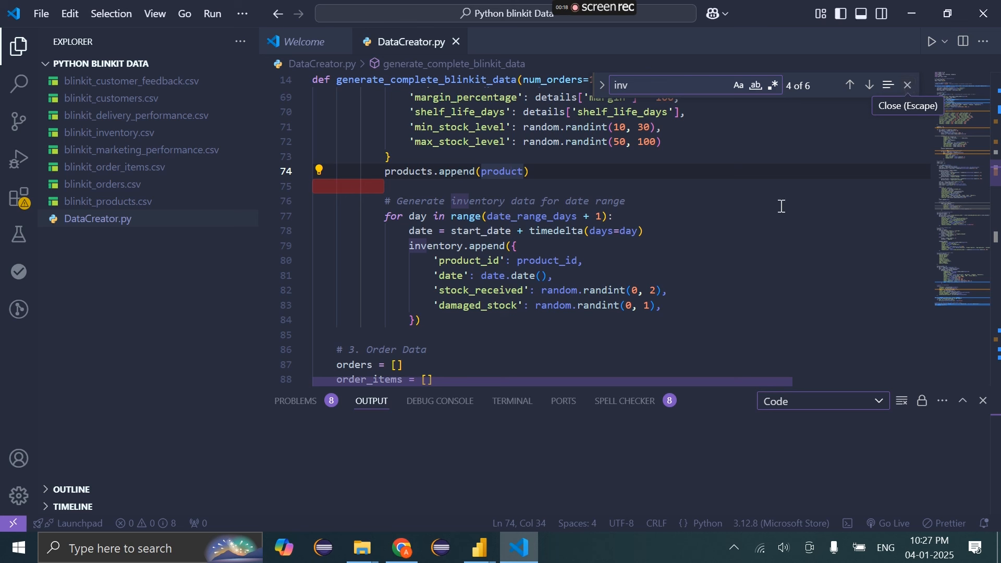
{"action": "left_click", "coordinate": [908, 86]}
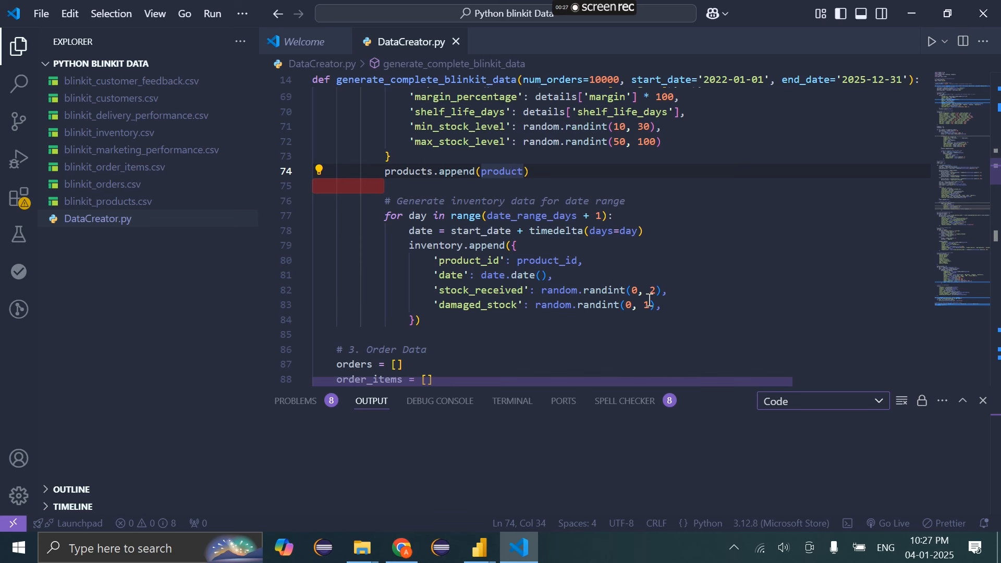
{"action": "left_click_drag", "start_coordinate": [660, 291], "coordinate": [639, 295]}
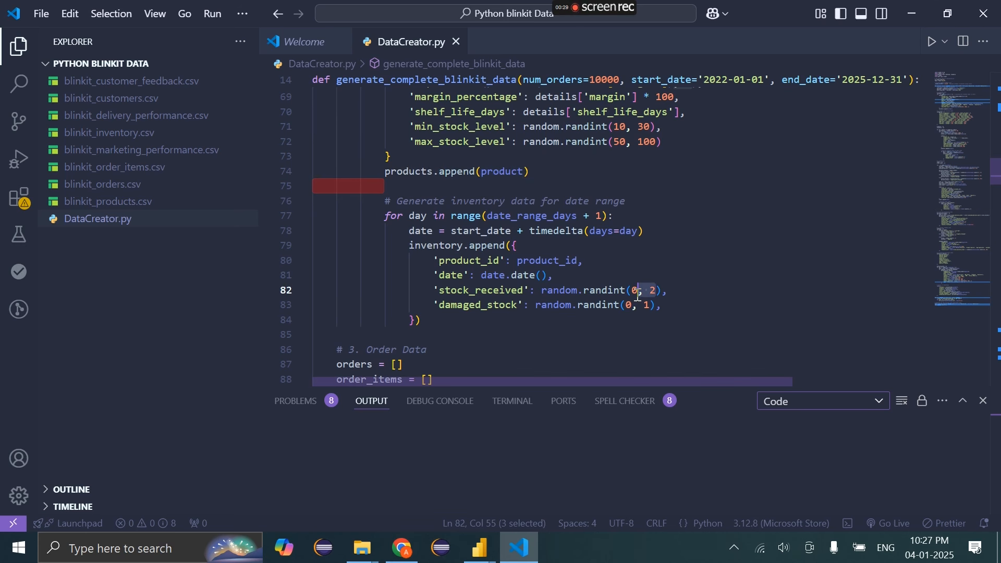
{"action": "left_click", "coordinate": [526, 334]}
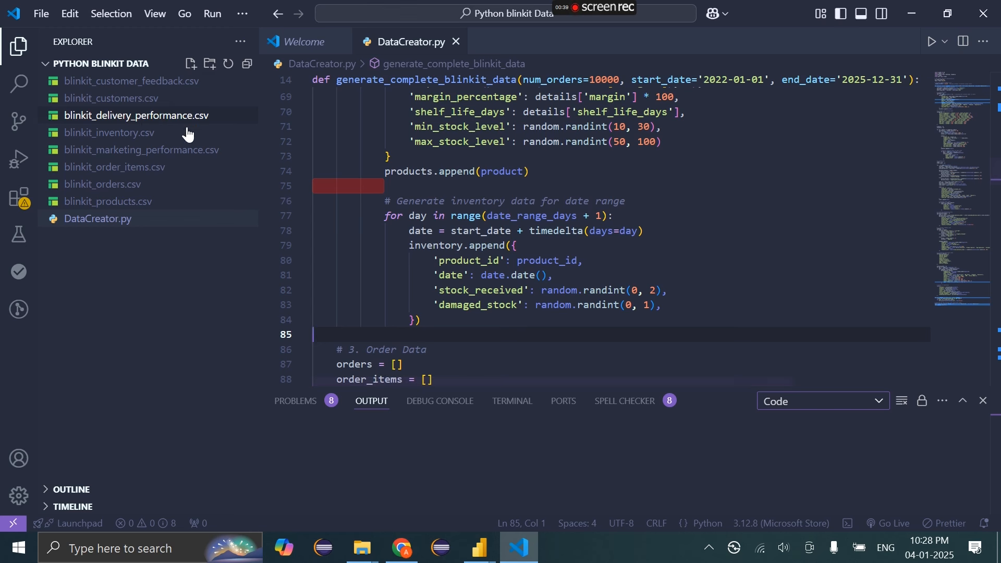
{"action": "scroll", "coordinate": [407, 222], "scroll_direction": "up", "scroll_amount": 15}
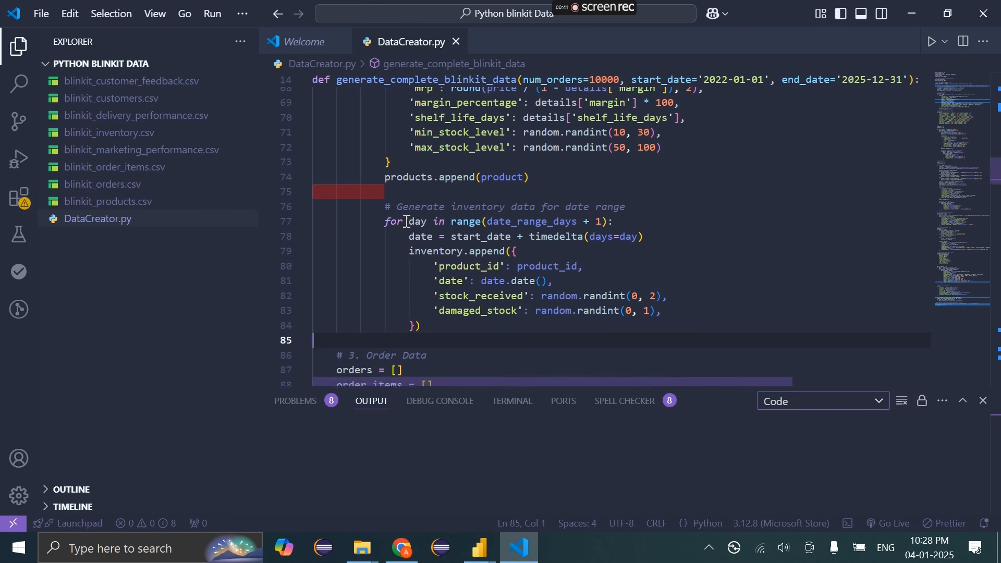
{"action": "scroll", "coordinate": [407, 222], "scroll_direction": "up", "scroll_amount": 2}
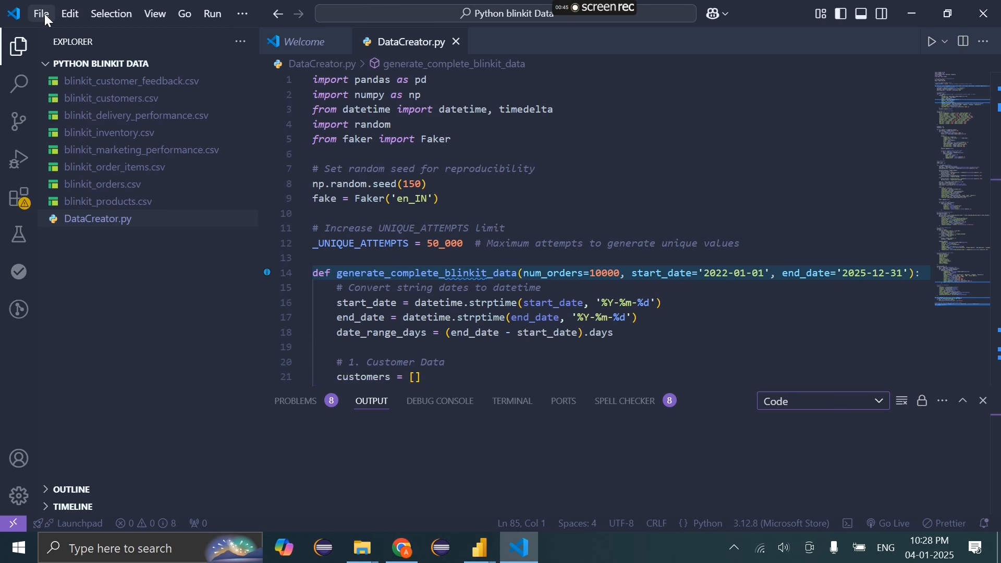
Reopen the Python blinkit Data folder as the VS Code workspace through Open Folder
{"action": "left_click", "coordinate": [45, 13]}
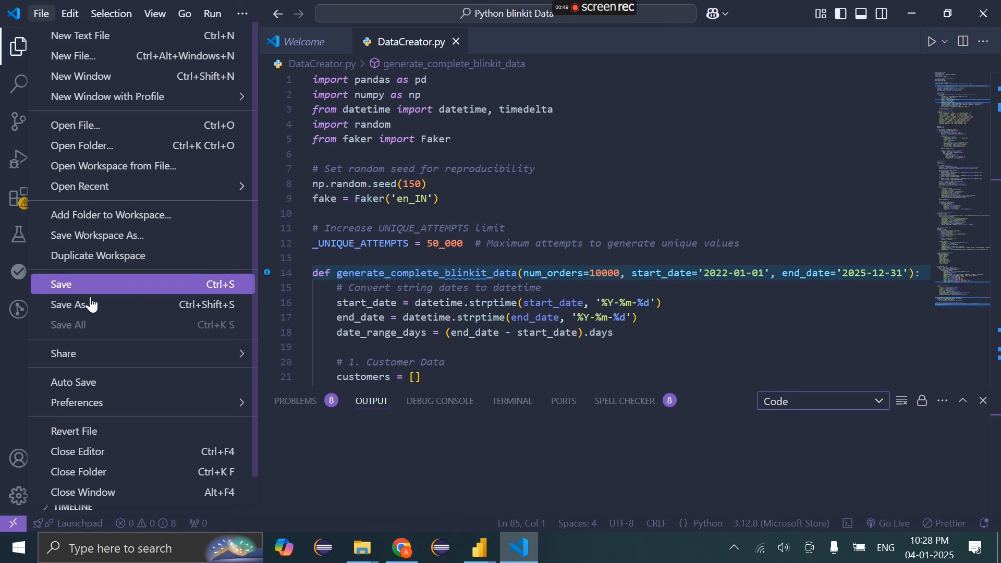
{"action": "left_click", "coordinate": [99, 147]}
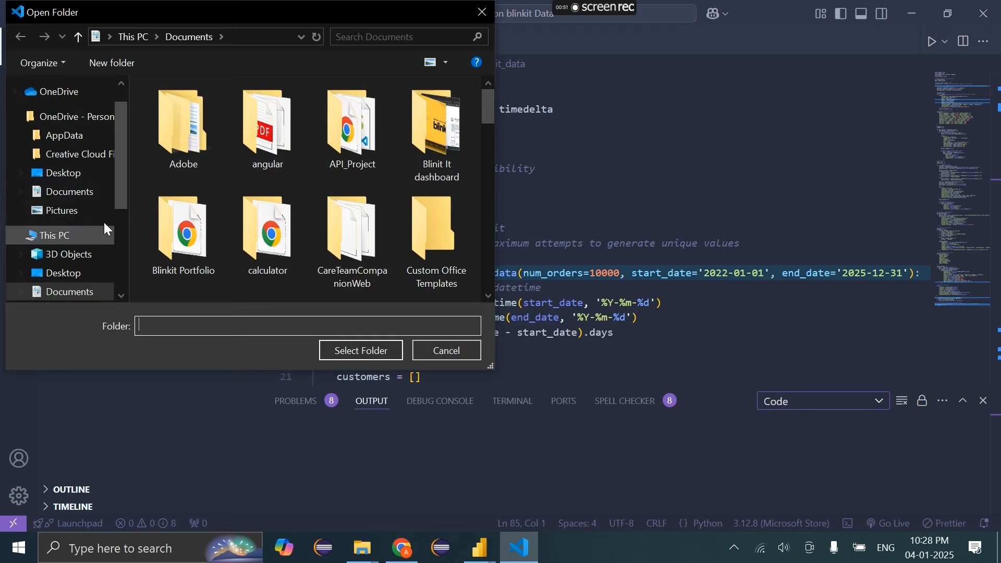
{"action": "left_click", "coordinate": [385, 212]}
{"action": "scroll", "coordinate": [381, 206], "scroll_direction": "down", "scroll_amount": 3}
{"action": "scroll", "coordinate": [381, 205], "scroll_direction": "down", "scroll_amount": 3}
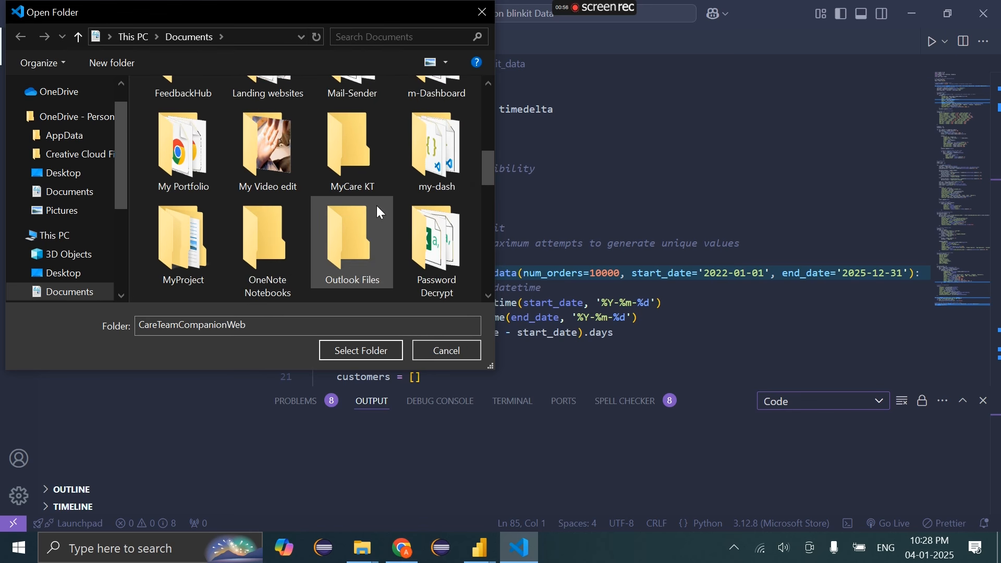
{"action": "left_click", "coordinate": [367, 205]}
{"action": "scroll", "coordinate": [365, 200], "scroll_direction": "down", "scroll_amount": 3}
{"action": "left_click", "coordinate": [353, 162]}
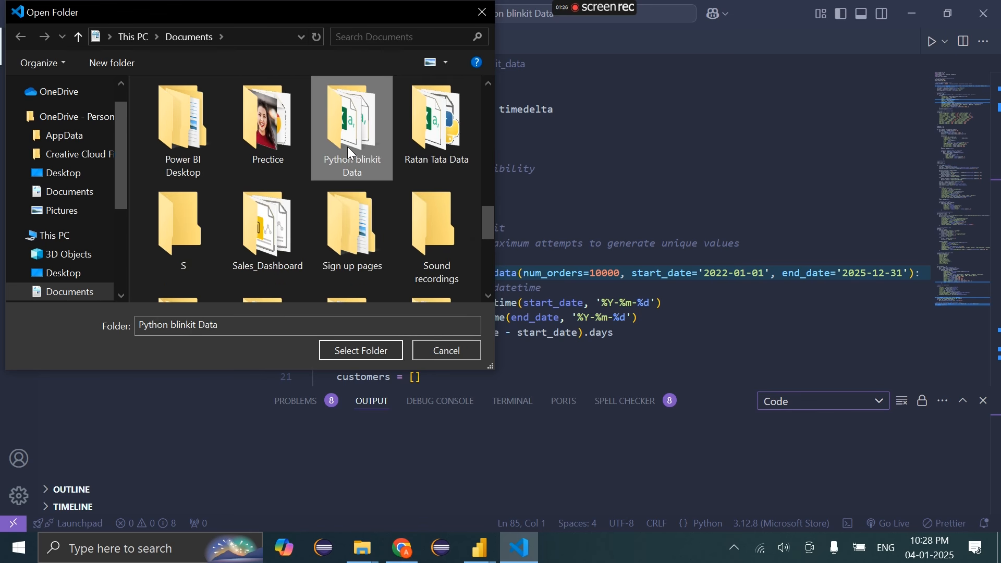
{"action": "left_click", "coordinate": [359, 351]}
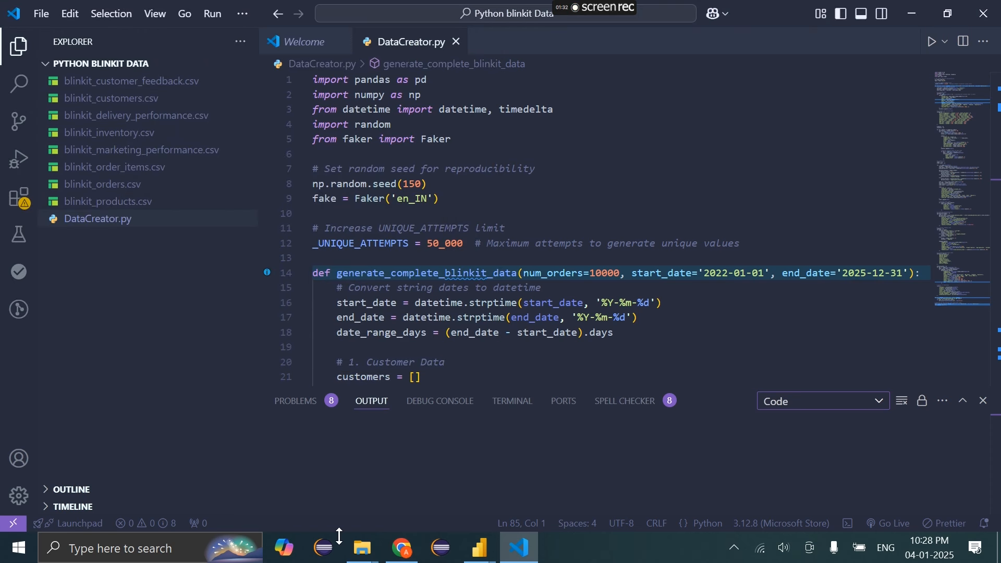
Delete all eight blinkit CSV files from the Python blinkit Data folder, then resume DataCreator.py
{"action": "mouse_move", "coordinate": [370, 557]}
{"action": "left_click", "coordinate": [422, 494]}
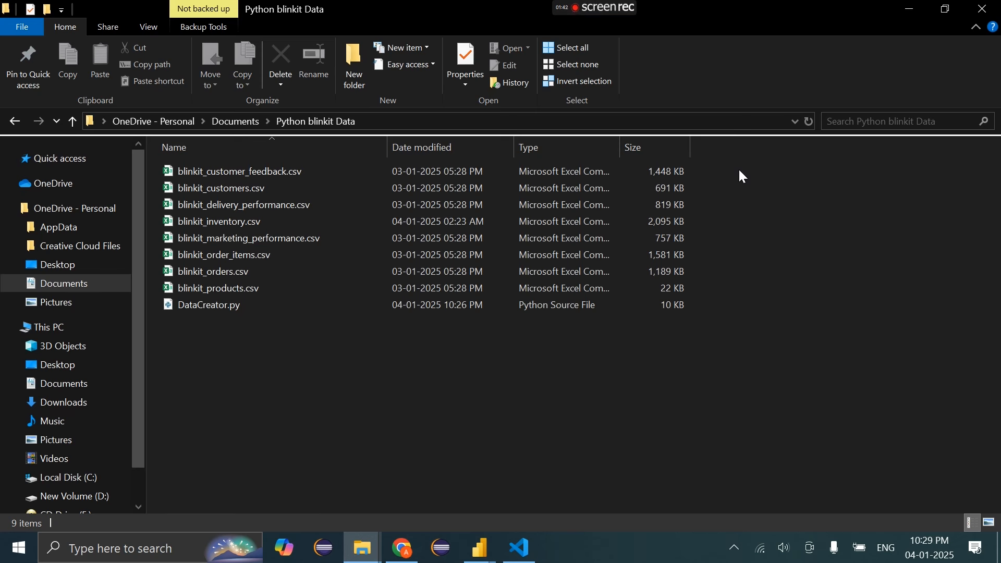
{"action": "left_click_drag", "start_coordinate": [740, 172], "coordinate": [237, 289]}
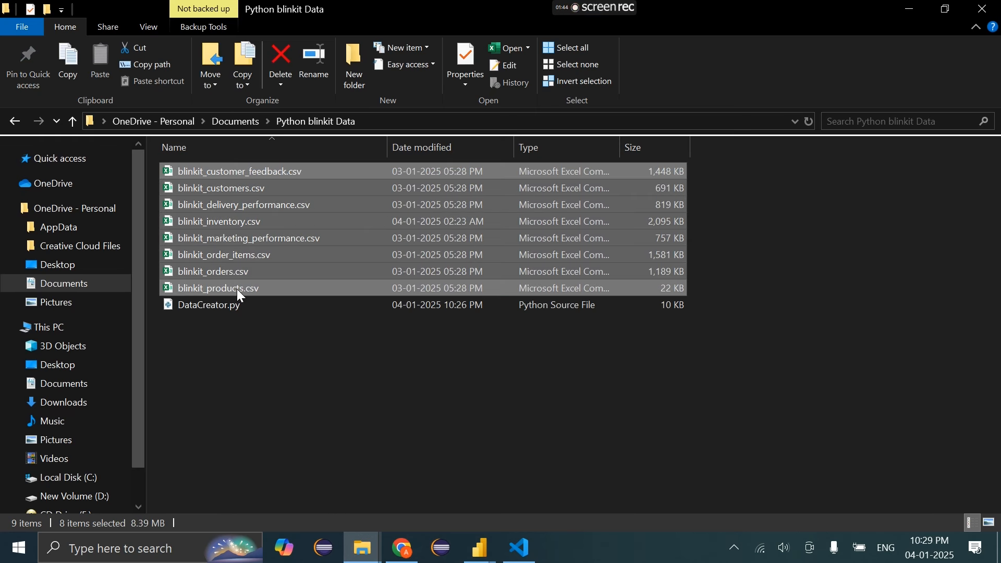
{"action": "key", "text": "Delete"}
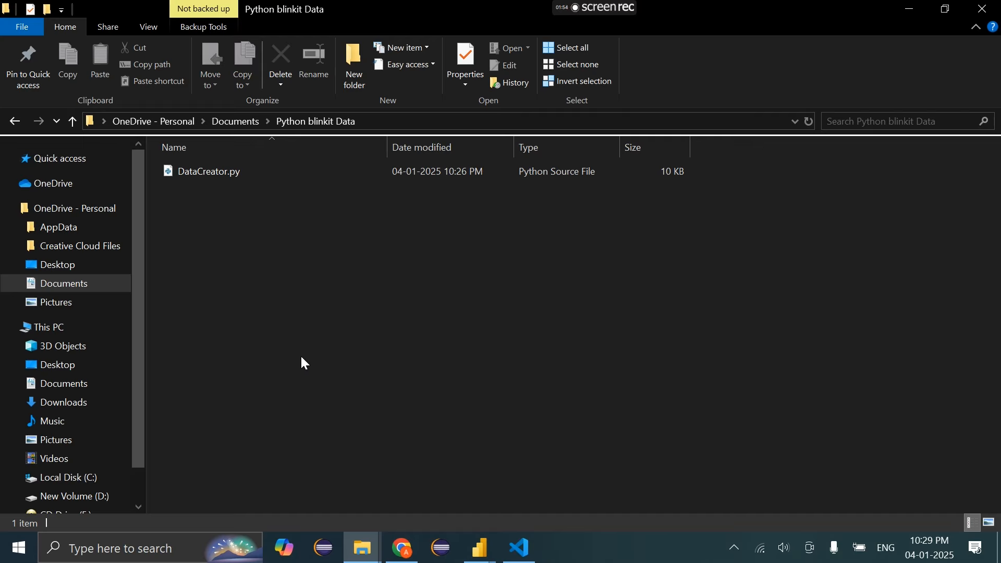
{"action": "key", "text": "alt+Tab"}
{"action": "left_click", "coordinate": [484, 230]}
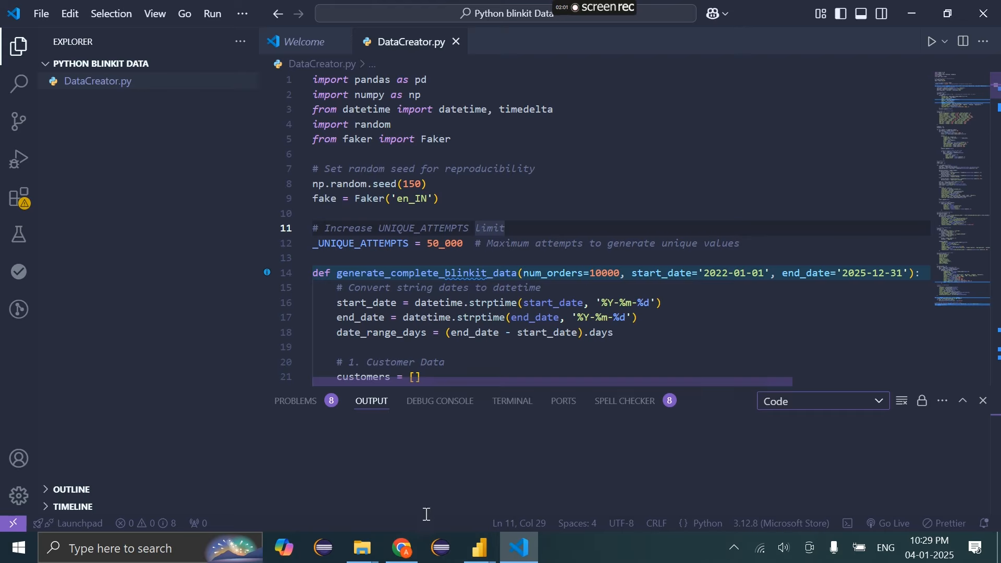
In Chrome's Setting Up Power BI with MySQL tab, go to the site's Blogs page and scroll its post cards
{"action": "left_click", "coordinate": [402, 549]}
{"action": "left_click", "coordinate": [345, 8]}
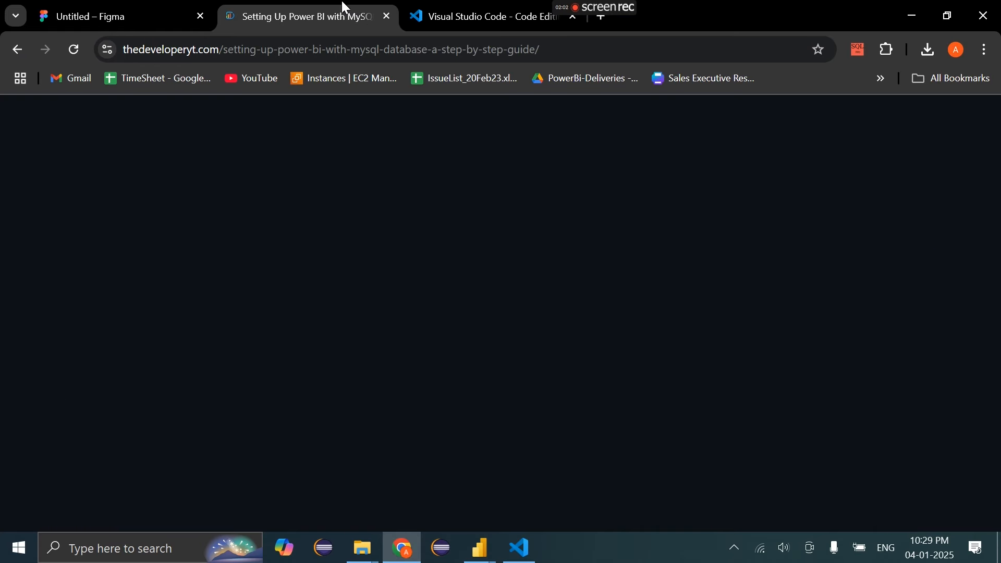
{"action": "scroll", "coordinate": [492, 224], "scroll_direction": "down", "scroll_amount": 12}
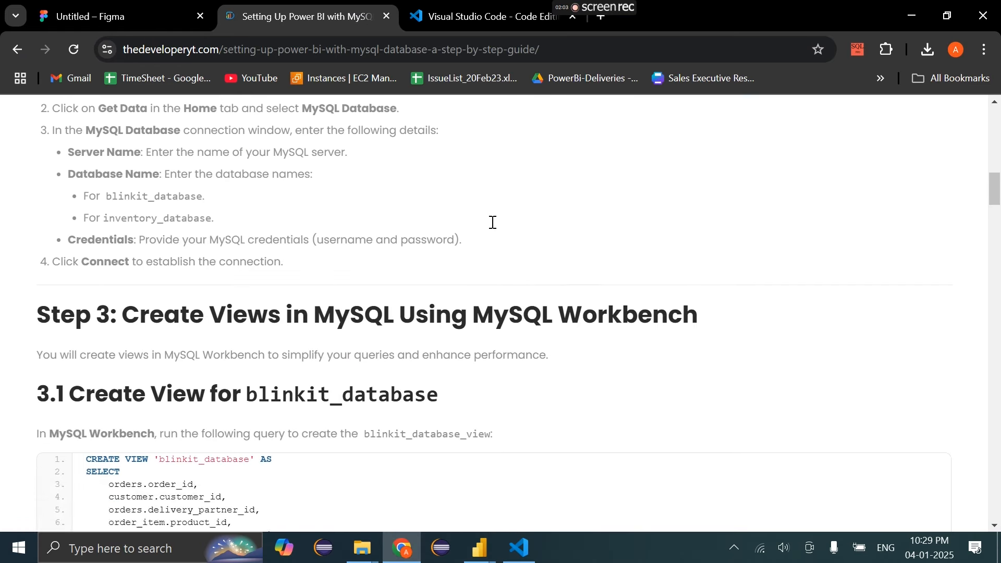
{"action": "scroll", "coordinate": [492, 225], "scroll_direction": "up", "scroll_amount": 16}
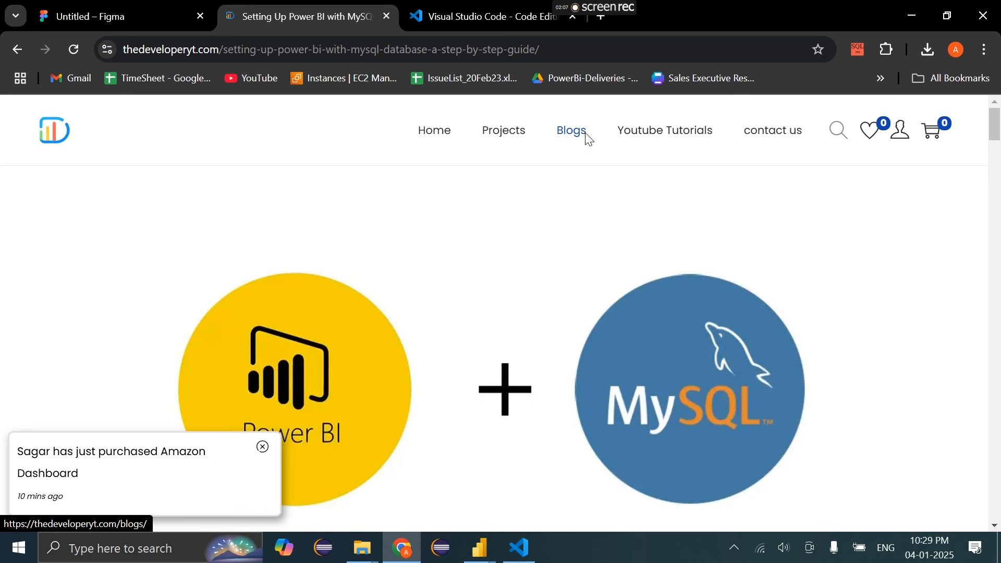
{"action": "left_click", "coordinate": [587, 139]}
{"action": "scroll", "coordinate": [586, 342], "scroll_direction": "down", "scroll_amount": 3}
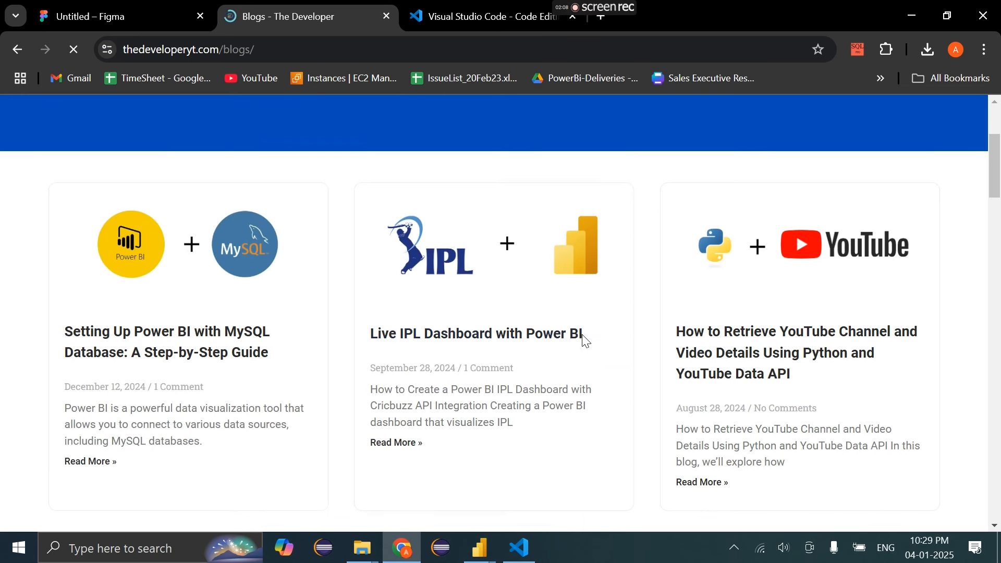
{"action": "scroll", "coordinate": [587, 341], "scroll_direction": "down", "scroll_amount": 3}
{"action": "scroll", "coordinate": [586, 342], "scroll_direction": "down", "scroll_amount": 6}
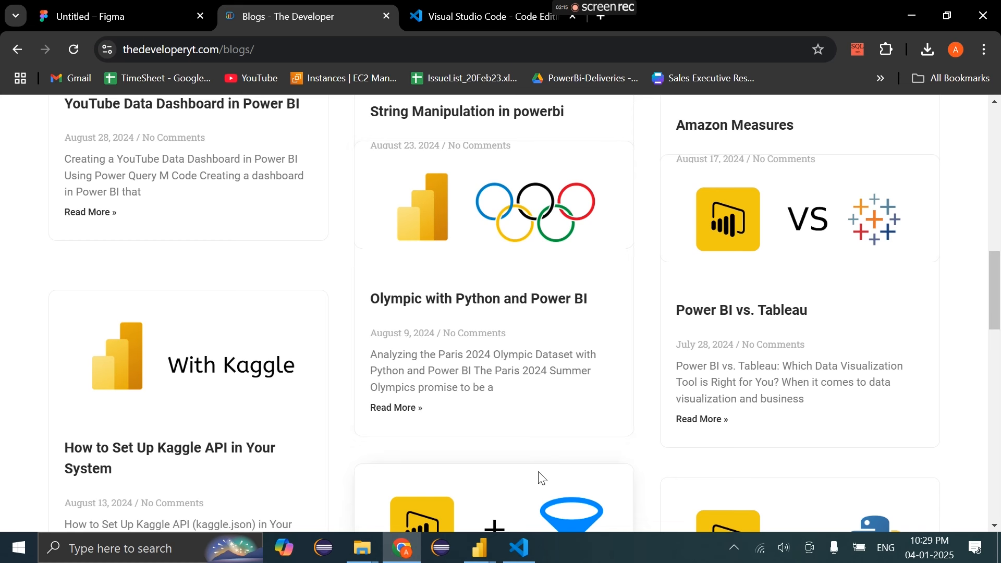
{"action": "left_click", "coordinate": [525, 546]}
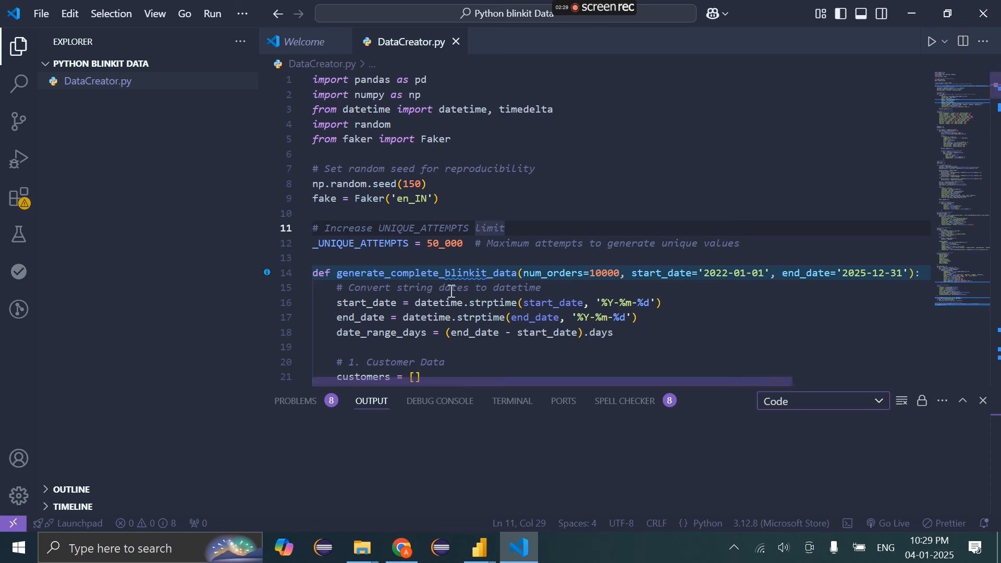
{"action": "left_click", "coordinate": [457, 138]}
{"action": "triple_click", "coordinate": [417, 135]}
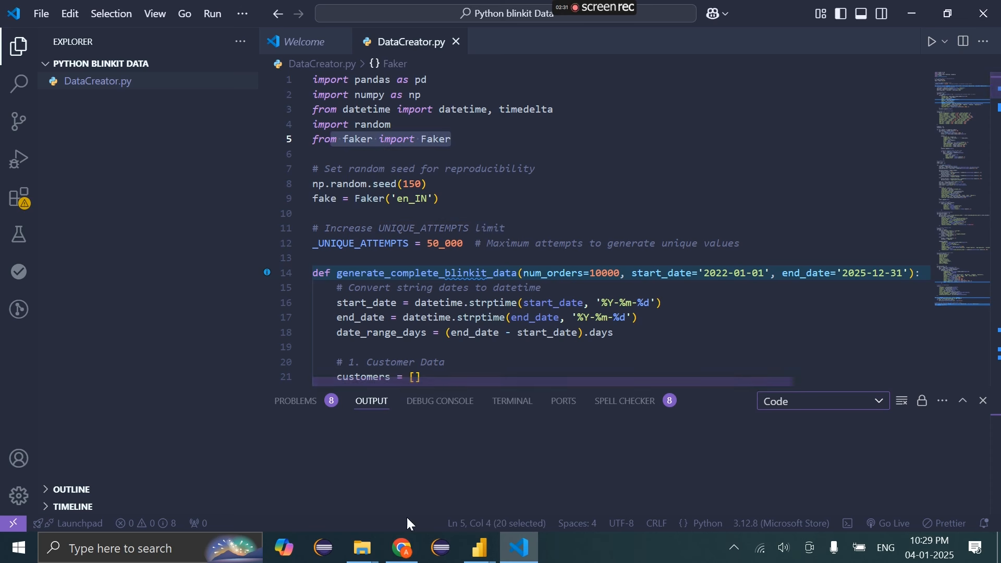
{"action": "left_click", "coordinate": [402, 547]}
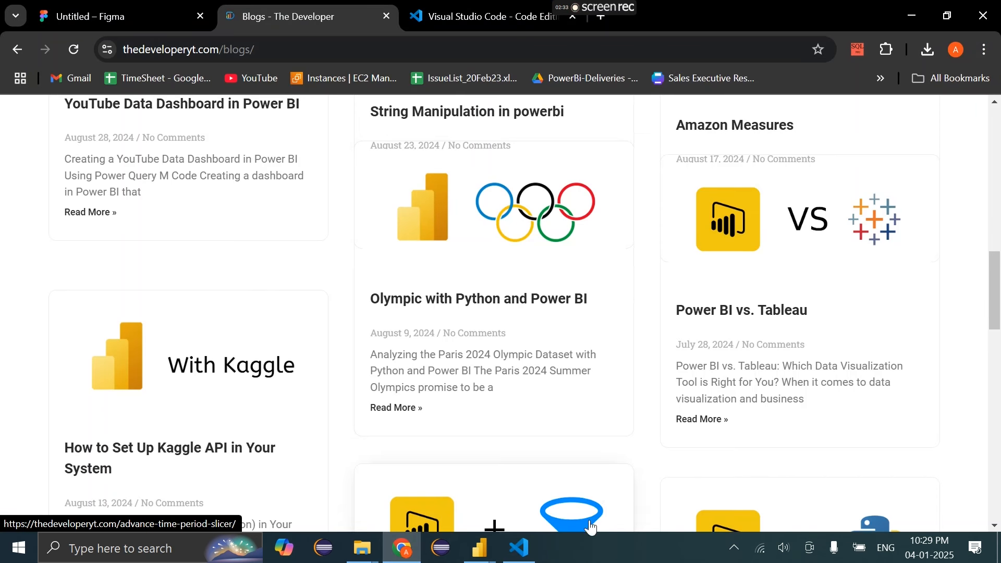
{"action": "left_click", "coordinate": [530, 561]}
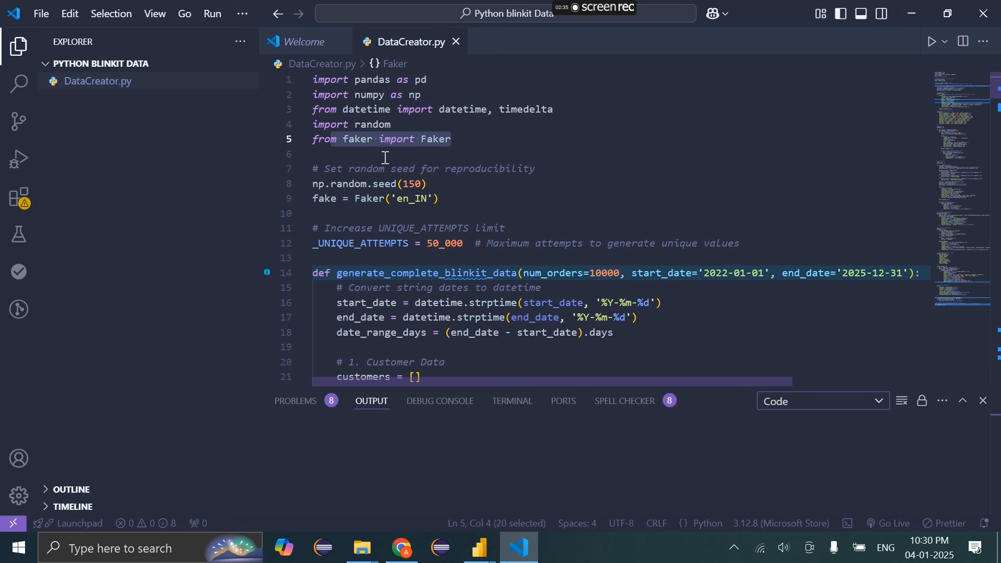
{"action": "left_click_drag", "start_coordinate": [392, 171], "coordinate": [652, 417]}
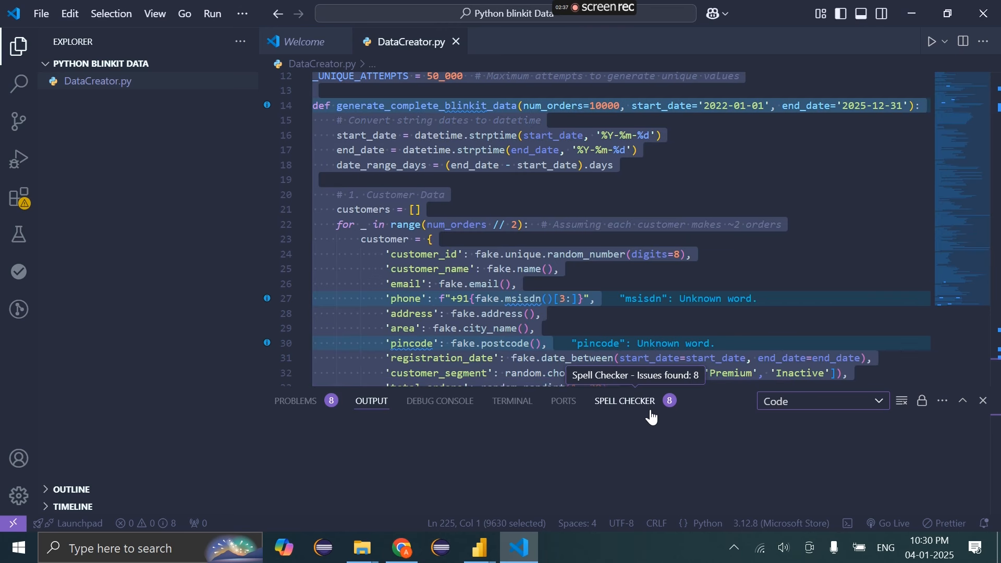
{"action": "left_click", "coordinate": [550, 271]}
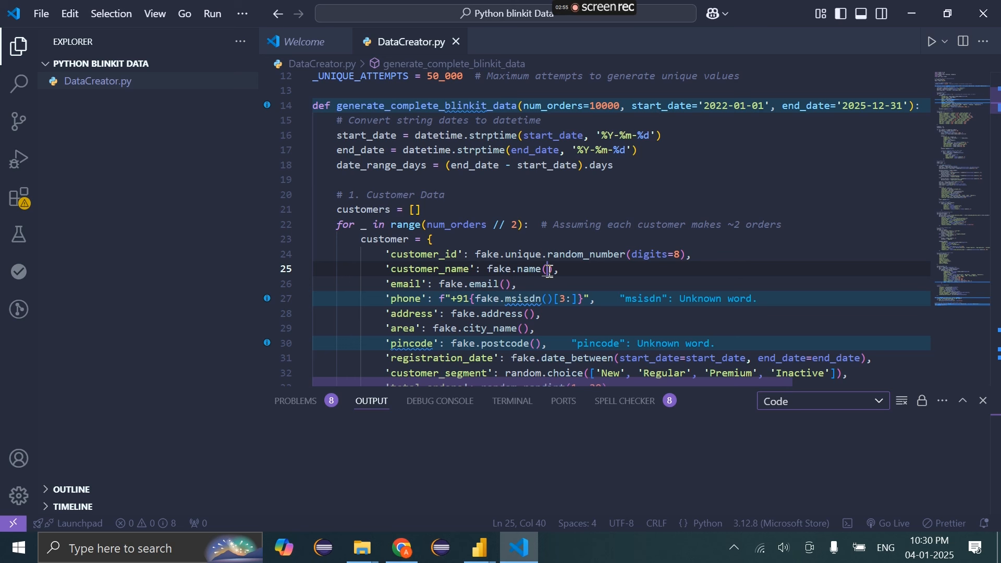
{"action": "left_click", "coordinate": [645, 208]}
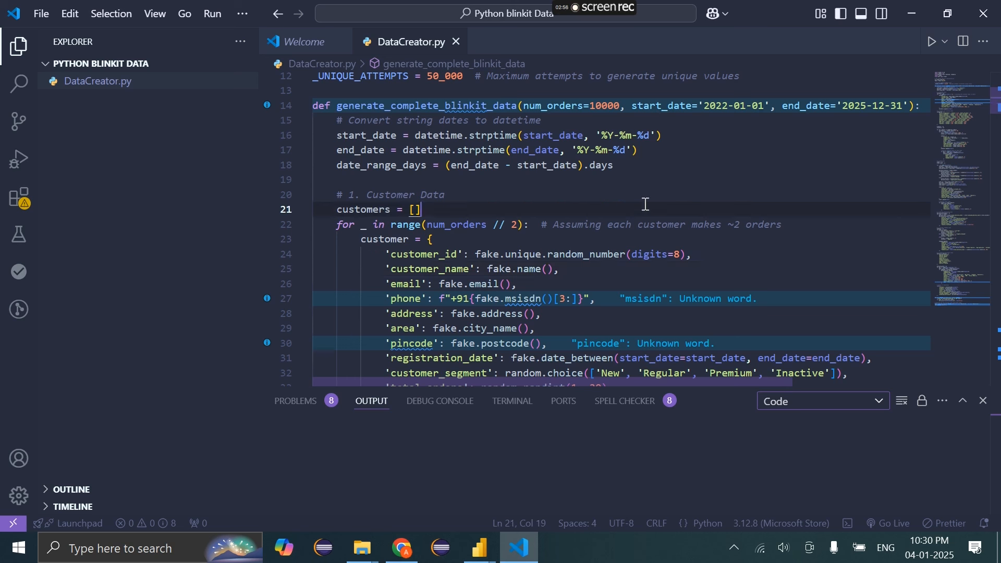
{"action": "left_click", "coordinate": [941, 44]}
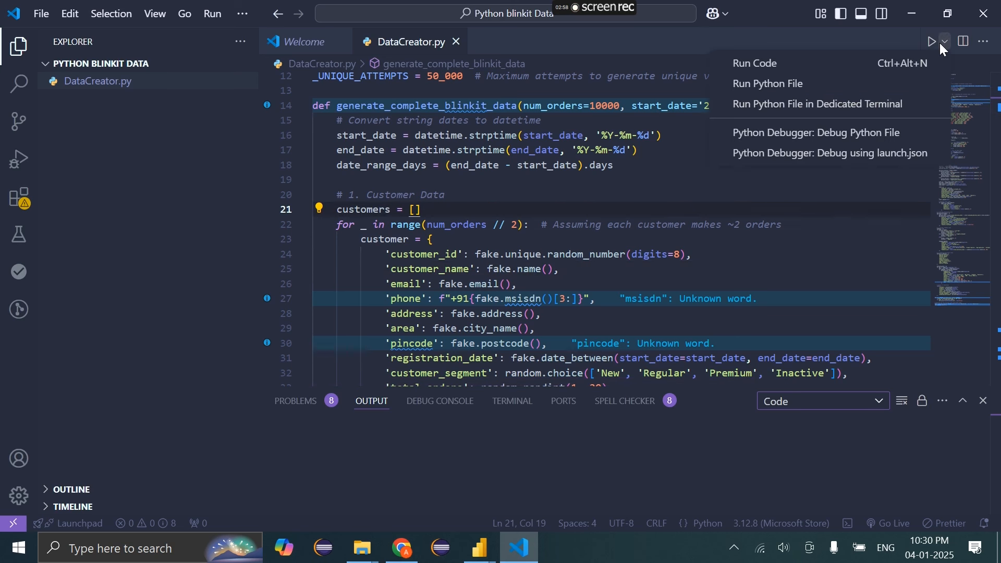
{"action": "left_click", "coordinate": [582, 281]}
{"action": "scroll", "coordinate": [647, 309], "scroll_direction": "down", "scroll_amount": 20}
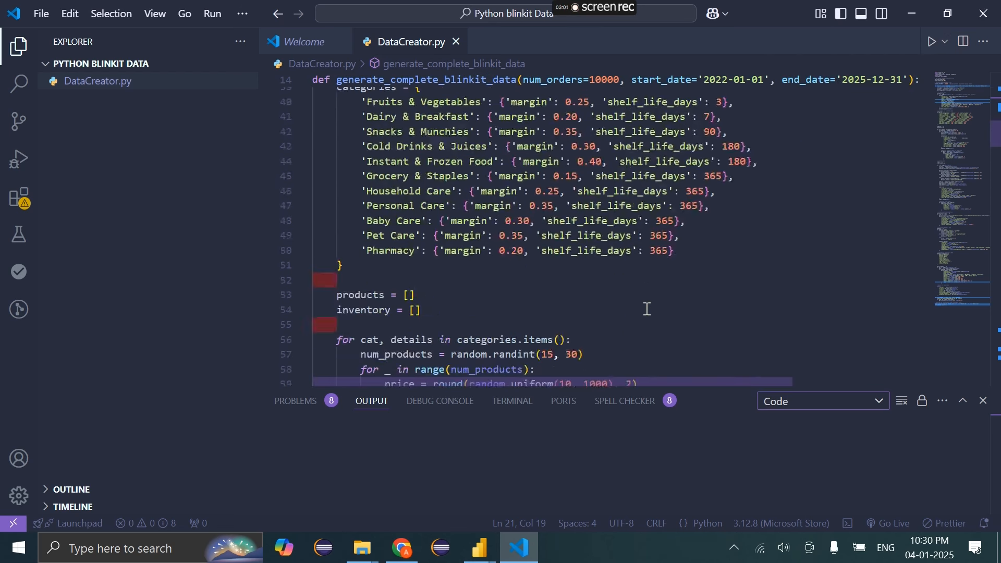
{"action": "scroll", "coordinate": [647, 310], "scroll_direction": "down", "scroll_amount": 18}
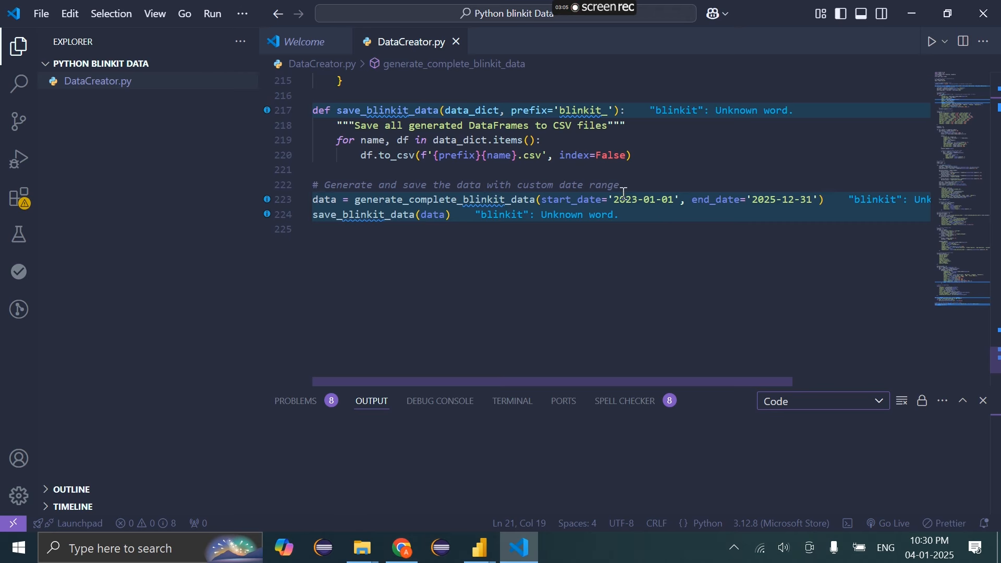
{"action": "left_click_drag", "start_coordinate": [614, 200], "coordinate": [653, 200]}
{"action": "scroll", "coordinate": [653, 200], "scroll_direction": "up", "scroll_amount": 20}
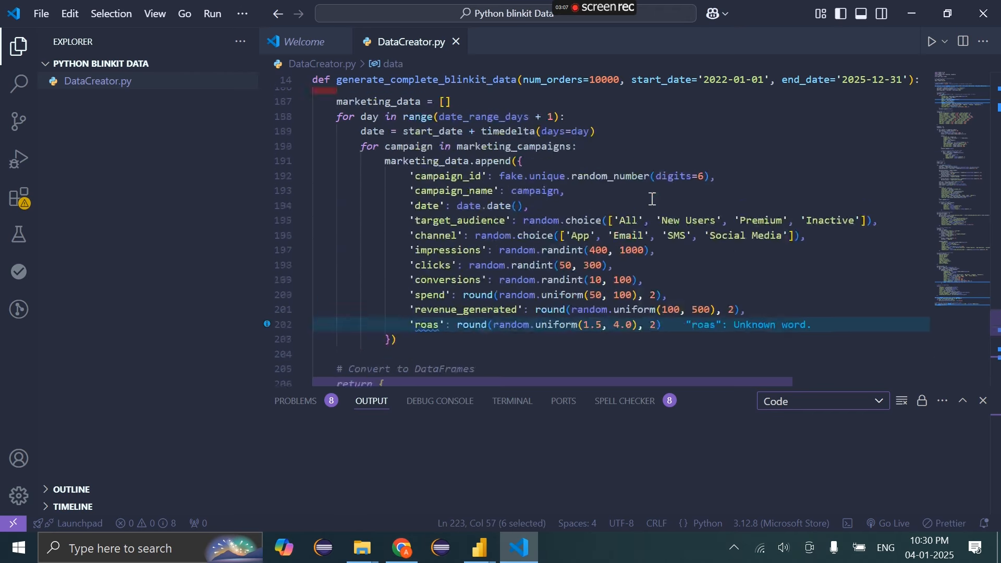
{"action": "scroll", "coordinate": [653, 200], "scroll_direction": "up", "scroll_amount": 2}
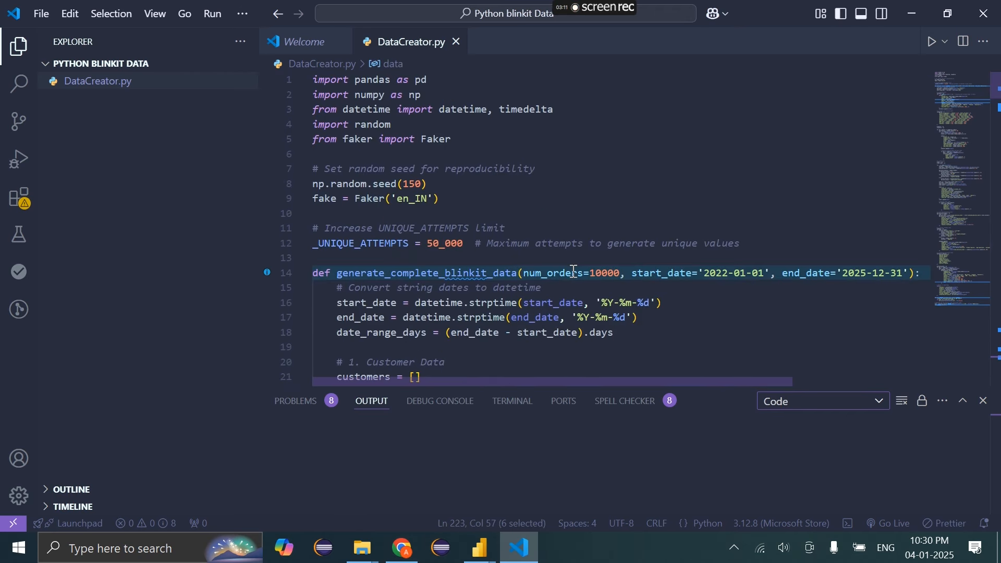
{"action": "scroll", "coordinate": [600, 274], "scroll_direction": "right", "scroll_amount": 2}
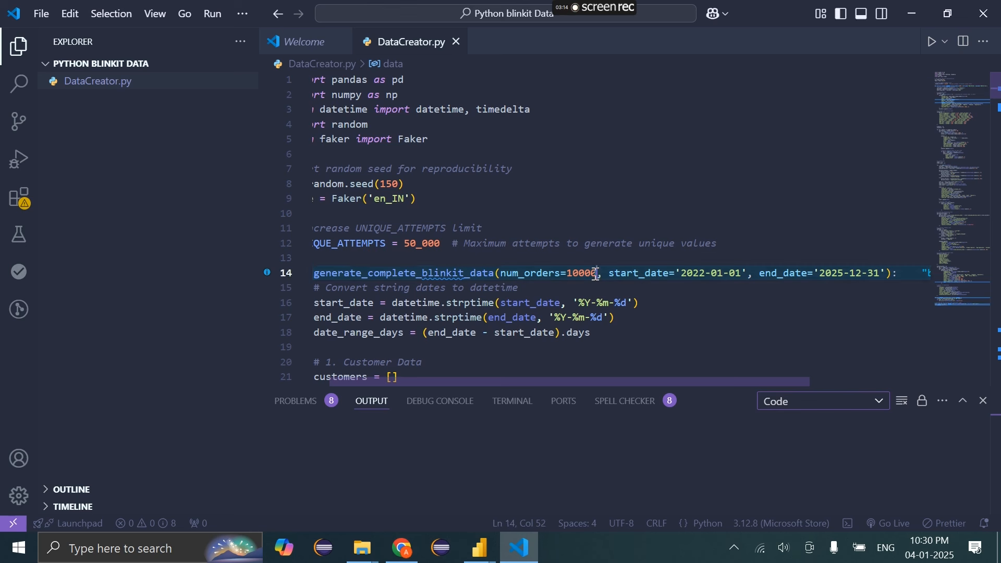
Edit the 10000 order count value on line 14 of DataCreator.py
{"action": "left_click_drag", "start_coordinate": [600, 274], "coordinate": [567, 275]}
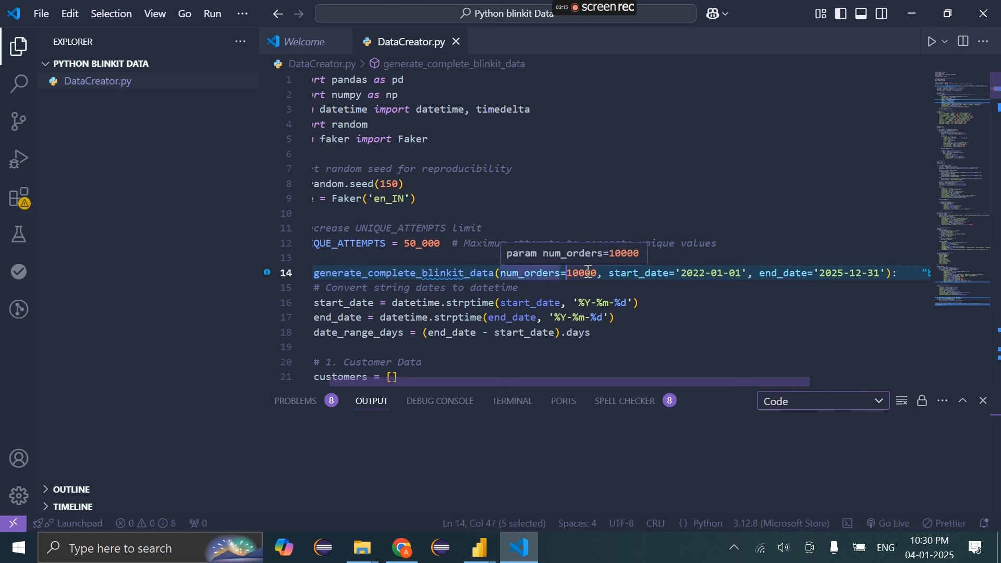
{"action": "left_click", "coordinate": [581, 274]}
{"action": "key", "text": "BackSpace"}
{"action": "key", "text": "BackSpace"}
{"action": "key", "text": "BackSpace"}
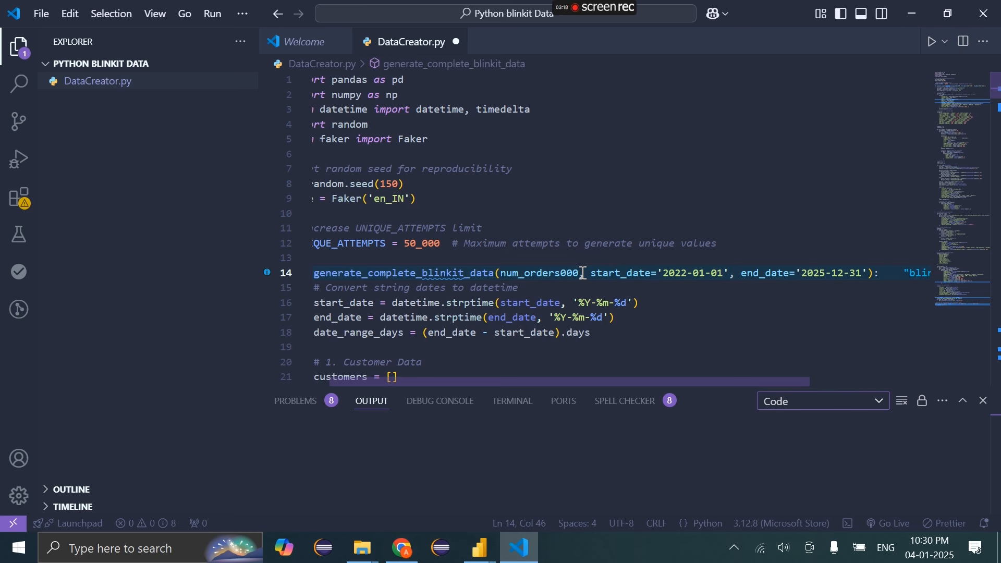
{"action": "type", "text": "=5"}
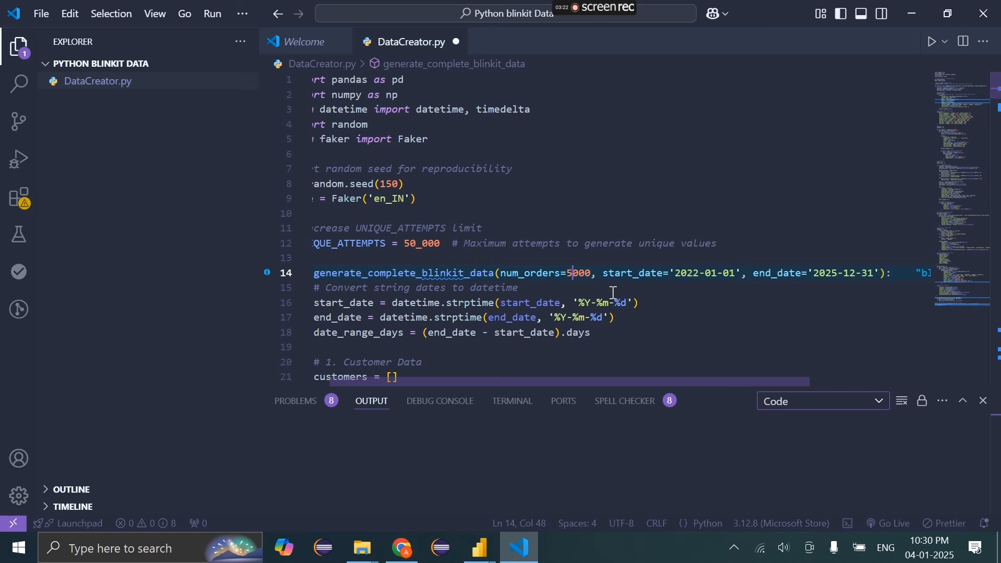
{"action": "scroll", "coordinate": [614, 297], "scroll_direction": "down", "scroll_amount": 15}
{"action": "scroll", "coordinate": [615, 293], "scroll_direction": "up", "scroll_amount": 14}
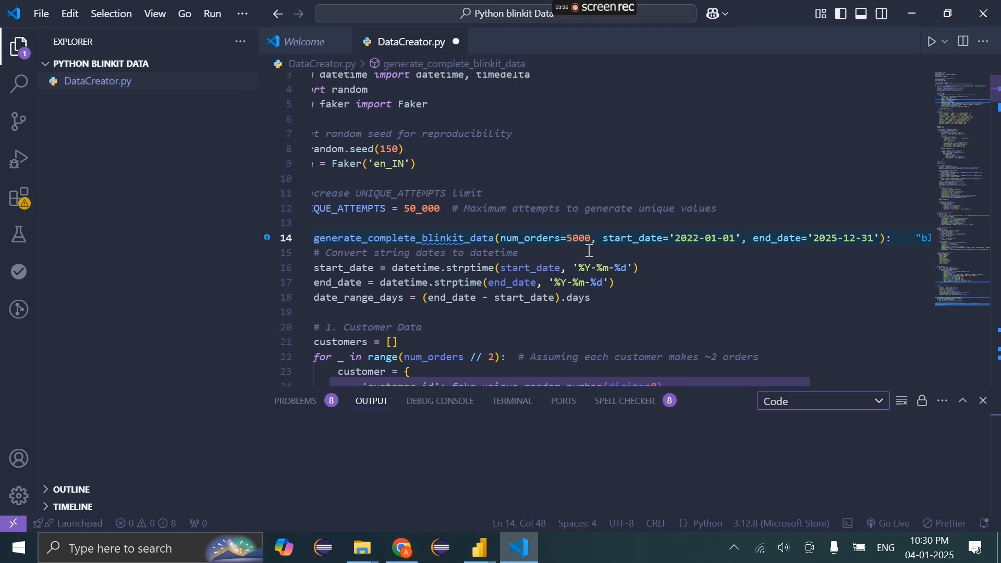
Review the 2023-01-01 start date and the end date values, then save and run DataCreator.py
{"action": "scroll", "coordinate": [590, 251], "scroll_direction": "down", "scroll_amount": 20}
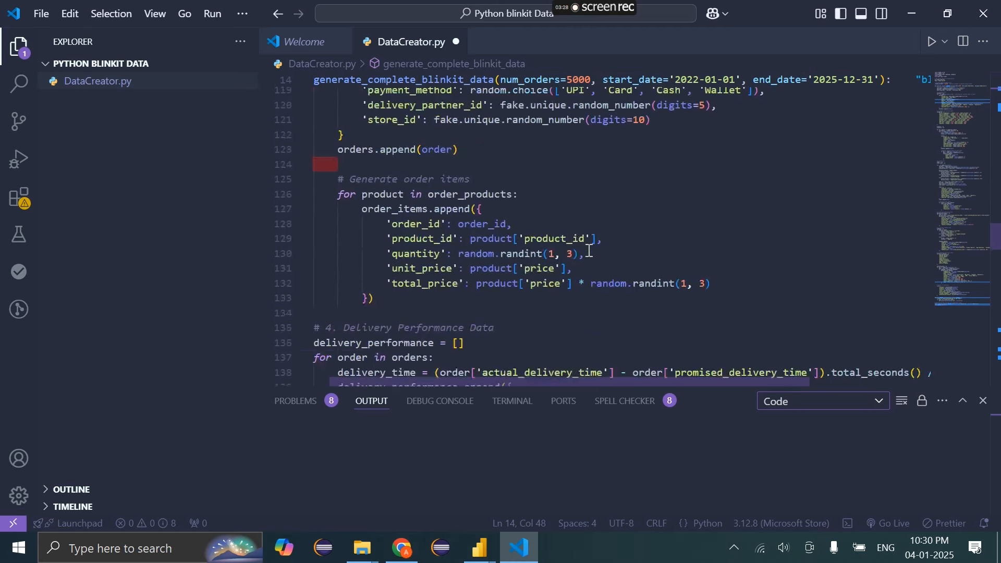
{"action": "scroll", "coordinate": [589, 251], "scroll_direction": "down", "scroll_amount": 9}
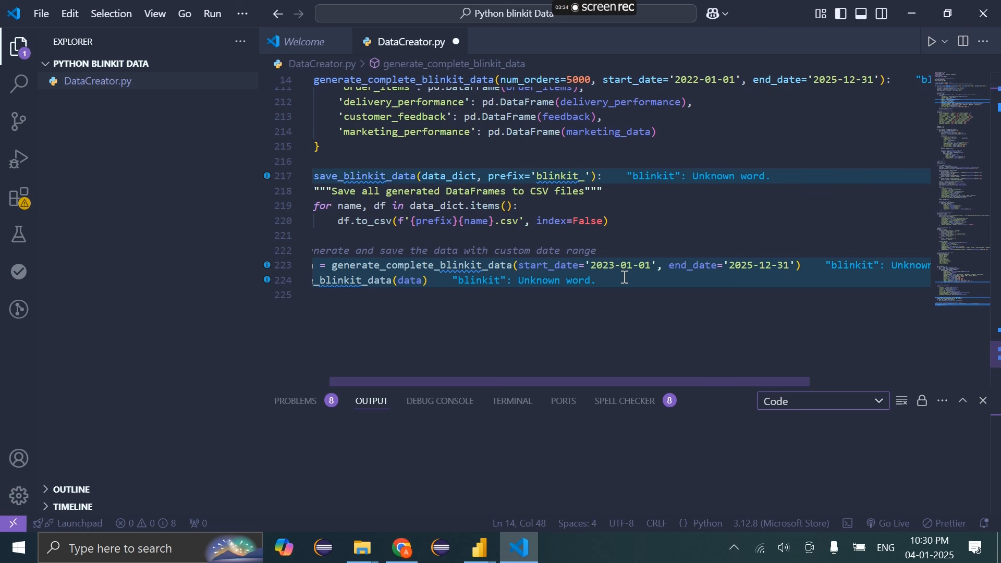
{"action": "left_click_drag", "start_coordinate": [591, 266], "coordinate": [656, 266]}
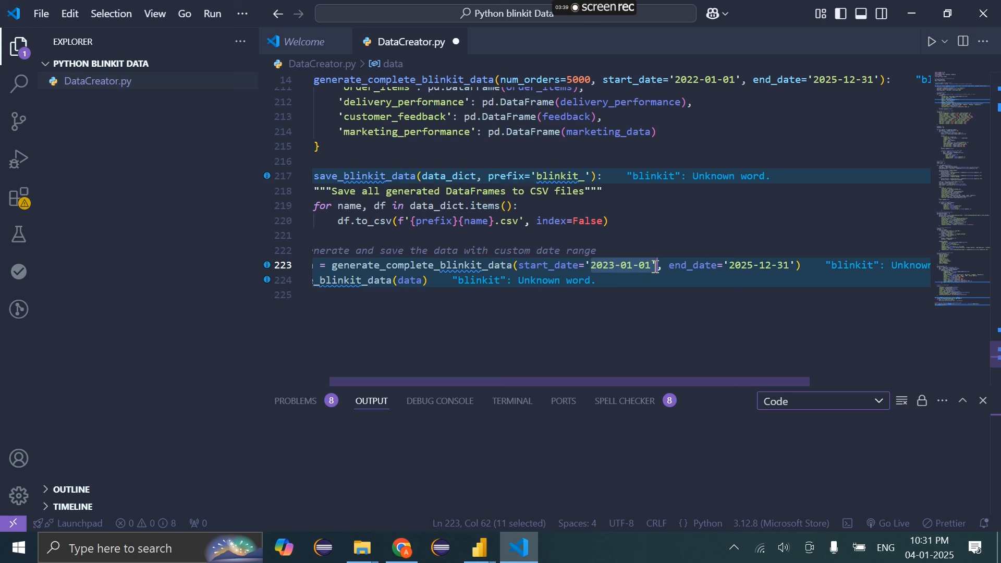
{"action": "left_click_drag", "start_coordinate": [729, 266], "coordinate": [787, 267]}
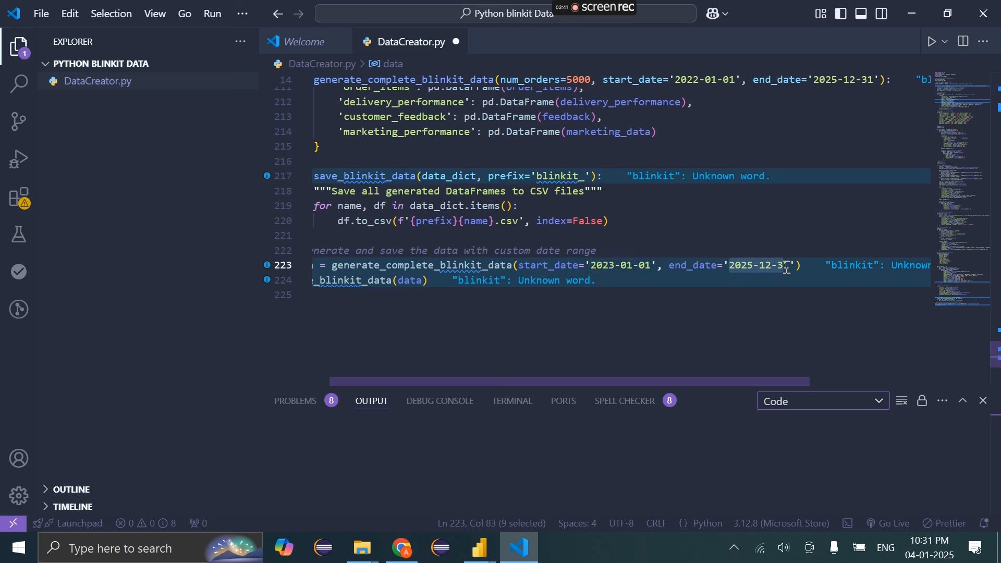
{"action": "left_click", "coordinate": [787, 267]}
{"action": "left_click", "coordinate": [626, 191]}
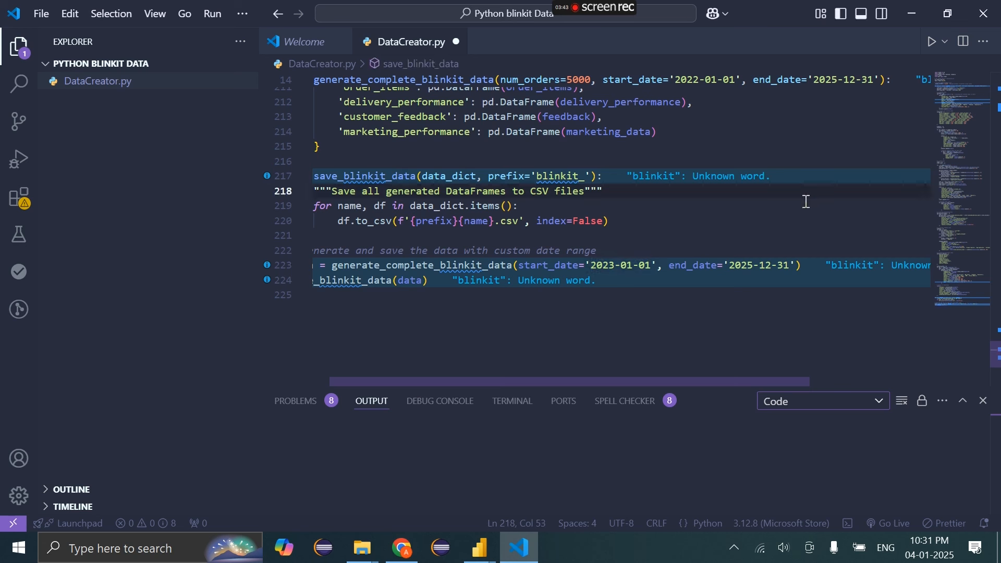
{"action": "key", "text": "ctrl+s"}
{"action": "left_click", "coordinate": [933, 41]}
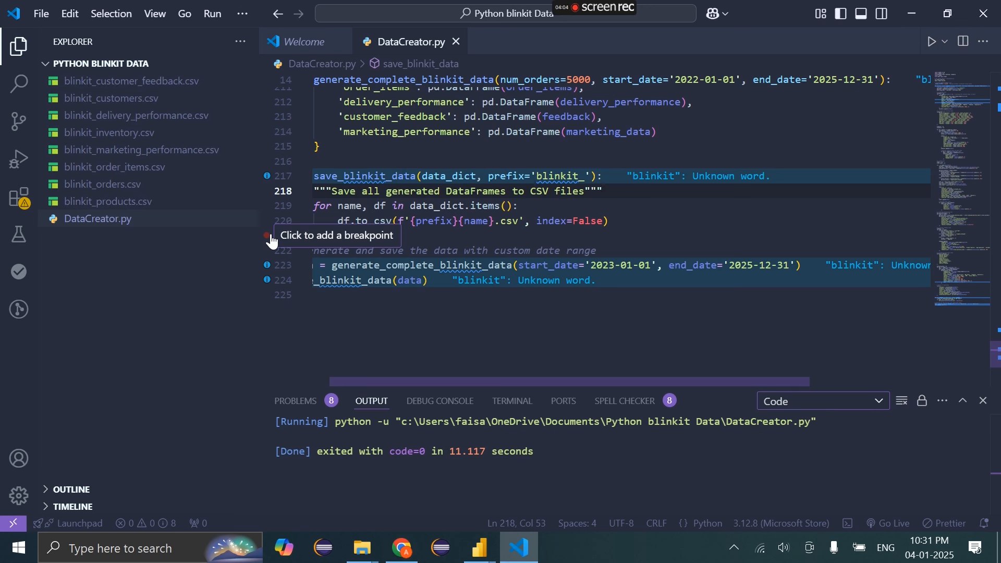
Refresh the Python blinkit Data folder to show the eight new CSVs and open blinkit_orders.csv
{"action": "mouse_move", "coordinate": [363, 548]}
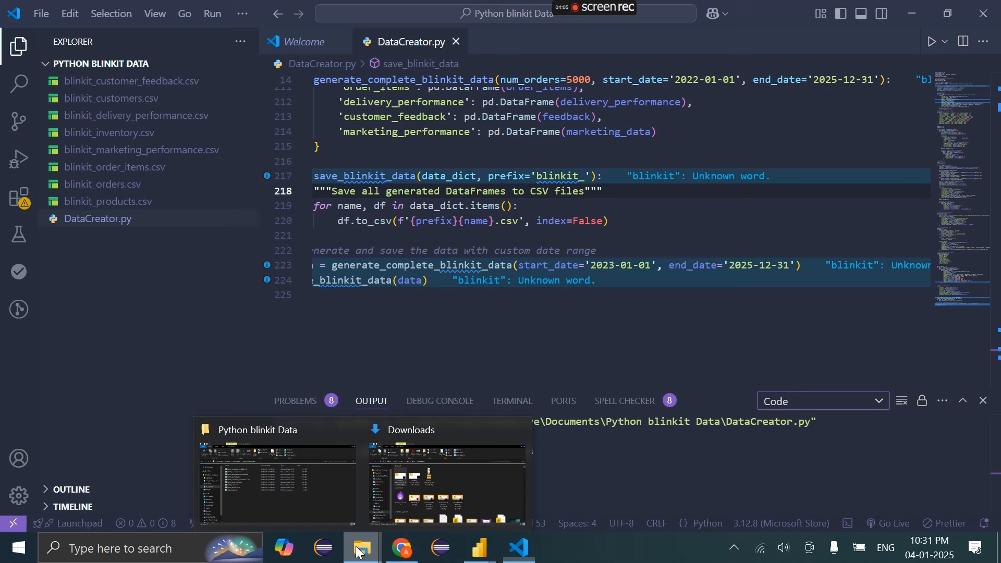
{"action": "left_click", "coordinate": [320, 500]}
{"action": "right_click", "coordinate": [253, 372]}
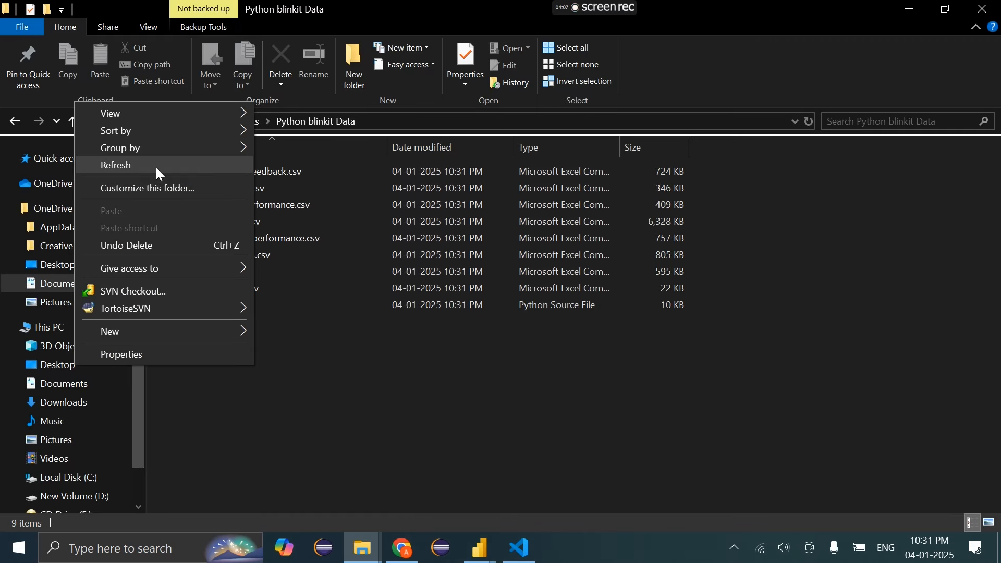
{"action": "left_click", "coordinate": [149, 165]}
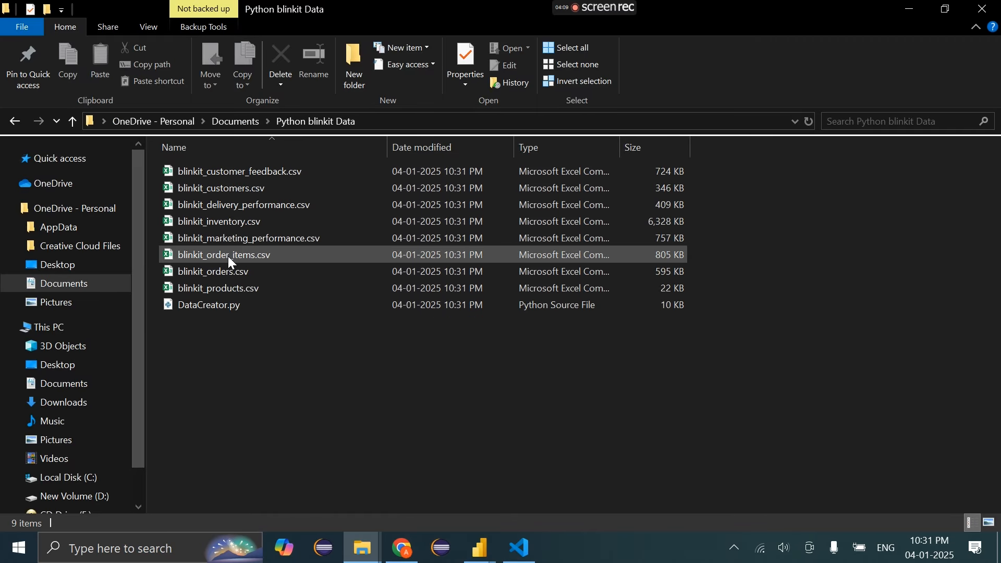
{"action": "left_click", "coordinate": [233, 271]}
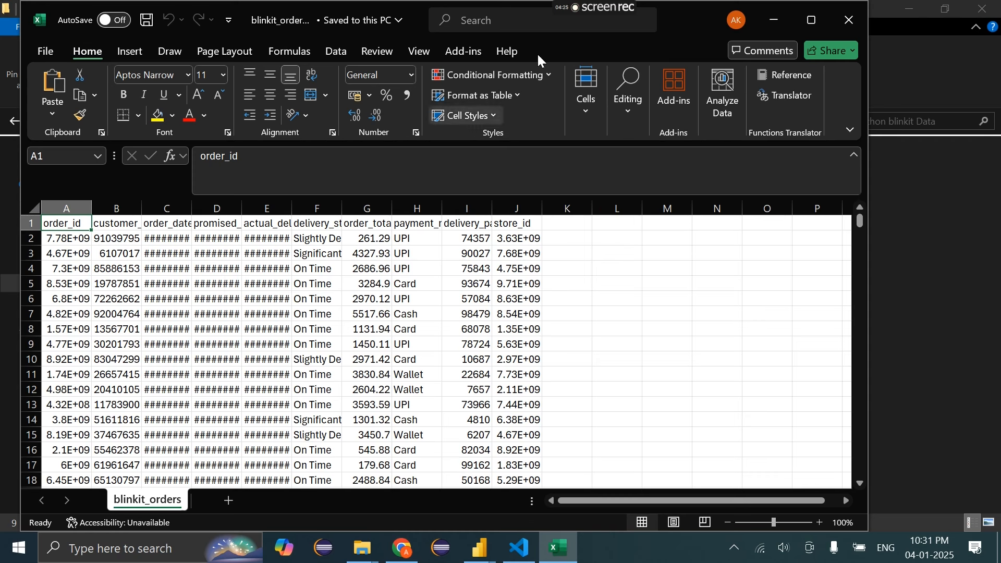
{"action": "left_click", "coordinate": [811, 20]}
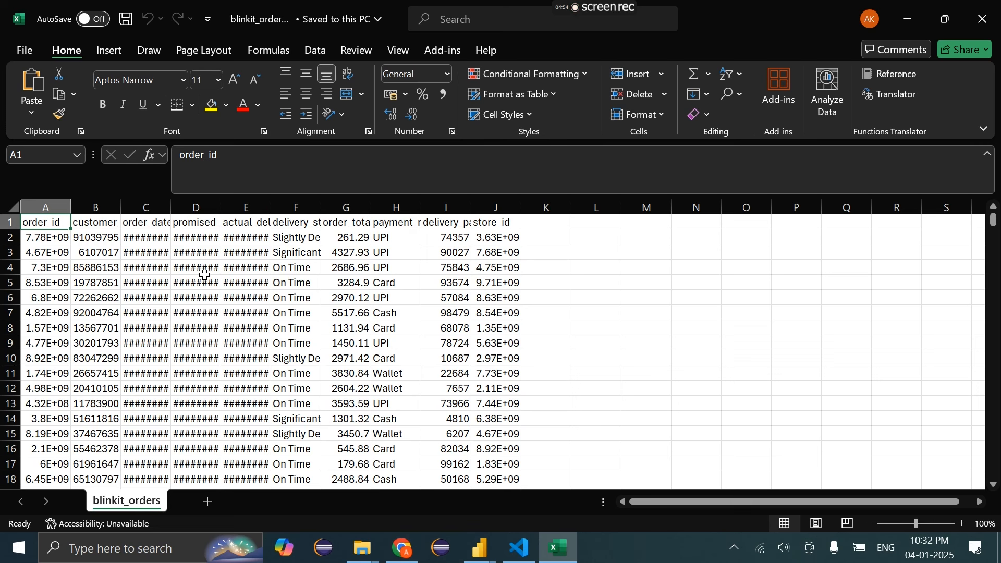
{"action": "double_click", "coordinate": [171, 207]}
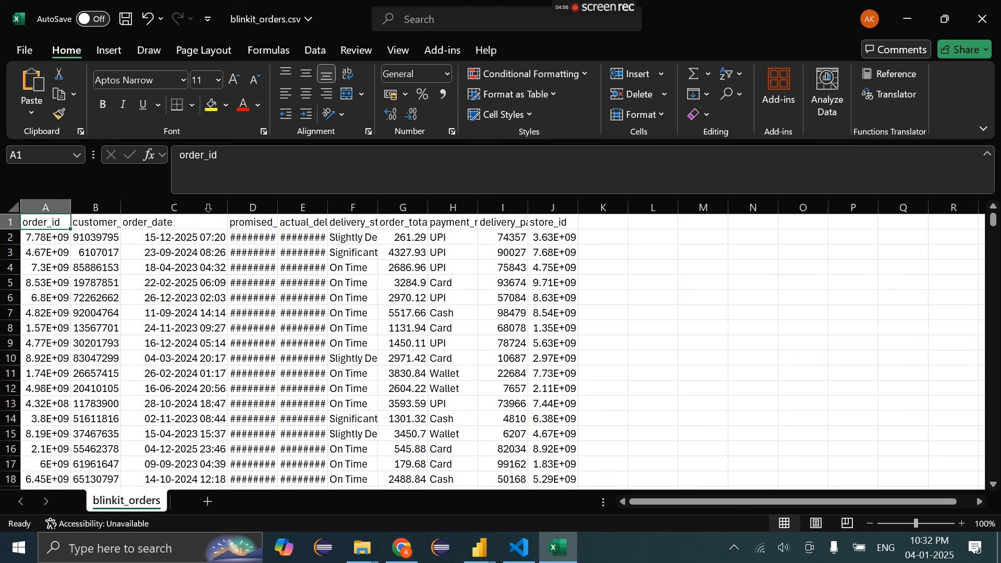
{"action": "left_click", "coordinate": [147, 205]}
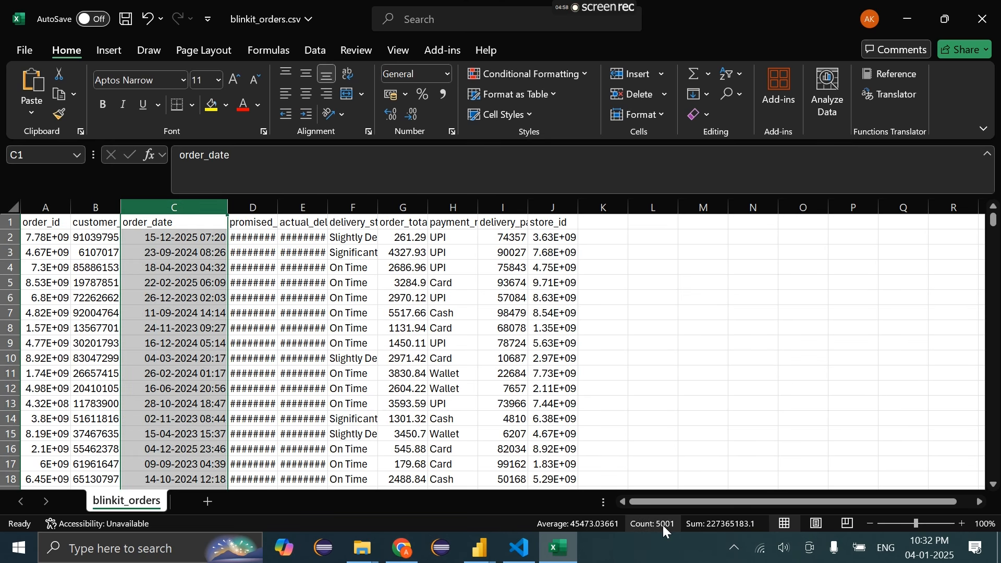
{"action": "left_click", "coordinate": [100, 209]}
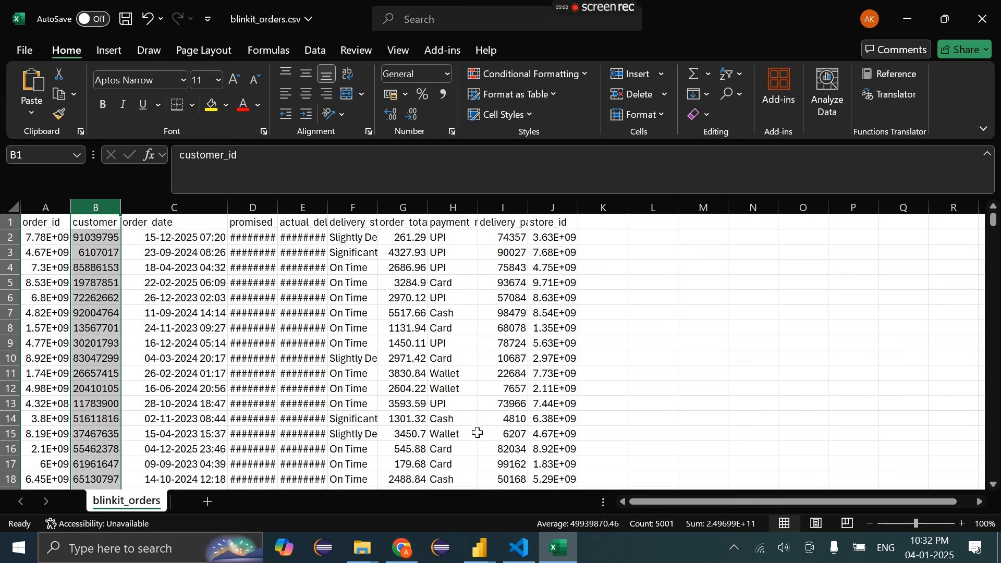
Close Excel without saving and delete all eight blinkit CSV files from the folder
{"action": "left_click", "coordinate": [983, 19]}
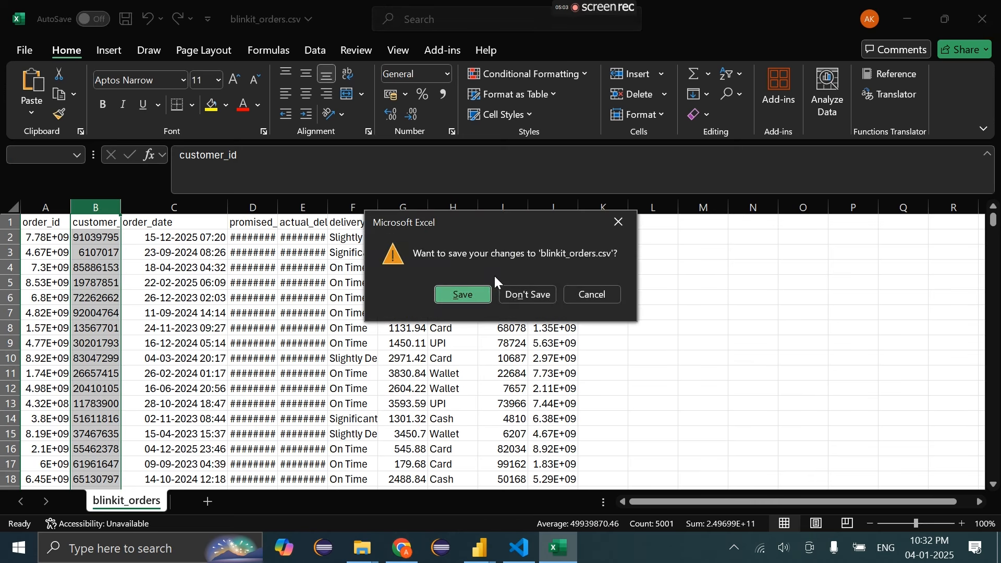
{"action": "left_click", "coordinate": [524, 296]}
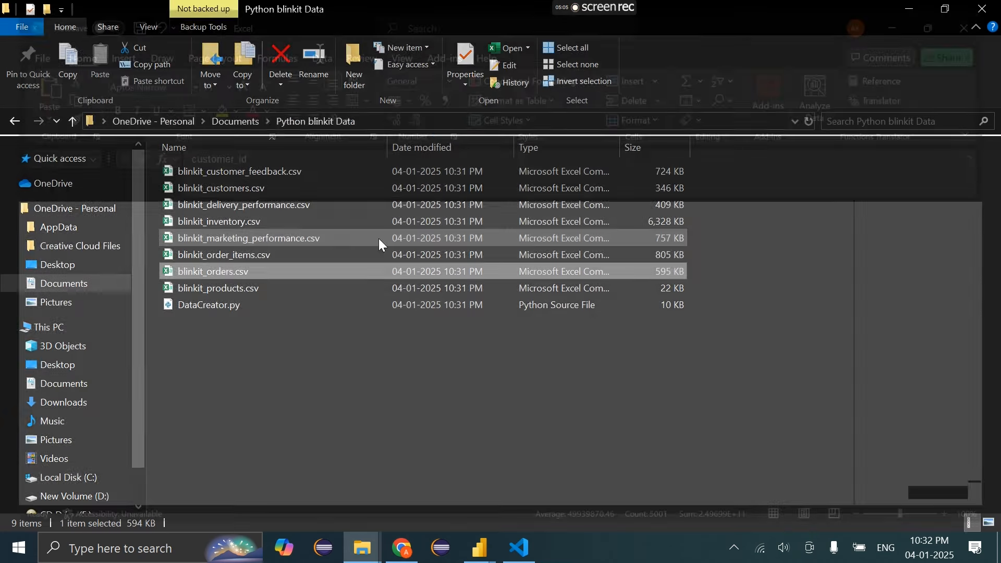
{"action": "left_click_drag", "start_coordinate": [705, 169], "coordinate": [273, 287]}
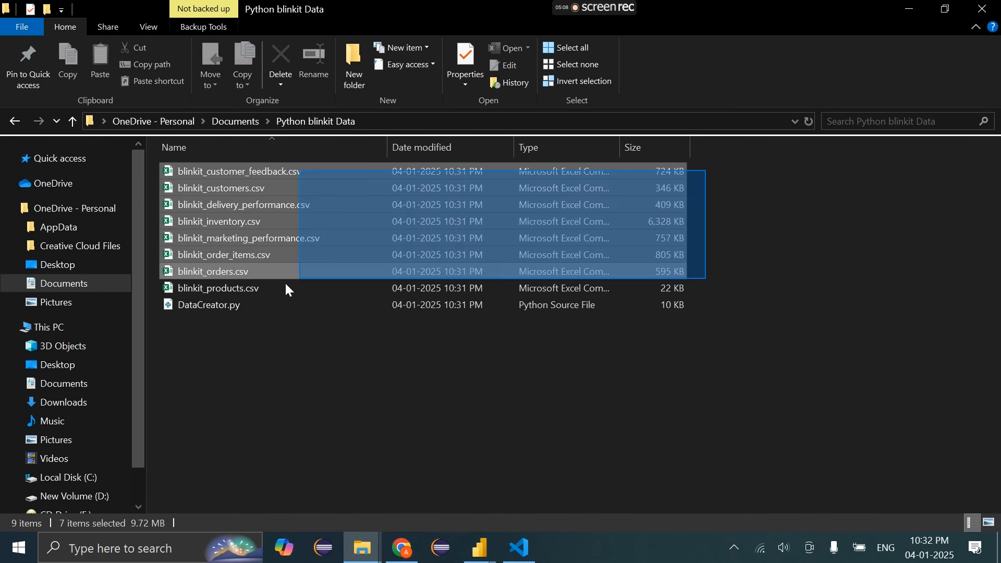
{"action": "key", "text": "Delete"}
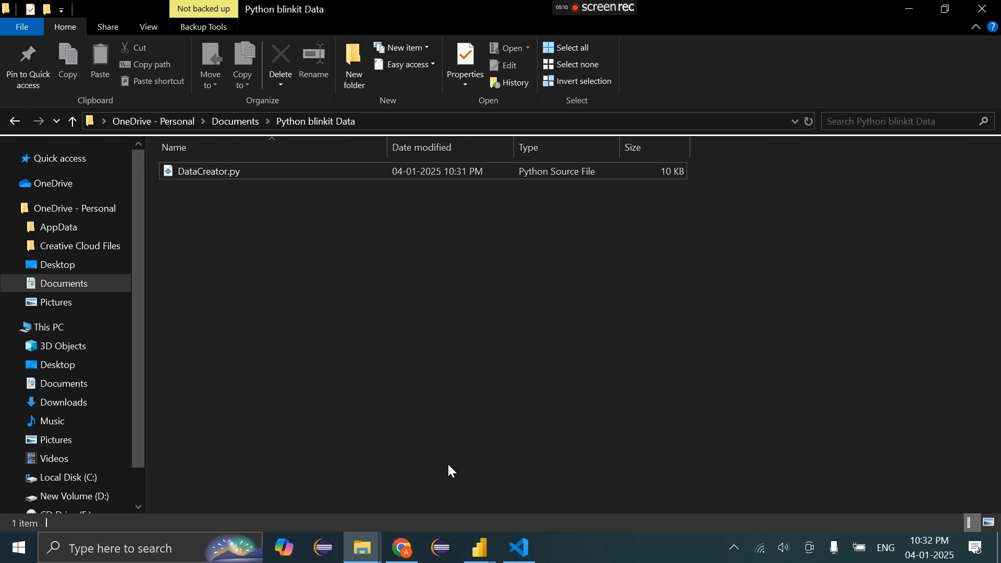
{"action": "left_click", "coordinate": [520, 549]}
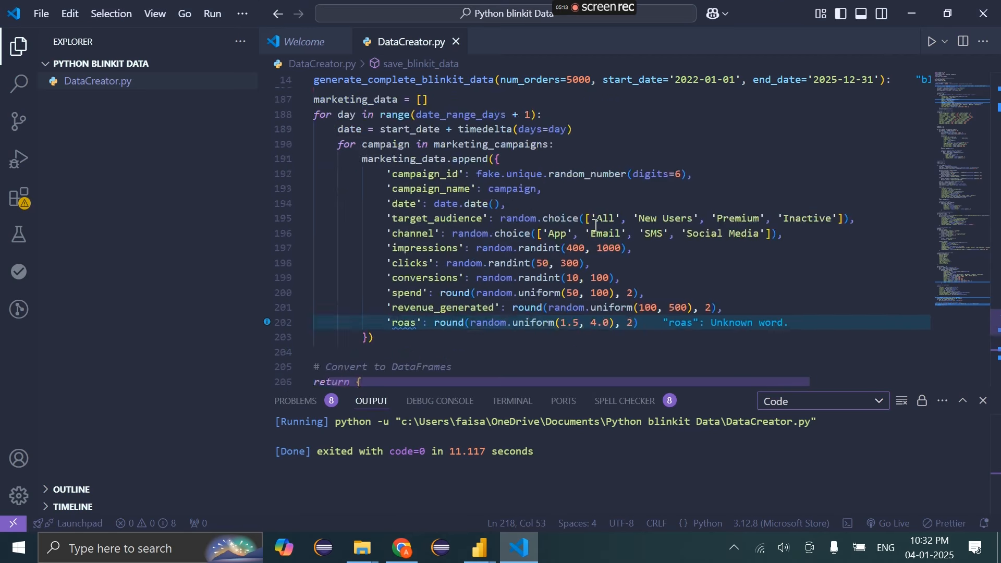
Set num_orders to 100000, save, and rerun DataCreator.py
{"action": "scroll", "coordinate": [596, 225], "scroll_direction": "down", "scroll_amount": 7}
{"action": "scroll", "coordinate": [589, 198], "scroll_direction": "up", "scroll_amount": 20}
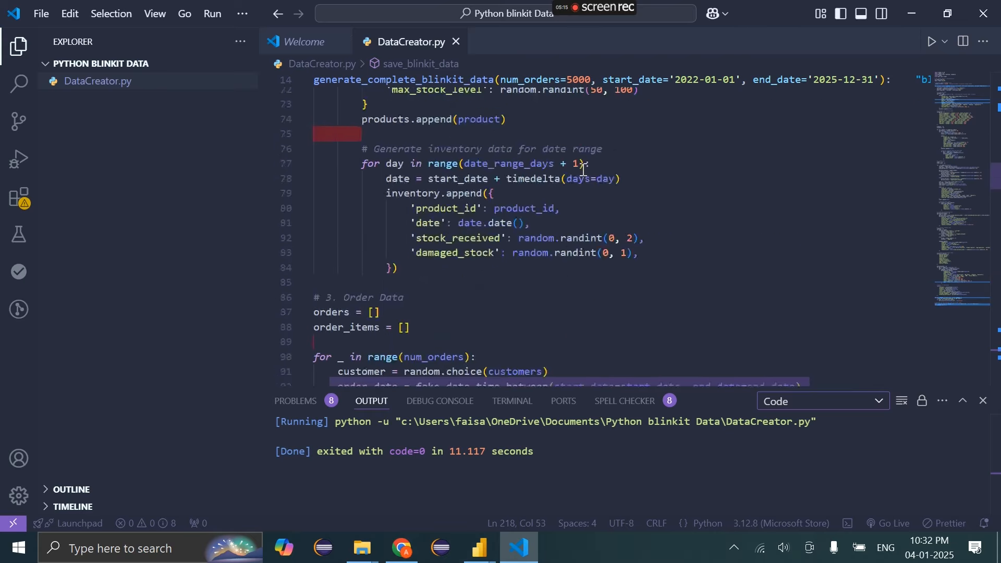
{"action": "scroll", "coordinate": [582, 168], "scroll_direction": "up", "scroll_amount": 20}
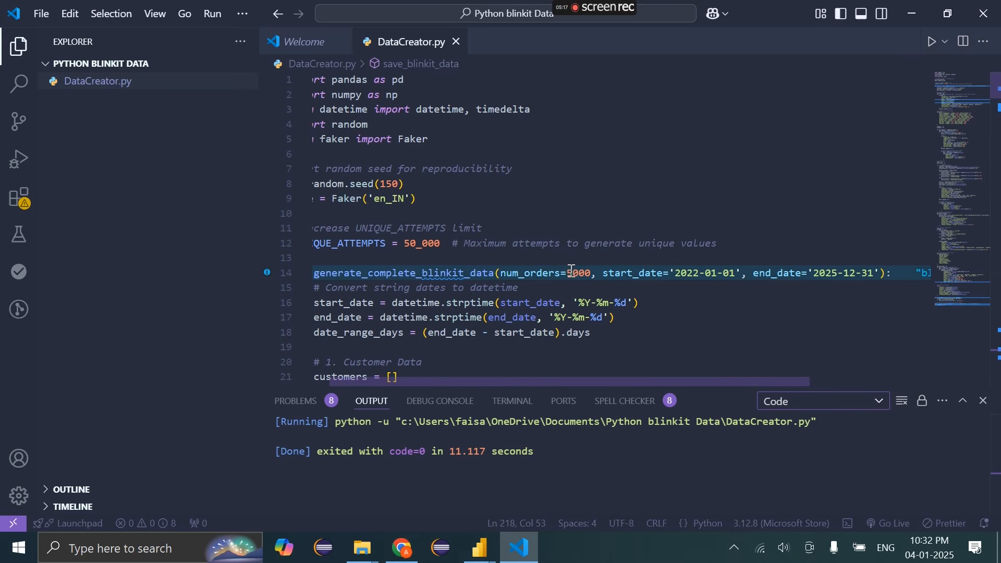
{"action": "left_click", "coordinate": [574, 273]}
{"action": "key", "text": "BackSpace"}
{"action": "type", "text": "100"}
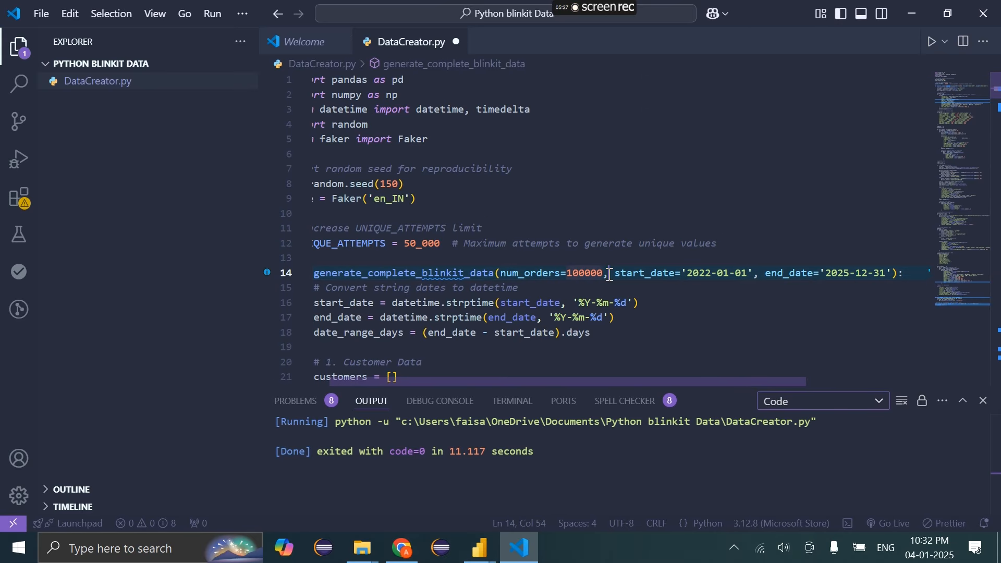
{"action": "left_click_drag", "start_coordinate": [609, 273], "coordinate": [569, 273]}
{"action": "scroll", "coordinate": [569, 275], "scroll_direction": "down", "scroll_amount": 11}
{"action": "scroll", "coordinate": [569, 275], "scroll_direction": "down", "scroll_amount": 20}
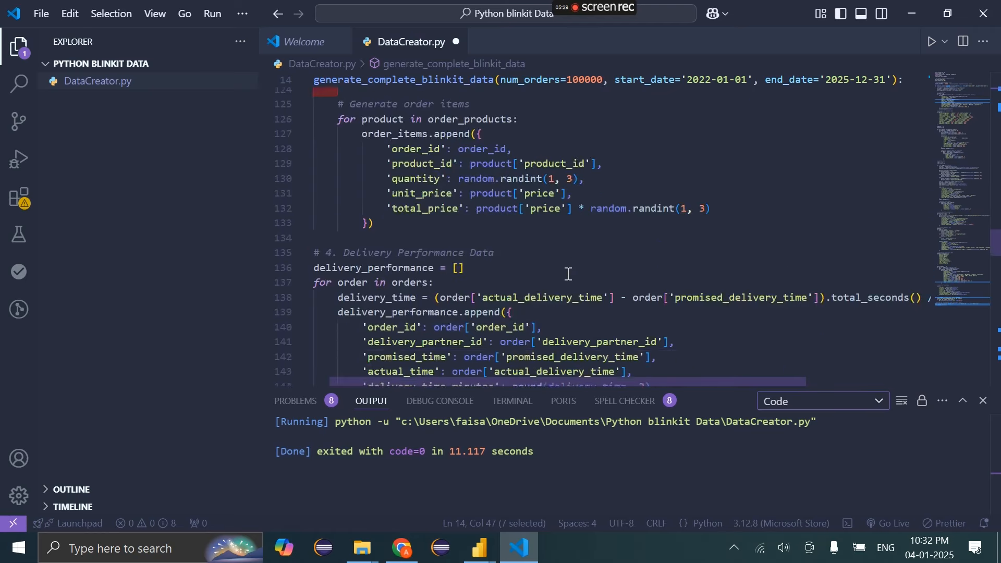
{"action": "left_click", "coordinate": [633, 262]}
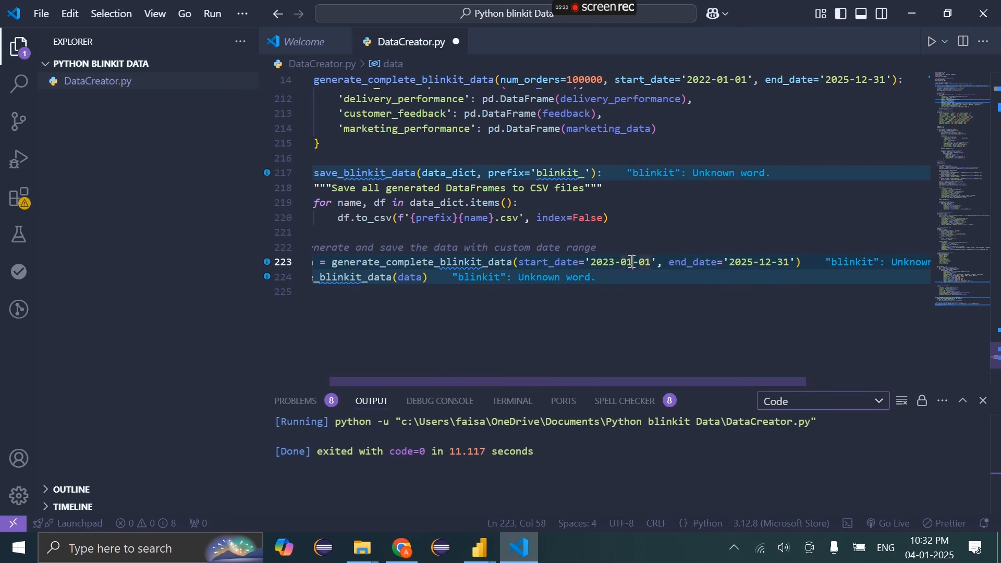
{"action": "key", "text": "ctrl+s"}
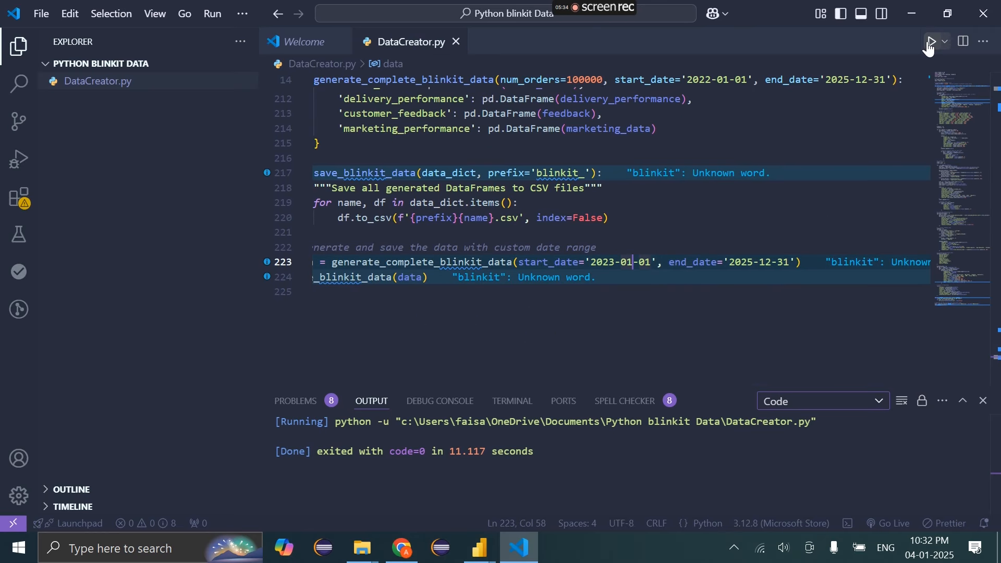
{"action": "left_click", "coordinate": [930, 43]}
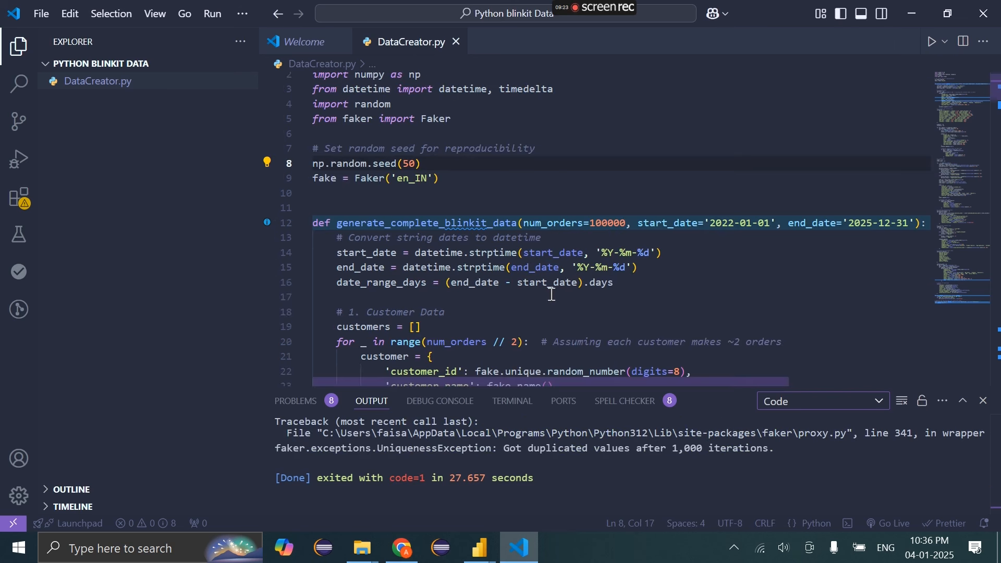
Edit the random seed value and drop a zero so num_orders is 10000, saving the script
{"action": "left_click", "coordinate": [406, 165]}
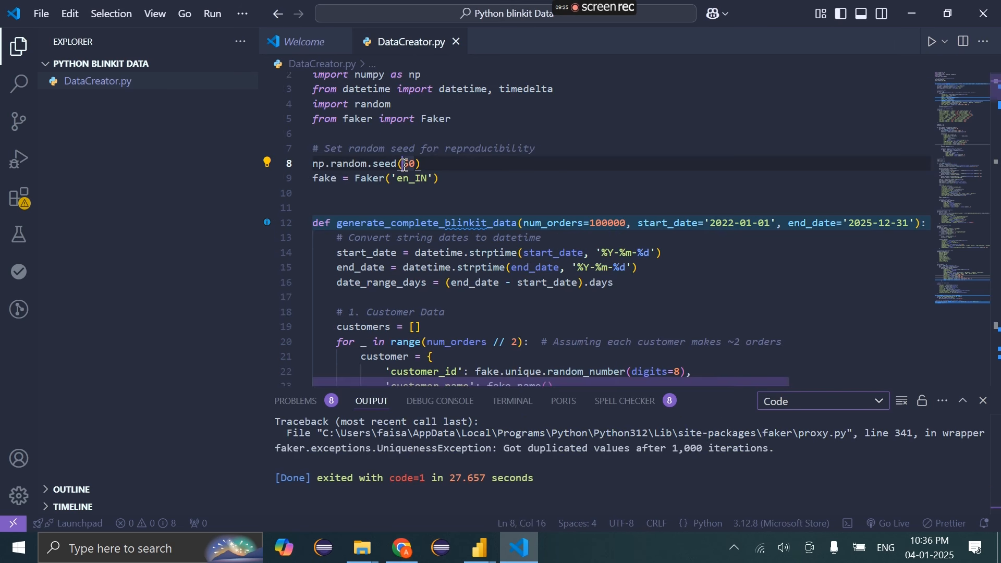
{"action": "type", "text": "1"}
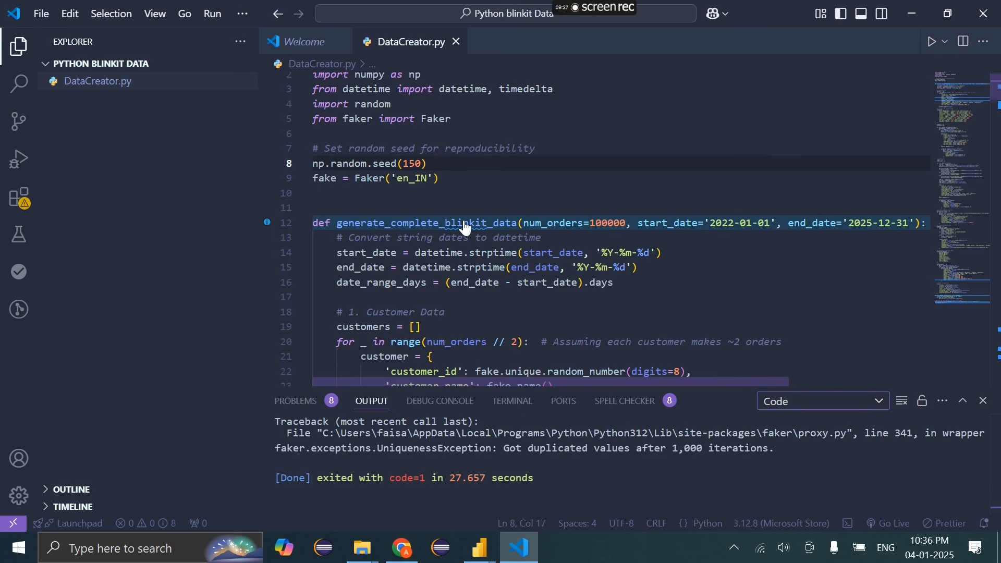
{"action": "key", "text": "ctrl+s"}
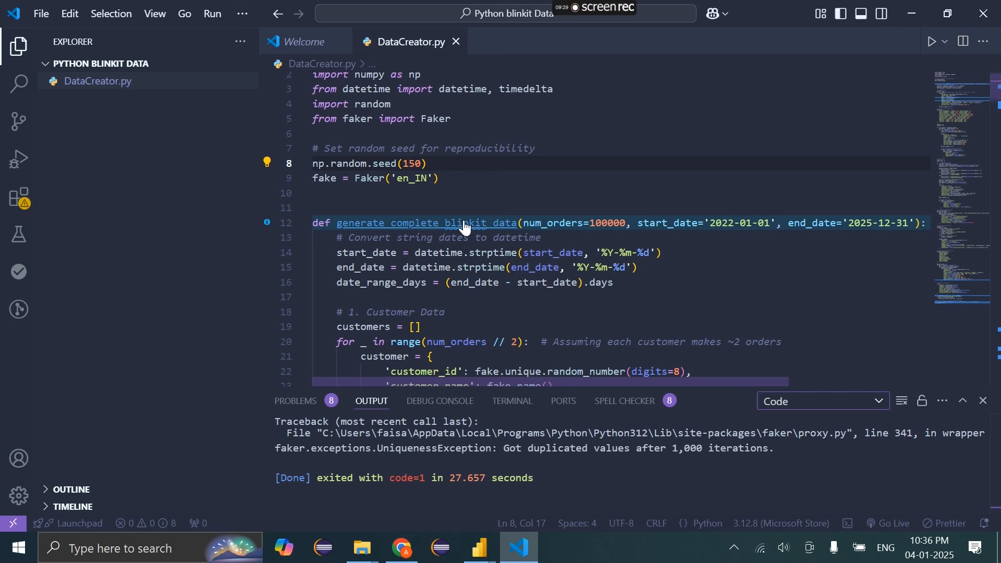
{"action": "left_click", "coordinate": [608, 224]}
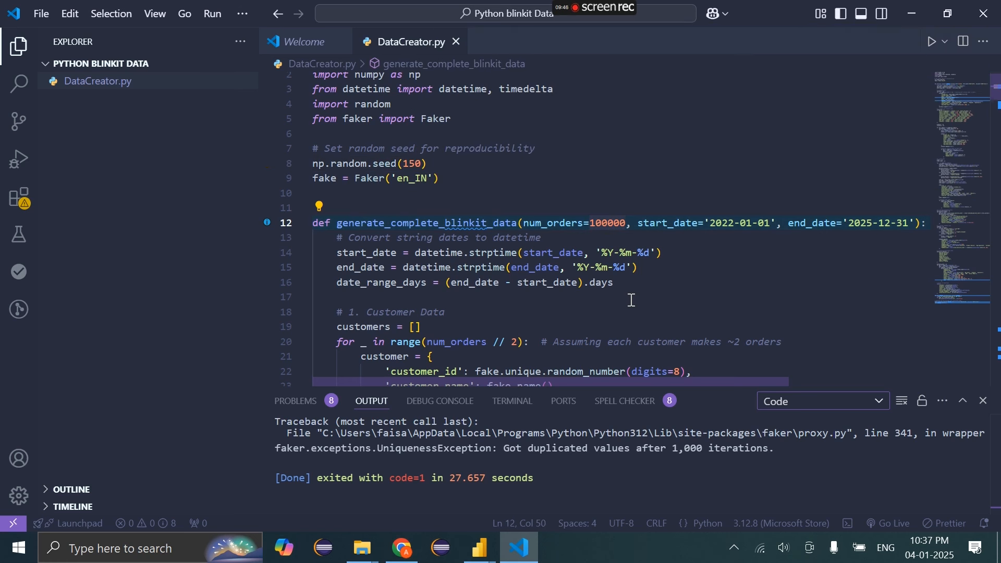
{"action": "key", "text": "BackSpace"}
{"action": "key", "text": "ctrl+s"}
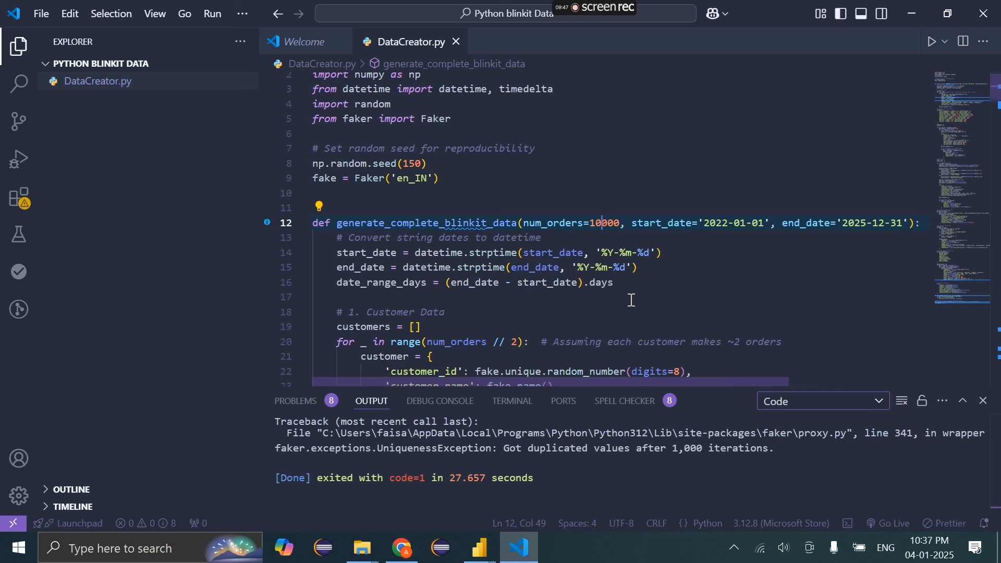
Clear the error output, rerun the script, and delete the eight CSV files it generated
{"action": "right_click", "coordinate": [633, 463]}
{"action": "left_click", "coordinate": [664, 451]}
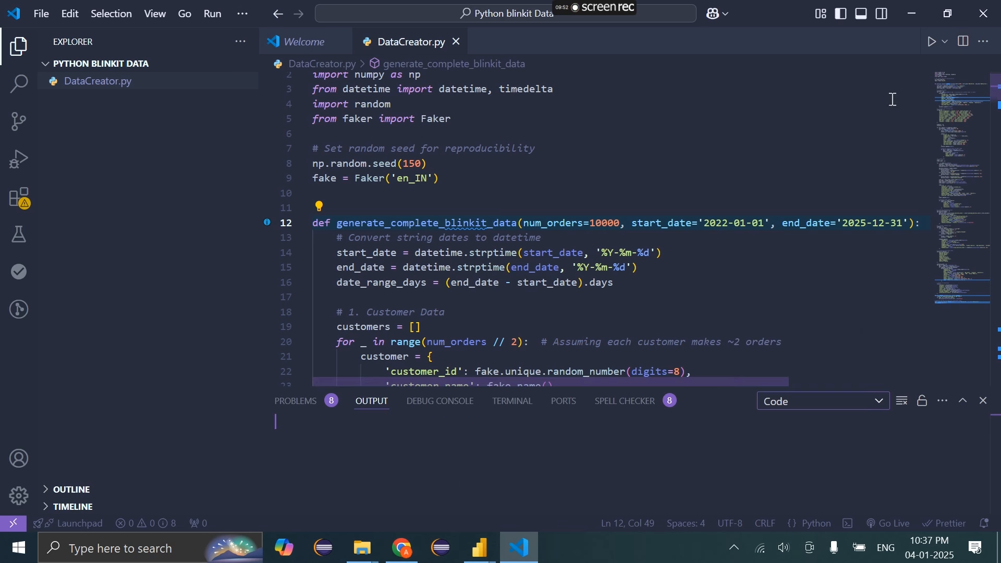
{"action": "left_click", "coordinate": [933, 41]}
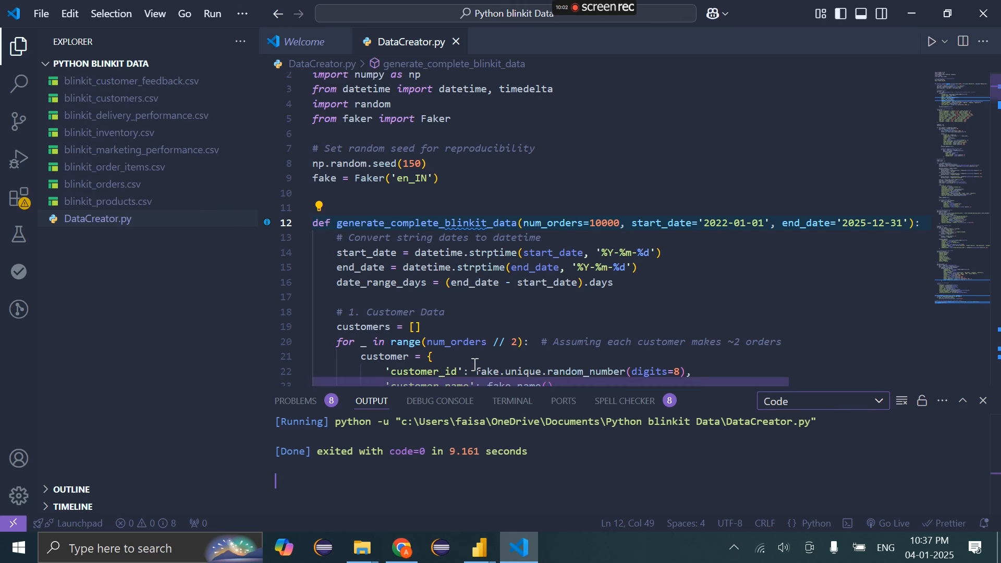
{"action": "mouse_move", "coordinate": [496, 272]}
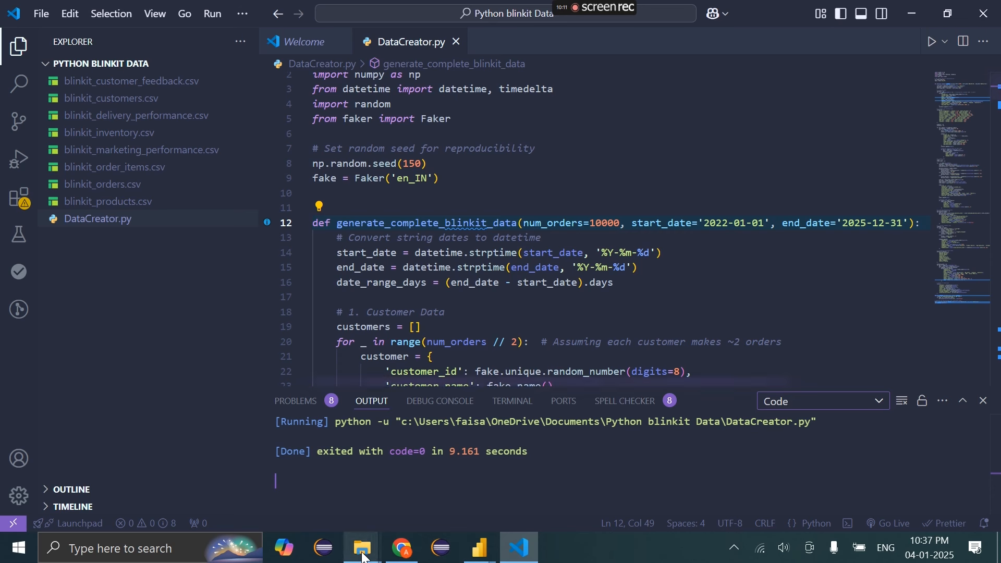
{"action": "mouse_move", "coordinate": [363, 547]}
{"action": "left_click", "coordinate": [309, 487]}
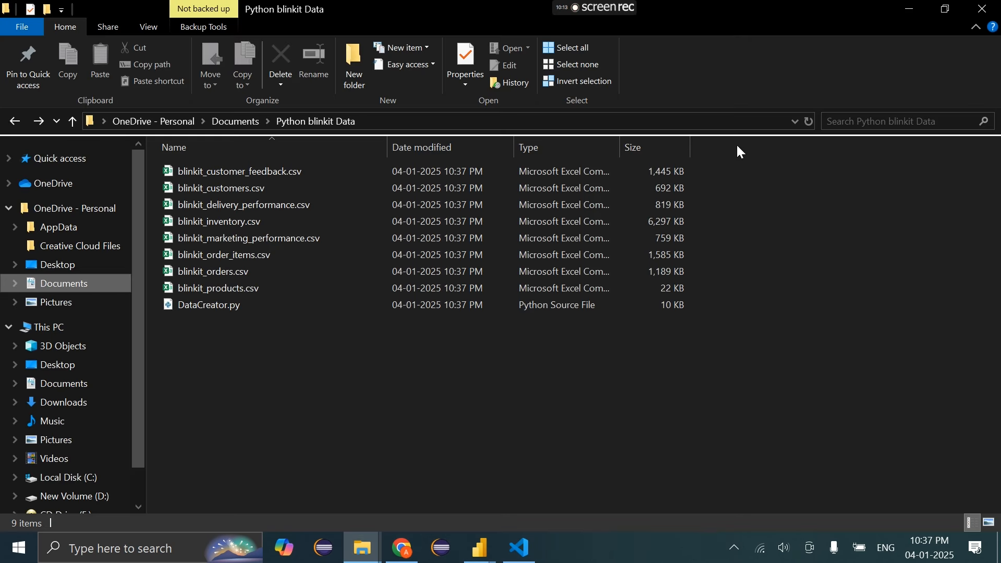
{"action": "left_click_drag", "start_coordinate": [726, 161], "coordinate": [259, 291]}
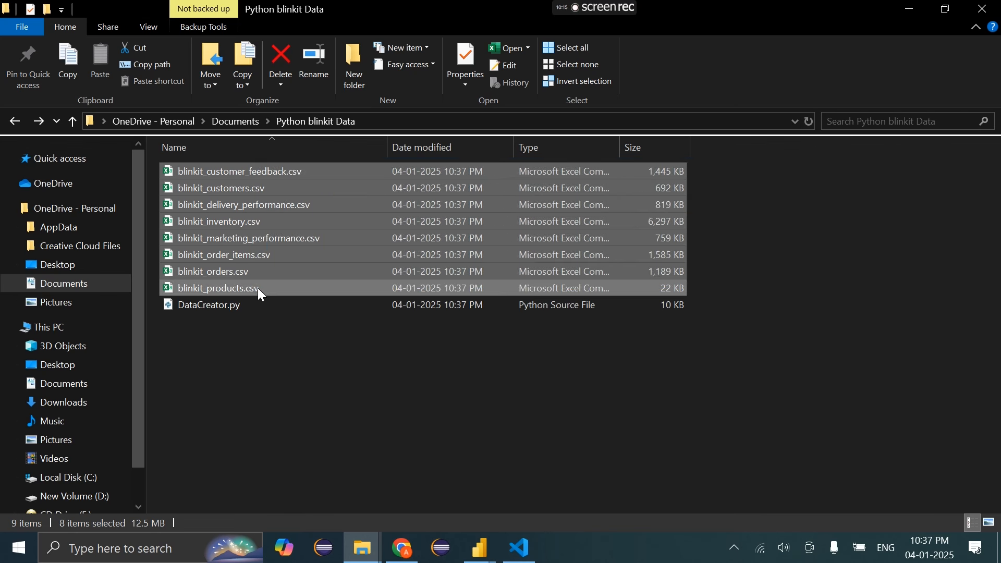
{"action": "key", "text": "Delete"}
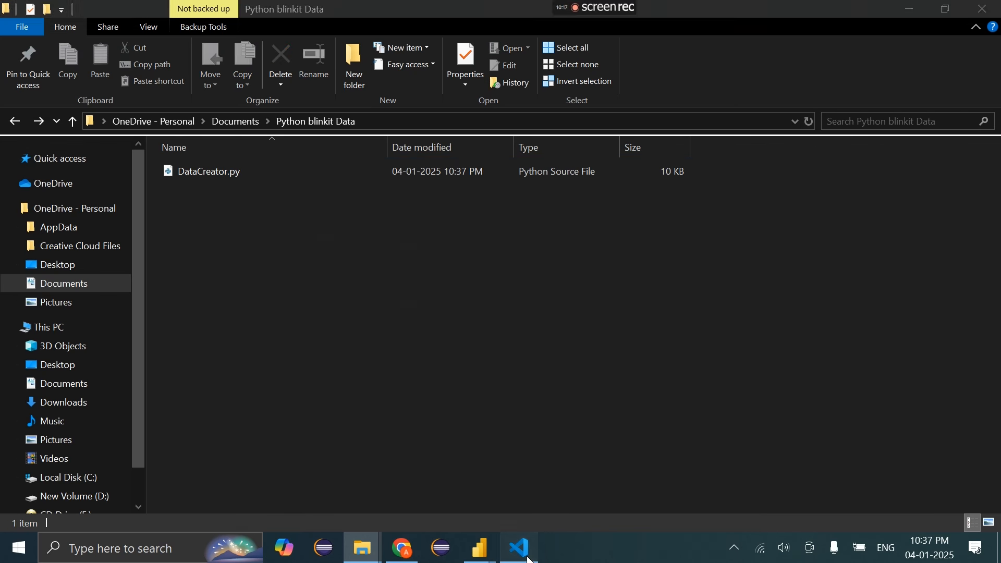
{"action": "left_click", "coordinate": [519, 548]}
{"action": "left_click", "coordinate": [599, 222]}
Change num_orders to 50000, run the script to completion, and open the Python blinkit Data folder
{"action": "key", "text": "BackSpace"}
{"action": "type", "text": "5"}
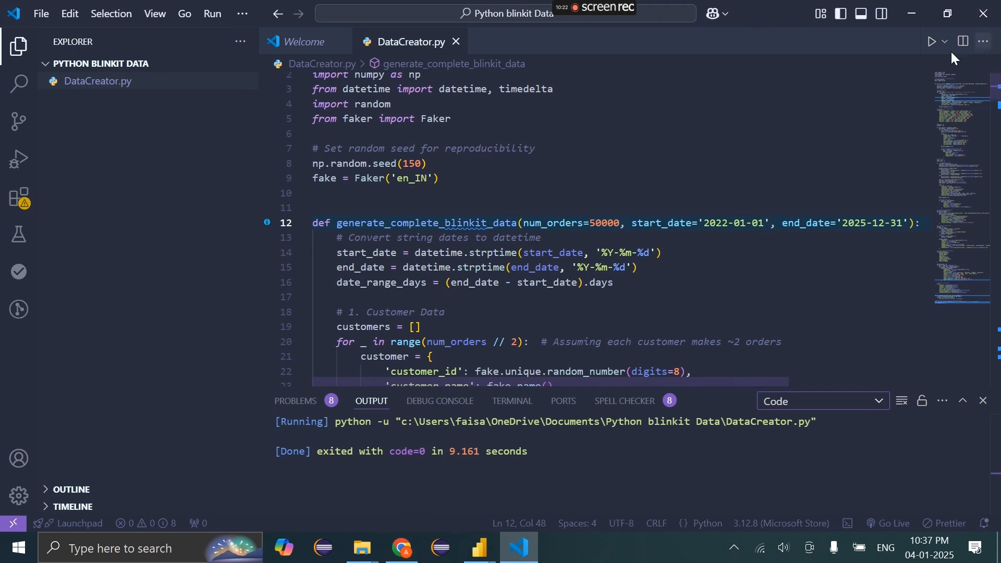
{"action": "left_click", "coordinate": [934, 44]}
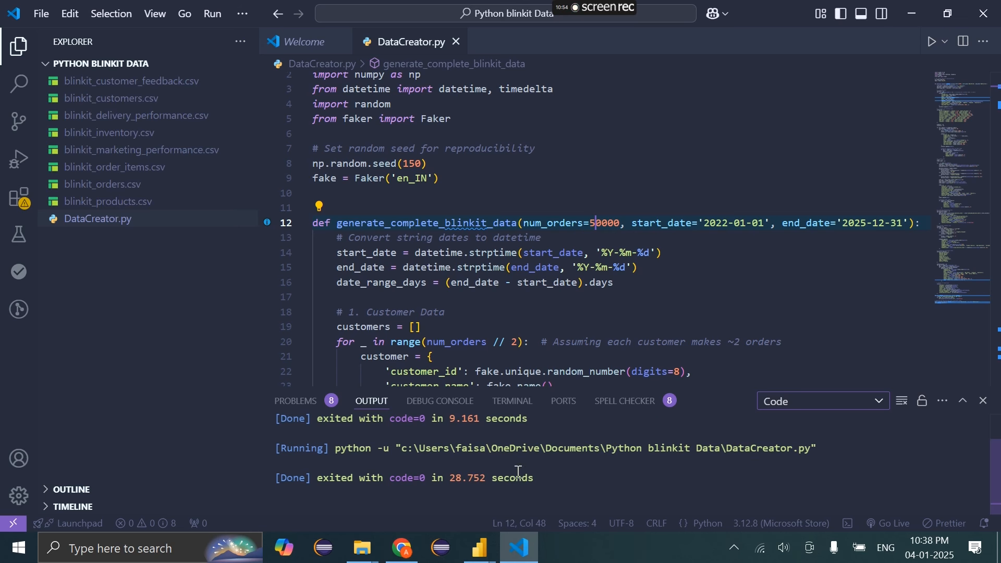
{"action": "left_click_drag", "start_coordinate": [536, 478], "coordinate": [300, 478]}
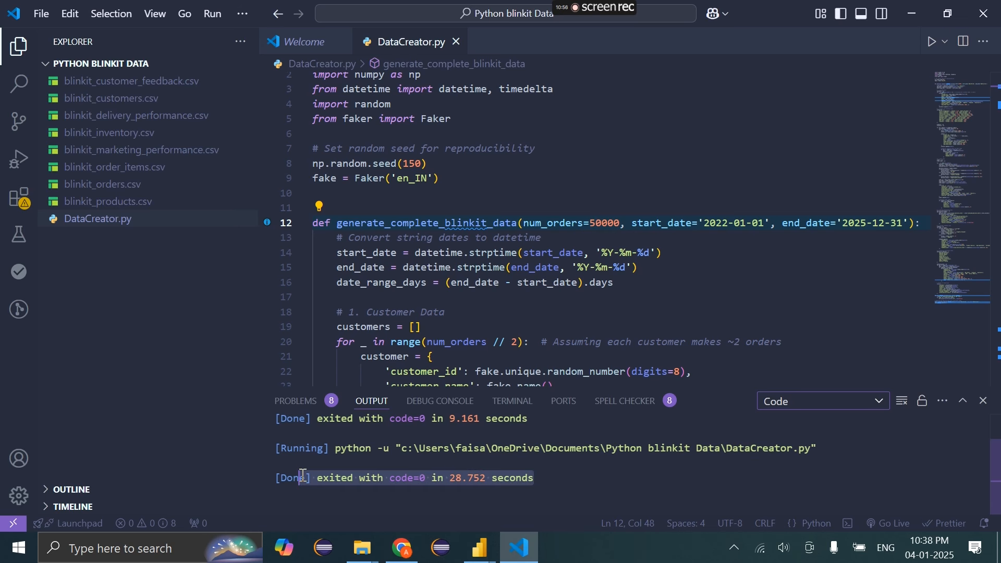
{"action": "left_click", "coordinate": [363, 548]}
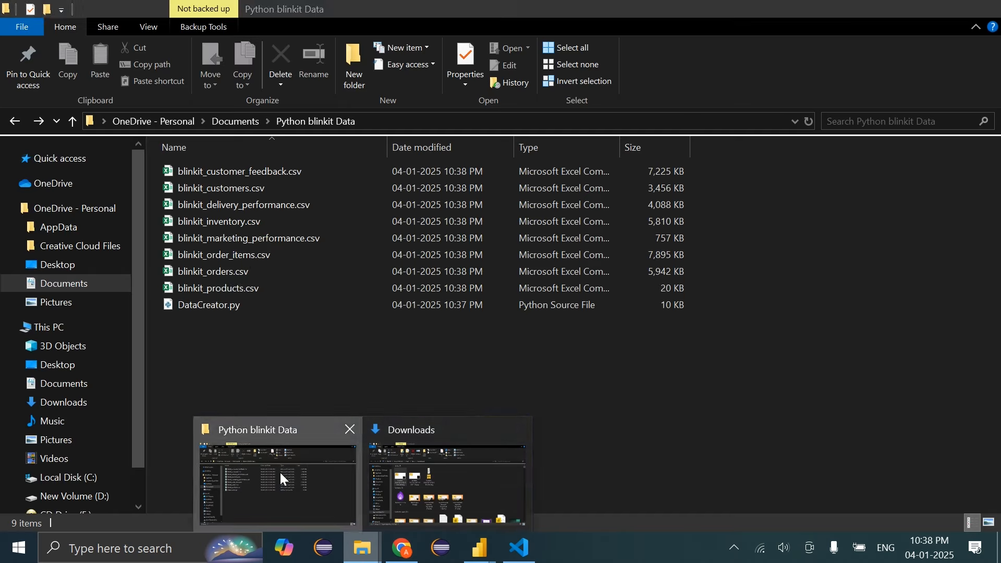
{"action": "left_click", "coordinate": [280, 471]}
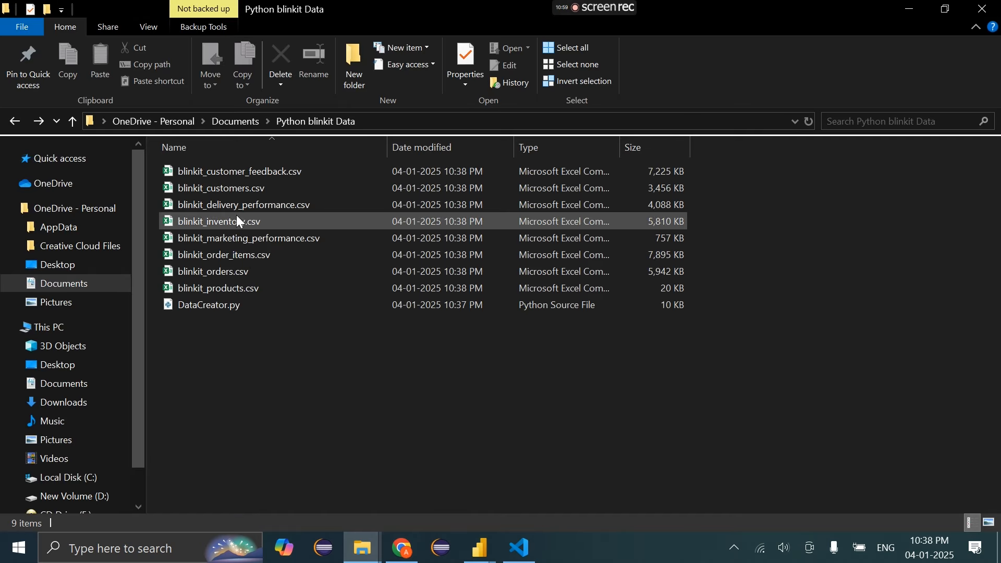
{"action": "double_click", "coordinate": [253, 272]}
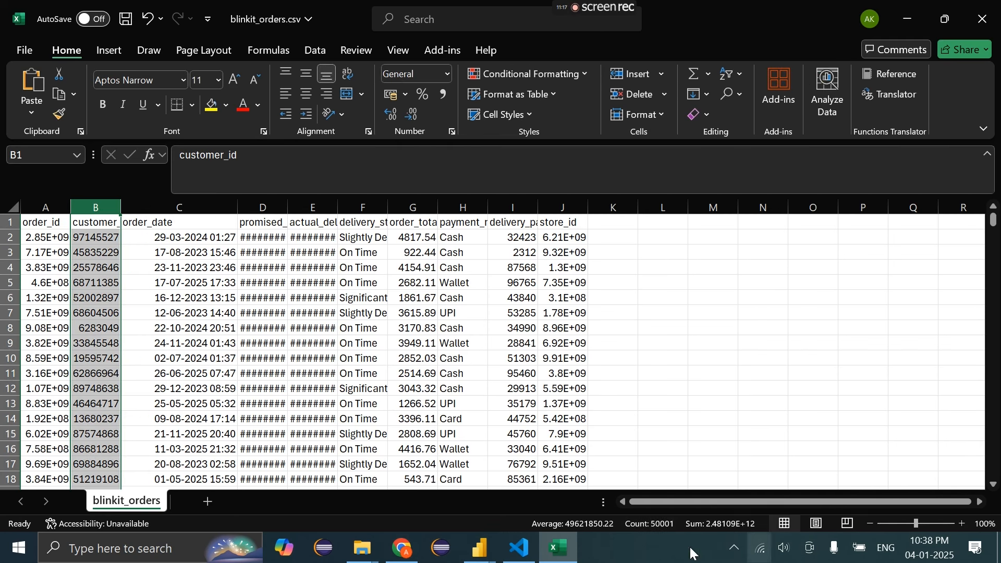
{"action": "left_click", "coordinate": [412, 329]}
{"action": "left_click", "coordinate": [983, 18]}
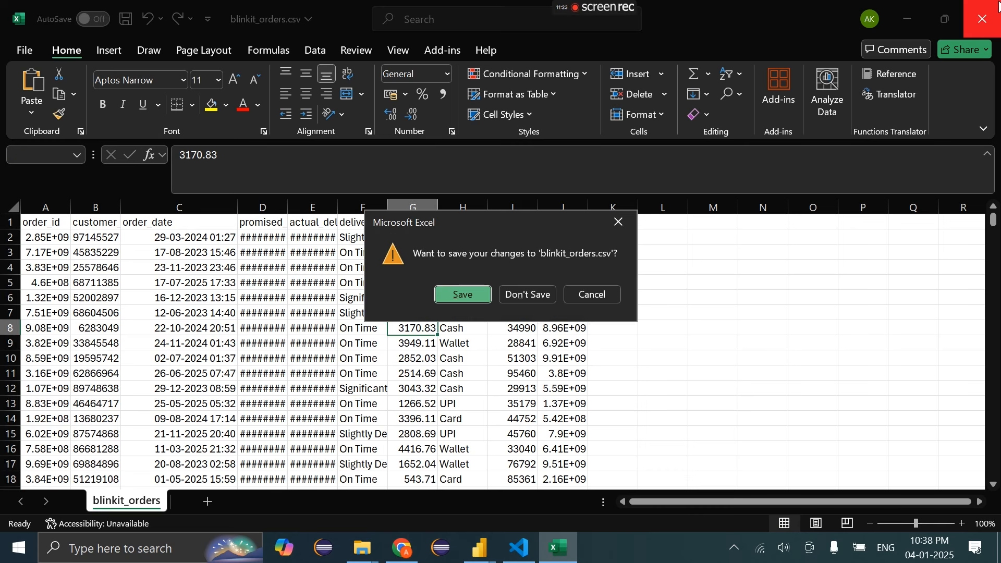
{"action": "left_click", "coordinate": [543, 293]}
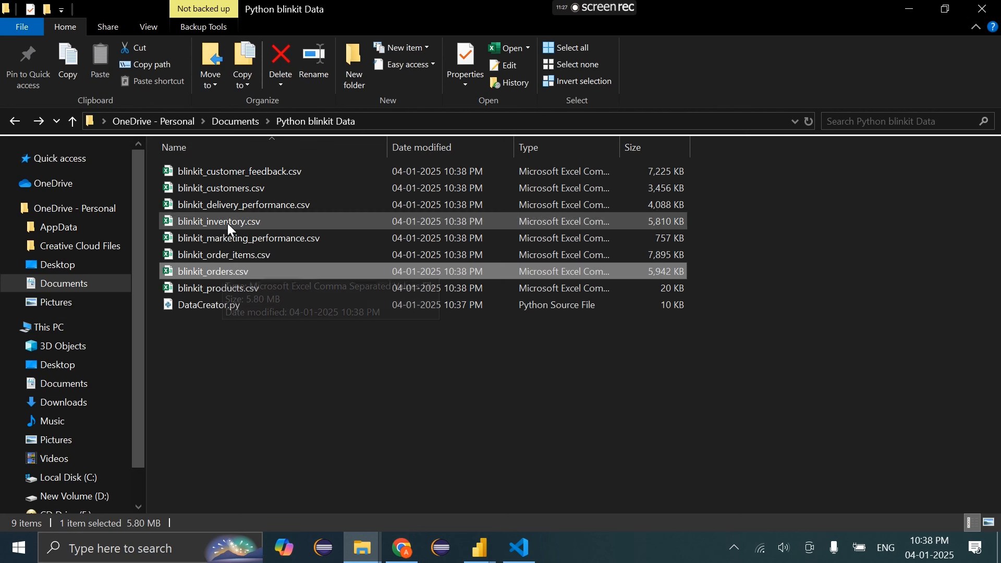
Open blinkit_inventory.csv in Excel and widen column B so the dates show
{"action": "left_click", "coordinate": [227, 222]}
{"action": "double_click", "coordinate": [227, 223]}
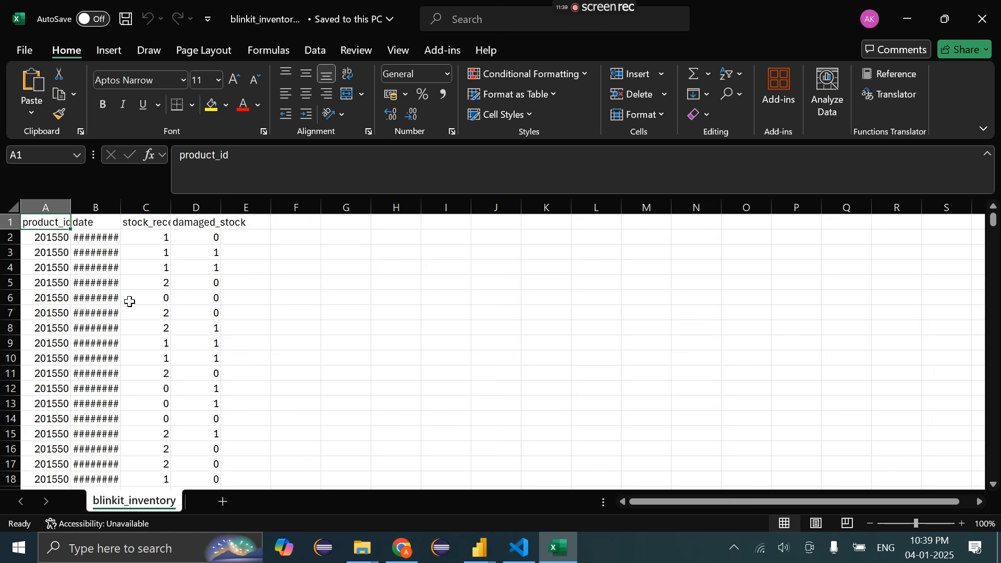
{"action": "left_click_drag", "start_coordinate": [121, 208], "coordinate": [172, 214]}
{"action": "left_click", "coordinate": [189, 314]}
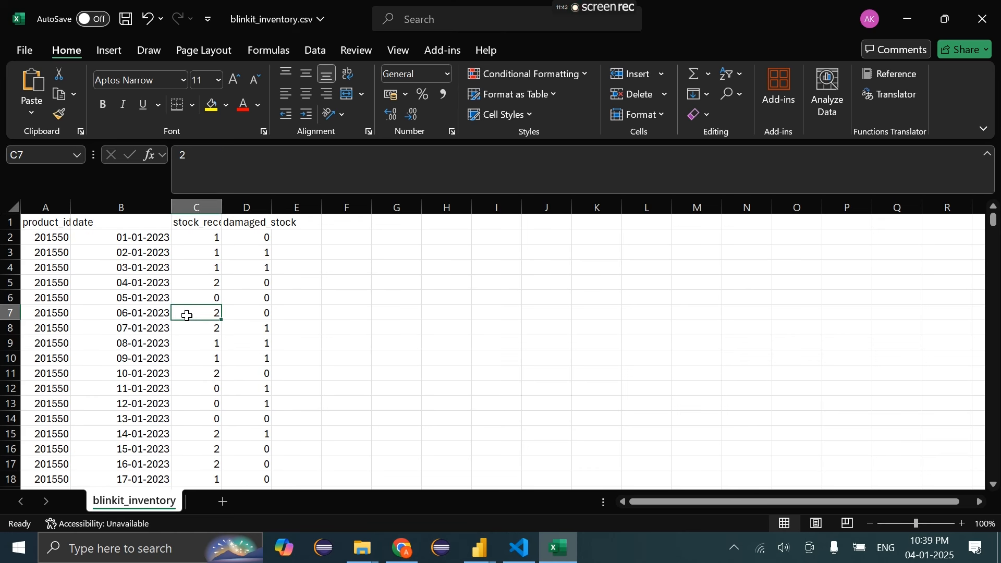
{"action": "left_click", "coordinate": [120, 222]}
Add filters to the header row, save the file, and close Excel
{"action": "left_click", "coordinate": [315, 50]}
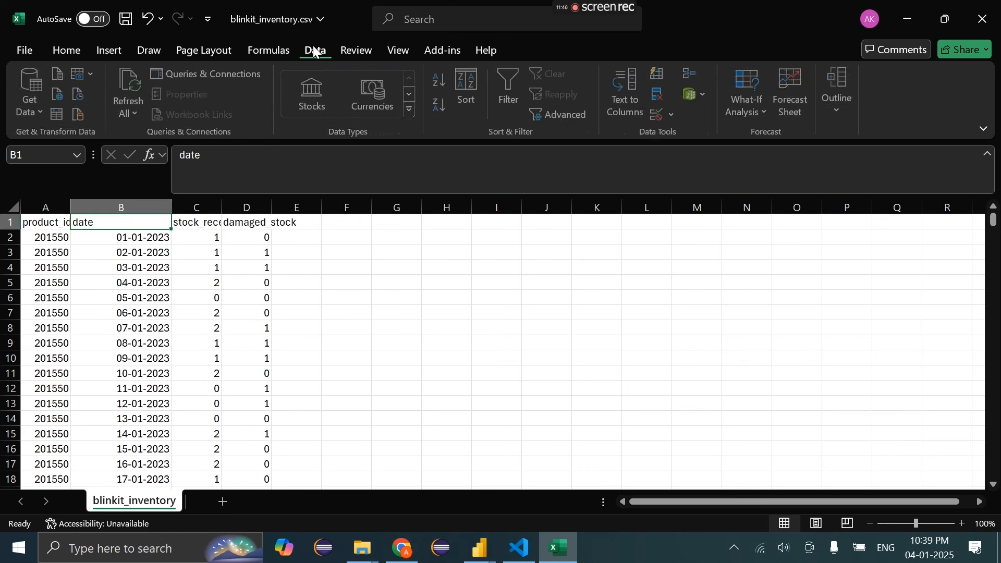
{"action": "left_click", "coordinate": [513, 97]}
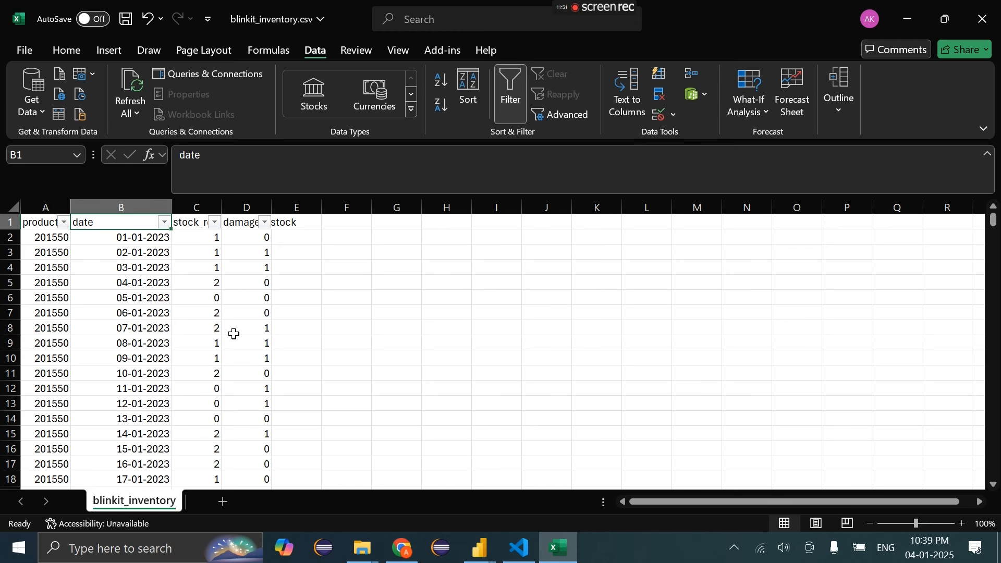
{"action": "key", "text": "ctrl+s"}
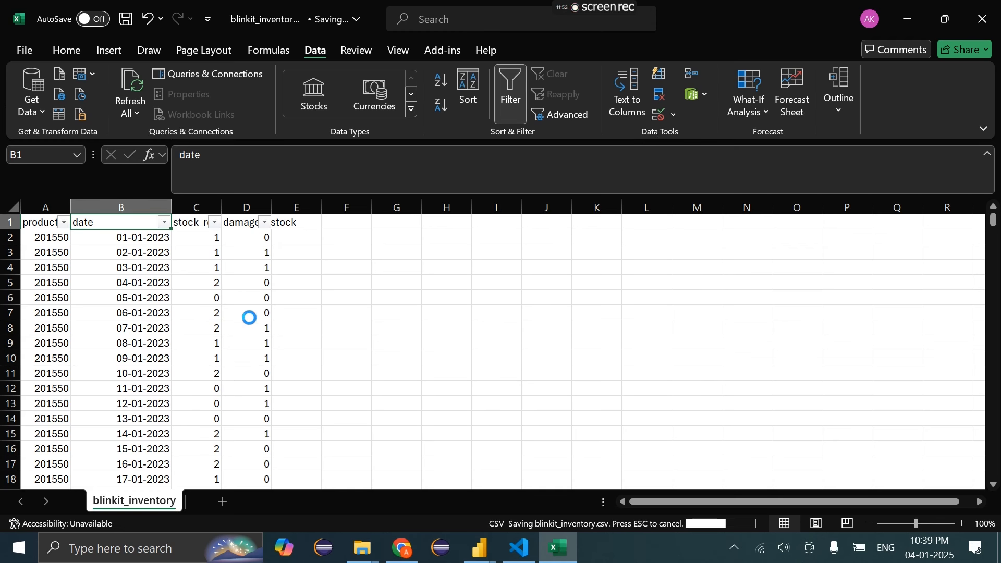
{"action": "left_click_drag", "start_coordinate": [59, 298], "coordinate": [266, 316]}
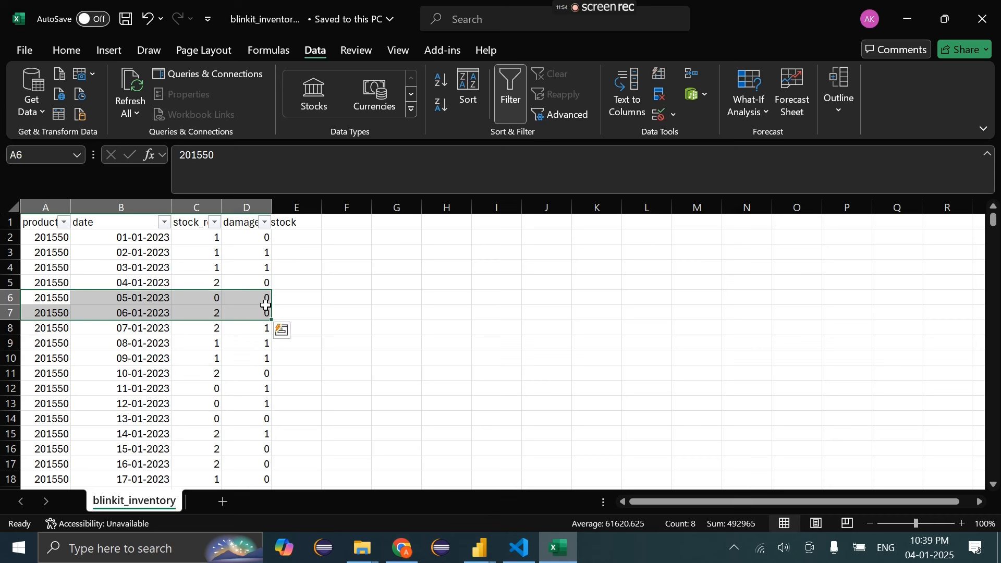
{"action": "left_click", "coordinate": [112, 211]}
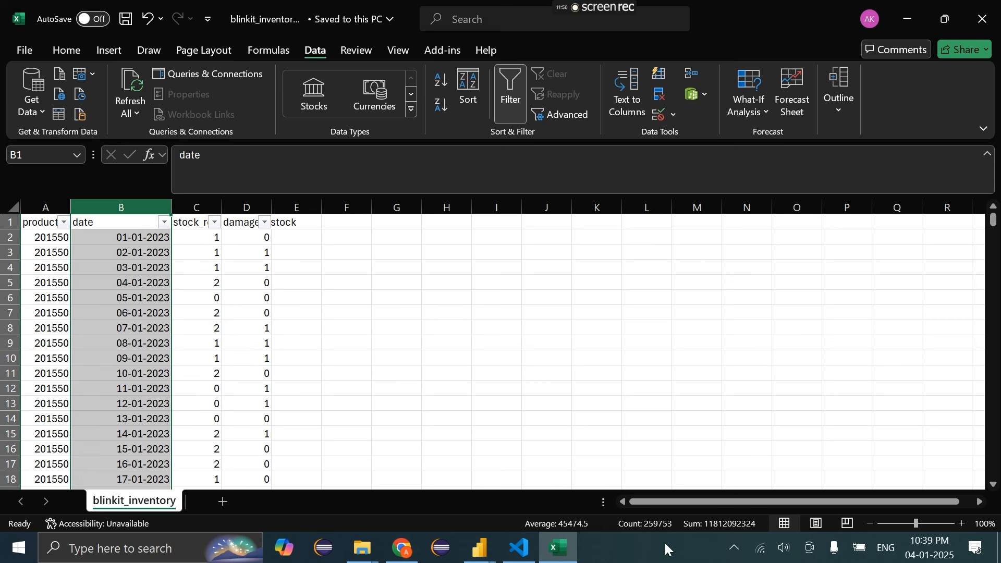
{"action": "left_click", "coordinate": [46, 208]}
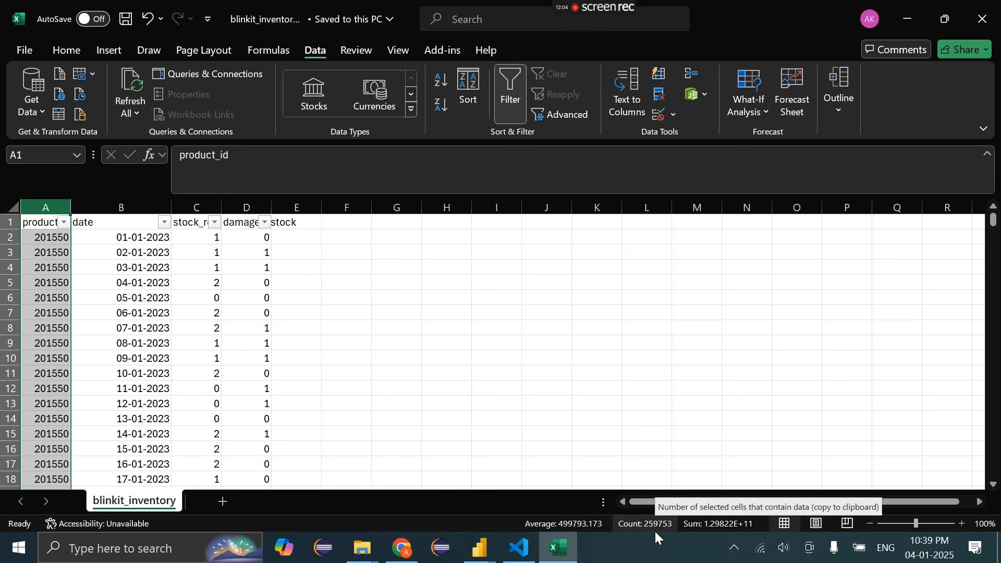
{"action": "left_click", "coordinate": [982, 19]}
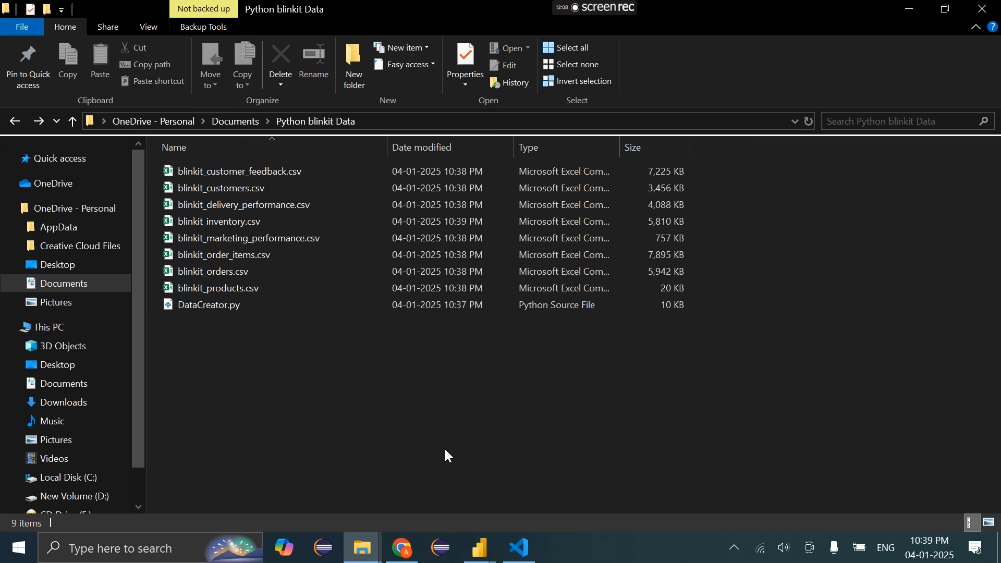
{"action": "left_click", "coordinate": [522, 547]}
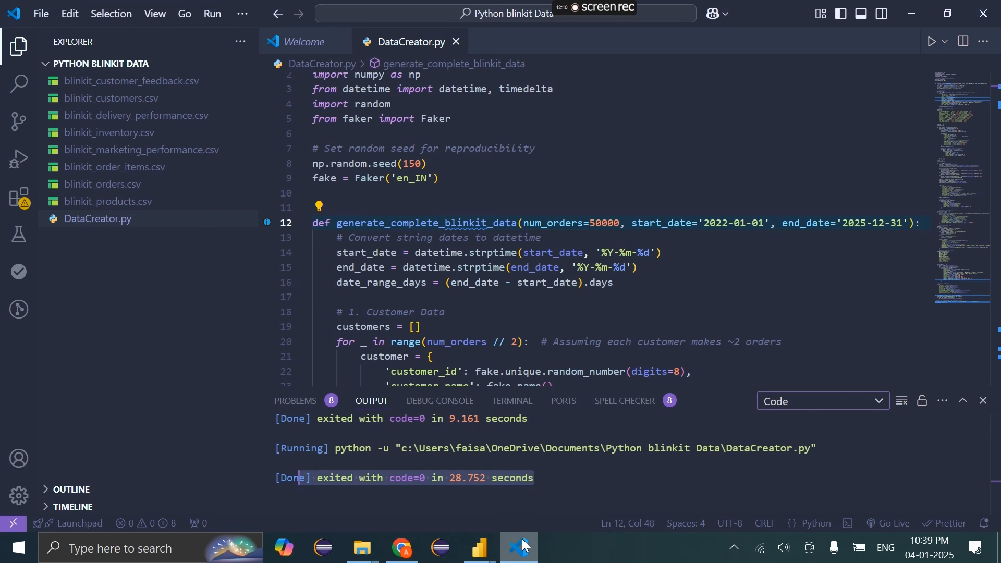
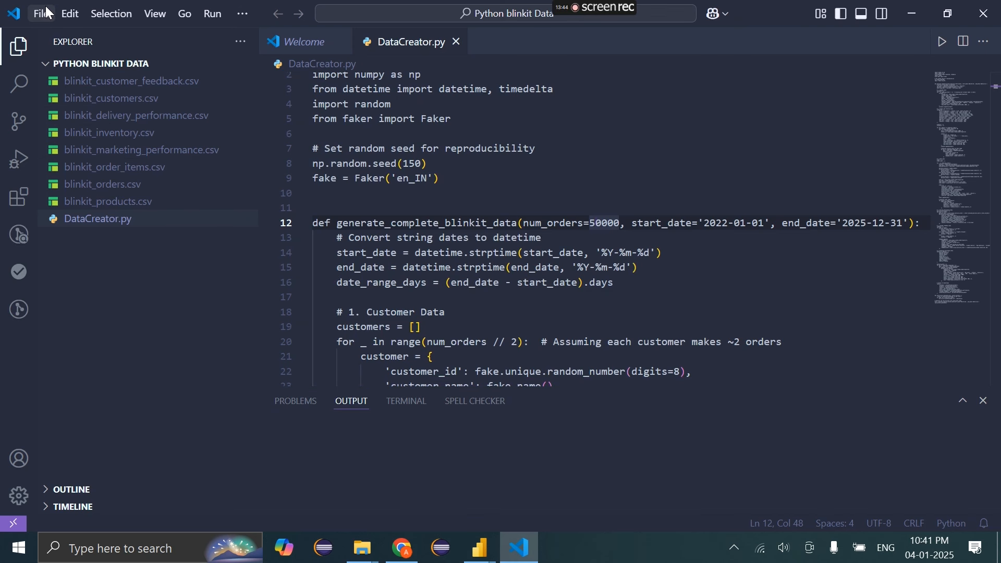
Open the Excel Uploader folder from Documents in Visual Studio Code
{"action": "left_click", "coordinate": [47, 13]}
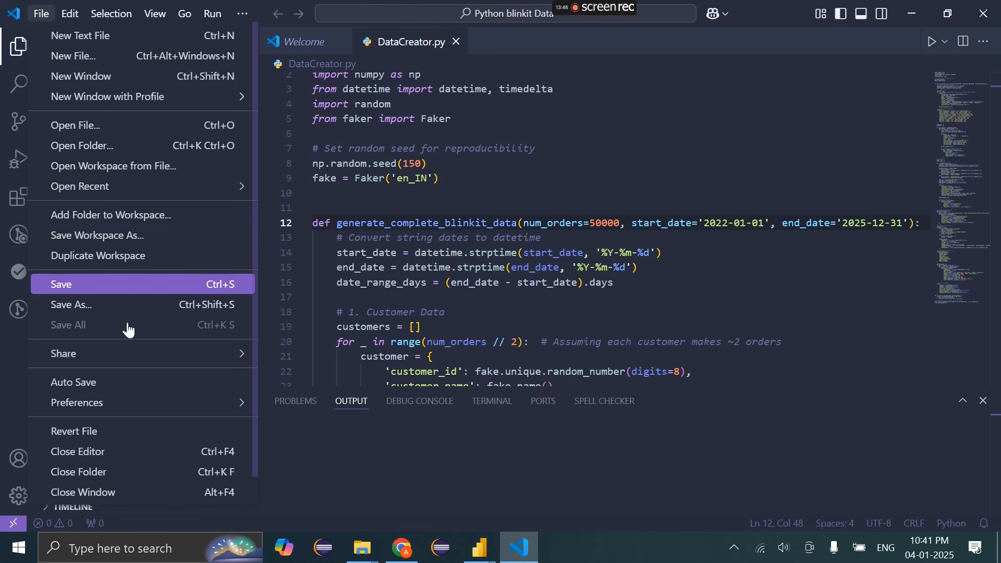
{"action": "left_click", "coordinate": [110, 150]}
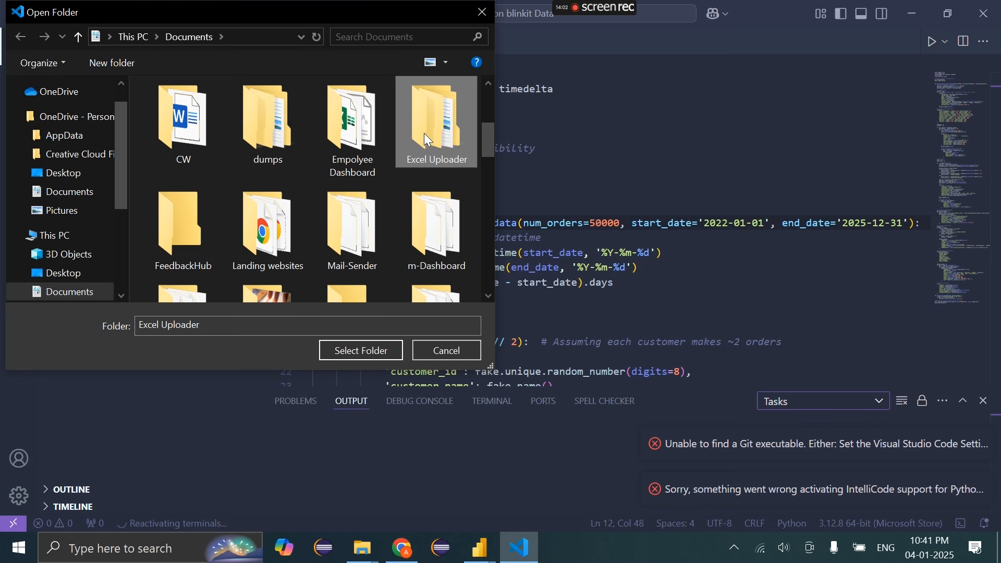
{"action": "left_click", "coordinate": [371, 358]}
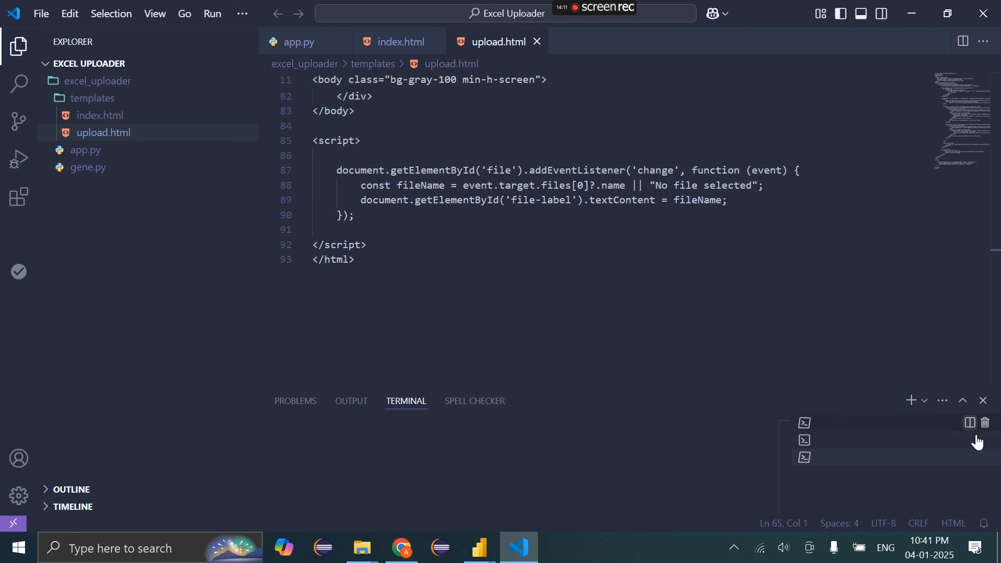
Look over the upload.html MySQL upload form template and dismiss the Git error notification
{"action": "left_click", "coordinate": [448, 229]}
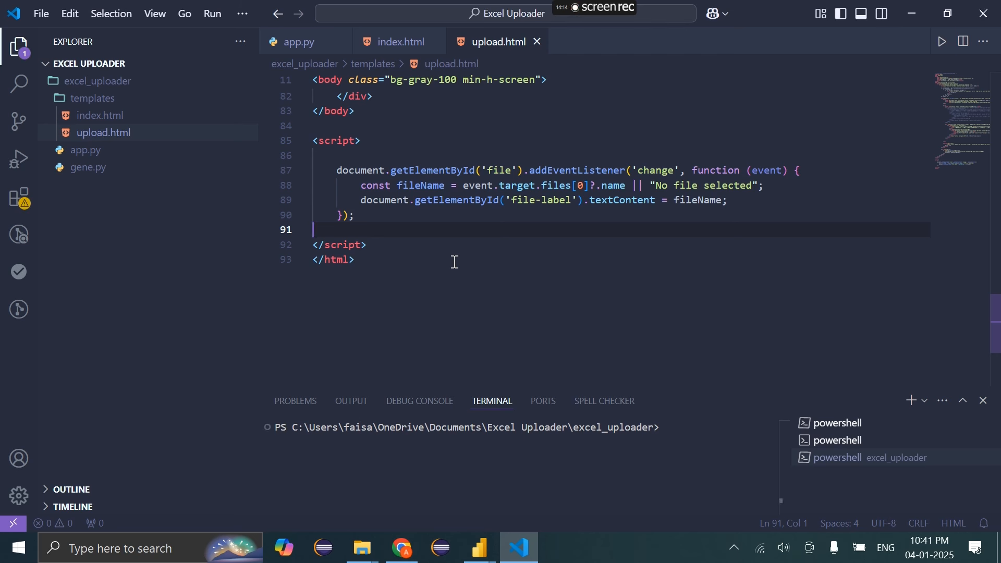
{"action": "left_click_drag", "start_coordinate": [452, 261], "coordinate": [312, 77]}
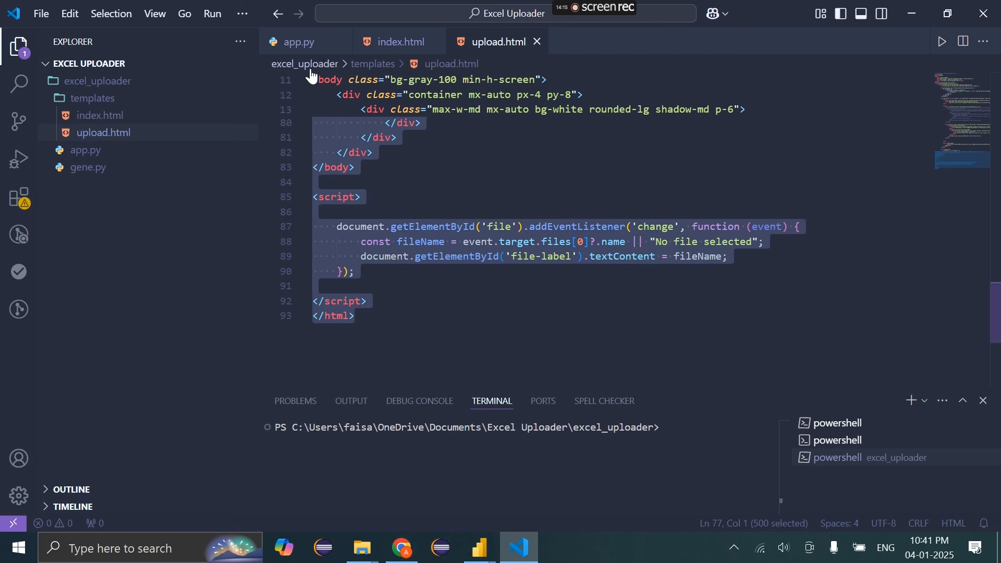
{"action": "left_click", "coordinate": [420, 207]}
{"action": "scroll", "coordinate": [423, 219], "scroll_direction": "up", "scroll_amount": 20}
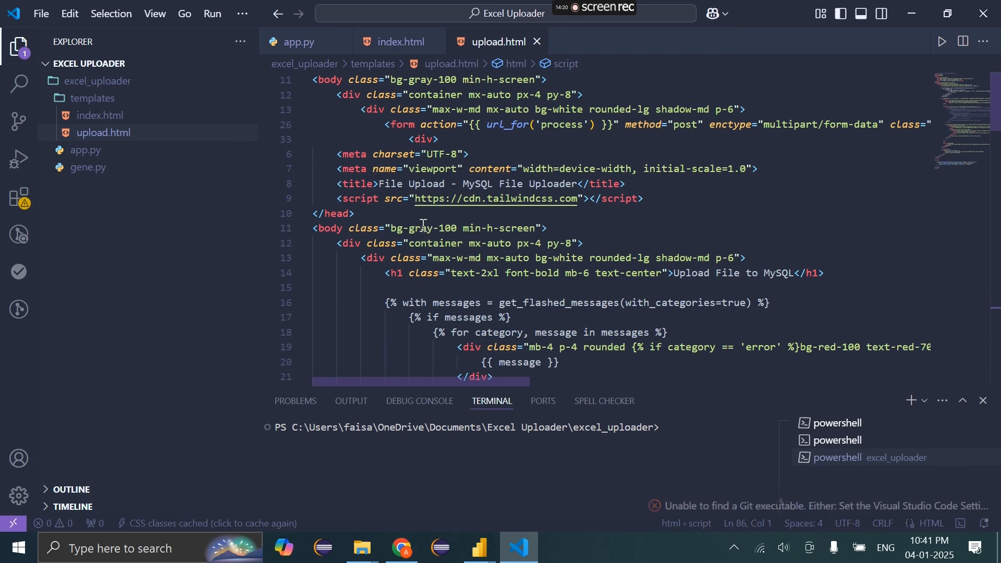
{"action": "left_click", "coordinate": [488, 272]}
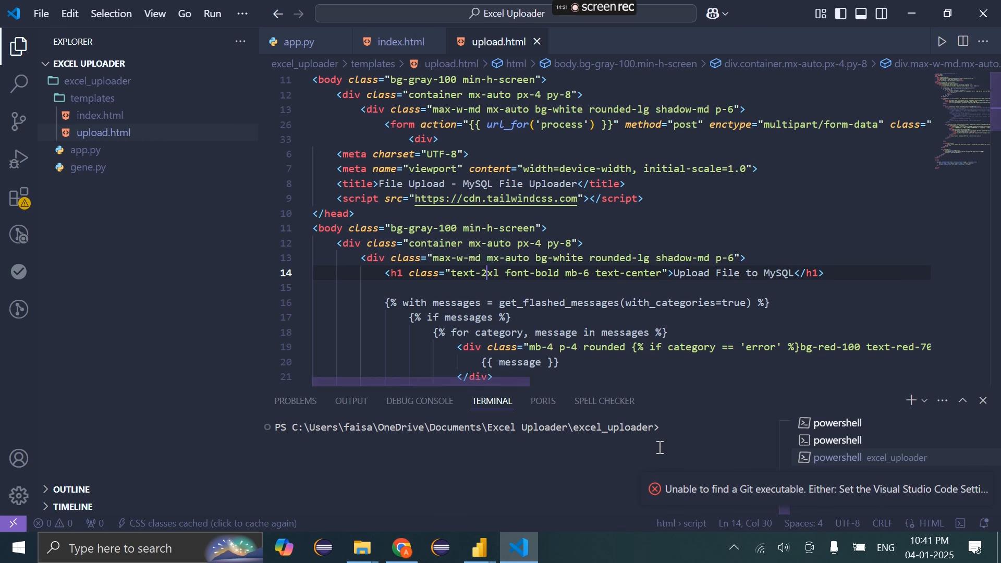
{"action": "left_click", "coordinate": [987, 490]}
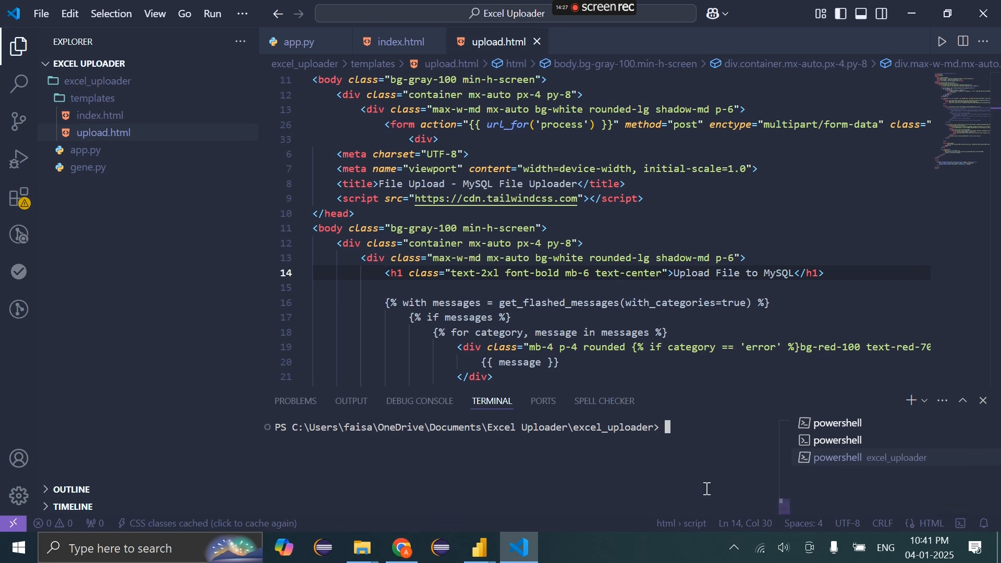
{"action": "left_click", "coordinate": [410, 551]}
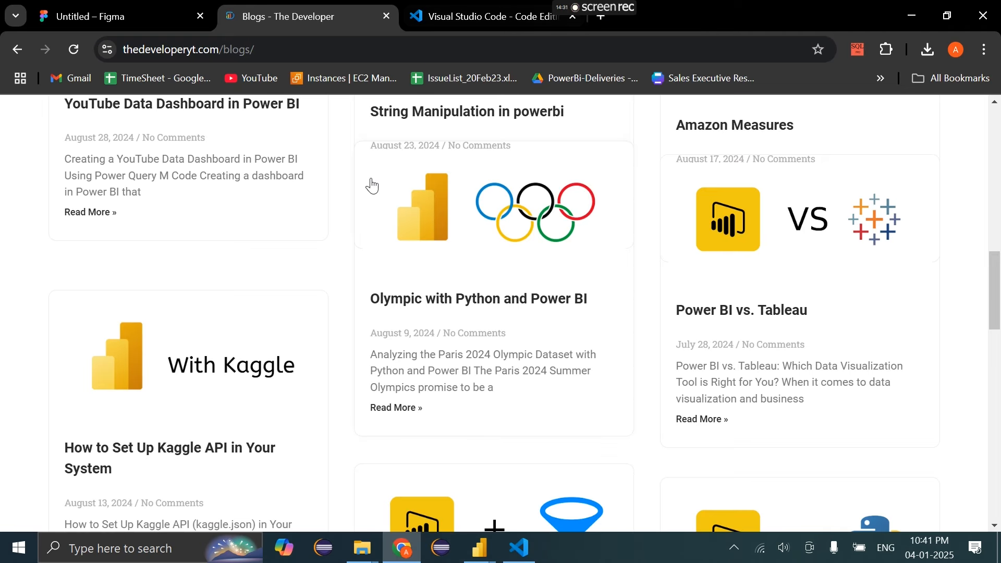
Open and scroll through the 'Live IPL Dashboard with Power BI' post on thedeveloperyt.com
{"action": "scroll", "coordinate": [425, 262], "scroll_direction": "up", "scroll_amount": 8}
{"action": "scroll", "coordinate": [425, 257], "scroll_direction": "up", "scroll_amount": 5}
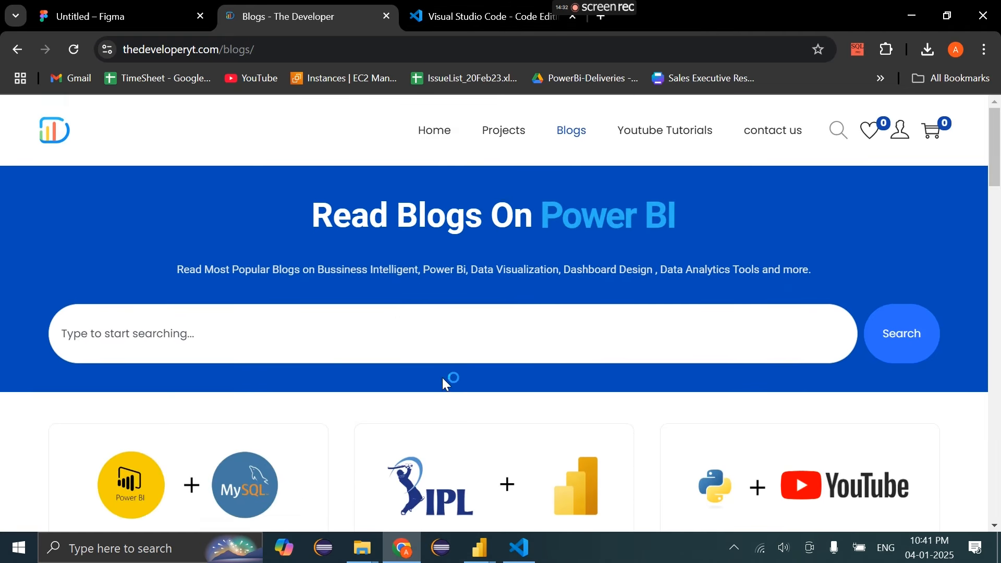
{"action": "scroll", "coordinate": [402, 272], "scroll_direction": "down", "scroll_amount": 5}
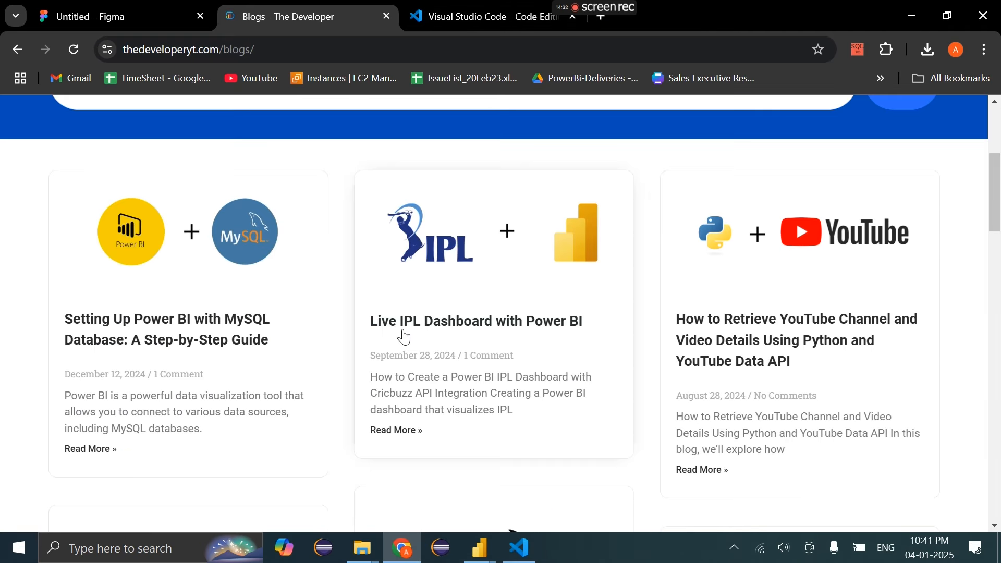
{"action": "left_click", "coordinate": [479, 394]}
{"action": "scroll", "coordinate": [476, 370], "scroll_direction": "down", "scroll_amount": 15}
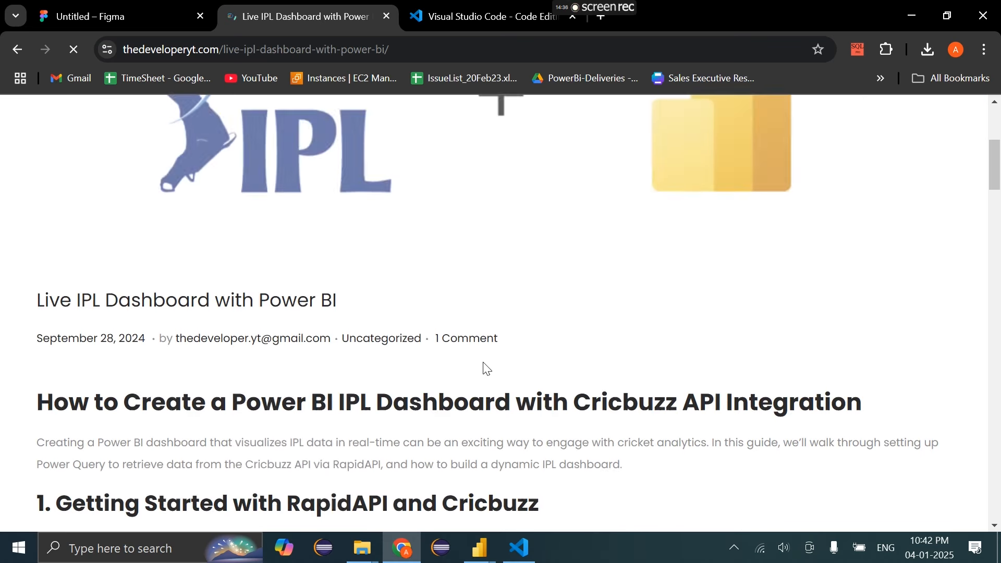
{"action": "scroll", "coordinate": [485, 368], "scroll_direction": "down", "scroll_amount": 2}
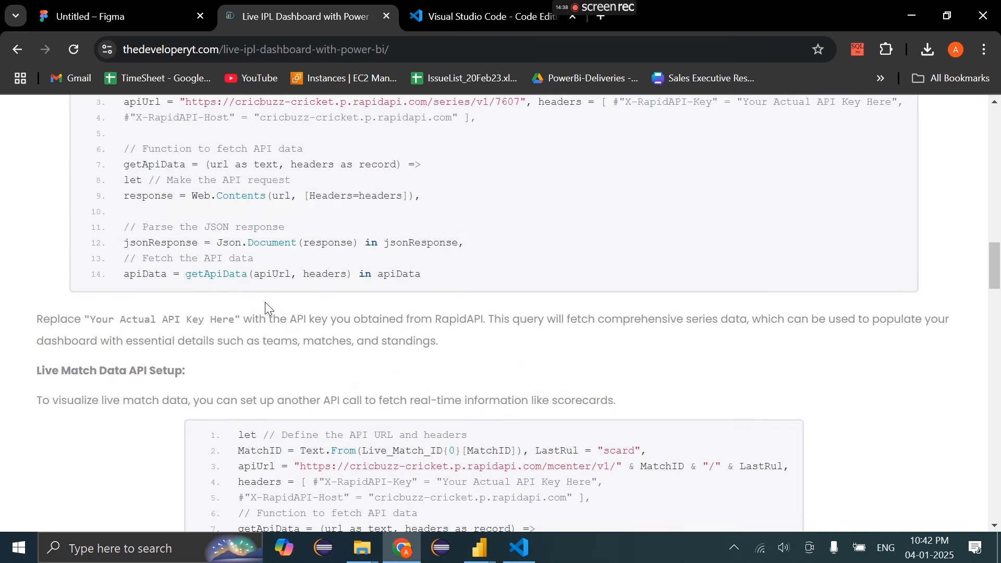
{"action": "scroll", "coordinate": [265, 302], "scroll_direction": "down", "scroll_amount": 15}
{"action": "scroll", "coordinate": [267, 308], "scroll_direction": "down", "scroll_amount": 5}
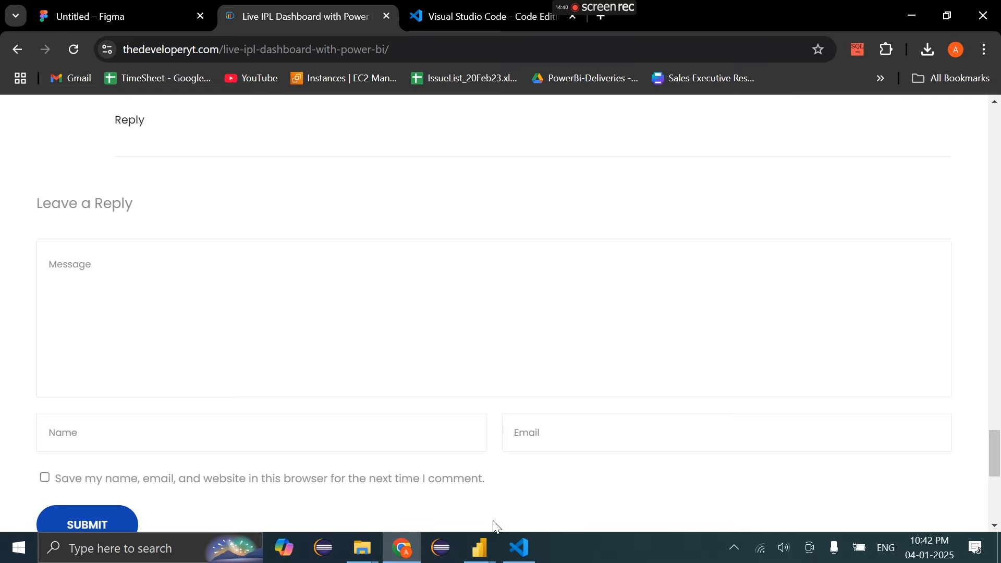
{"action": "left_click", "coordinate": [520, 548]}
{"action": "left_click", "coordinate": [367, 278]}
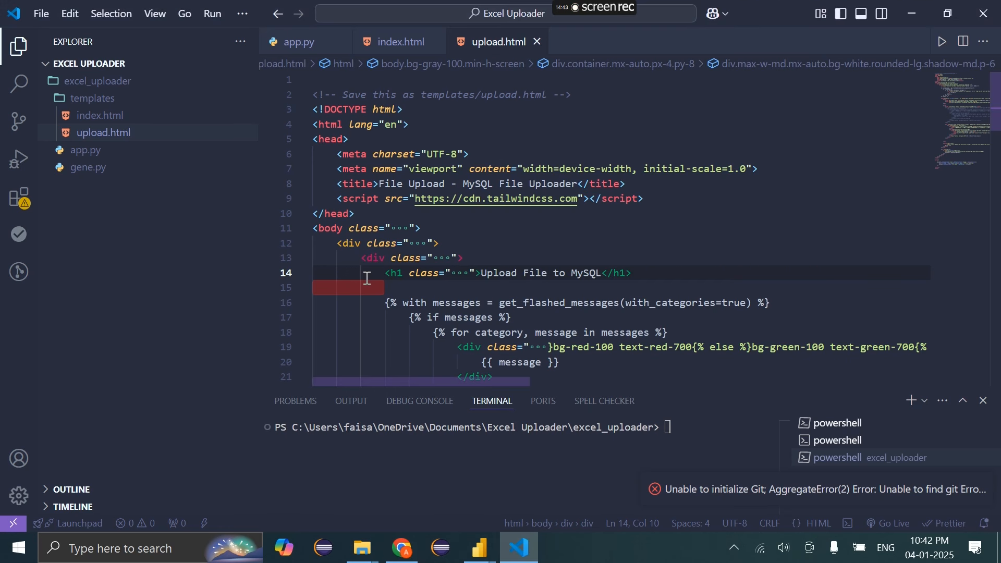
Review app.py and upload.html, then select app.py's import lines 7 to 11
{"action": "left_click", "coordinate": [295, 42]}
{"action": "left_click", "coordinate": [422, 168]}
{"action": "key", "text": "ctrl+a"}
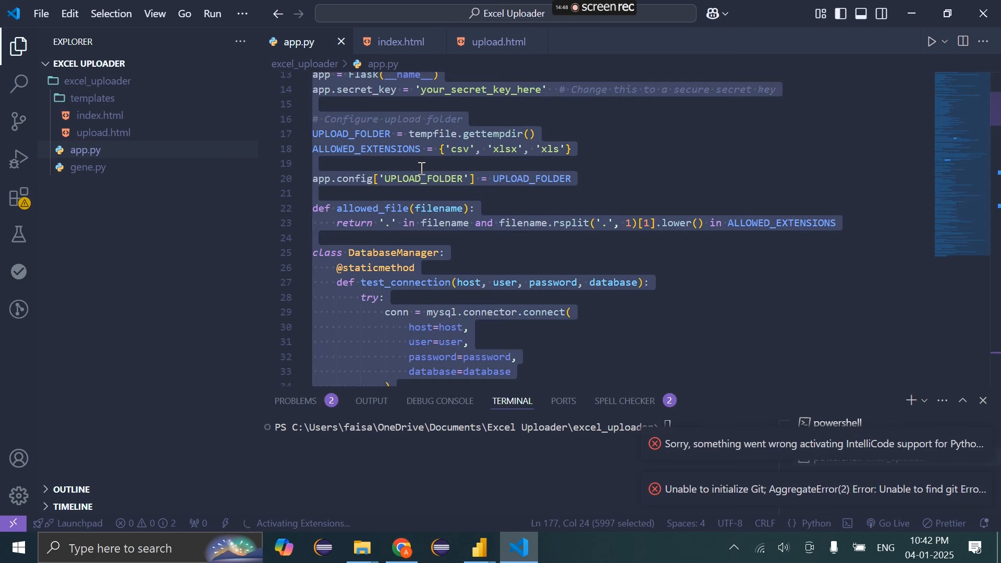
{"action": "left_click", "coordinate": [485, 41]}
{"action": "key", "text": "ctrl+a"}
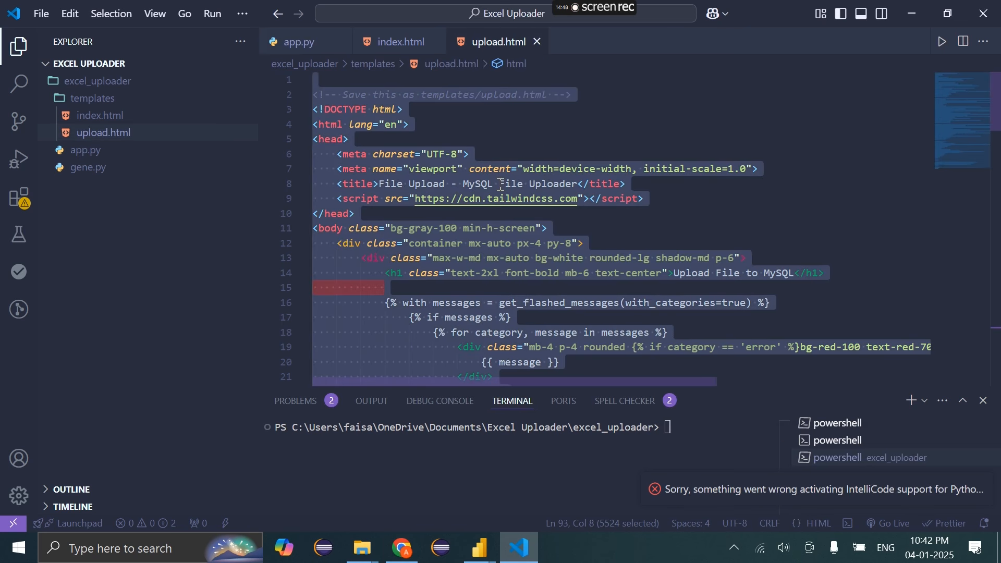
{"action": "left_click", "coordinate": [473, 228]}
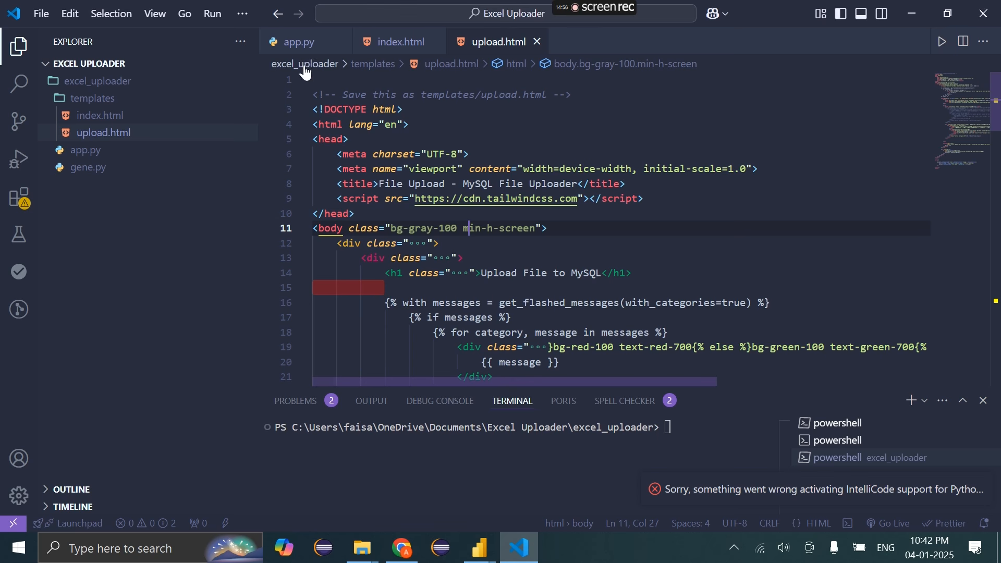
{"action": "left_click", "coordinate": [297, 42]}
{"action": "scroll", "coordinate": [362, 141], "scroll_direction": "up", "scroll_amount": 1}
{"action": "scroll", "coordinate": [362, 141], "scroll_direction": "up", "scroll_amount": 3}
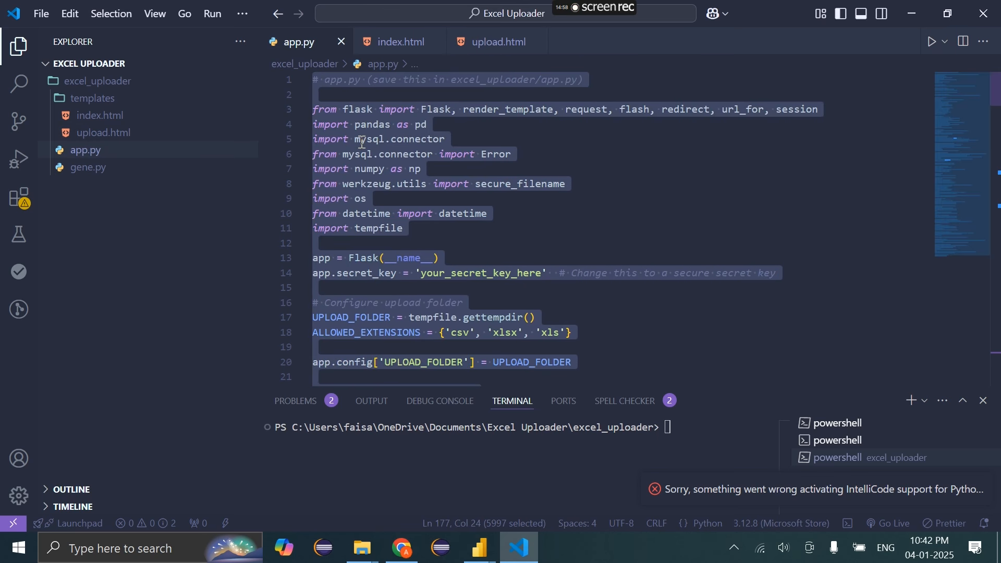
{"action": "left_click", "coordinate": [424, 201]}
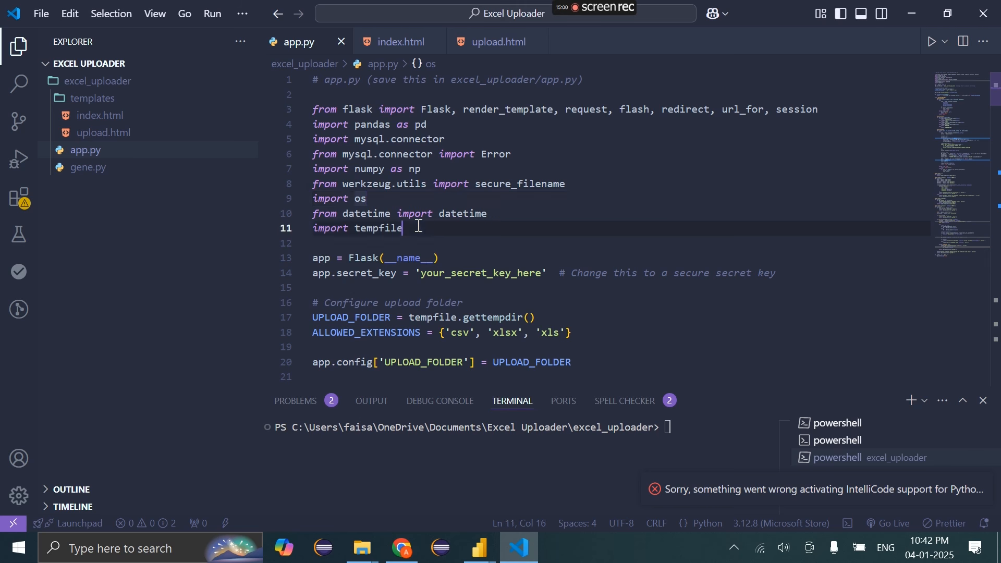
{"action": "left_click_drag", "start_coordinate": [406, 229], "coordinate": [309, 157]}
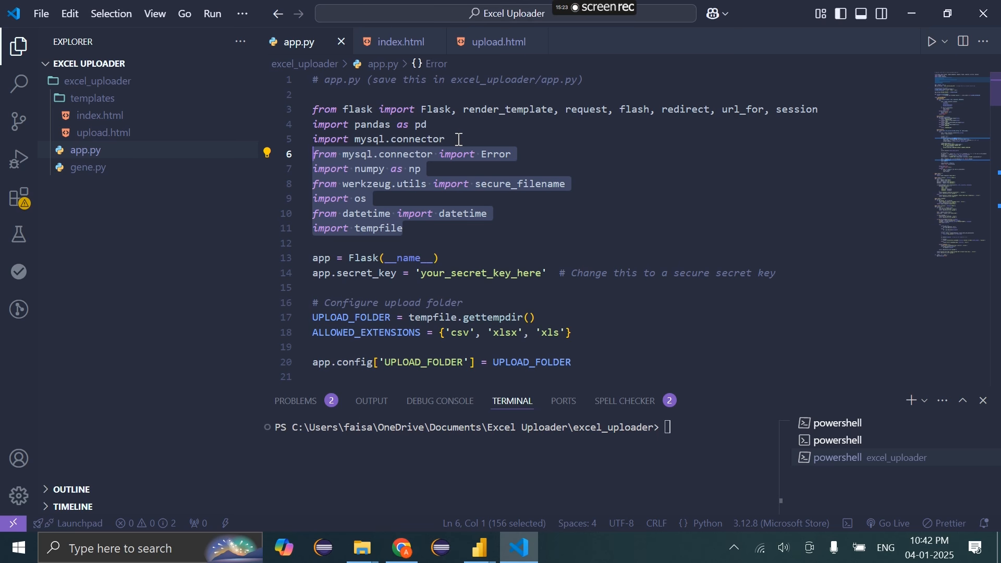
Launch MySQL Workbench from Windows search
{"action": "key", "text": "super+s"}
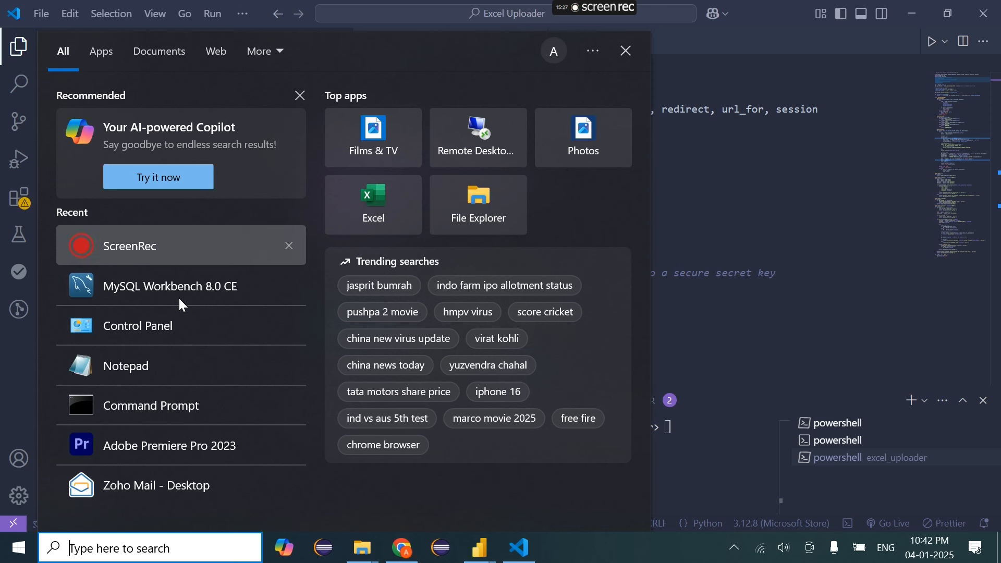
{"action": "left_click", "coordinate": [189, 290]}
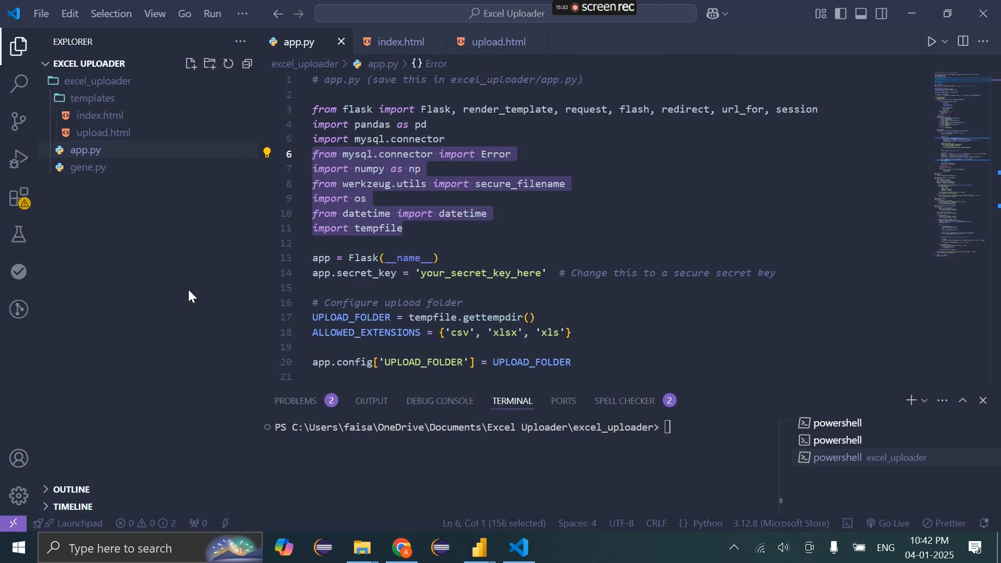
{"action": "left_click", "coordinate": [701, 432]}
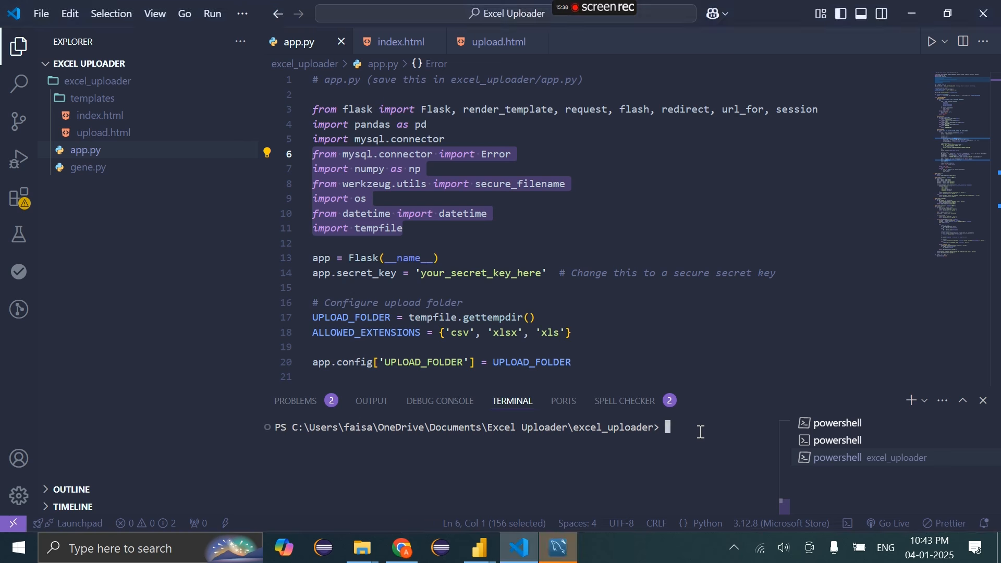
Start the Flask server in the terminal with 'python app.py'
{"action": "type", "text": "py"}
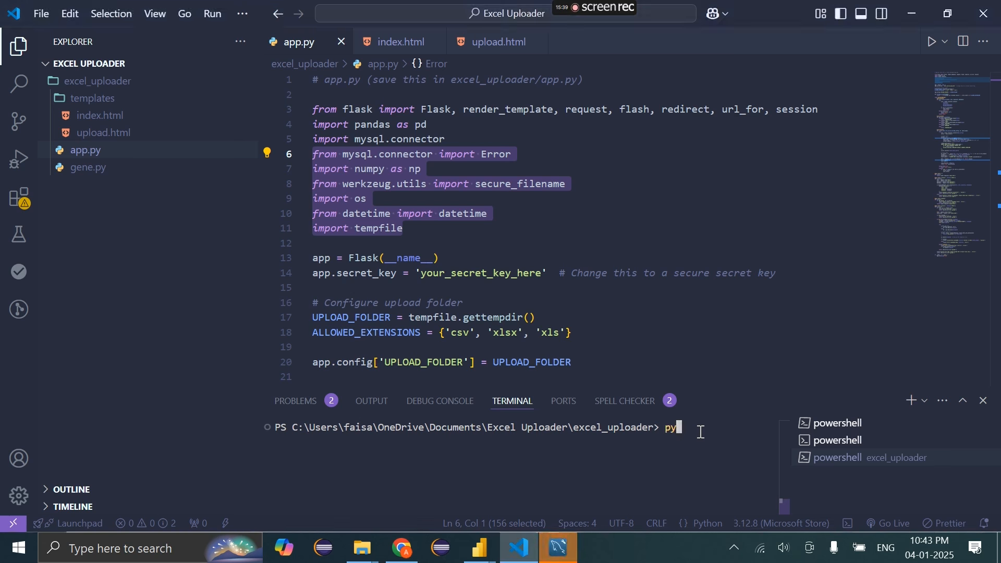
{"action": "type", "text": " app.py"}
{"action": "key", "text": "Escape"}
{"action": "type", "text": "python app.py"}
{"action": "key", "text": "Return"}
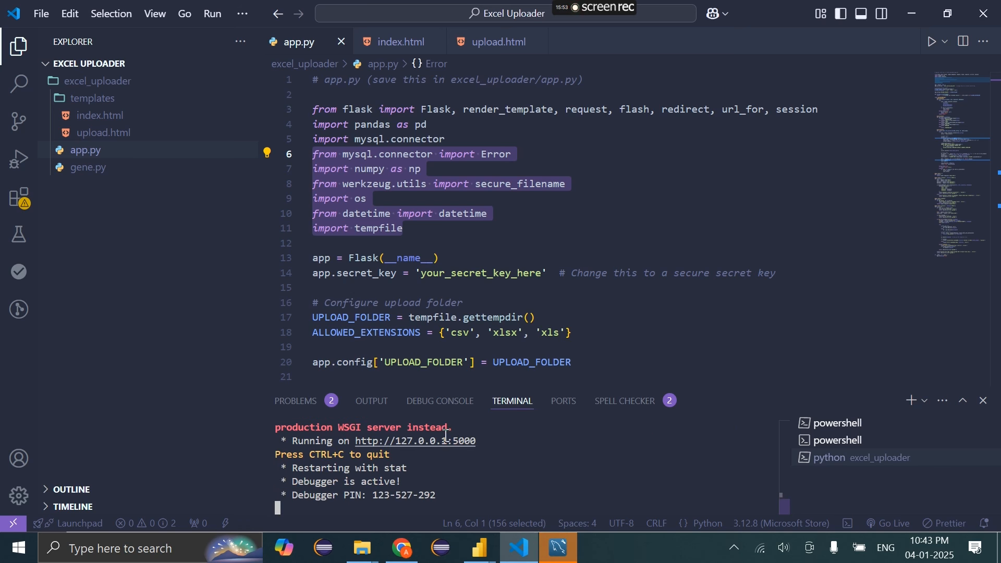
Load the uploader at 127.0.0.1:5000 in Chrome by pasting the server address
{"action": "left_click", "coordinate": [447, 443], "text": "ctrl"}
{"action": "left_click", "coordinate": [395, 554]}
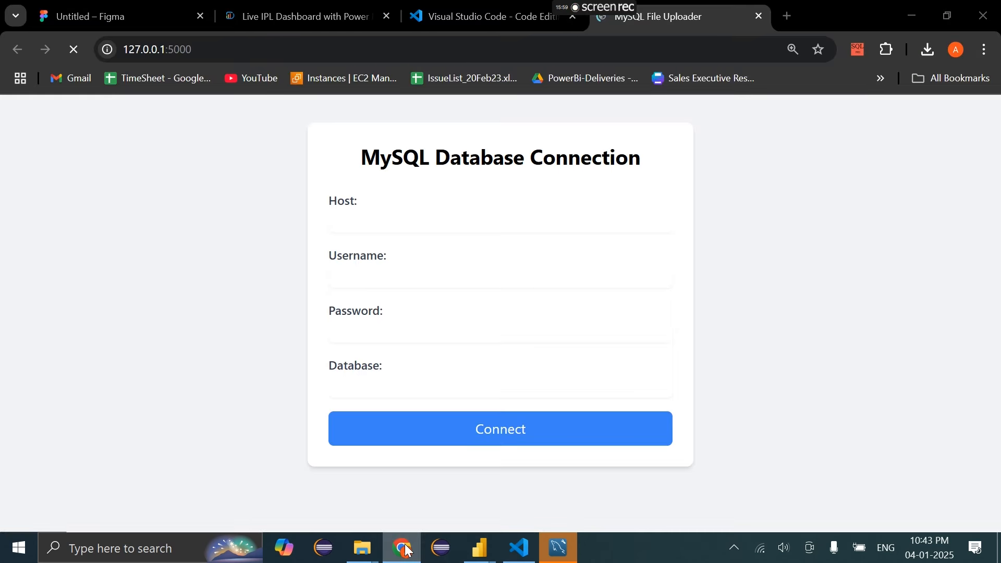
{"action": "left_click", "coordinate": [395, 551]}
{"action": "left_click_drag", "start_coordinate": [498, 434], "coordinate": [409, 423]}
{"action": "scroll", "coordinate": [448, 463], "scroll_direction": "up", "scroll_amount": 2}
{"action": "left_click_drag", "start_coordinate": [480, 467], "coordinate": [357, 470]}
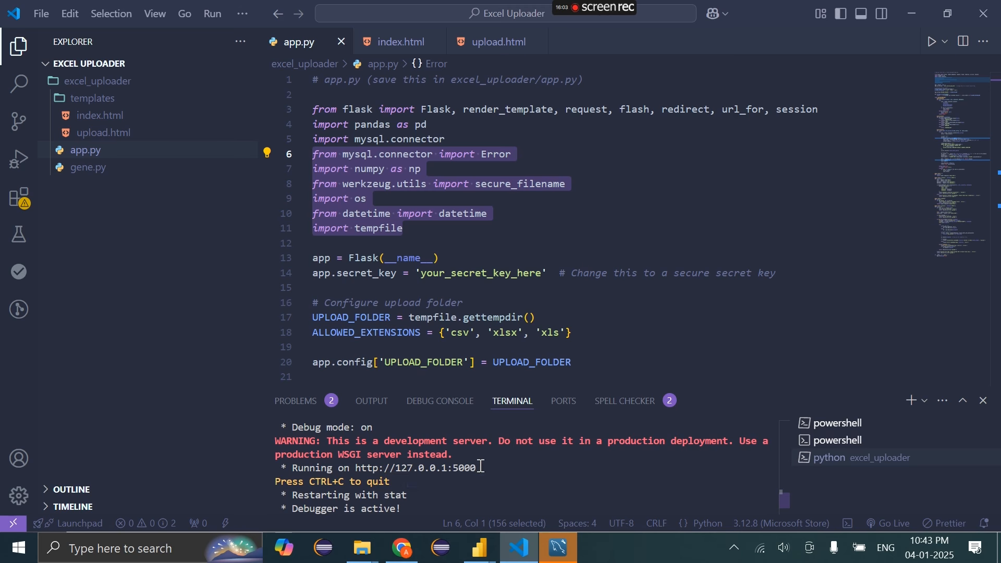
{"action": "right_click", "coordinate": [357, 470]}
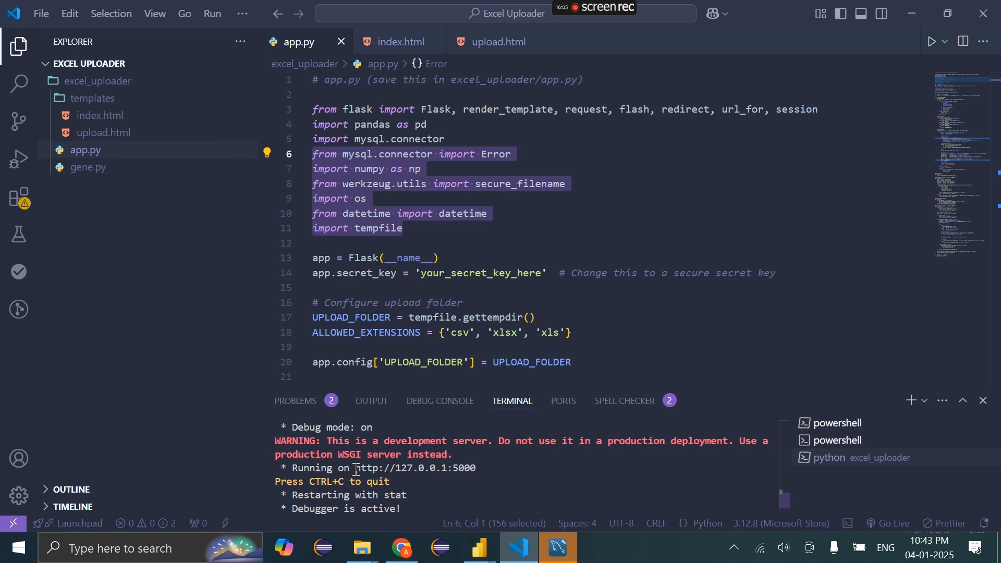
{"action": "left_click", "coordinate": [402, 548]}
{"action": "left_click", "coordinate": [597, 45]}
{"action": "key", "text": "ctrl+v"}
{"action": "key", "text": "Return"}
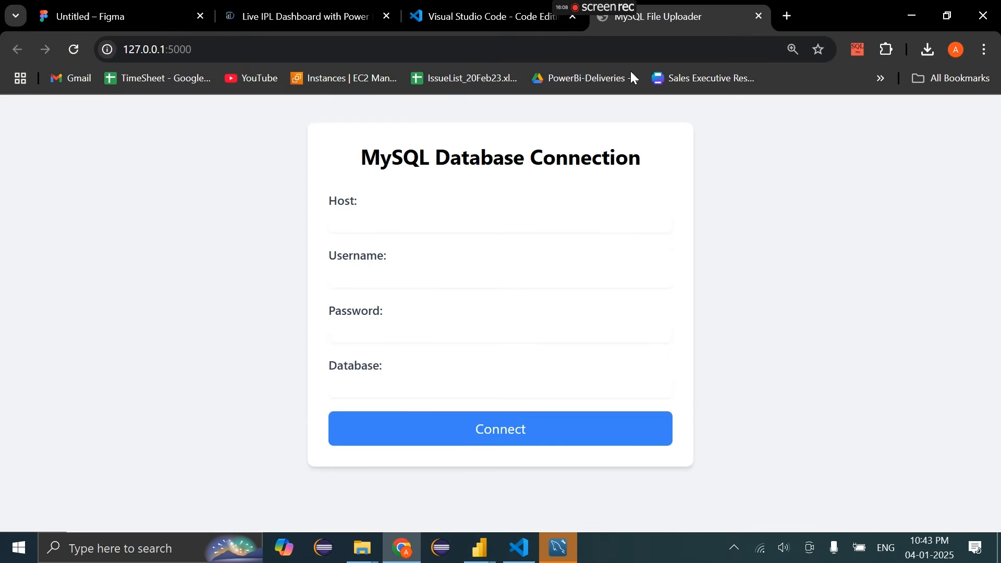
{"action": "mouse_move", "coordinate": [633, 12]}
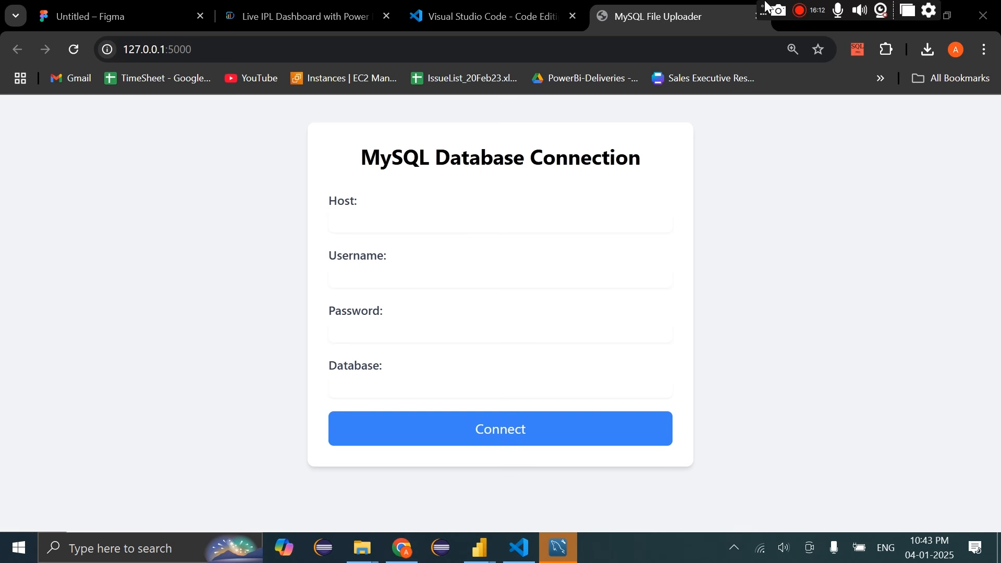
Open the blinkt_project connection in MySQL Workbench and scroll to test_db's tables
{"action": "left_click", "coordinate": [559, 547]}
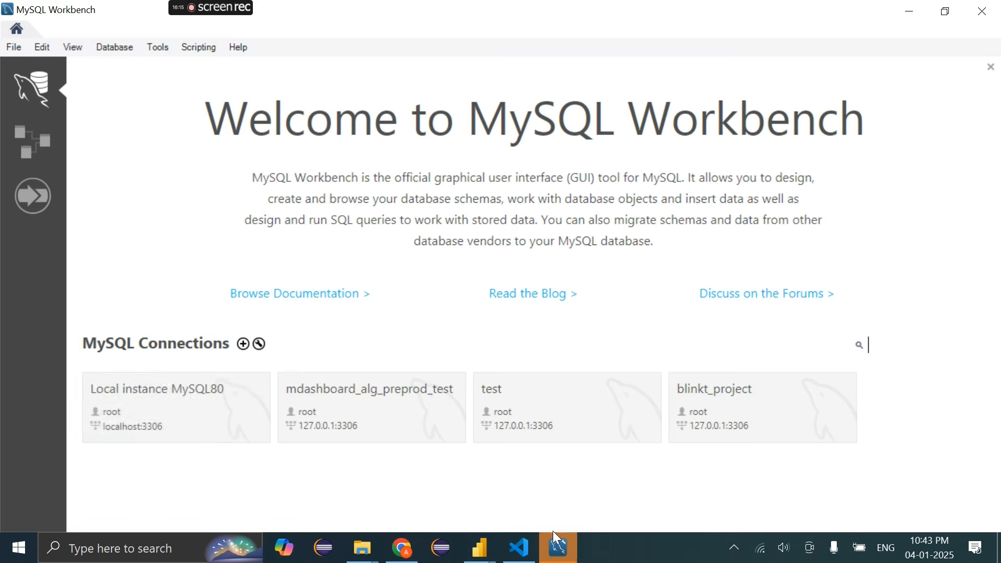
{"action": "left_click", "coordinate": [751, 413]}
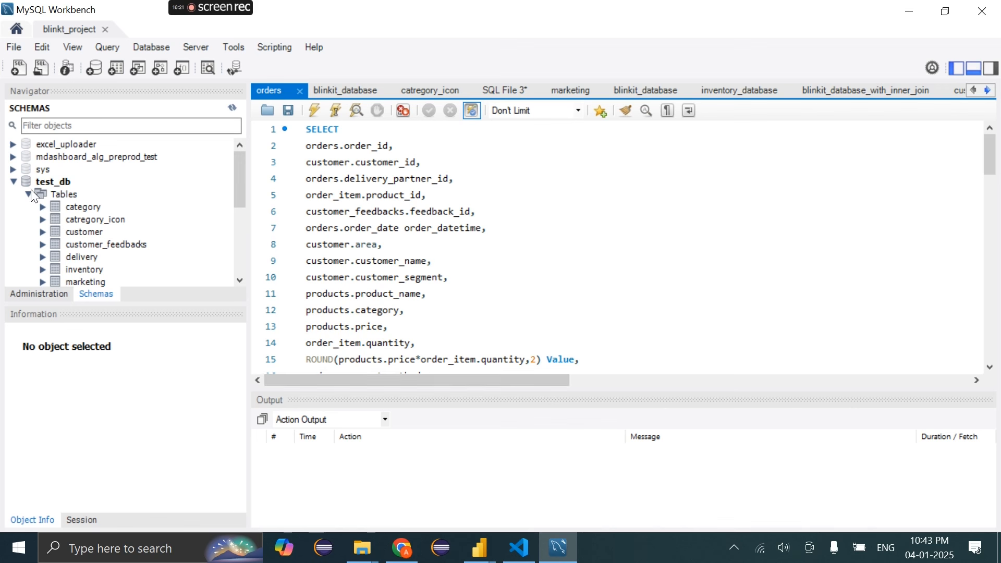
{"action": "left_click_drag", "start_coordinate": [238, 183], "coordinate": [229, 140]}
{"action": "left_click_drag", "start_coordinate": [240, 187], "coordinate": [253, 234]}
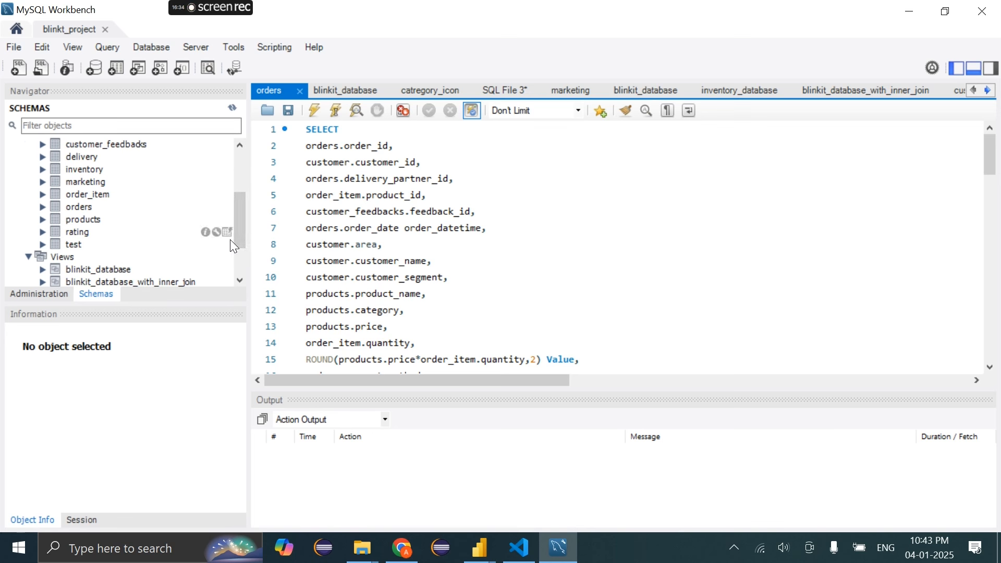
{"action": "left_click_drag", "start_coordinate": [240, 231], "coordinate": [239, 220]}
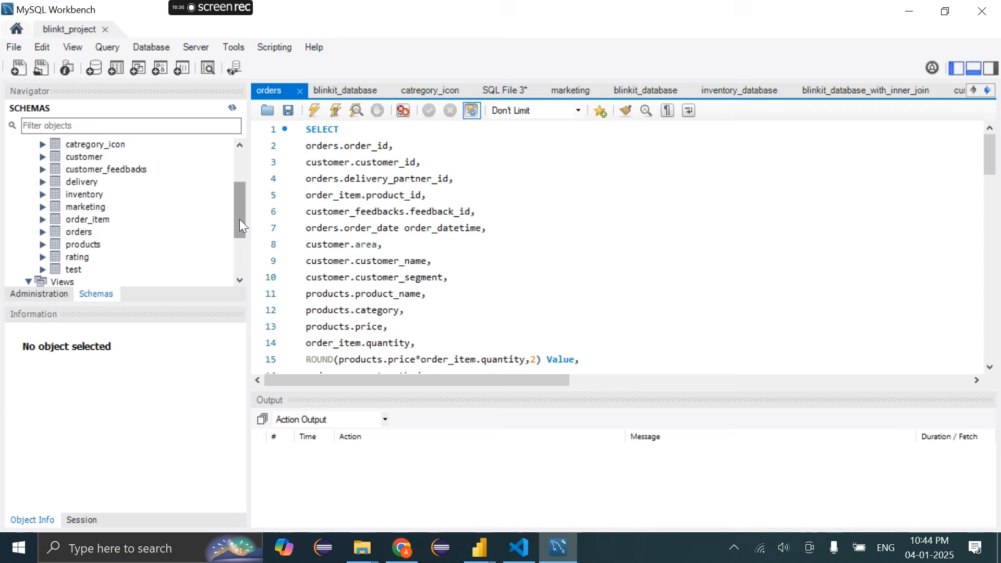
{"action": "left_click", "coordinate": [401, 548]}
Fill the uploader form with host localhost, username root, the saved password and database test_db
{"action": "left_click", "coordinate": [392, 227]}
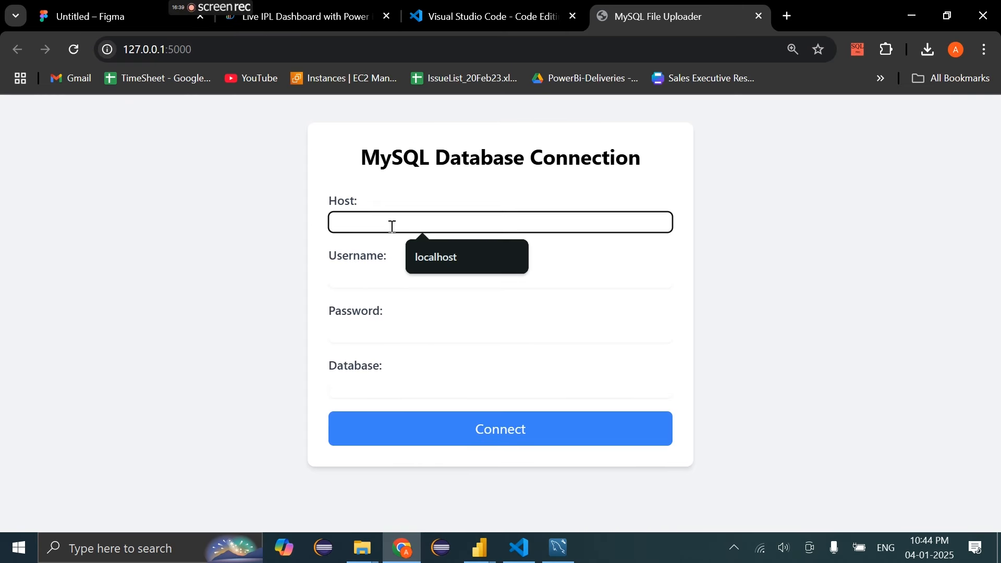
{"action": "left_click", "coordinate": [438, 256]}
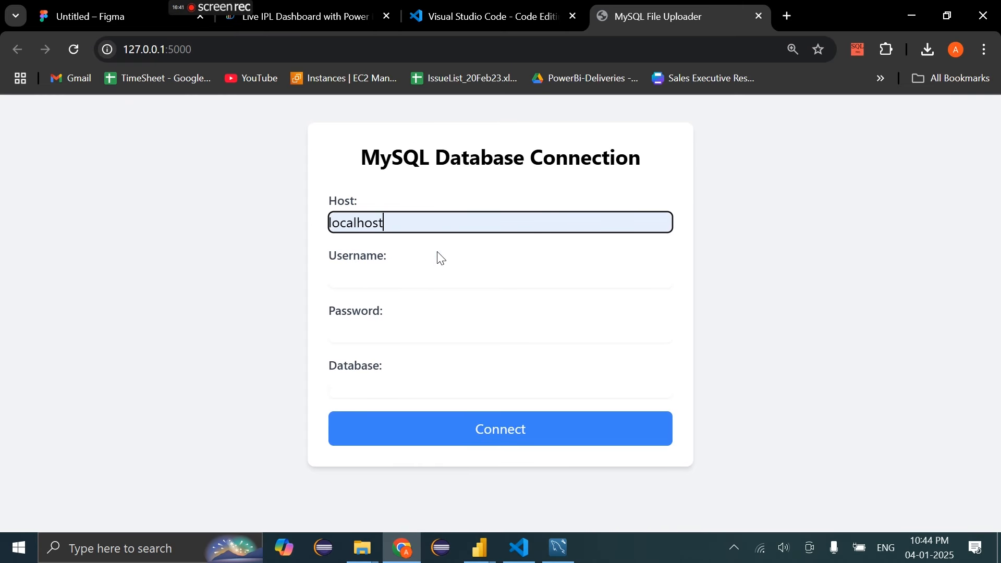
{"action": "left_click", "coordinate": [374, 274]}
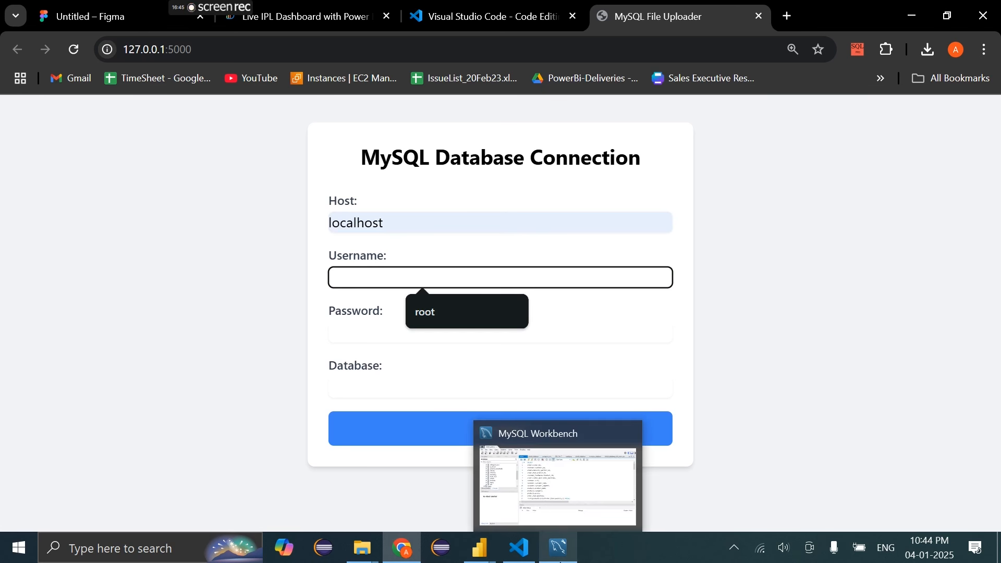
{"action": "left_click", "coordinate": [458, 316]}
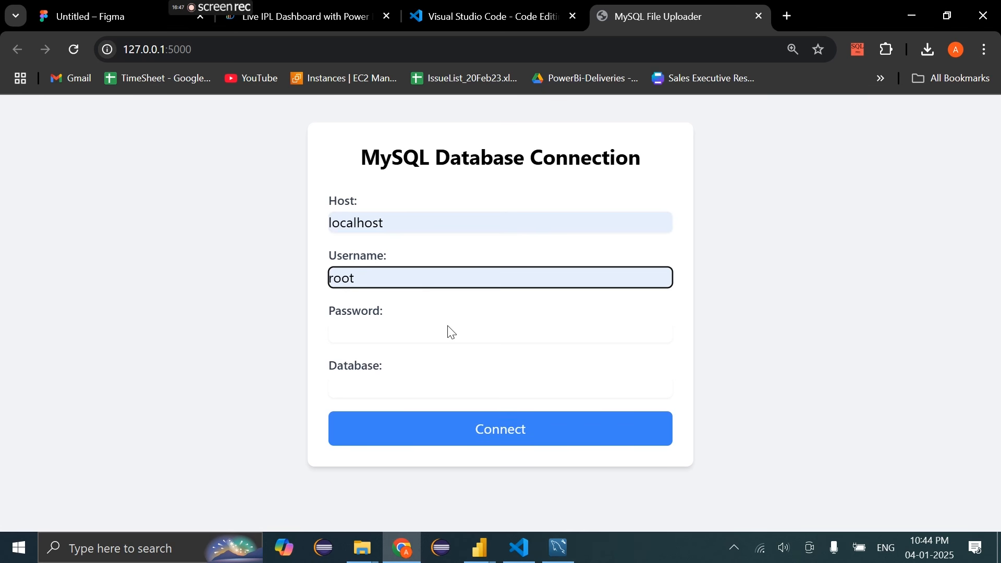
{"action": "left_click", "coordinate": [421, 342]}
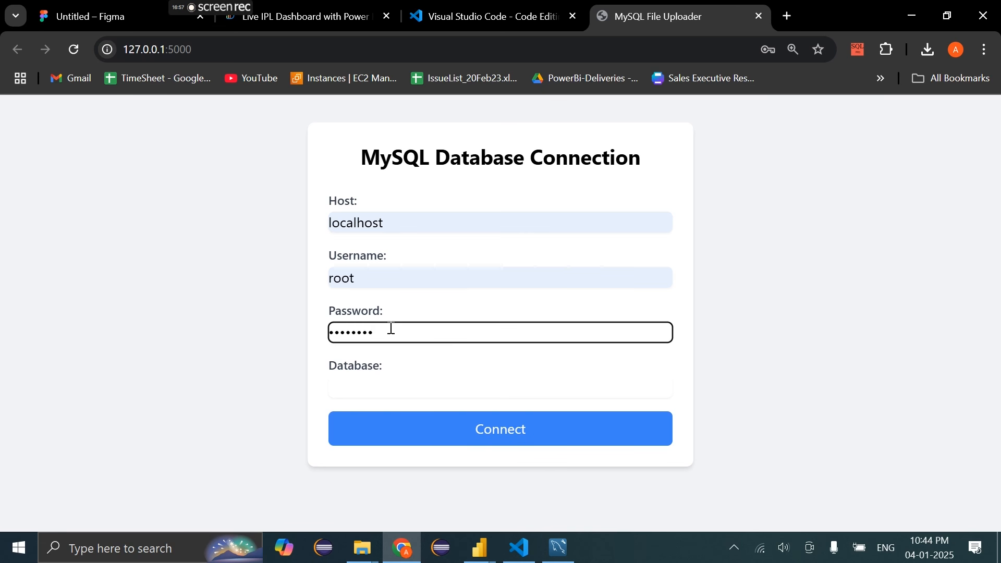
{"action": "left_click_drag", "start_coordinate": [391, 329], "coordinate": [267, 340]}
{"action": "left_click_drag", "start_coordinate": [383, 283], "coordinate": [295, 274]}
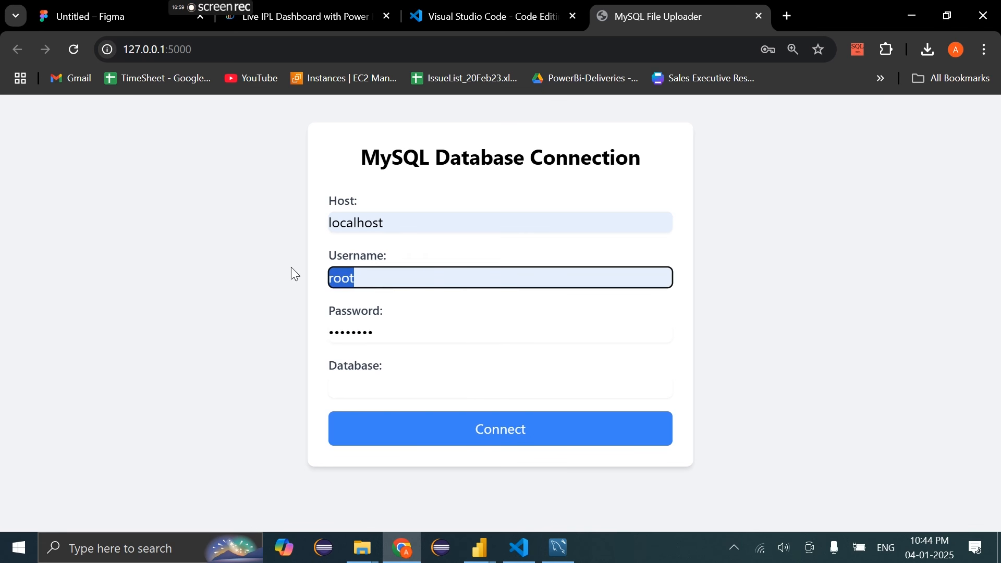
{"action": "left_click_drag", "start_coordinate": [397, 230], "coordinate": [280, 238]}
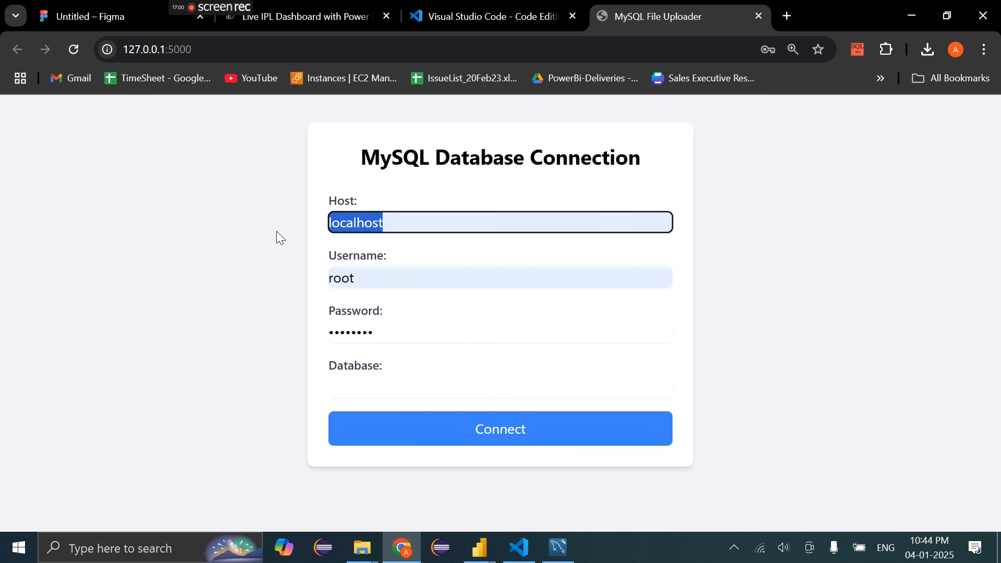
{"action": "left_click", "coordinate": [368, 390]}
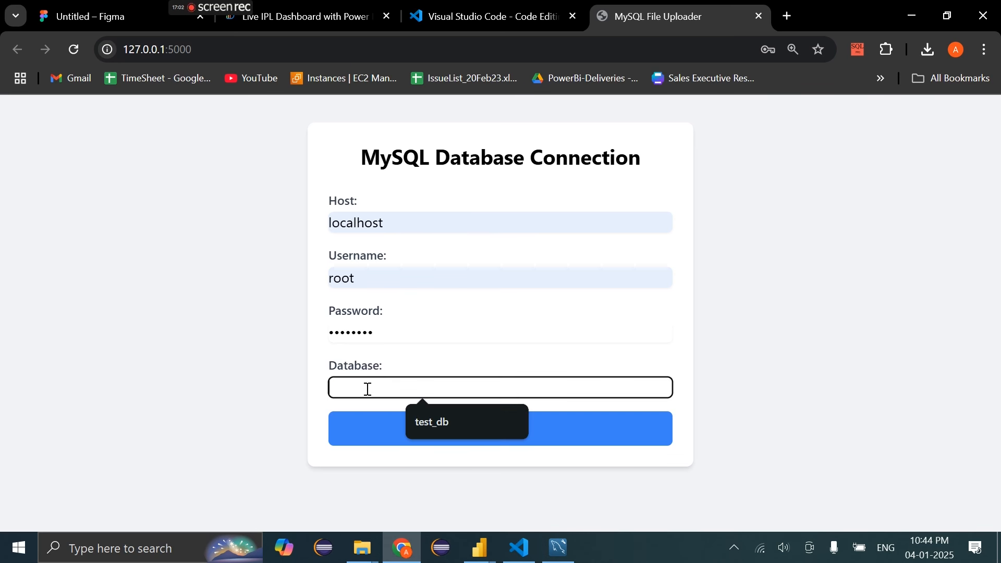
{"action": "left_click", "coordinate": [472, 419]}
{"action": "left_click", "coordinate": [550, 550]}
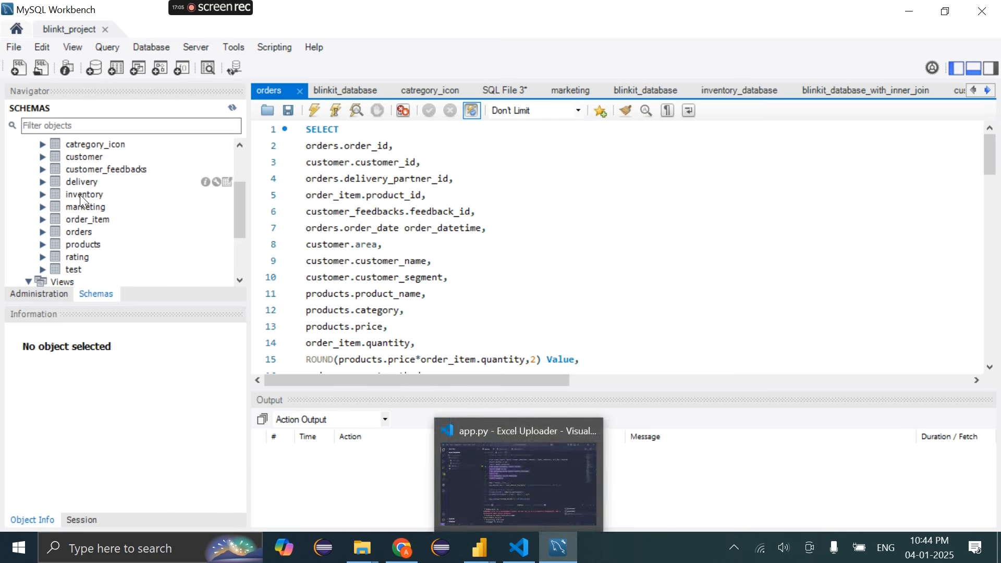
Drop the customer_feedbacks and customer tables from test_db
{"action": "scroll", "coordinate": [79, 195], "scroll_direction": "up", "scroll_amount": 1}
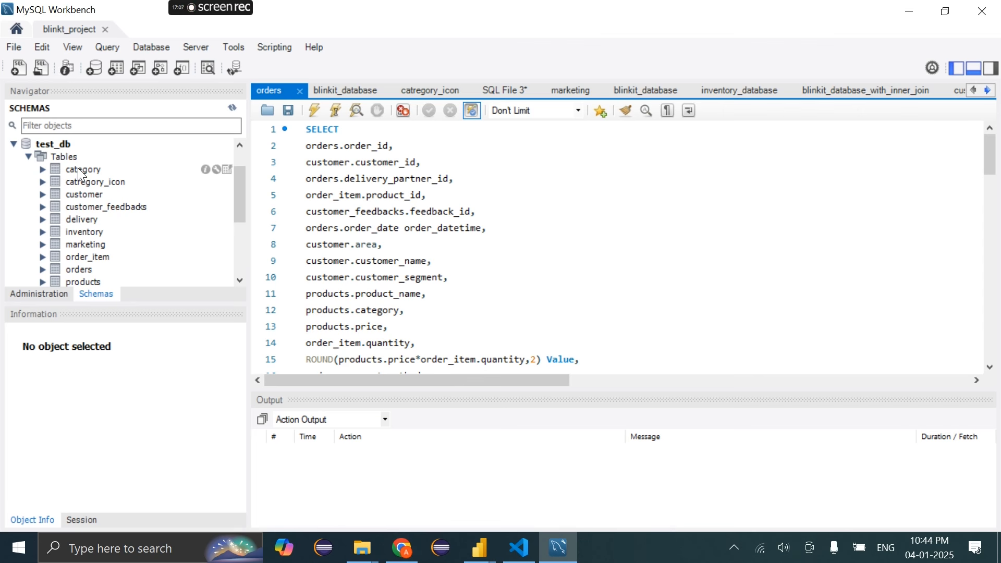
{"action": "left_click", "coordinate": [90, 173]}
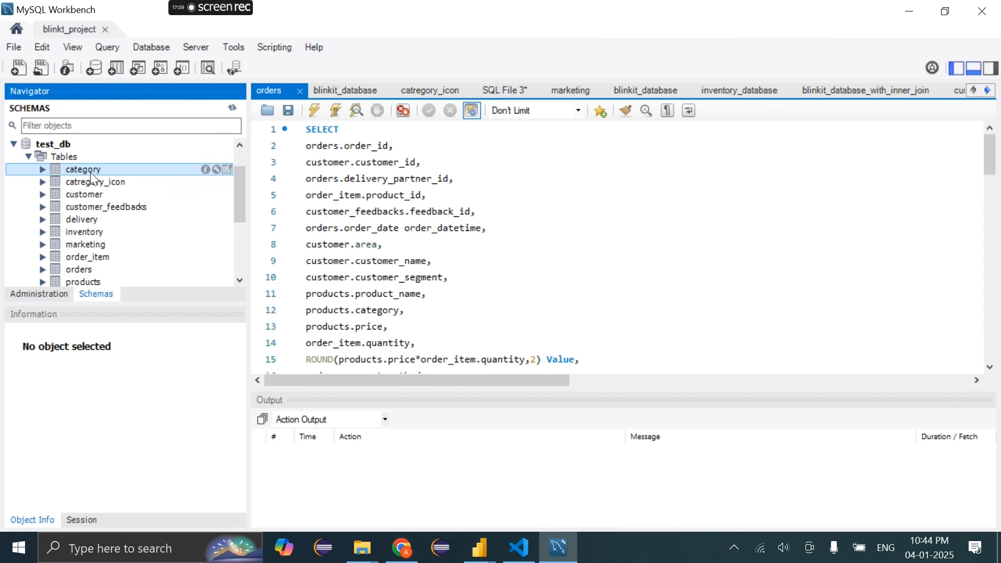
{"action": "left_click", "coordinate": [97, 204]}
{"action": "right_click", "coordinate": [97, 203]}
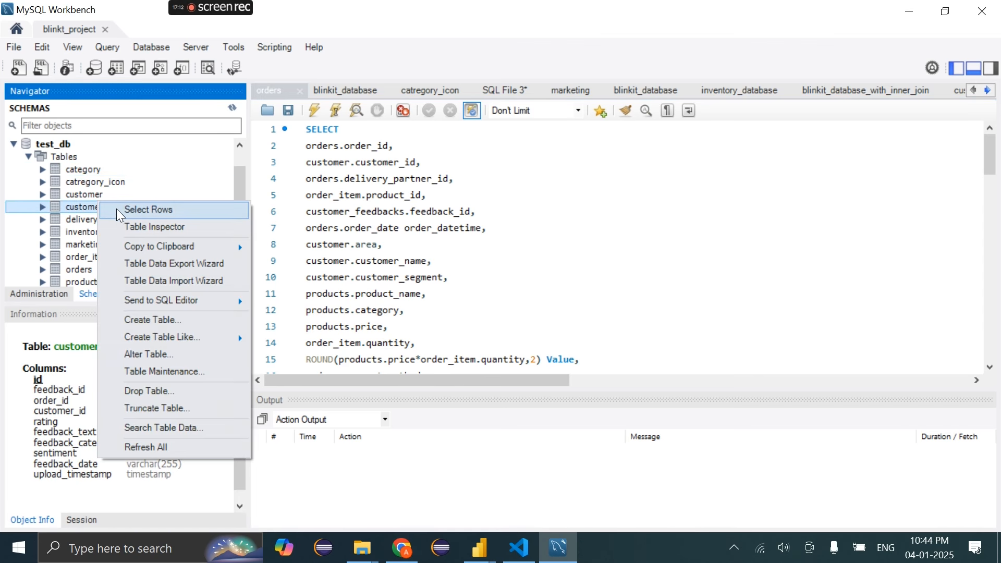
{"action": "left_click", "coordinate": [169, 396]}
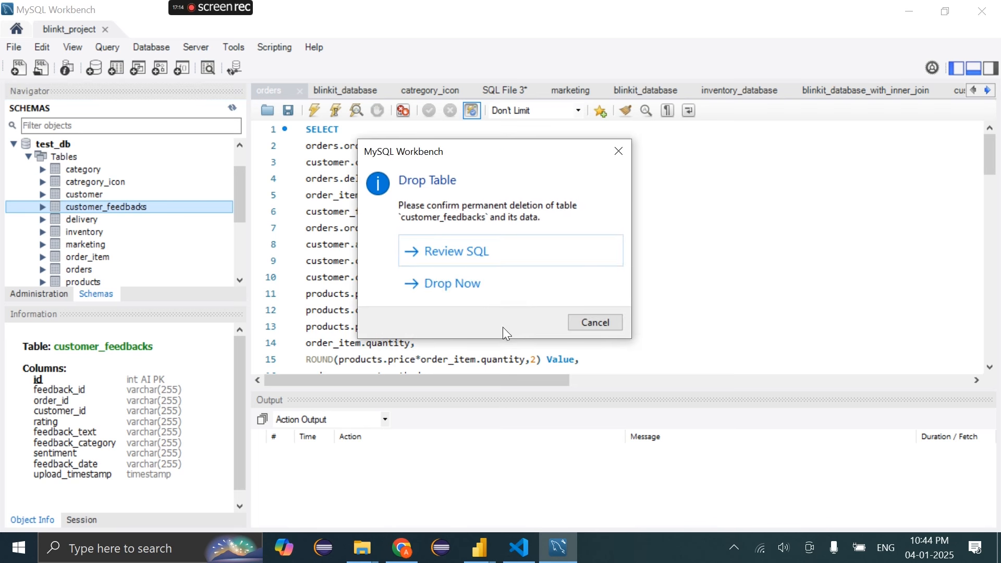
{"action": "left_click", "coordinate": [457, 281]}
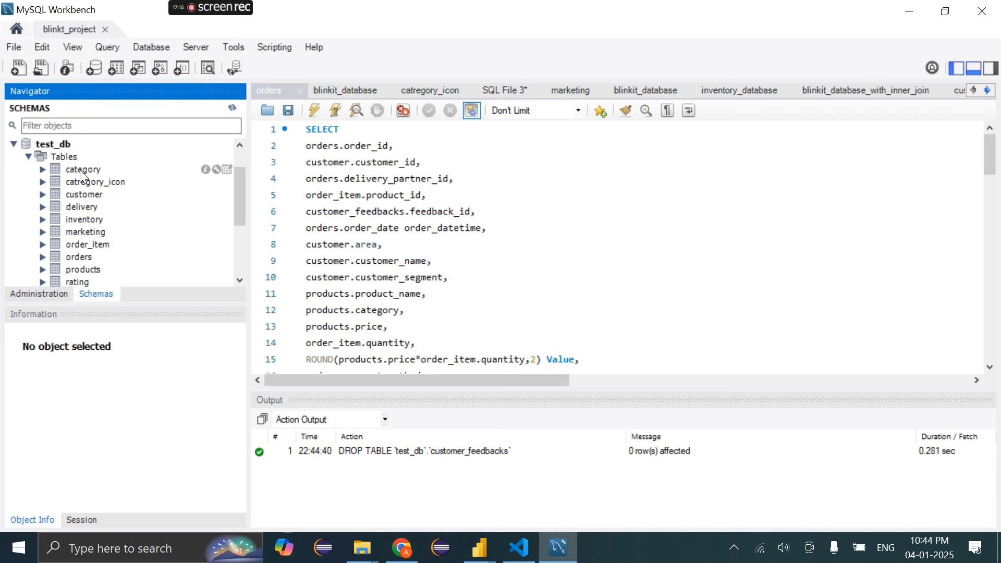
{"action": "left_click", "coordinate": [80, 192]}
{"action": "right_click", "coordinate": [80, 192]}
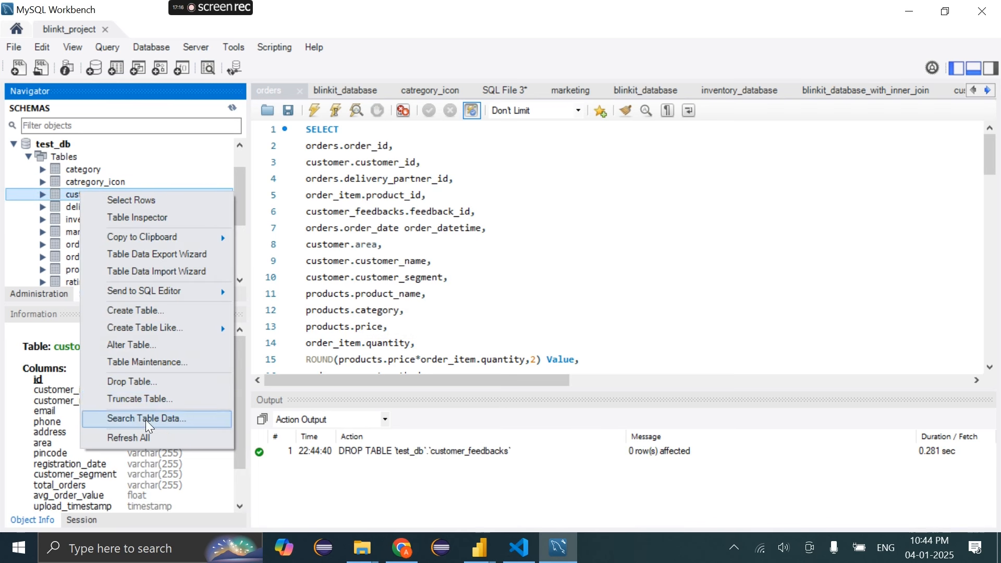
{"action": "left_click", "coordinate": [133, 384]}
{"action": "left_click", "coordinate": [448, 292]}
Drop the inventory and delivery tables, and begin dropping products
{"action": "right_click", "coordinate": [88, 206]}
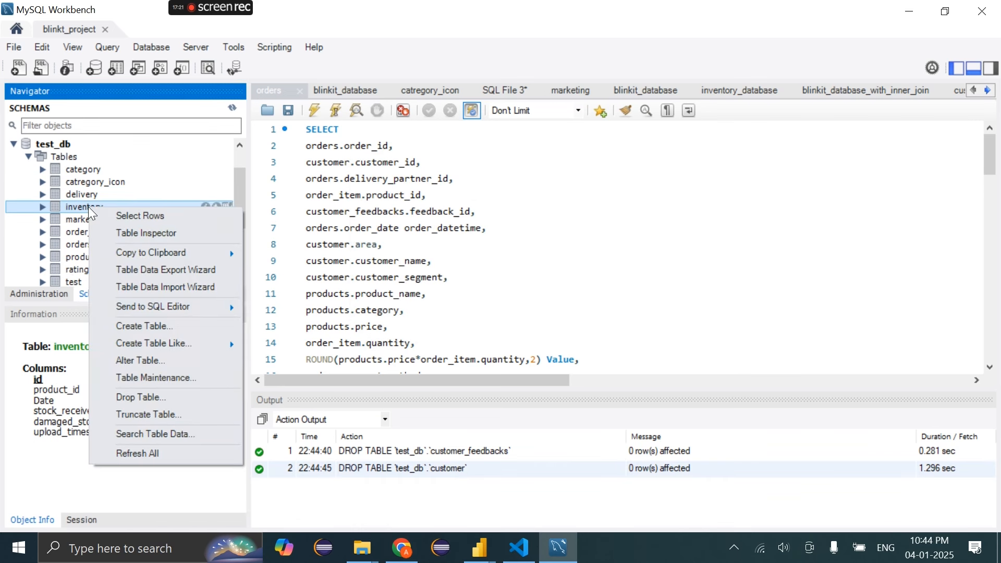
{"action": "left_click", "coordinate": [167, 399]}
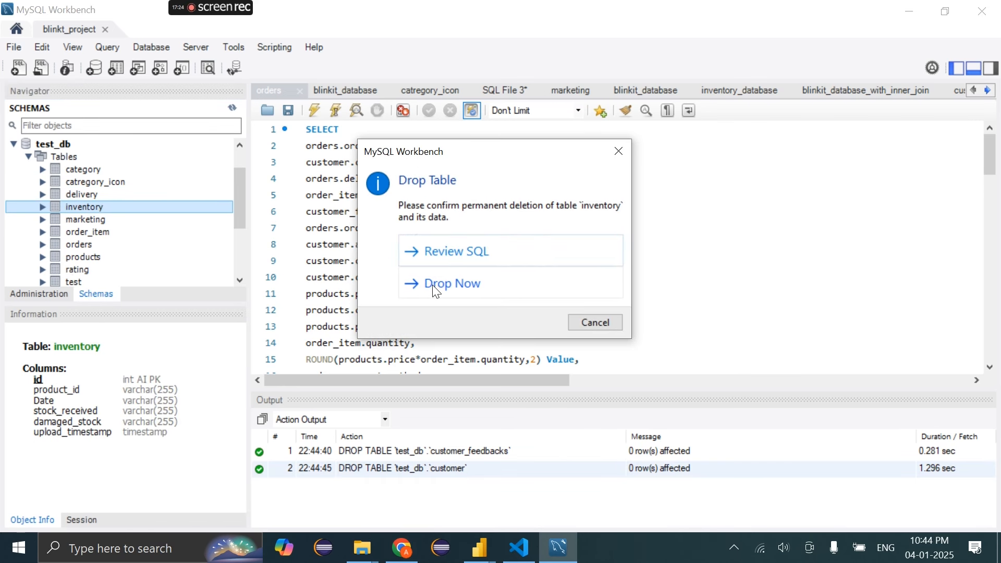
{"action": "left_click", "coordinate": [436, 284]}
{"action": "right_click", "coordinate": [83, 195]}
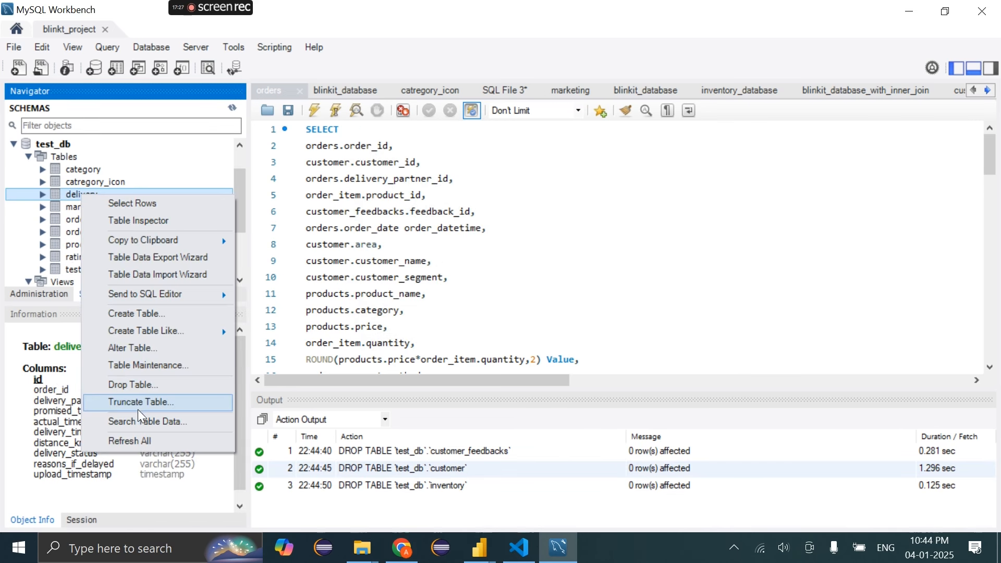
{"action": "left_click", "coordinate": [158, 381]}
{"action": "right_click", "coordinate": [83, 195]}
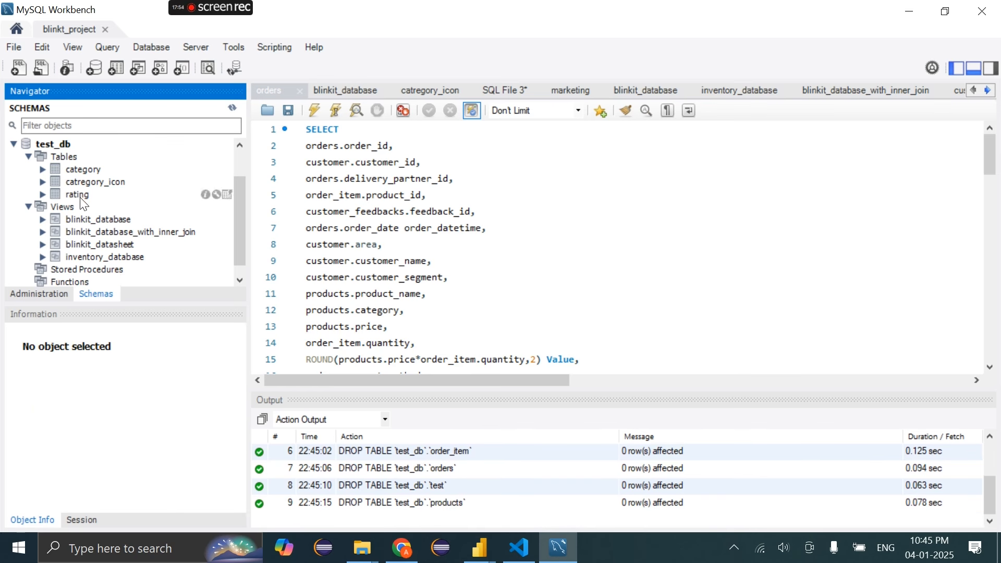
Connect the uploader to test_db, reaching the 'Database connection successful!' upload page
{"action": "mouse_move", "coordinate": [402, 548]}
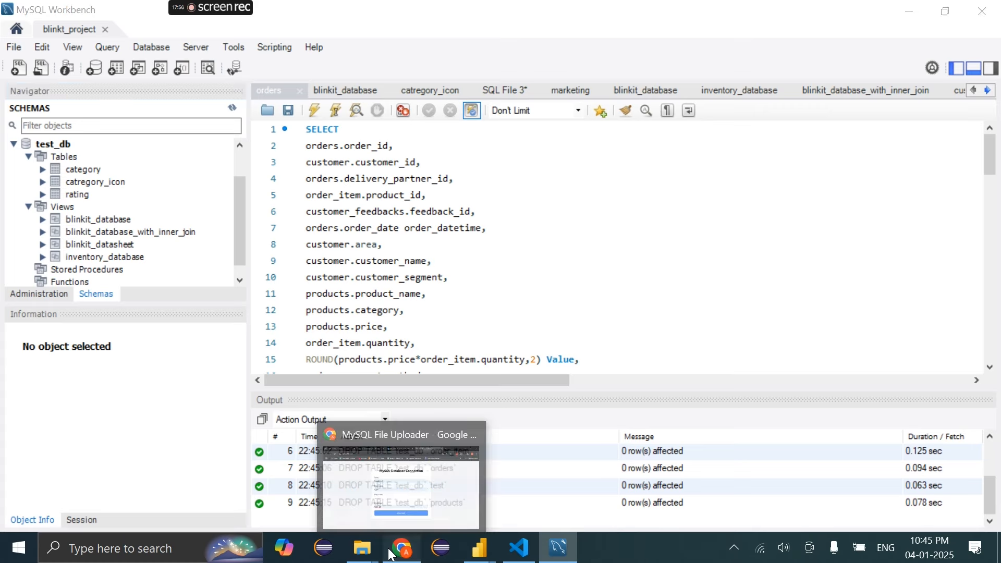
{"action": "left_click", "coordinate": [425, 485]}
{"action": "left_click", "coordinate": [477, 442]}
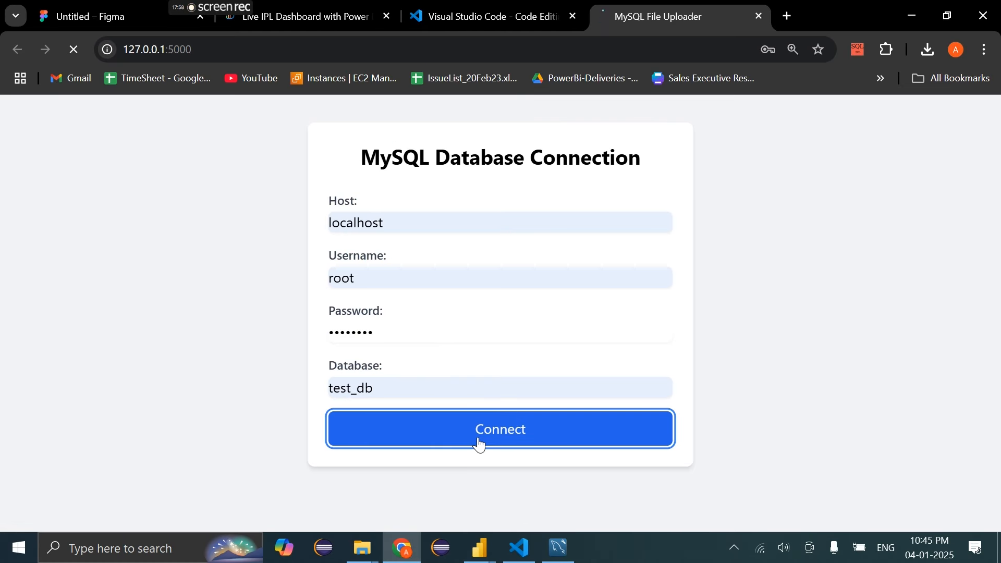
{"action": "mouse_move", "coordinate": [559, 549]}
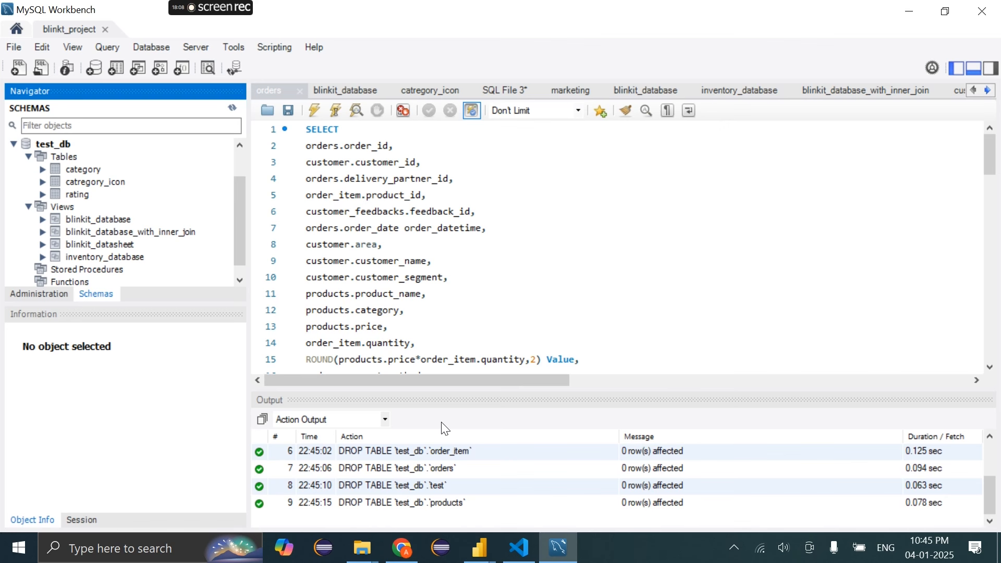
Open Data Import in MySQL Workbench and switch to Import from Self-Contained File
{"action": "left_click", "coordinate": [202, 40]}
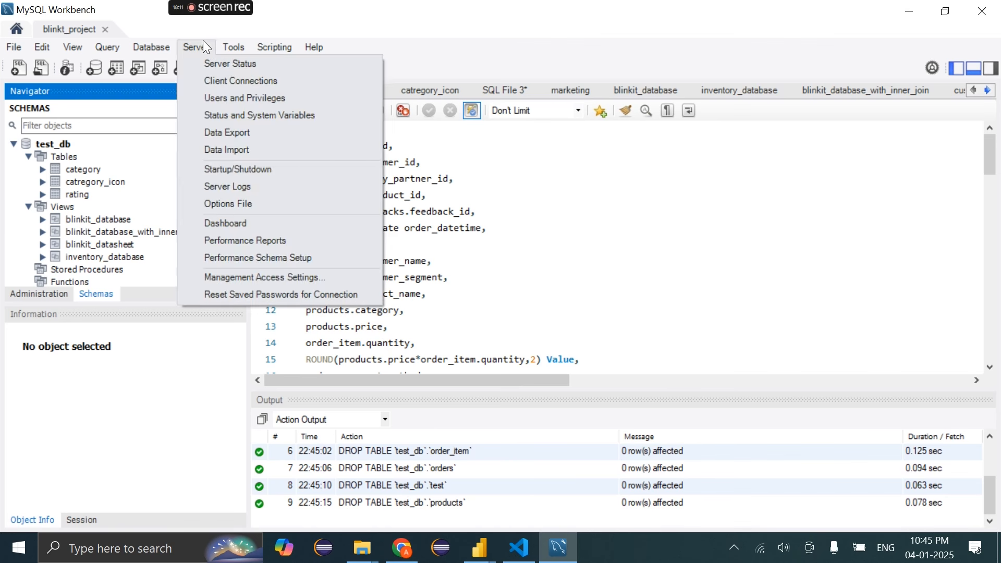
{"action": "left_click", "coordinate": [202, 40]}
{"action": "left_click", "coordinate": [187, 42]}
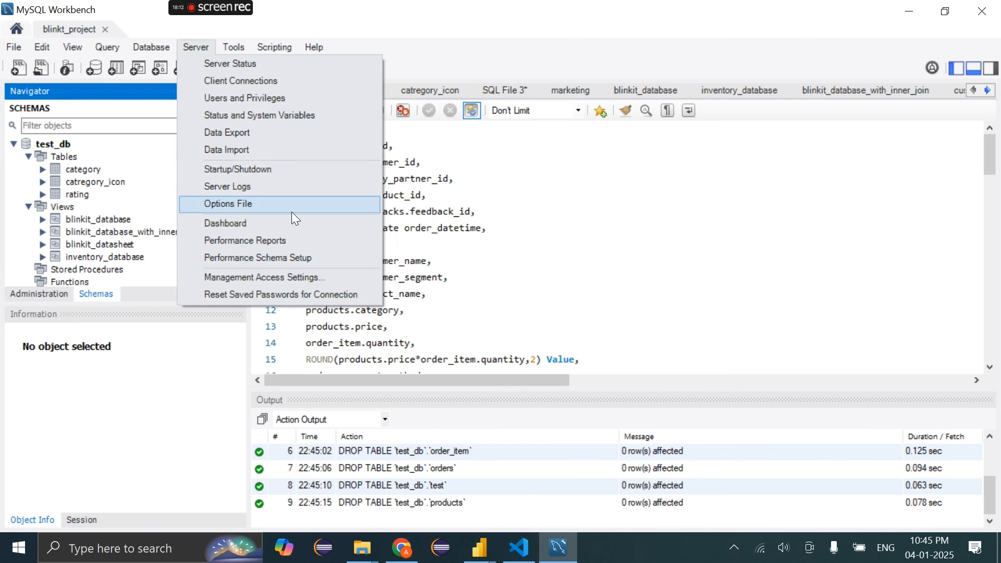
{"action": "left_click", "coordinate": [248, 148]}
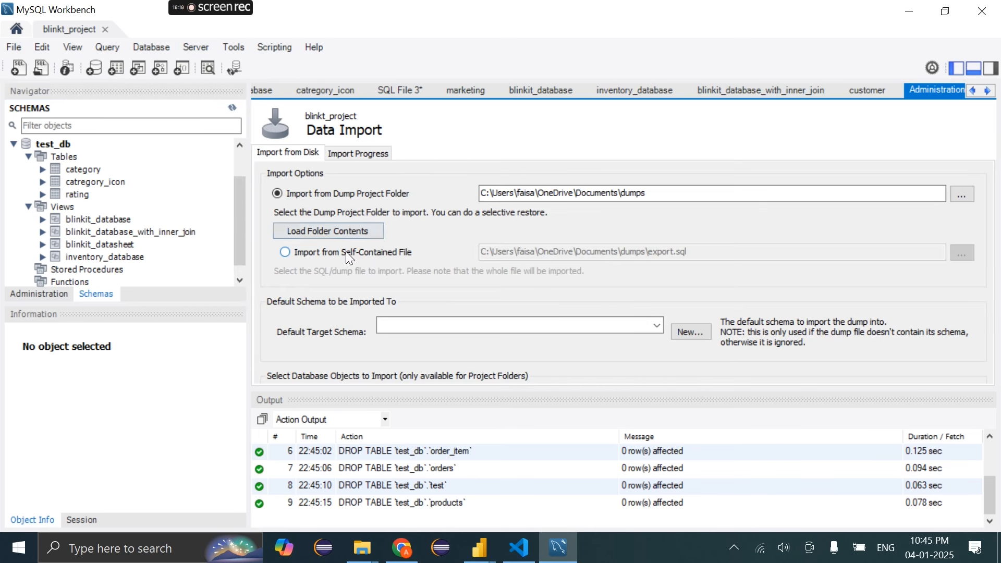
{"action": "left_click", "coordinate": [972, 194]}
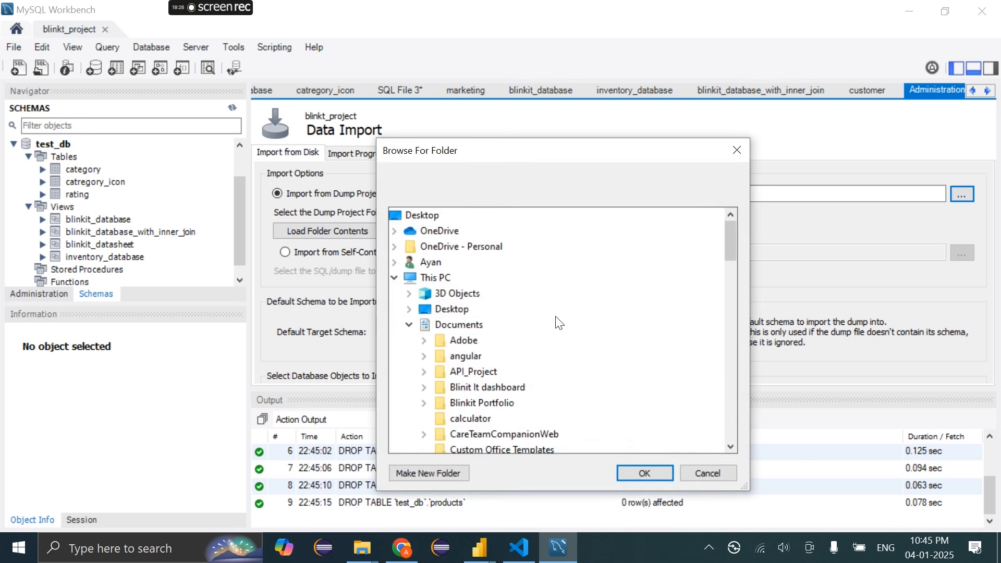
{"action": "left_click", "coordinate": [740, 153]}
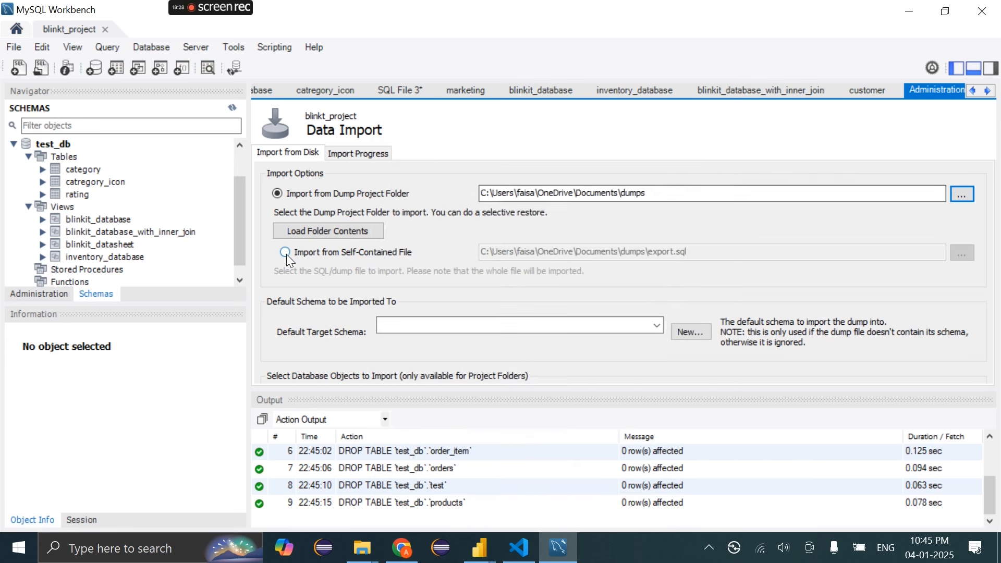
{"action": "left_click", "coordinate": [286, 253]}
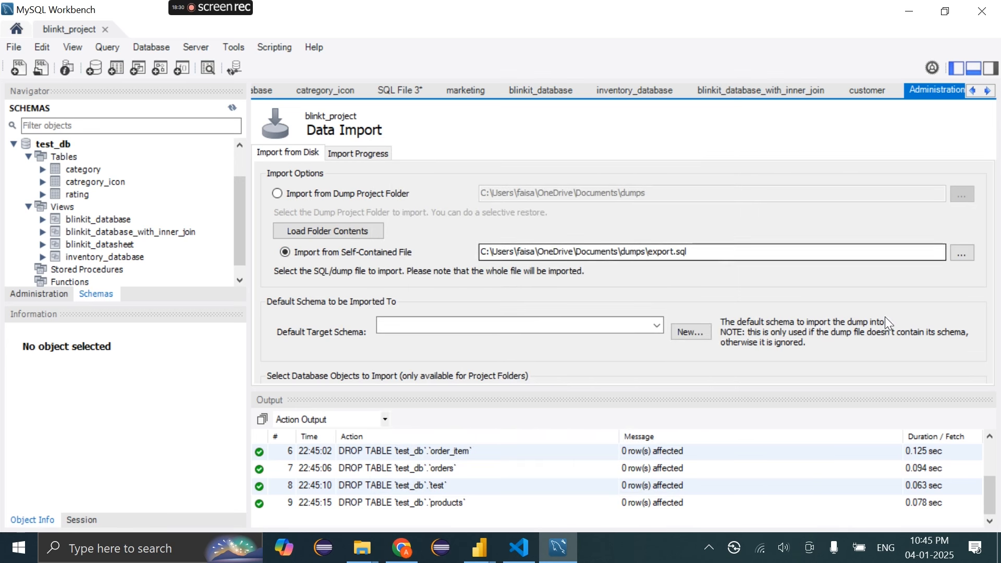
Set Downloads\Ls\test_db.sql as the import file, refresh the Navigator, and show the customer tab
{"action": "left_click", "coordinate": [973, 258]}
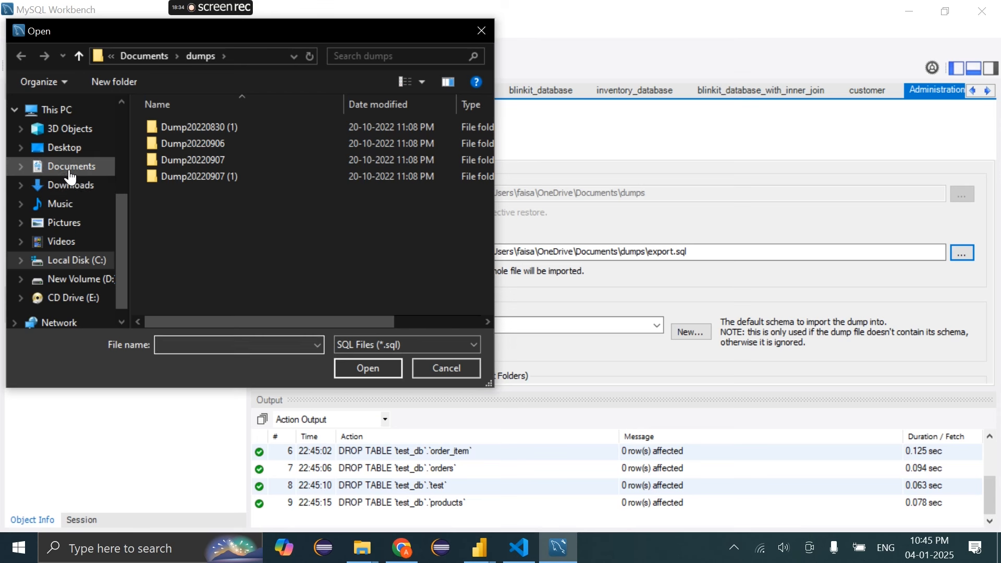
{"action": "left_click", "coordinate": [73, 185]}
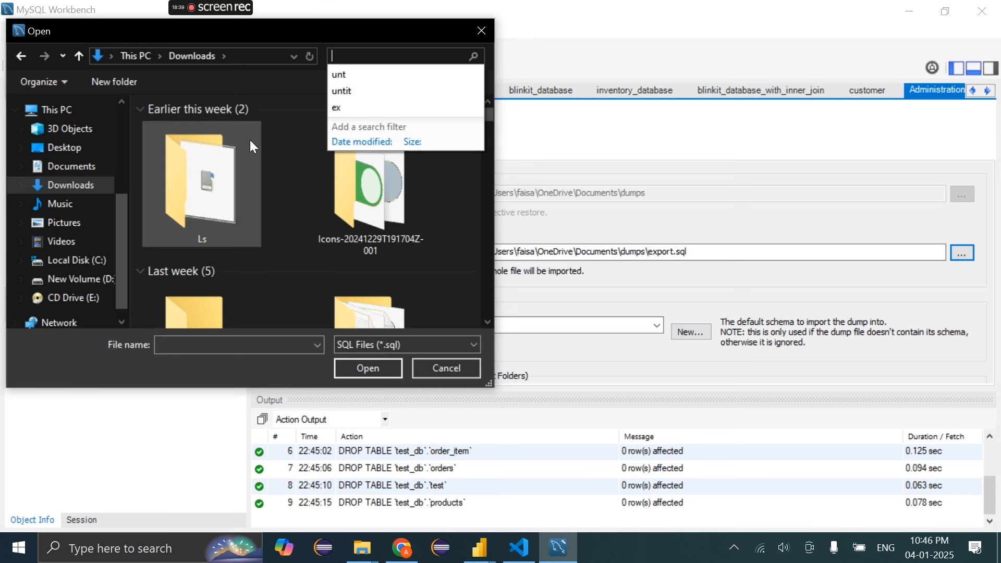
{"action": "double_click", "coordinate": [249, 140]}
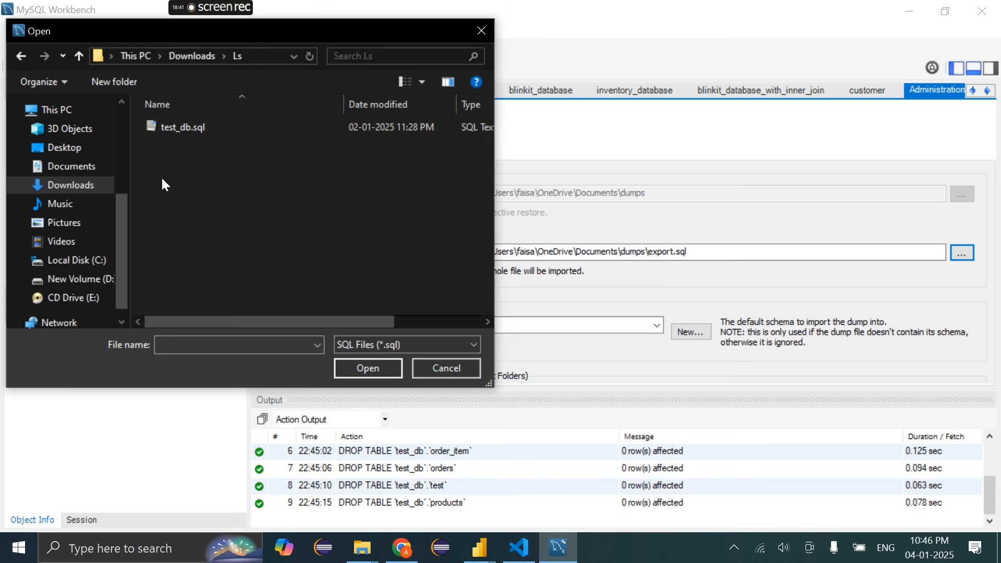
{"action": "left_click", "coordinate": [189, 134]}
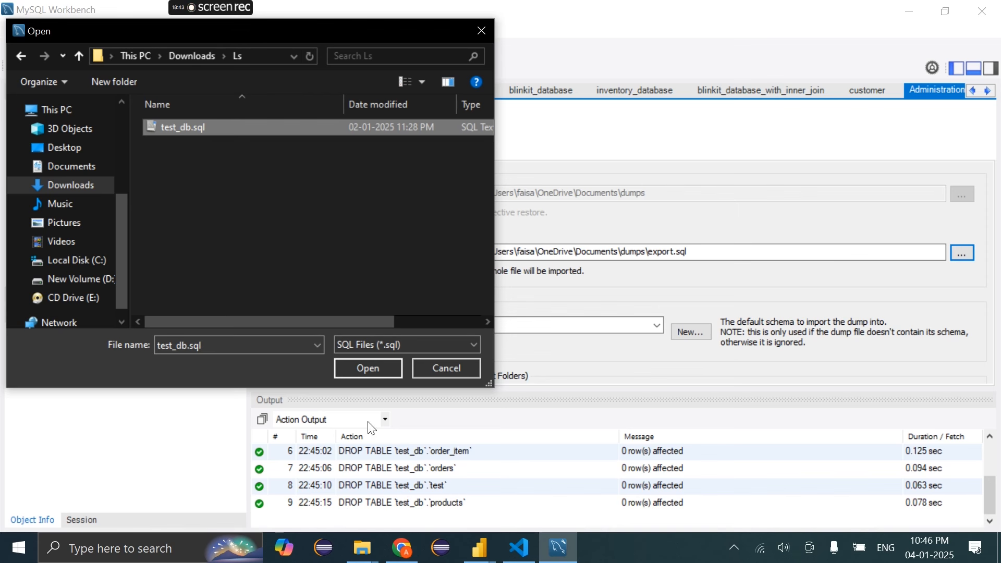
{"action": "left_click", "coordinate": [357, 369]}
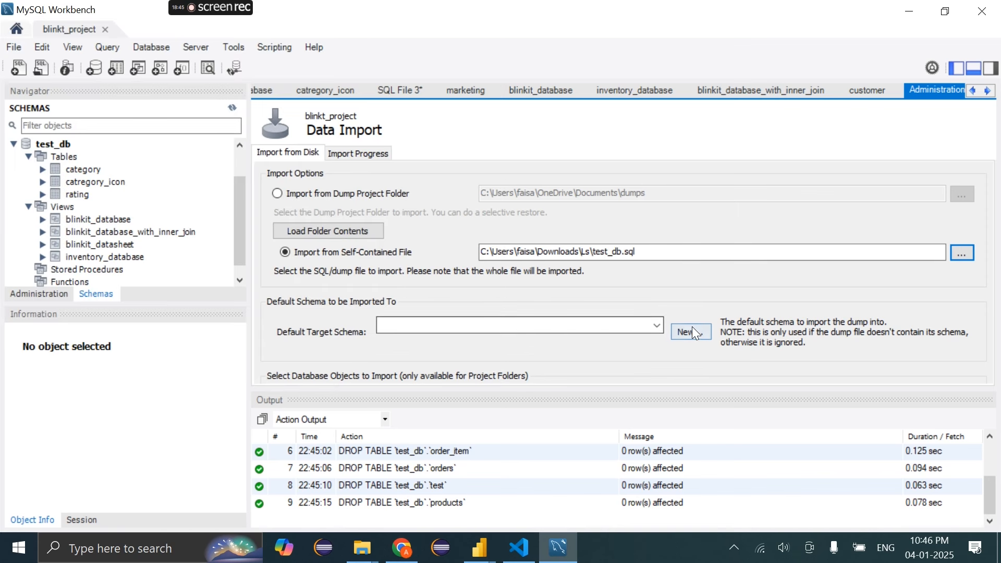
{"action": "left_click", "coordinate": [365, 153]}
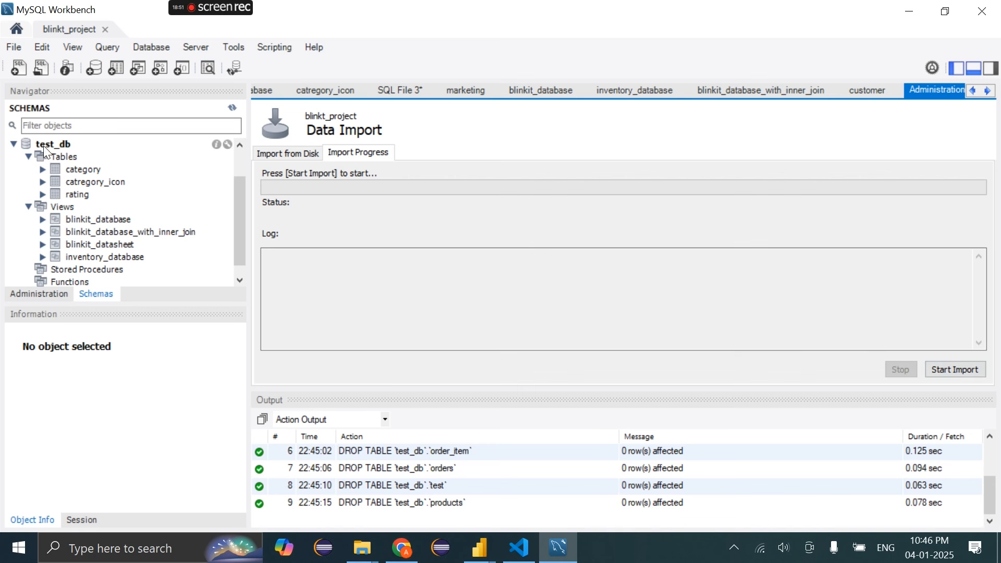
{"action": "left_click", "coordinate": [232, 108]}
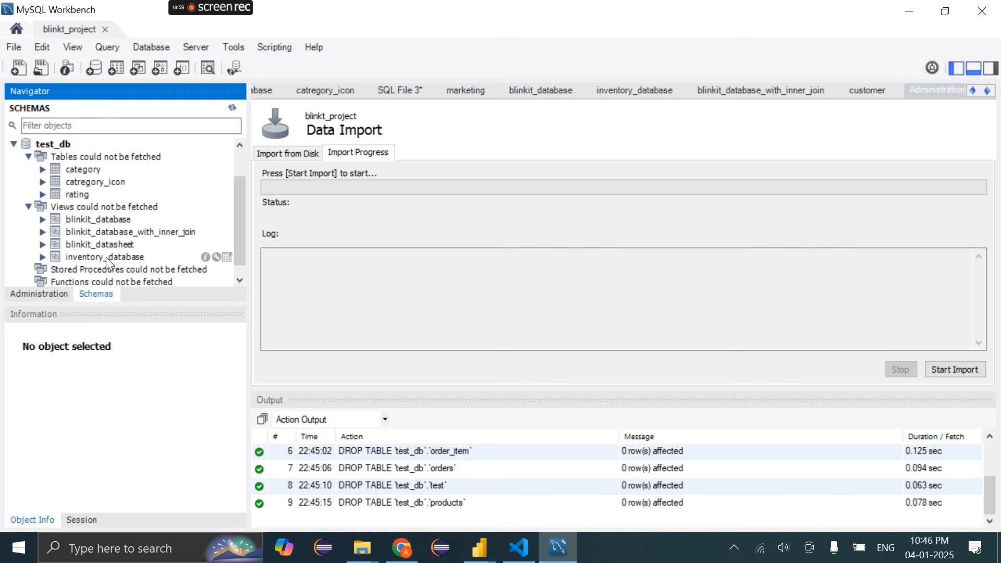
{"action": "left_click", "coordinate": [931, 97]}
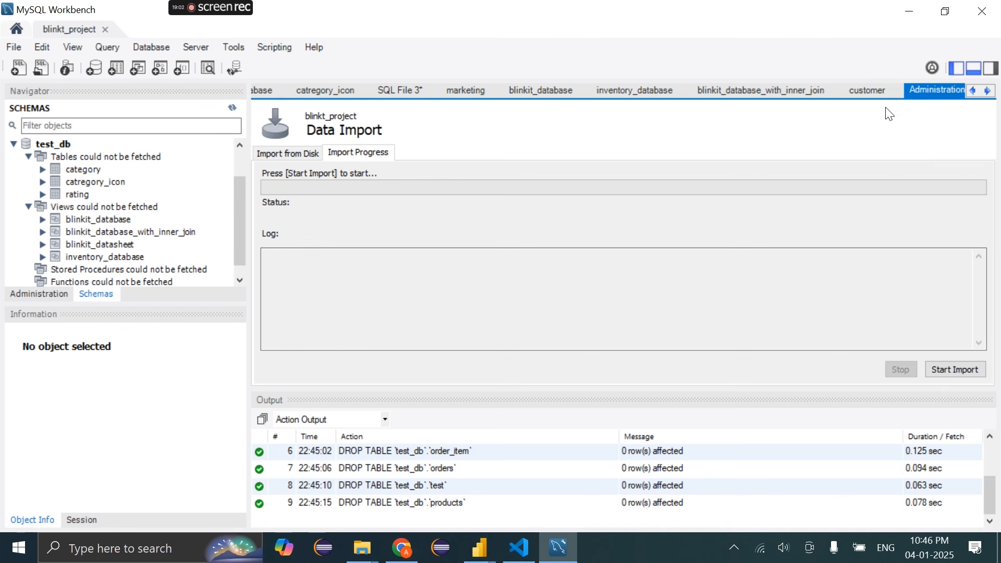
{"action": "left_click", "coordinate": [870, 91]}
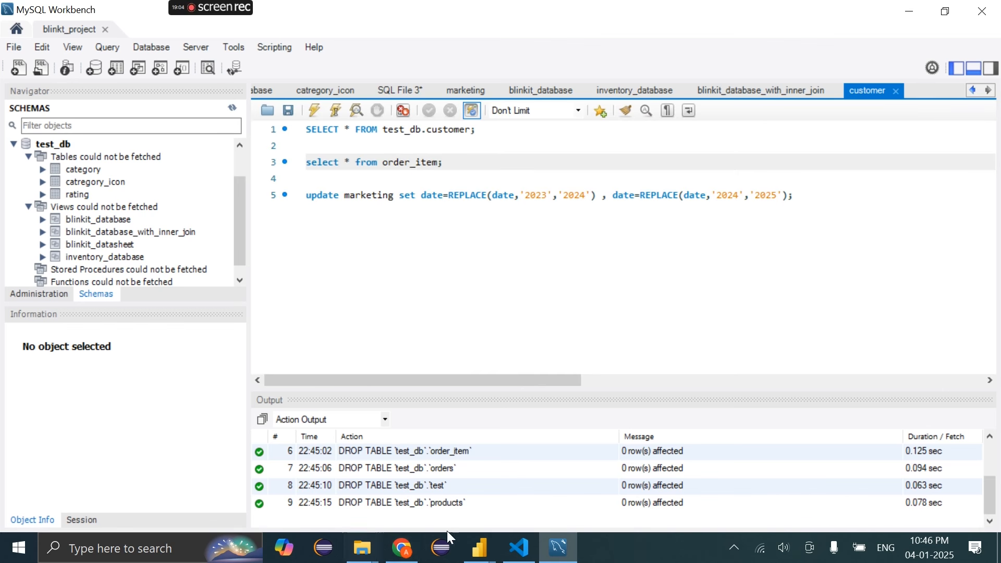
Upload blinkit_inventory.csv into table inventory, loading 259752 records
{"action": "mouse_move", "coordinate": [416, 552]}
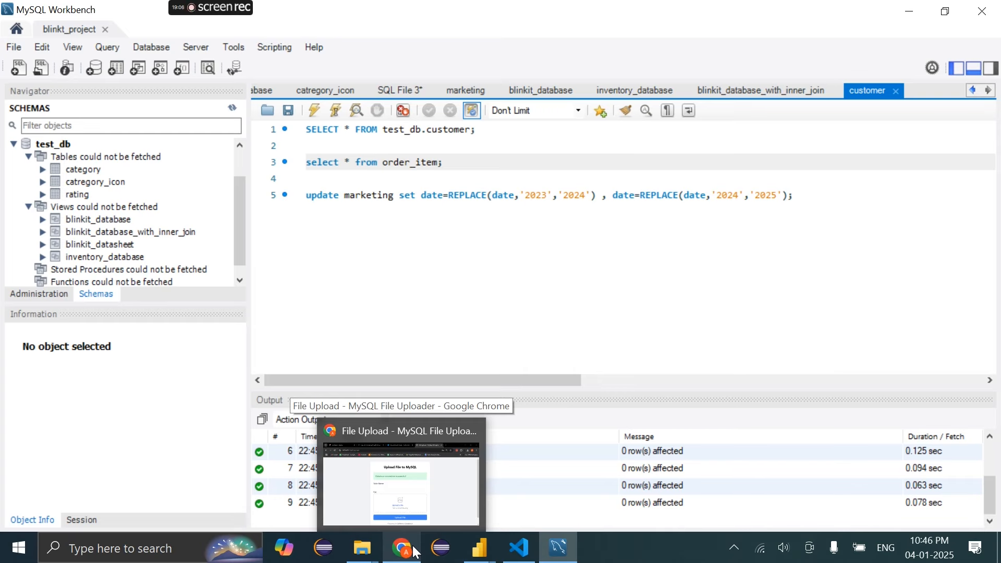
{"action": "left_click", "coordinate": [415, 551]}
{"action": "left_click", "coordinate": [451, 285]}
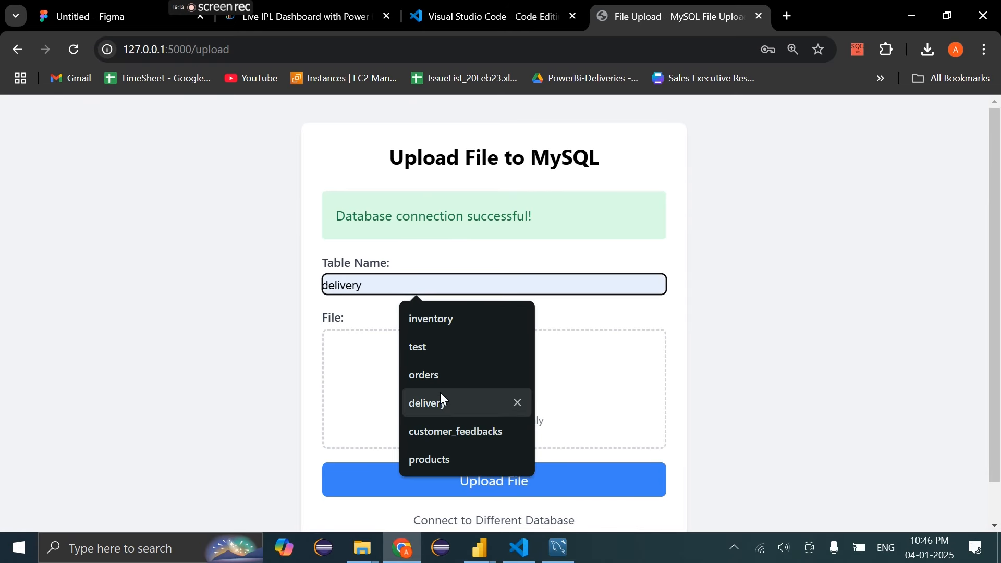
{"action": "left_click", "coordinate": [431, 327]}
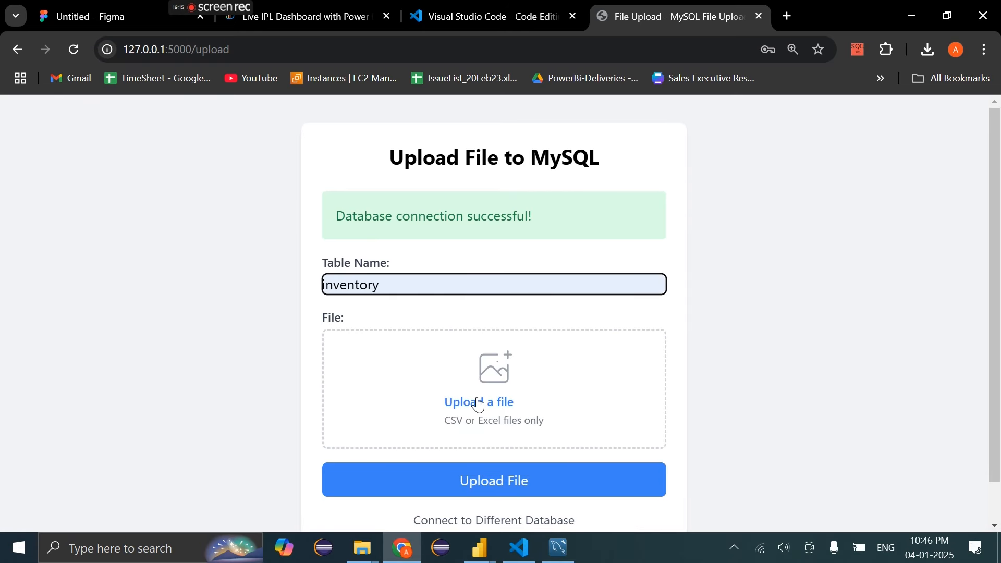
{"action": "left_click", "coordinate": [478, 400]}
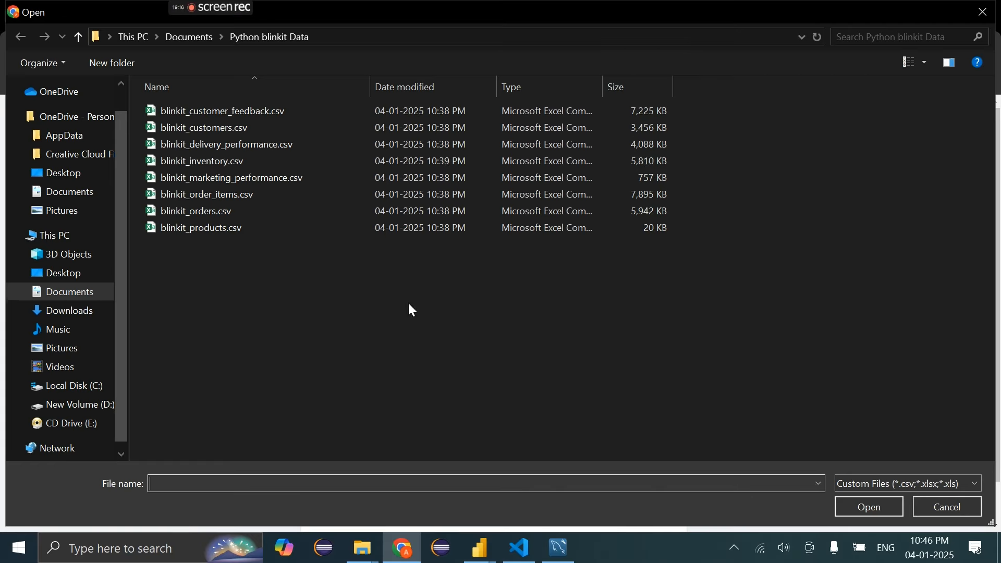
{"action": "left_click", "coordinate": [217, 161]}
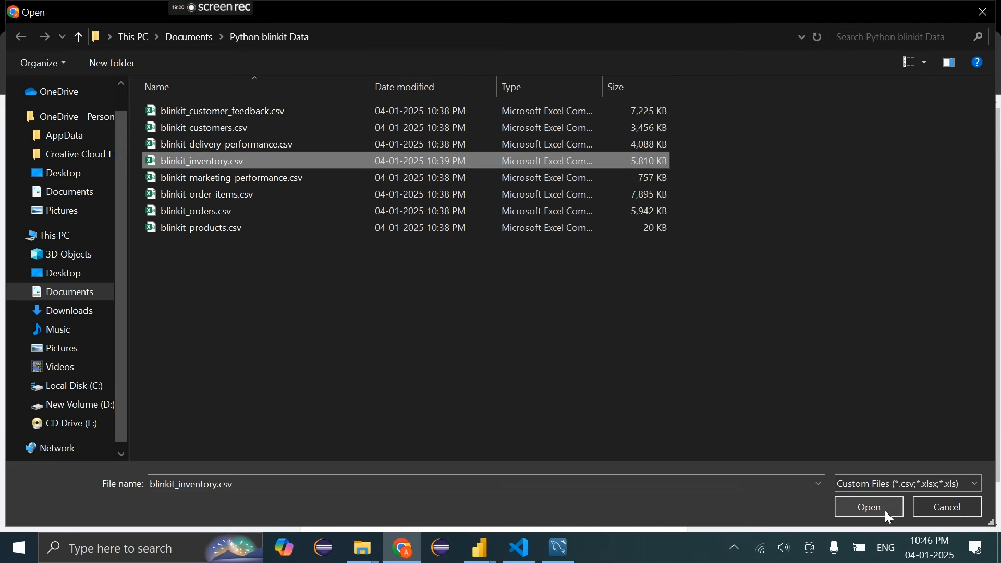
{"action": "left_click", "coordinate": [882, 509]}
{"action": "left_click", "coordinate": [498, 486]}
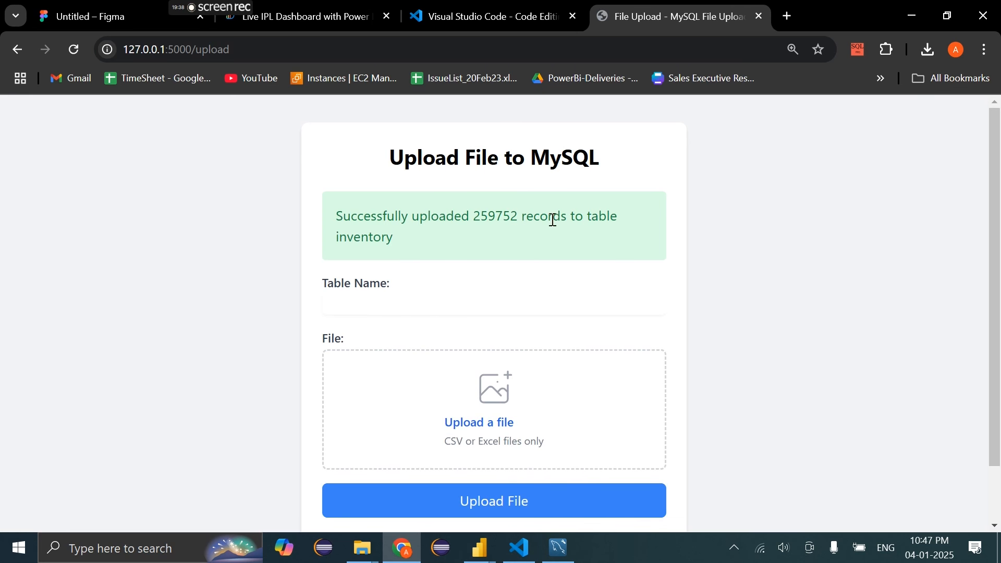
Upload blinkit_orders.csv into table orders (50000 records), then enter customer_feedbacks as next table
{"action": "left_click", "coordinate": [386, 301]}
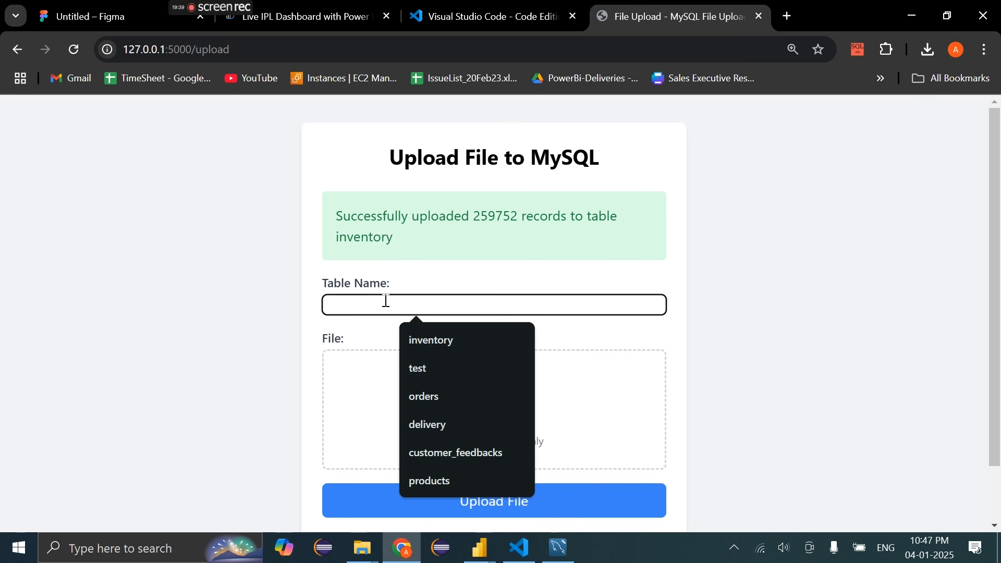
{"action": "left_click", "coordinate": [430, 389]}
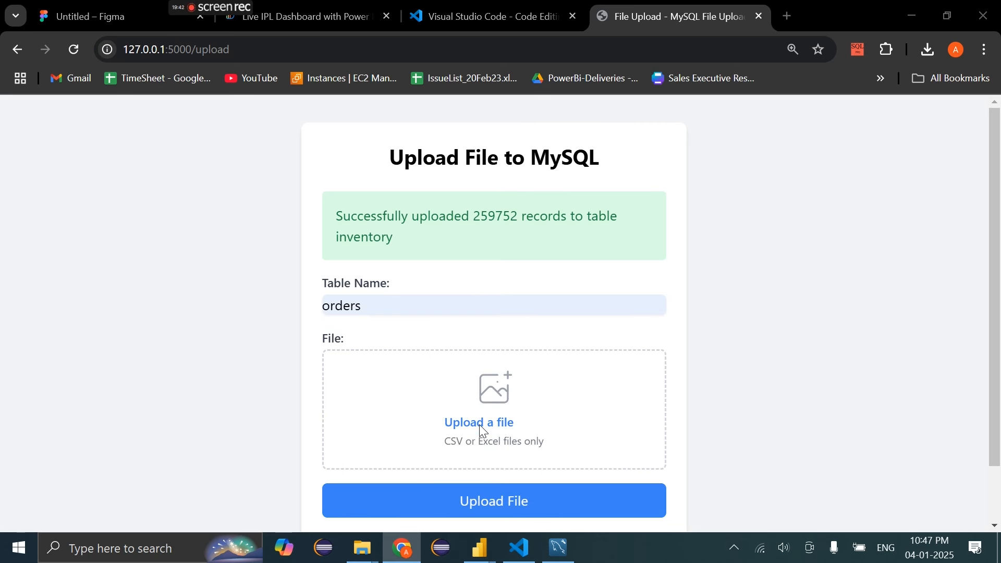
{"action": "left_click", "coordinate": [481, 432]}
{"action": "left_click", "coordinate": [235, 211]}
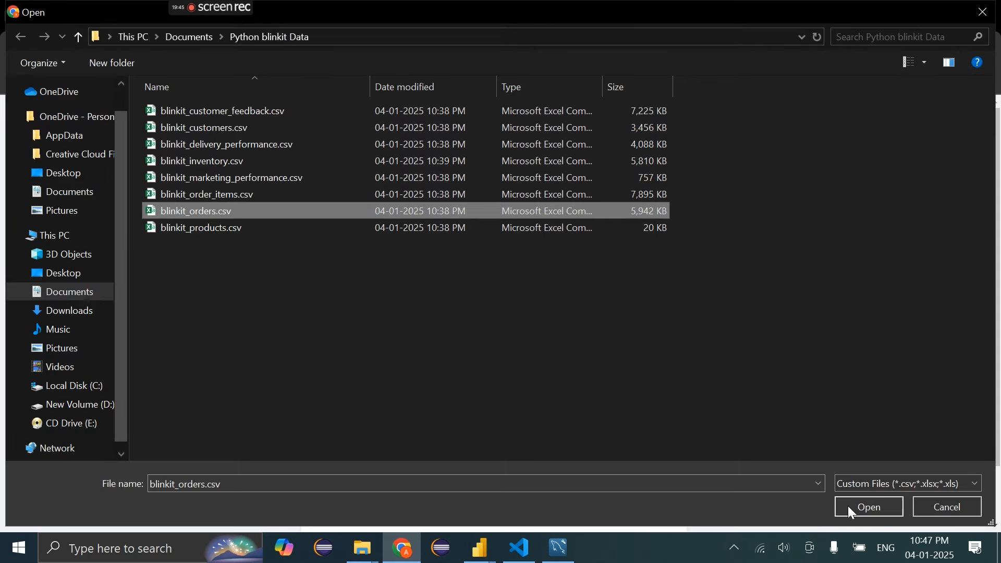
{"action": "left_click", "coordinate": [859, 506]}
{"action": "scroll", "coordinate": [506, 502], "scroll_direction": "up", "scroll_amount": 1}
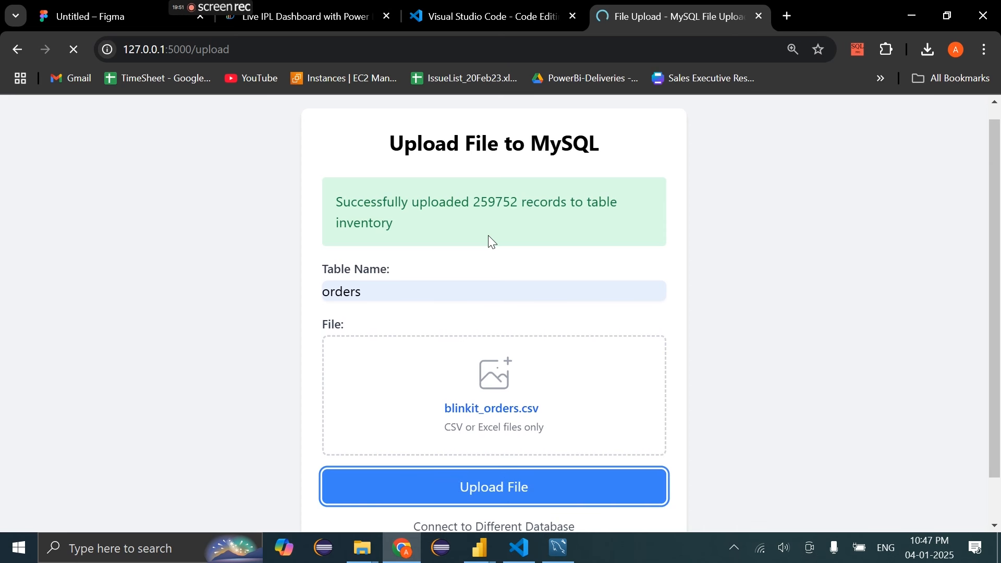
{"action": "left_click", "coordinate": [389, 286]}
{"action": "left_click", "coordinate": [470, 429]}
Upload blinkit_customer_feedback.csv through the MySQL File Uploader
{"action": "left_click", "coordinate": [510, 407]}
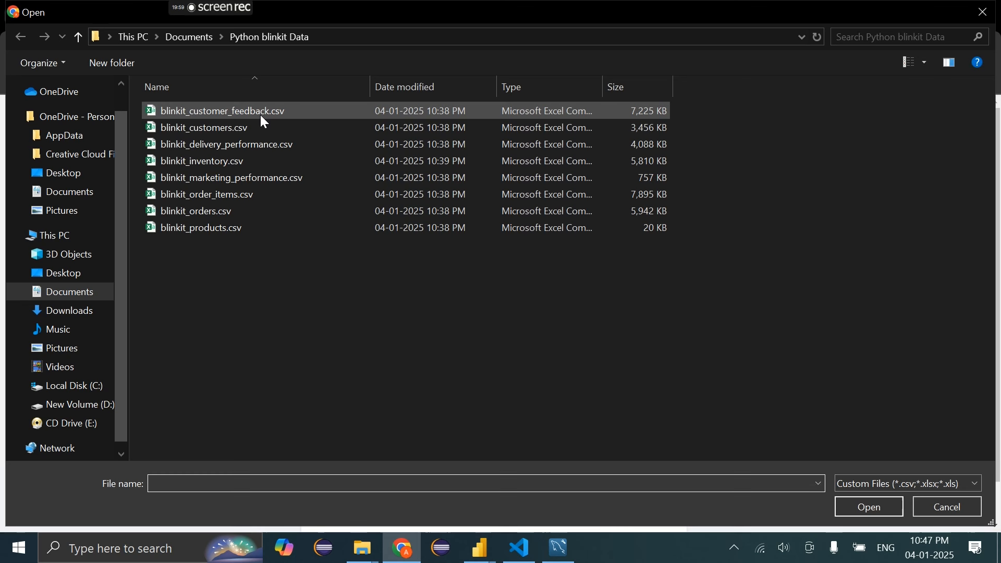
{"action": "left_click", "coordinate": [261, 116]}
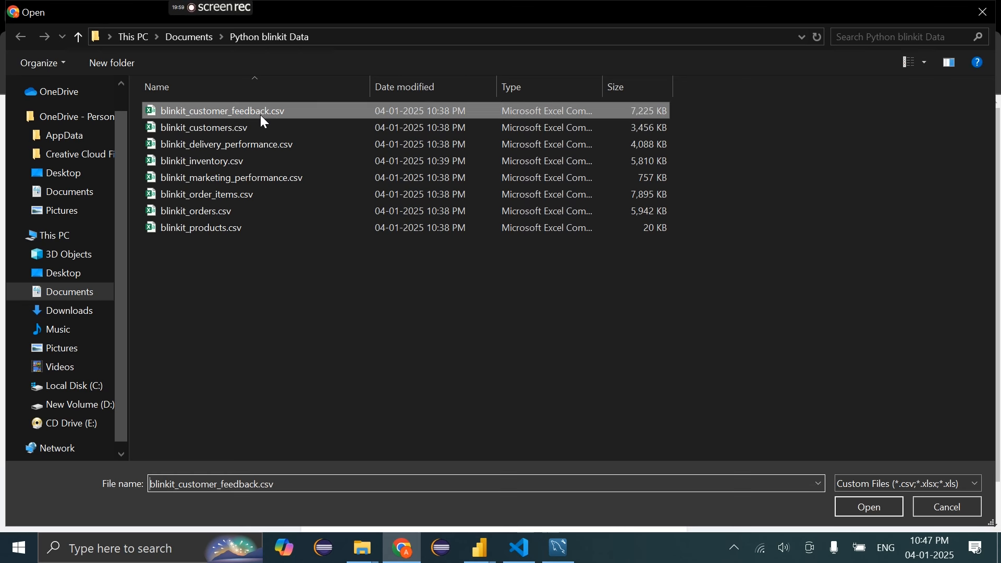
{"action": "left_click", "coordinate": [871, 503]}
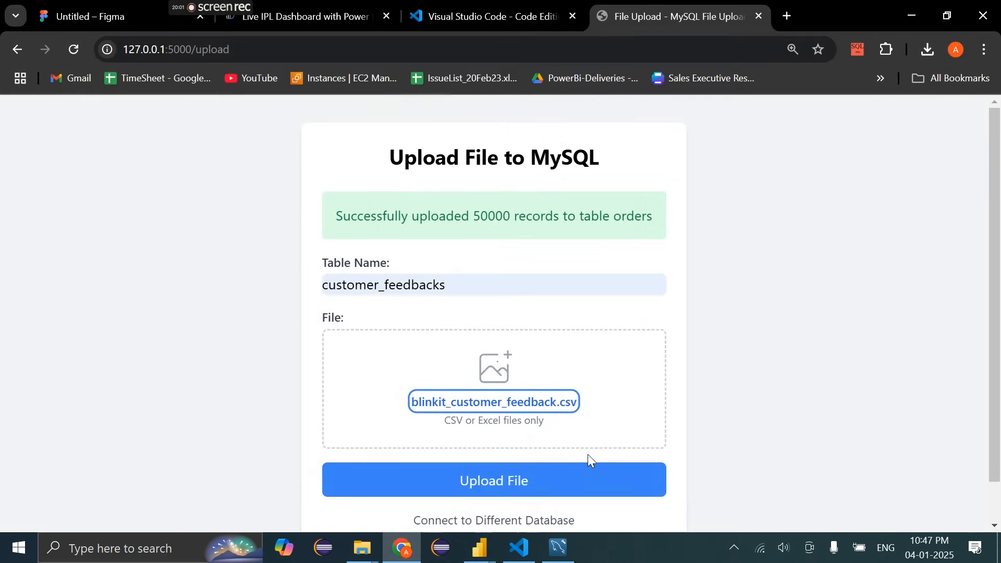
{"action": "left_click", "coordinate": [572, 483]}
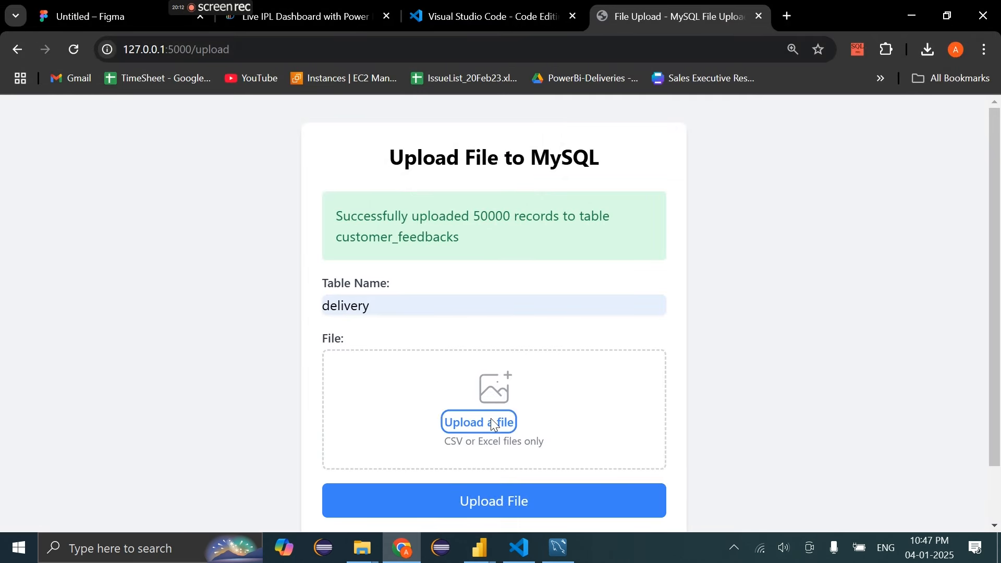
Upload blinkit_delivery_performance.csv into the delivery table
{"action": "left_click", "coordinate": [490, 418]}
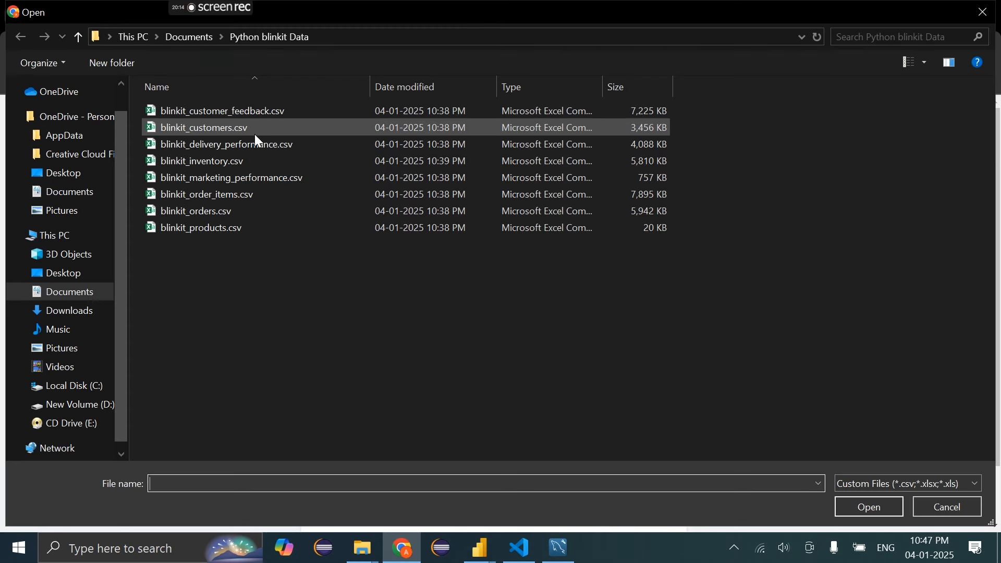
{"action": "double_click", "coordinate": [255, 143]}
{"action": "left_click", "coordinate": [550, 502]}
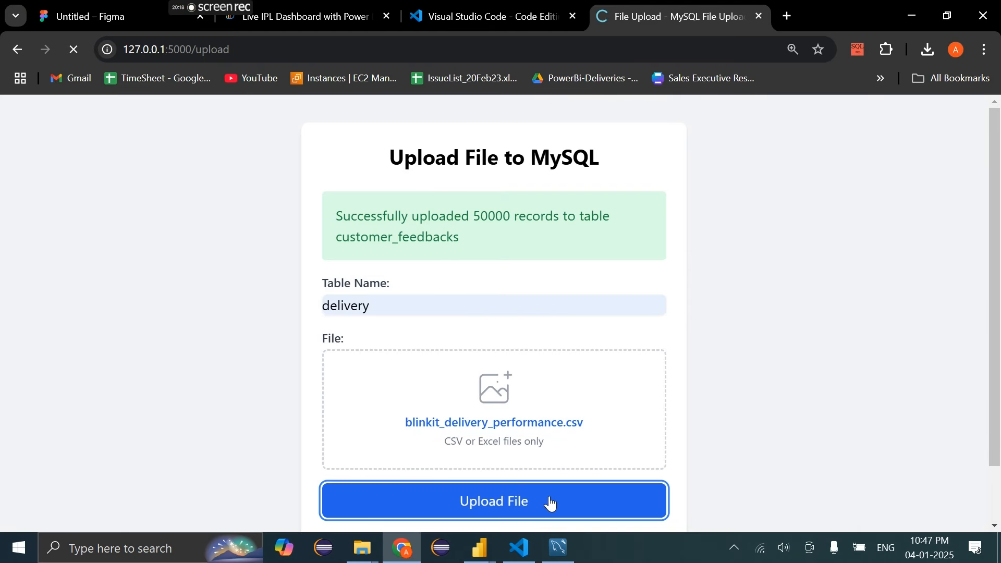
Upload blinkit_products.csv into the products table (237 records)
{"action": "left_click", "coordinate": [484, 423]}
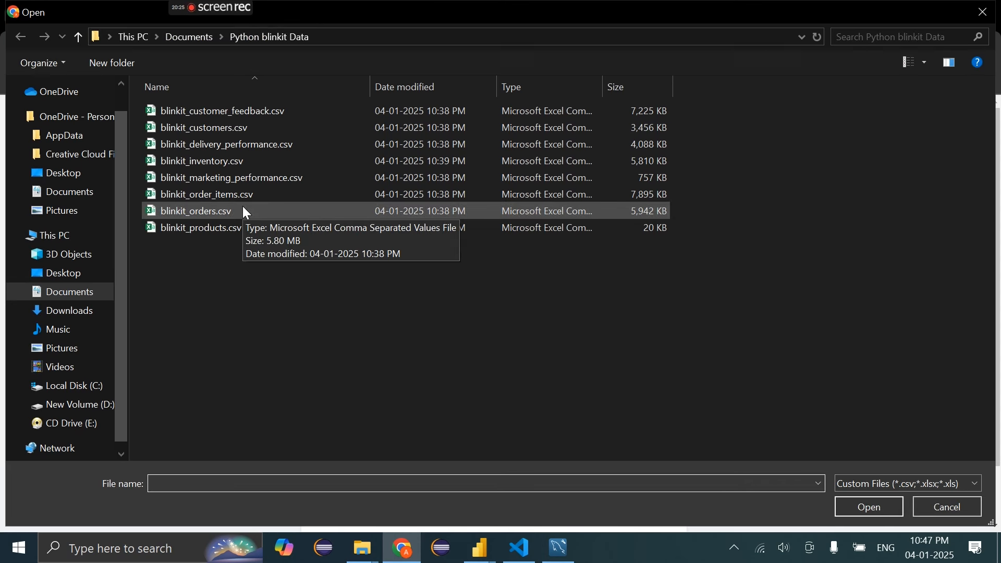
{"action": "left_click", "coordinate": [223, 219]}
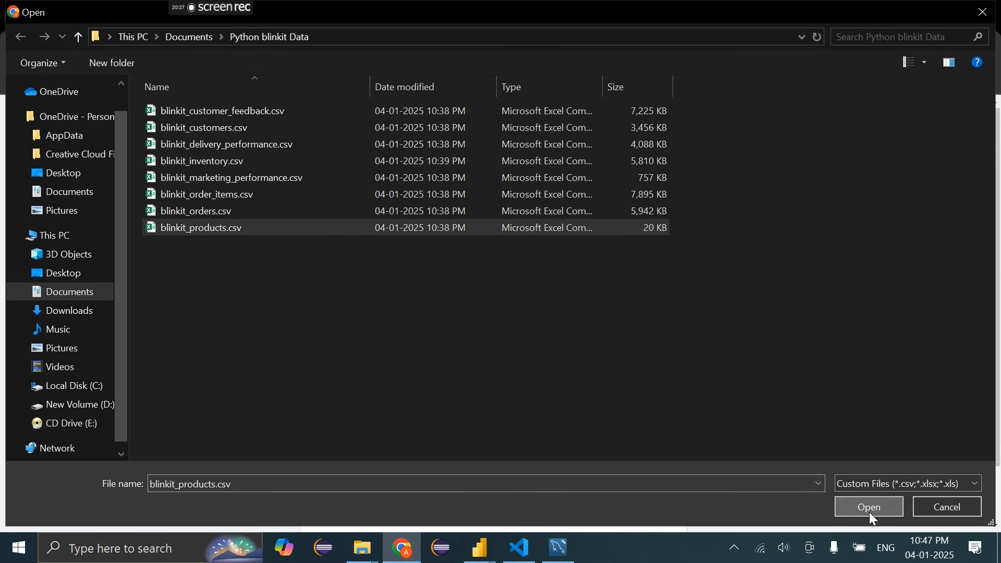
{"action": "left_click", "coordinate": [869, 508]}
{"action": "left_click", "coordinate": [369, 312]}
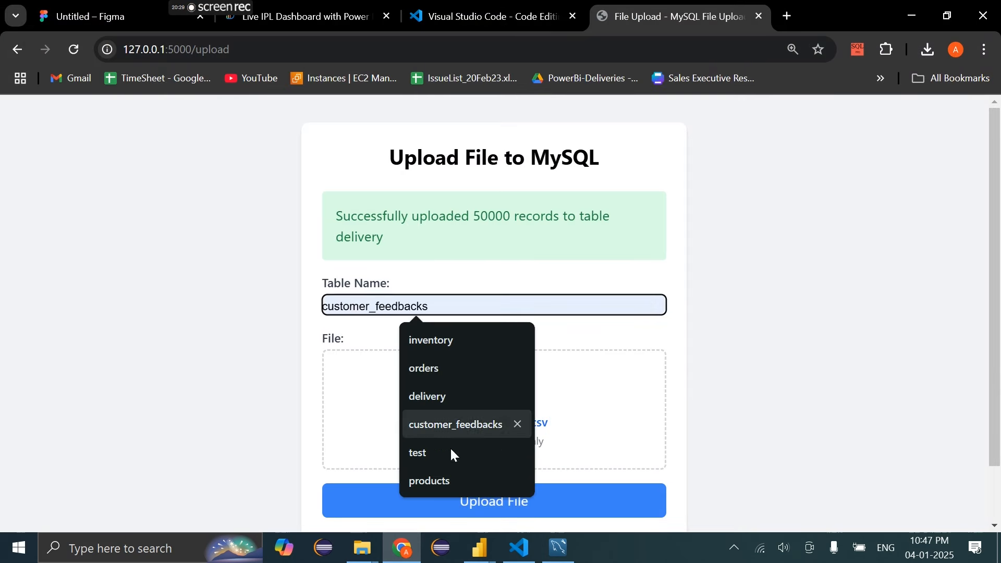
{"action": "left_click", "coordinate": [446, 484]}
{"action": "left_click", "coordinate": [505, 498]}
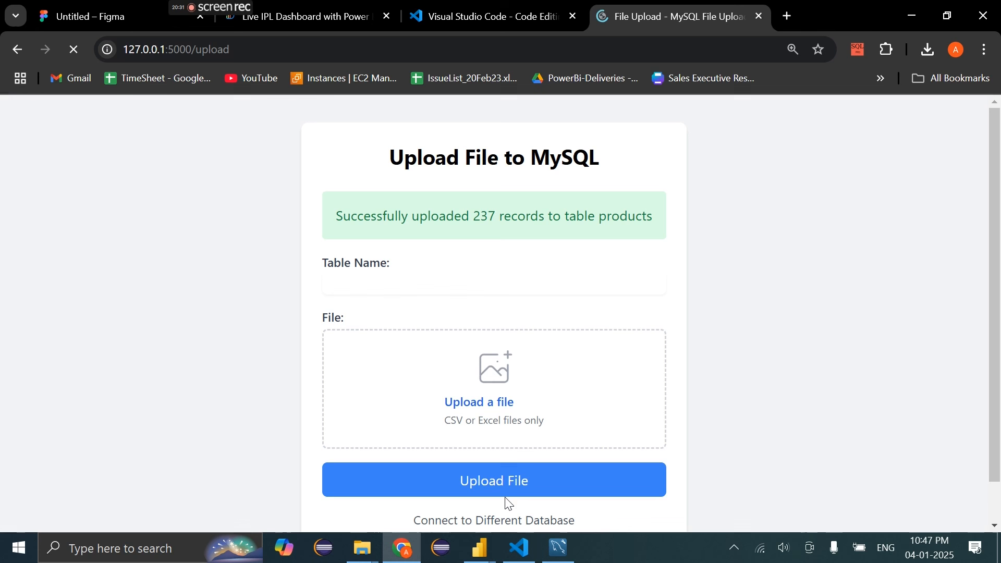
Upload blinkit_order_items.csv into the order_item table (225238 records)
{"action": "left_click", "coordinate": [419, 280]}
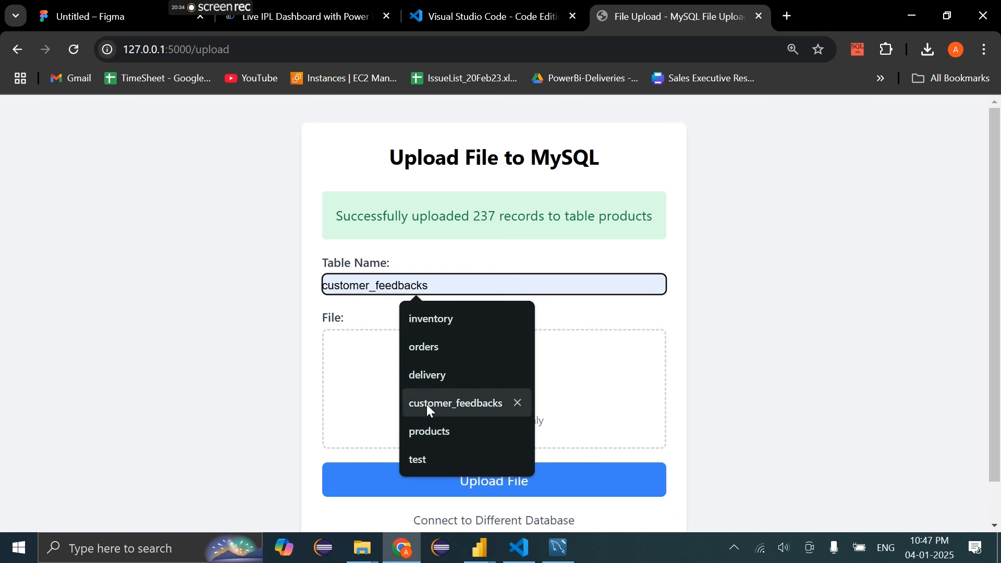
{"action": "type", "text": "order"}
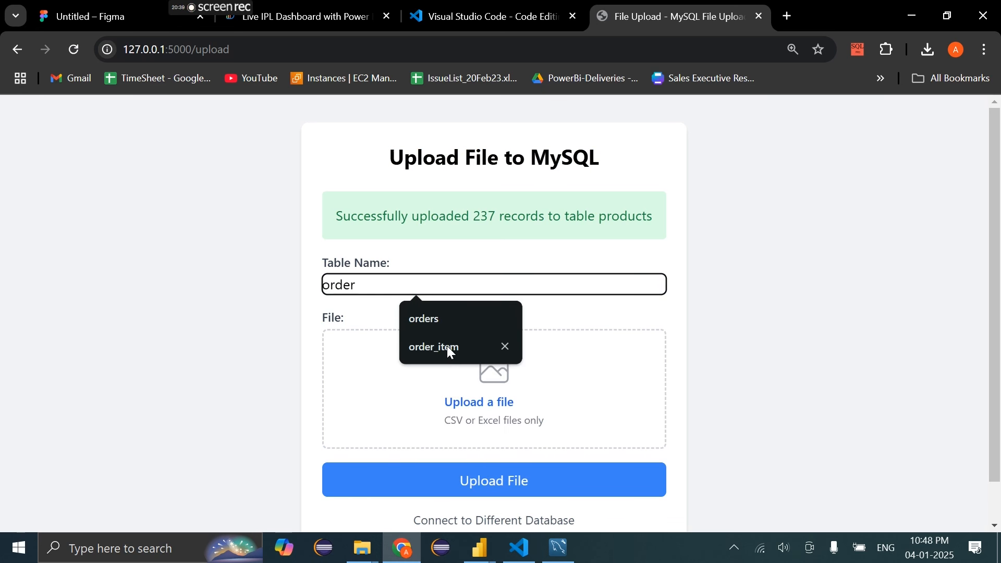
{"action": "left_click", "coordinate": [441, 345]}
{"action": "left_click", "coordinate": [500, 393]}
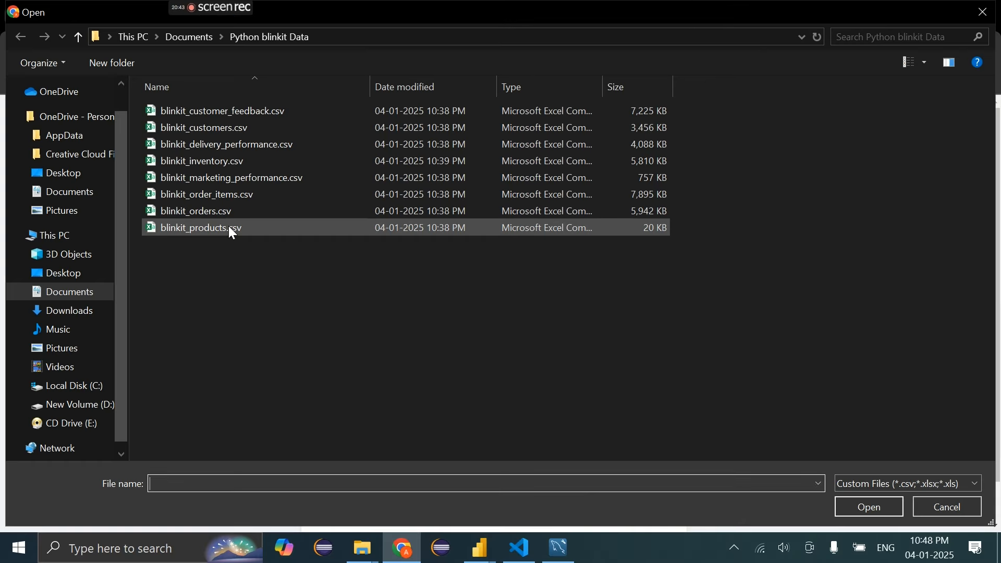
{"action": "double_click", "coordinate": [219, 194]}
{"action": "left_click", "coordinate": [424, 486]}
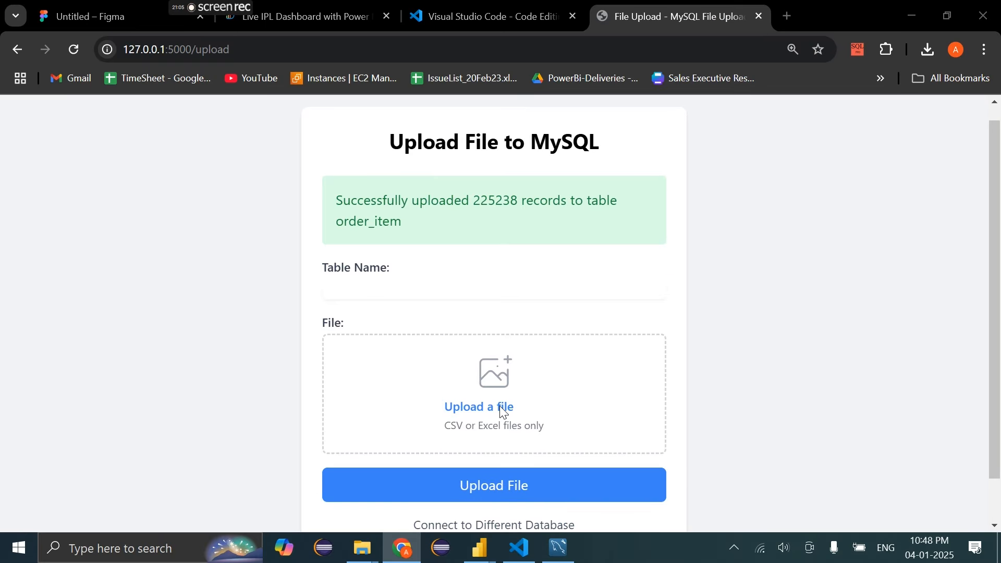
Upload blinkit_marketing_performance.csv into the marketing table (9864 records)
{"action": "left_click", "coordinate": [501, 407]}
{"action": "left_click", "coordinate": [249, 180]}
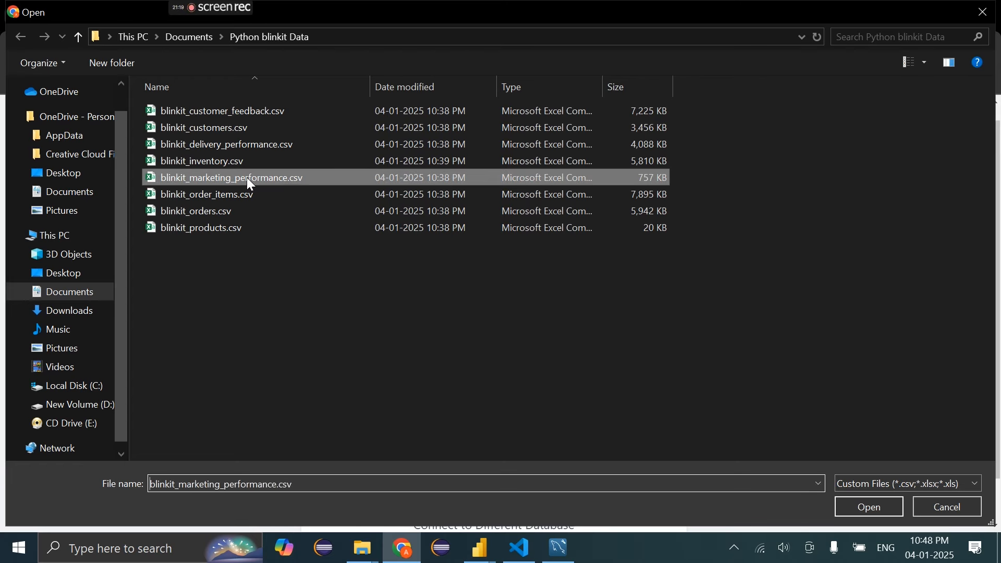
{"action": "double_click", "coordinate": [247, 178]}
{"action": "left_click", "coordinate": [382, 291]}
{"action": "type", "text": "marketing"}
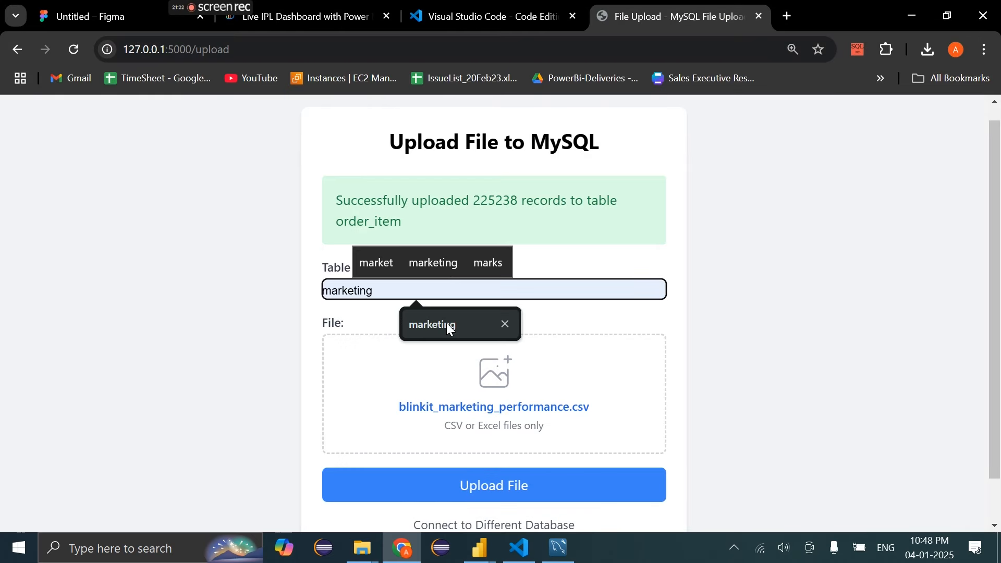
{"action": "left_click", "coordinate": [446, 325]}
{"action": "left_click", "coordinate": [471, 496]}
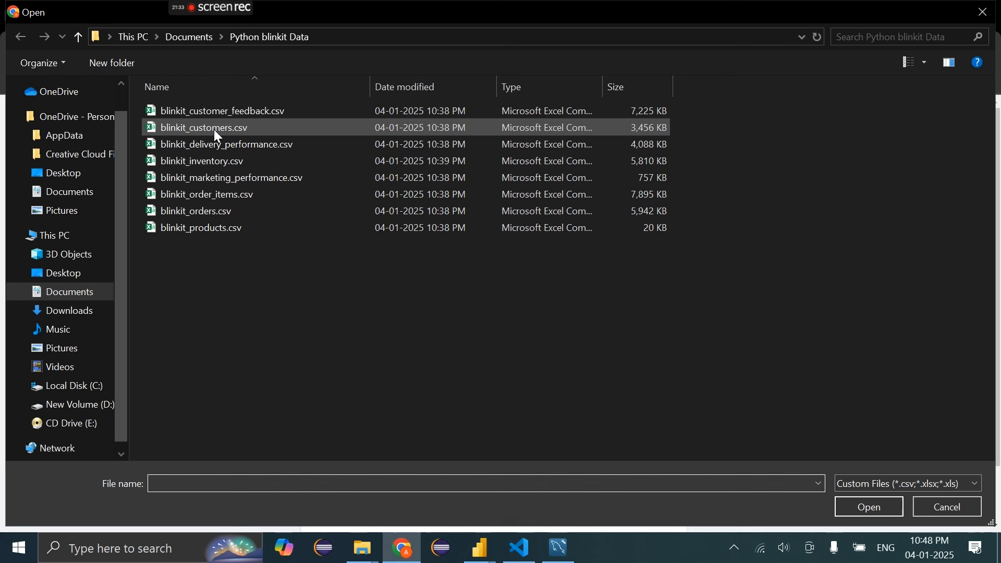
Upload blinkit_customers.csv into the customer table (25000 records) and return to MySQL Workbench
{"action": "left_click", "coordinate": [214, 127]}
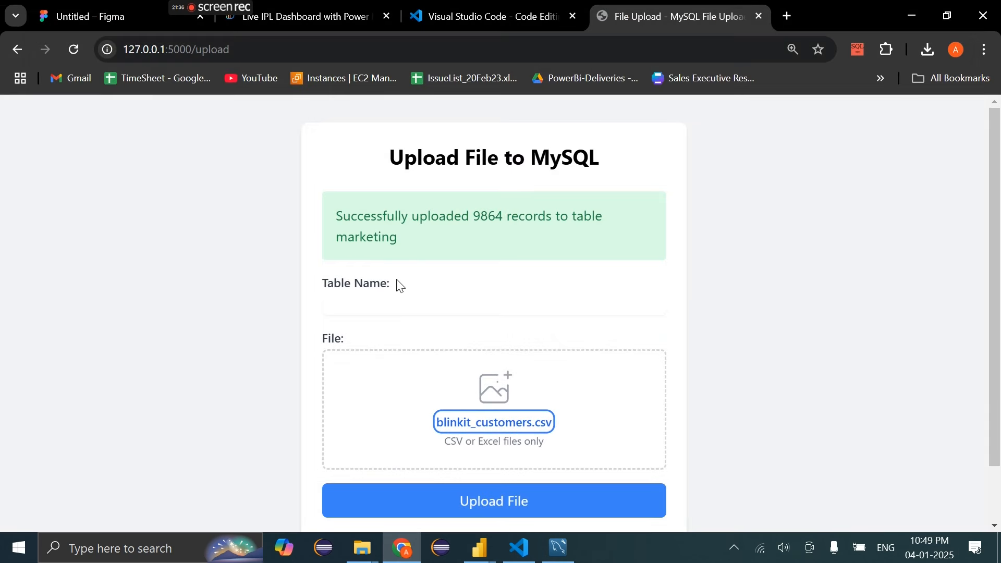
{"action": "left_click", "coordinate": [398, 303]}
{"action": "type", "text": "customer"}
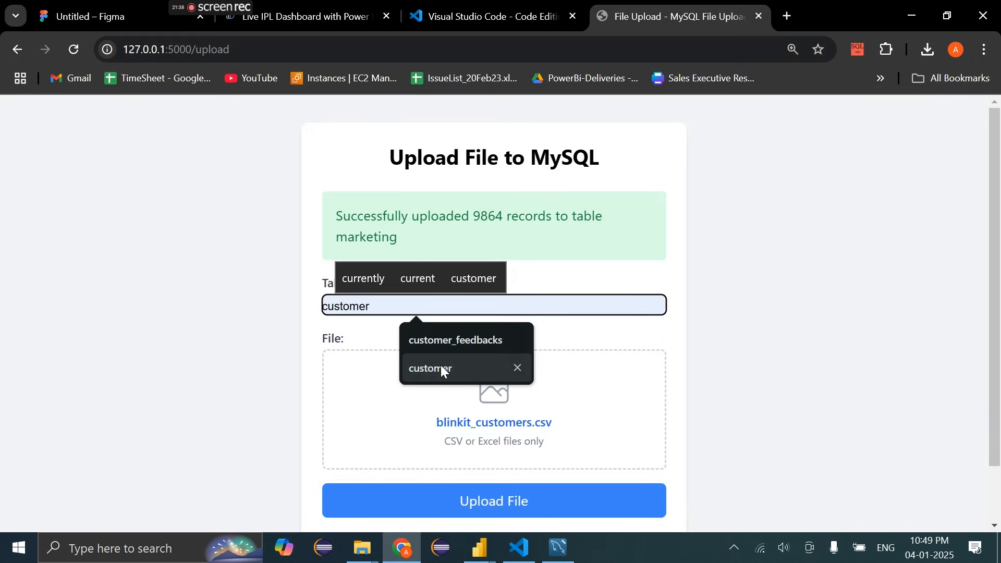
{"action": "left_click", "coordinate": [440, 368]}
{"action": "left_click", "coordinate": [488, 503]}
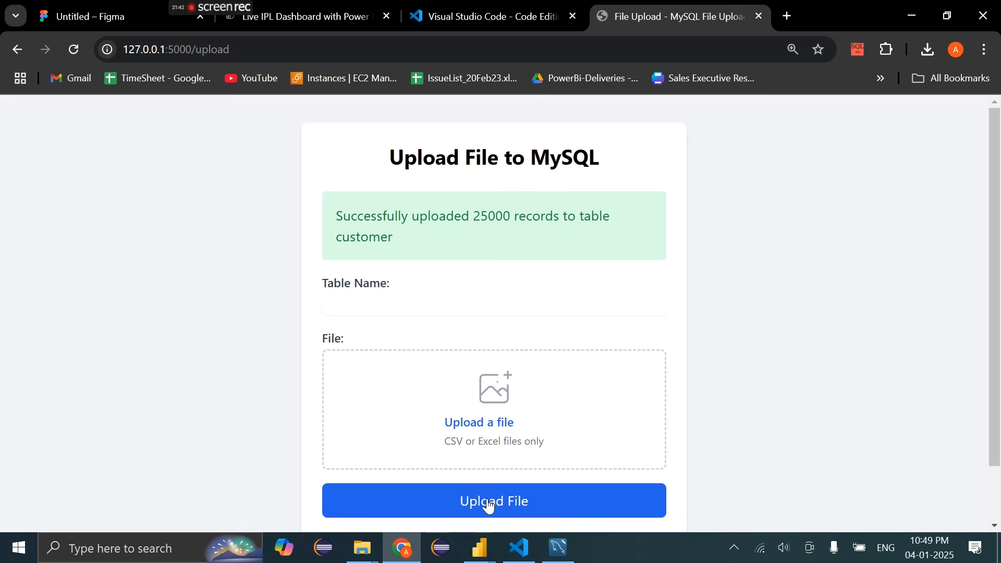
{"action": "left_click", "coordinate": [559, 548]}
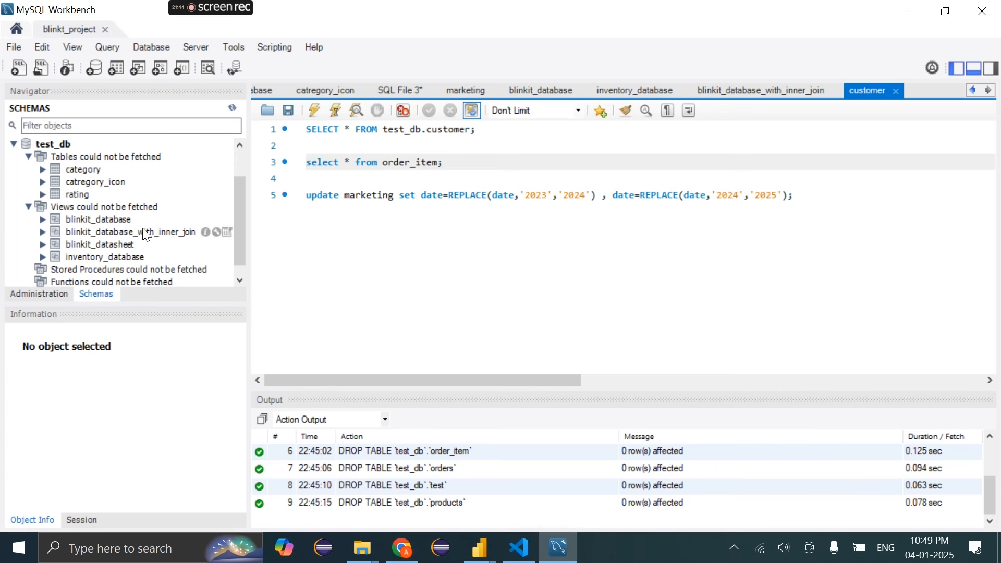
Reload the test_db table list and check the upload page results
{"action": "left_click", "coordinate": [232, 109]}
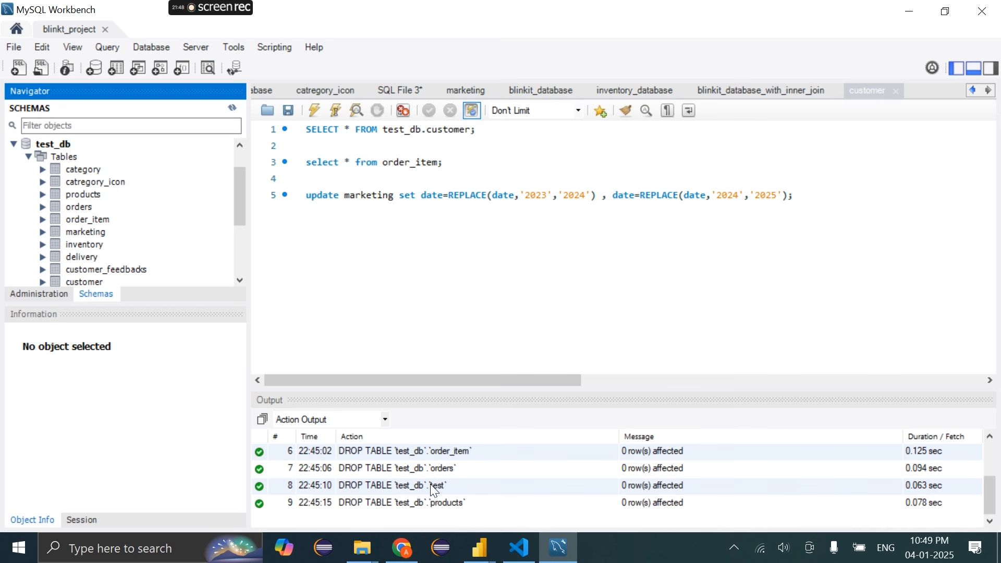
{"action": "left_click", "coordinate": [407, 555]}
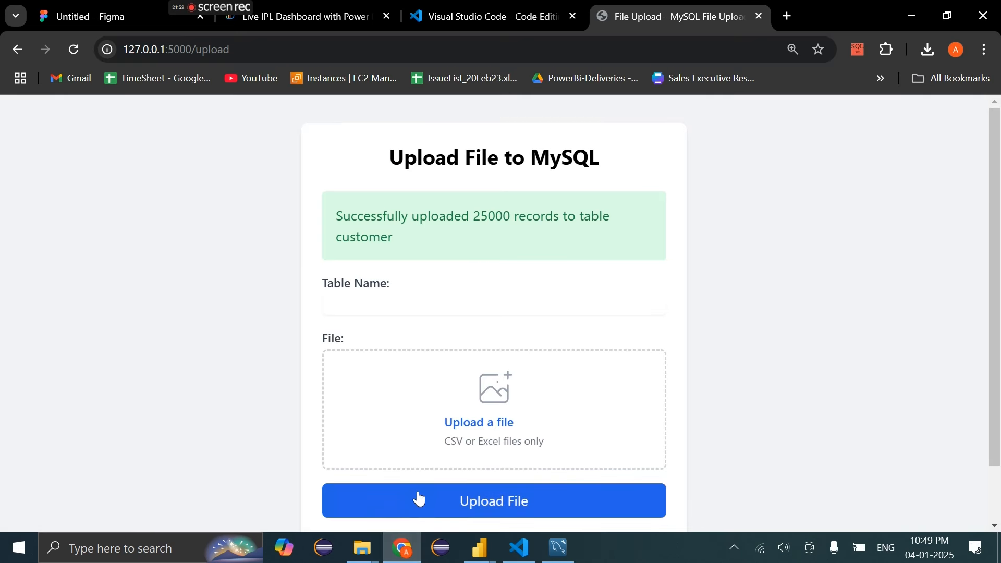
{"action": "scroll", "coordinate": [423, 473], "scroll_direction": "down", "scroll_amount": 1}
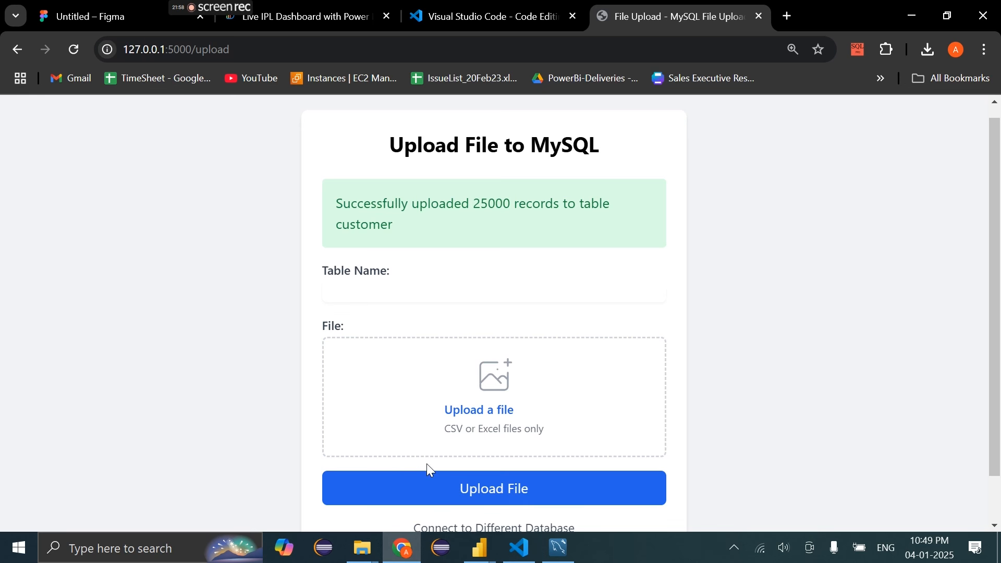
{"action": "scroll", "coordinate": [433, 459], "scroll_direction": "down", "scroll_amount": 1}
{"action": "scroll", "coordinate": [433, 456], "scroll_direction": "up", "scroll_amount": 1}
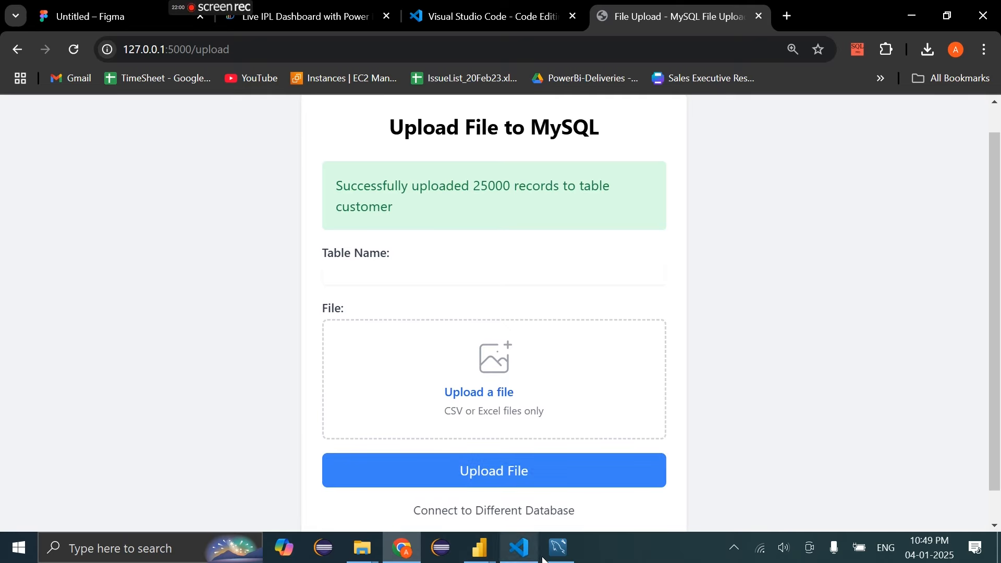
Bring MySQL Workbench back and open the blinkit_database query tab
{"action": "left_click", "coordinate": [558, 549]}
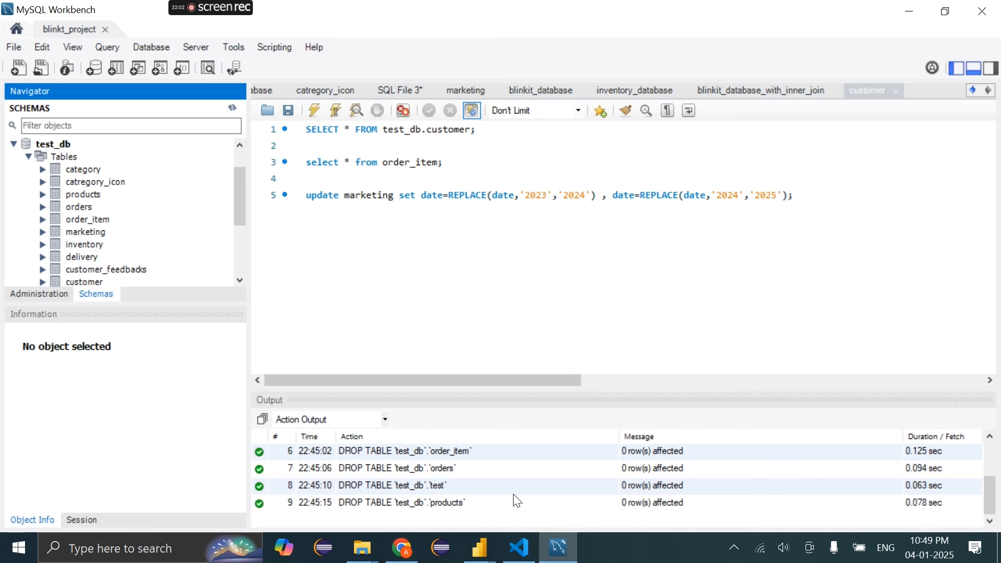
{"action": "left_click", "coordinate": [558, 548]}
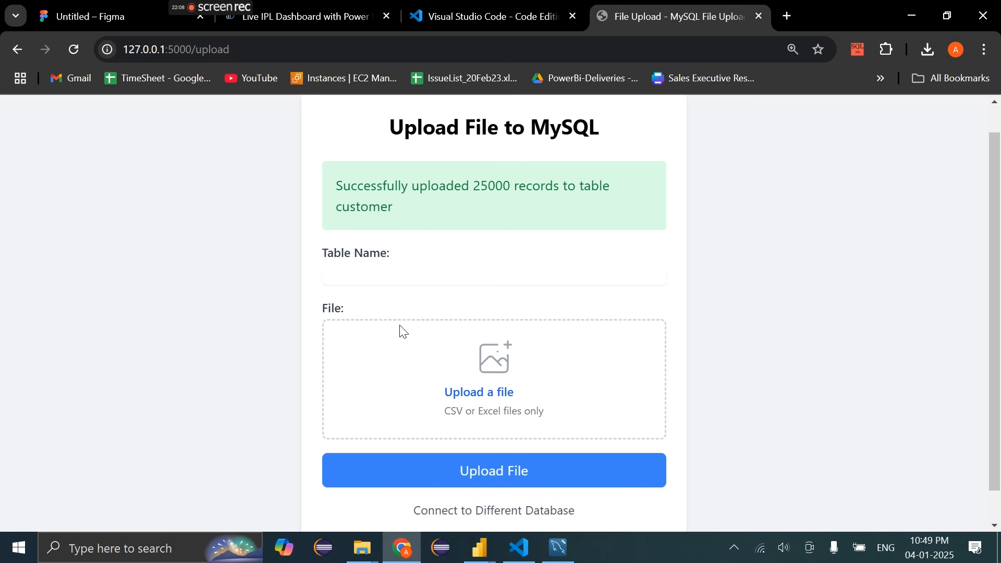
{"action": "mouse_move", "coordinate": [480, 548]}
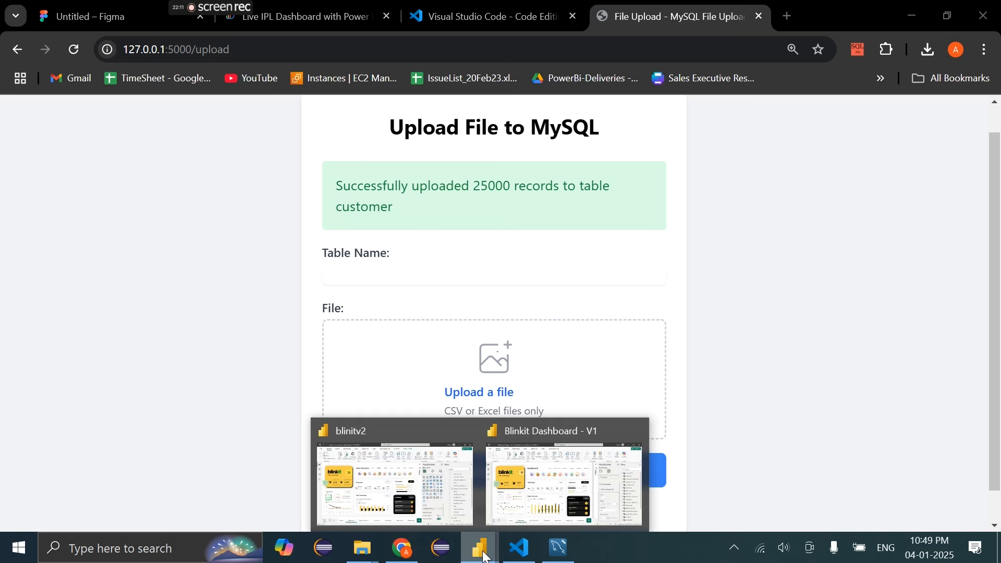
{"action": "left_click", "coordinate": [558, 548]}
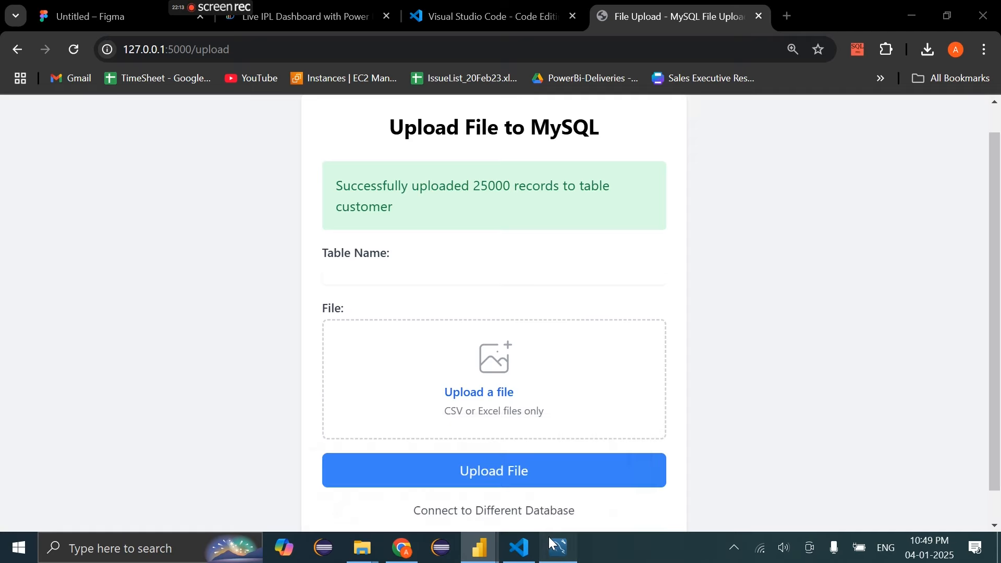
{"action": "left_click", "coordinate": [260, 92]}
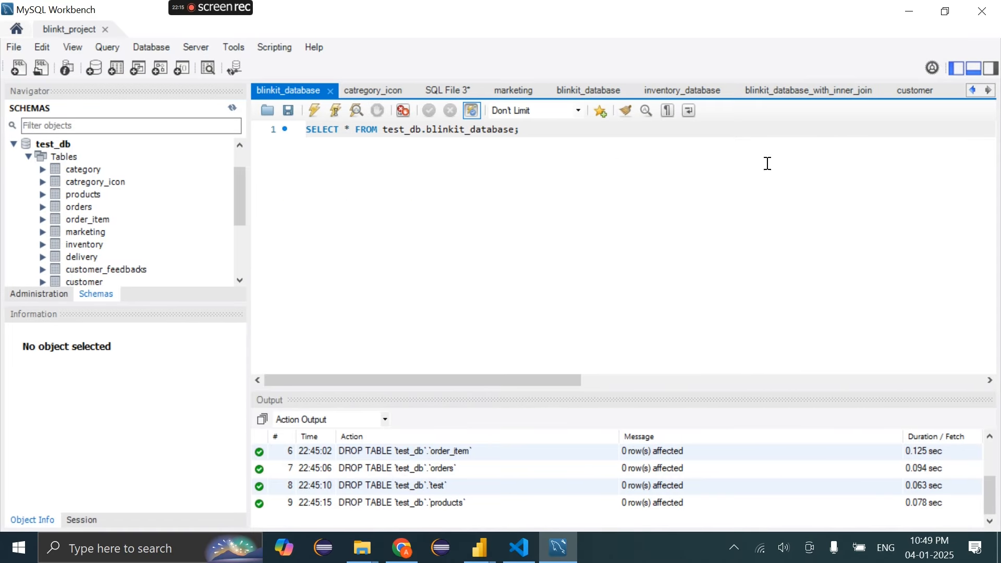
Run SELECT * FROM test_db.blinkit_database and glance at the blinitv2 report
{"action": "left_click", "coordinate": [334, 112]}
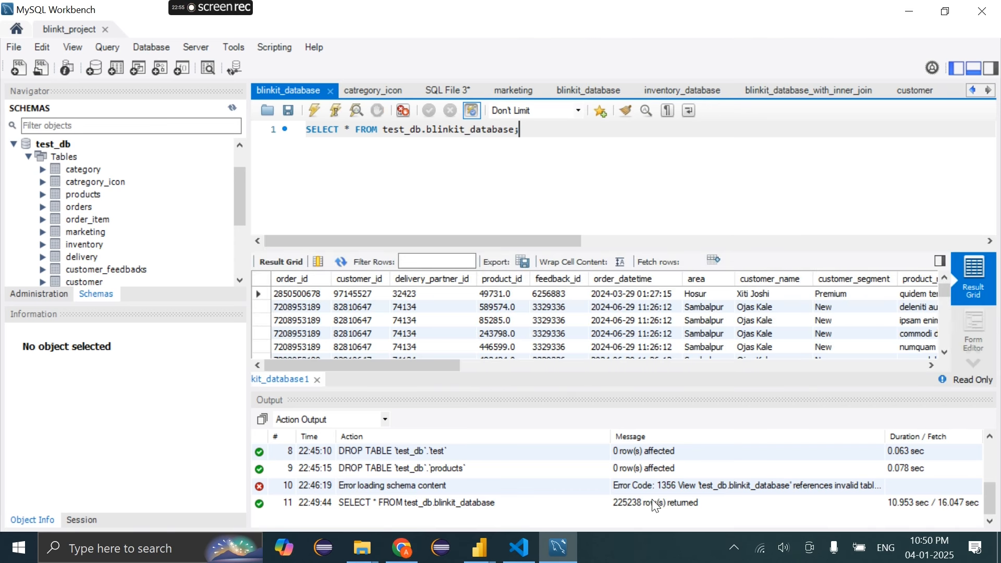
{"action": "mouse_move", "coordinate": [434, 368]}
{"action": "left_mouse_down"}
{"action": "mouse_move", "coordinate": [717, 369]}
{"action": "mouse_move", "coordinate": [435, 369]}
{"action": "left_mouse_up"}
{"action": "mouse_move", "coordinate": [483, 549]}
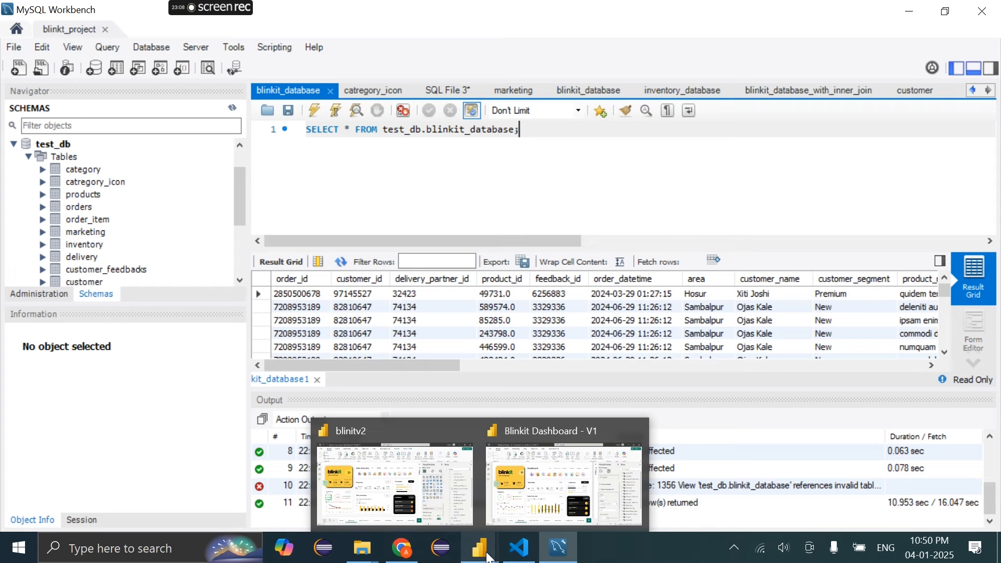
{"action": "left_click", "coordinate": [417, 484]}
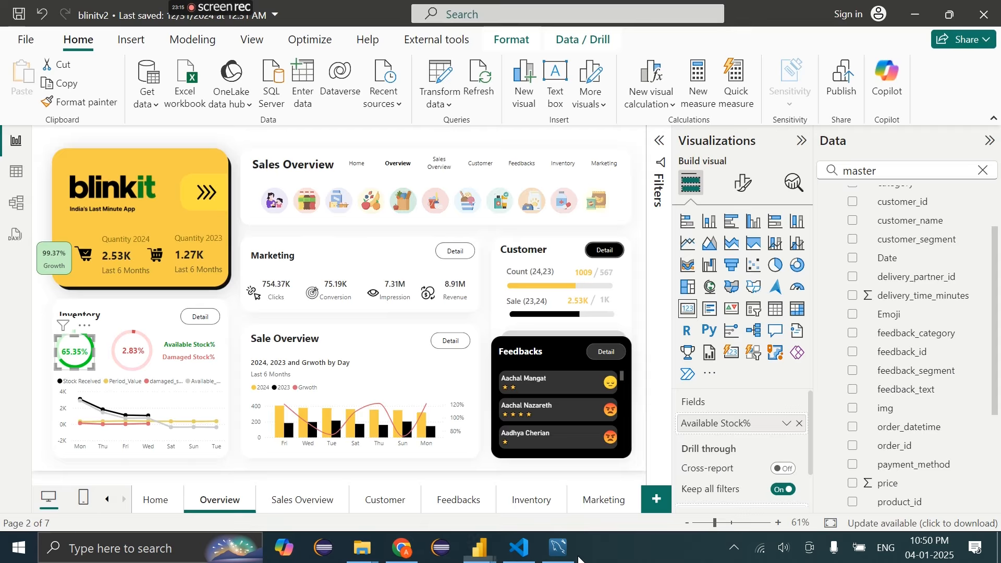
{"action": "left_click", "coordinate": [560, 549]}
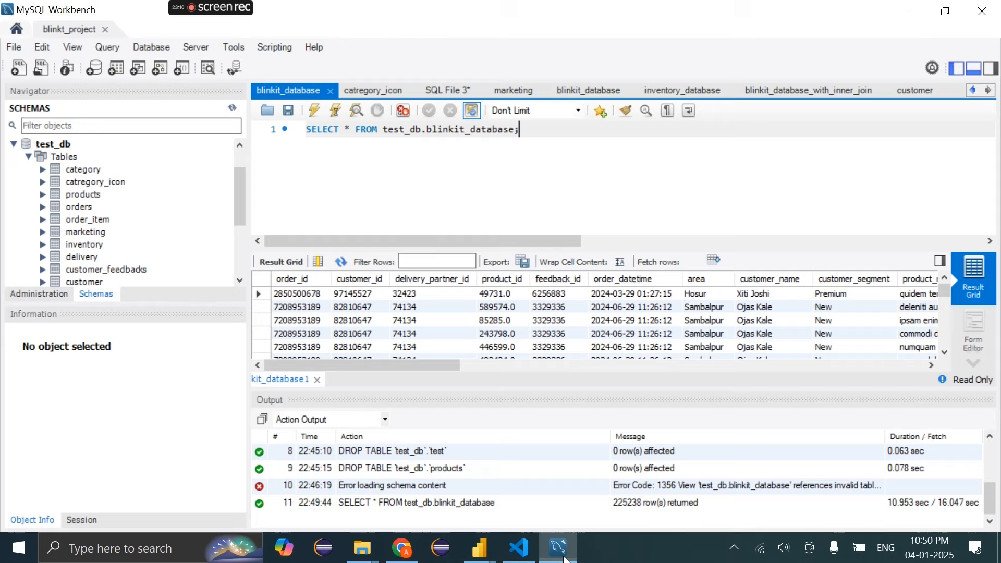
Change the query to SELECT distinct date and run it
{"action": "left_click", "coordinate": [353, 130]}
{"action": "key", "text": "BackSpace"}
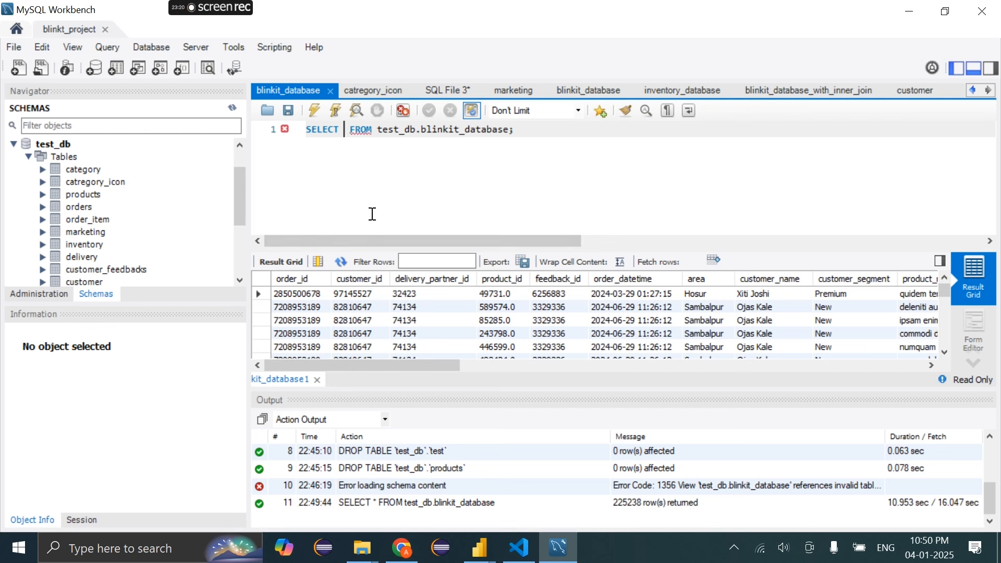
{"action": "type", "text": "distinct"}
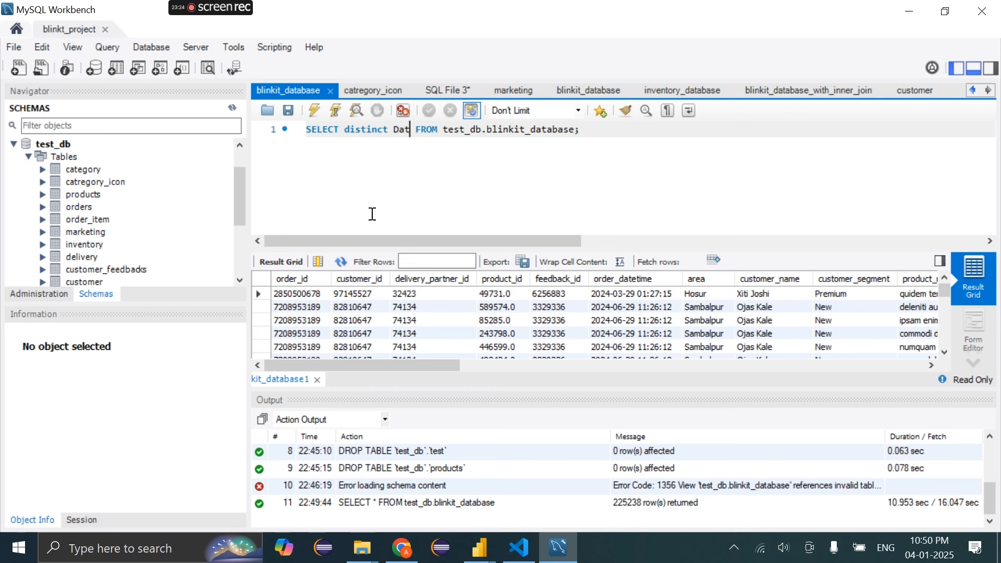
{"action": "type", "text": " date"}
{"action": "key", "text": "ctrl+Return"}
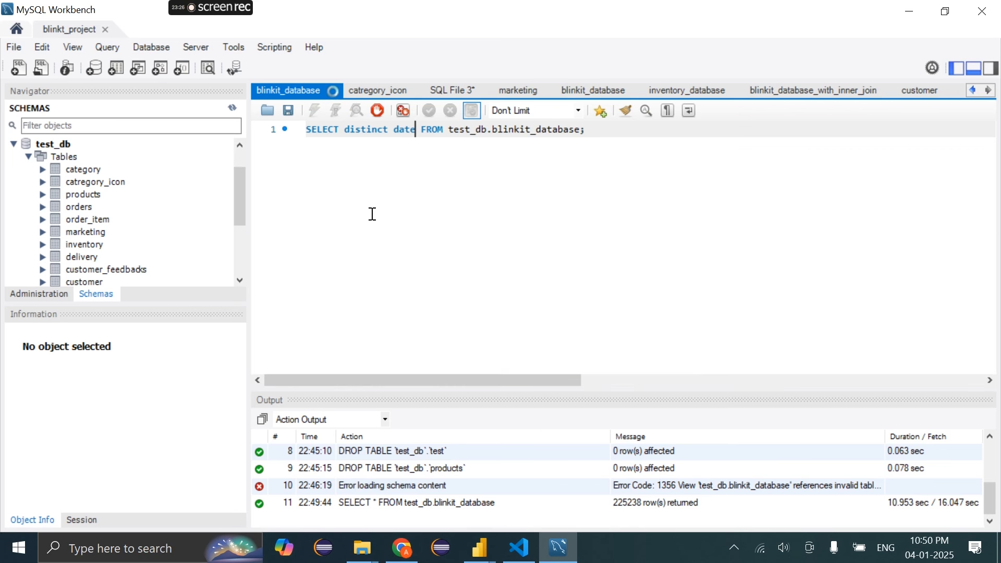
Scroll the 1095 distinct dates, then bring the blinitv2 Power BI report forward
{"action": "left_click", "coordinate": [481, 547]}
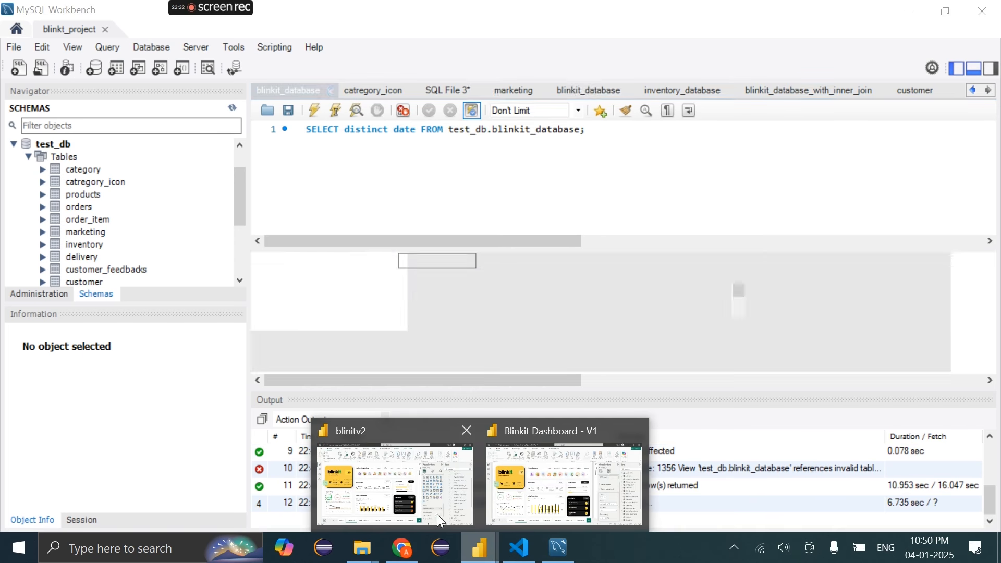
{"action": "left_click", "coordinate": [354, 348]}
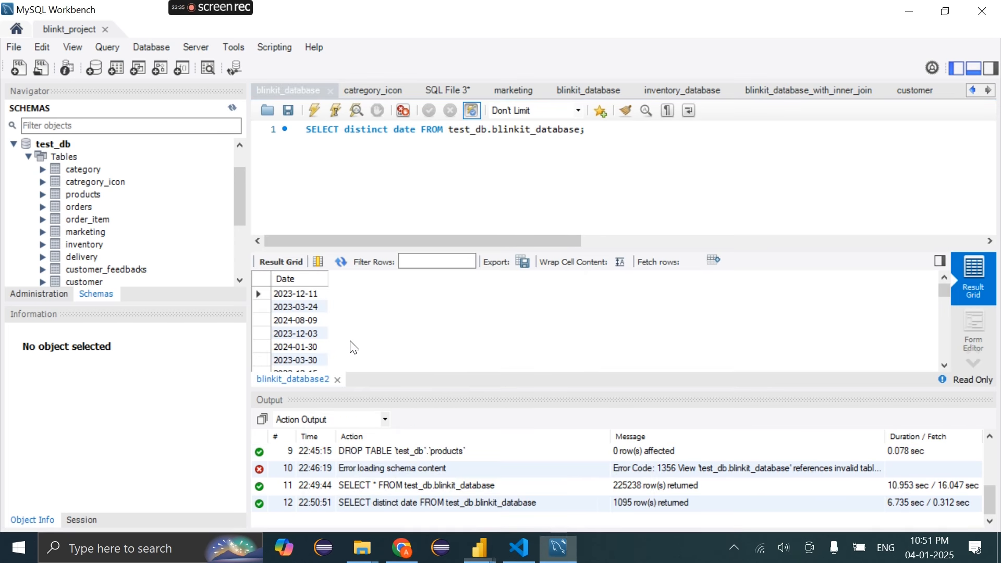
{"action": "scroll", "coordinate": [354, 348], "scroll_direction": "down", "scroll_amount": 3}
{"action": "left_click", "coordinate": [477, 549]}
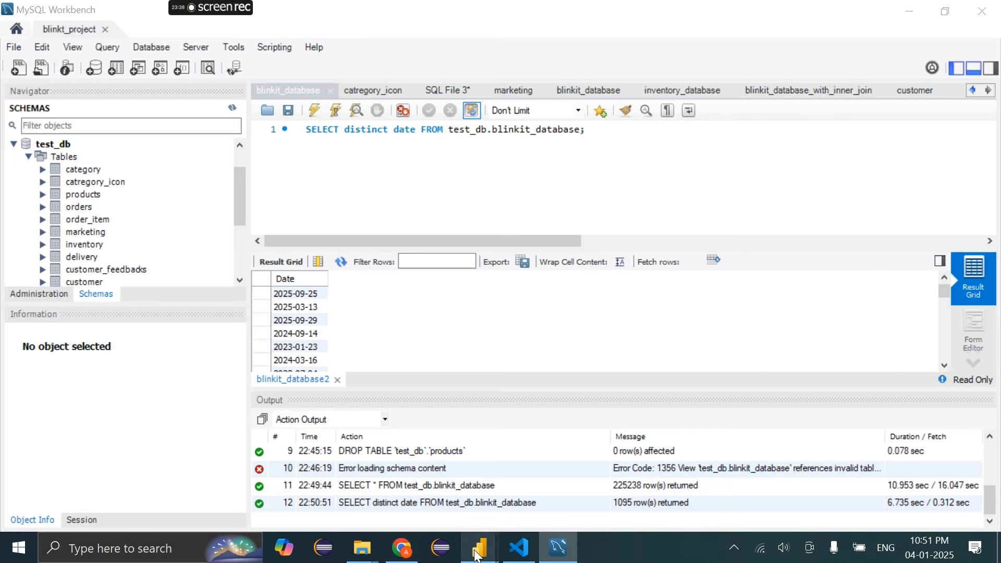
{"action": "left_click", "coordinate": [413, 477]}
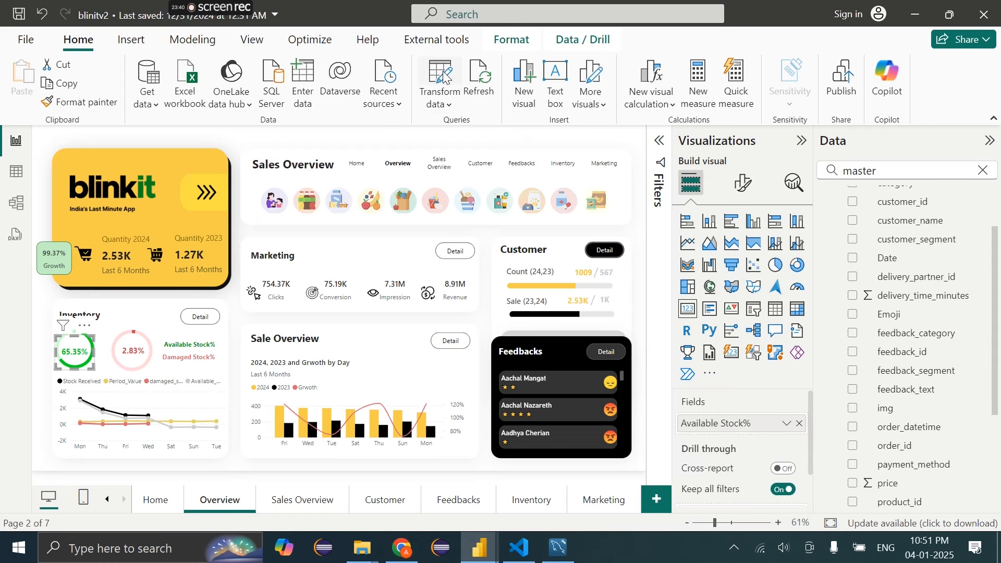
Open Power Query Editor via Transform data and refresh the MasterTable preview
{"action": "left_click", "coordinate": [443, 78]}
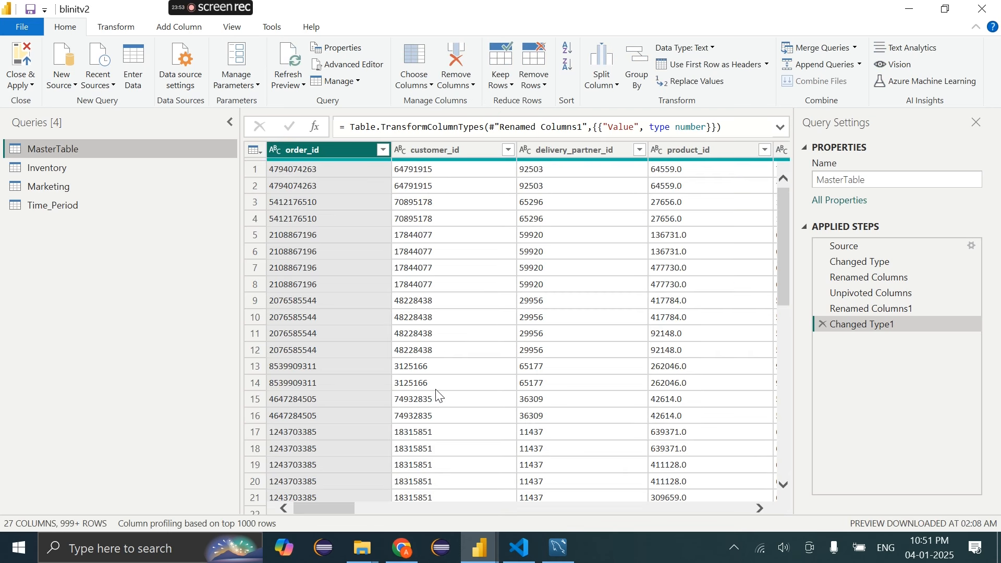
{"action": "left_click", "coordinate": [295, 57]}
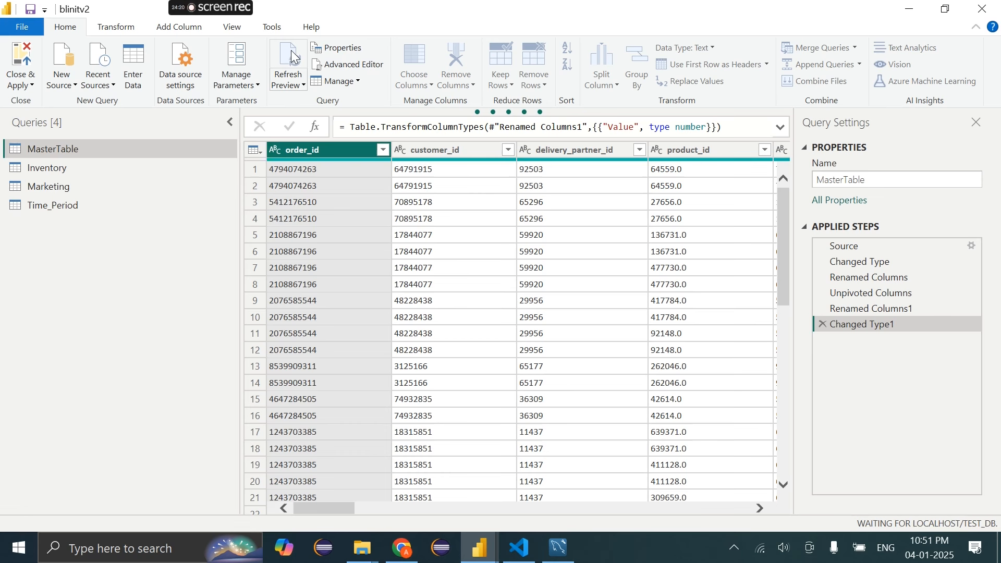
Go to the Sales Overview page and open its Filter Panel
{"action": "mouse_move", "coordinate": [480, 548]}
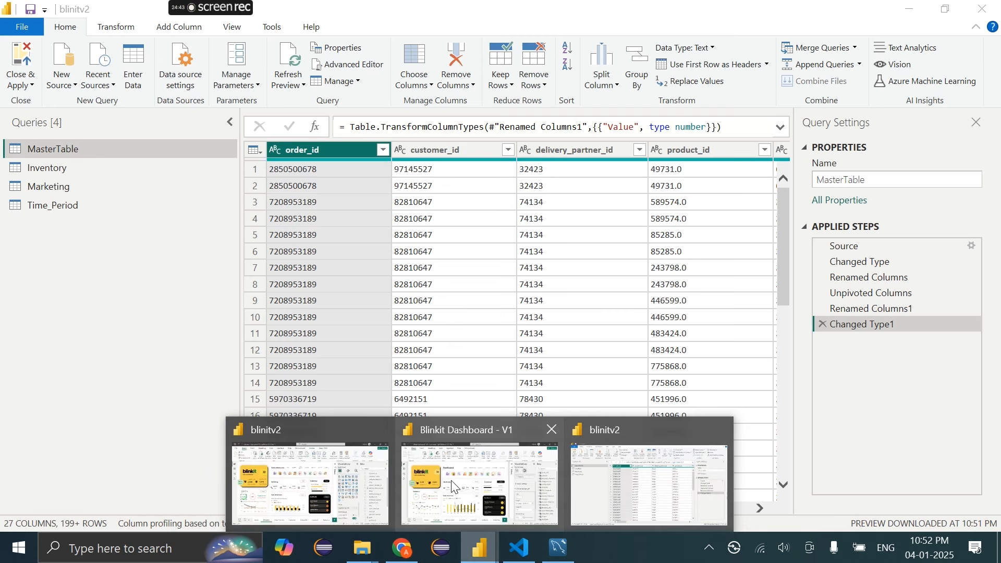
{"action": "left_click", "coordinate": [452, 486]}
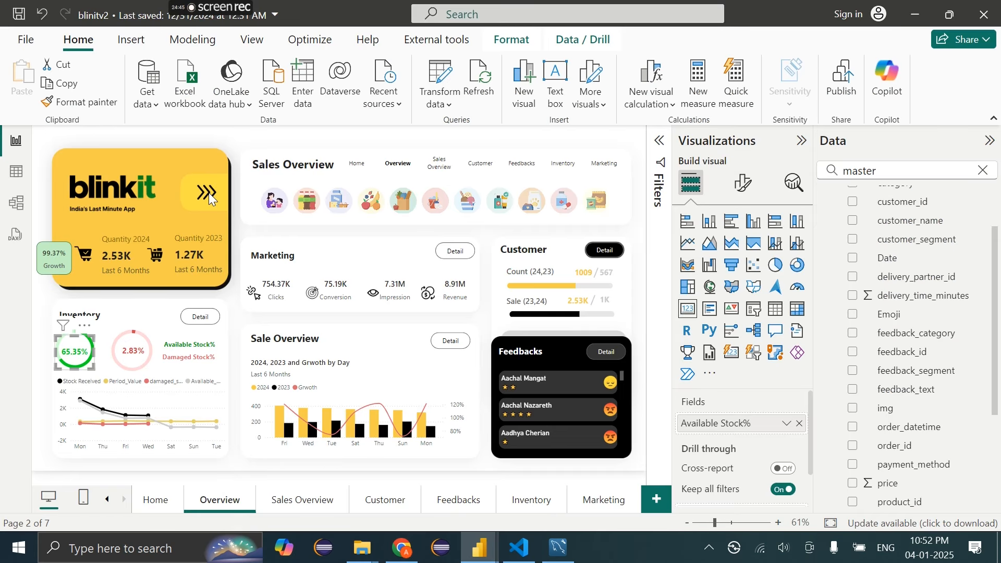
{"action": "left_click", "coordinate": [241, 156]}
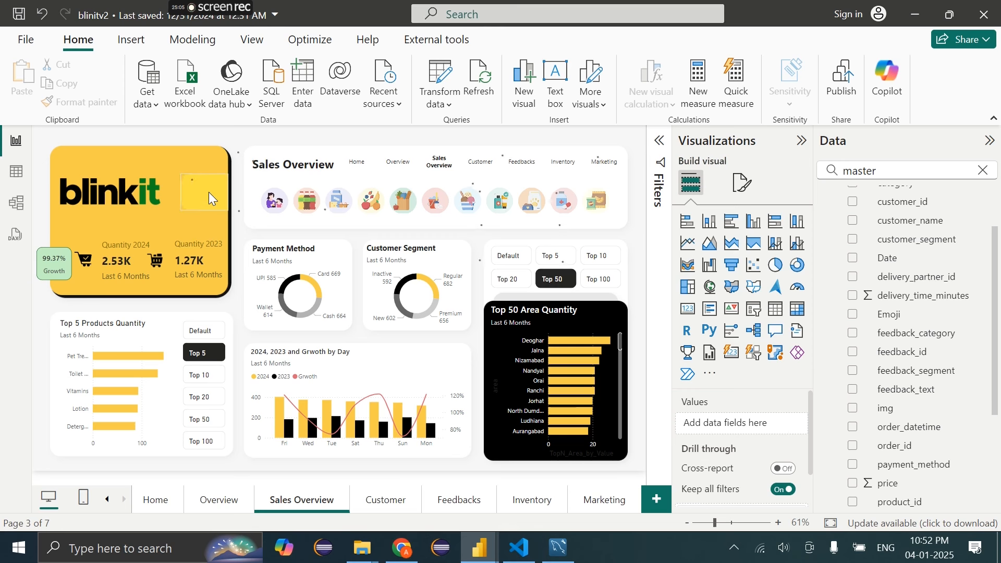
{"action": "left_click", "coordinate": [209, 193], "text": "ctrl"}
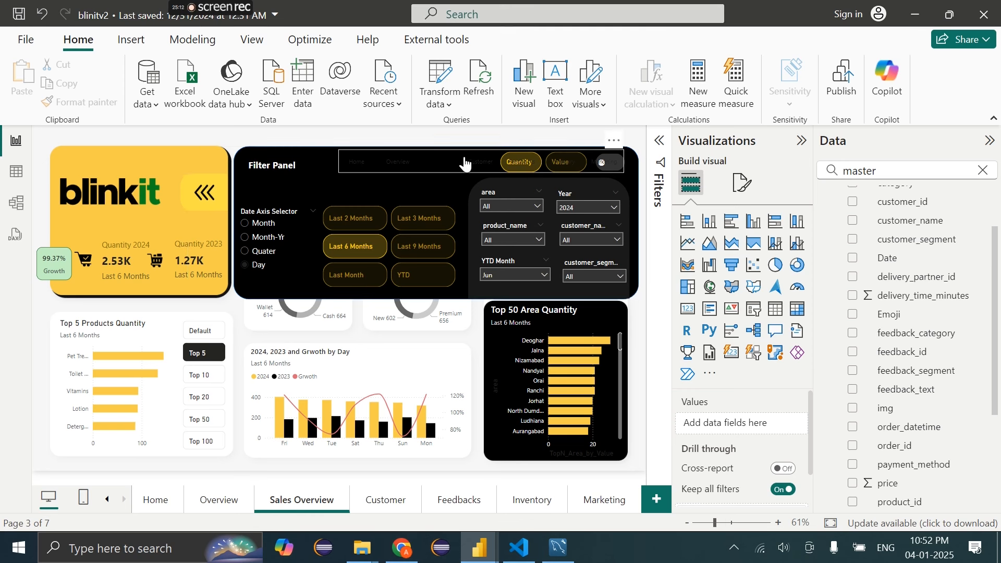
Send the page navigator backward behind the Filter Panel and switch the panel toggle on
{"action": "left_click", "coordinate": [472, 170]}
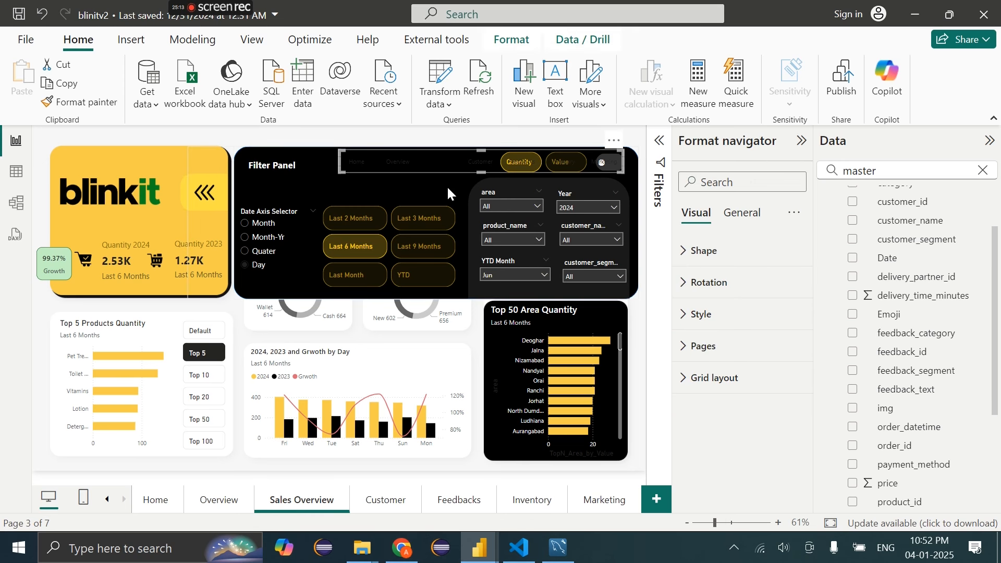
{"action": "left_click", "coordinate": [504, 41]}
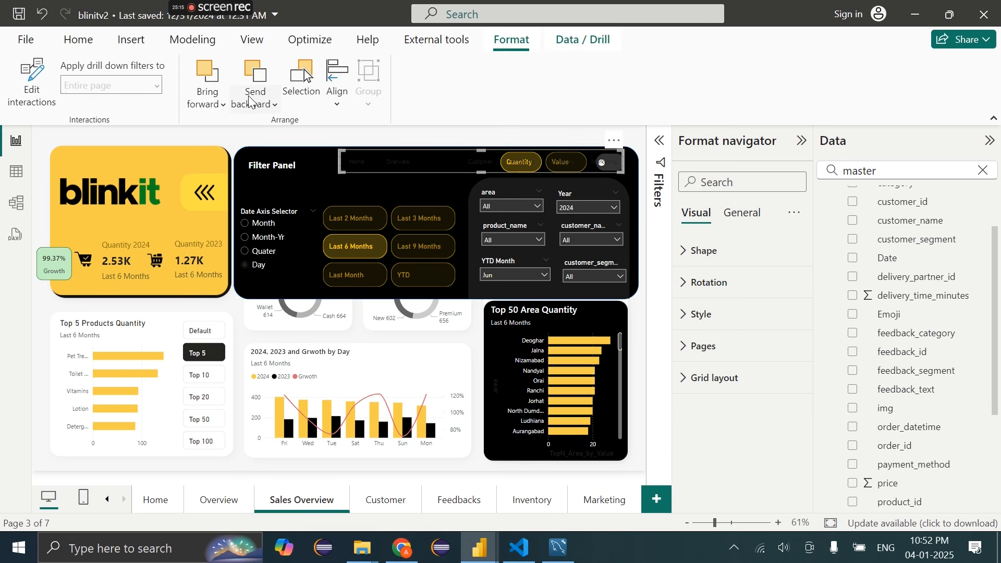
{"action": "left_click", "coordinate": [257, 99]}
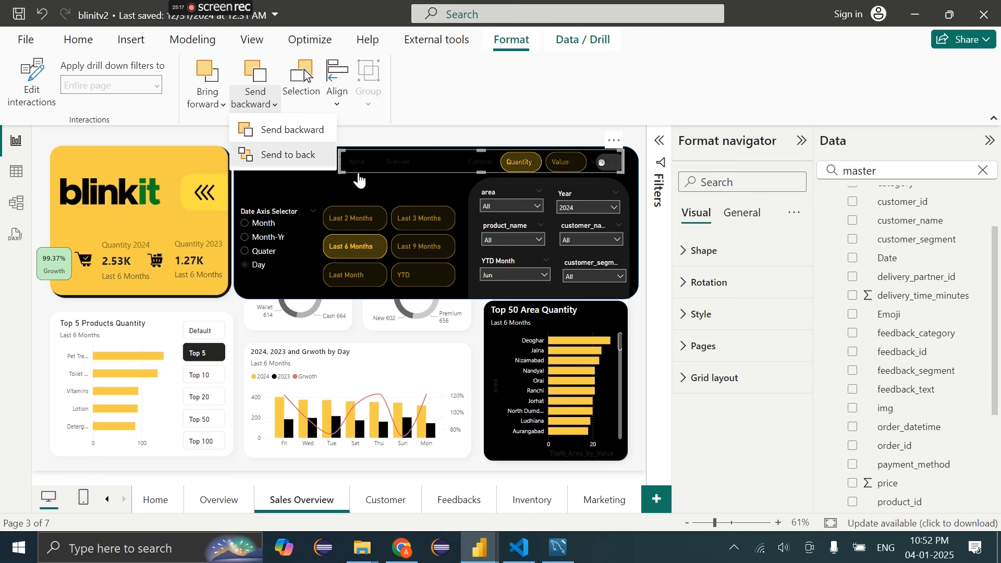
{"action": "key", "text": "Escape"}
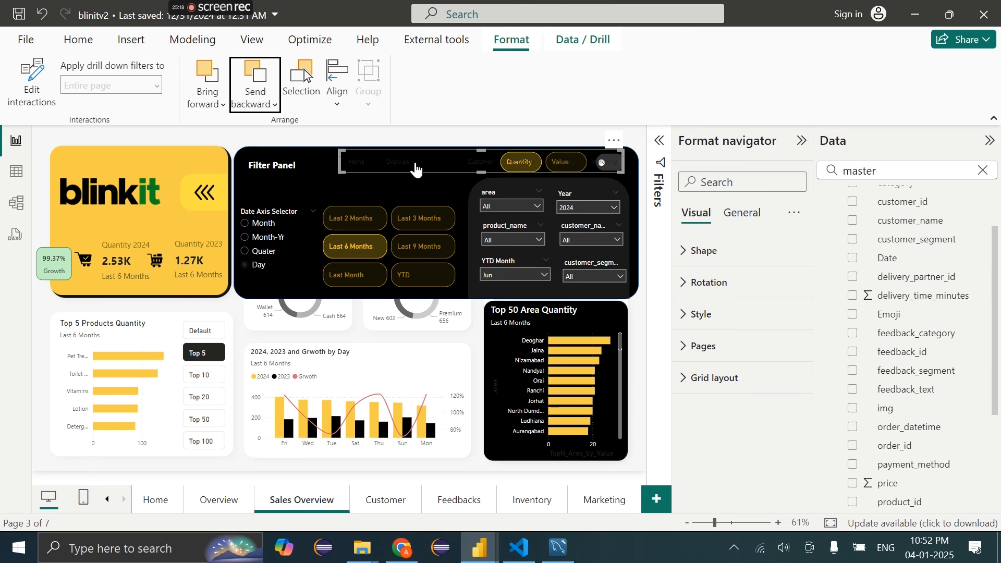
{"action": "left_click", "coordinate": [428, 129]}
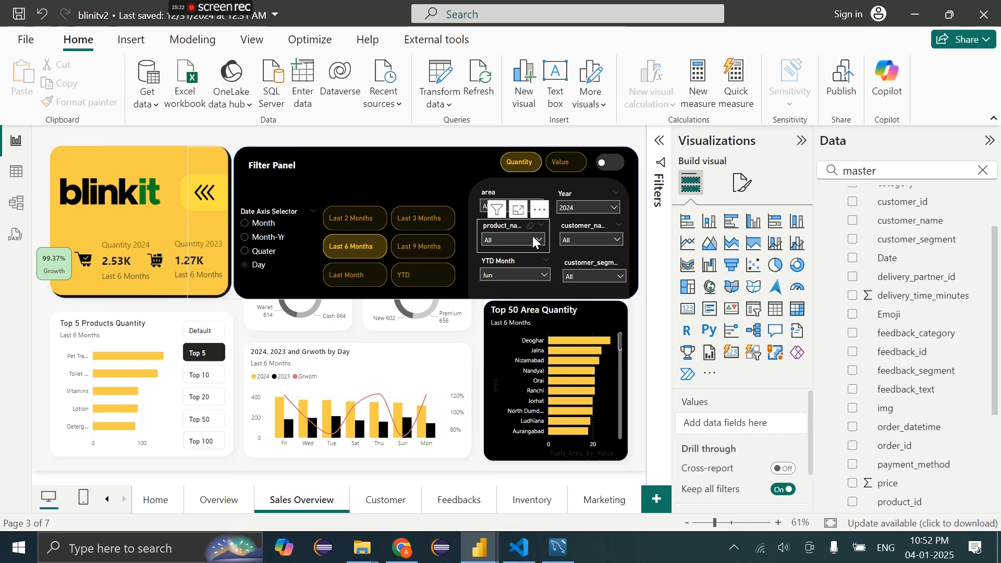
{"action": "left_click", "coordinate": [614, 172]}
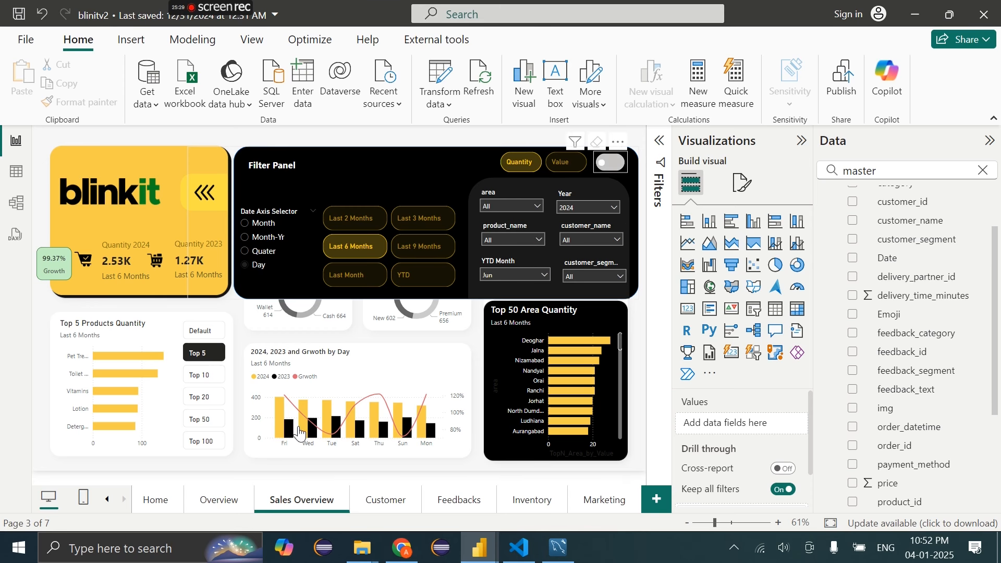
{"action": "left_click", "coordinate": [612, 162]}
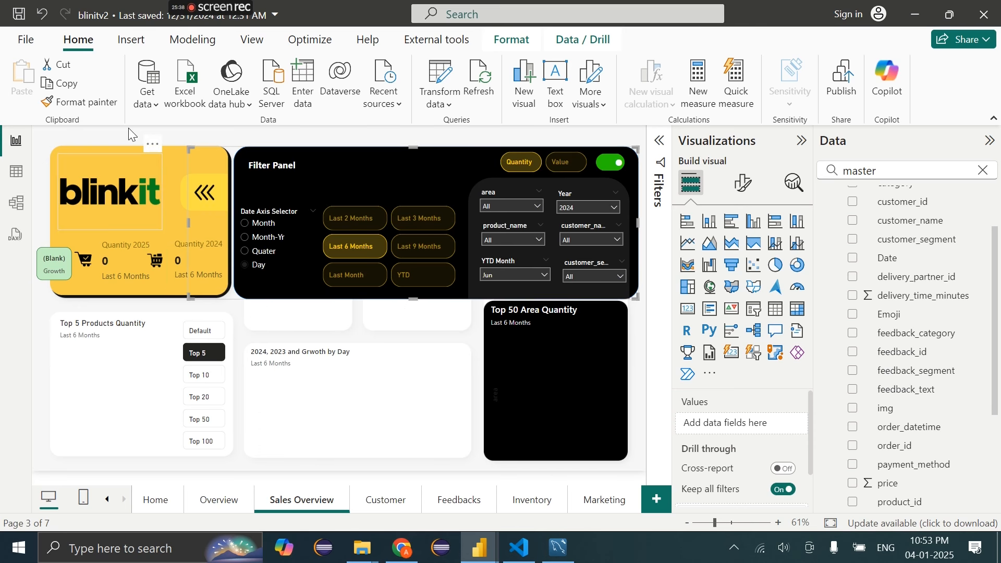
Refresh the Inventory and Marketing query previews, then Close & Apply
{"action": "left_click", "coordinate": [107, 127]}
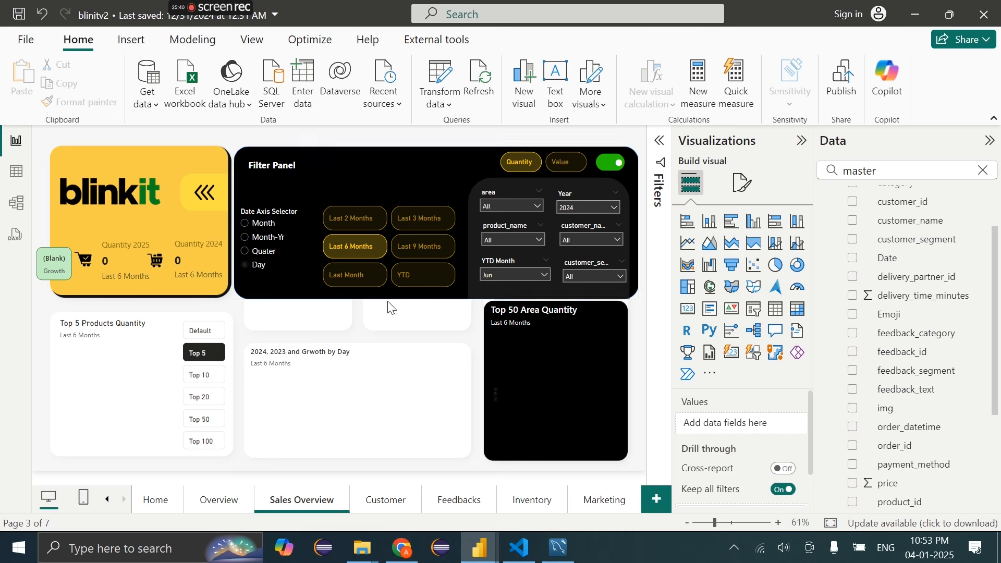
{"action": "mouse_move", "coordinate": [558, 550]}
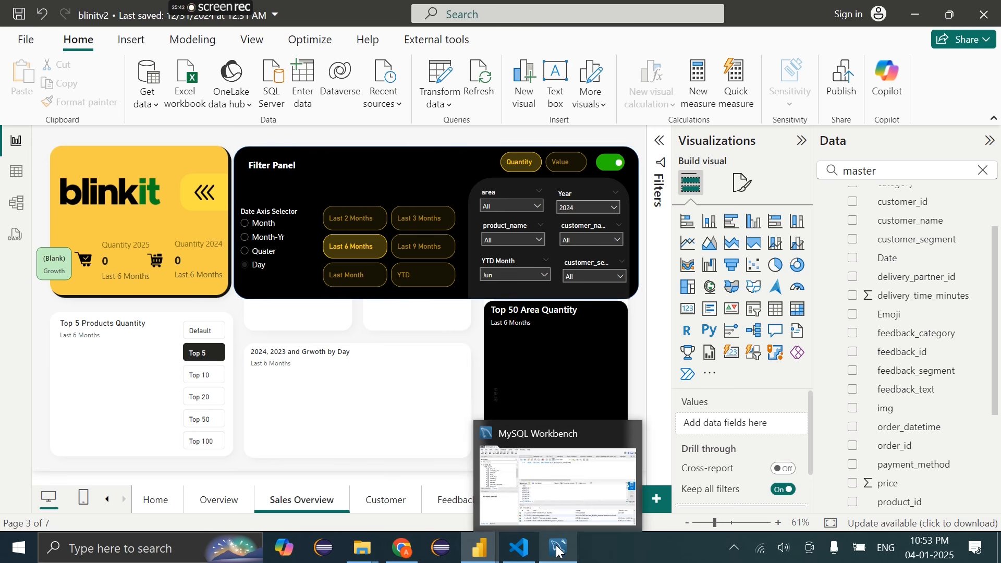
{"action": "mouse_move", "coordinate": [478, 549]}
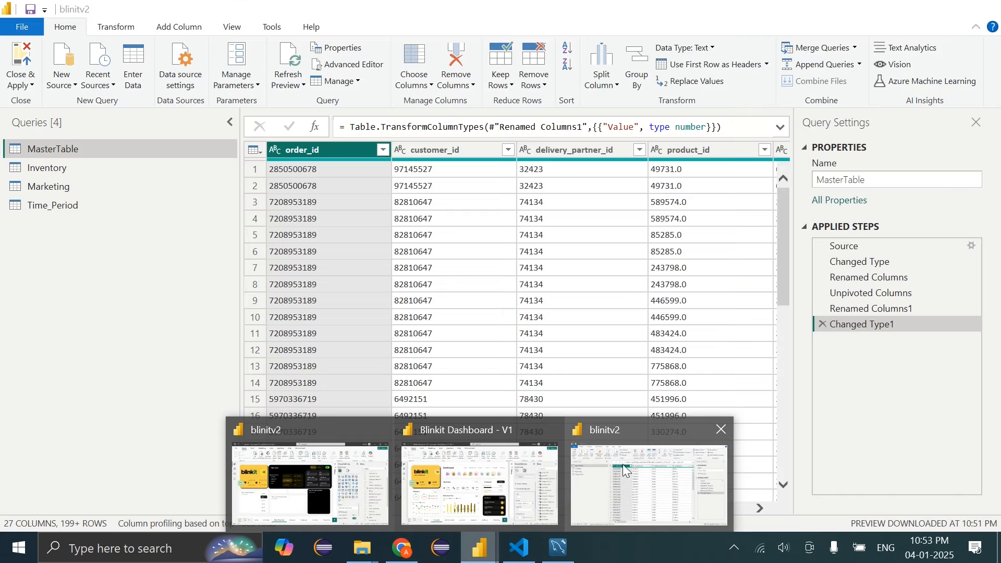
{"action": "left_click", "coordinate": [623, 464]}
{"action": "left_click", "coordinate": [65, 169]}
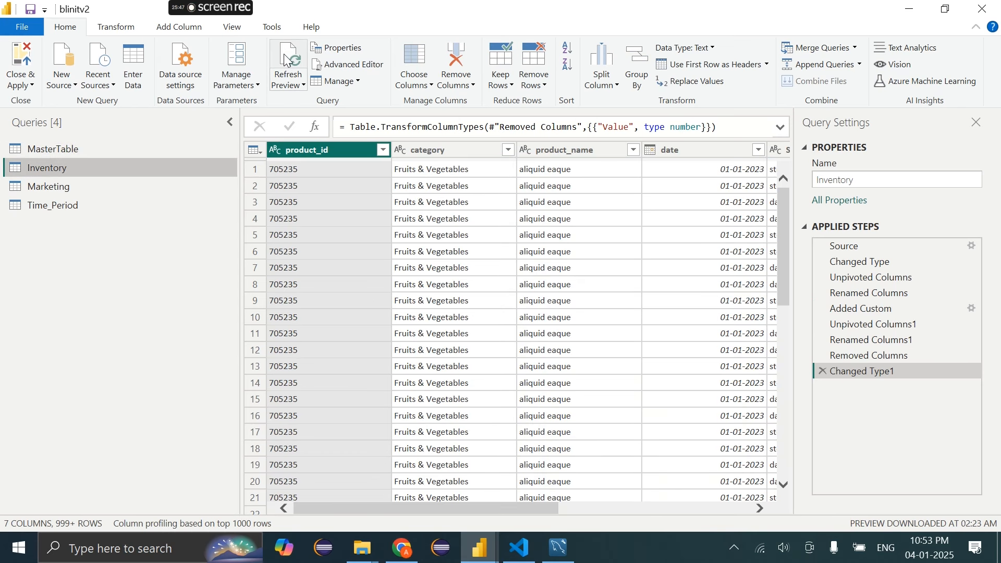
{"action": "left_click", "coordinate": [288, 60]}
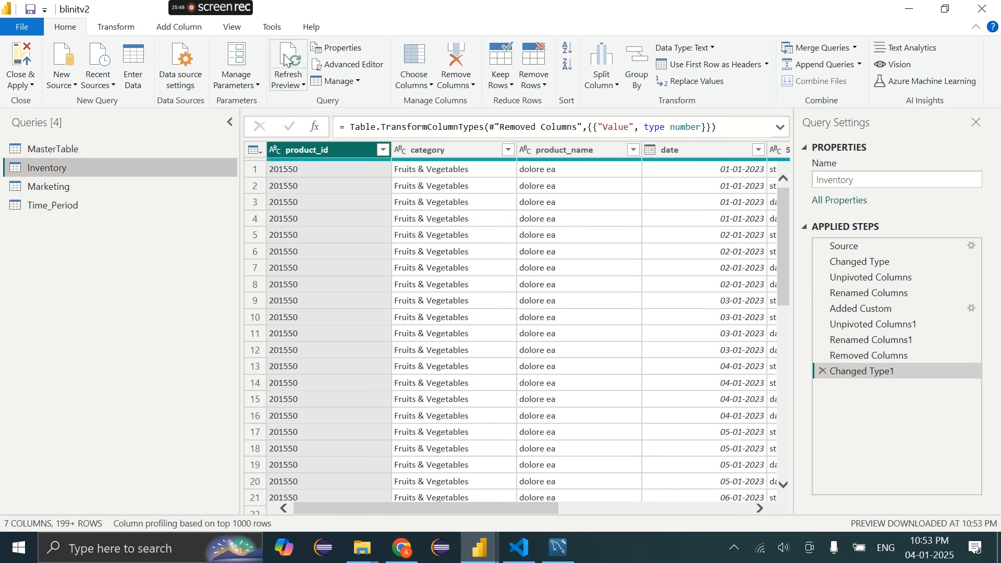
{"action": "left_click", "coordinate": [41, 188]}
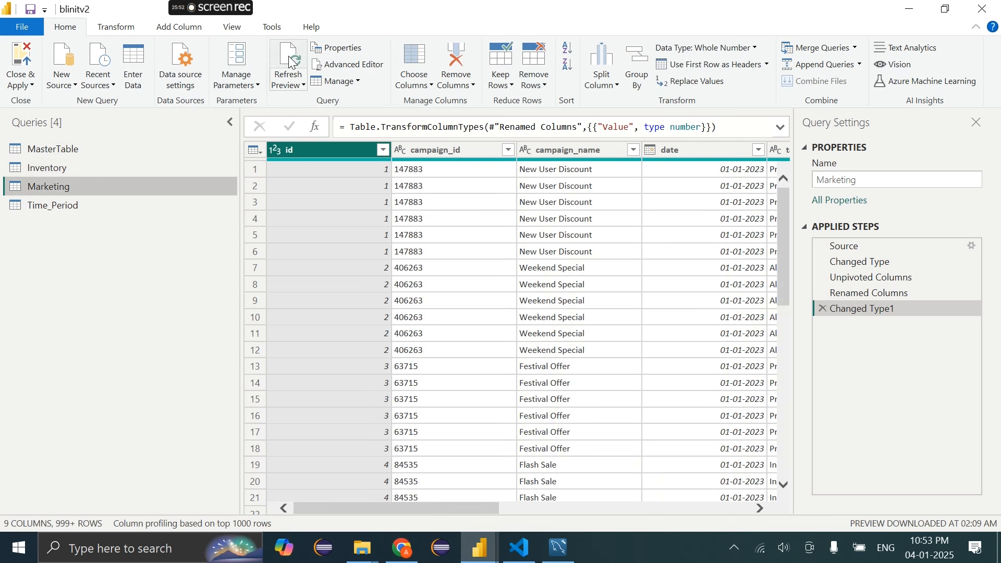
{"action": "left_click", "coordinate": [291, 62]}
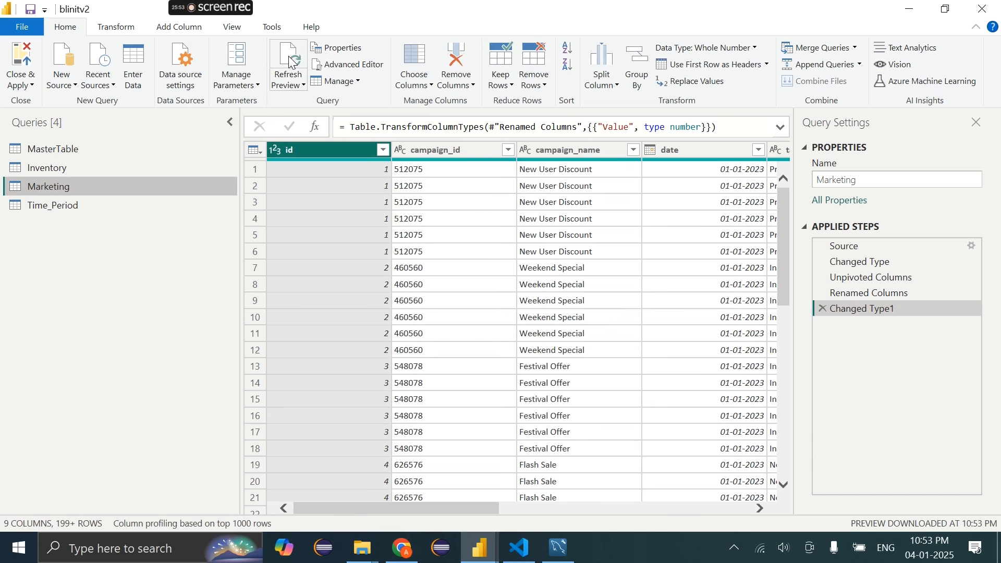
{"action": "left_click", "coordinate": [30, 87]}
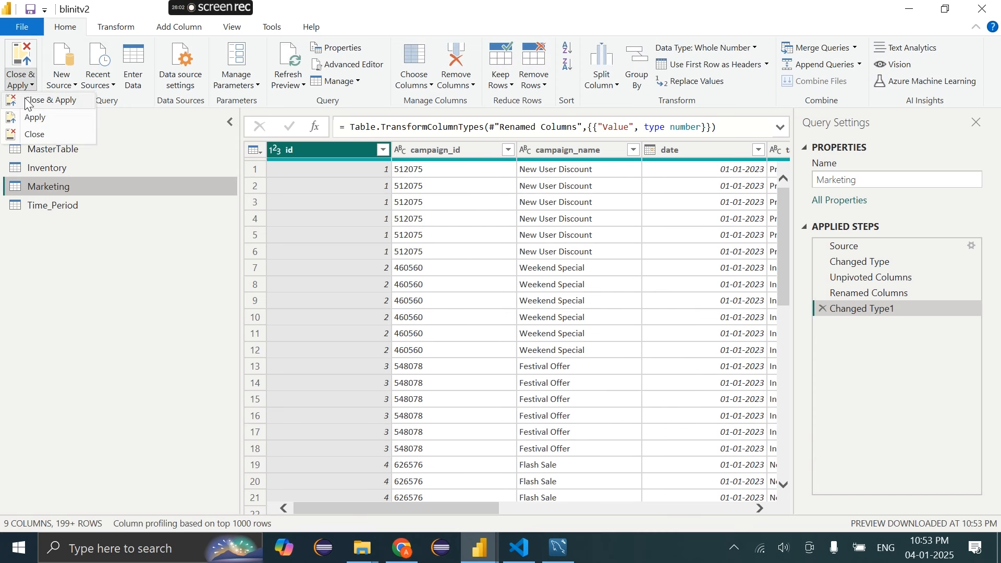
{"action": "left_click", "coordinate": [31, 100]}
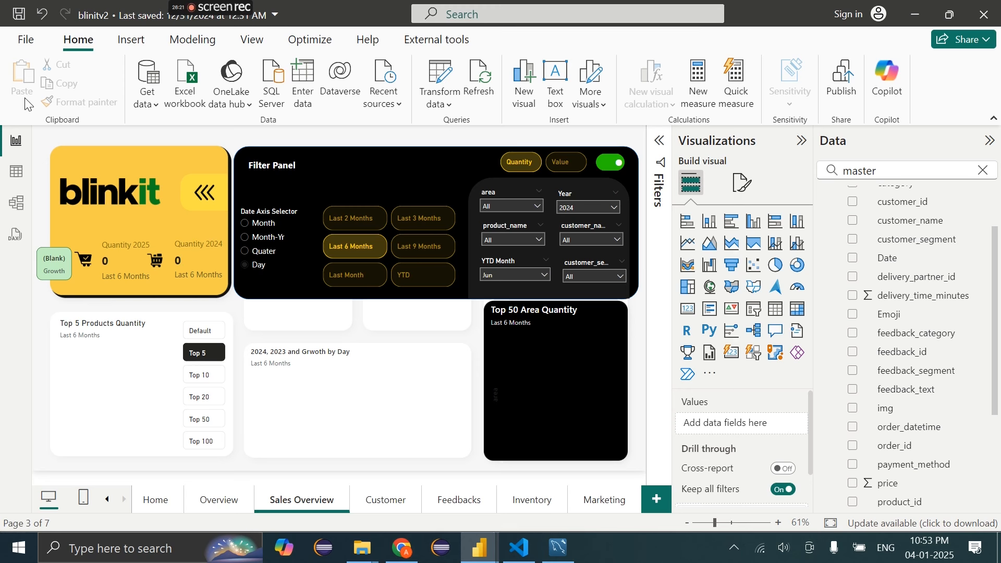
Refresh the MasterTable data from its Data pane context menu
{"action": "scroll", "coordinate": [887, 334], "scroll_direction": "up", "scroll_amount": 2}
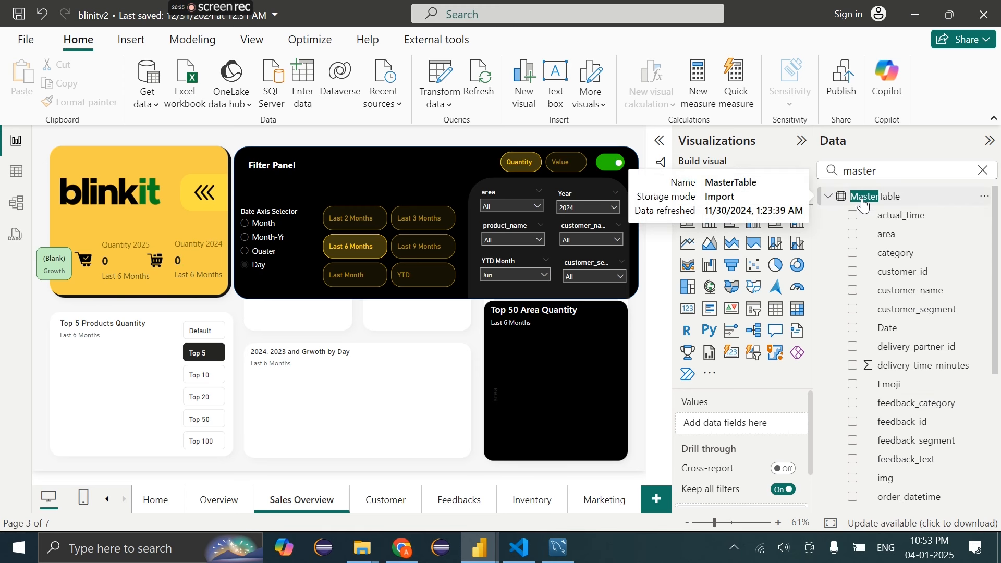
{"action": "right_click", "coordinate": [836, 197]}
{"action": "left_click", "coordinate": [770, 287]}
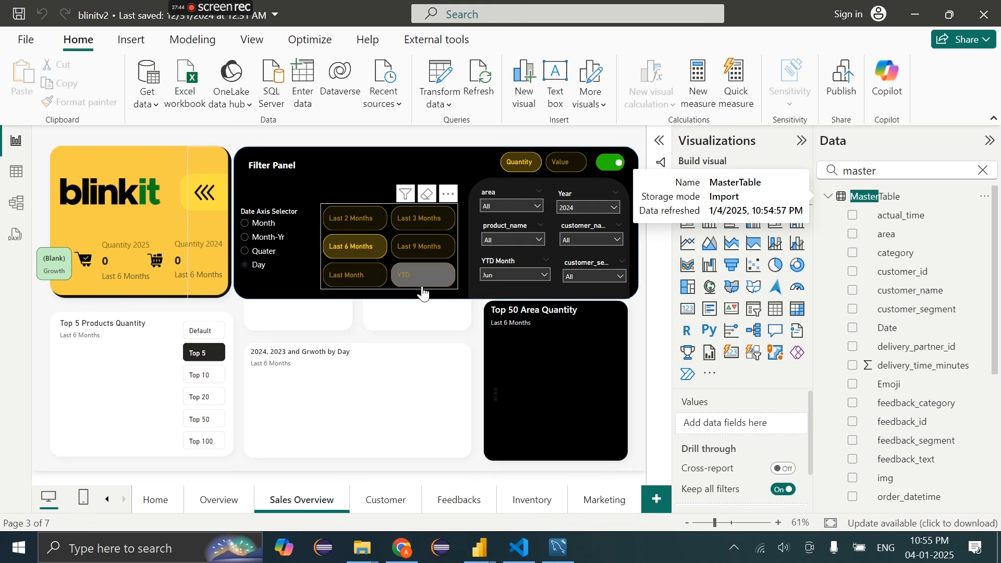
Switch the Filter Panel toggle off and check the Year filter's list
{"action": "left_click", "coordinate": [610, 166]}
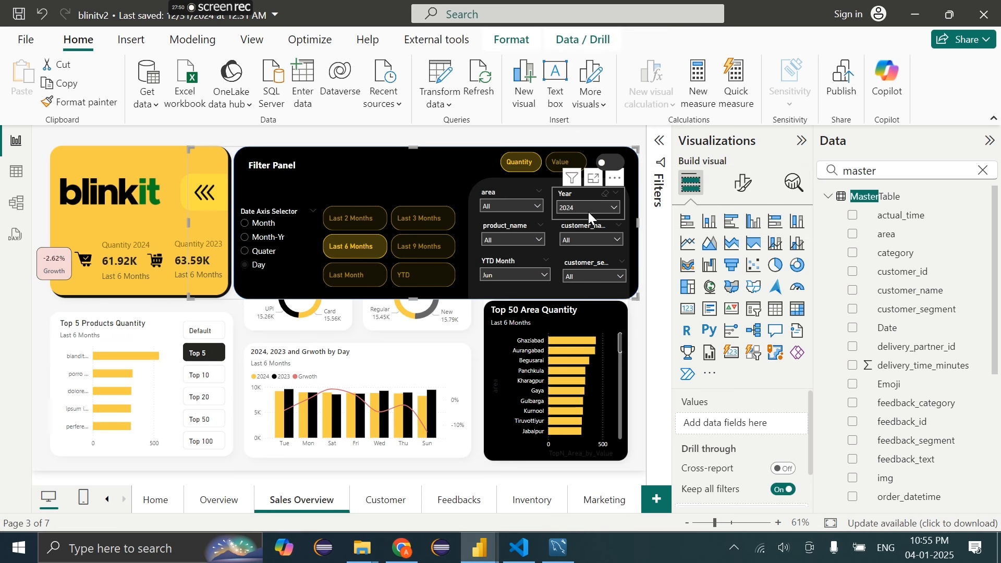
{"action": "left_click", "coordinate": [588, 210]}
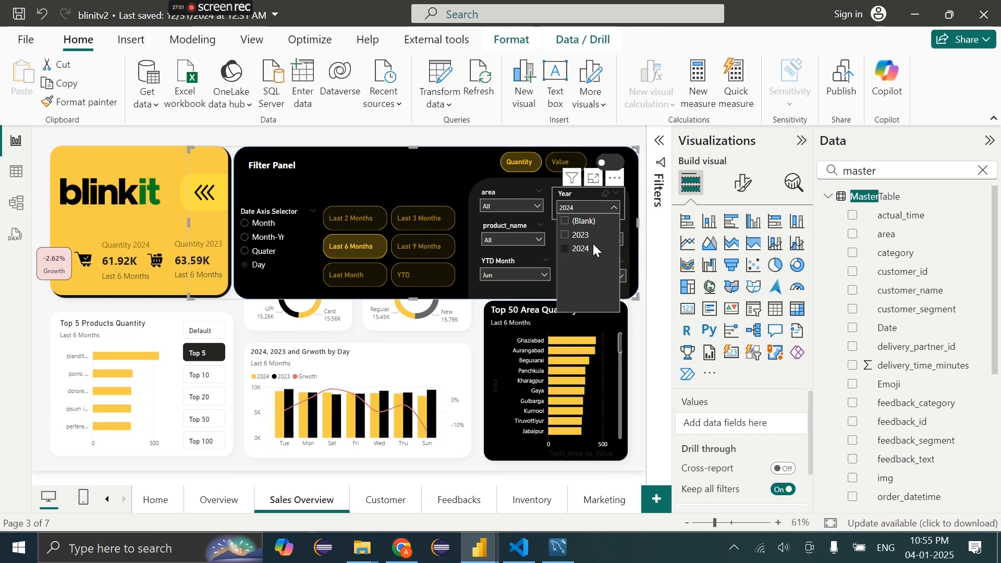
{"action": "left_click", "coordinate": [570, 194]}
{"action": "left_click", "coordinate": [573, 197]}
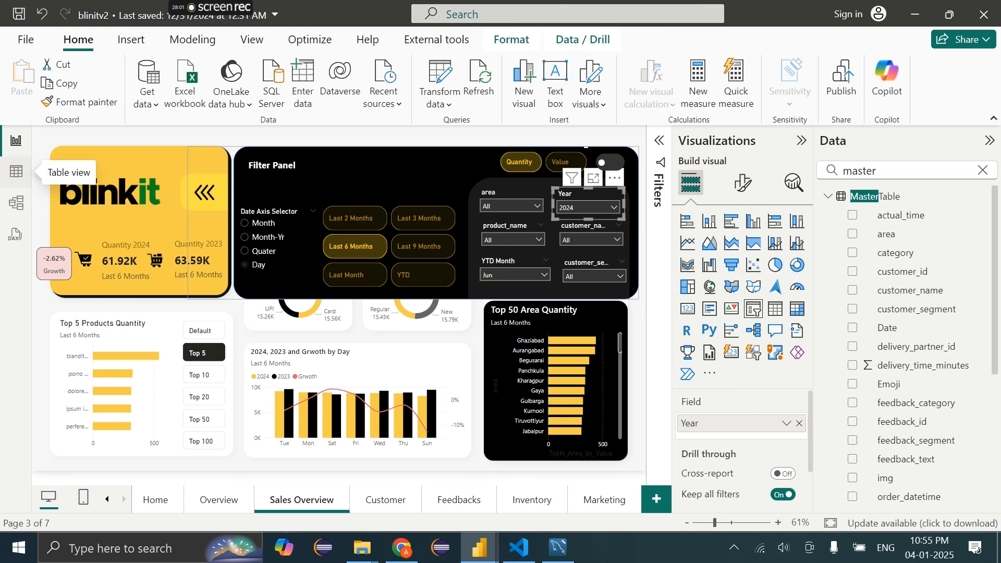
Change the Curr_Year measure's default year from 2024 to 2025
{"action": "left_click", "coordinate": [982, 171]}
{"action": "type", "text": "curr"}
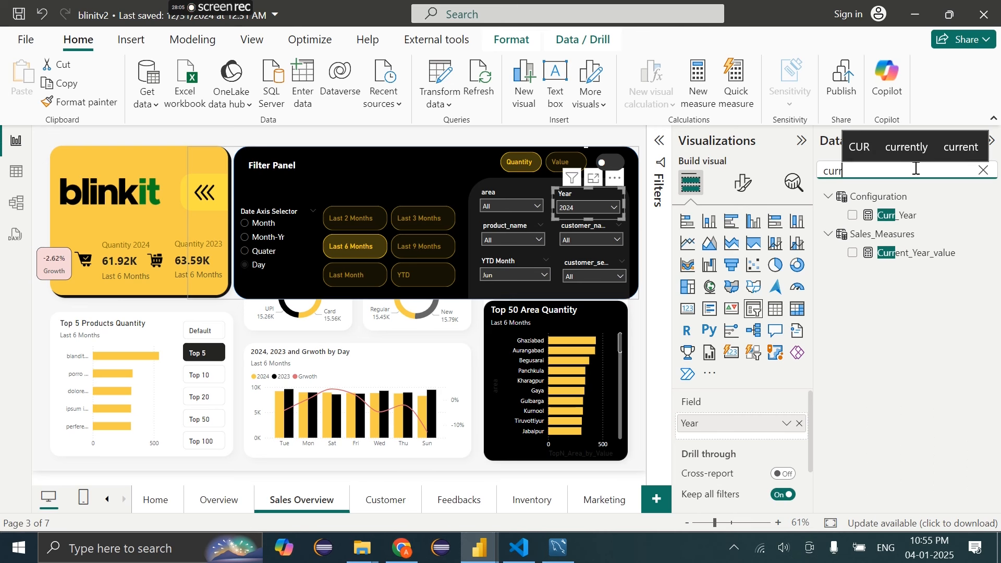
{"action": "left_click", "coordinate": [895, 216]}
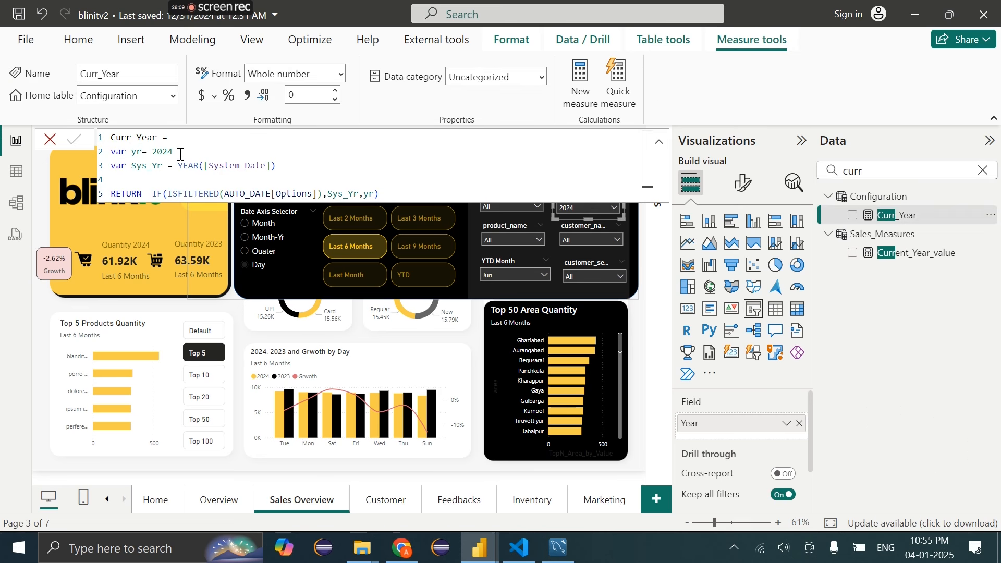
{"action": "double_click", "coordinate": [179, 154]}
{"action": "type", "text": "2025"}
{"action": "left_click", "coordinate": [73, 139]}
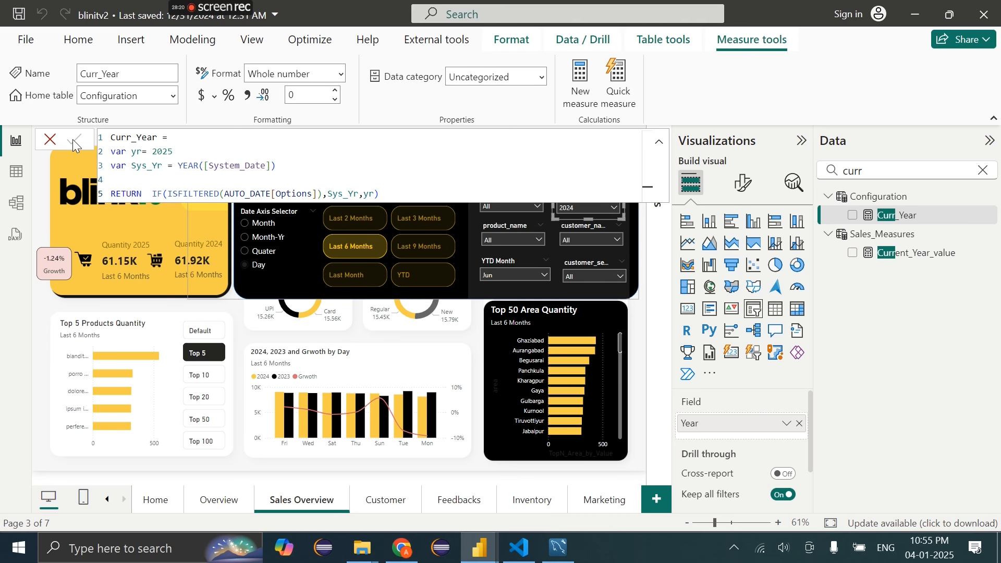
Test the Year filter by selecting 2025, then 2024
{"action": "left_click", "coordinate": [50, 140]}
{"action": "left_click", "coordinate": [590, 201]}
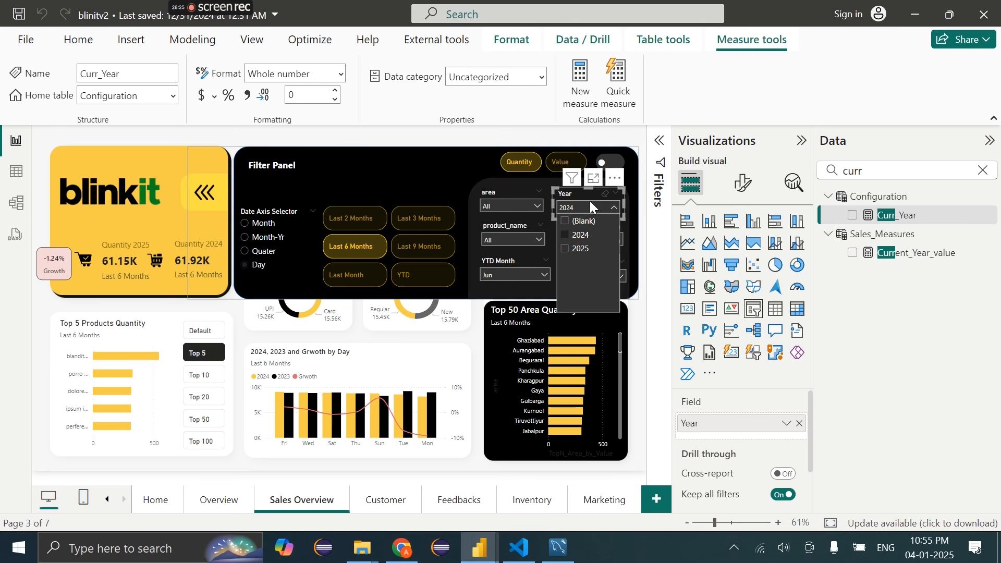
{"action": "left_click", "coordinate": [578, 250]}
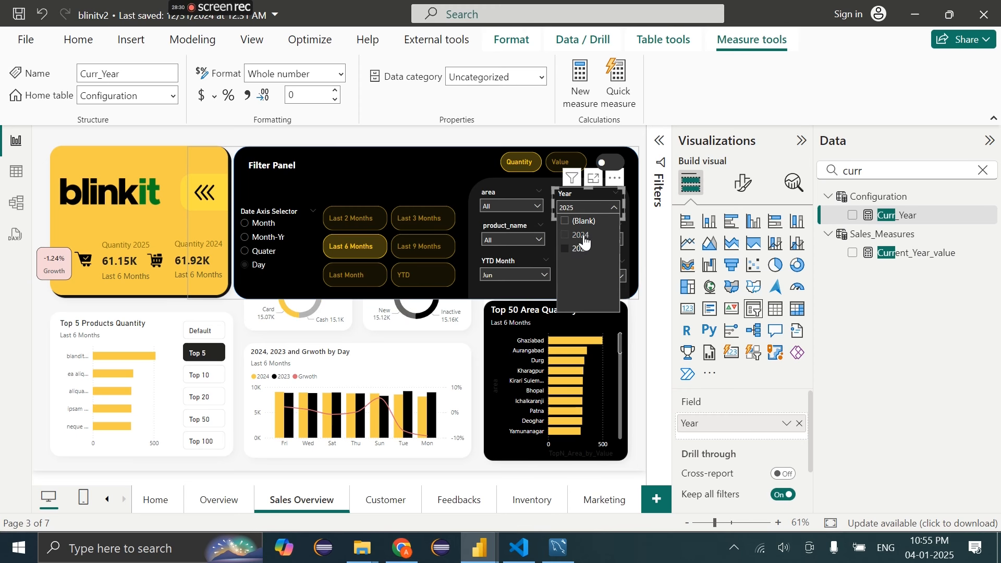
{"action": "left_click", "coordinate": [583, 237]}
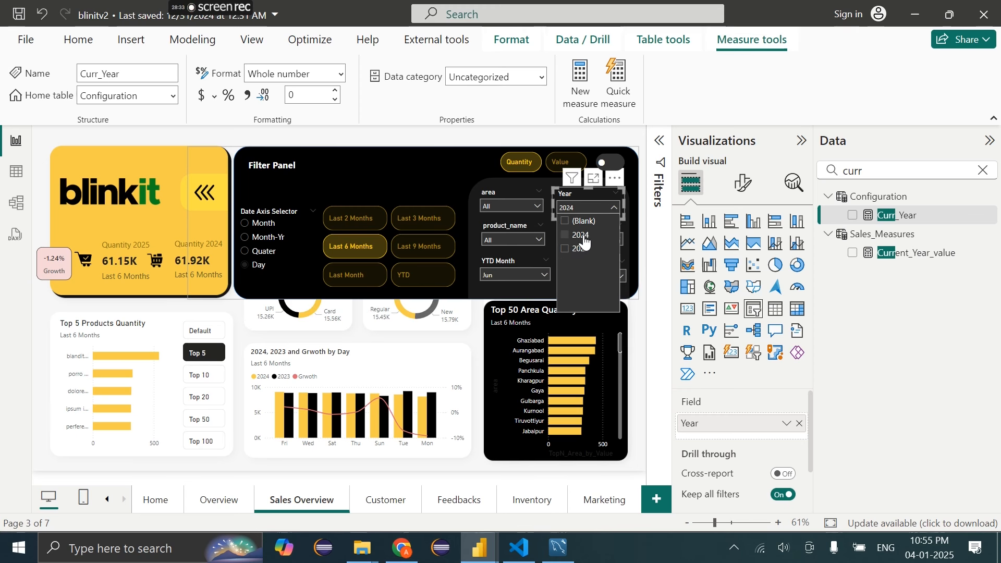
{"action": "left_click", "coordinate": [596, 205]}
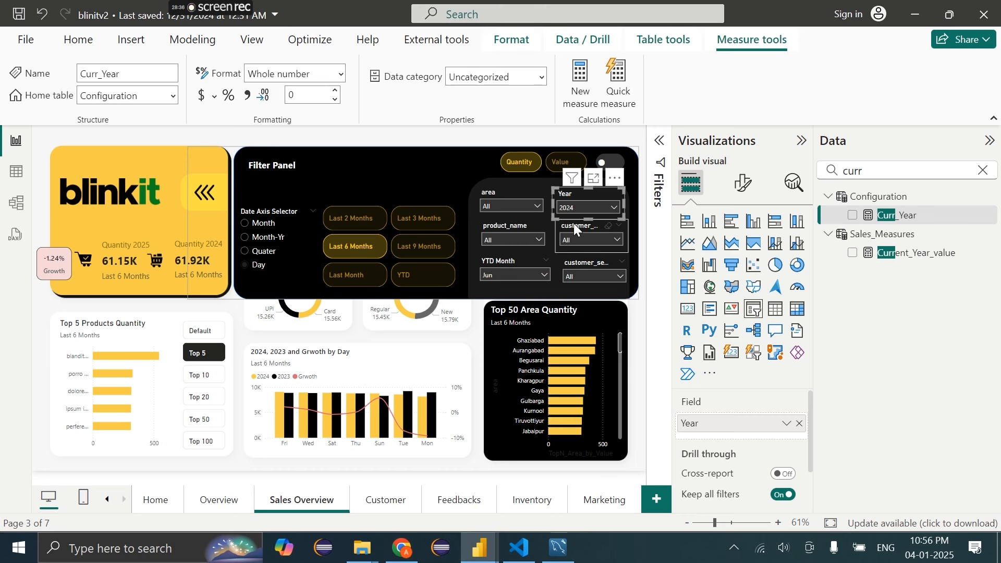
Inspect the Prev_Year reference in the Calendar table formula in Table view
{"action": "left_click", "coordinate": [17, 172]}
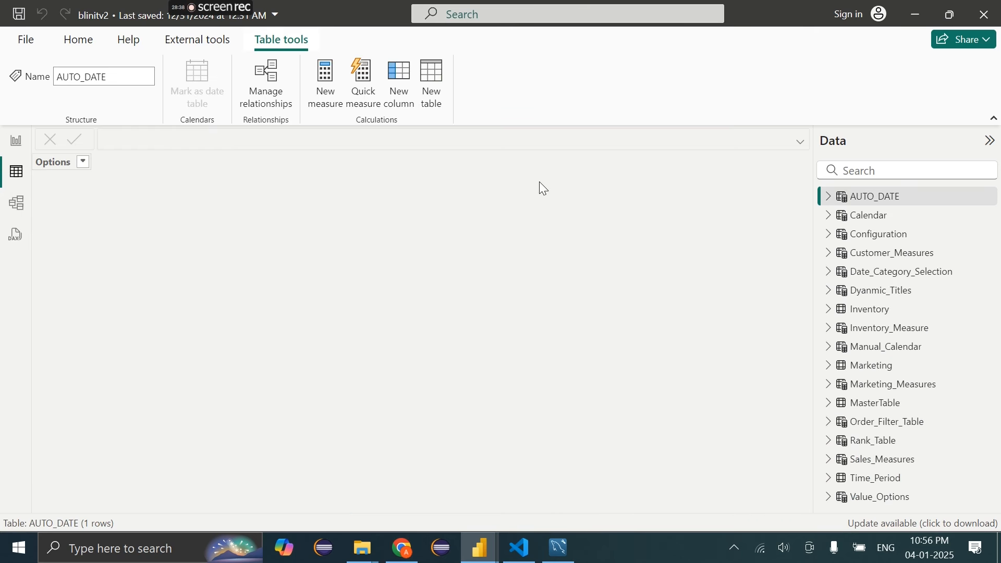
{"action": "left_click", "coordinate": [855, 215]}
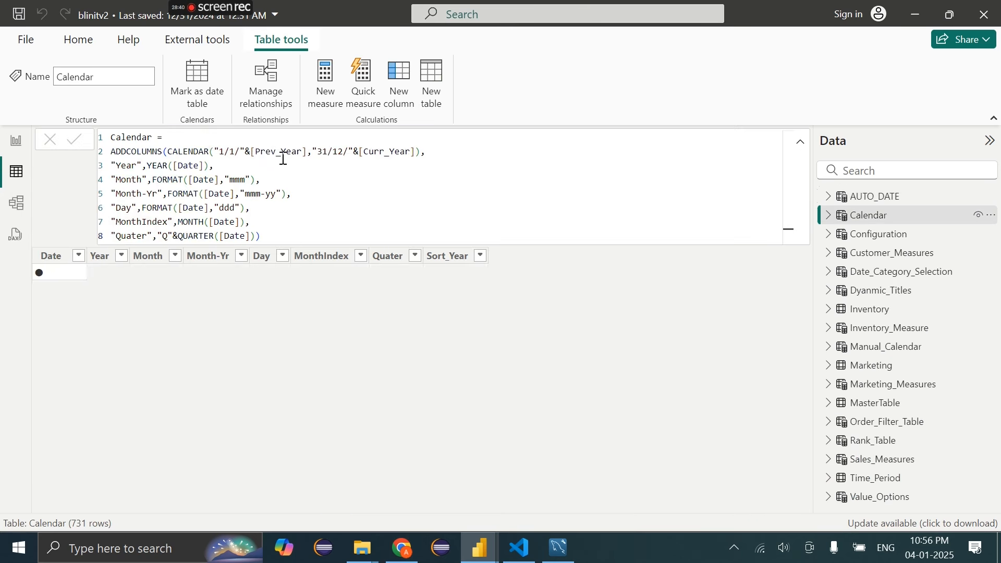
{"action": "left_click", "coordinate": [255, 154]}
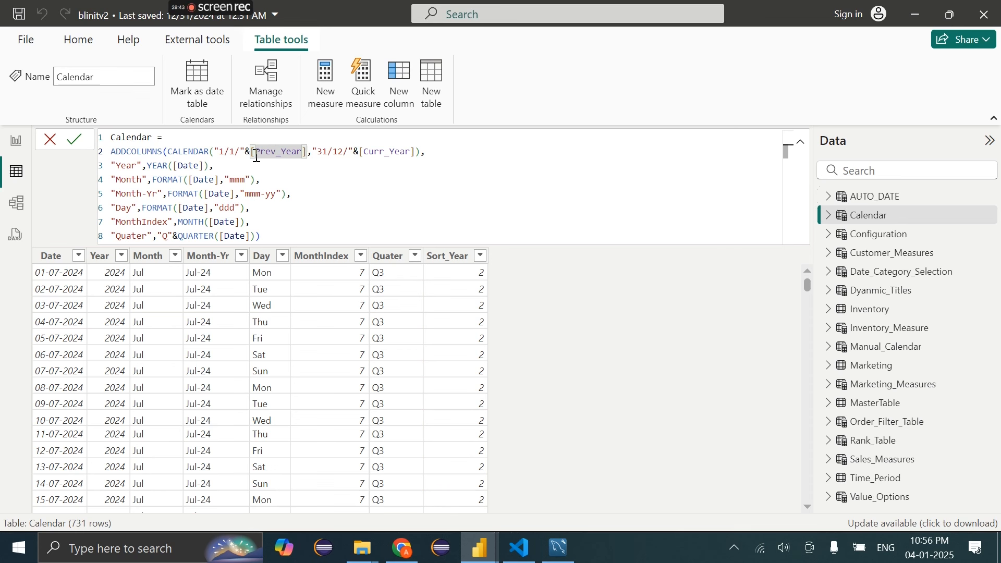
{"action": "left_click_drag", "start_coordinate": [256, 156], "coordinate": [288, 157]}
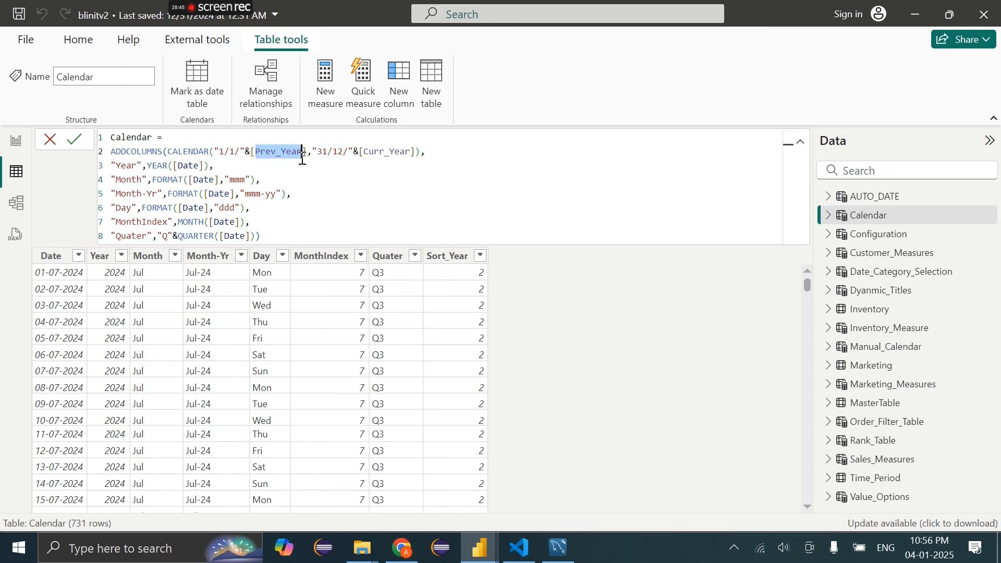
{"action": "left_click", "coordinate": [303, 154]}
{"action": "left_click_drag", "start_coordinate": [307, 157], "coordinate": [255, 157]}
Back on the report, set the Year filter to multiple years including 2025 and 2024
{"action": "left_click", "coordinate": [9, 148]}
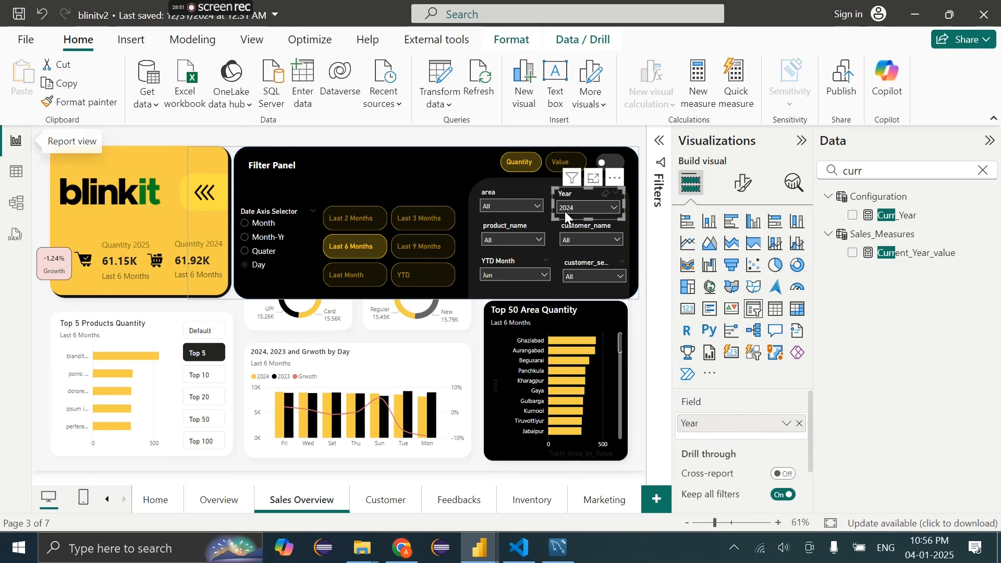
{"action": "left_click", "coordinate": [583, 208]}
{"action": "left_click", "coordinate": [580, 221]}
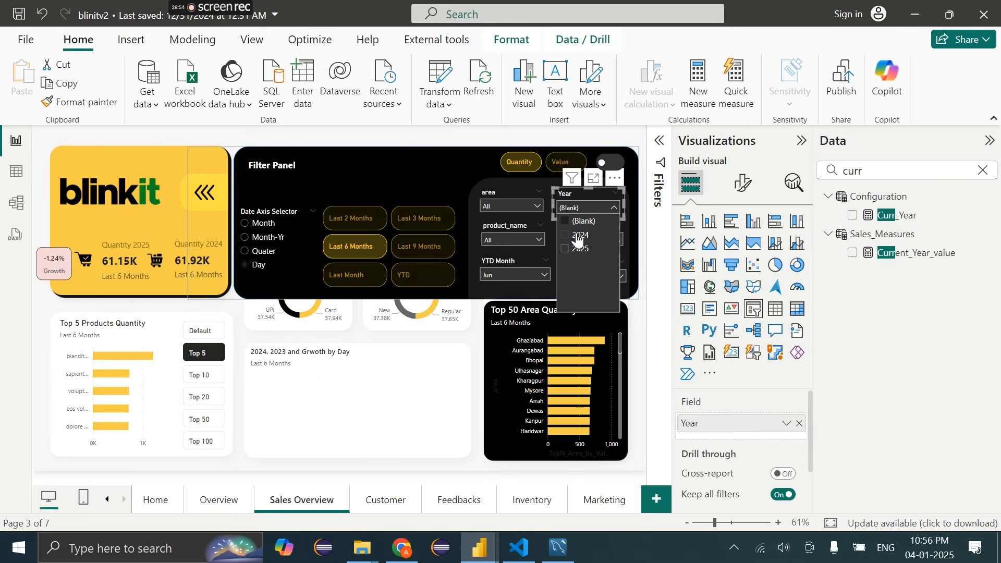
{"action": "left_click", "coordinate": [578, 249], "text": "ctrl"}
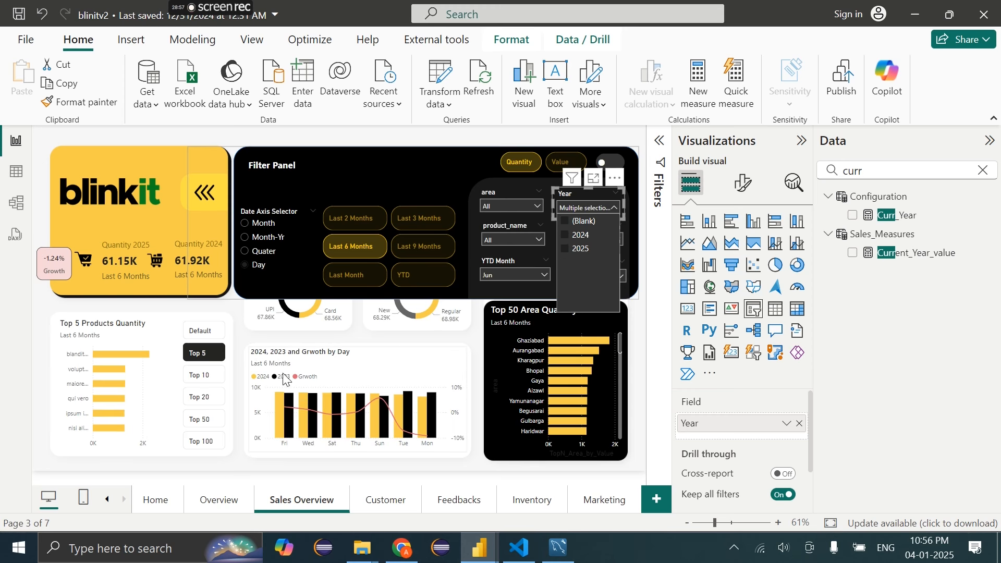
{"action": "left_click", "coordinate": [578, 250], "text": "ctrl"}
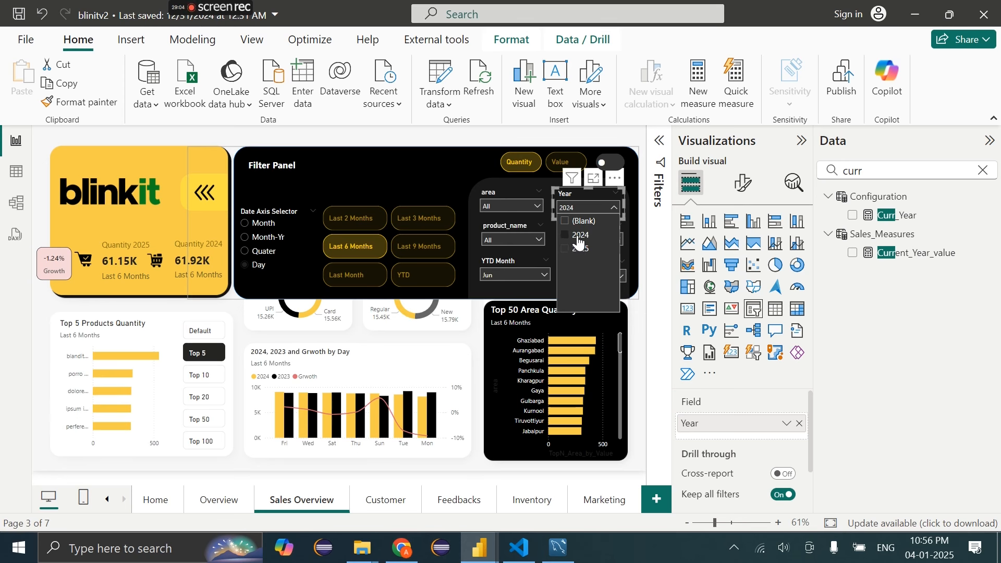
{"action": "left_click", "coordinate": [579, 238], "text": "ctrl"}
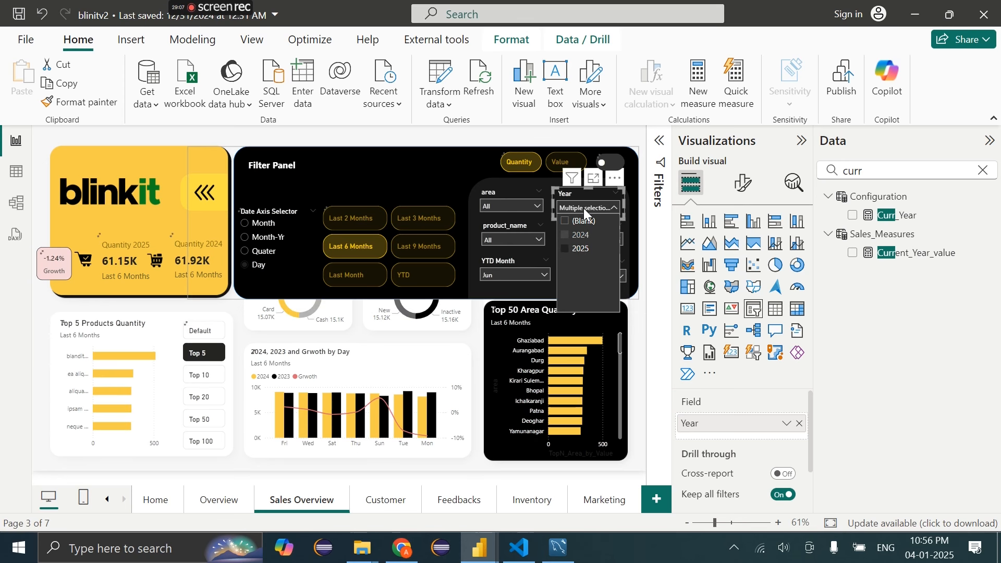
{"action": "left_click", "coordinate": [584, 208]}
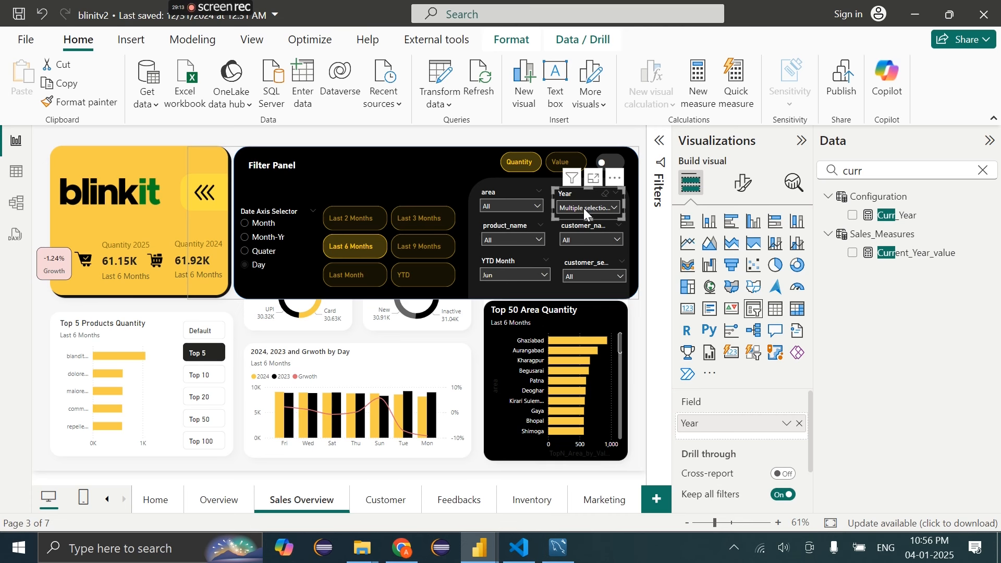
Replace [Prev_Year] with a fixed 1/1/2023 start date in the Calendar formula, then return to the report
{"action": "left_click", "coordinate": [7, 179]}
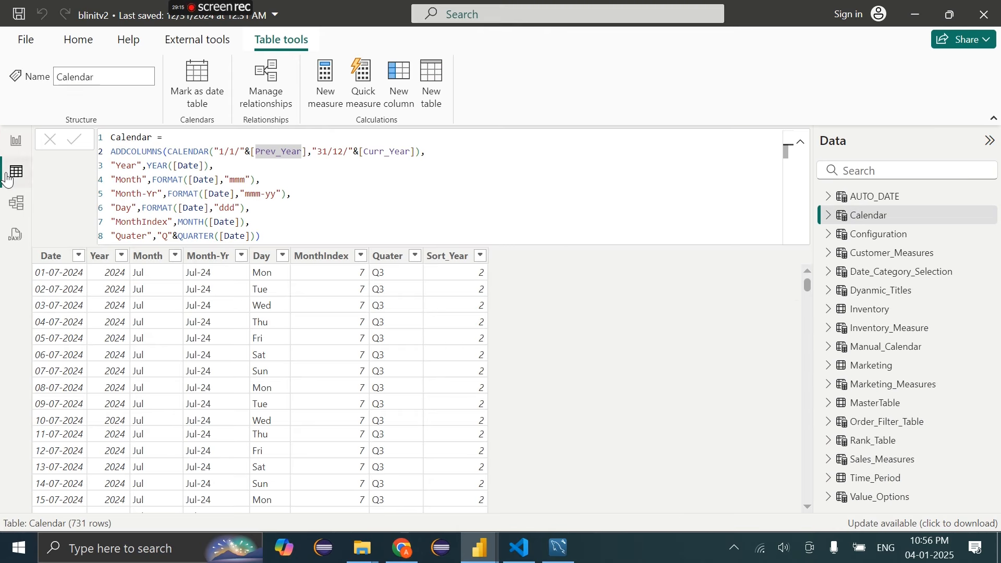
{"action": "left_click_drag", "start_coordinate": [209, 151], "coordinate": [426, 152]}
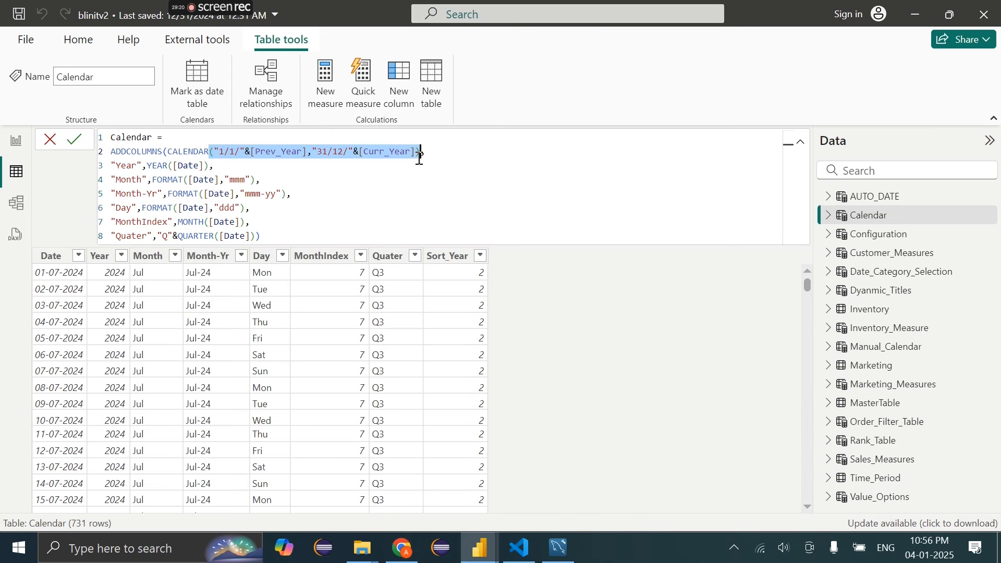
{"action": "left_click", "coordinate": [293, 151]}
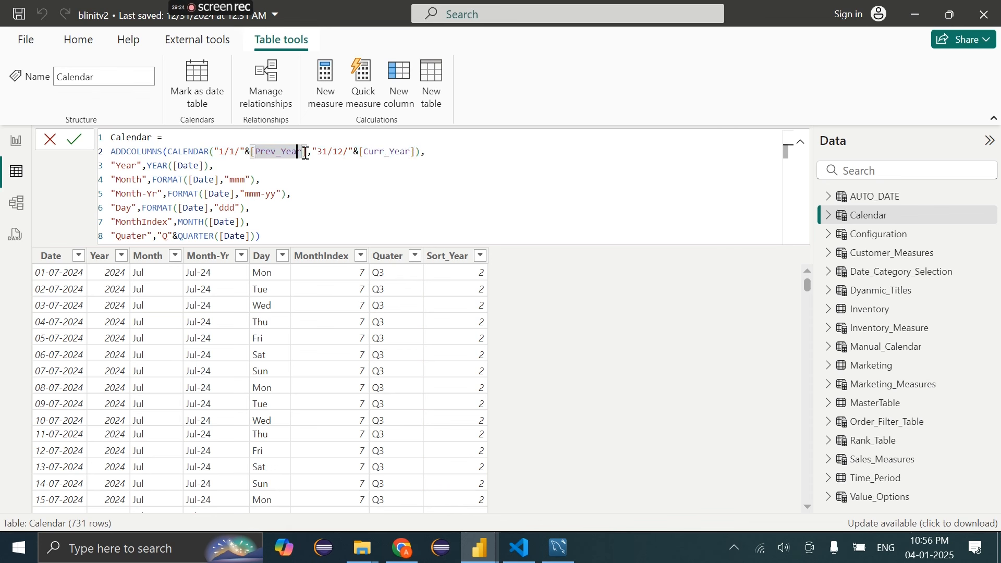
{"action": "left_click_drag", "start_coordinate": [308, 153], "coordinate": [264, 153]}
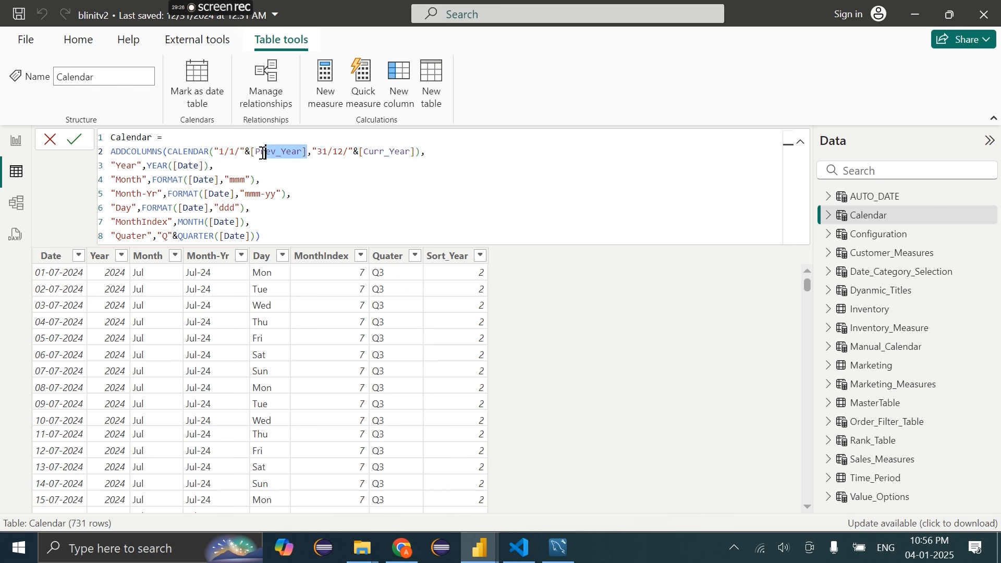
{"action": "key", "text": "BackSpace"}
{"action": "key", "text": "BackSpace"}
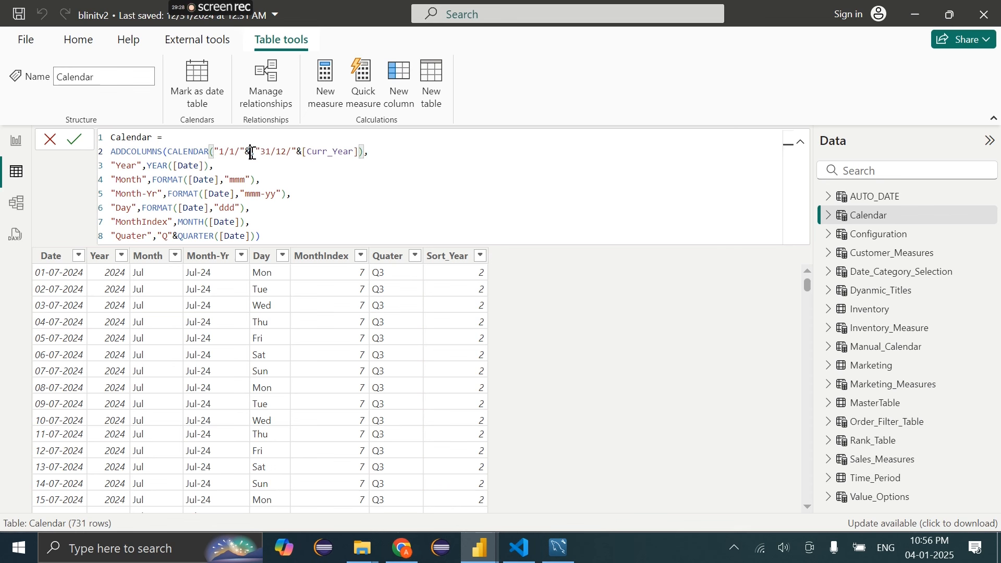
{"action": "type", "text": "2023"}
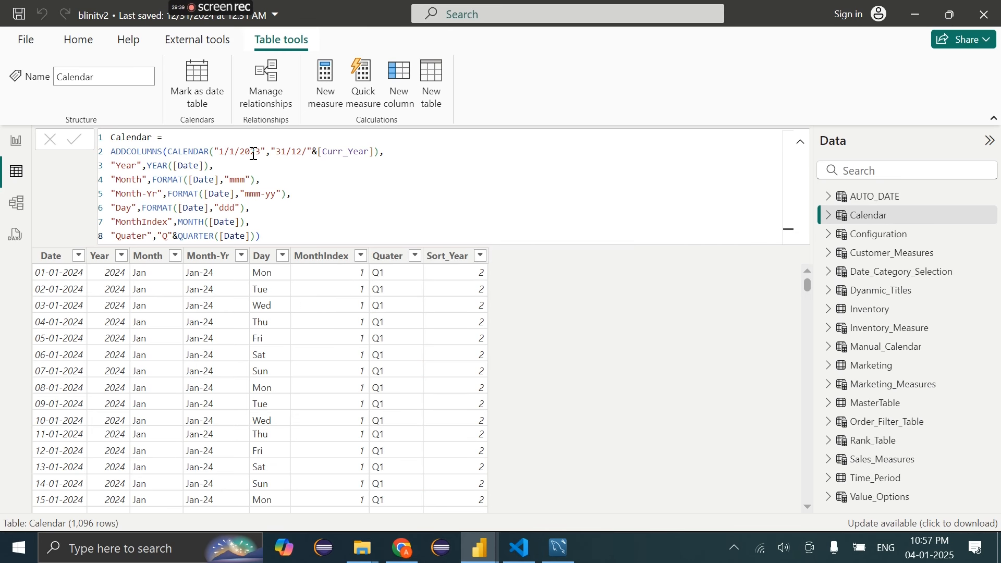
{"action": "left_click", "coordinate": [21, 146]}
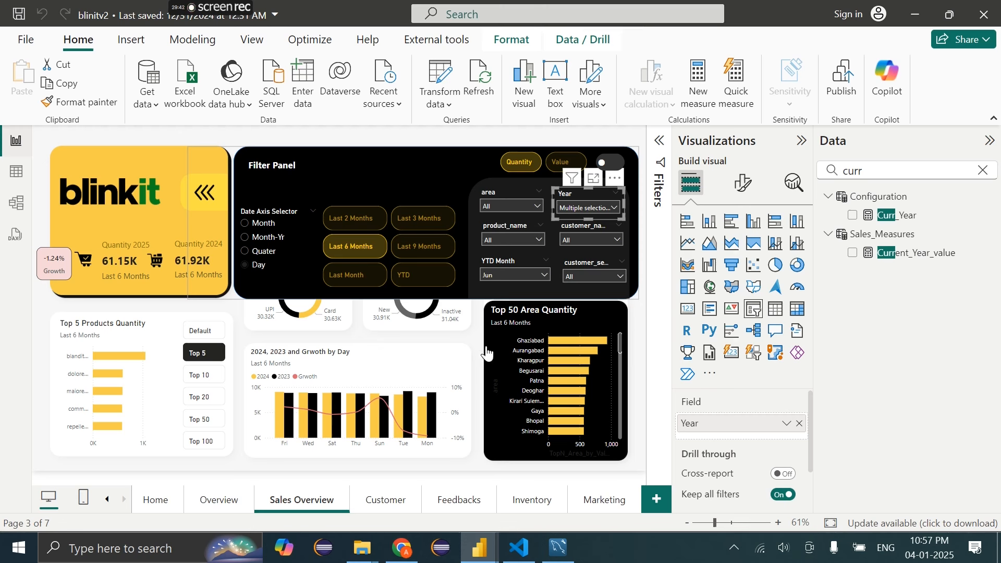
Add 2023 to the year filter and show the growth chart by Month-Yr
{"action": "left_click", "coordinate": [605, 210]}
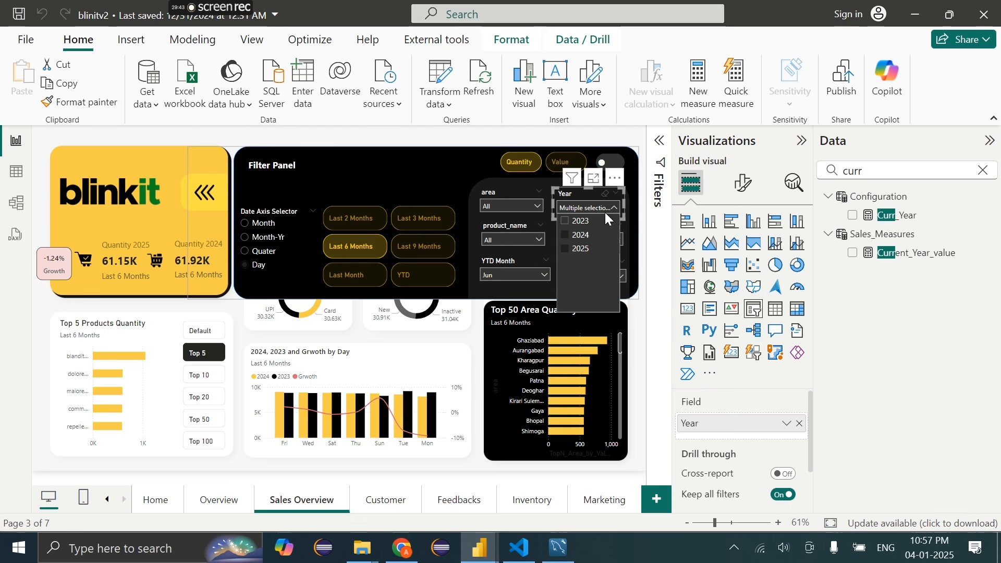
{"action": "left_click", "coordinate": [578, 221]}
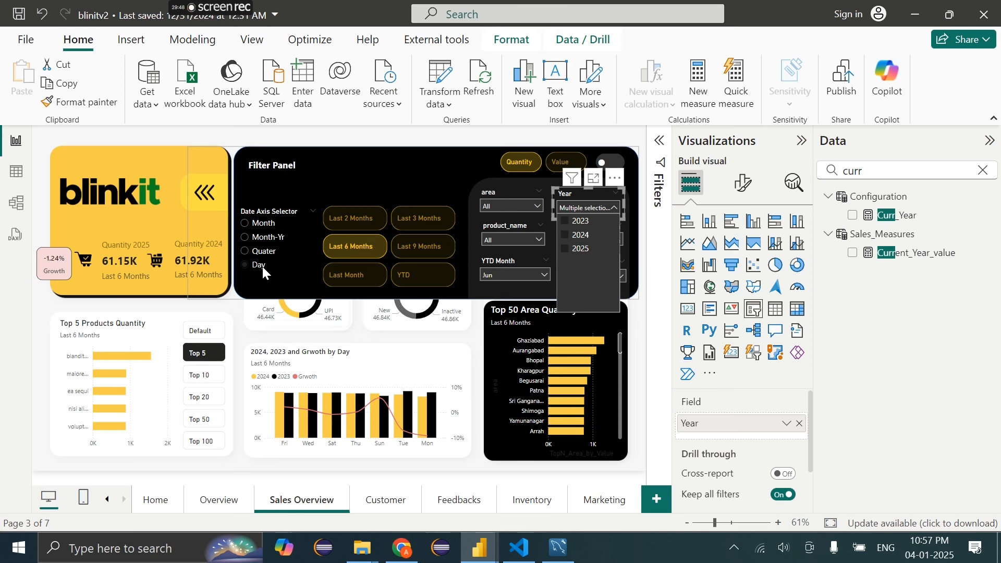
{"action": "left_click", "coordinate": [262, 241]}
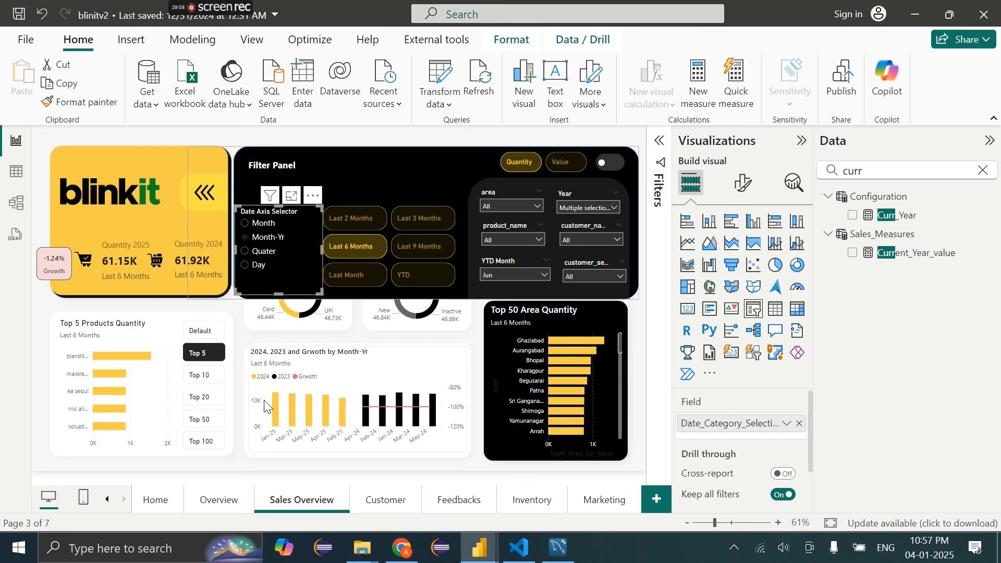
{"action": "left_click", "coordinate": [364, 369]}
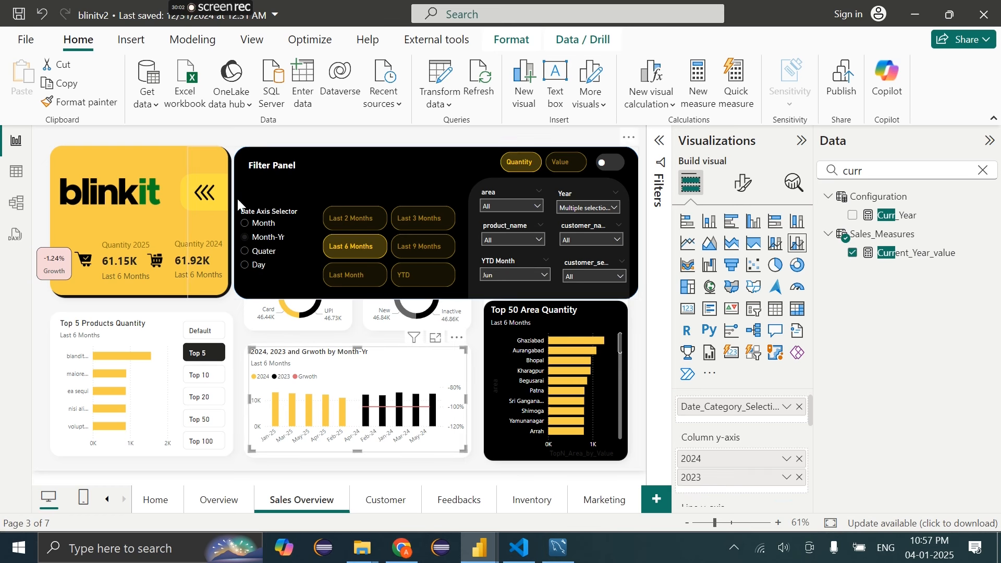
Collapse the filter panel, go to the Overview page, and reopen the Calendar table's data and formula
{"action": "left_click", "coordinate": [212, 194], "text": "ctrl"}
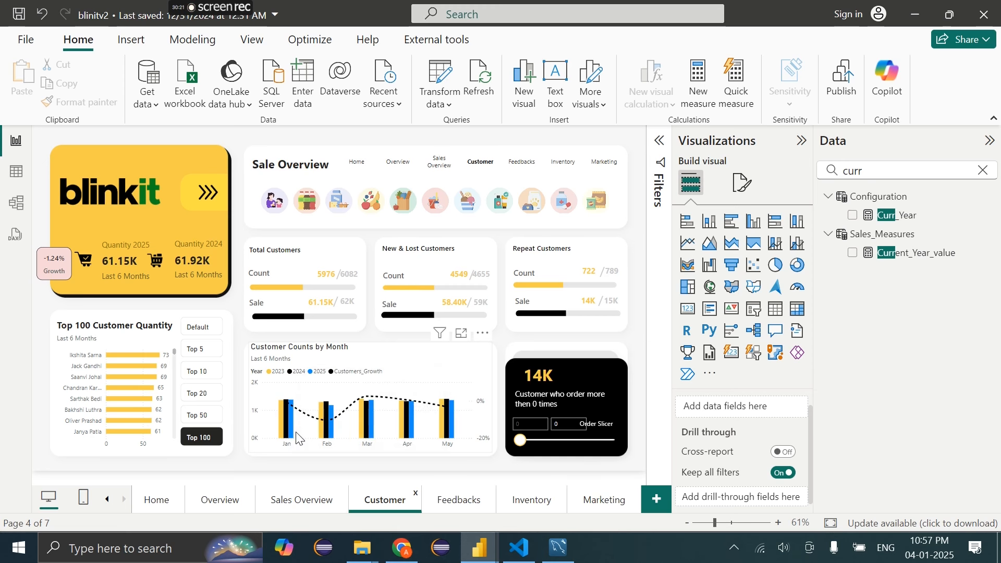
{"action": "left_click", "coordinate": [223, 504]}
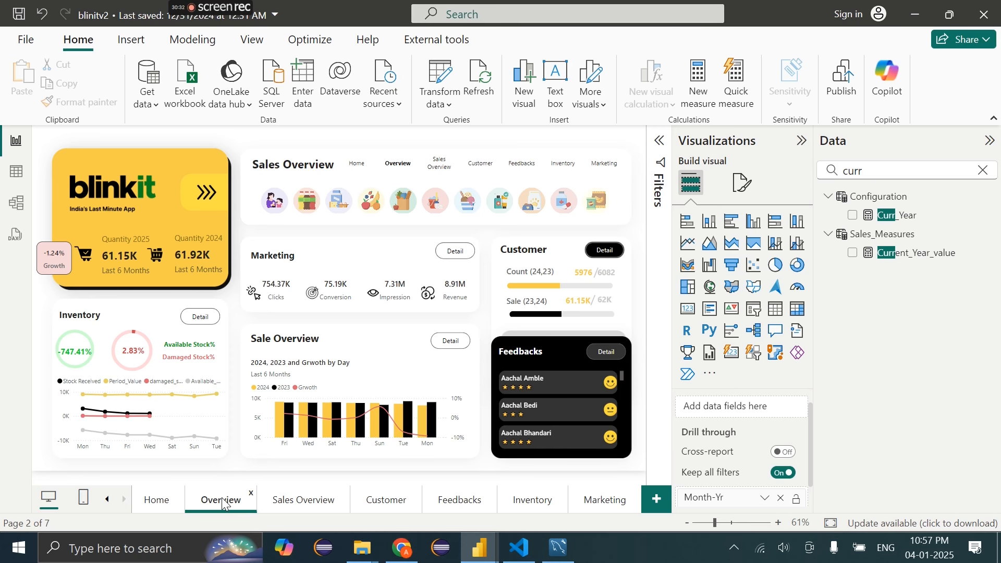
{"action": "left_click", "coordinate": [16, 172]}
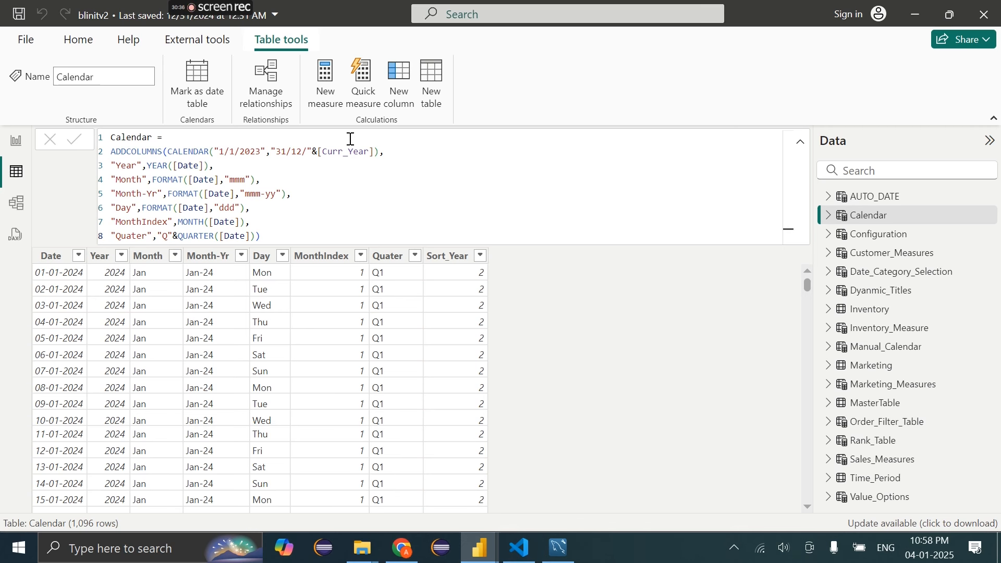
{"action": "left_click_drag", "start_coordinate": [369, 153], "coordinate": [323, 153]}
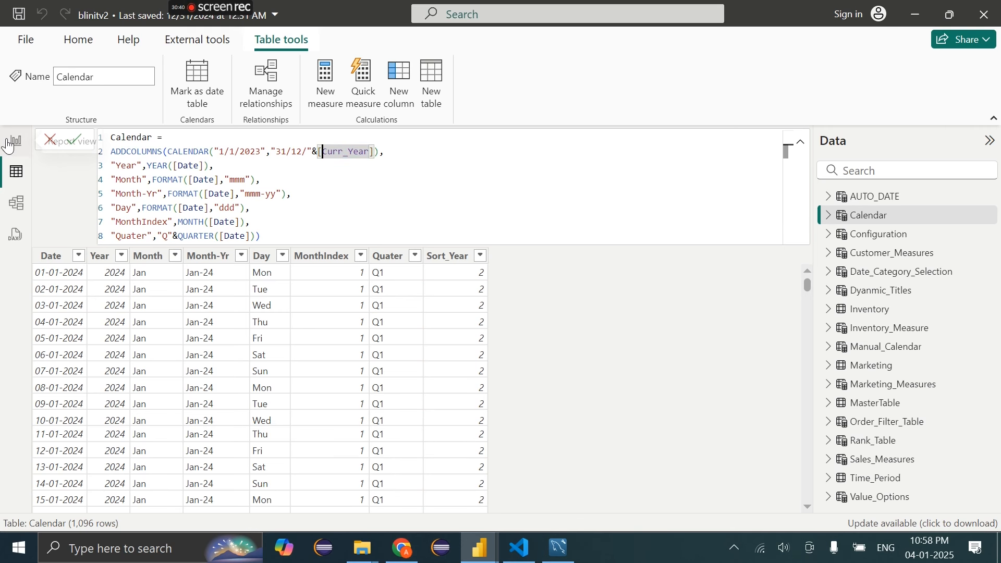
{"action": "left_click", "coordinate": [16, 142]}
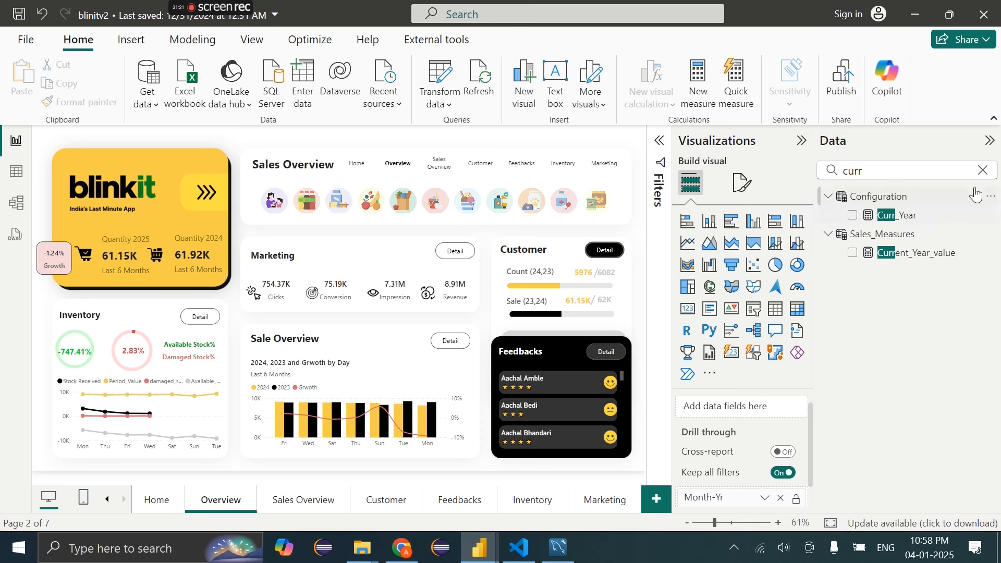
{"action": "left_click", "coordinate": [984, 171]}
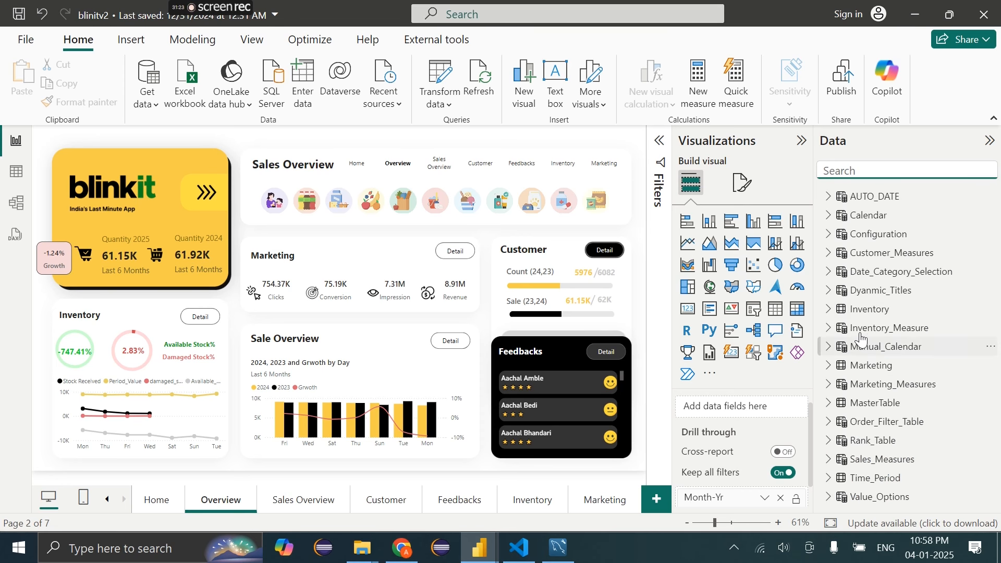
{"action": "left_click", "coordinate": [829, 253]}
{"action": "scroll", "coordinate": [889, 427], "scroll_direction": "down", "scroll_amount": 5}
{"action": "scroll", "coordinate": [890, 426], "scroll_direction": "up", "scroll_amount": 5}
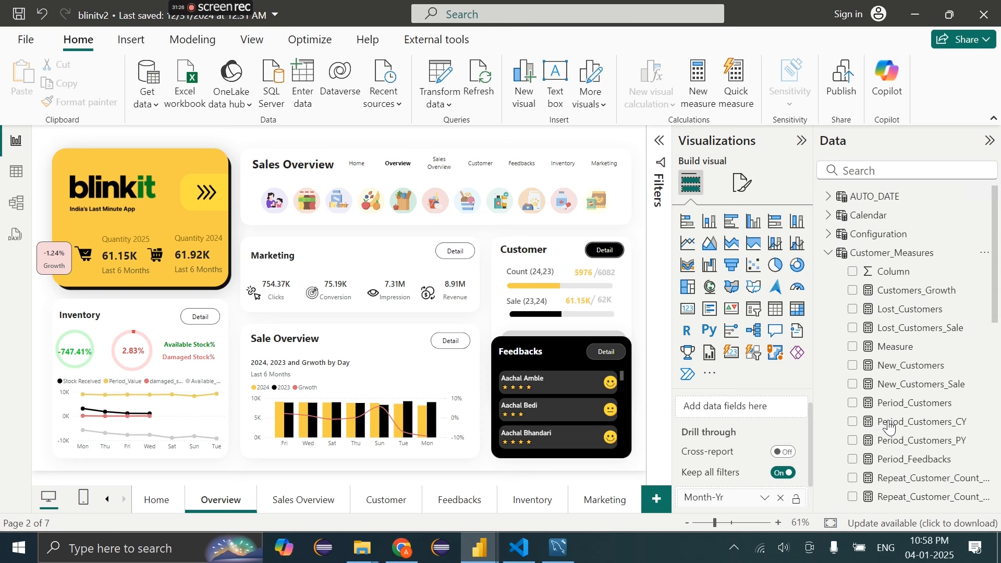
{"action": "left_click", "coordinate": [16, 173]}
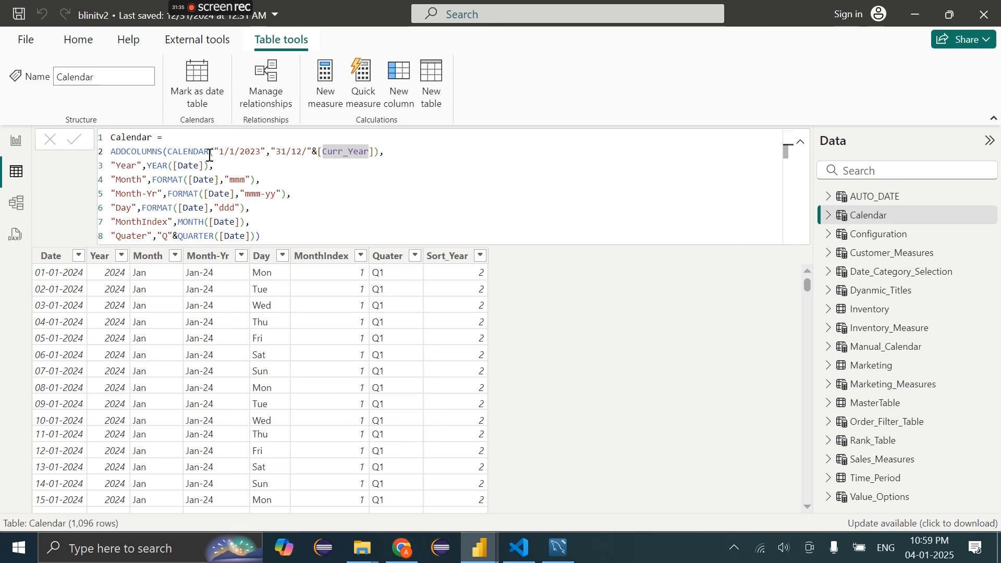
Replace CALENDAR("1/1/2023","31/12/"&[Curr_Year]) with CALENDARAUTO() in the Calendar formula and commit it
{"action": "left_click_drag", "start_coordinate": [210, 156], "coordinate": [386, 152]}
{"action": "key", "text": "BackSpace"}
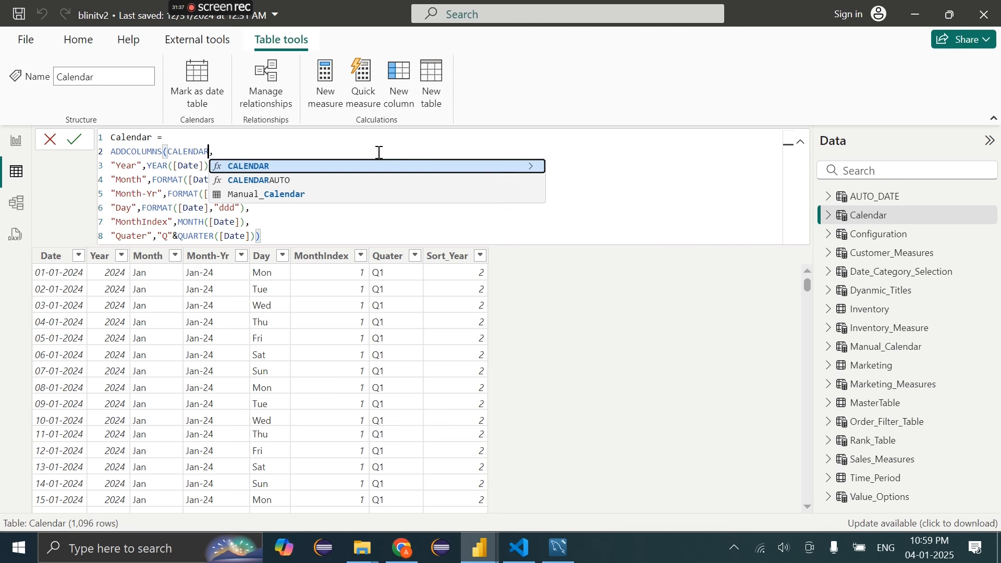
{"action": "left_click", "coordinate": [313, 180]}
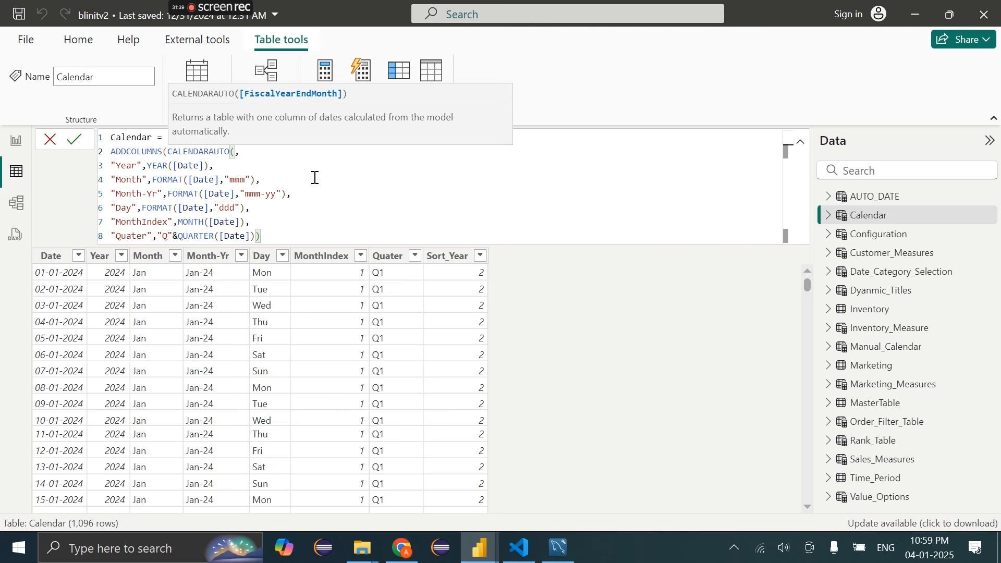
{"action": "type", "text": ")"}
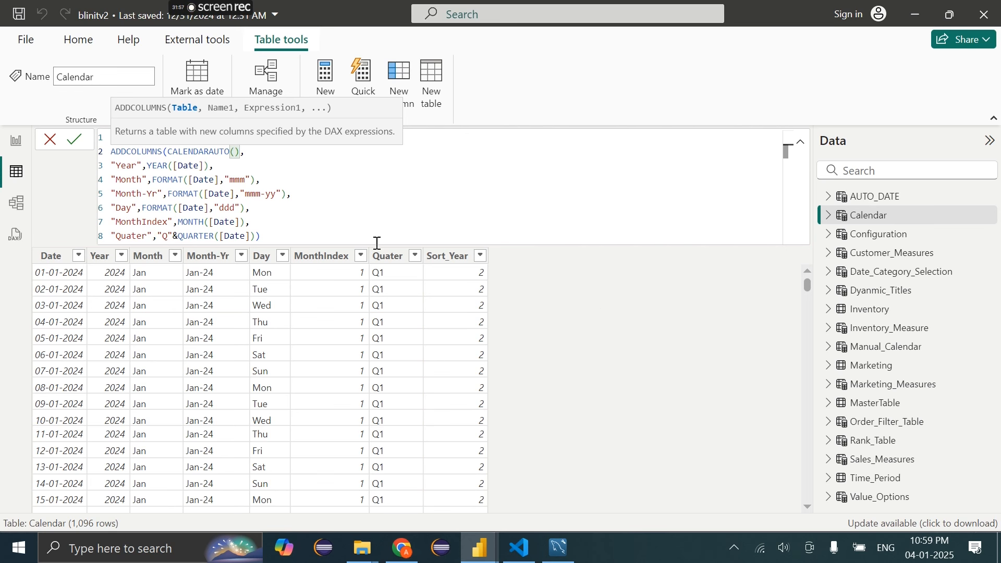
{"action": "left_click", "coordinate": [74, 146]}
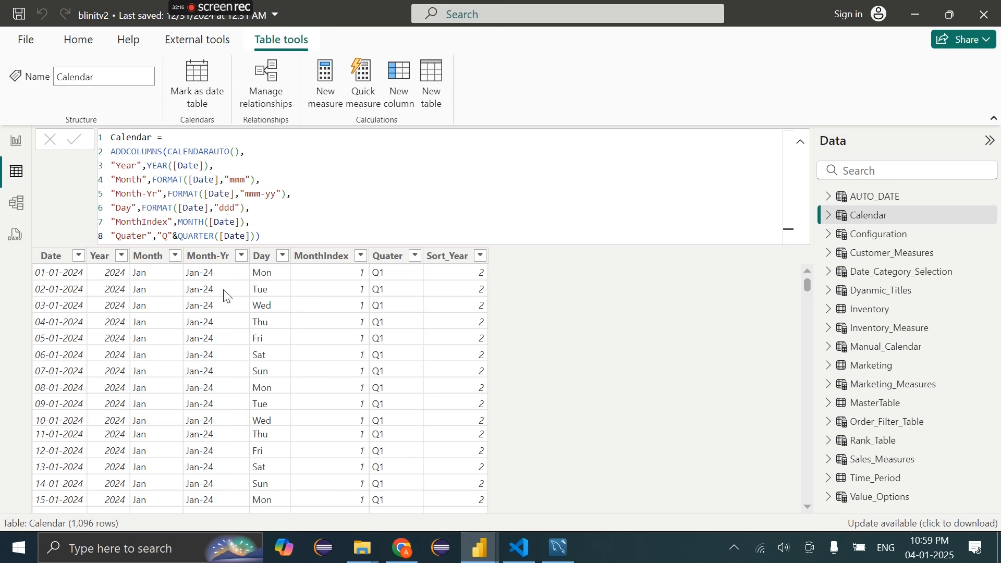
{"action": "left_click", "coordinate": [202, 182]}
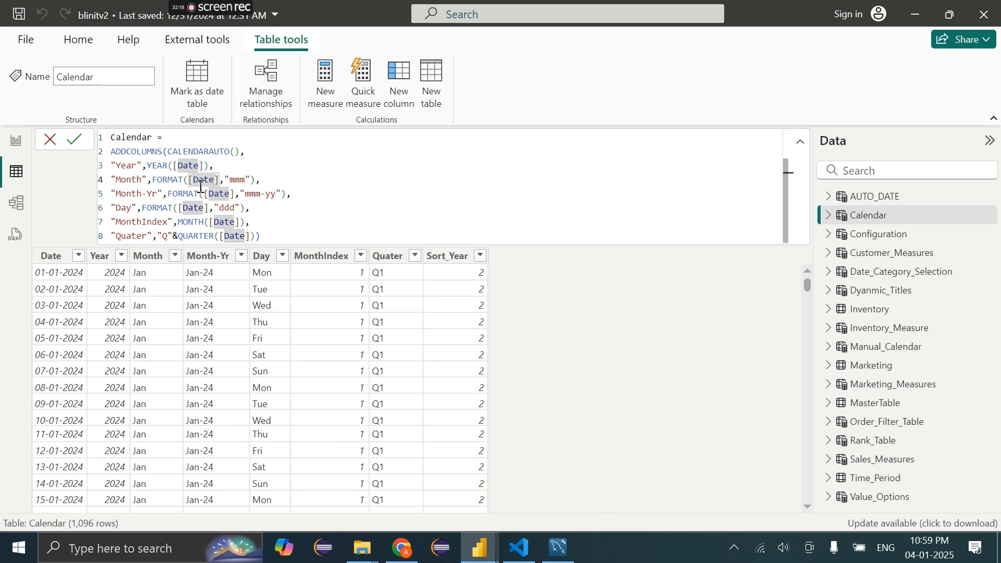
Leave the Calendar formula bar and return to the report's Overview page
{"action": "left_click_drag", "start_coordinate": [170, 150], "coordinate": [290, 144]}
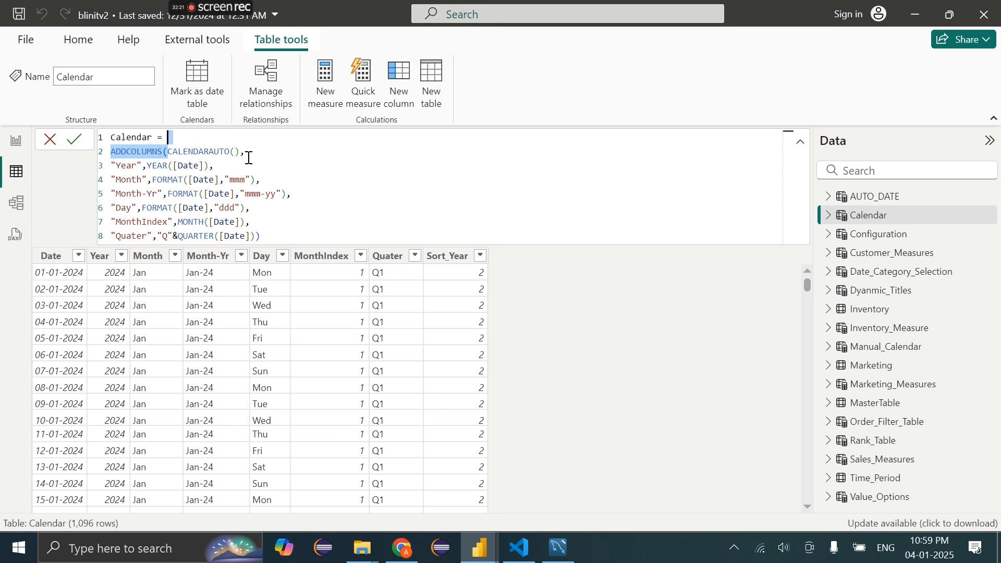
{"action": "left_click", "coordinate": [246, 157]}
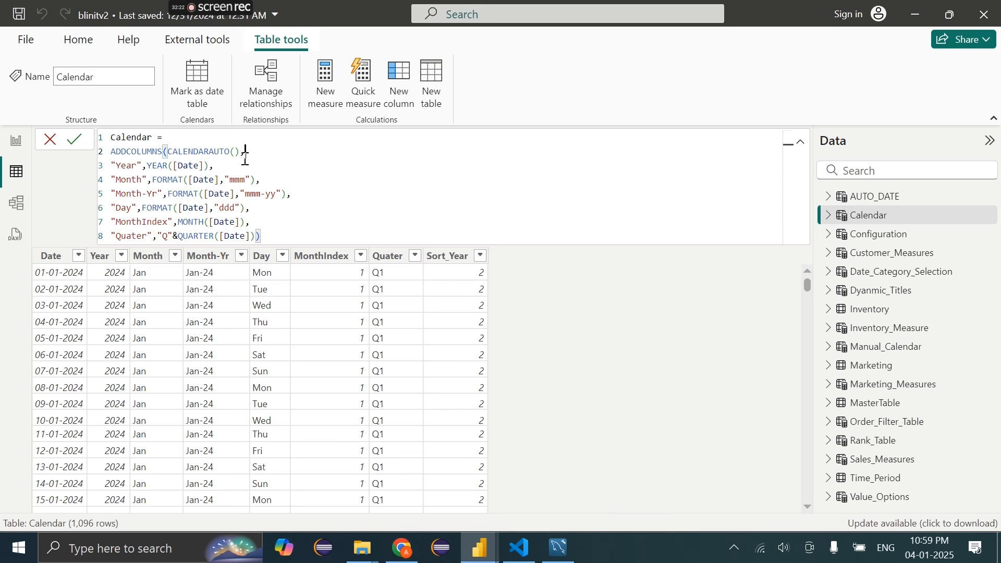
{"action": "left_click", "coordinate": [20, 142]}
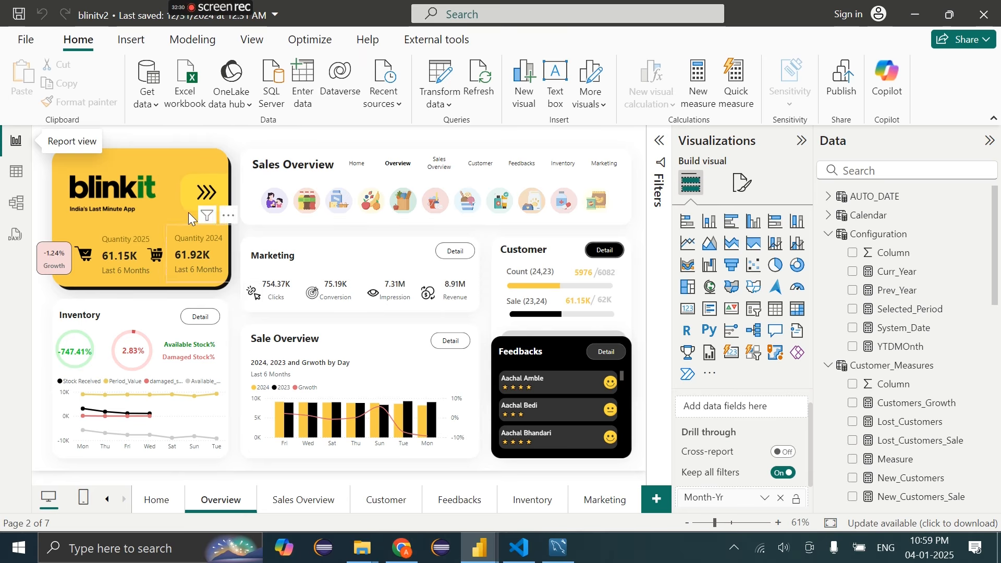
Filter the Sales Overview page to years 2024 and 2025, then close the filter panel
{"action": "left_click", "coordinate": [588, 208]}
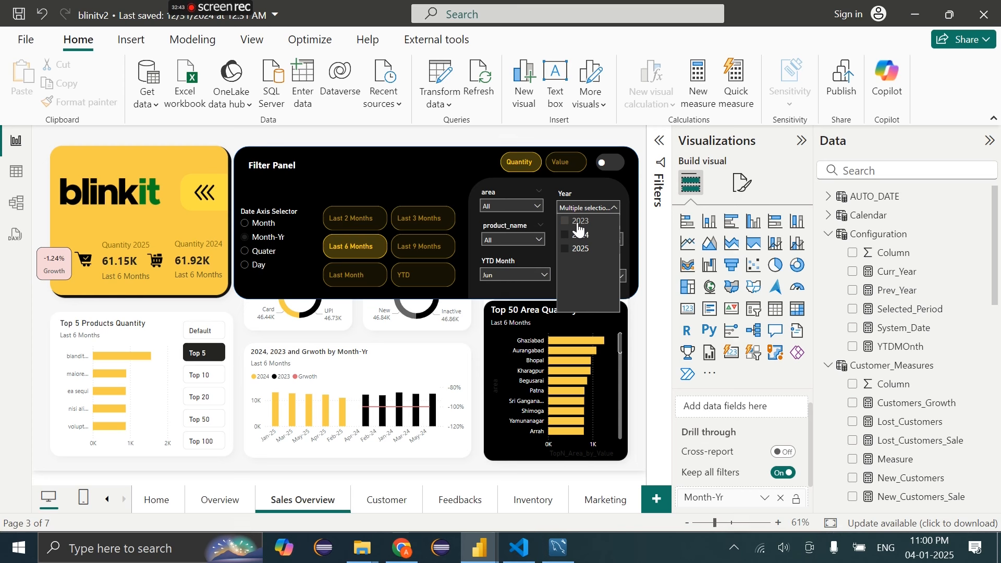
{"action": "left_click", "coordinate": [579, 228]}
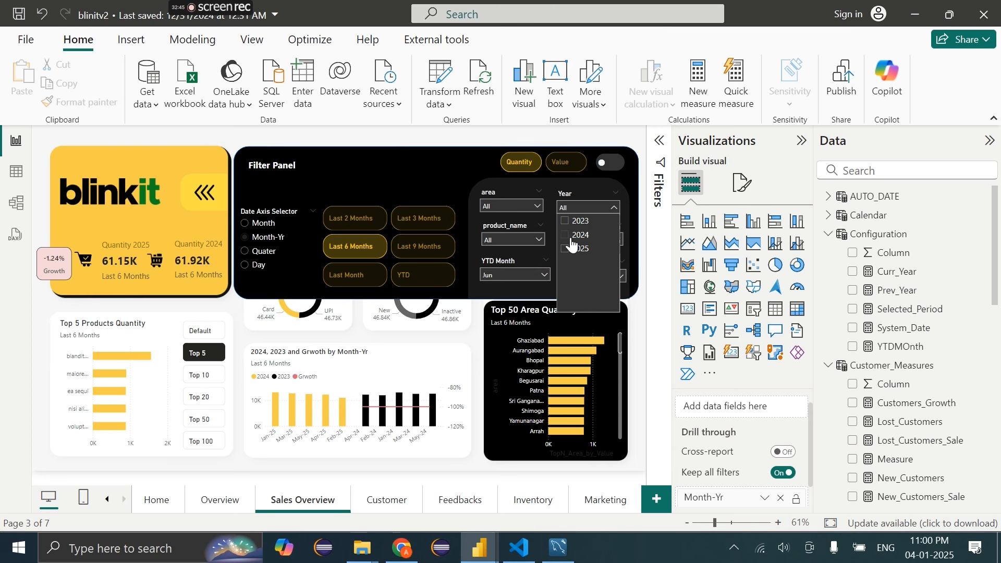
{"action": "left_click", "coordinate": [579, 234]}
{"action": "left_click", "coordinate": [577, 249]}
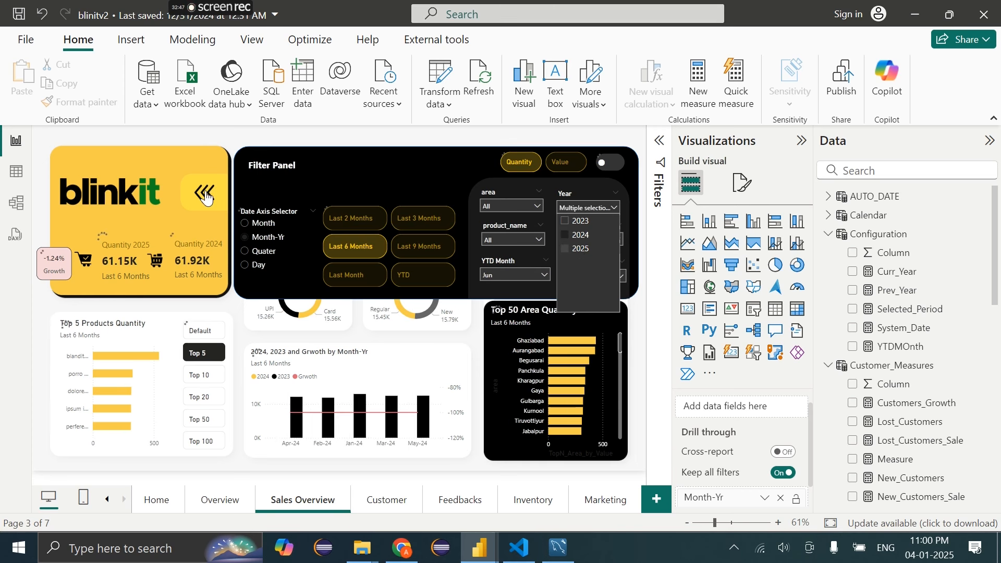
{"action": "left_click", "coordinate": [441, 139]}
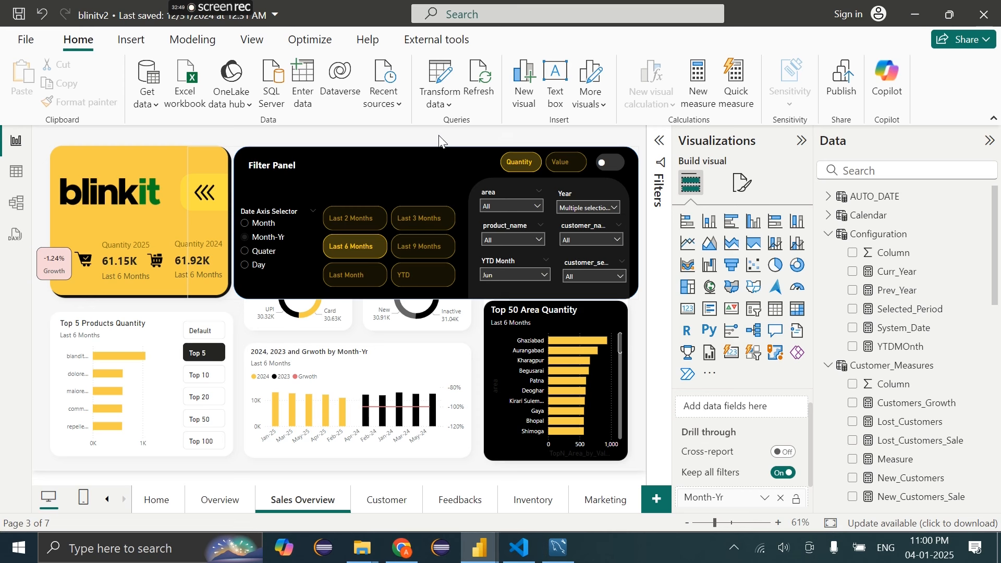
{"action": "left_click", "coordinate": [608, 168]}
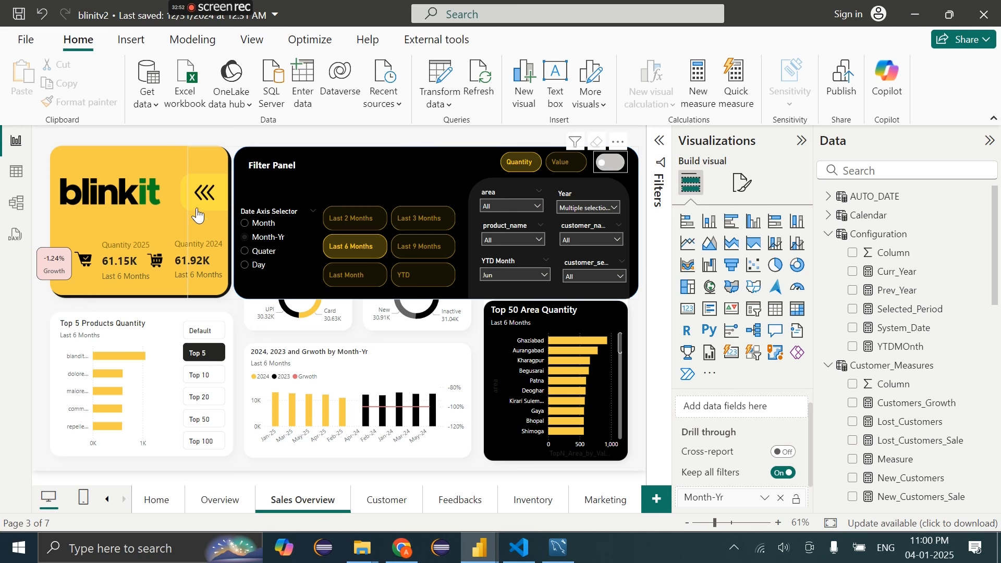
{"action": "left_click", "coordinate": [204, 207]}
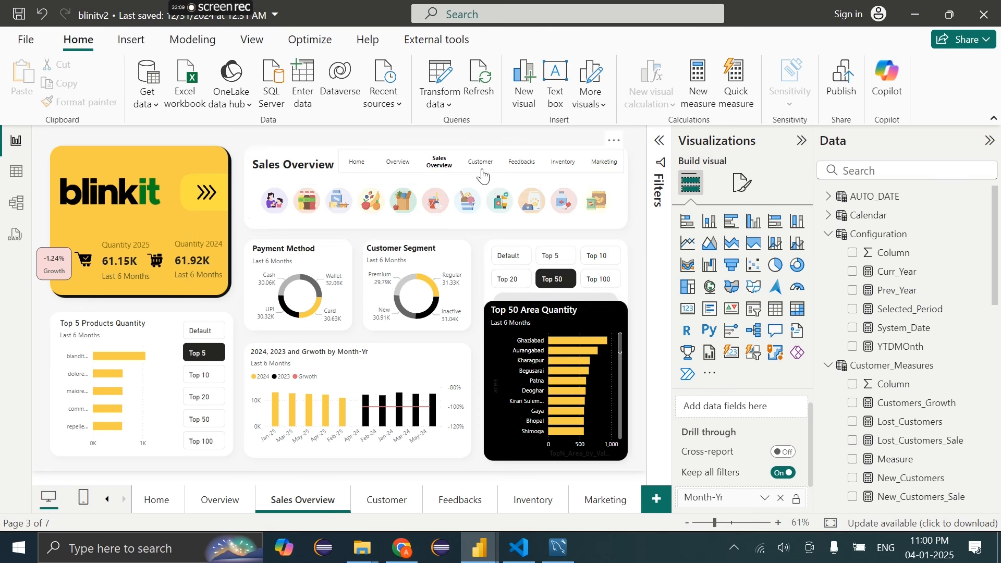
Turn off Sales Overview in the page navigator's Pages > Show list, leaving only the other pages
{"action": "left_click", "coordinate": [483, 176]}
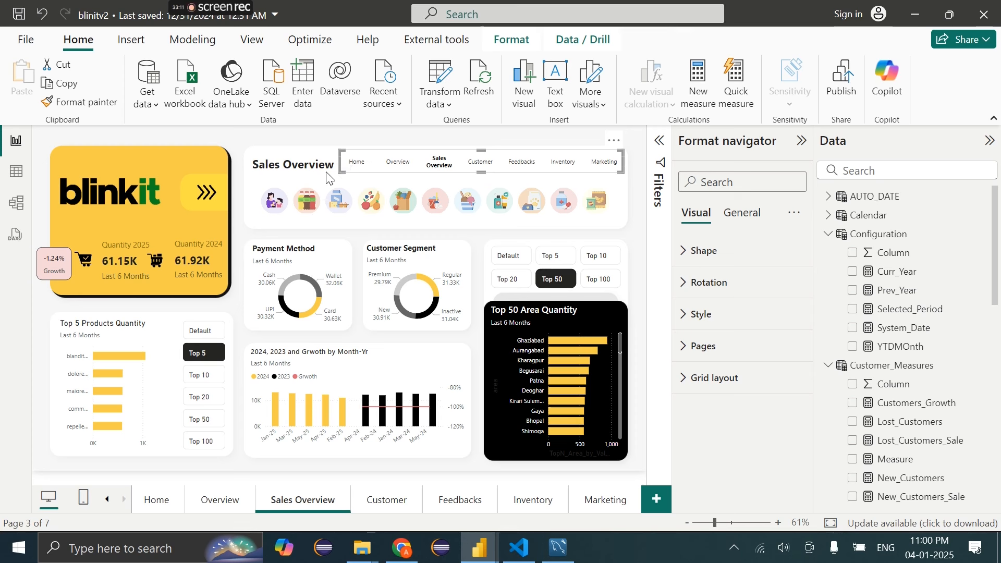
{"action": "mouse_move", "coordinate": [339, 167]}
{"action": "left_mouse_down"}
{"action": "mouse_move", "coordinate": [251, 174]}
{"action": "mouse_move", "coordinate": [348, 172]}
{"action": "left_mouse_up"}
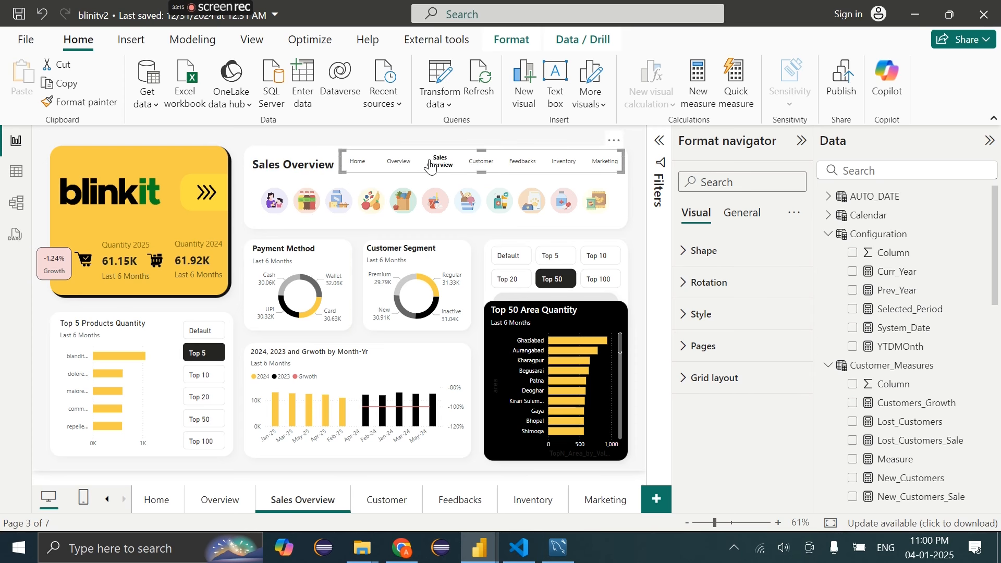
{"action": "left_click", "coordinate": [751, 349]}
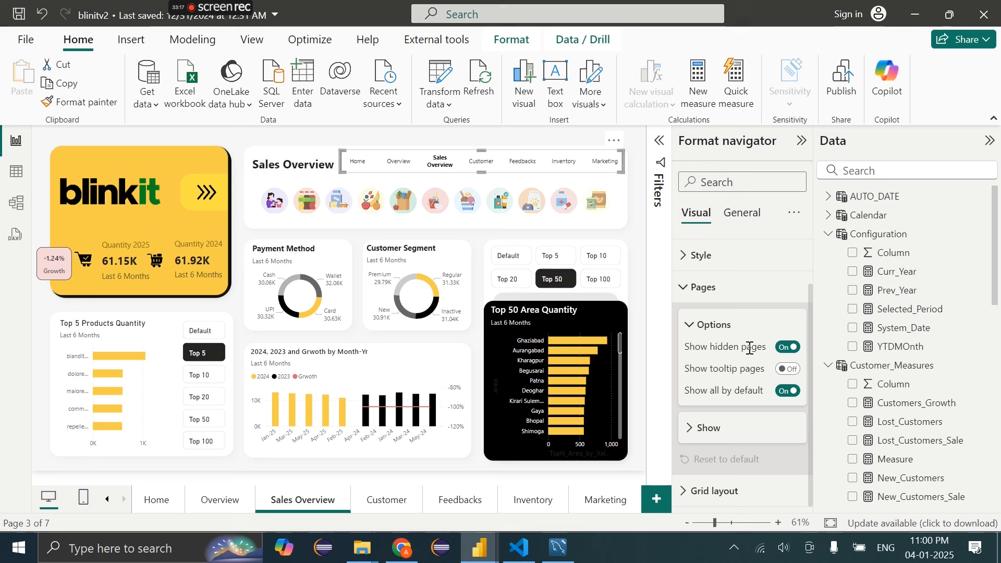
{"action": "left_click", "coordinate": [726, 428]}
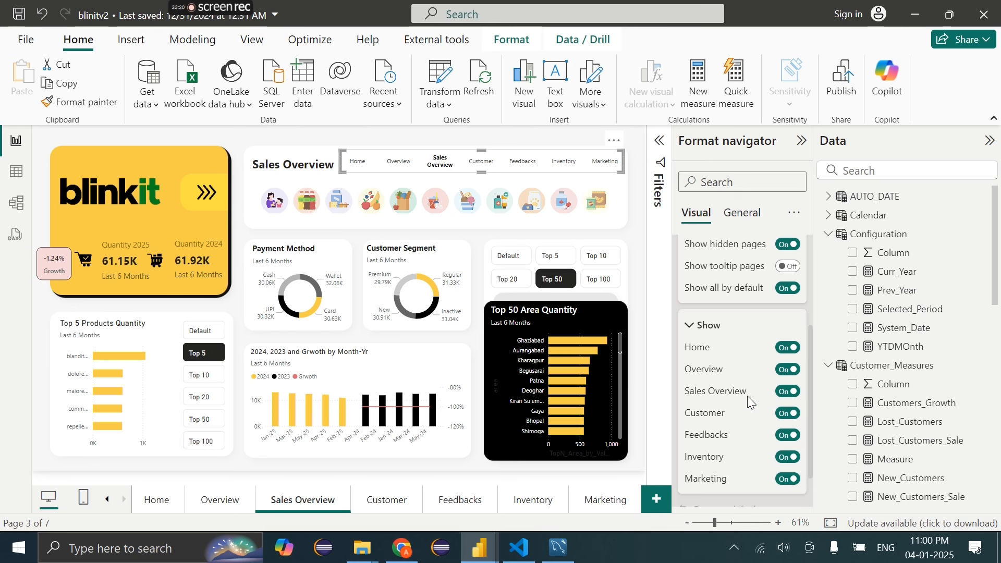
{"action": "left_click", "coordinate": [782, 391]}
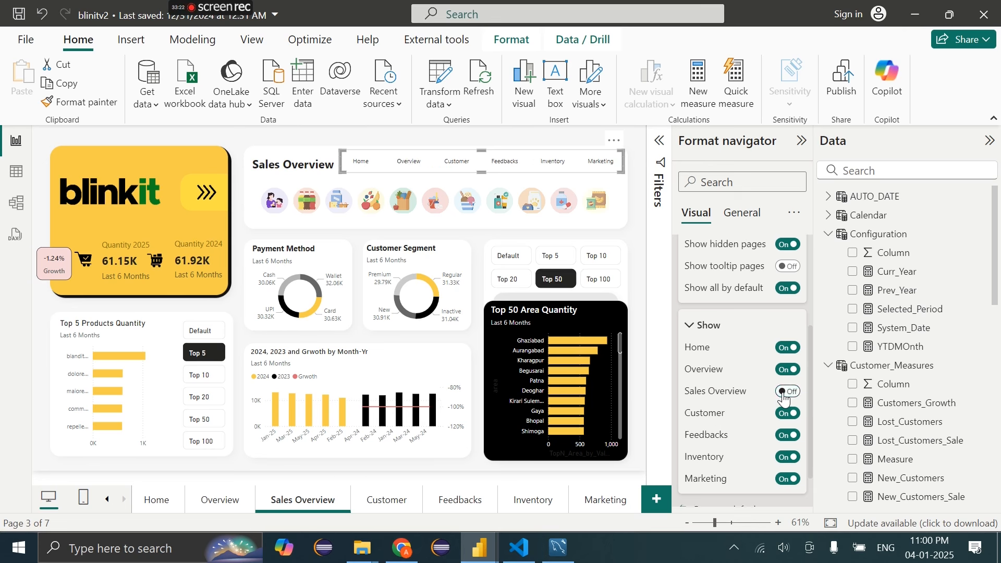
{"action": "left_click", "coordinate": [409, 142]}
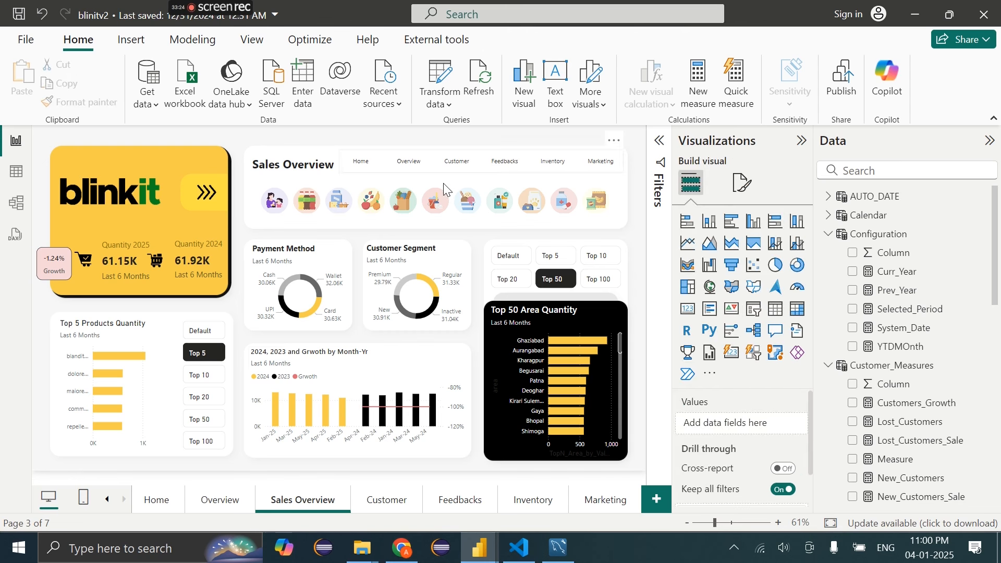
On the Customer page, send the page navigator one layer back
{"action": "left_click", "coordinate": [383, 501]}
{"action": "left_click", "coordinate": [512, 40]}
{"action": "left_click", "coordinate": [255, 99]}
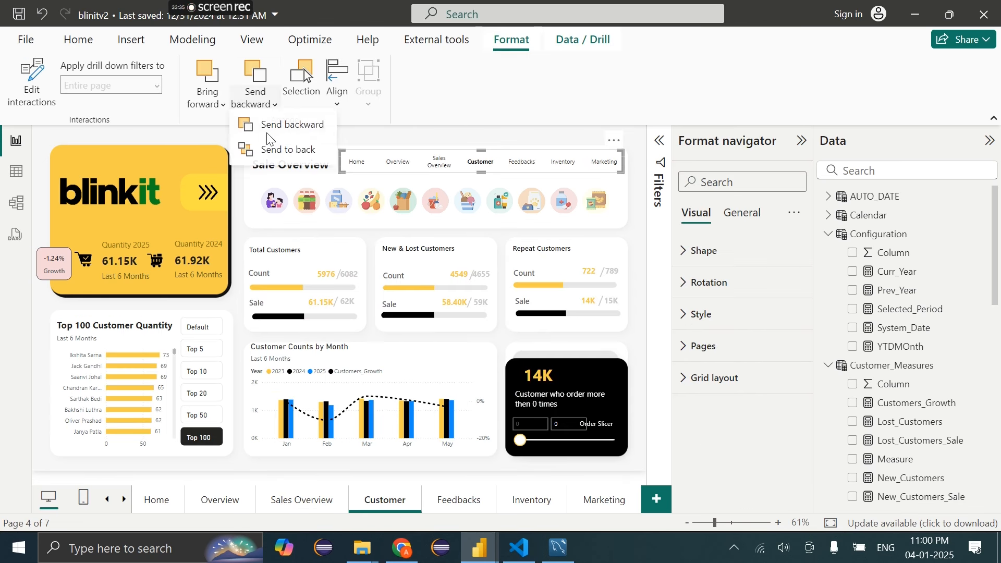
{"action": "left_click", "coordinate": [271, 157]}
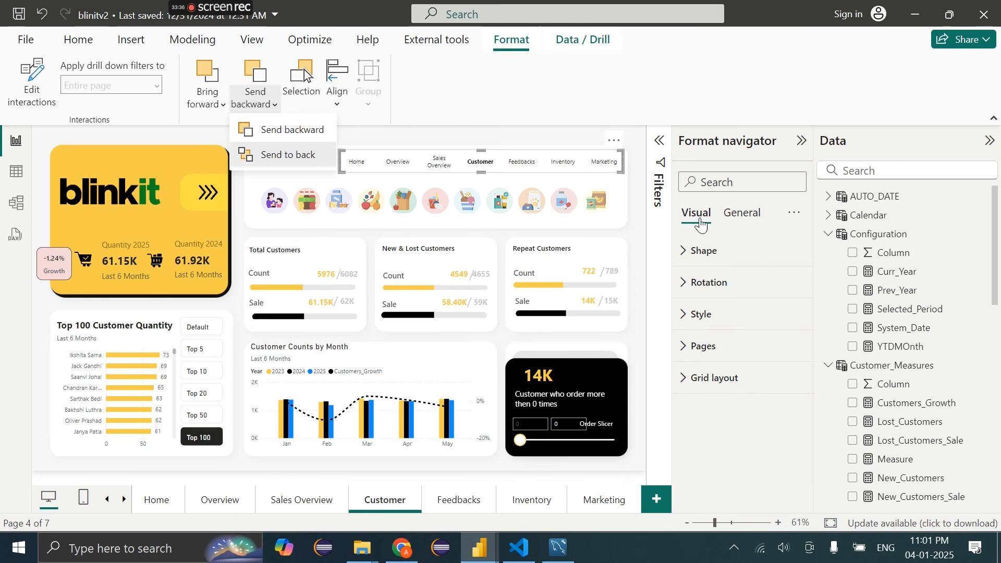
Switch off Customer in the navigator's Pages > Show list and deselect the navigator
{"action": "left_click", "coordinate": [711, 355]}
{"action": "scroll", "coordinate": [710, 355], "scroll_direction": "down", "scroll_amount": 1}
{"action": "left_click", "coordinate": [709, 425]}
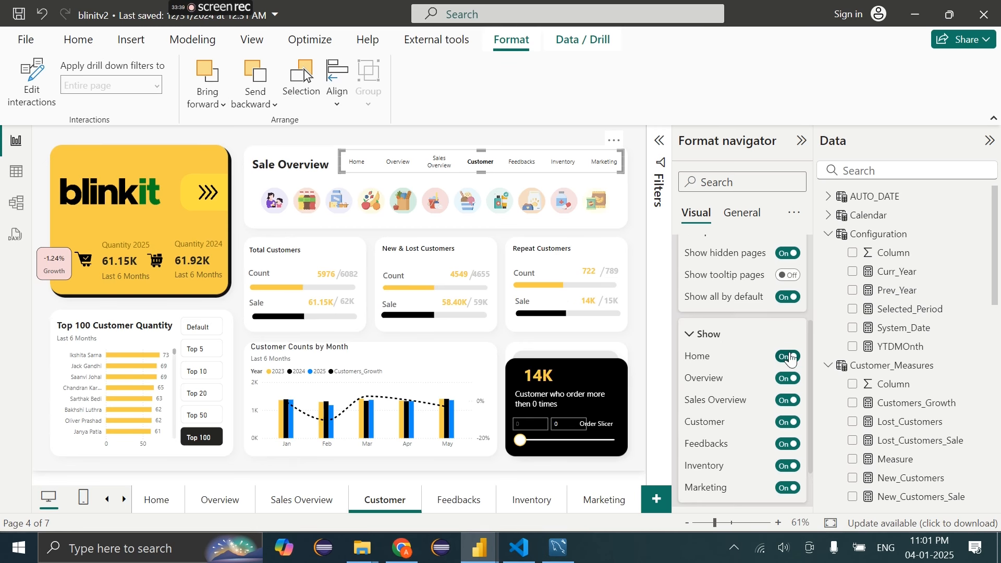
{"action": "left_click", "coordinate": [787, 422]}
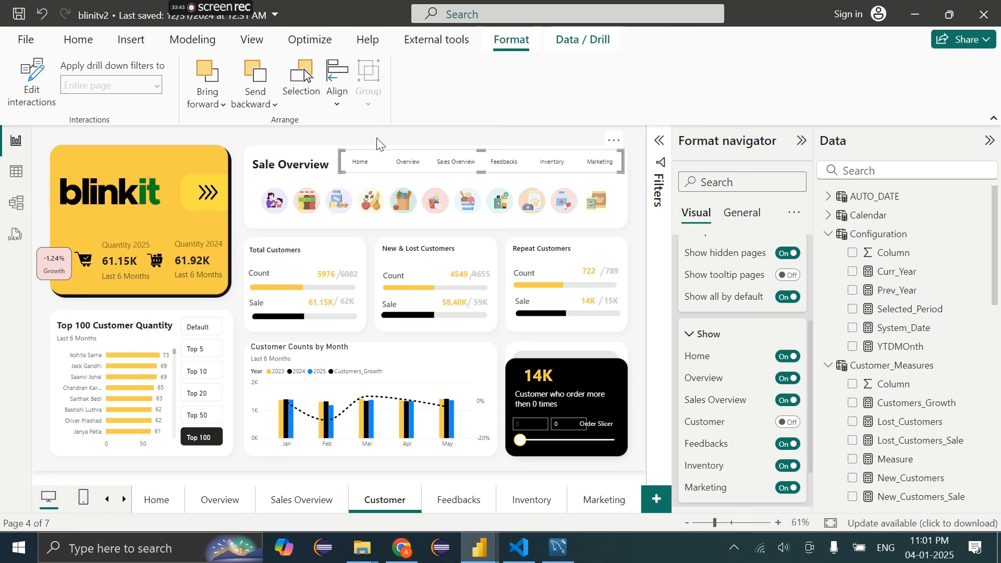
{"action": "left_click", "coordinate": [379, 171]}
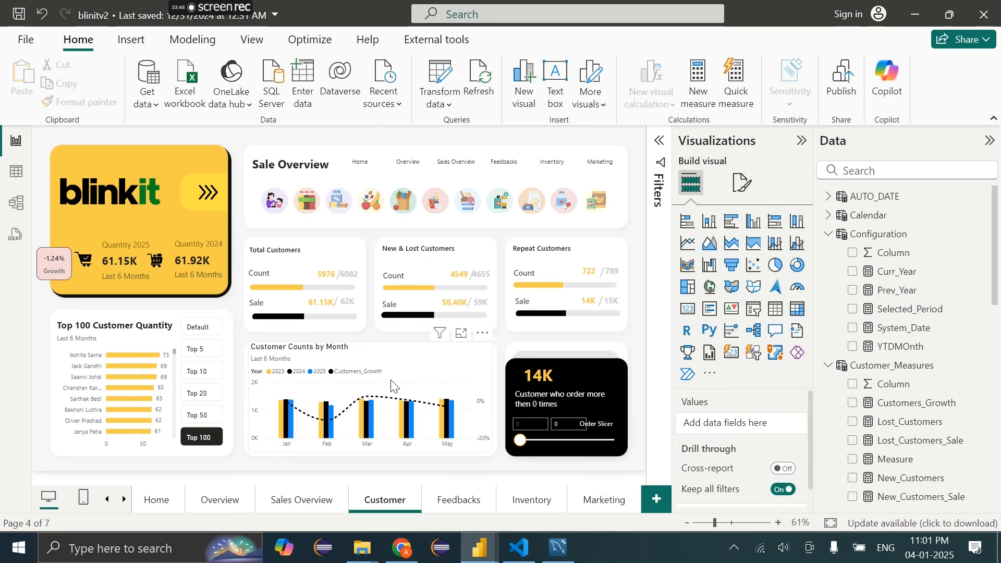
Slightly resize the Customer Counts by Month chart, then open and close the Filter Panel
{"action": "left_click", "coordinate": [437, 376]}
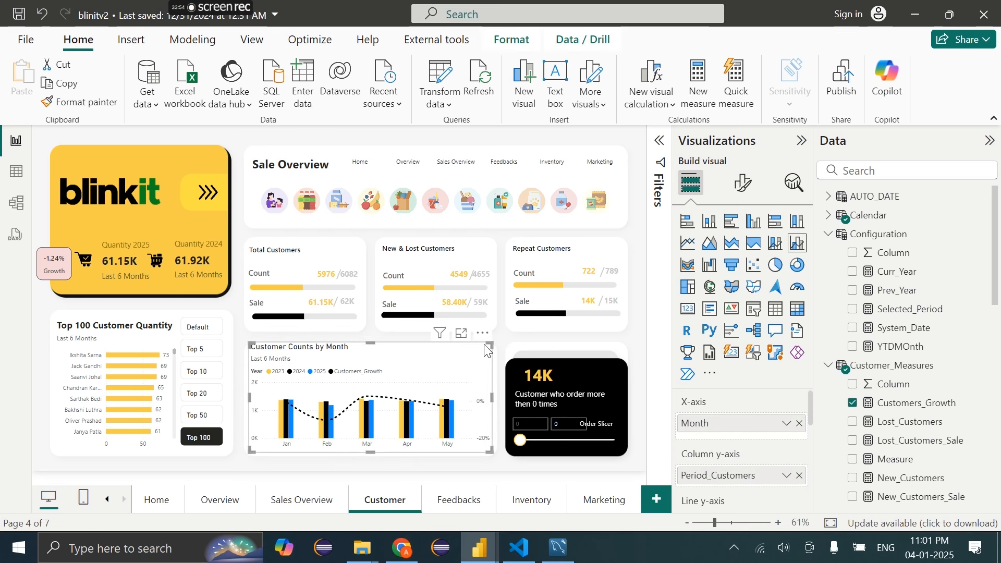
{"action": "left_click_drag", "start_coordinate": [489, 345], "coordinate": [492, 351]}
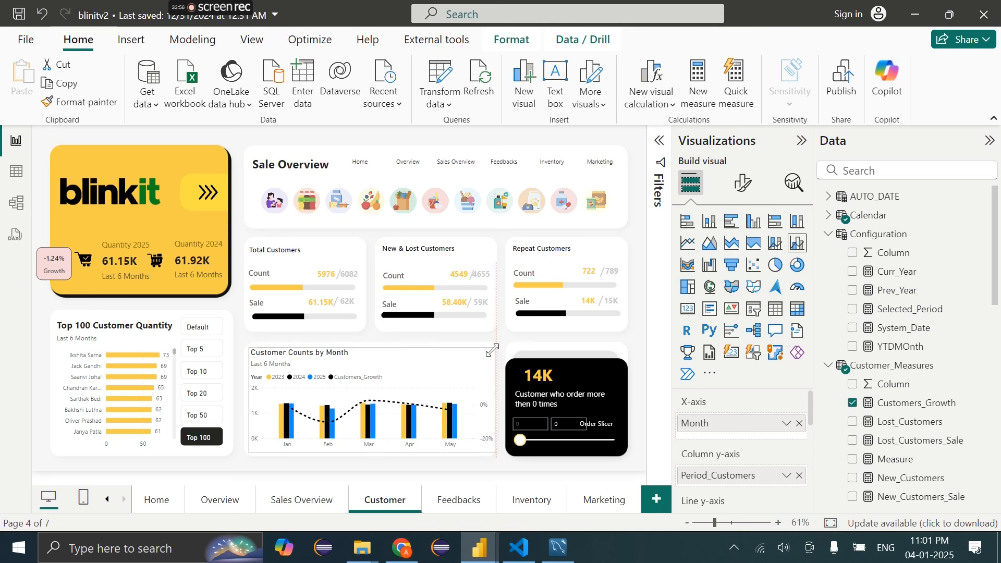
{"action": "left_click", "coordinate": [212, 194], "text": "ctrl"}
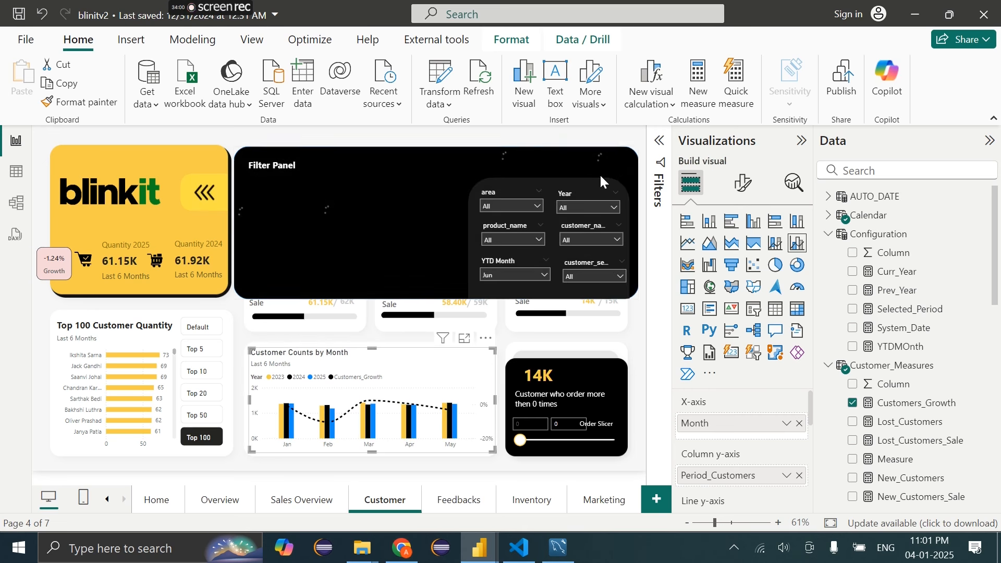
{"action": "left_click", "coordinate": [617, 165], "text": "ctrl"}
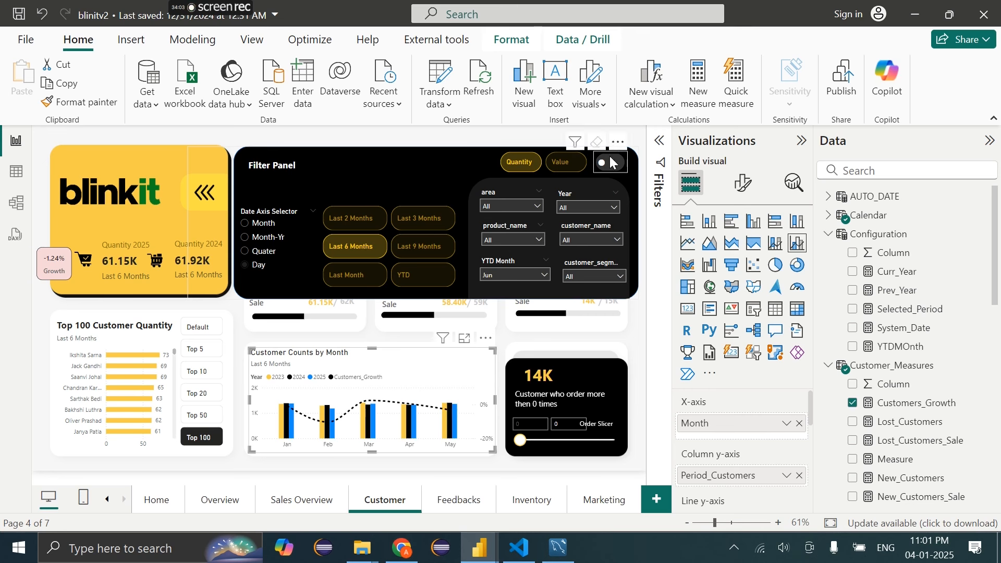
{"action": "left_click", "coordinate": [489, 139]}
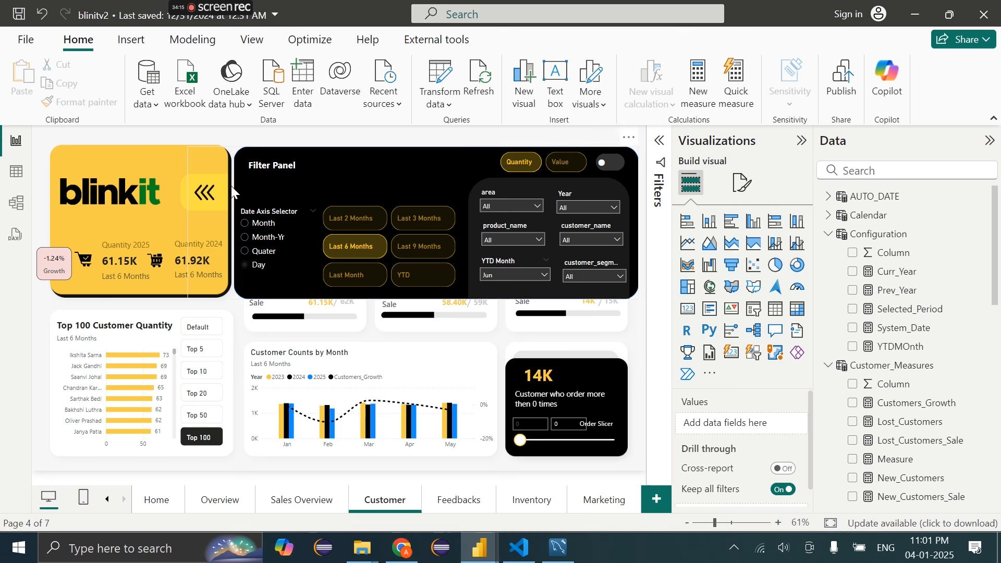
{"action": "left_click", "coordinate": [209, 196], "text": "ctrl"}
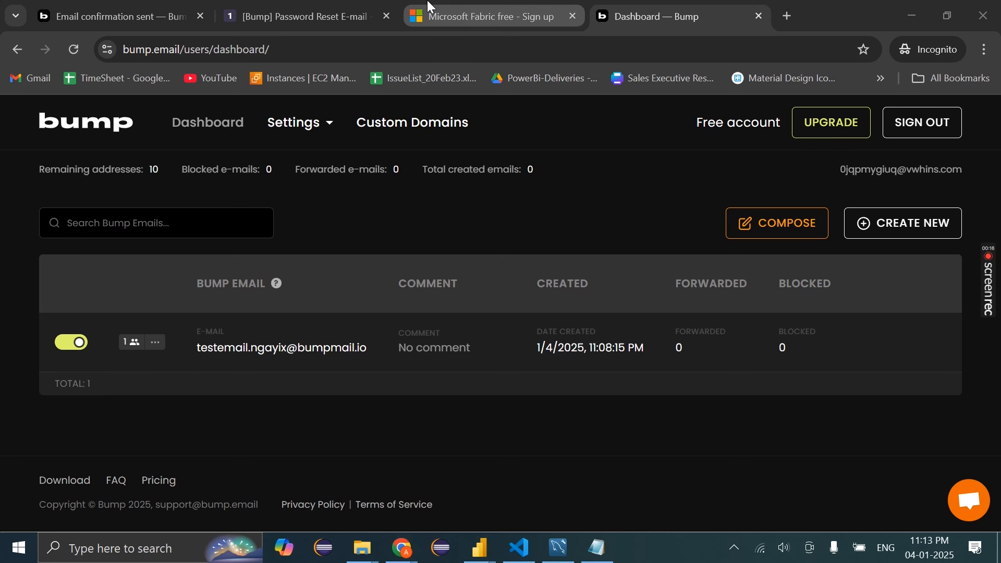
Return to the Microsoft Fabric sign-up form and scroll through it
{"action": "left_click", "coordinate": [418, 16]}
{"action": "scroll", "coordinate": [436, 300], "scroll_direction": "down", "scroll_amount": 3}
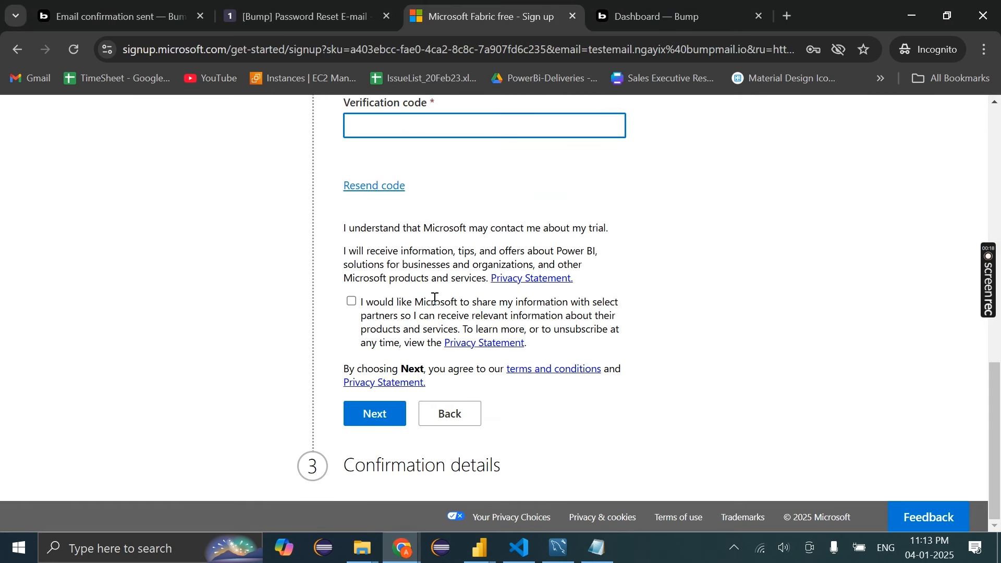
{"action": "scroll", "coordinate": [512, 266], "scroll_direction": "up", "scroll_amount": 15}
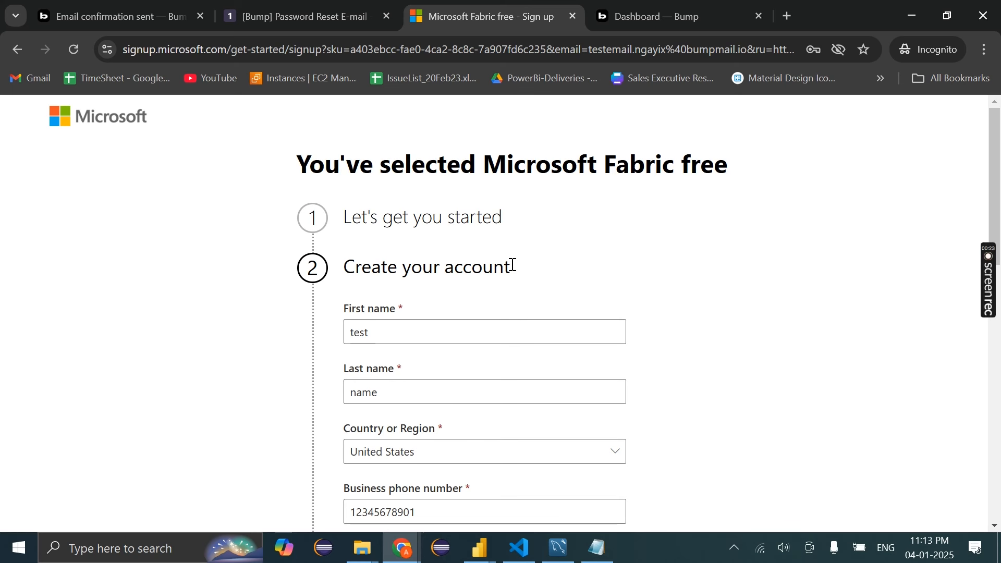
{"action": "scroll", "coordinate": [512, 265], "scroll_direction": "down", "scroll_amount": 5}
{"action": "scroll", "coordinate": [513, 267], "scroll_direction": "up", "scroll_amount": 2}
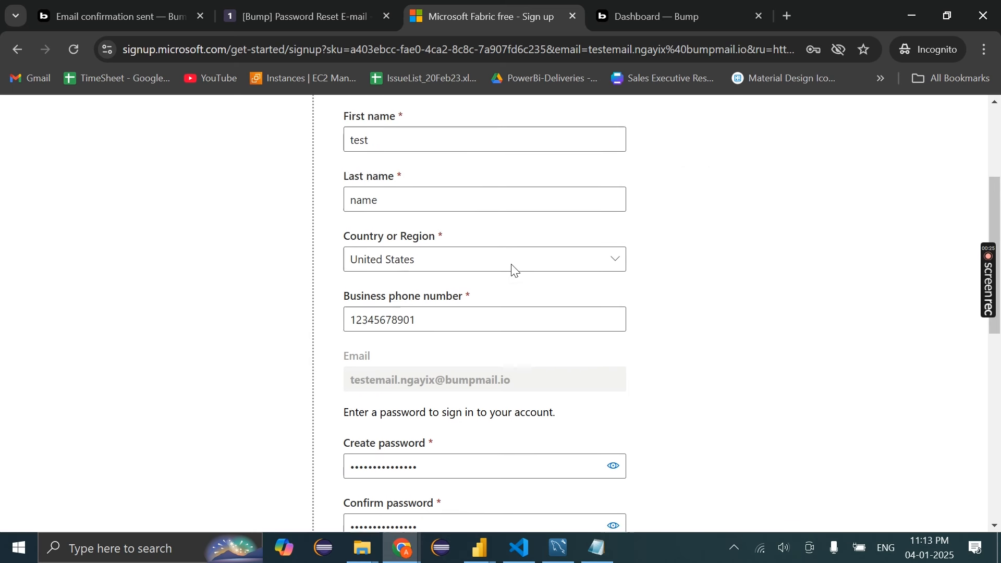
{"action": "scroll", "coordinate": [513, 266], "scroll_direction": "down", "scroll_amount": 5}
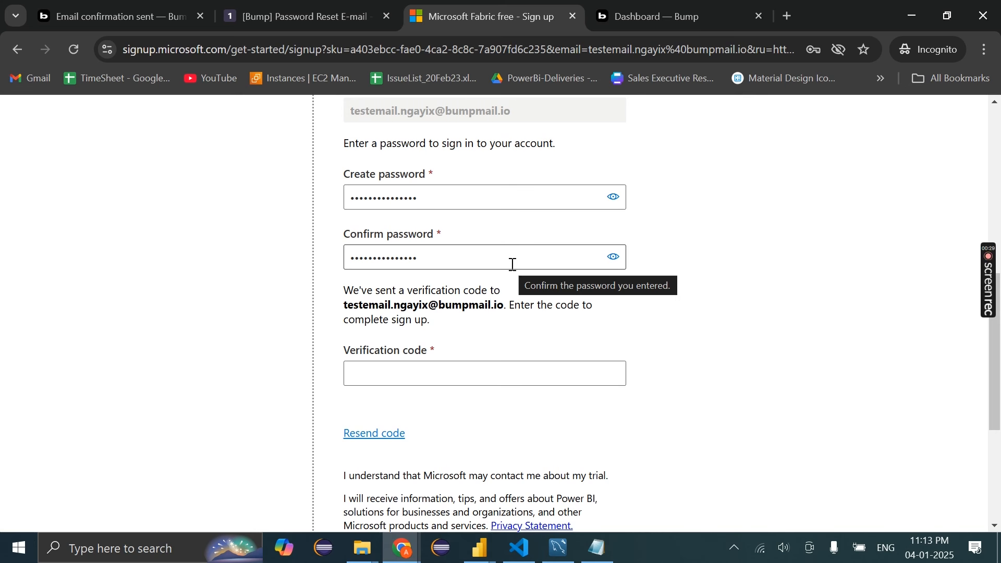
Check the temporary inbox, copy the account e-mail from Bump, and focus the Verification code box
{"action": "left_click", "coordinate": [624, 7]}
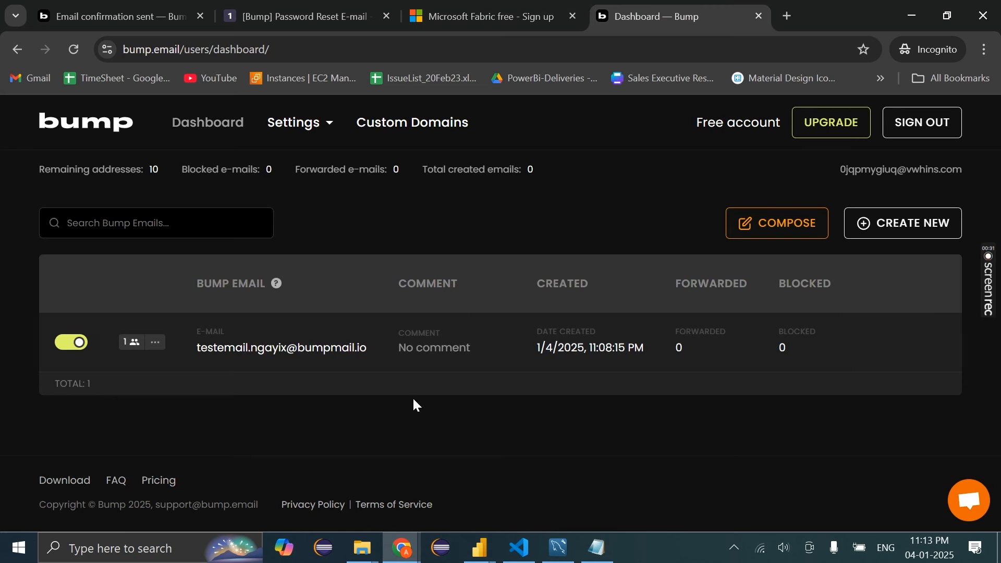
{"action": "left_click", "coordinate": [305, 5]}
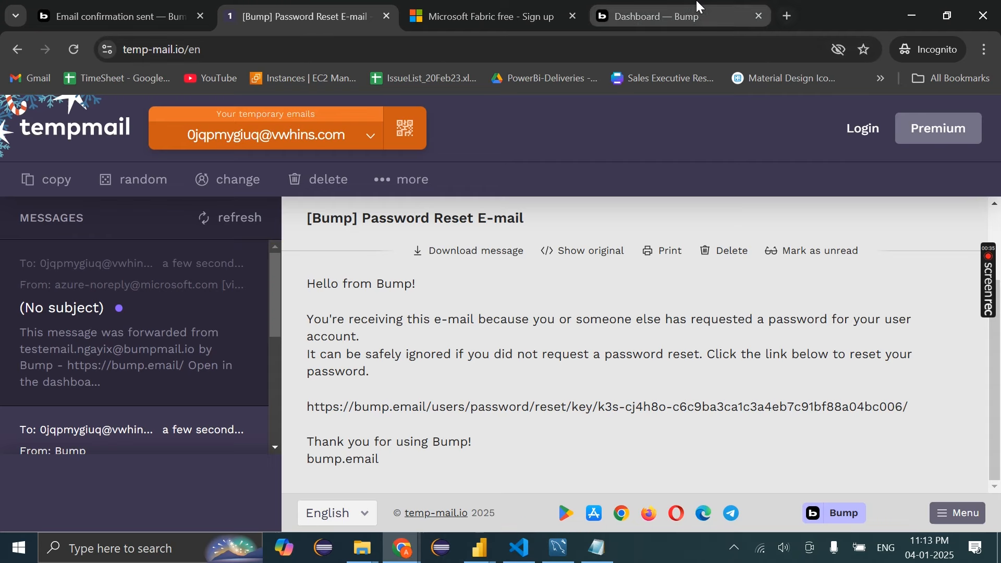
{"action": "left_click", "coordinate": [649, 6]}
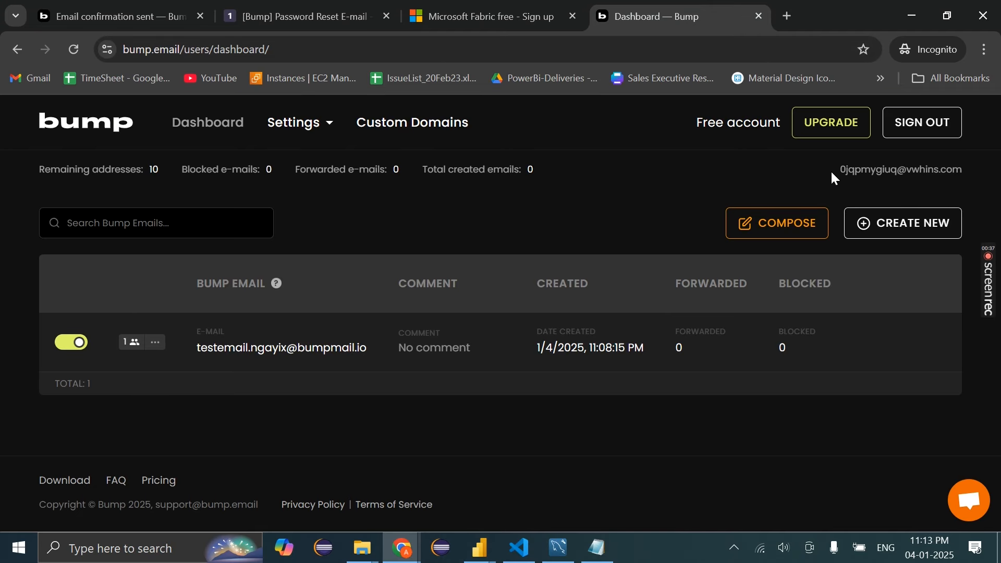
{"action": "left_click_drag", "start_coordinate": [831, 174], "coordinate": [971, 176]}
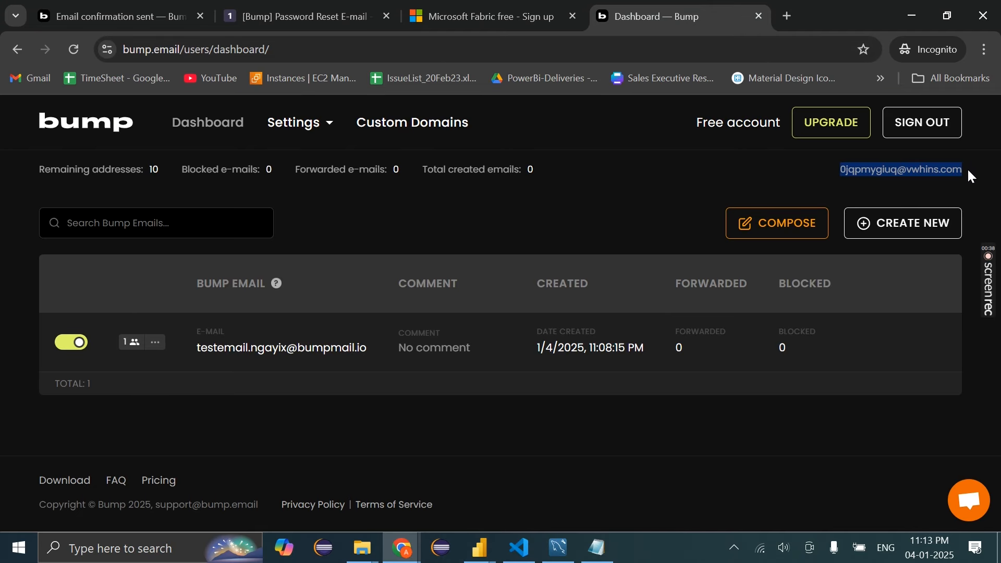
{"action": "left_click", "coordinate": [831, 168]}
{"action": "left_click_drag", "start_coordinate": [832, 167], "coordinate": [978, 163]}
{"action": "left_click", "coordinate": [534, 236]}
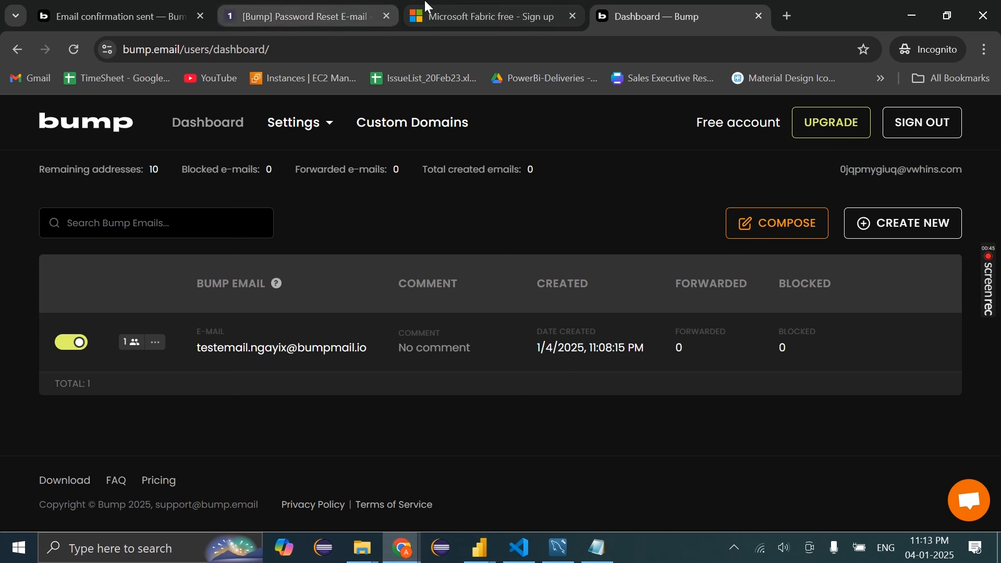
{"action": "left_click", "coordinate": [482, 16]}
{"action": "left_click", "coordinate": [400, 373]}
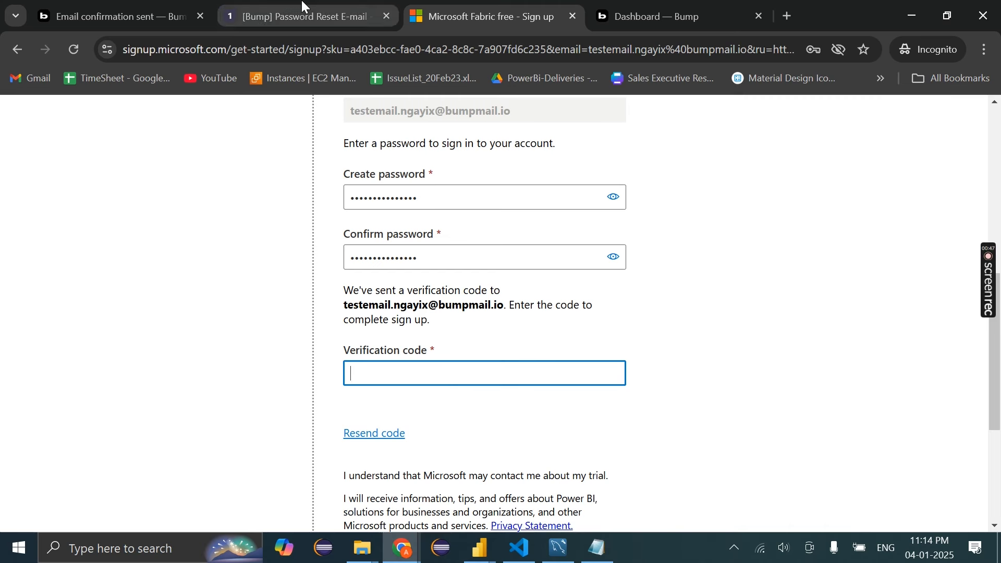
Copy the verification code from the (No subject) Microsoft e-mail in Temp-mail
{"action": "left_click", "coordinate": [307, 16]}
{"action": "left_click", "coordinate": [170, 317]}
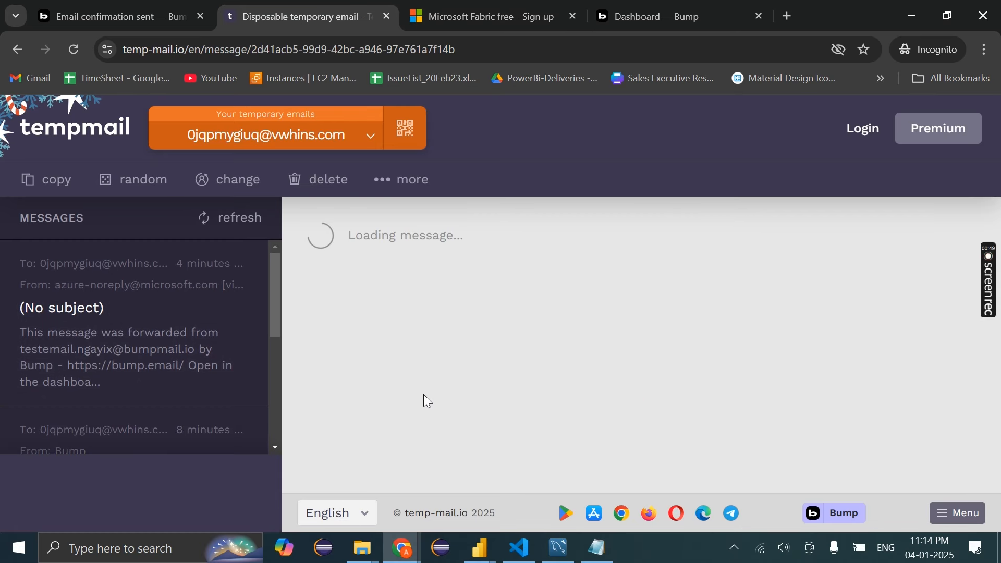
{"action": "scroll", "coordinate": [462, 394], "scroll_direction": "down", "scroll_amount": 5}
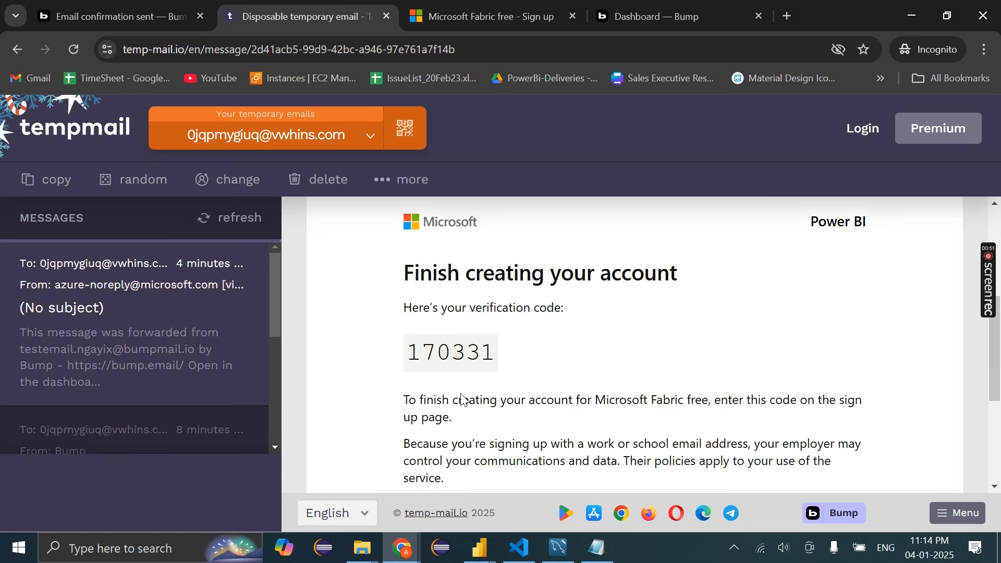
{"action": "left_click_drag", "start_coordinate": [494, 351], "coordinate": [412, 350]}
{"action": "key", "text": "ctrl+c"}
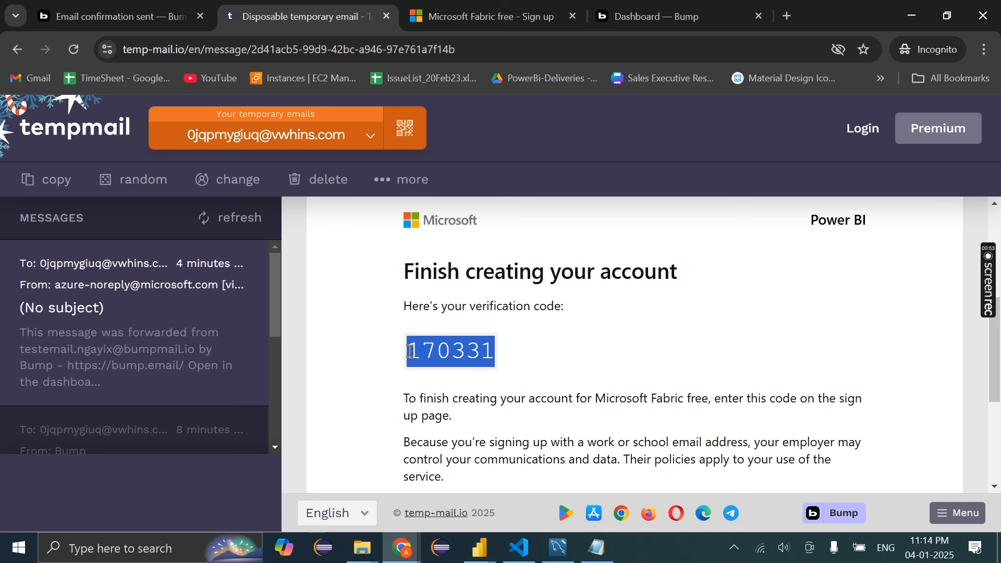
Paste the code into the Fabric form, tick the partner-sharing box, and submit
{"action": "left_click", "coordinate": [512, 6]}
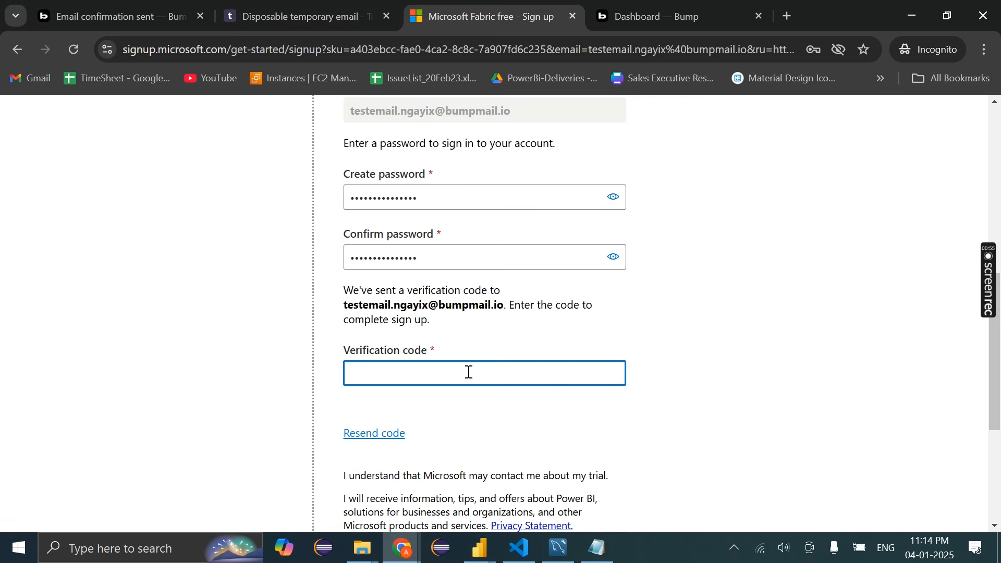
{"action": "key", "text": "ctrl+v"}
{"action": "scroll", "coordinate": [468, 372], "scroll_direction": "down", "scroll_amount": 5}
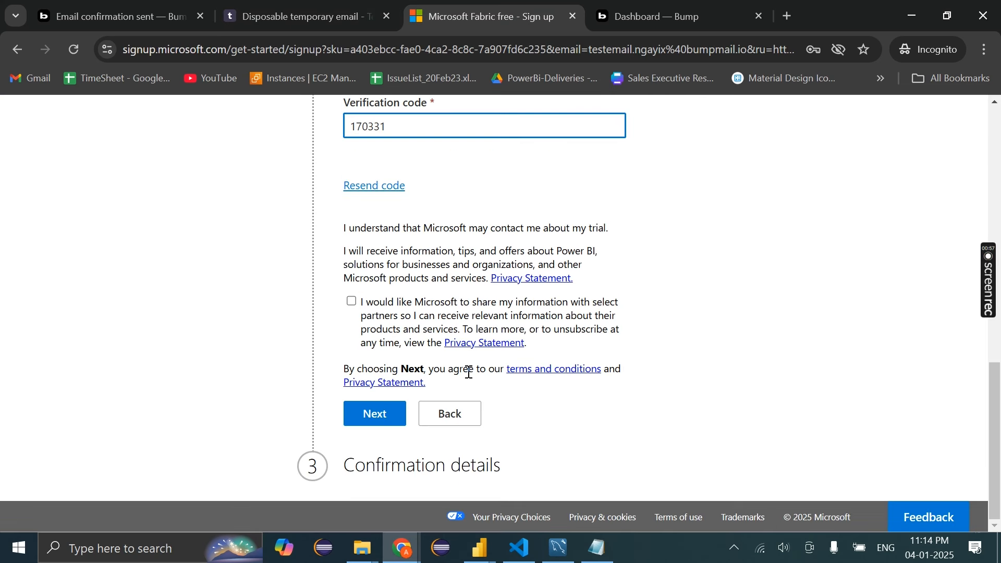
{"action": "left_click", "coordinate": [352, 302]}
{"action": "left_click", "coordinate": [380, 423]}
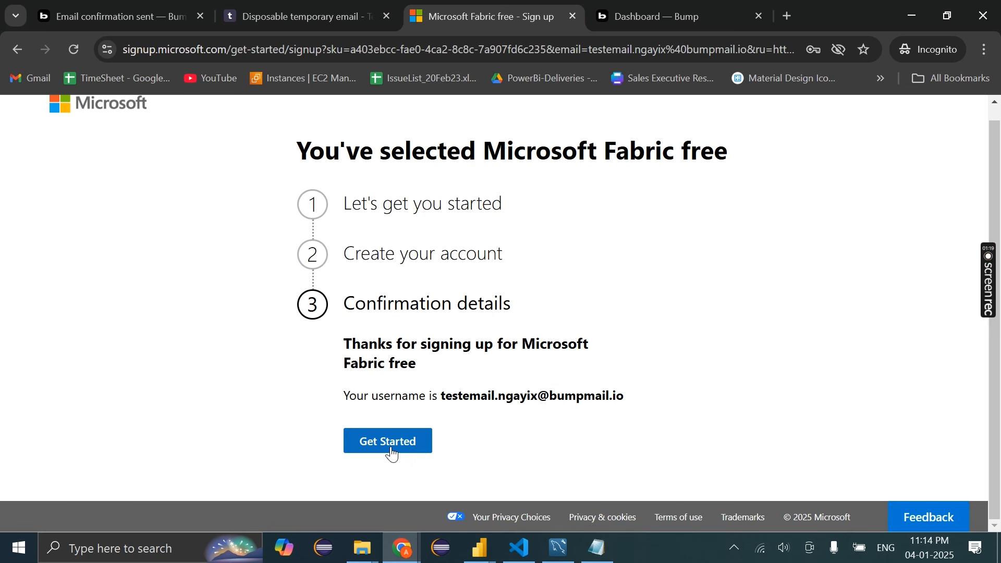
Submit the new Fabric account's e-mail at Microsoft sign-in, moving the confirmation page into its own window
{"action": "left_click", "coordinate": [392, 447]}
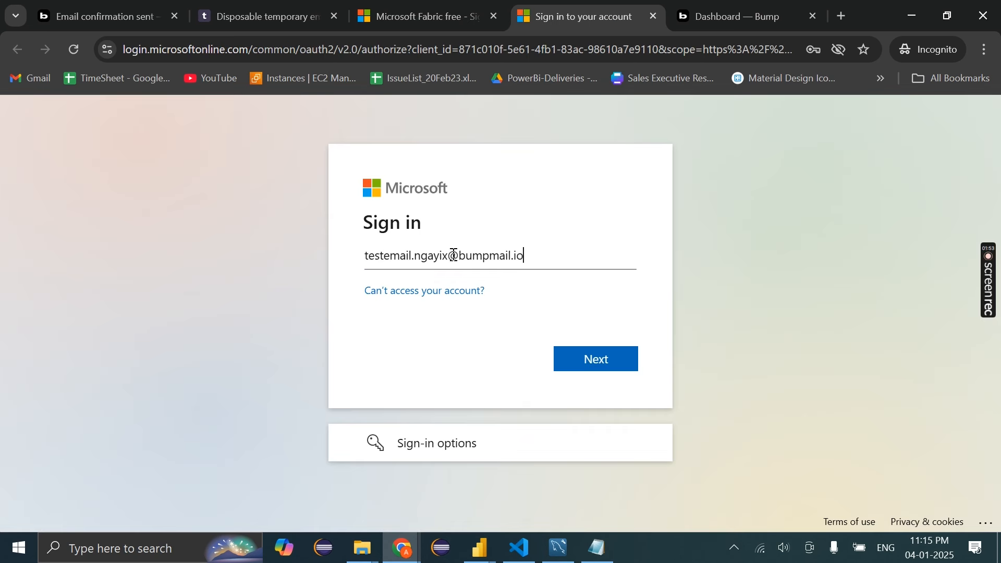
{"action": "key", "text": "Return"}
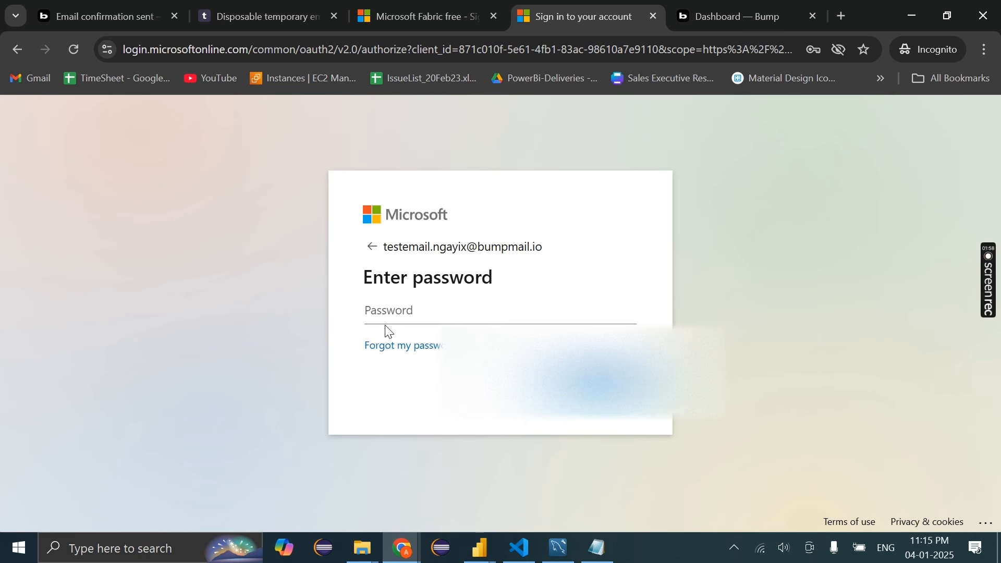
{"action": "left_click", "coordinate": [428, 16]}
{"action": "left_click_drag", "start_coordinate": [415, 254], "coordinate": [413, 1]}
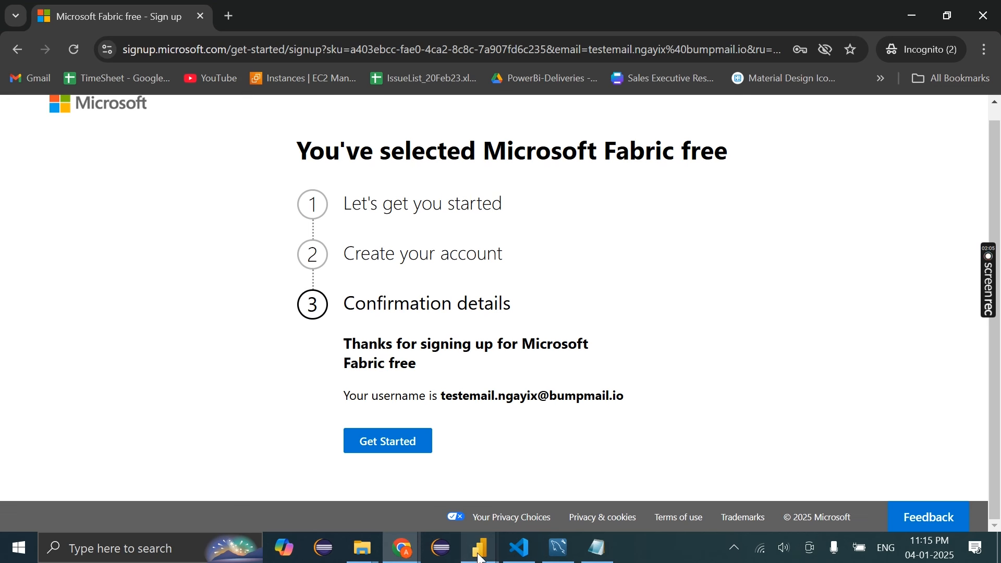
{"action": "mouse_move", "coordinate": [402, 547]}
{"action": "left_click", "coordinate": [467, 495]}
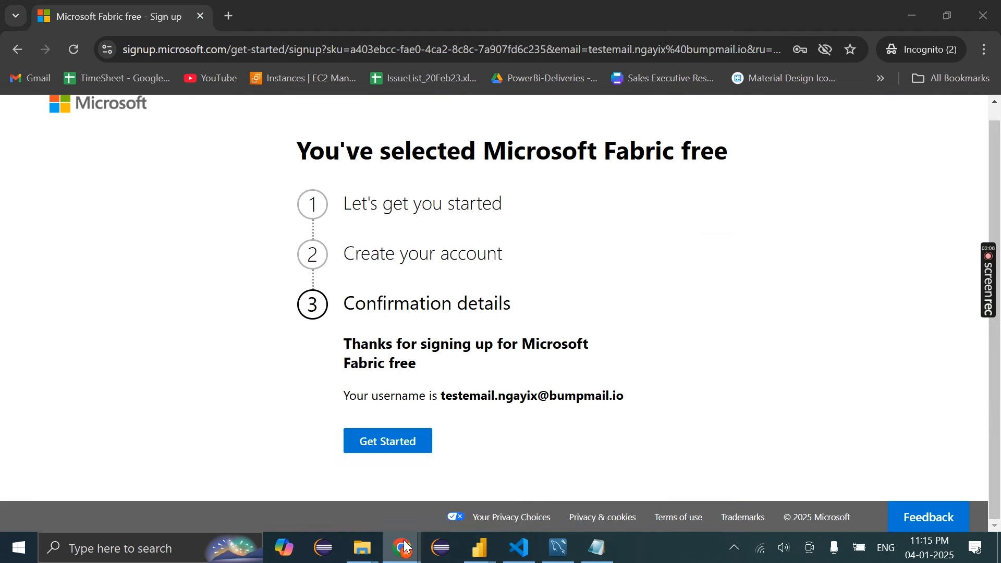
{"action": "left_click", "coordinate": [466, 495]}
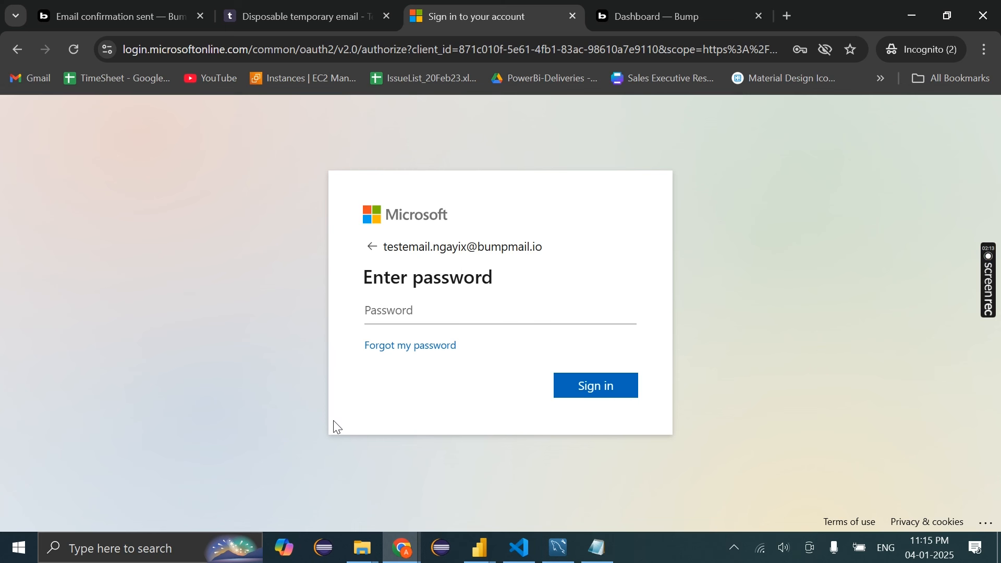
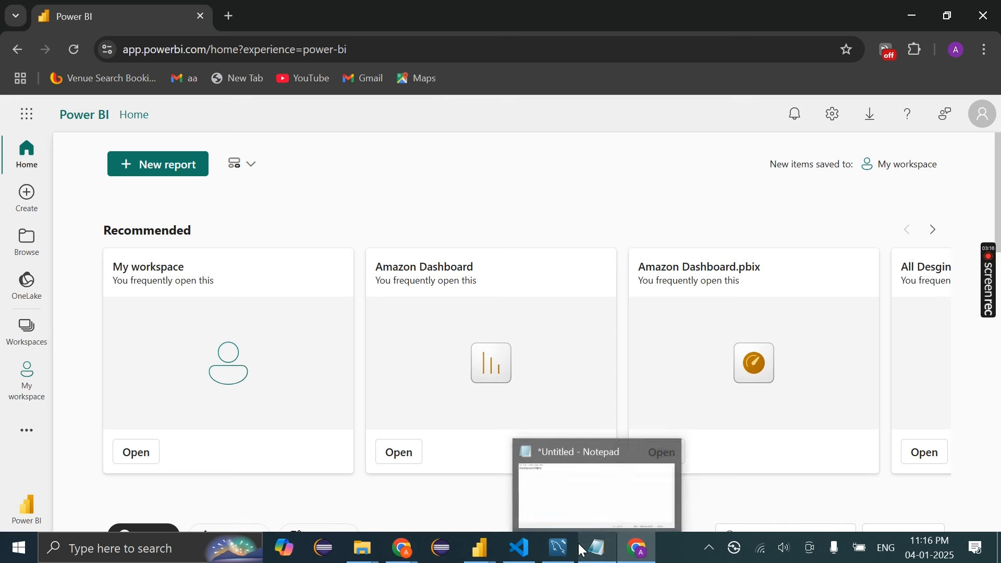
Open a new blank Notepad window and set it aside
{"action": "left_click", "coordinate": [101, 556]}
{"action": "type", "text": "note"}
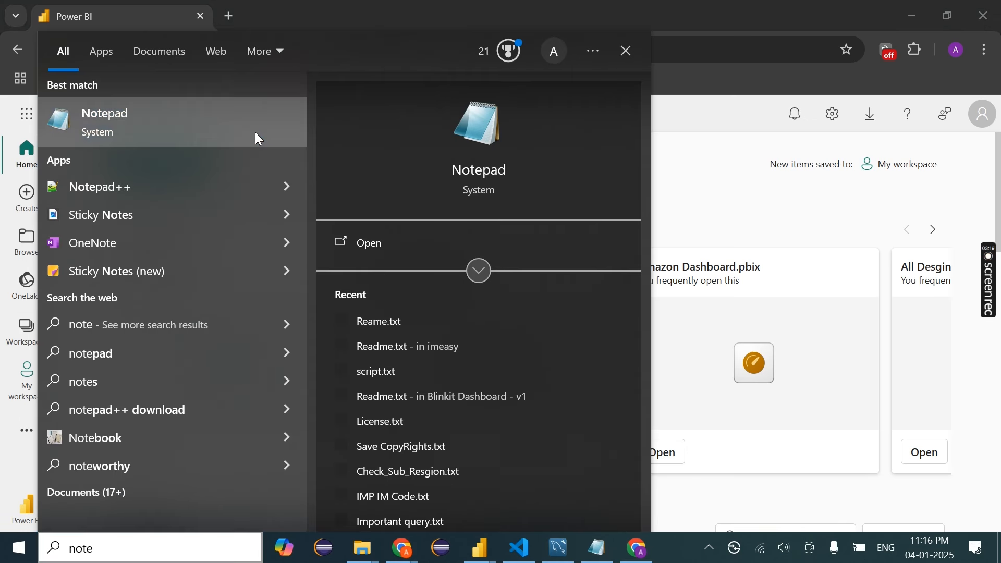
{"action": "left_click", "coordinate": [255, 133]}
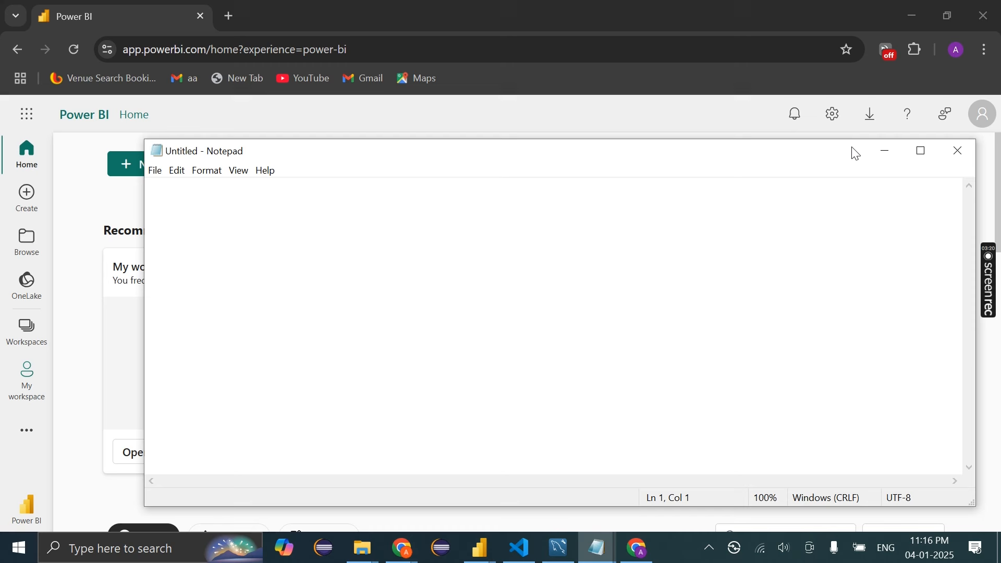
{"action": "left_click", "coordinate": [885, 151]}
{"action": "scroll", "coordinate": [119, 349], "scroll_direction": "down", "scroll_amount": 2}
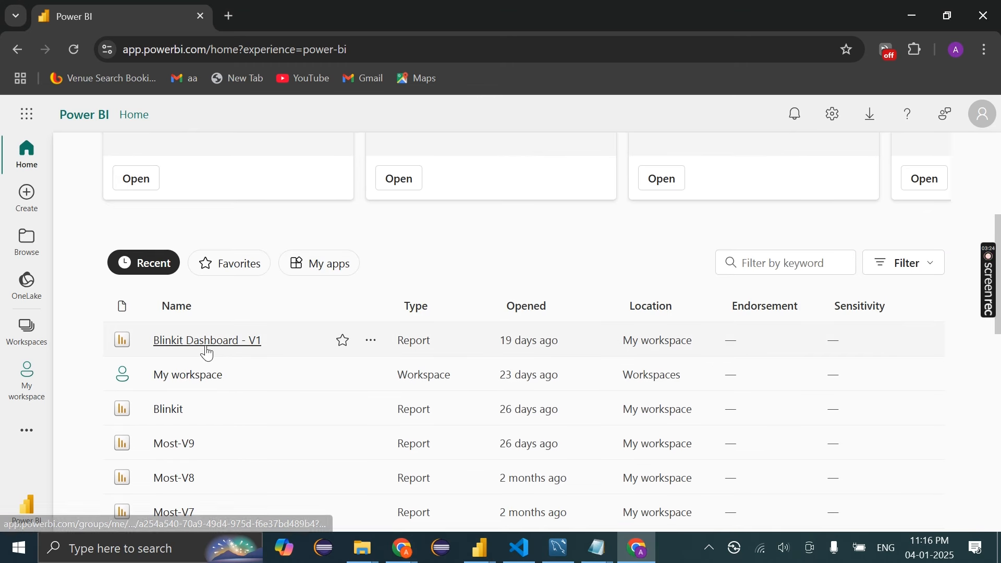
{"action": "scroll", "coordinate": [193, 313], "scroll_direction": "up", "scroll_amount": 5}
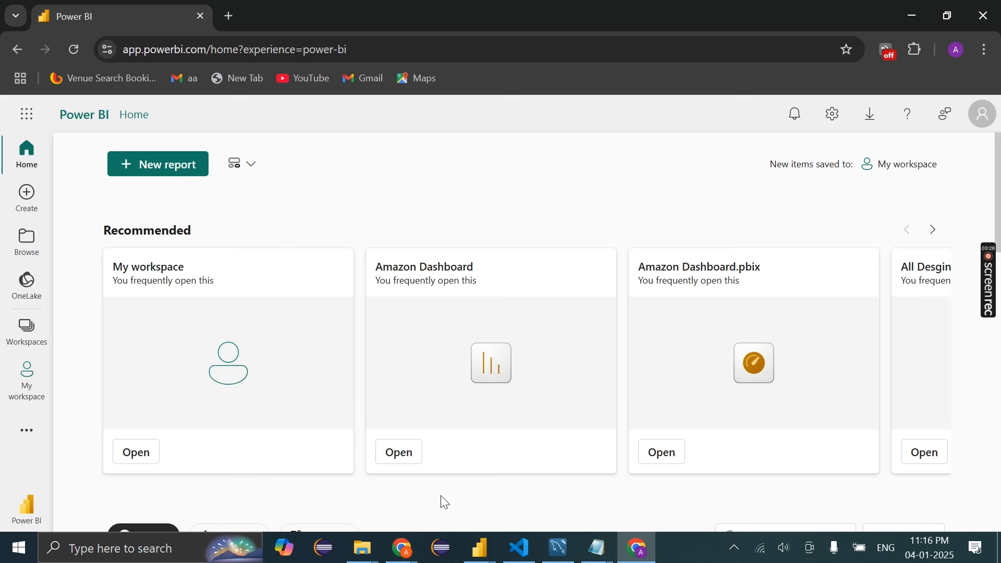
Save the blinitv2 report, then start a Save As into the Downloads\Ls folder
{"action": "left_click", "coordinate": [491, 560]}
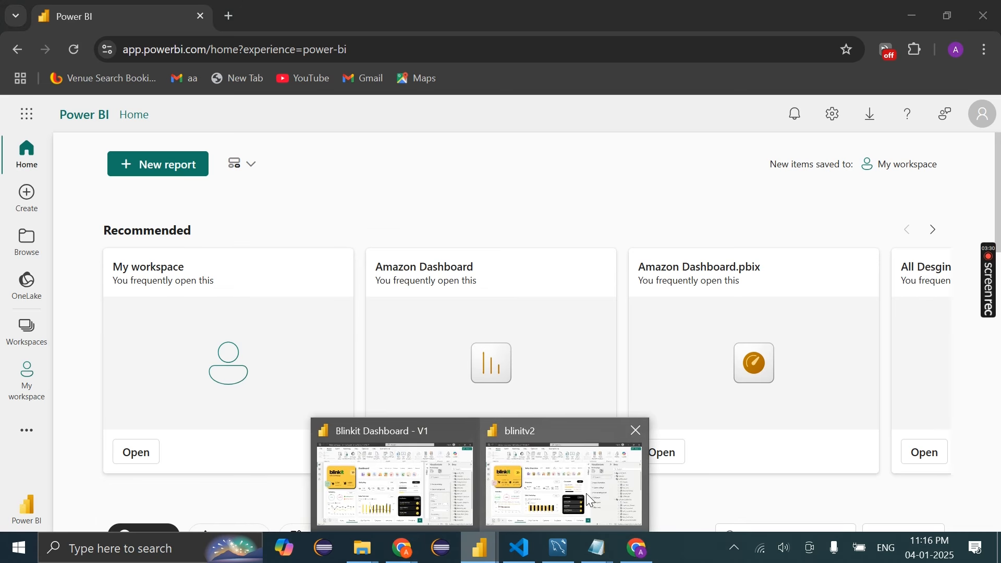
{"action": "left_click", "coordinate": [564, 482]}
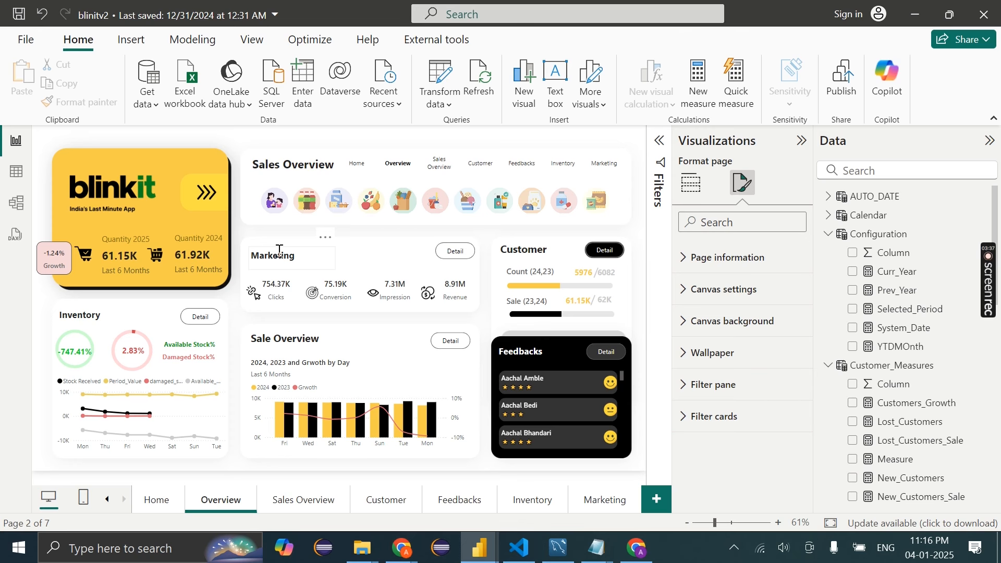
{"action": "key", "text": "ctrl+s"}
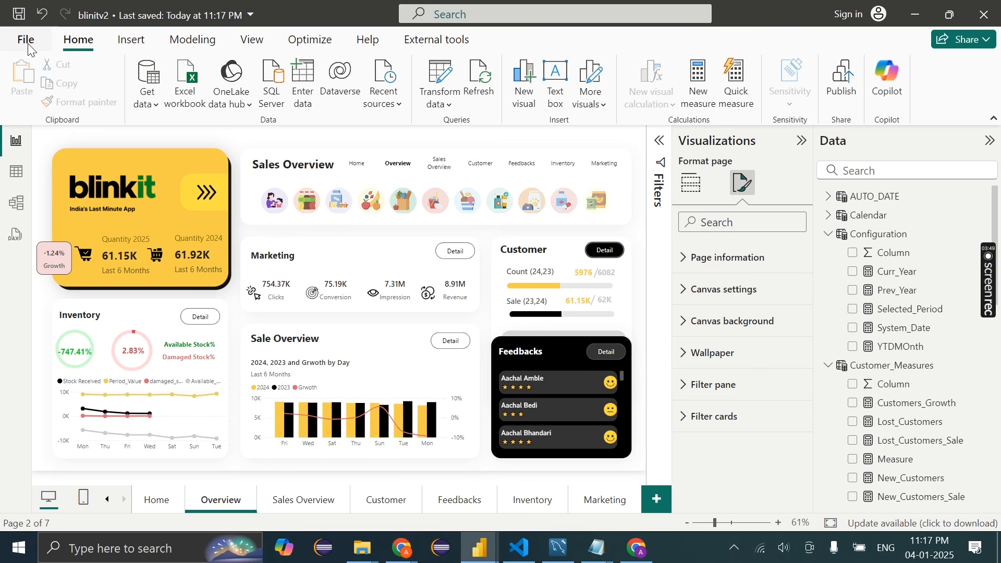
{"action": "left_click", "coordinate": [27, 42]}
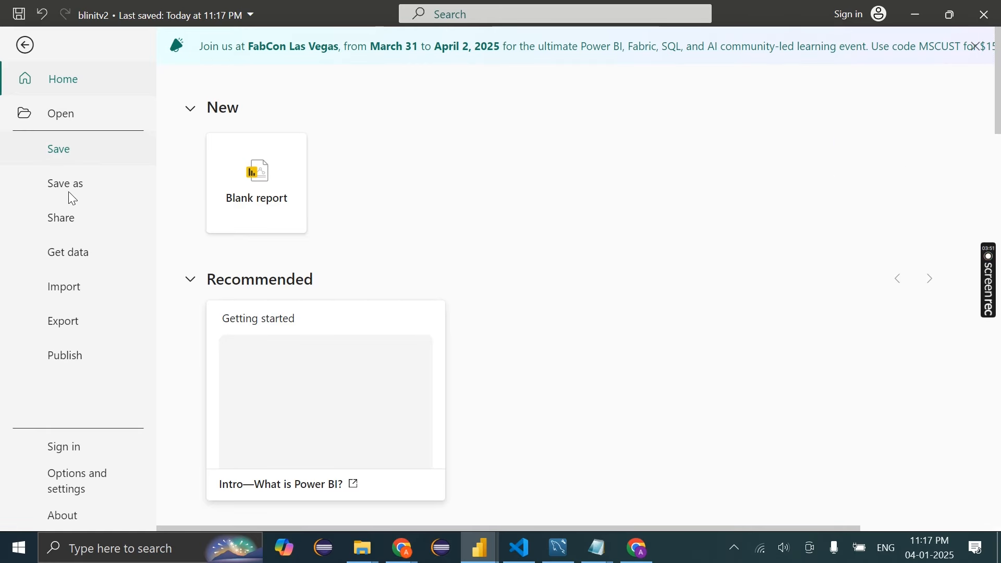
{"action": "left_click", "coordinate": [78, 184]}
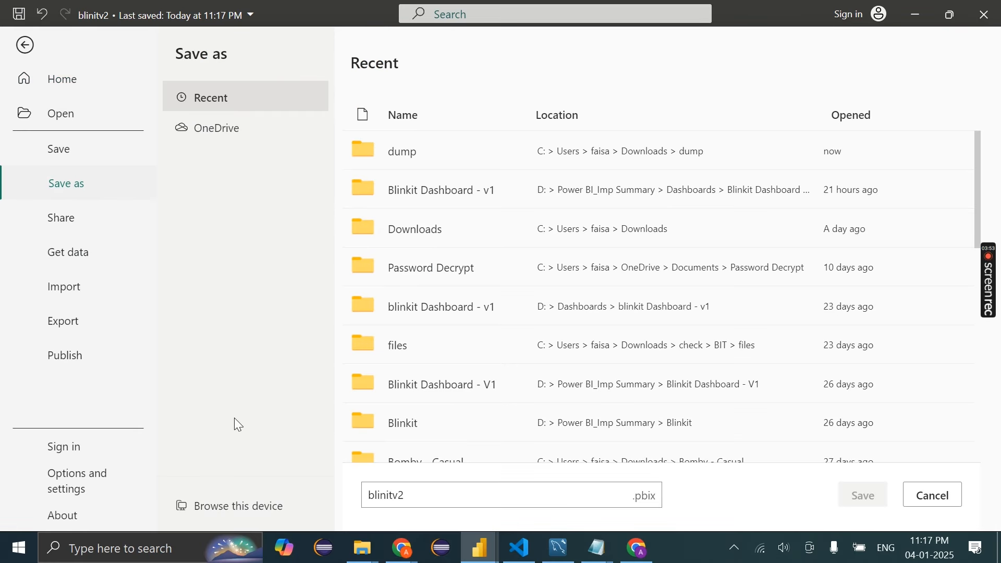
{"action": "left_click", "coordinate": [256, 525]}
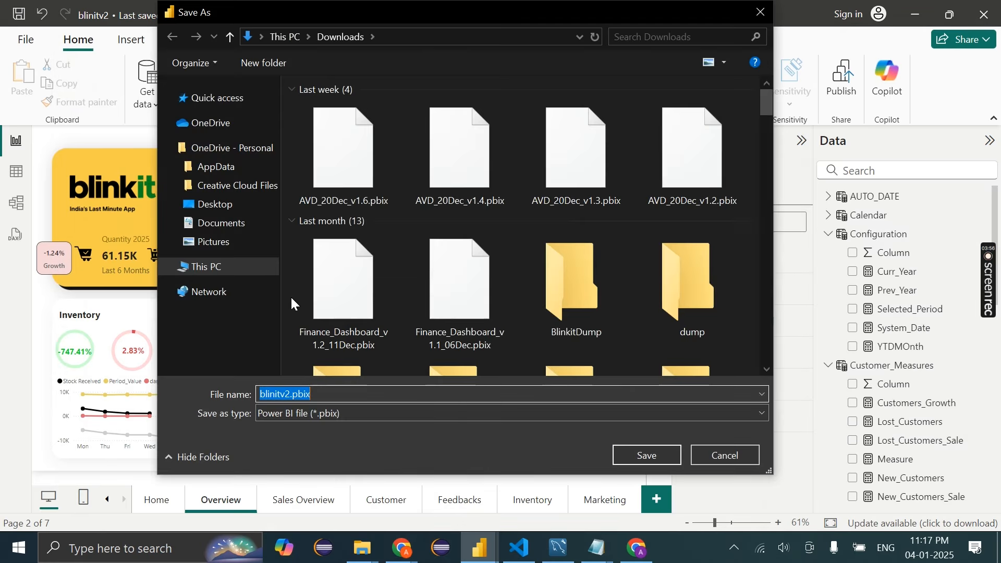
{"action": "scroll", "coordinate": [315, 224], "scroll_direction": "up", "scroll_amount": 3}
{"action": "double_click", "coordinate": [693, 151]}
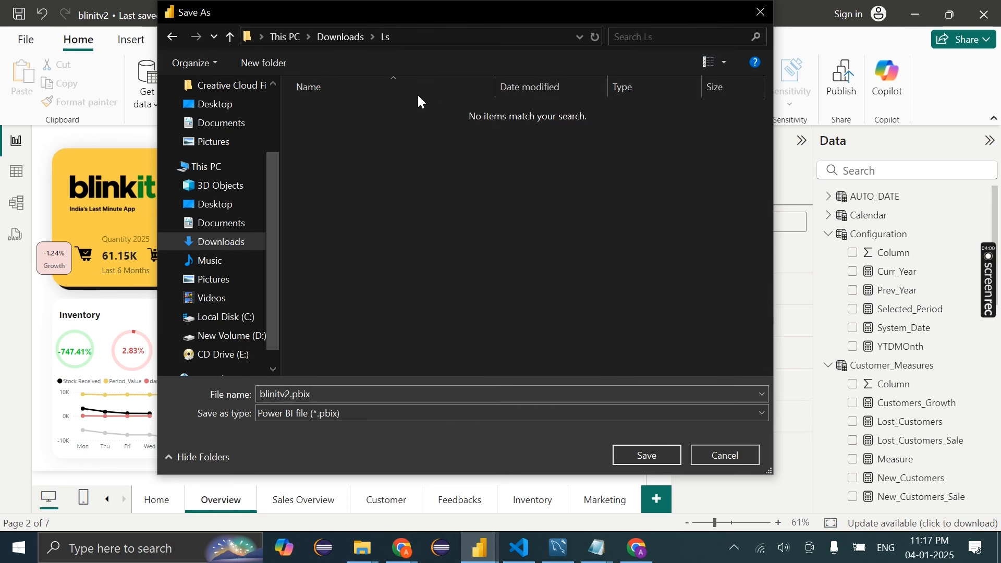
Name the copy 'Blinkit Publish Report' and save it
{"action": "triple_click", "coordinate": [333, 395]}
{"action": "key", "text": "BackSpace"}
{"action": "type", "text": "BL"}
{"action": "key", "text": "BackSpace"}
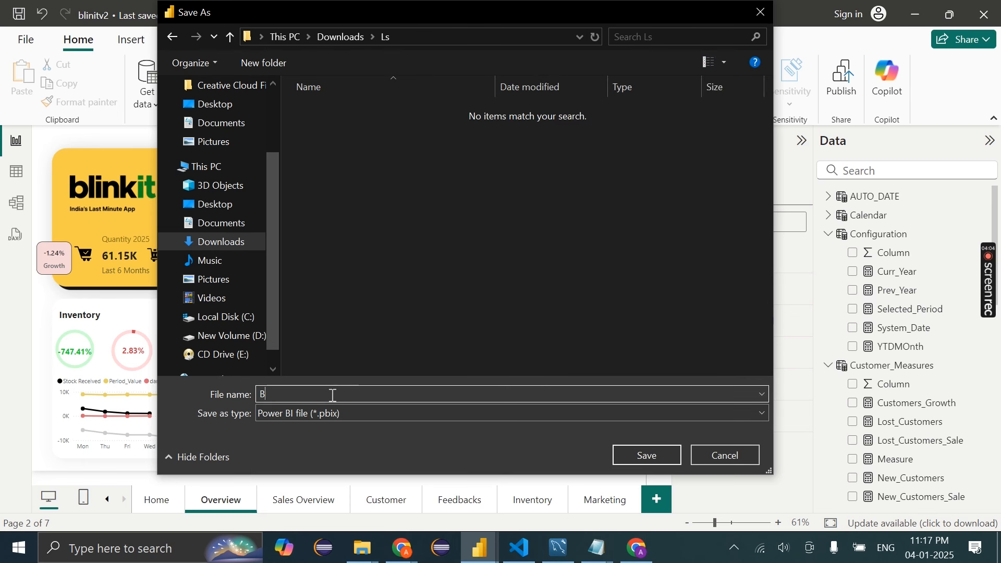
{"action": "type", "text": "lini"}
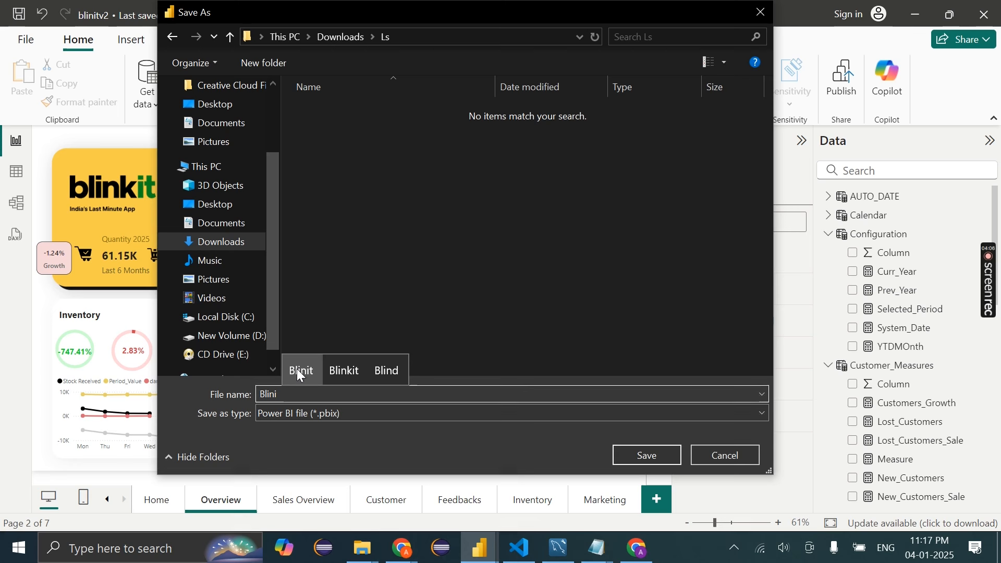
{"action": "left_click", "coordinate": [345, 370]}
{"action": "type", "text": "Publish Report"}
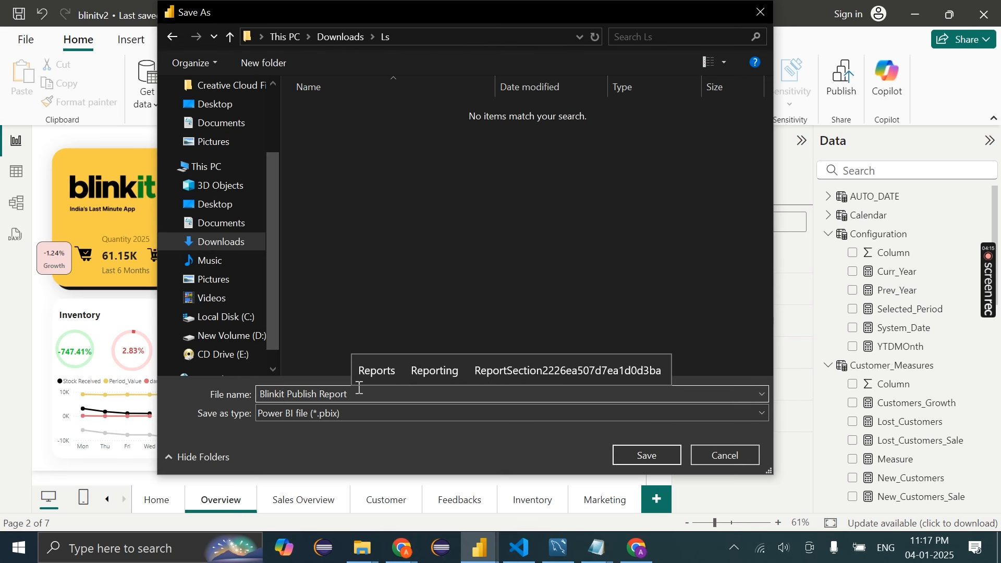
{"action": "left_click_drag", "start_coordinate": [358, 395], "coordinate": [240, 391]}
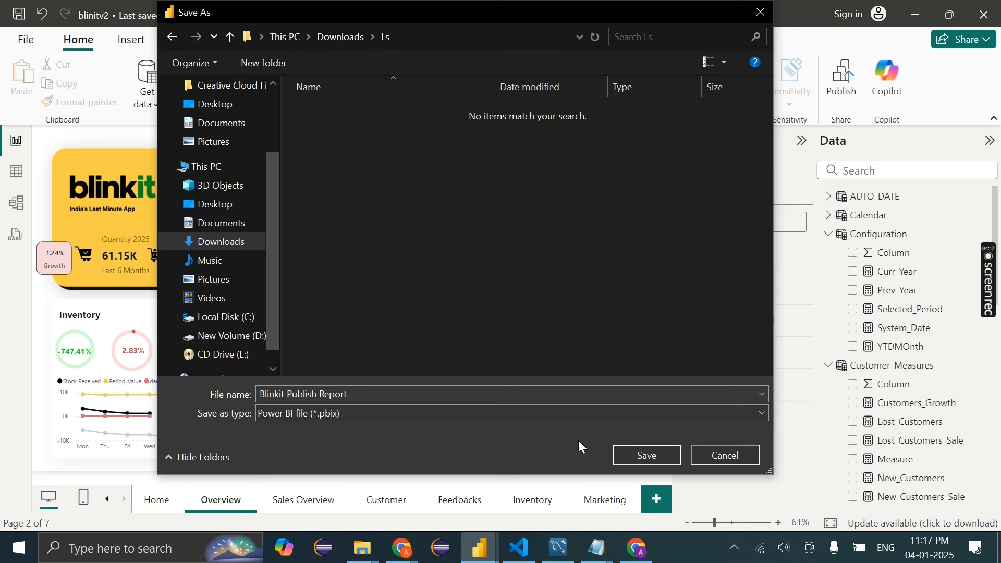
{"action": "left_click", "coordinate": [643, 455]}
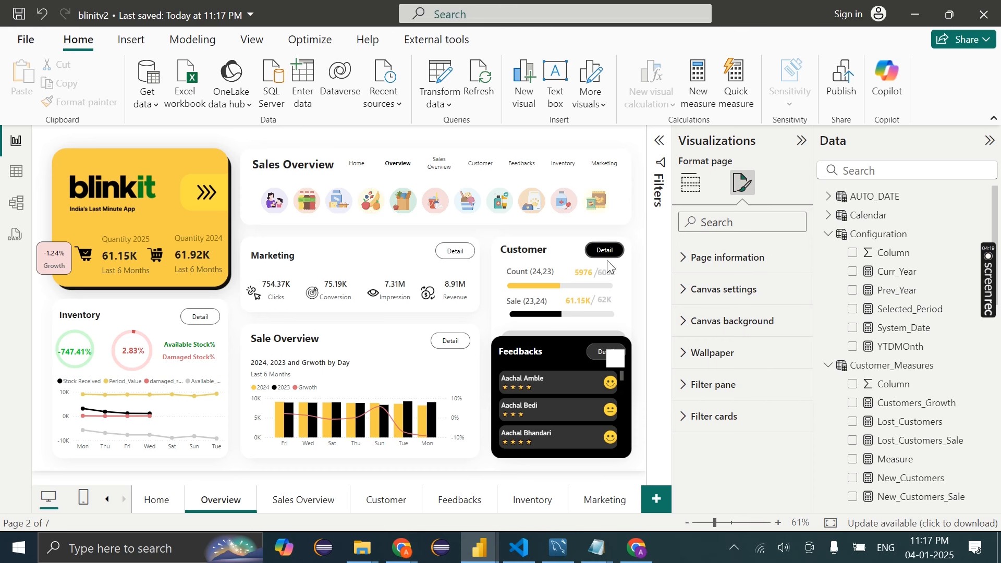
In the Power BI web page, open the My workspace item list
{"action": "left_click", "coordinate": [637, 548]}
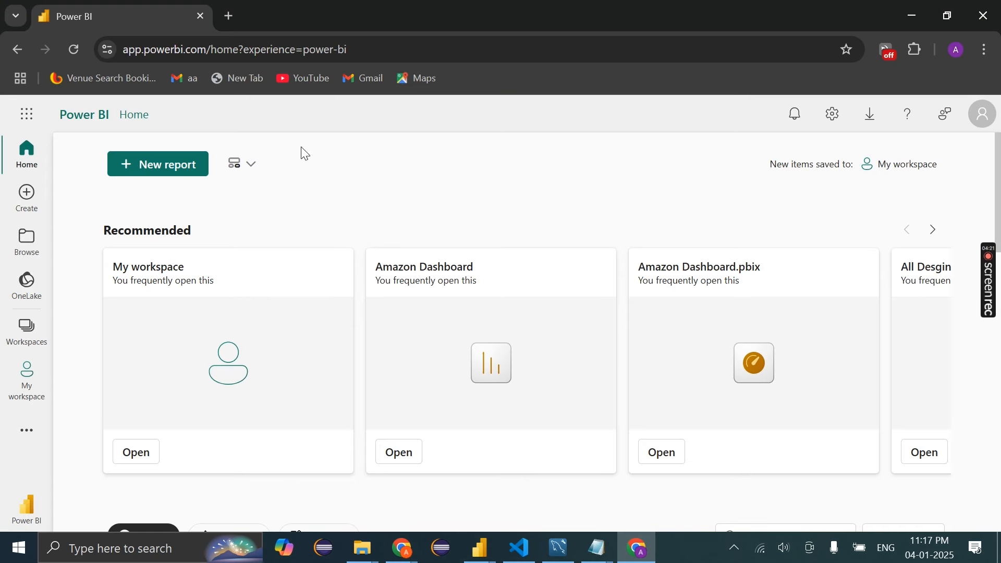
{"action": "left_click", "coordinate": [159, 164]}
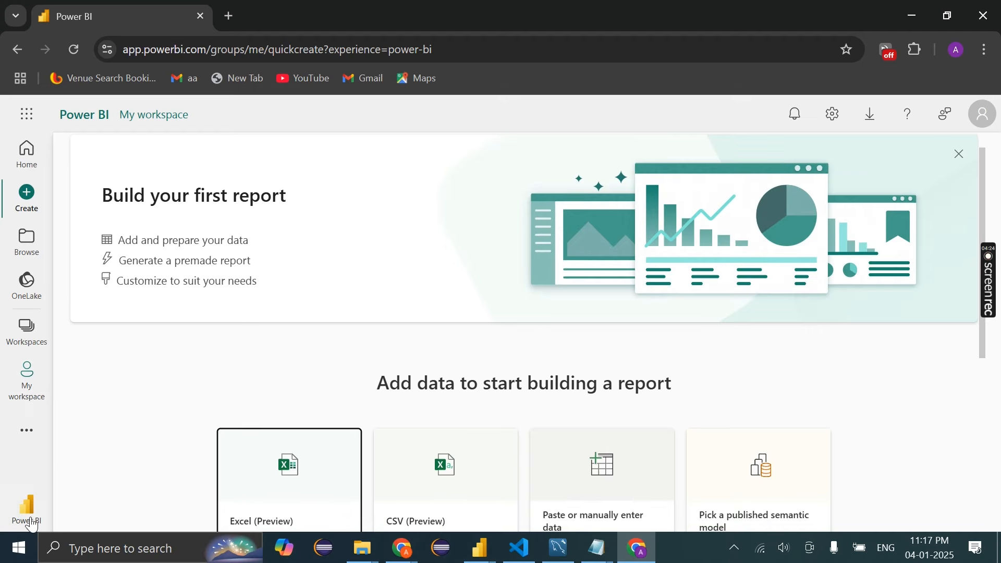
{"action": "left_click", "coordinate": [28, 396]}
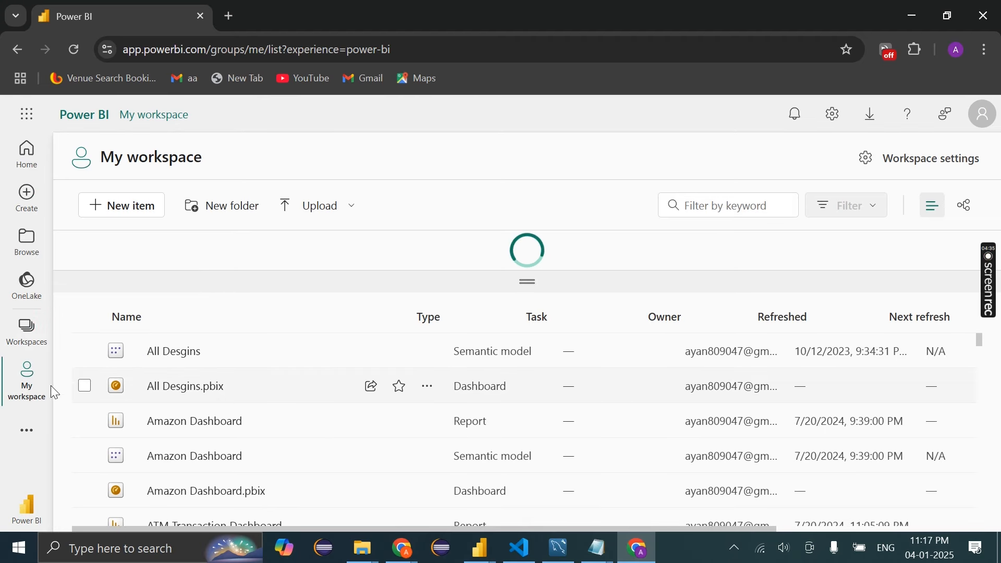
{"action": "scroll", "coordinate": [217, 434], "scroll_direction": "down", "scroll_amount": 5}
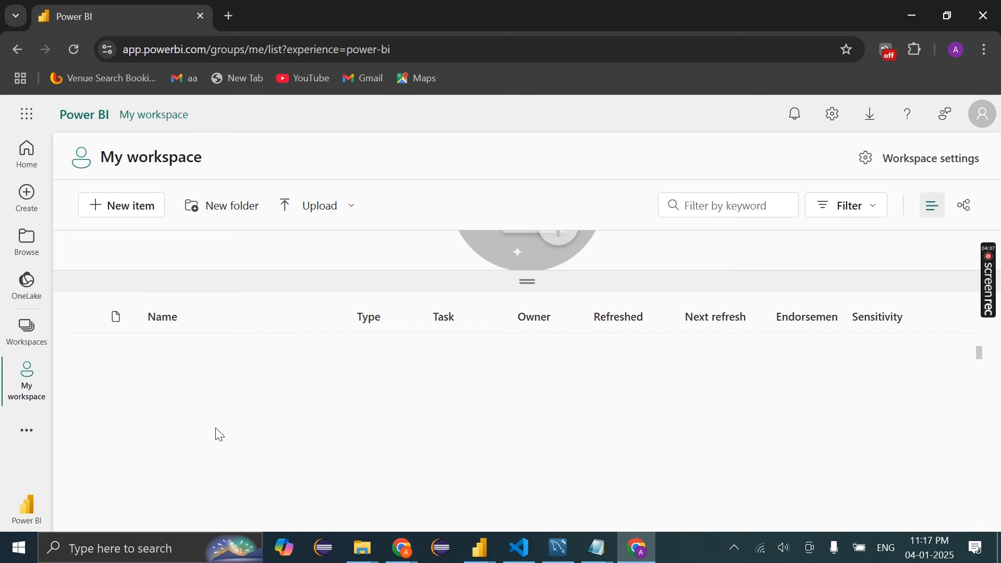
{"action": "scroll", "coordinate": [225, 435], "scroll_direction": "up", "scroll_amount": 5}
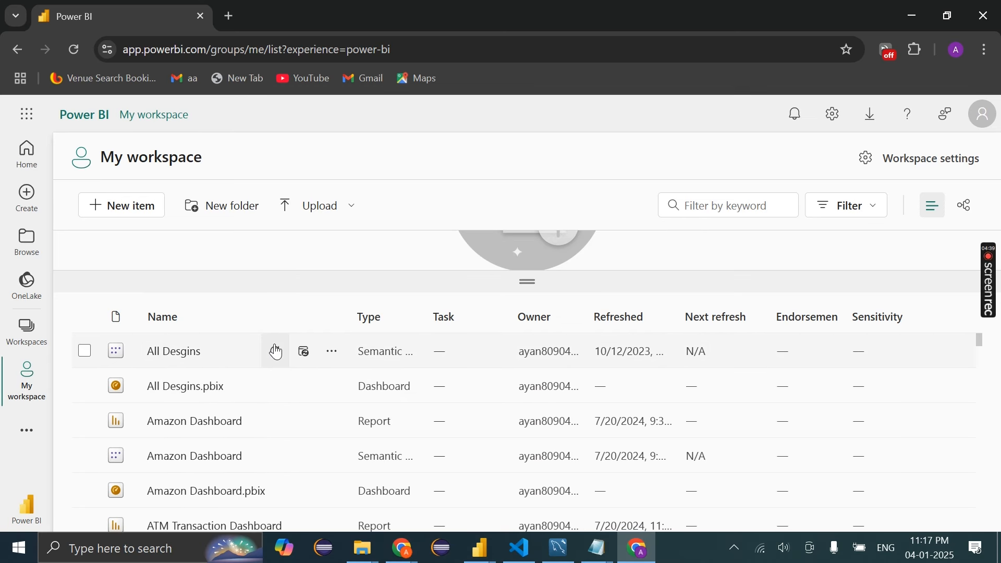
Upload Blinkit Publish Report.pbix from Downloads\Ls into My workspace
{"action": "left_click", "coordinate": [340, 215]}
{"action": "left_click", "coordinate": [305, 283]}
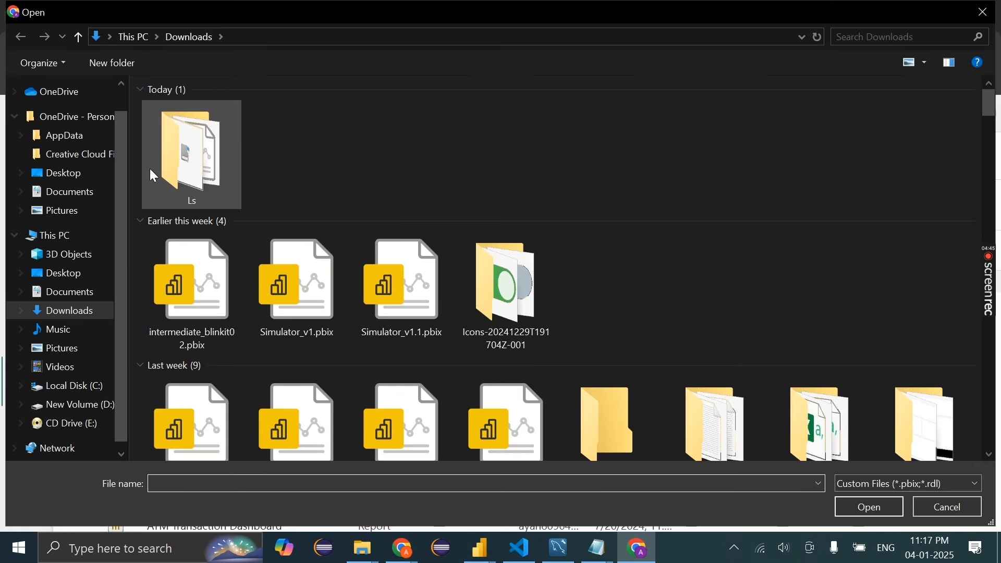
{"action": "double_click", "coordinate": [153, 175]}
{"action": "left_click", "coordinate": [236, 111]}
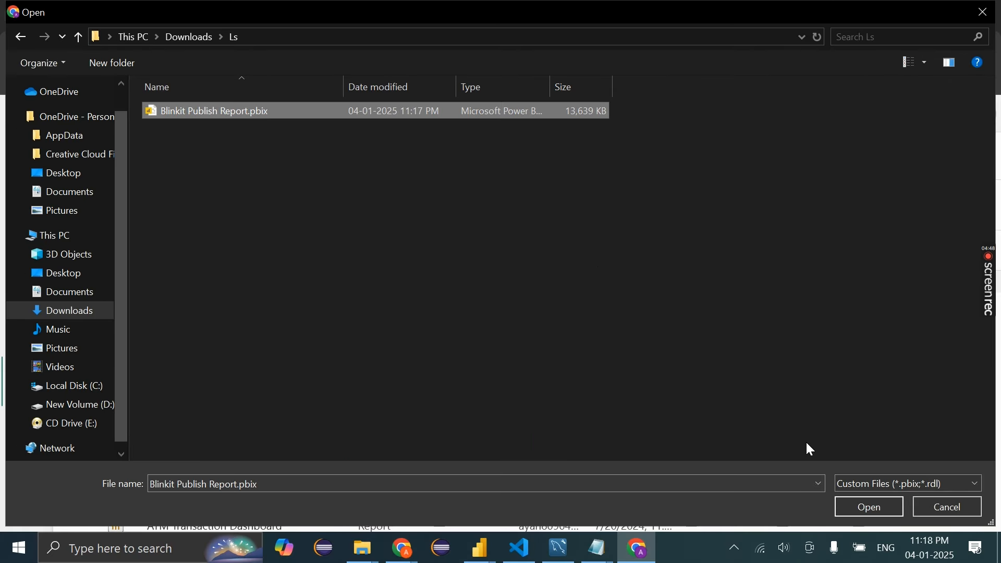
{"action": "left_click", "coordinate": [858, 511]}
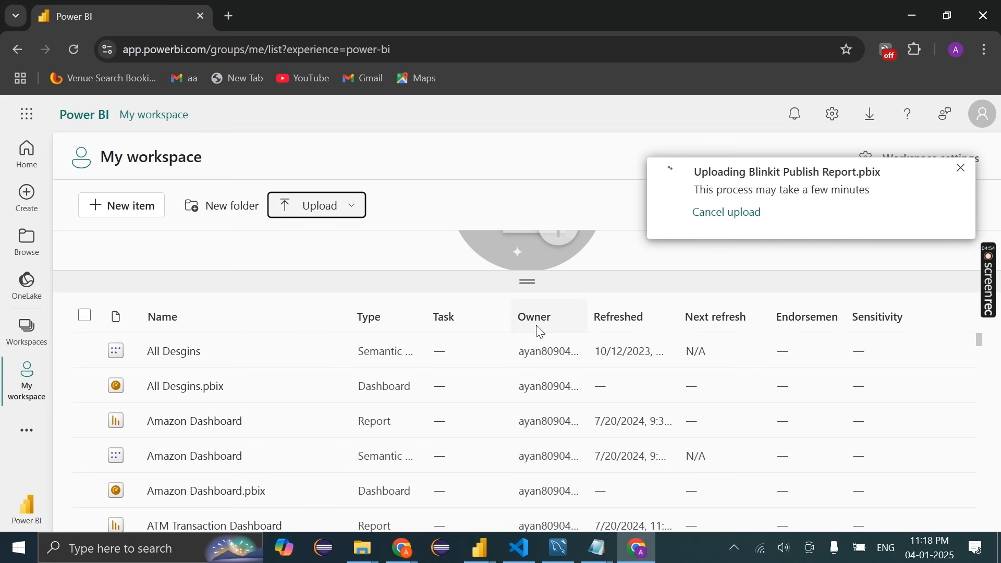
Open the Blinkit Portfolio folder from Documents in Visual Studio Code
{"action": "left_click", "coordinate": [520, 548]}
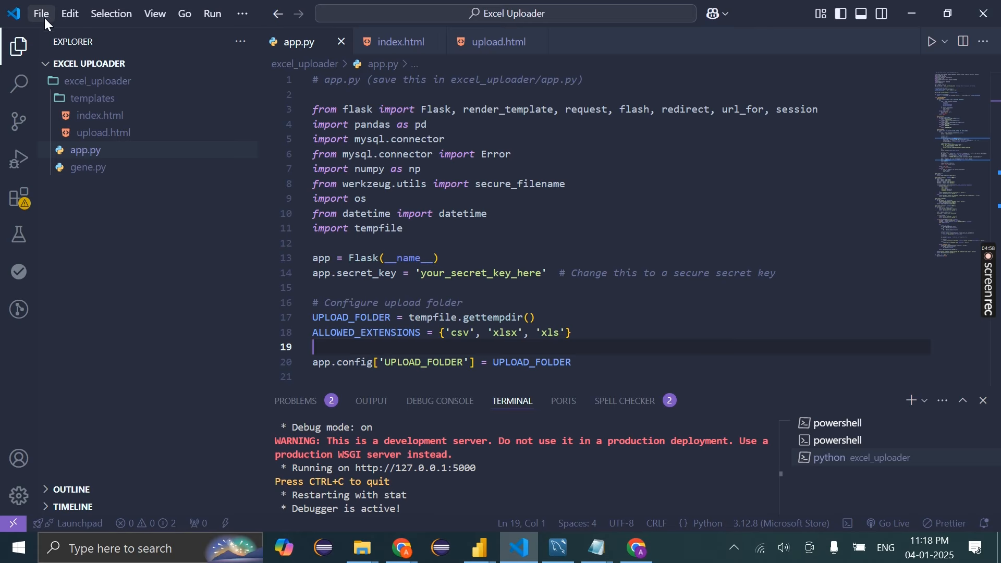
{"action": "left_click", "coordinate": [45, 13]}
{"action": "left_click", "coordinate": [45, 146]}
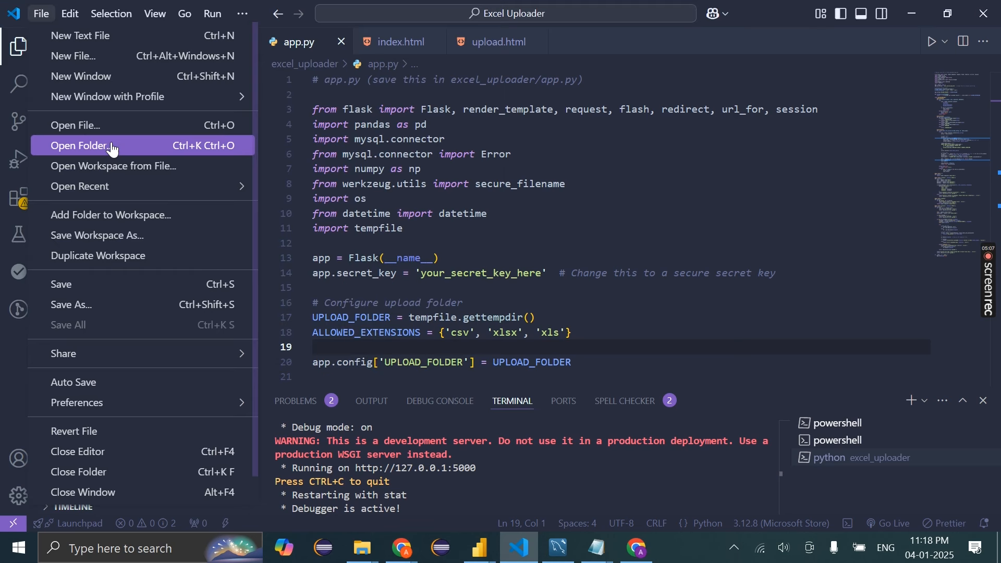
{"action": "left_click", "coordinate": [112, 148]}
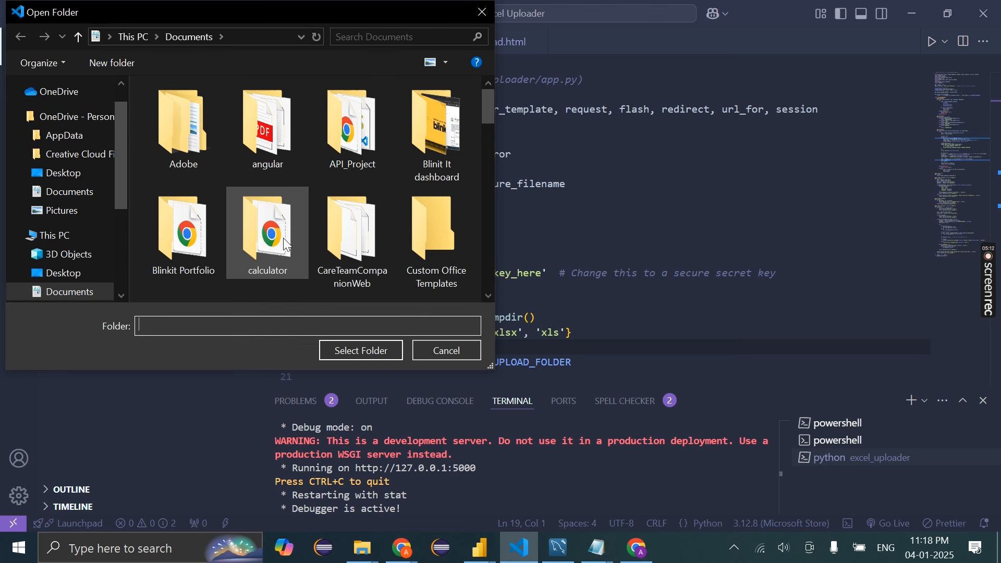
{"action": "left_click", "coordinate": [210, 237]}
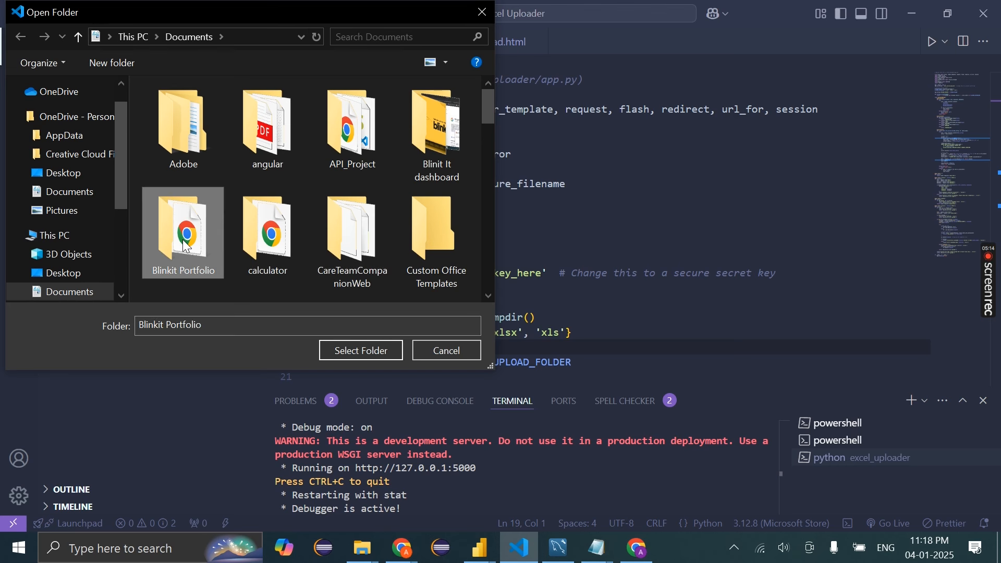
{"action": "left_click", "coordinate": [348, 349]}
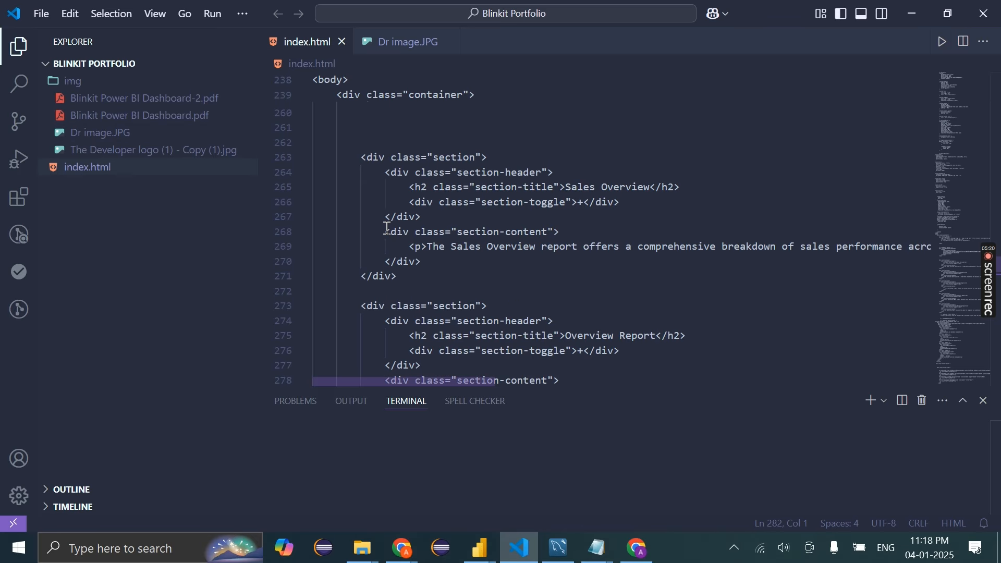
Find the Live Server extension and start it with Go Live on port 5500
{"action": "scroll", "coordinate": [509, 186], "scroll_direction": "up", "scroll_amount": 20}
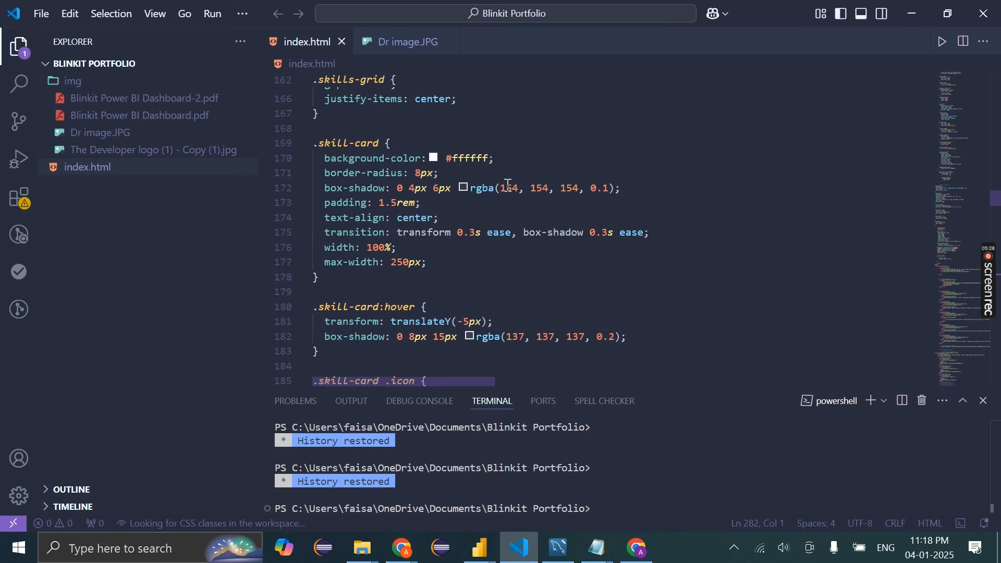
{"action": "scroll", "coordinate": [508, 186], "scroll_direction": "up", "scroll_amount": 10}
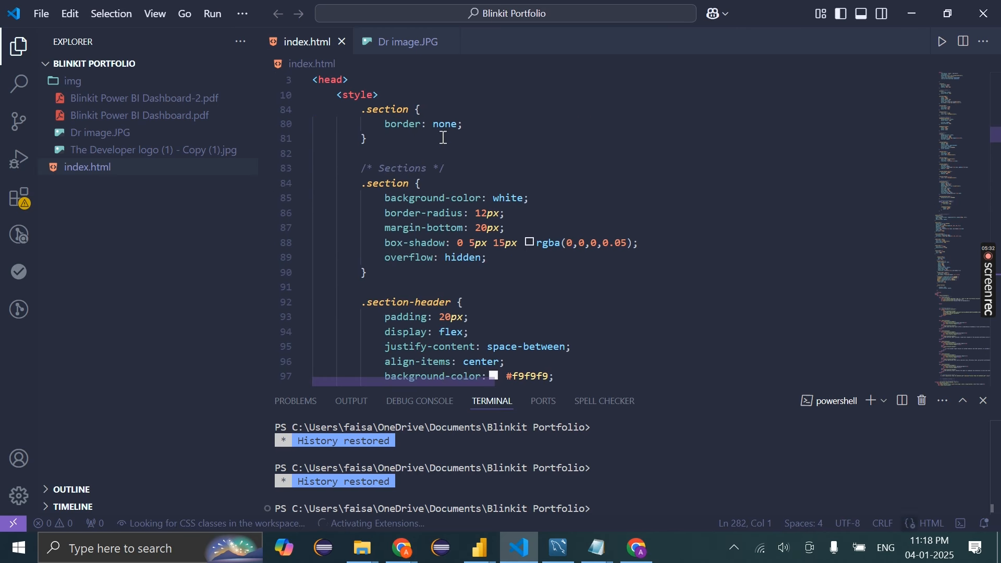
{"action": "scroll", "coordinate": [446, 167], "scroll_direction": "up", "scroll_amount": 17}
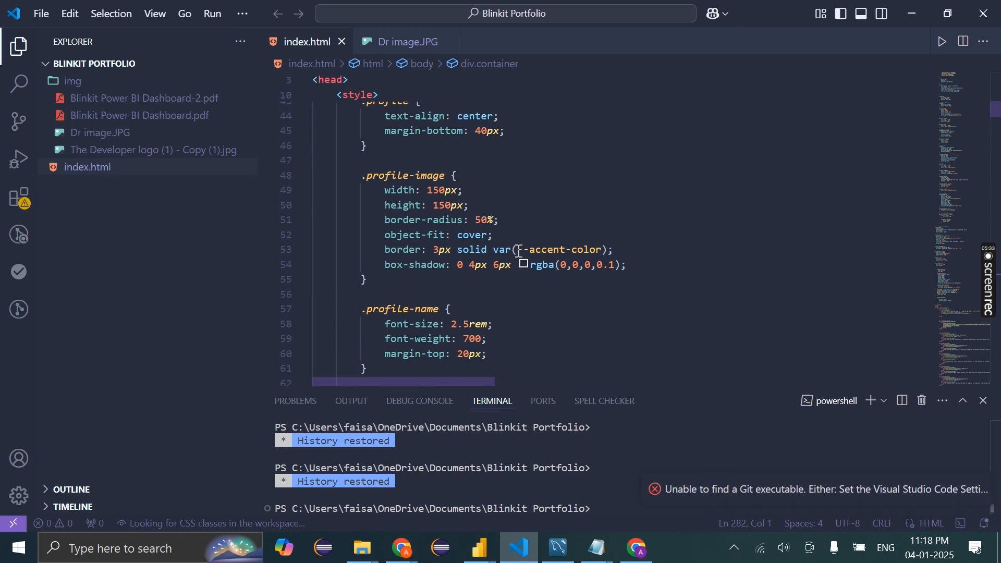
{"action": "scroll", "coordinate": [520, 251], "scroll_direction": "up", "scroll_amount": 5}
{"action": "left_click", "coordinate": [18, 197]}
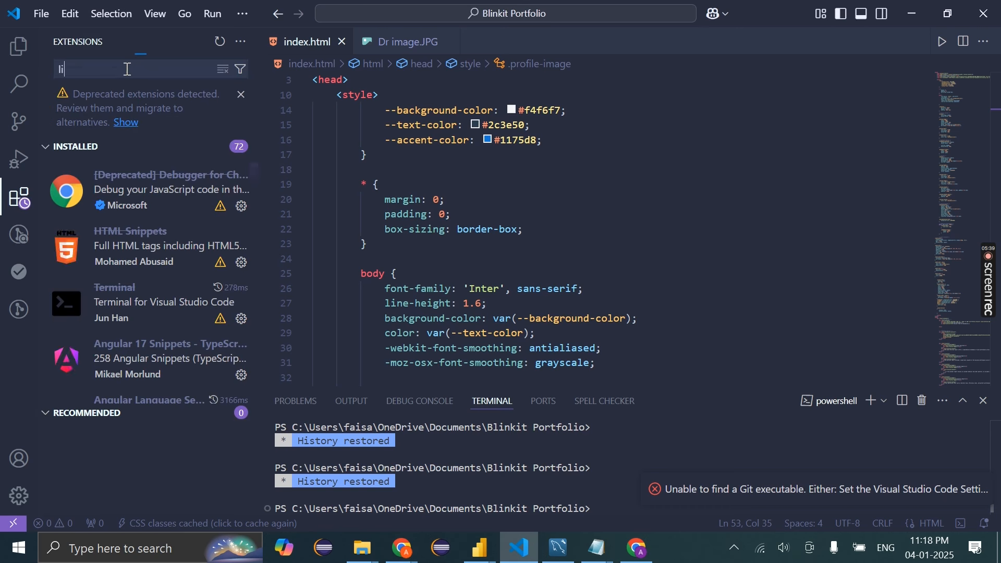
{"action": "type", "text": "live ser"}
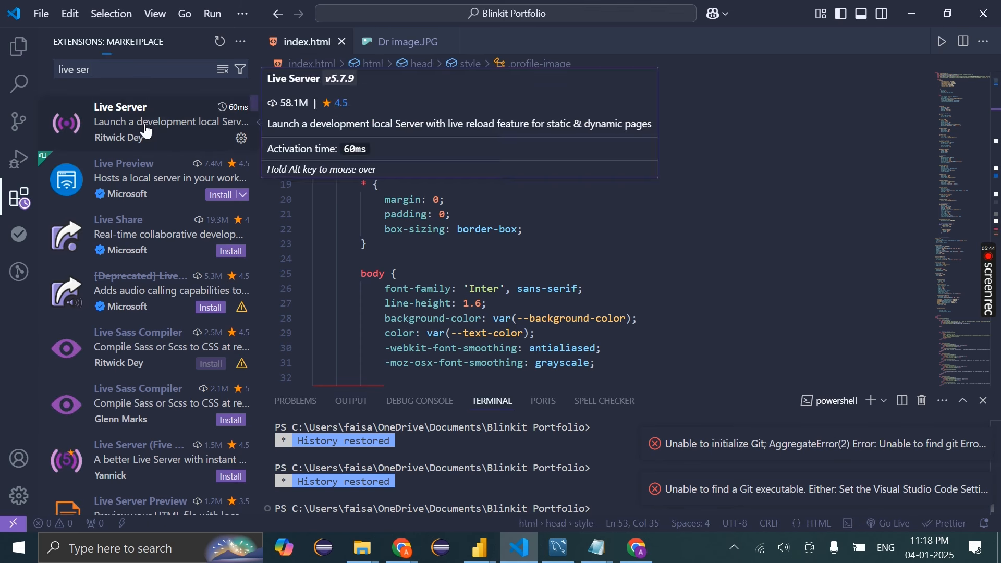
{"action": "left_click", "coordinate": [130, 127]}
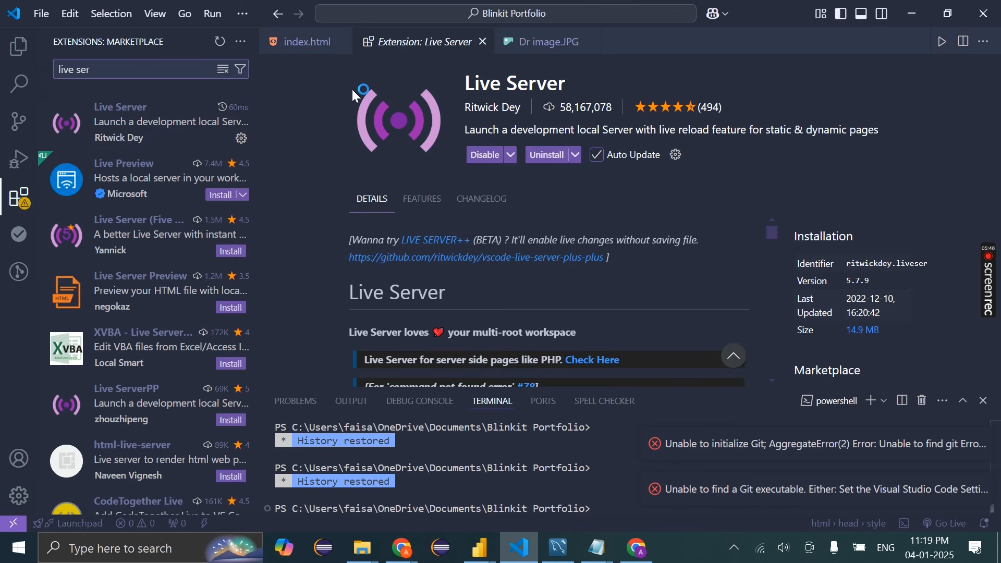
{"action": "left_click", "coordinate": [483, 42]}
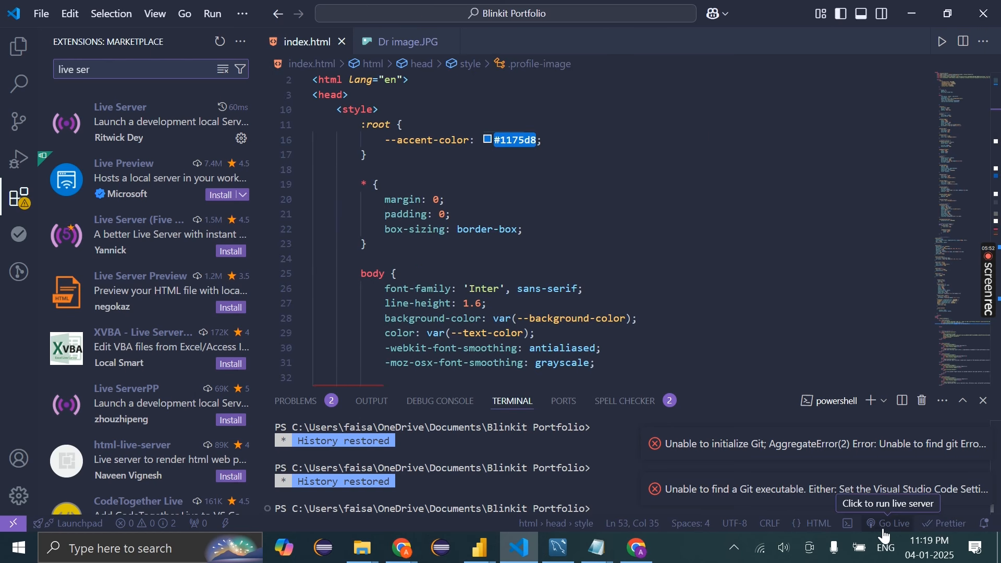
{"action": "left_click", "coordinate": [886, 524]}
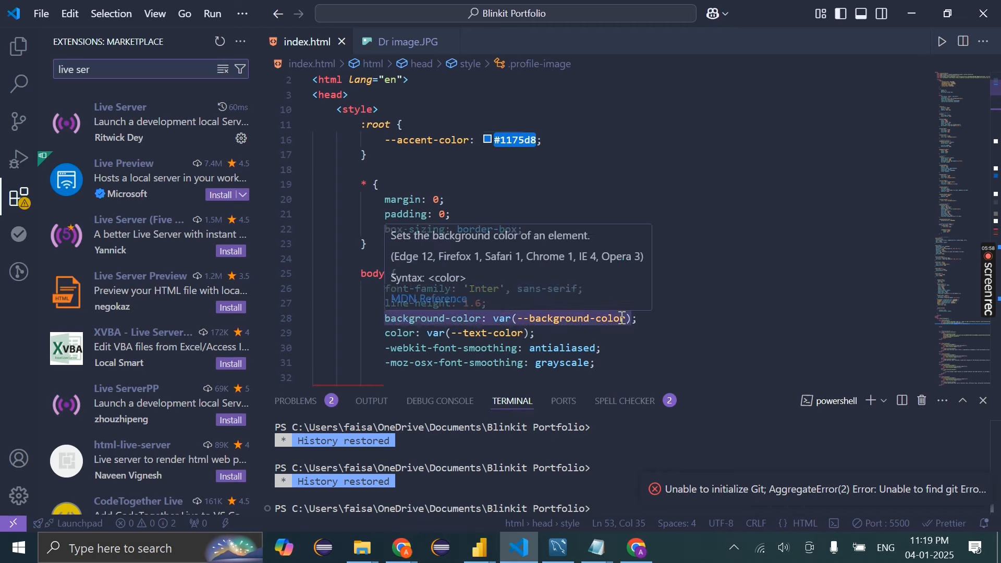
Review the local portfolio at 127.0.0.1:5500, then return to the Power BI workspace tab
{"action": "scroll", "coordinate": [117, 307], "scroll_direction": "down", "scroll_amount": 10}
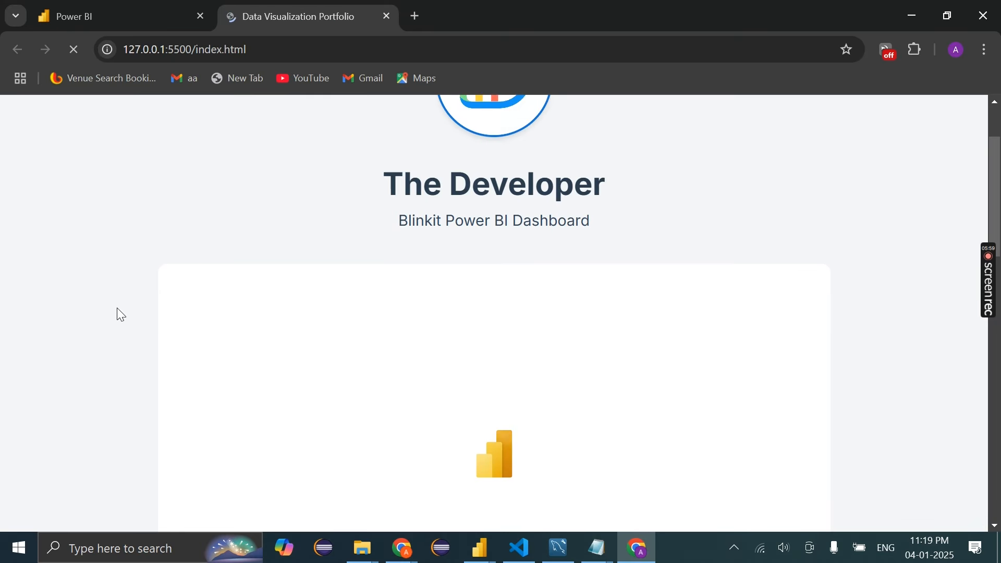
{"action": "scroll", "coordinate": [117, 308], "scroll_direction": "down", "scroll_amount": 10}
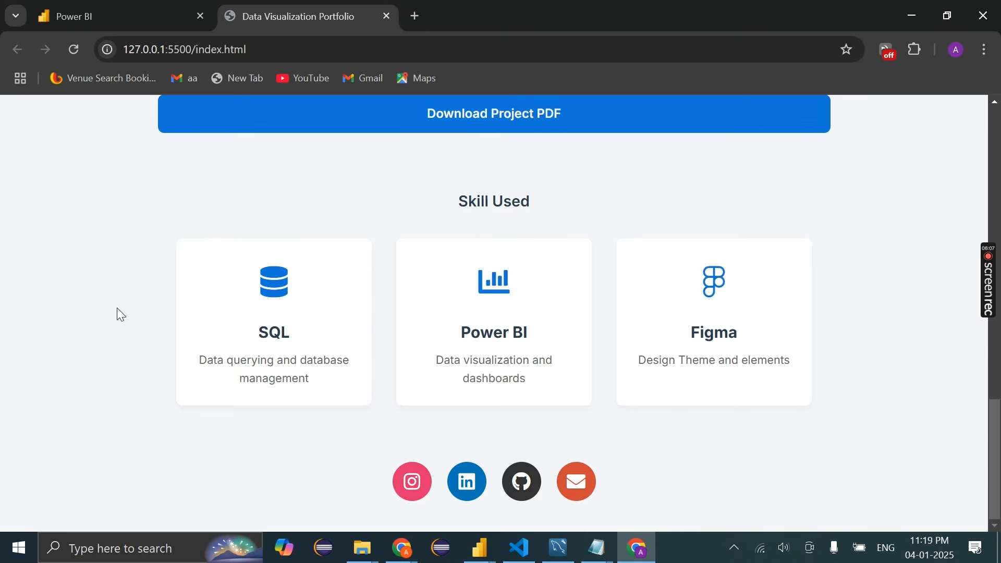
{"action": "scroll", "coordinate": [117, 308], "scroll_direction": "up", "scroll_amount": 12}
{"action": "scroll", "coordinate": [117, 313], "scroll_direction": "up", "scroll_amount": 10}
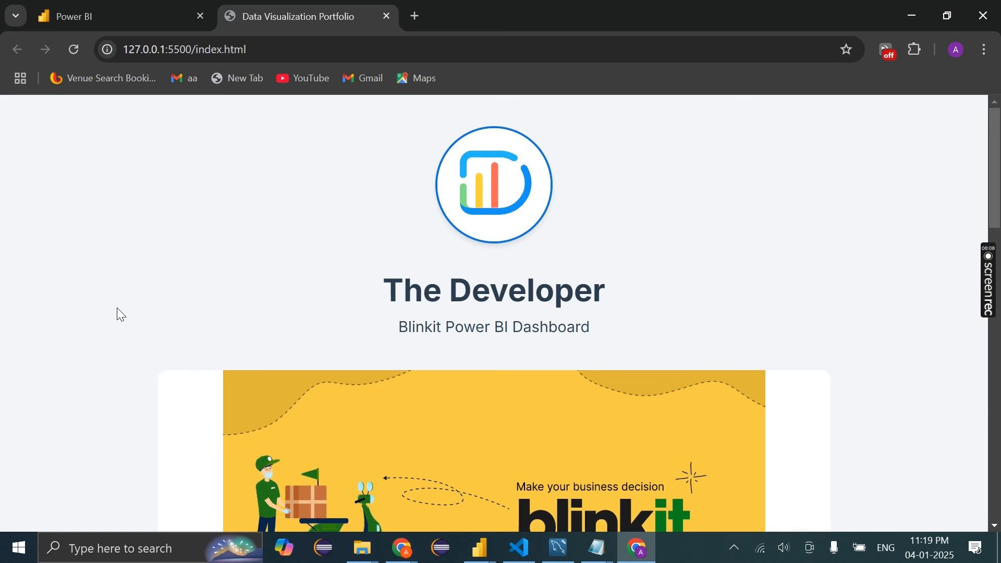
{"action": "scroll", "coordinate": [116, 307], "scroll_direction": "down", "scroll_amount": 15}
{"action": "scroll", "coordinate": [117, 308], "scroll_direction": "up", "scroll_amount": 8}
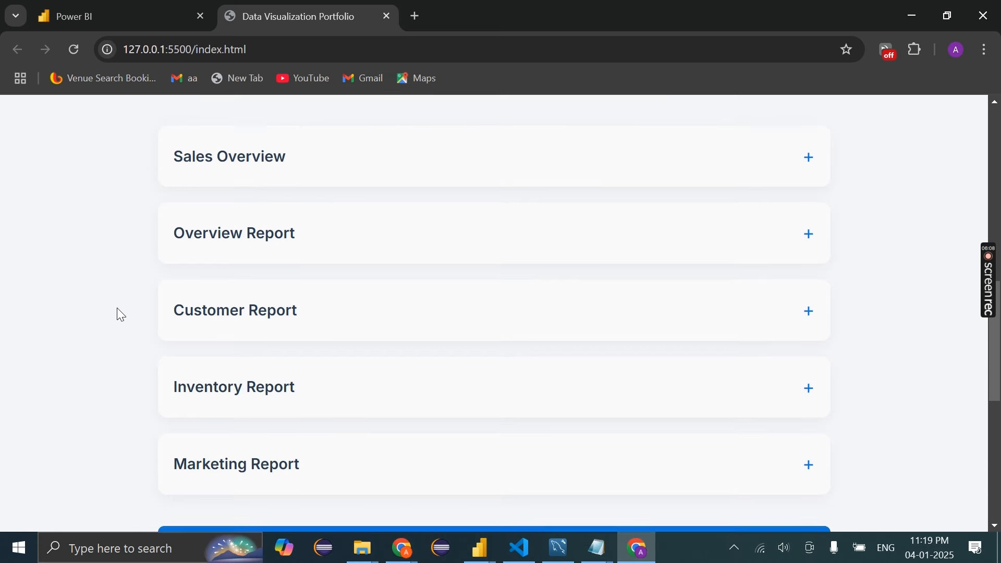
{"action": "scroll", "coordinate": [117, 307], "scroll_direction": "up", "scroll_amount": 10}
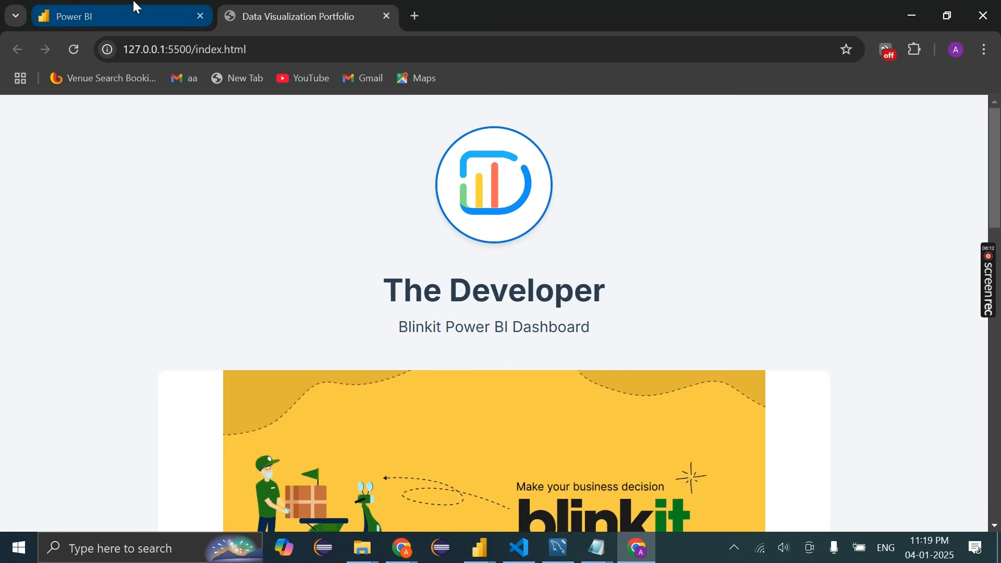
{"action": "left_click", "coordinate": [136, 8]}
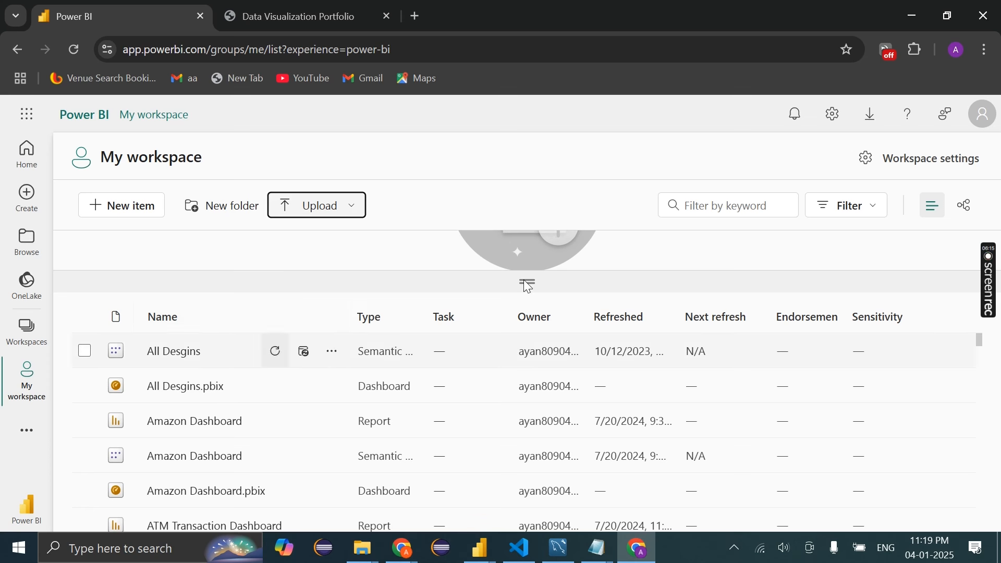
Filter My workspace by 'report' and open Blinkit Publish Report on its Sales Overview page
{"action": "left_click", "coordinate": [714, 211]}
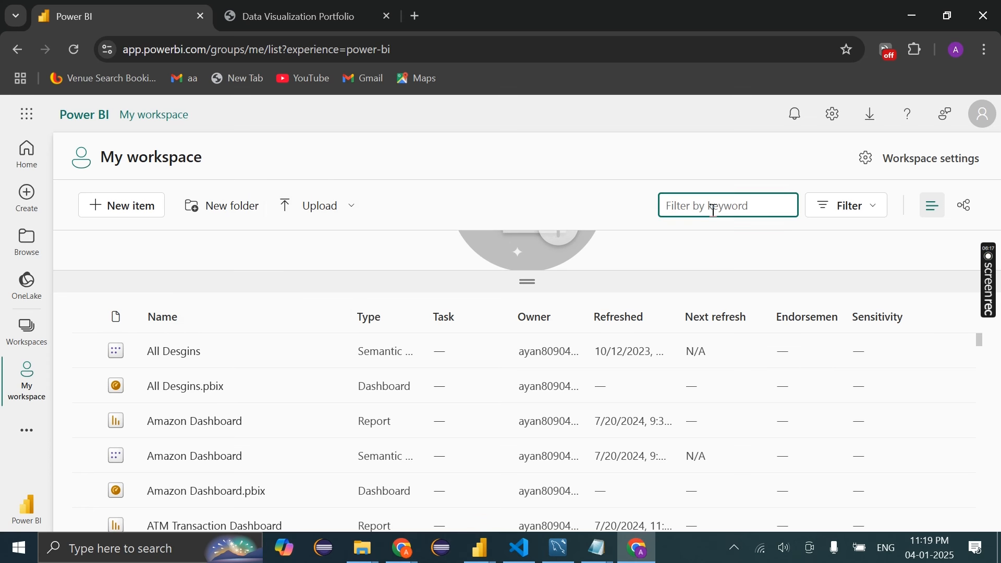
{"action": "type", "text": "report"}
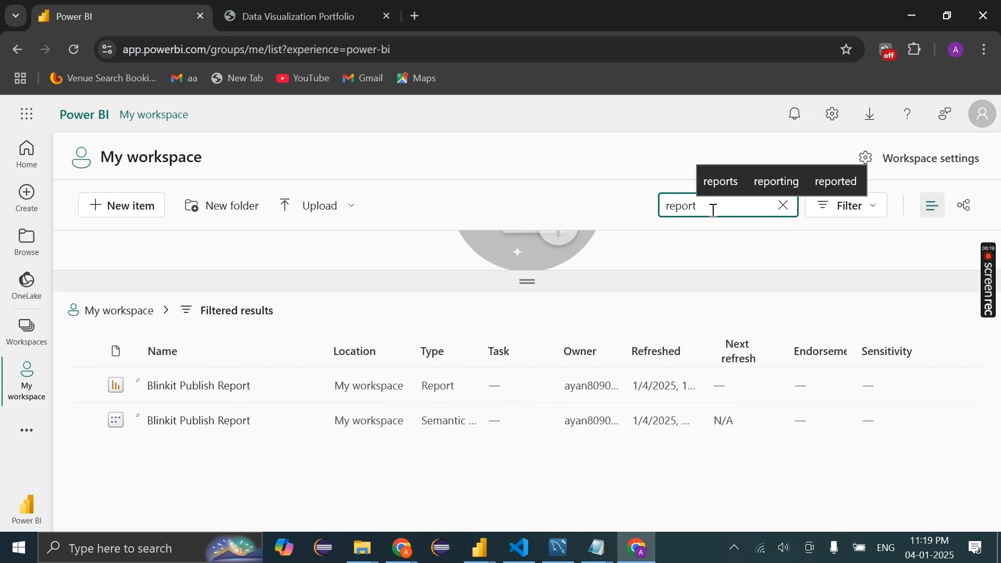
{"action": "left_click", "coordinate": [204, 392]}
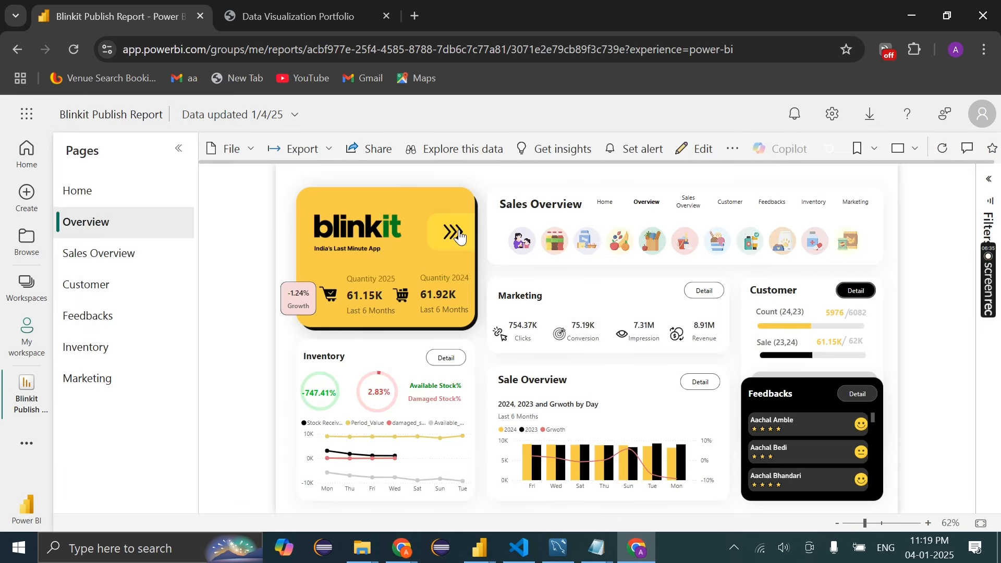
{"action": "left_click", "coordinate": [128, 253]}
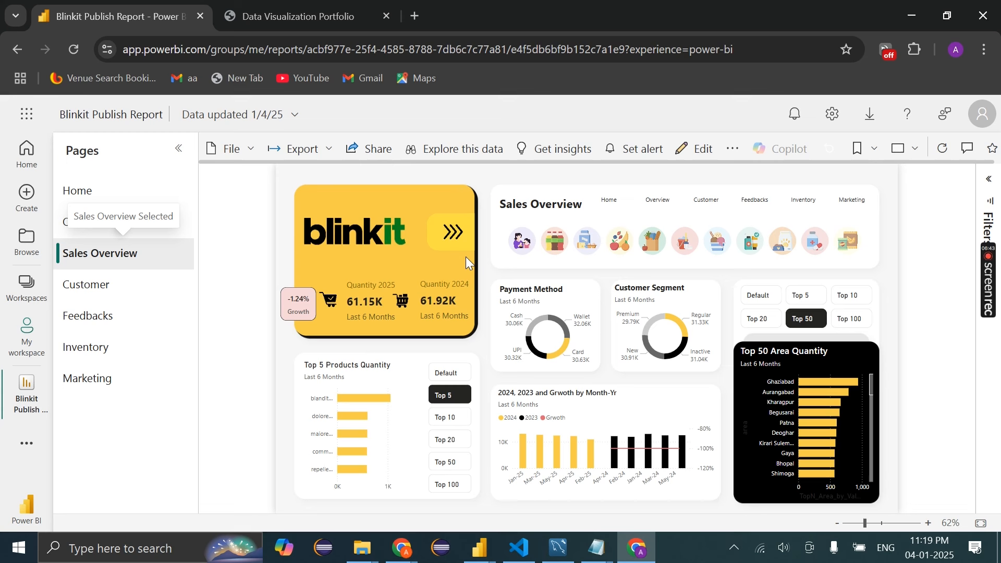
Toggle the Filter Panel open and closed twice, then bring up the Embed report choices
{"action": "left_click", "coordinate": [458, 239]}
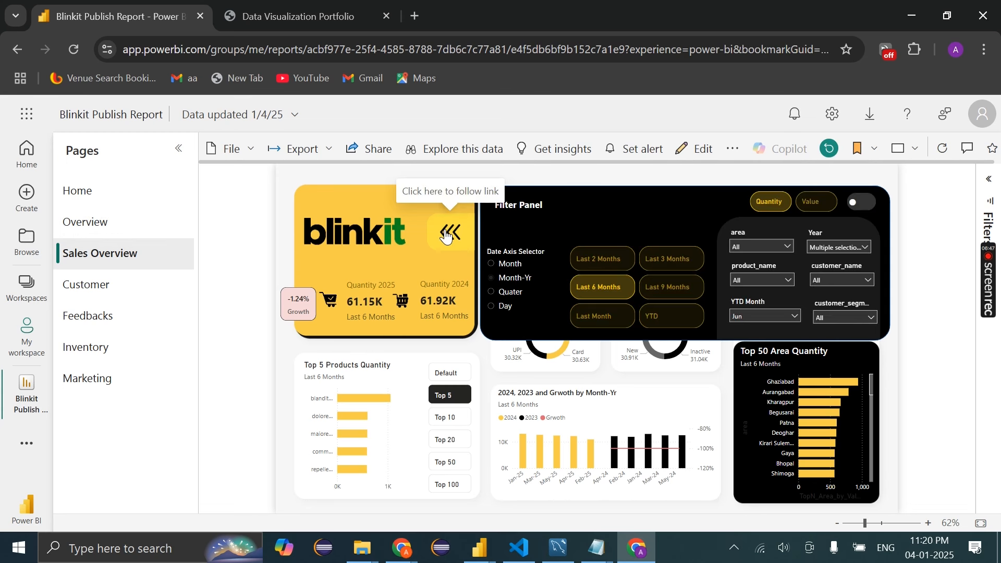
{"action": "left_click", "coordinate": [446, 236]}
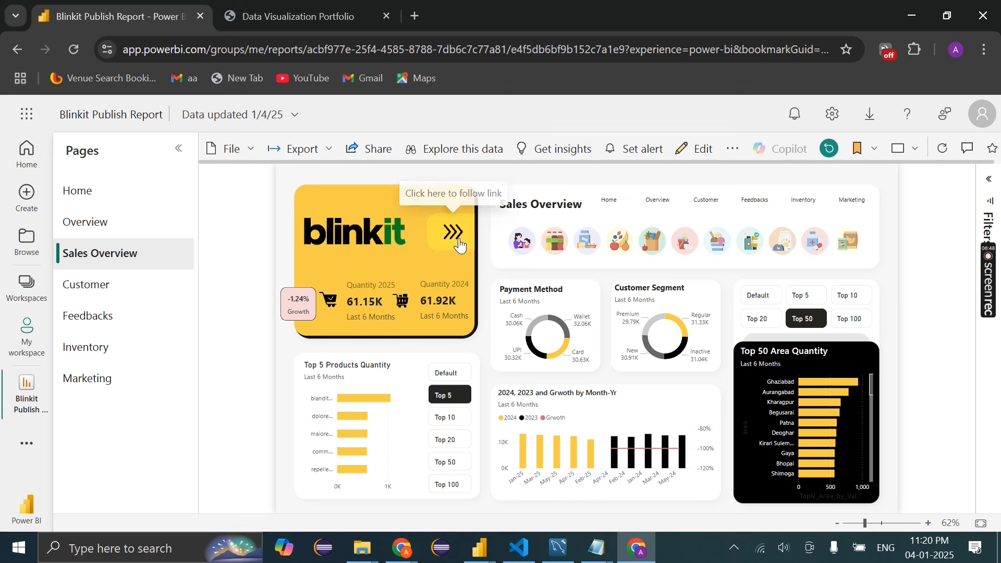
{"action": "left_click", "coordinate": [458, 242]}
{"action": "left_click", "coordinate": [459, 244]}
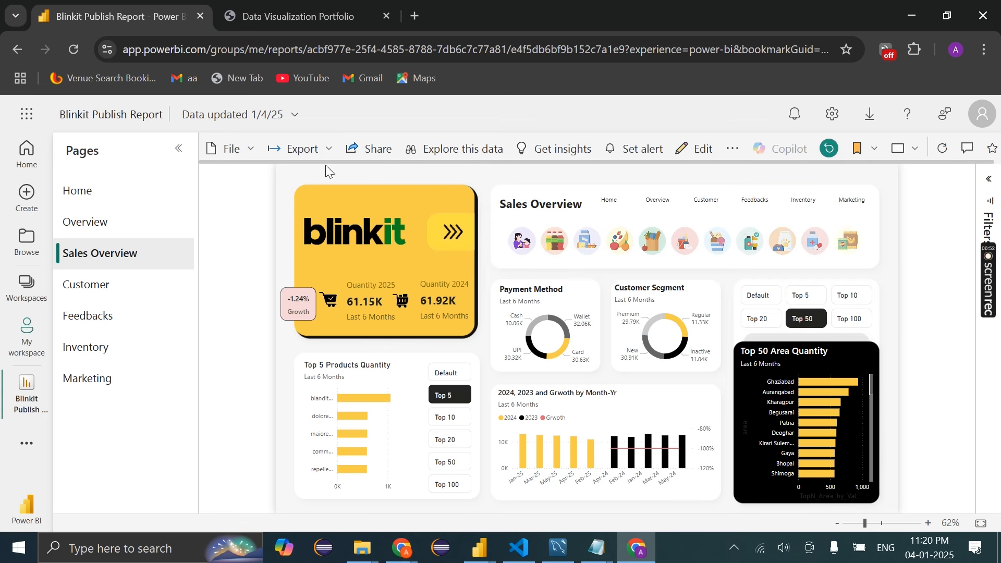
{"action": "left_click", "coordinate": [233, 150]}
{"action": "mouse_move", "coordinate": [281, 298]}
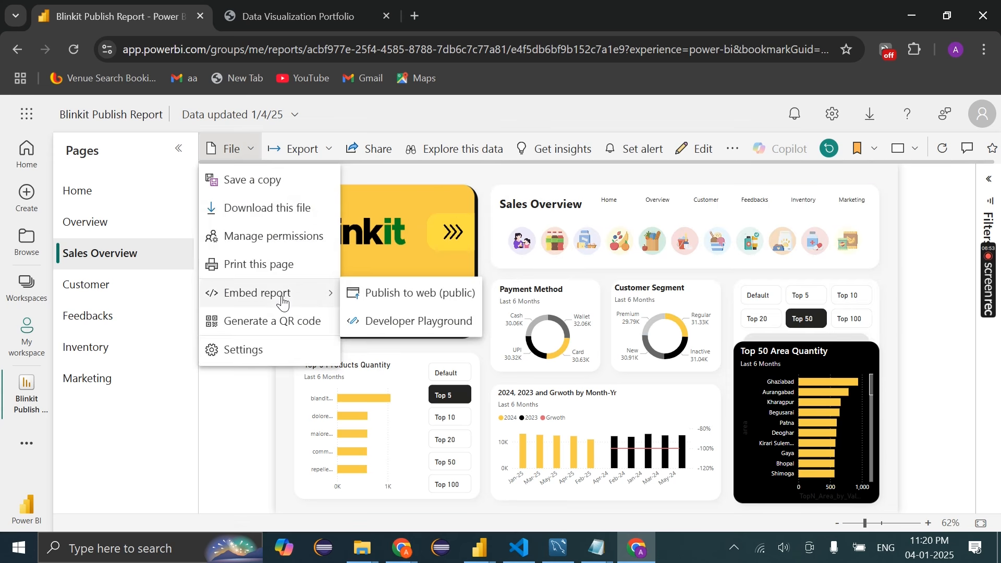
Publish the report to the web (public) and create its embed code
{"action": "left_click", "coordinate": [425, 297]}
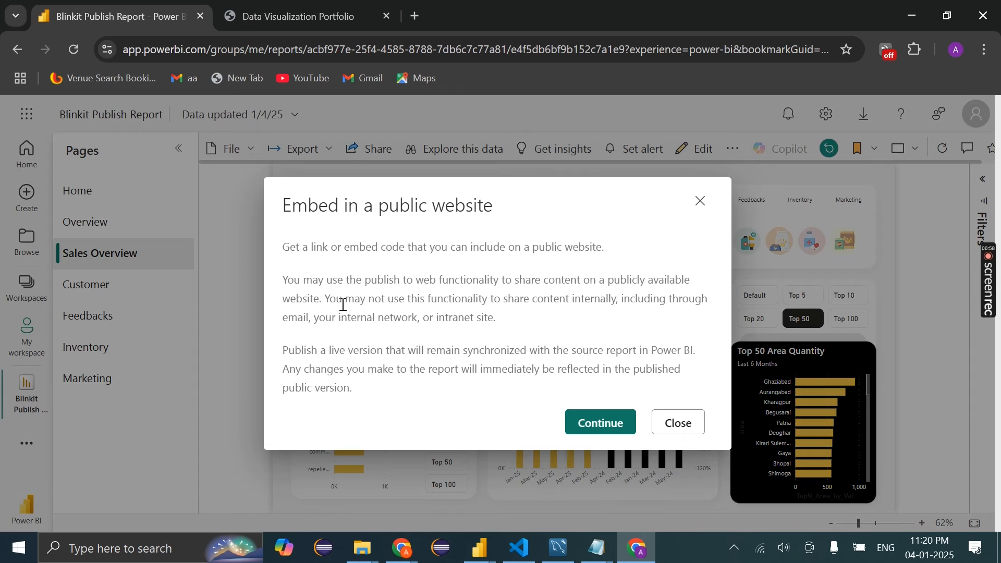
{"action": "left_click", "coordinate": [611, 433]}
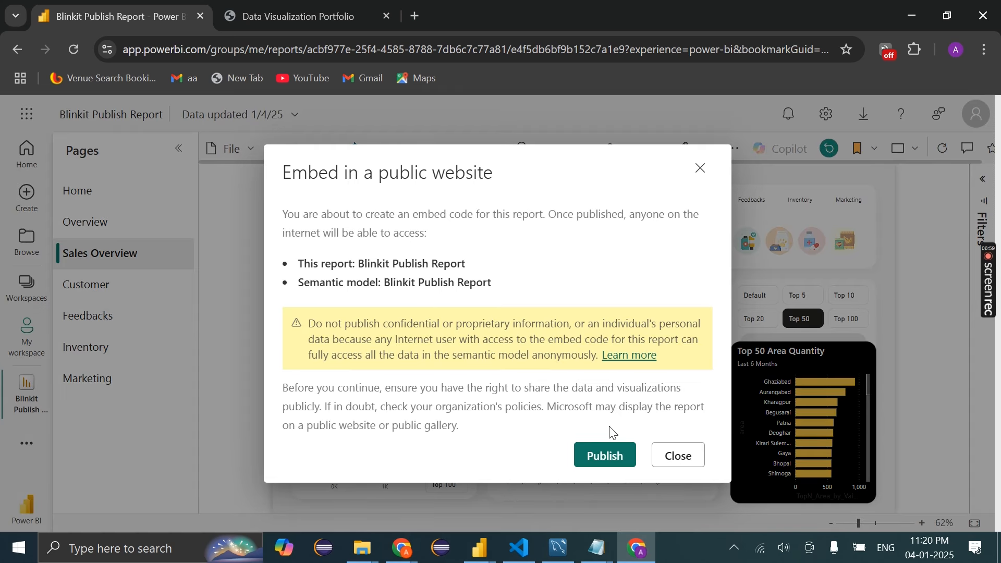
{"action": "left_click", "coordinate": [616, 469]}
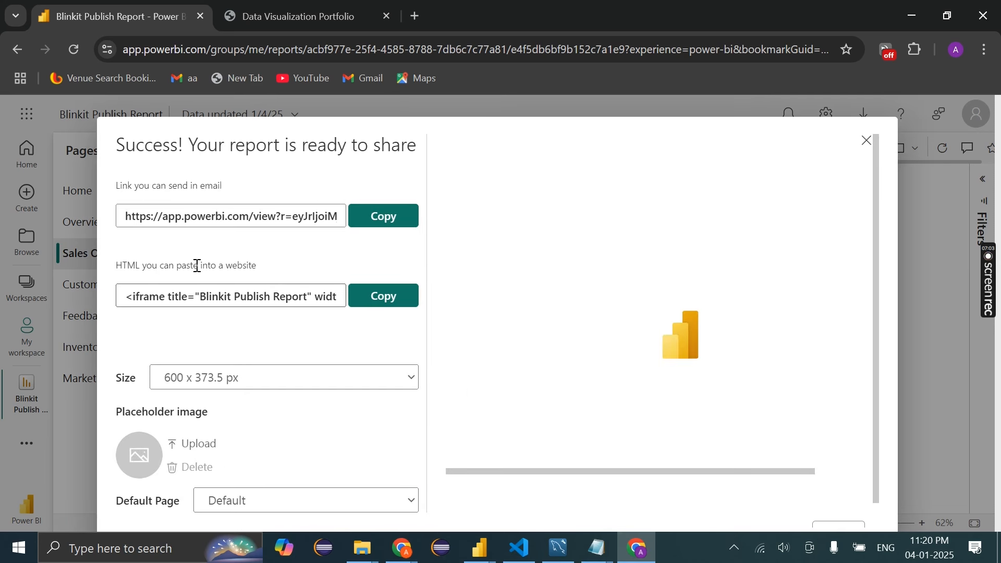
Copy the report's public link and paste it into Notepad
{"action": "left_click", "coordinate": [123, 217]}
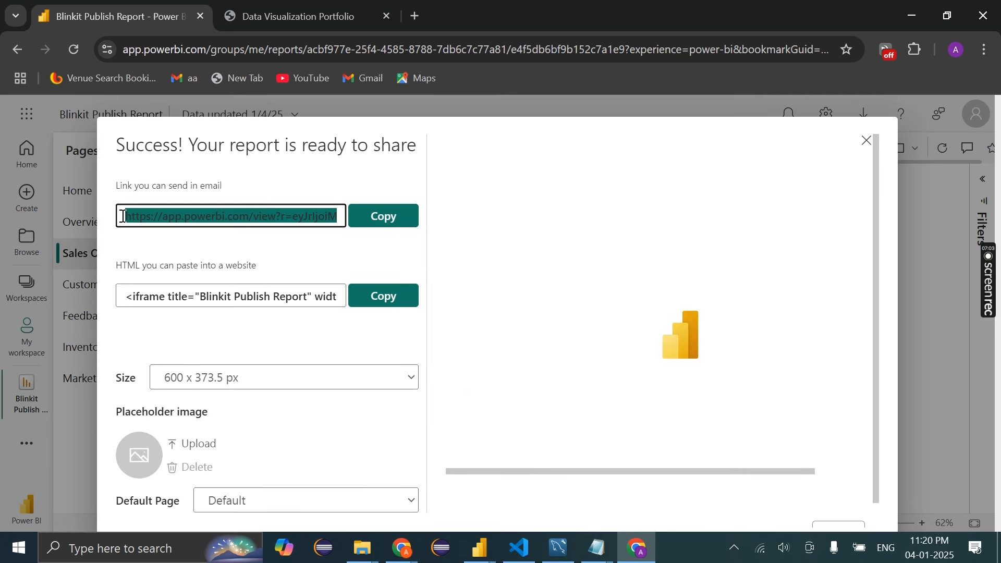
{"action": "left_click", "coordinate": [352, 243]}
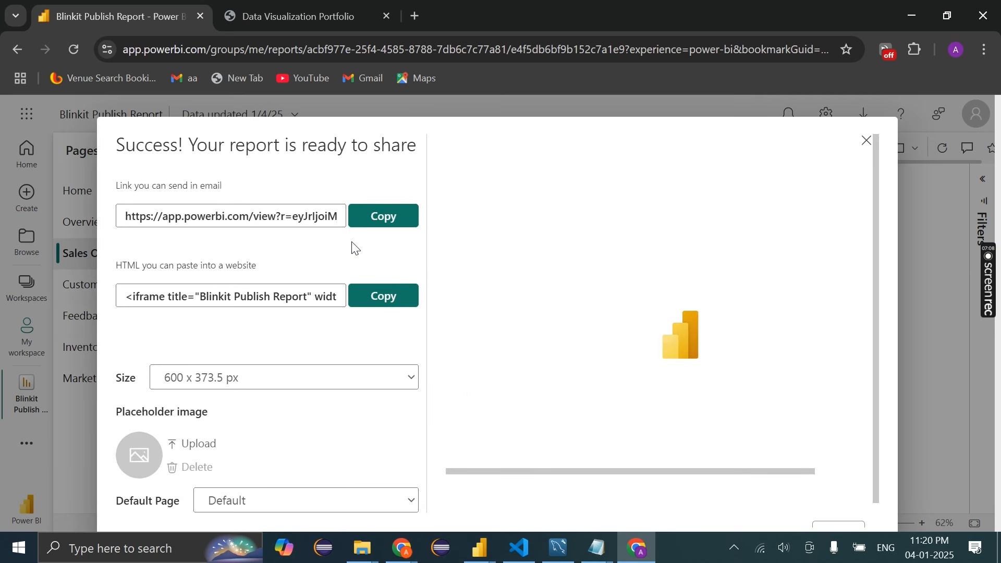
{"action": "left_click", "coordinate": [389, 230]}
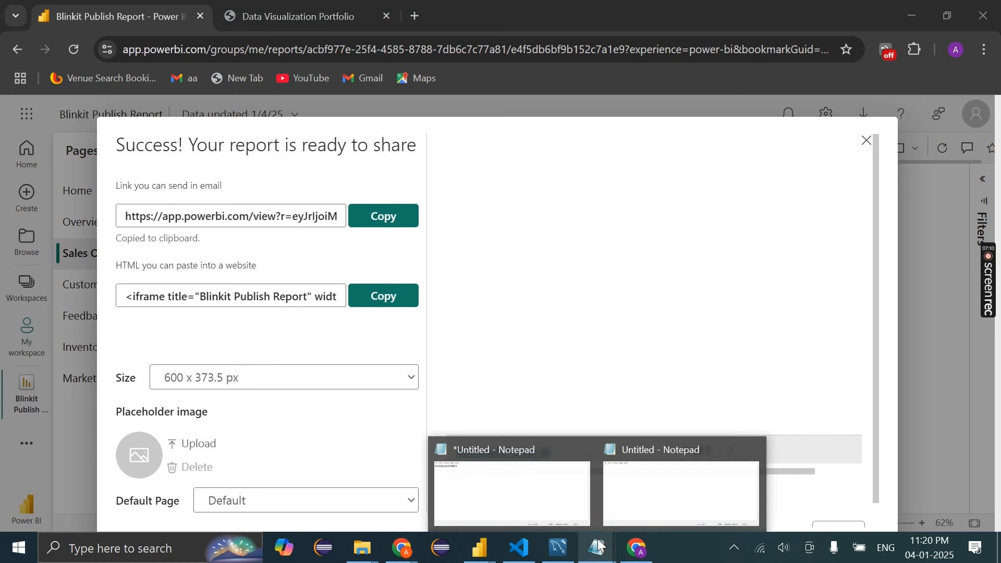
{"action": "left_click", "coordinate": [675, 495]}
{"action": "key", "text": "ctrl+v"}
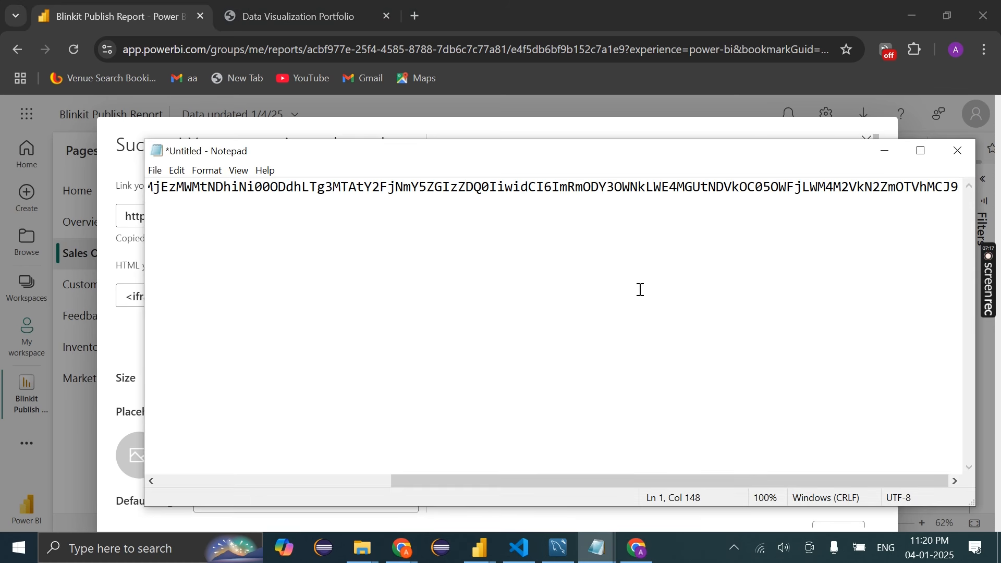
{"action": "scroll", "coordinate": [641, 290], "scroll_direction": "left", "scroll_amount": 5}
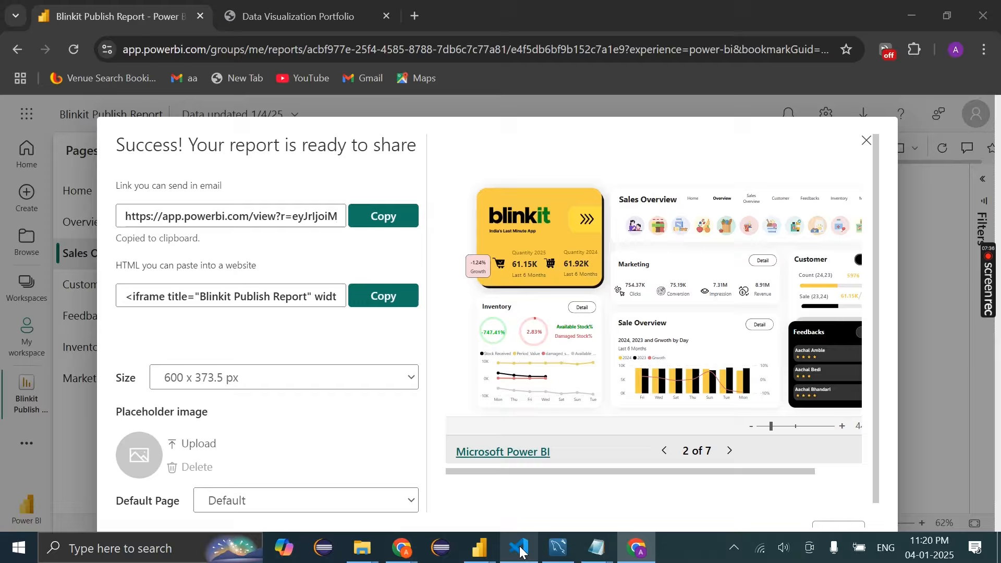
{"action": "left_click", "coordinate": [519, 549]}
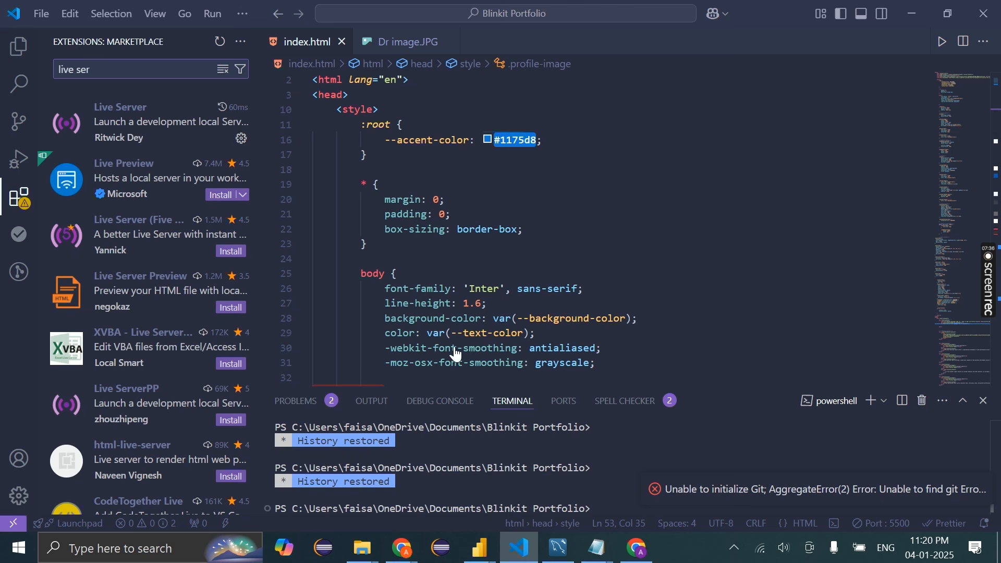
Delete the old Power BI URL from the dashboard iframe src on line 255
{"action": "left_click", "coordinate": [447, 215]}
{"action": "scroll", "coordinate": [448, 215], "scroll_direction": "down", "scroll_amount": 4}
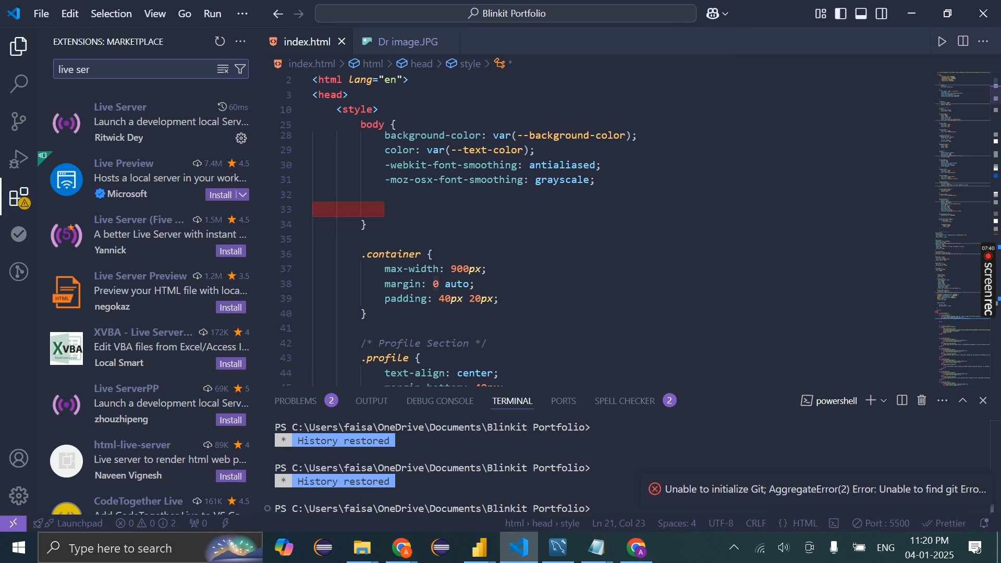
{"action": "left_click", "coordinate": [19, 47]}
{"action": "scroll", "coordinate": [469, 272], "scroll_direction": "down", "scroll_amount": 8}
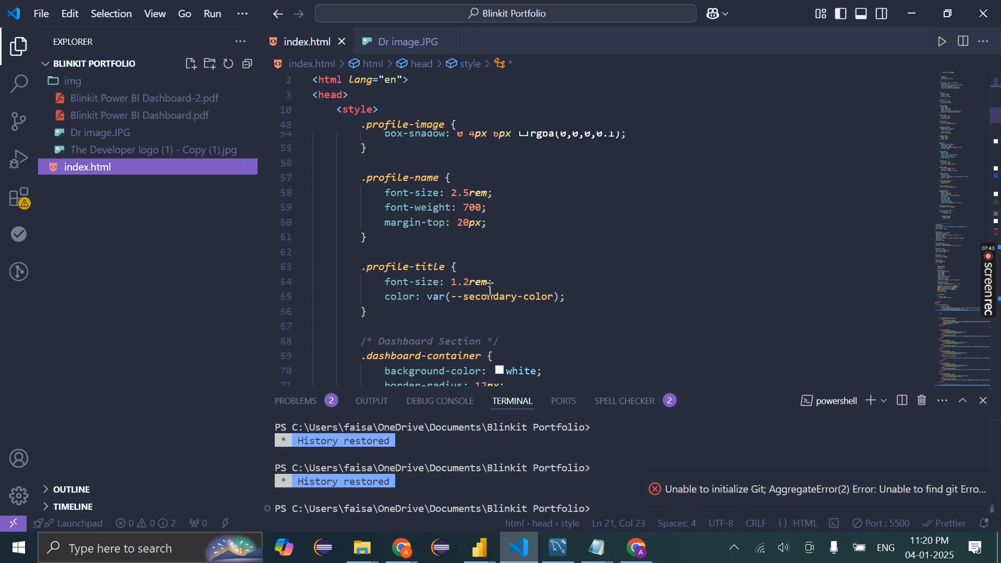
{"action": "scroll", "coordinate": [490, 288], "scroll_direction": "down", "scroll_amount": 15}
{"action": "left_click_drag", "start_coordinate": [963, 173], "coordinate": [963, 279]}
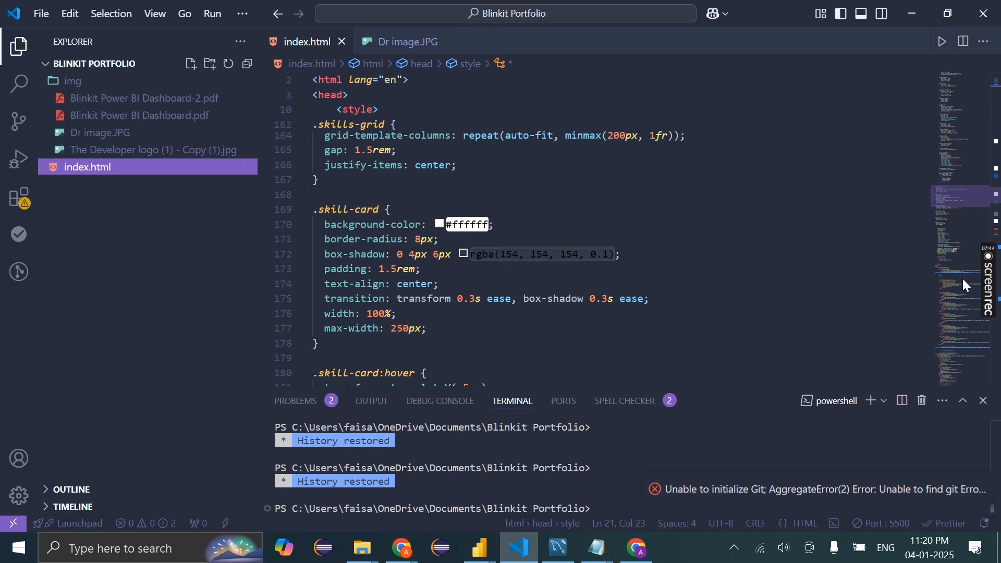
{"action": "left_click", "coordinate": [966, 285]}
{"action": "scroll", "coordinate": [565, 284], "scroll_direction": "down", "scroll_amount": 4}
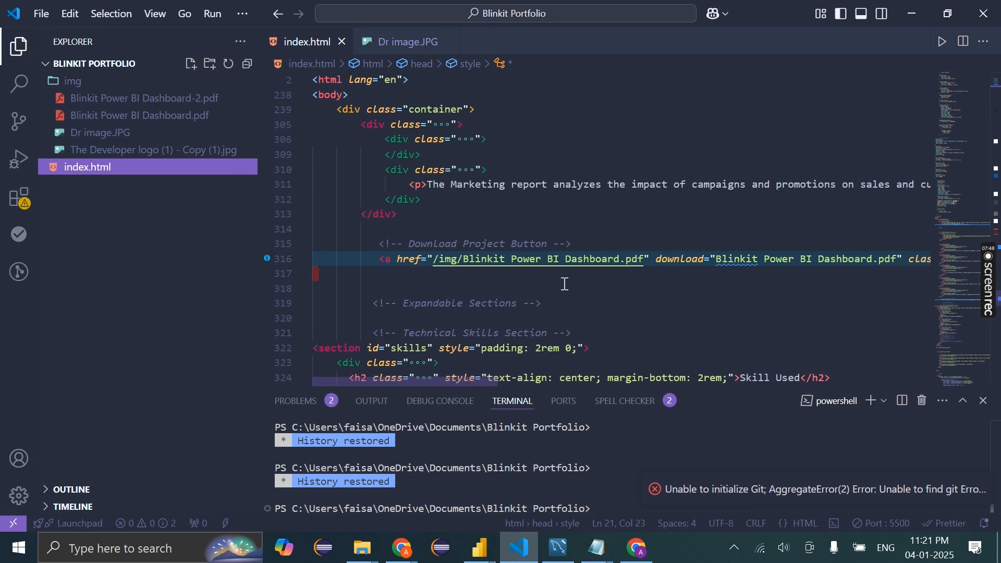
{"action": "scroll", "coordinate": [612, 286], "scroll_direction": "down", "scroll_amount": 1}
{"action": "scroll", "coordinate": [615, 288], "scroll_direction": "up", "scroll_amount": 10}
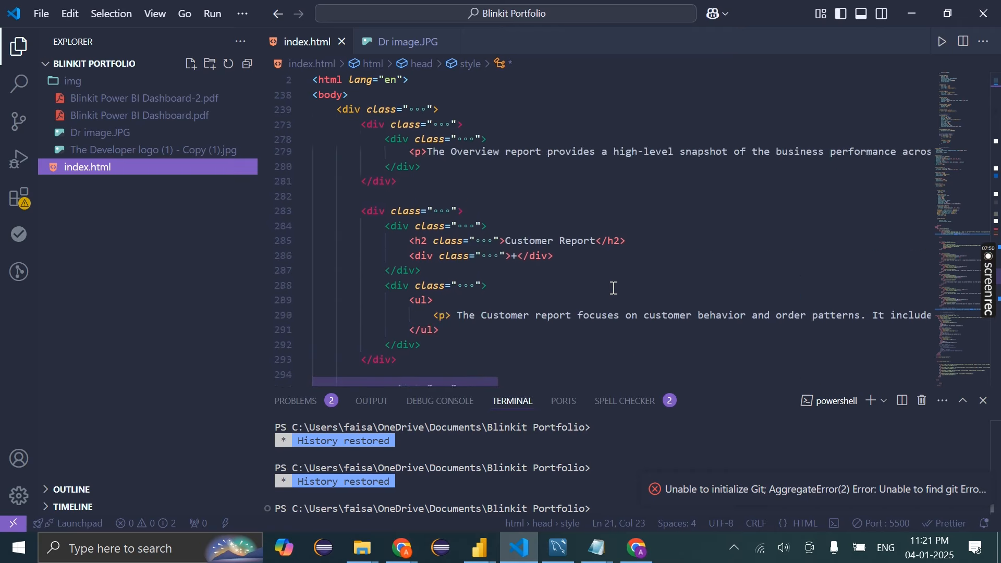
{"action": "scroll", "coordinate": [614, 288], "scroll_direction": "up", "scroll_amount": 10}
{"action": "scroll", "coordinate": [614, 288], "scroll_direction": "right", "scroll_amount": 10}
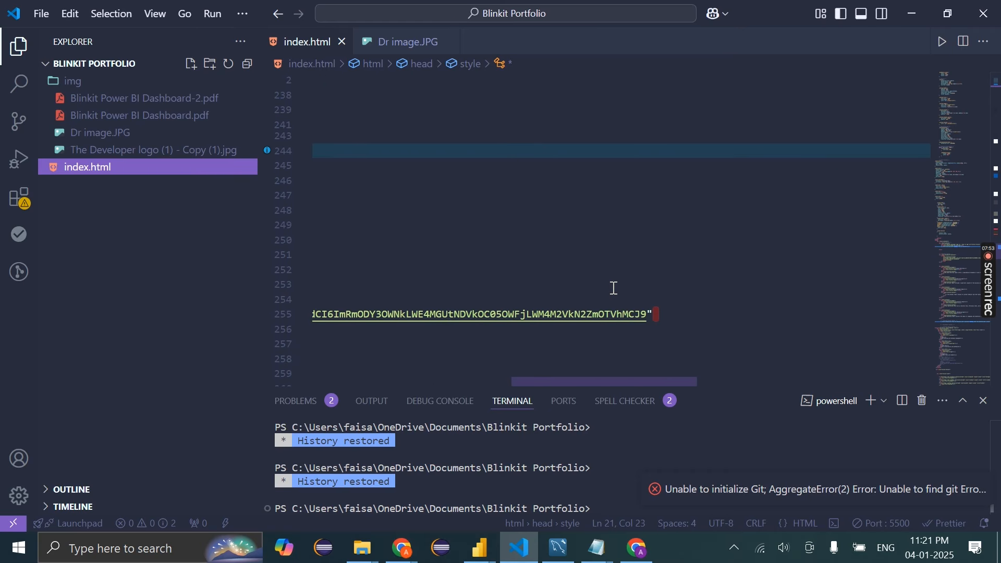
{"action": "scroll", "coordinate": [615, 288], "scroll_direction": "left", "scroll_amount": 10}
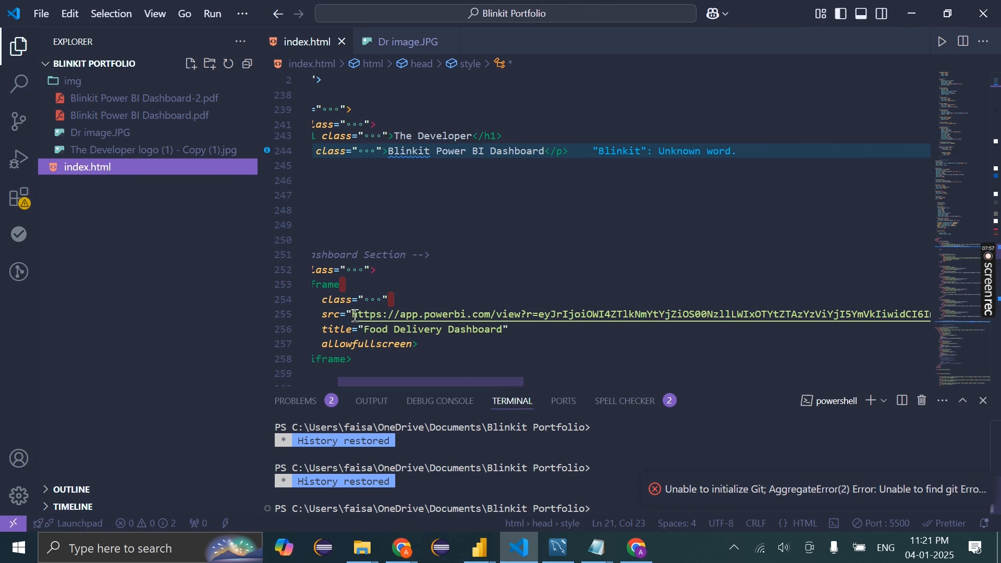
{"action": "left_click_drag", "start_coordinate": [353, 315], "coordinate": [924, 314]}
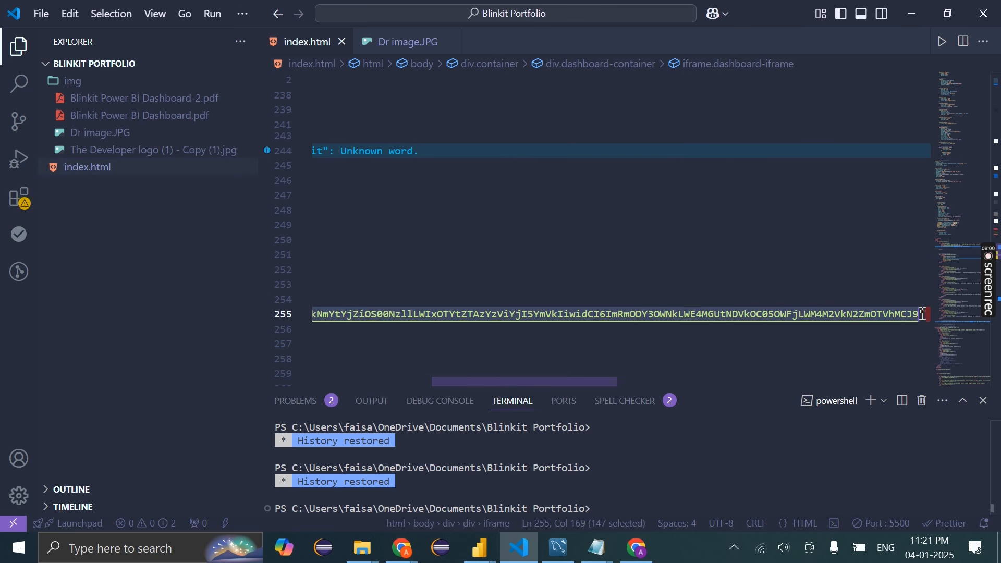
{"action": "key", "text": "BackSpace"}
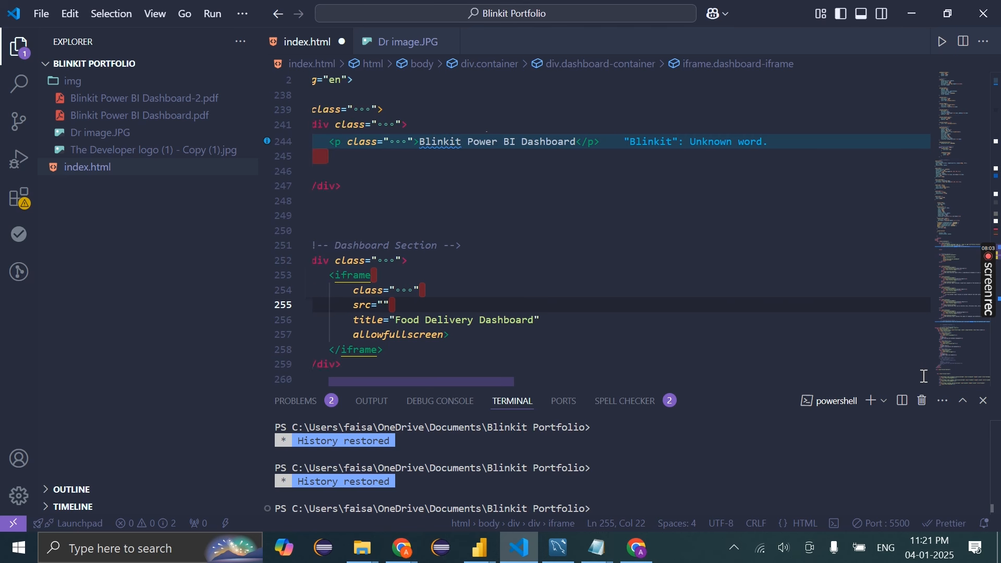
Search for 'Dashboard Se' and paste the new publish-to-web link into the empty src
{"action": "left_click_drag", "start_coordinate": [358, 219], "coordinate": [469, 214]}
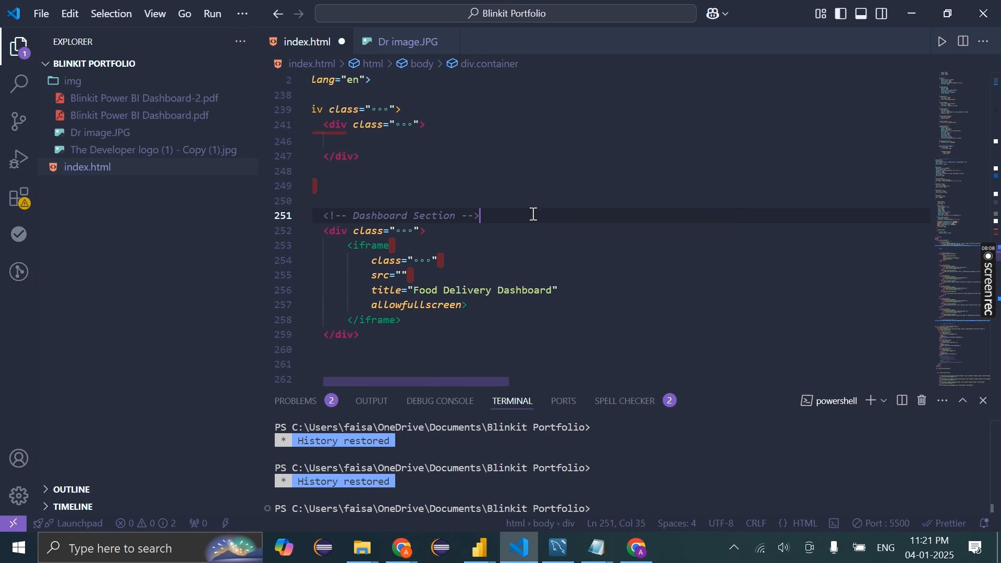
{"action": "key", "text": "ctrl+f"}
{"action": "type", "text": "Dash"}
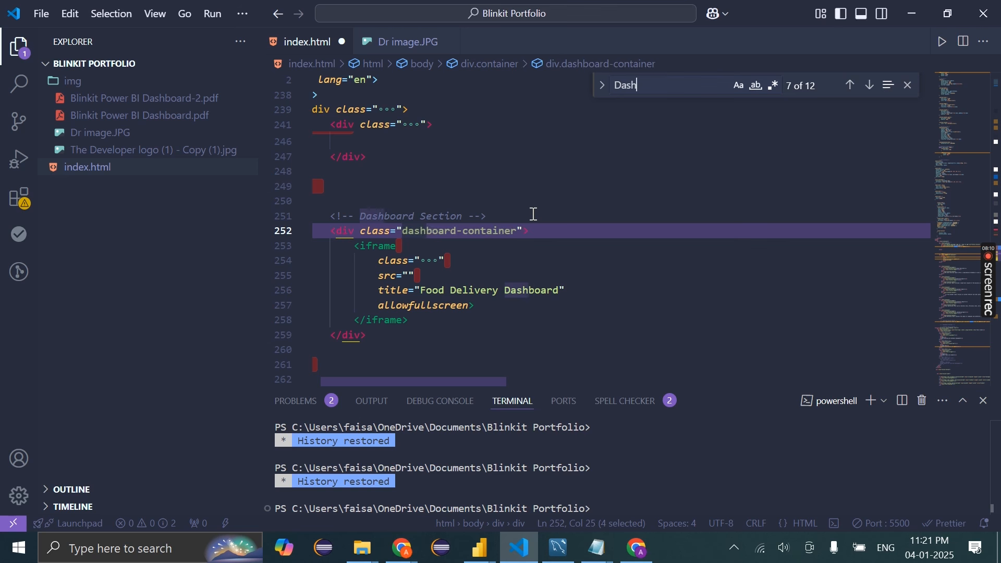
{"action": "type", "text": "board Se"}
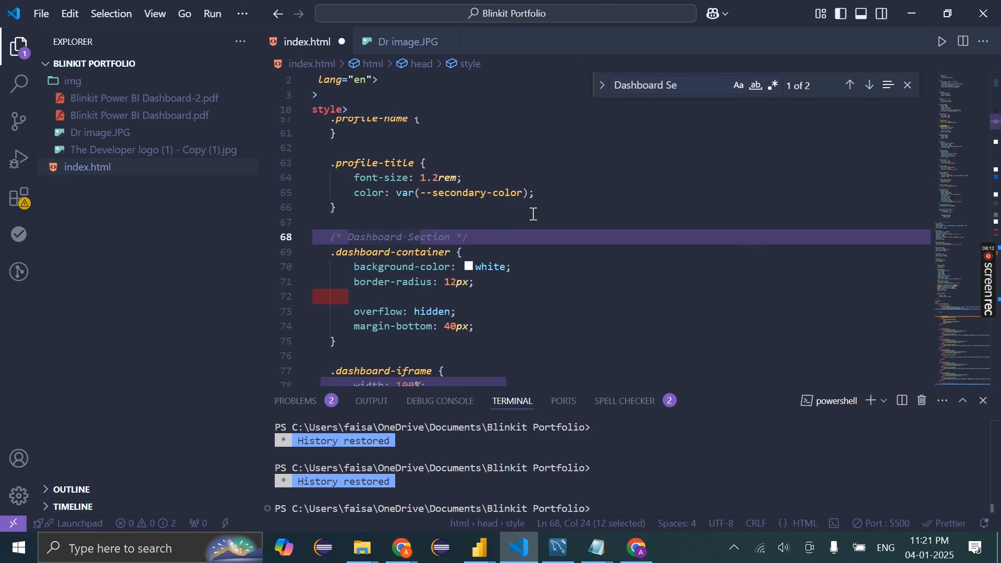
{"action": "left_click", "coordinate": [871, 86]}
{"action": "left_click", "coordinate": [851, 86]}
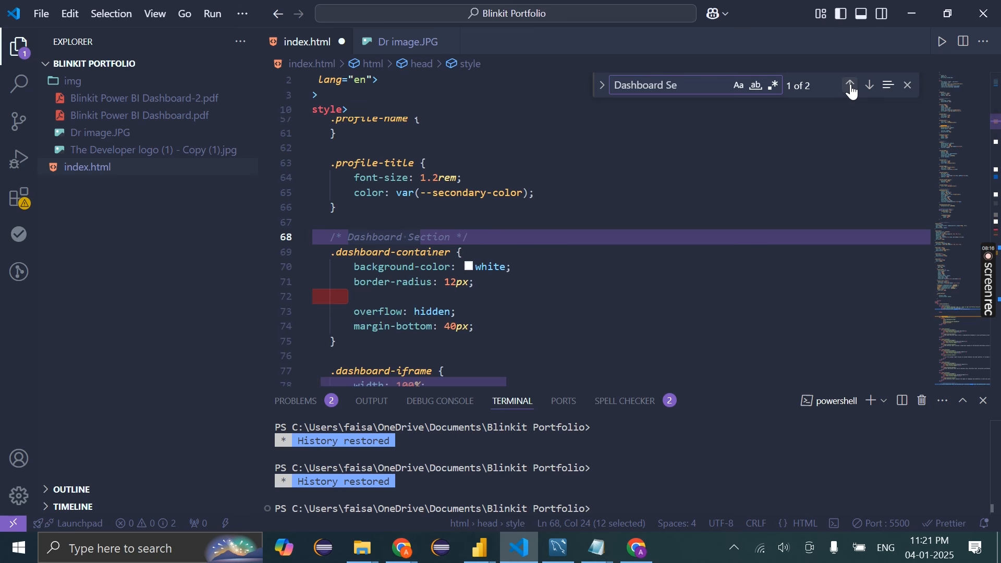
{"action": "left_click", "coordinate": [871, 86]}
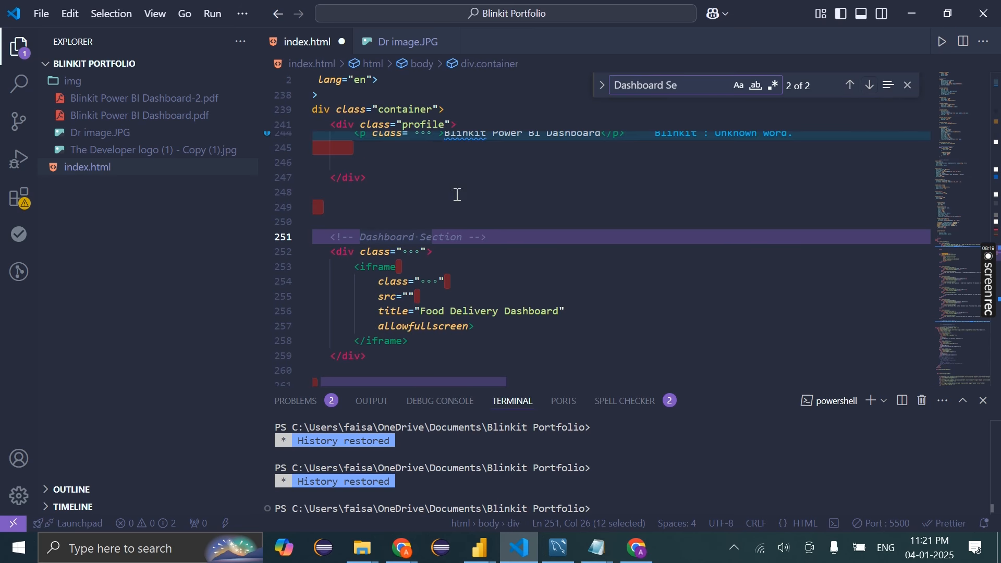
{"action": "left_click", "coordinate": [411, 303]}
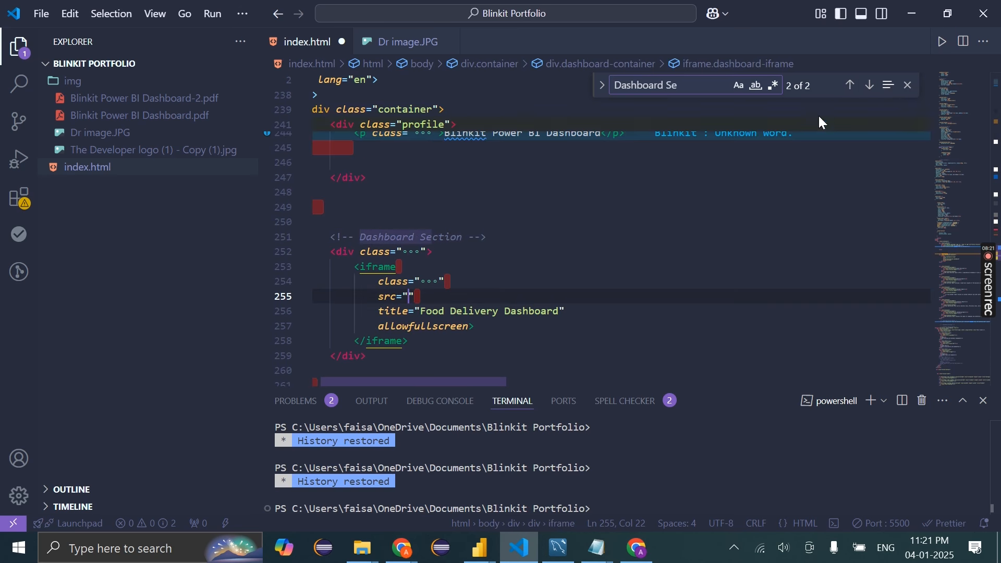
{"action": "left_click", "coordinate": [909, 86]}
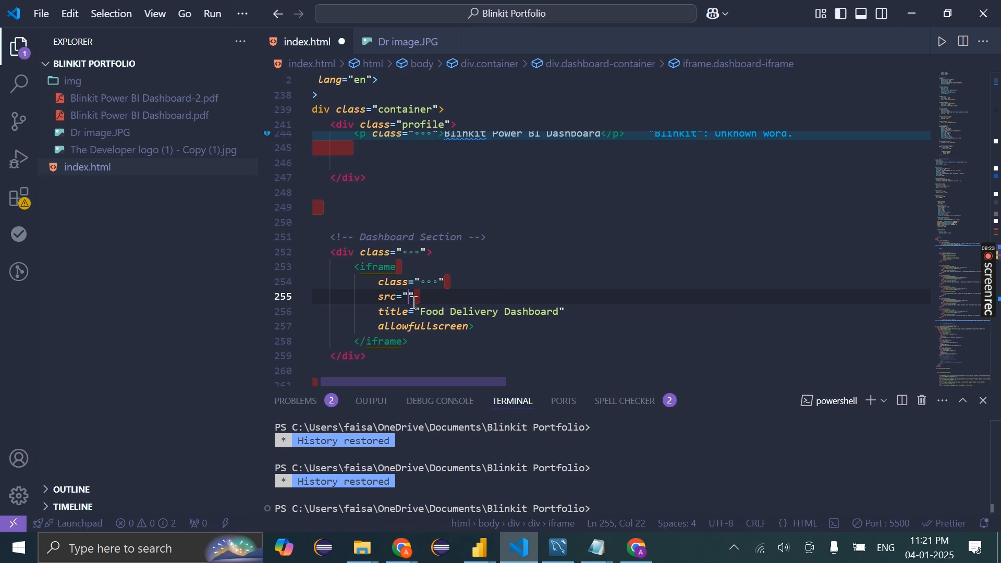
{"action": "key", "text": "ctrl+v"}
{"action": "scroll", "coordinate": [612, 311], "scroll_direction": "left", "scroll_amount": 5}
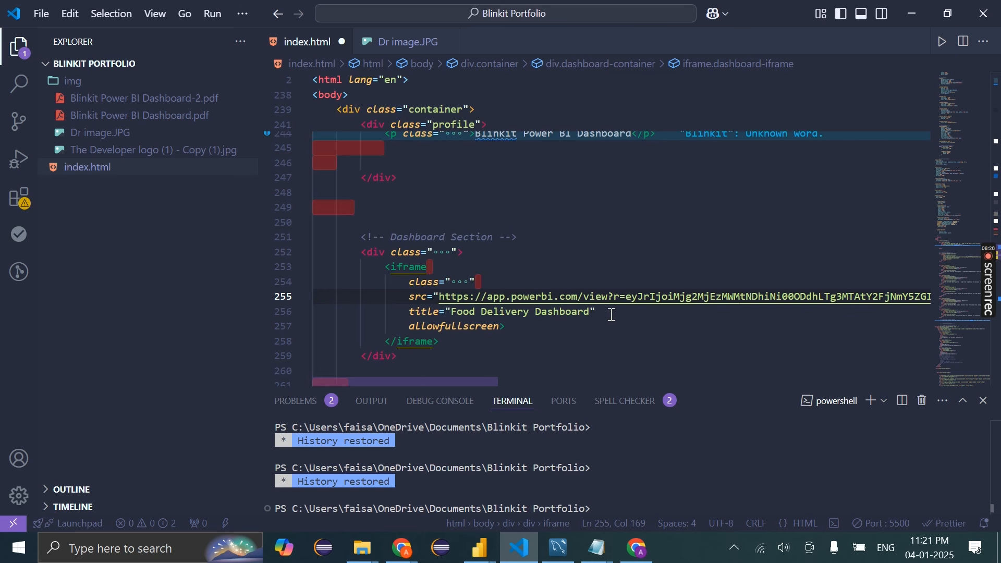
On the local portfolio page, advance the embedded Blinkit report to its next page and try the Year slicer
{"action": "left_click", "coordinate": [638, 549]}
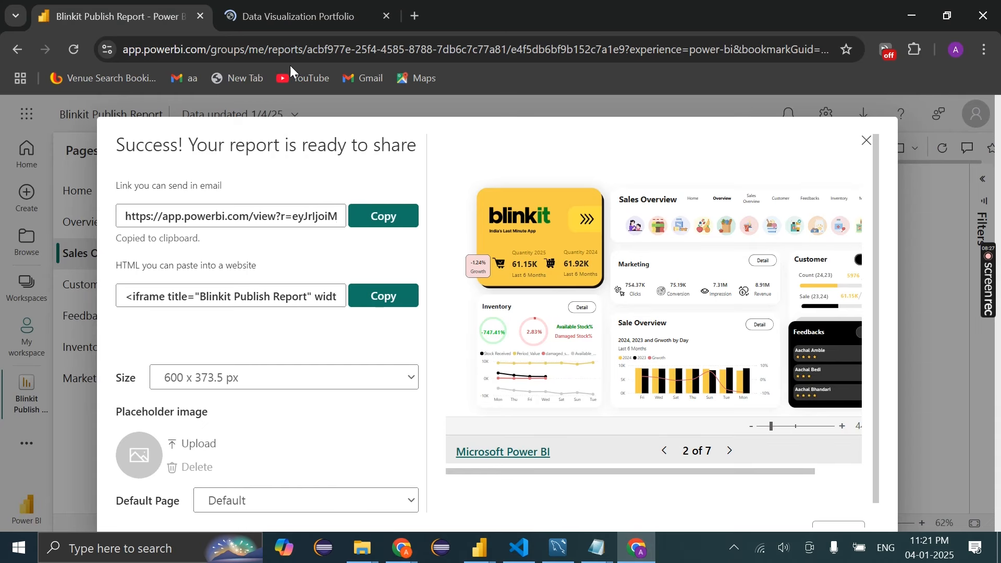
{"action": "left_click", "coordinate": [292, 16]}
{"action": "scroll", "coordinate": [105, 339], "scroll_direction": "down", "scroll_amount": 2}
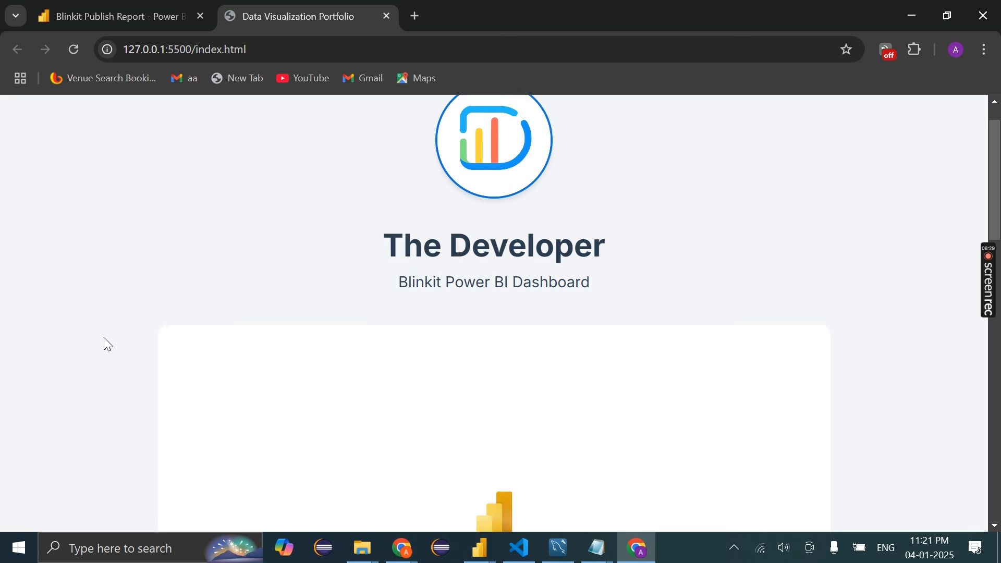
{"action": "scroll", "coordinate": [105, 338], "scroll_direction": "down", "scroll_amount": 2}
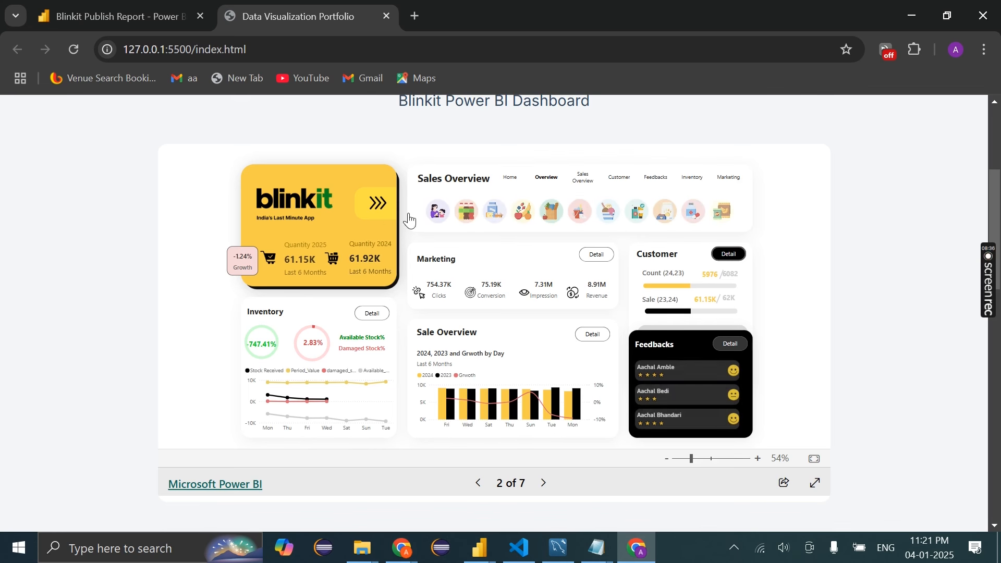
{"action": "left_click", "coordinate": [378, 208]}
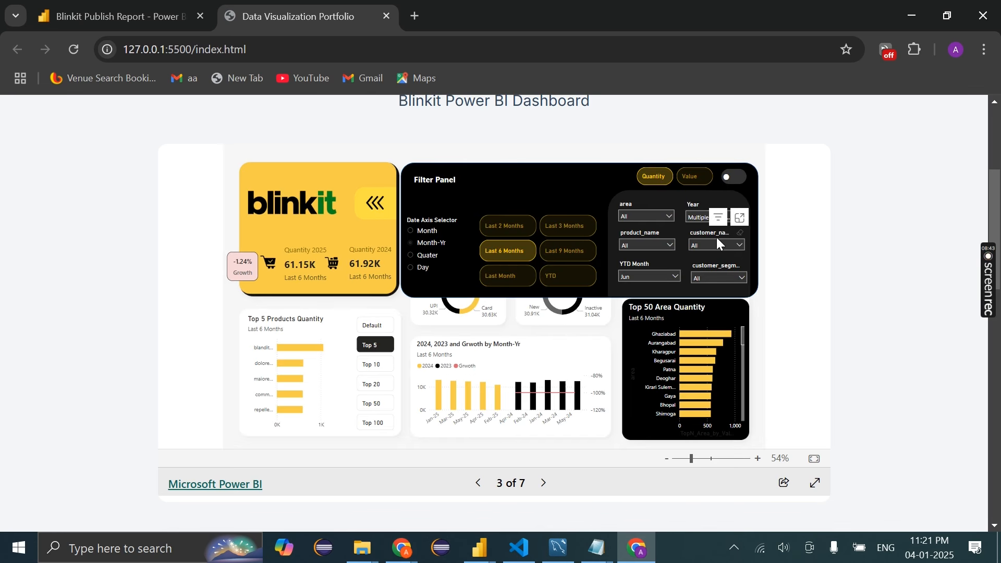
{"action": "left_click", "coordinate": [709, 219]}
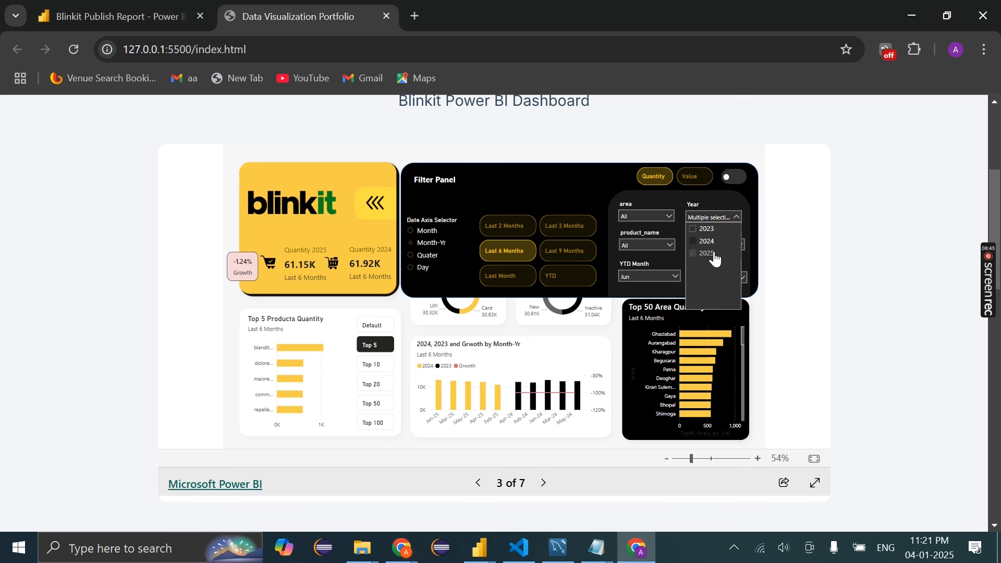
{"action": "left_click", "coordinate": [706, 219]}
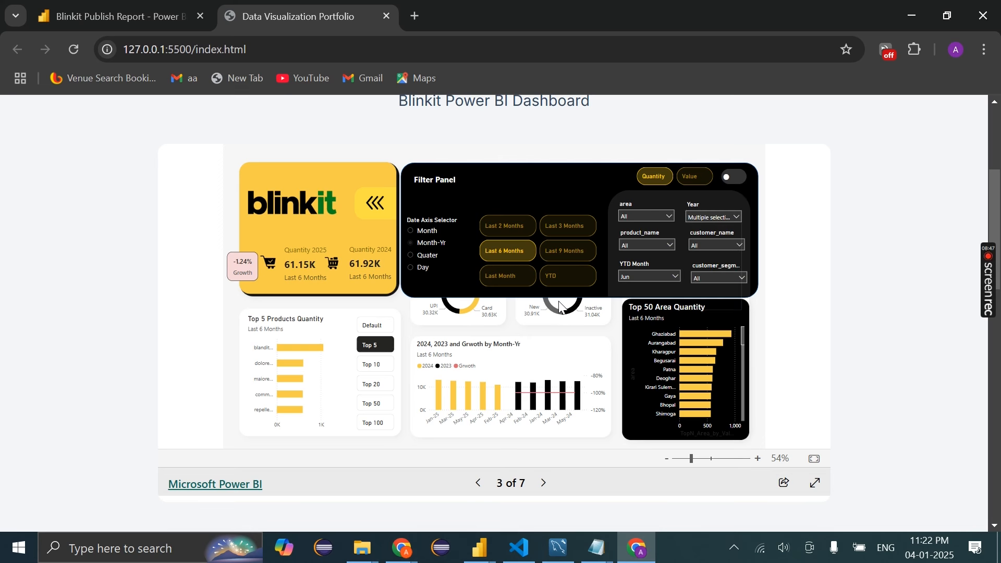
{"action": "scroll", "coordinate": [70, 227], "scroll_direction": "up", "scroll_amount": 4}
{"action": "scroll", "coordinate": [77, 245], "scroll_direction": "down", "scroll_amount": 14}
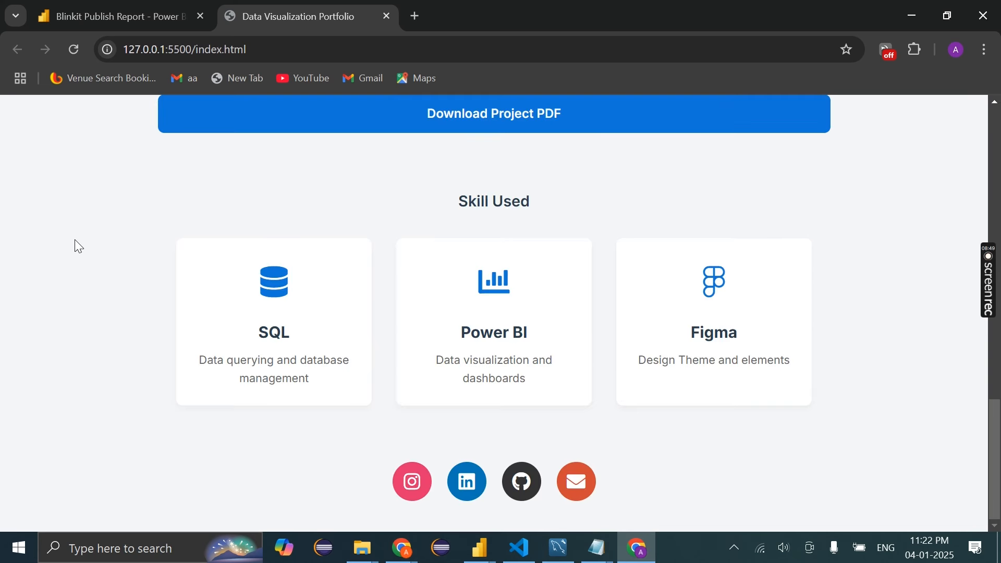
{"action": "scroll", "coordinate": [78, 246], "scroll_direction": "up", "scroll_amount": 9}
{"action": "scroll", "coordinate": [74, 240], "scroll_direction": "up", "scroll_amount": 8}
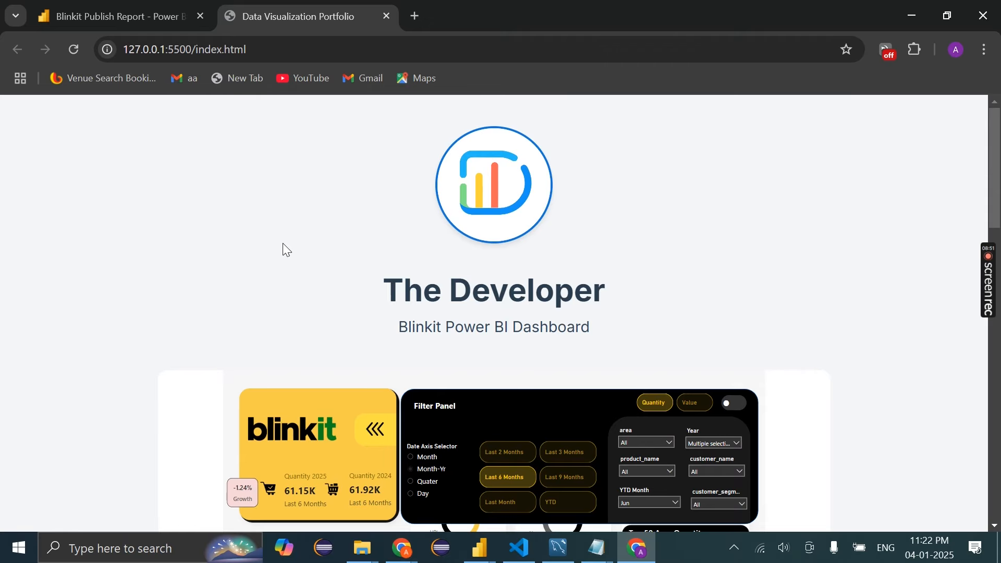
{"action": "scroll", "coordinate": [282, 243], "scroll_direction": "down", "scroll_amount": 8}
{"action": "scroll", "coordinate": [509, 233], "scroll_direction": "up", "scroll_amount": 8}
Select the profile image file name 'The Developer logo (1) - Copy (1).jpg' in the img src on line 242
{"action": "left_click", "coordinate": [520, 546]}
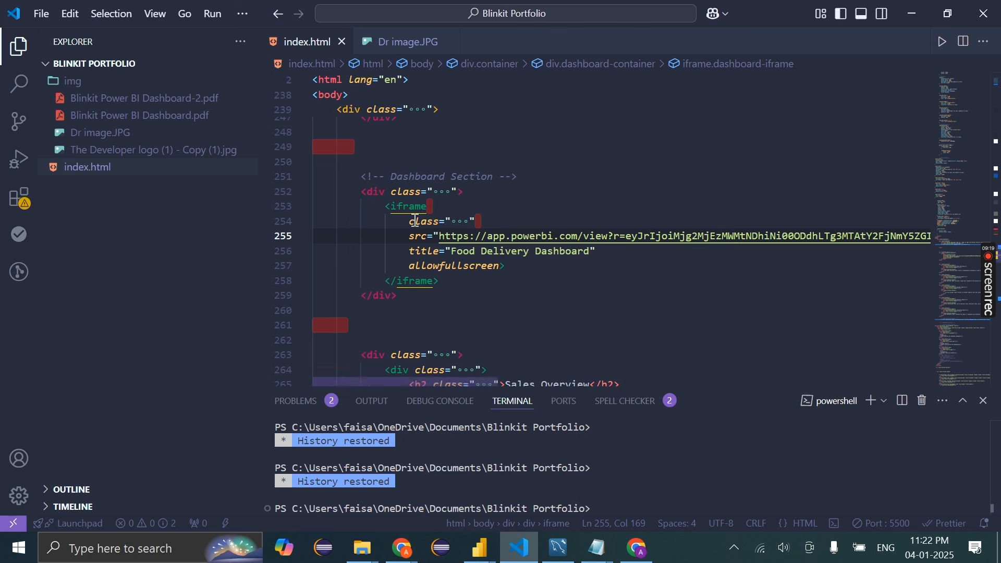
{"action": "scroll", "coordinate": [503, 239], "scroll_direction": "up", "scroll_amount": 5}
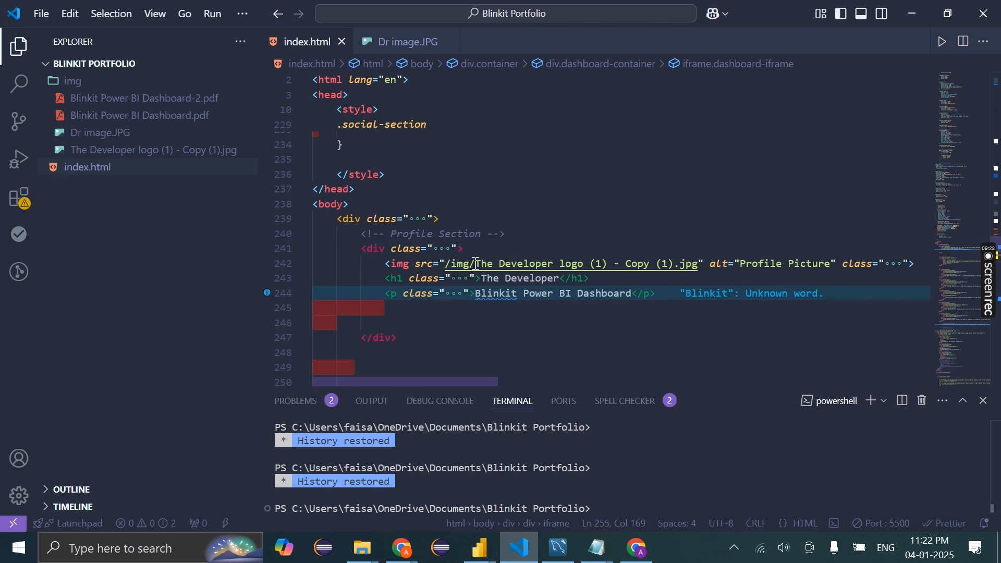
{"action": "left_click_drag", "start_coordinate": [476, 263], "coordinate": [688, 265]}
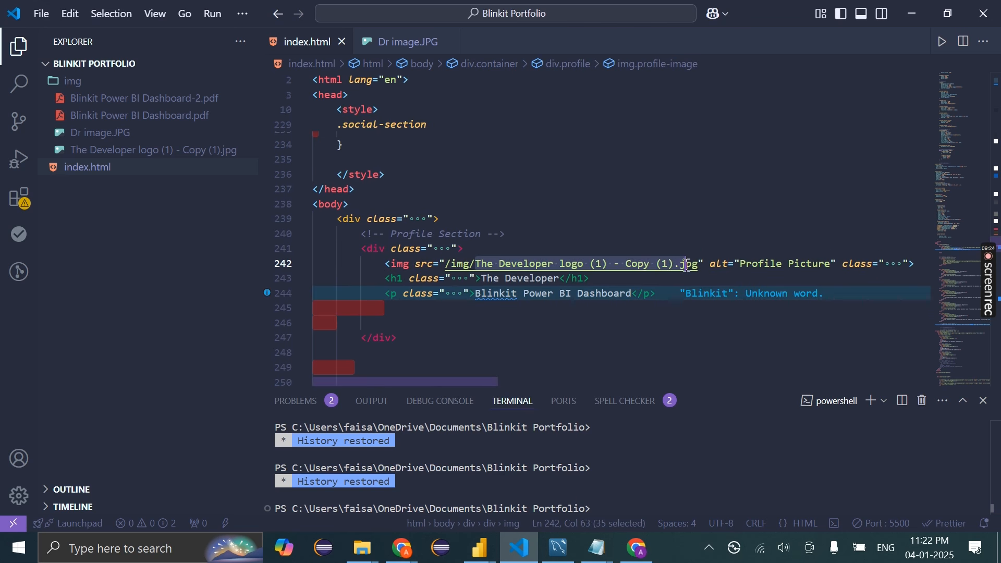
{"action": "left_click", "coordinate": [702, 268]}
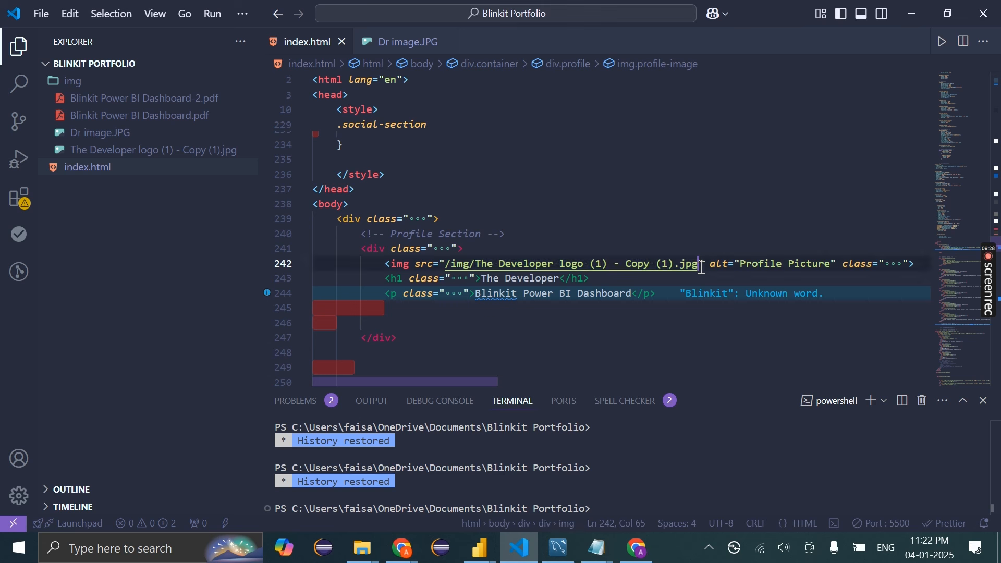
{"action": "left_click_drag", "start_coordinate": [701, 267], "coordinate": [477, 267]}
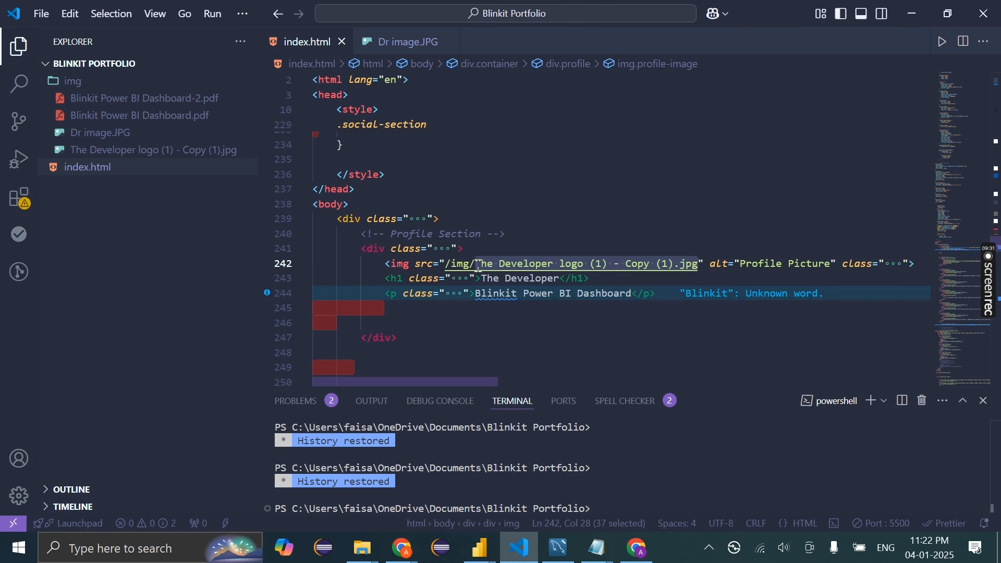
Drag download (5).png from Downloads into the Blinkit Portfolio img folder in VS Code
{"action": "left_click", "coordinate": [371, 552]}
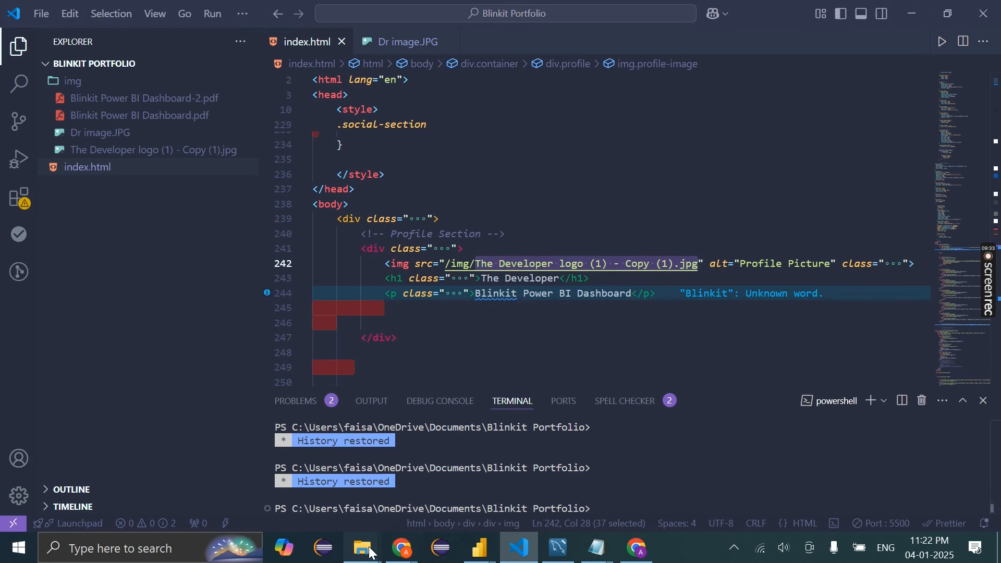
{"action": "left_click", "coordinate": [407, 469]}
{"action": "left_click_drag", "start_coordinate": [395, 10], "coordinate": [620, 23]}
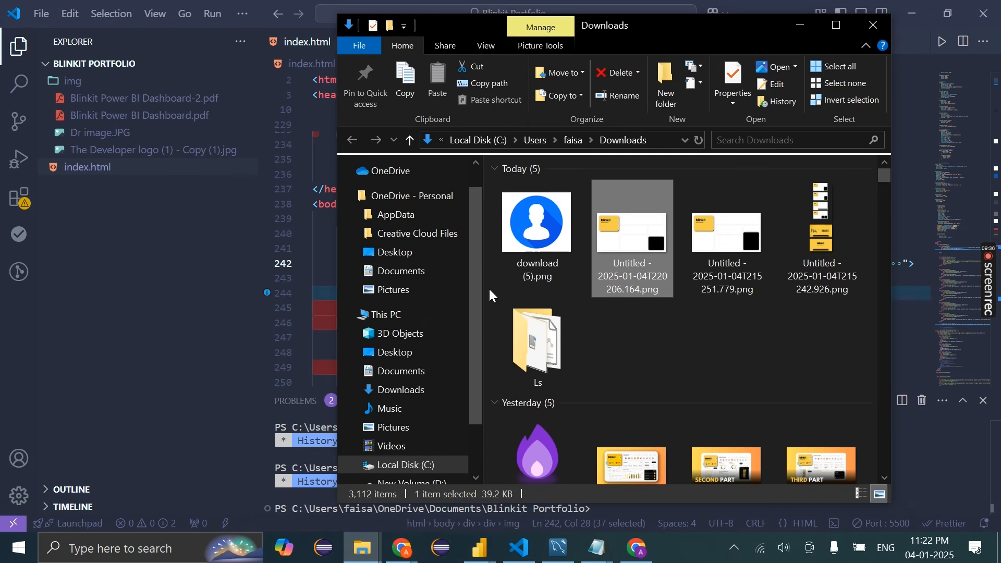
{"action": "left_click", "coordinate": [550, 217]}
{"action": "left_click_drag", "start_coordinate": [204, 176], "coordinate": [189, 130]}
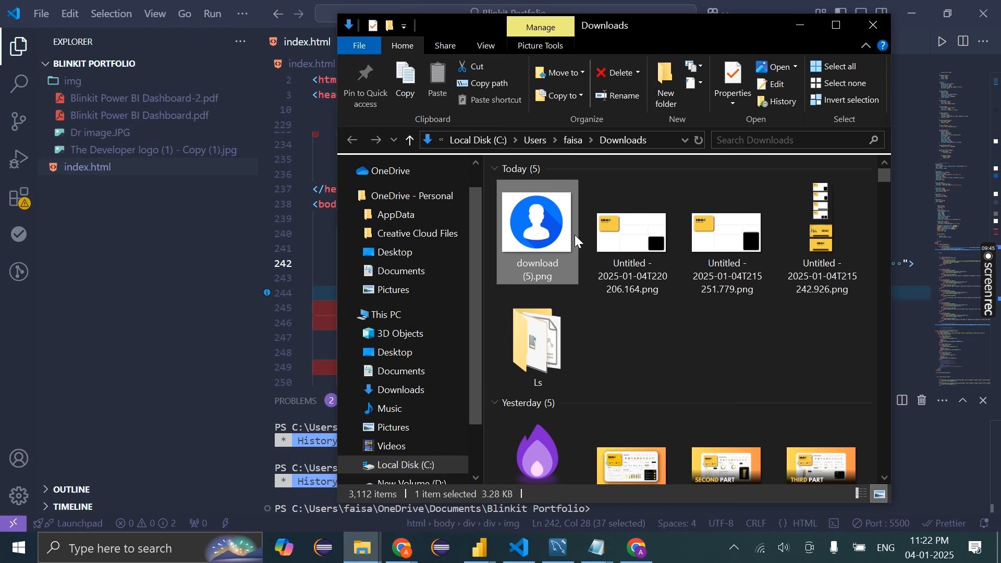
{"action": "left_click_drag", "start_coordinate": [549, 240], "coordinate": [101, 121]}
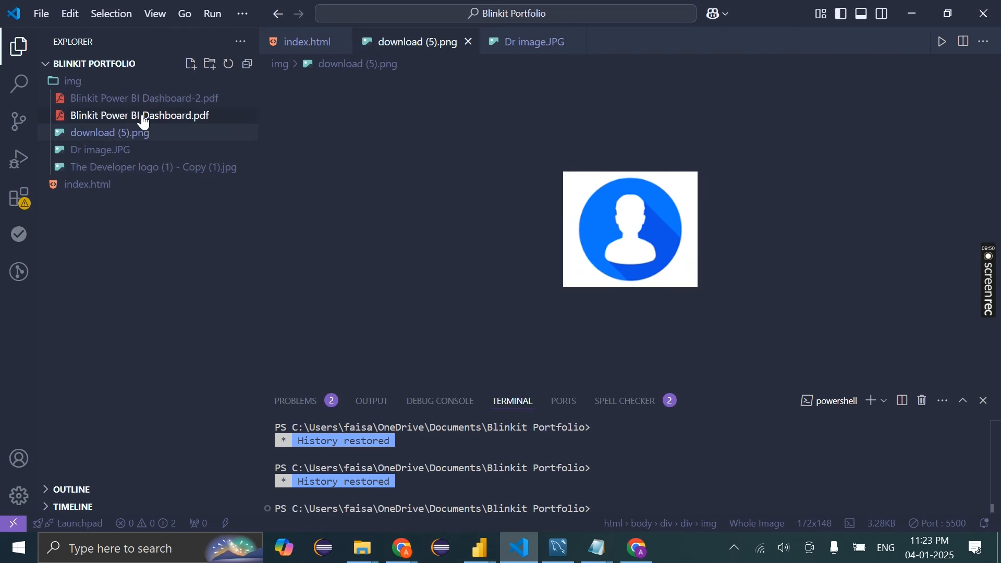
{"action": "left_click", "coordinate": [467, 46]}
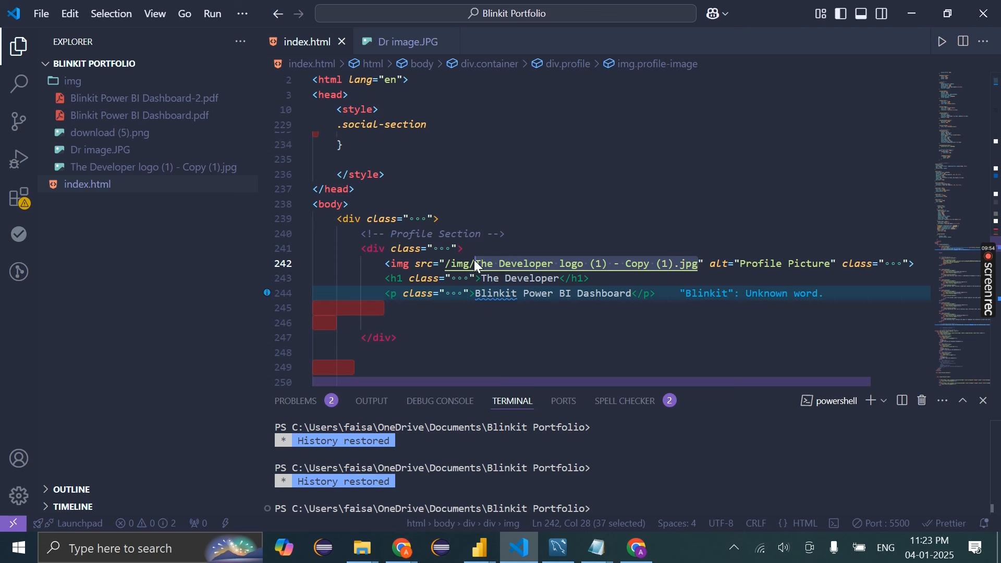
Point the profile image src on line 242 to img/download (5).png and save index.html
{"action": "left_click", "coordinate": [700, 265]}
{"action": "left_click_drag", "start_coordinate": [699, 265], "coordinate": [478, 267]}
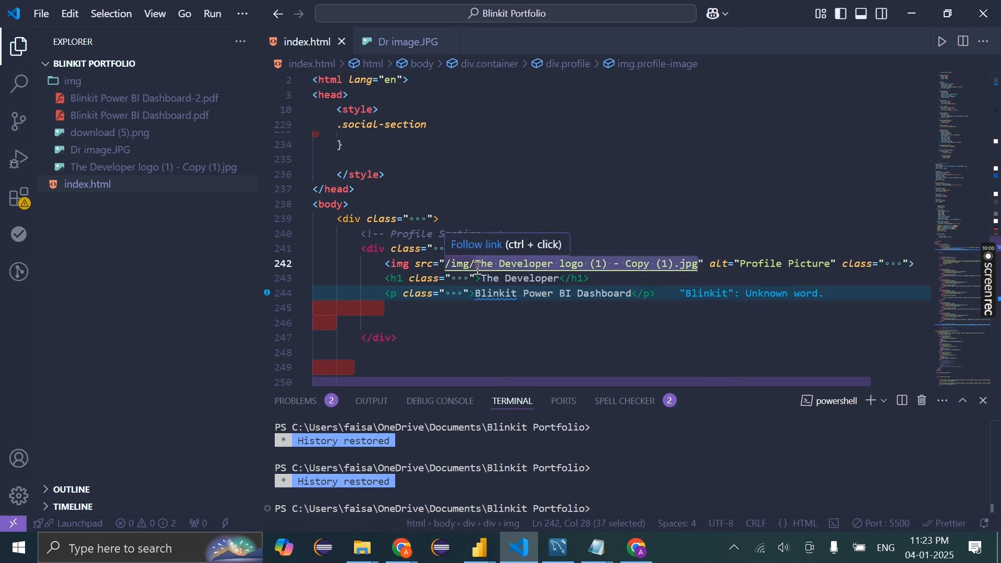
{"action": "key", "text": "BackSpace"}
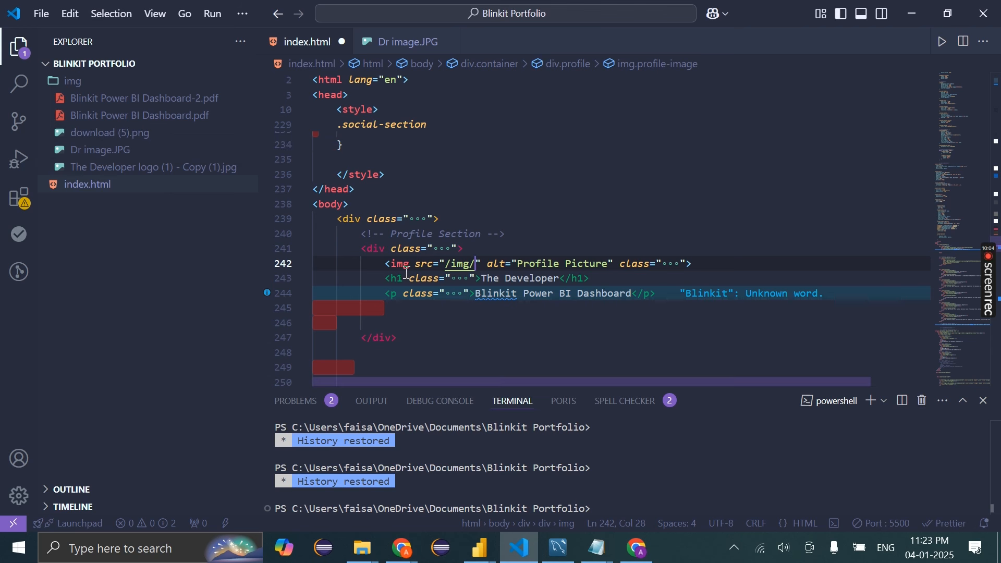
{"action": "key", "text": "BackSpace"}
{"action": "key", "text": "BackSpace"}
{"action": "key", "text": "BackSpace"}
{"action": "key", "text": "BackSpace"}
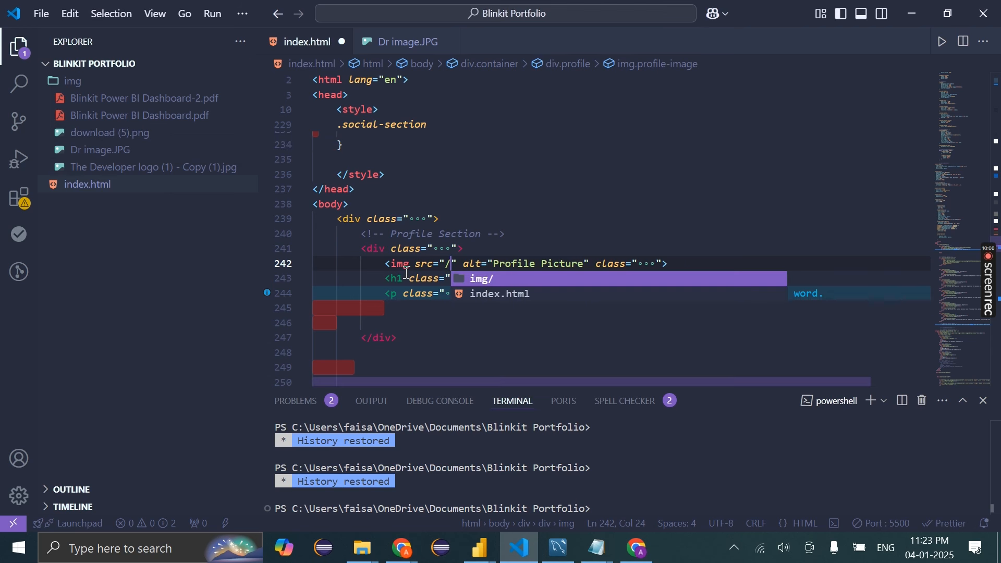
{"action": "left_click", "coordinate": [522, 281]}
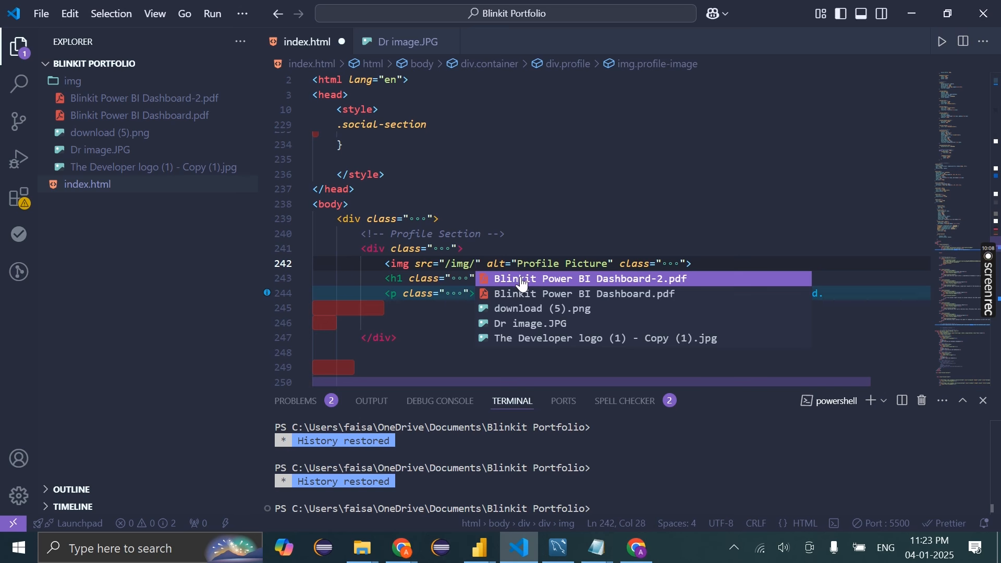
{"action": "left_click", "coordinate": [570, 308]}
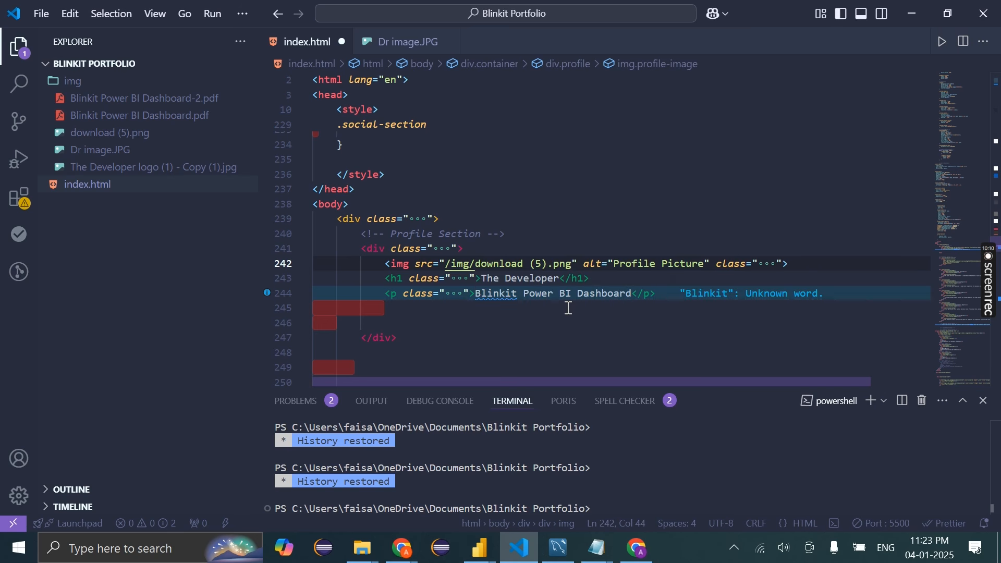
{"action": "key", "text": "ctrl+s"}
Preview the new profile picture on the page in Chrome, then return to the editor
{"action": "left_click", "coordinate": [637, 547]}
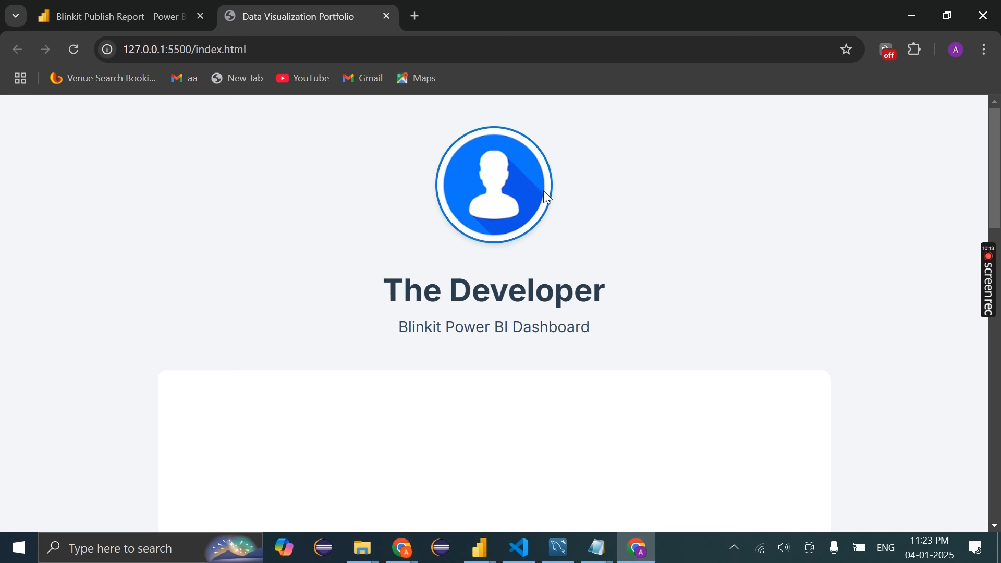
{"action": "scroll", "coordinate": [522, 193], "scroll_direction": "down", "scroll_amount": 10}
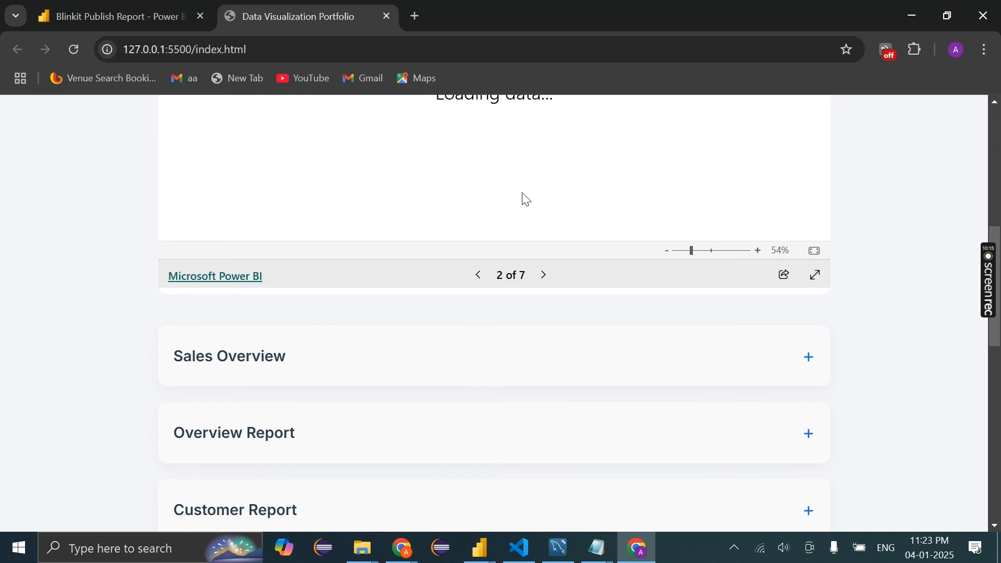
{"action": "scroll", "coordinate": [522, 193], "scroll_direction": "up", "scroll_amount": 7}
{"action": "scroll", "coordinate": [523, 193], "scroll_direction": "down", "scroll_amount": 9}
{"action": "scroll", "coordinate": [523, 193], "scroll_direction": "up", "scroll_amount": 7}
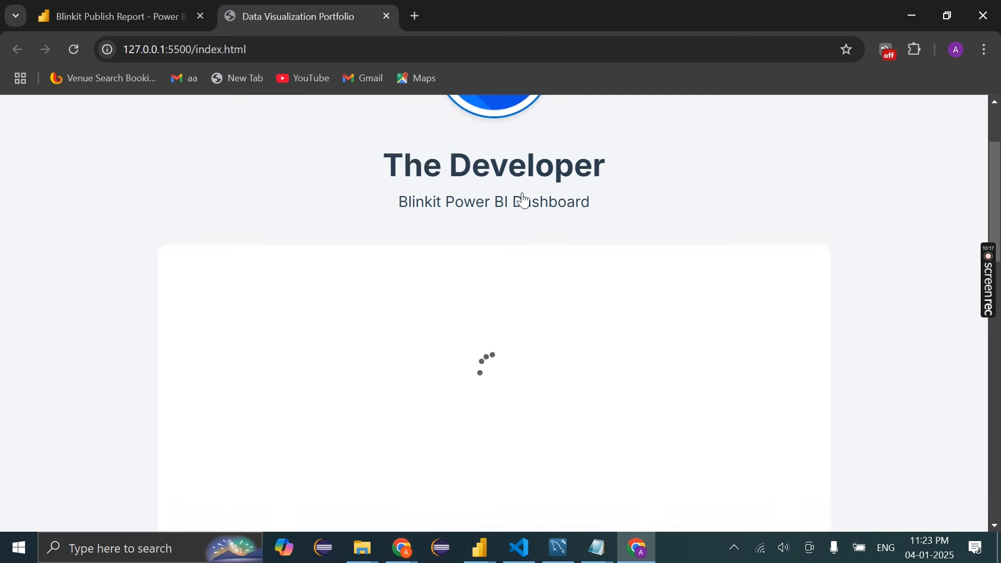
{"action": "left_click", "coordinate": [519, 561]}
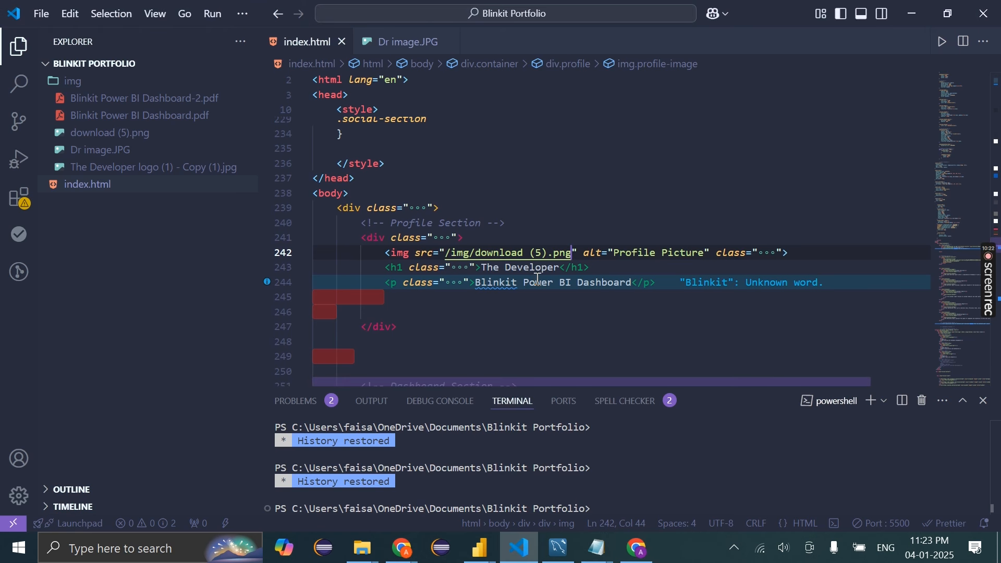
Append 'By XYZ NAME' after 'Dashboard' in the subtitle and check it in Chrome
{"action": "left_click", "coordinate": [637, 284]}
{"action": "type", "text": "By"}
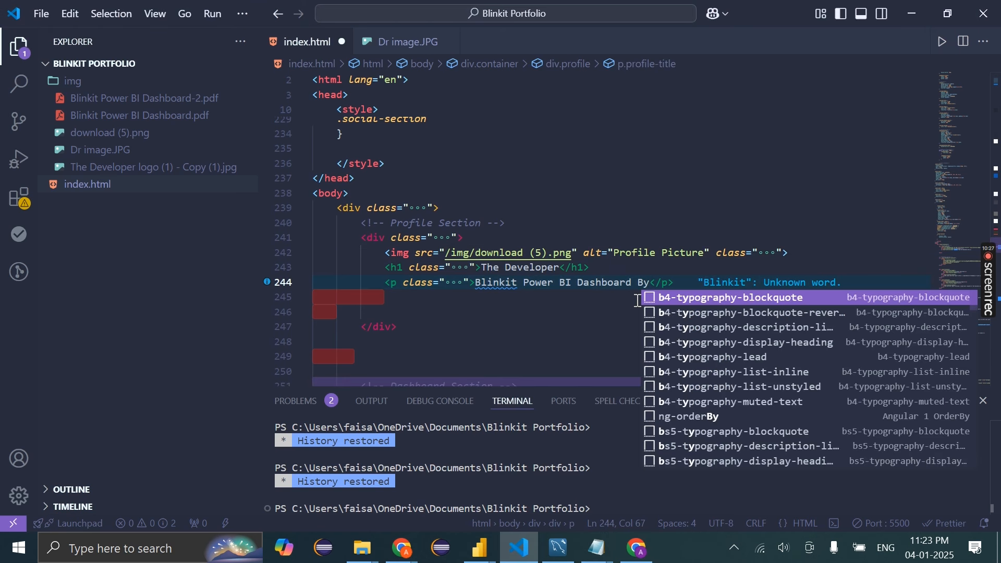
{"action": "type", "text": " EX"}
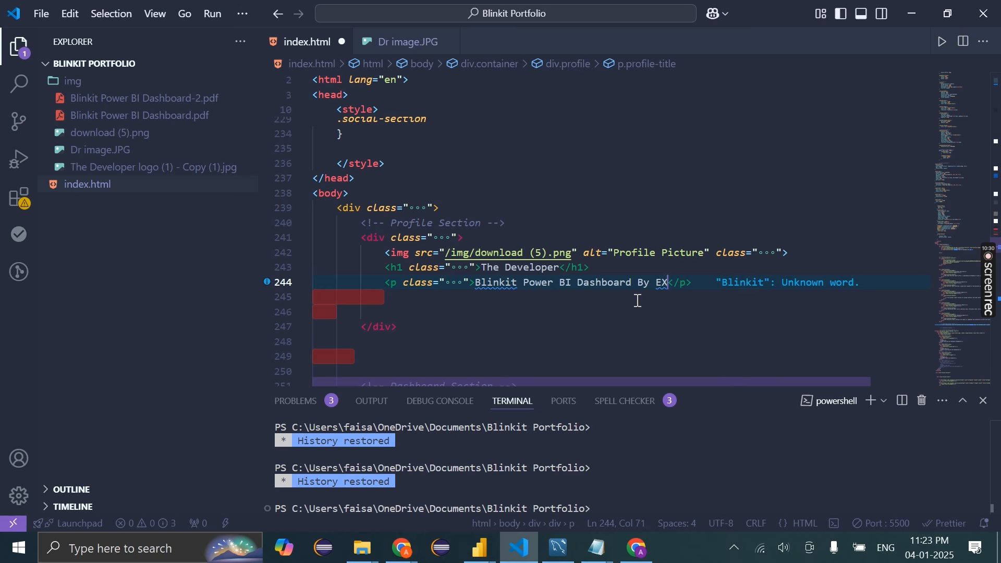
{"action": "key", "text": "BackSpace"}
{"action": "key", "text": "BackSpace"}
{"action": "type", "text": "XYZ NAME"}
{"action": "left_click", "coordinate": [619, 302]}
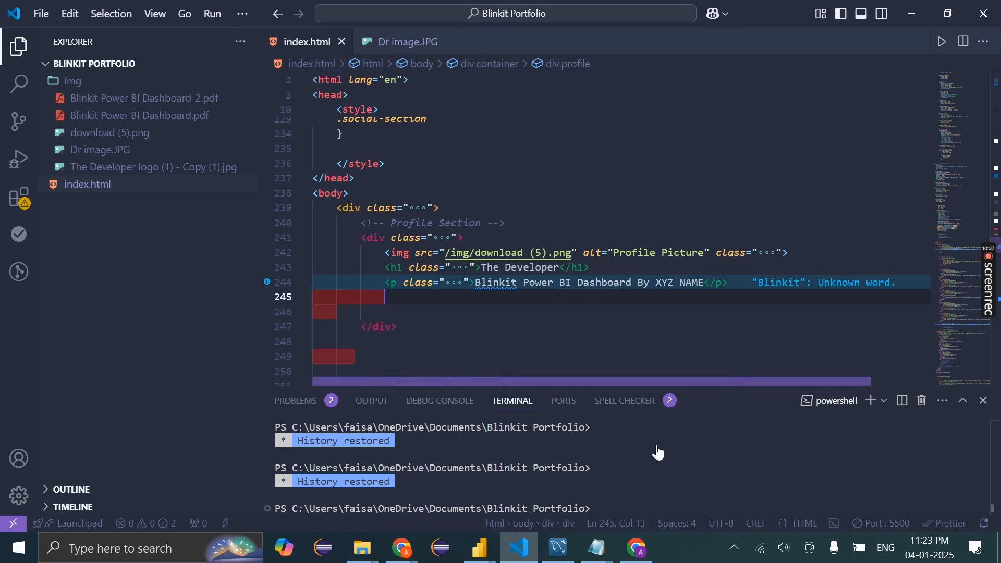
{"action": "left_click", "coordinate": [638, 548]}
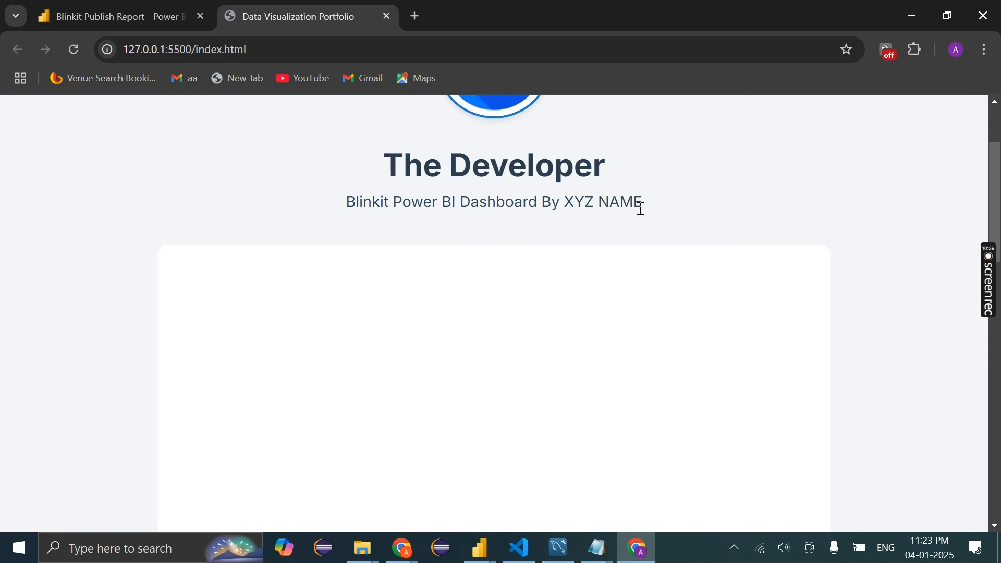
{"action": "scroll", "coordinate": [637, 208], "scroll_direction": "down", "scroll_amount": 8}
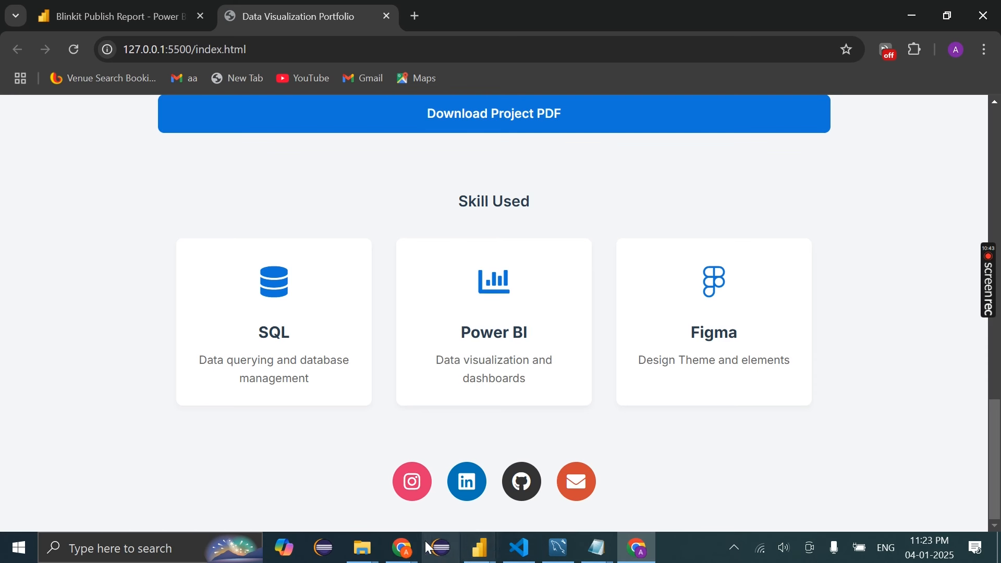
Review the Instagram, LinkedIn and GitHub URLs in the social-links block
{"action": "left_click", "coordinate": [520, 548]}
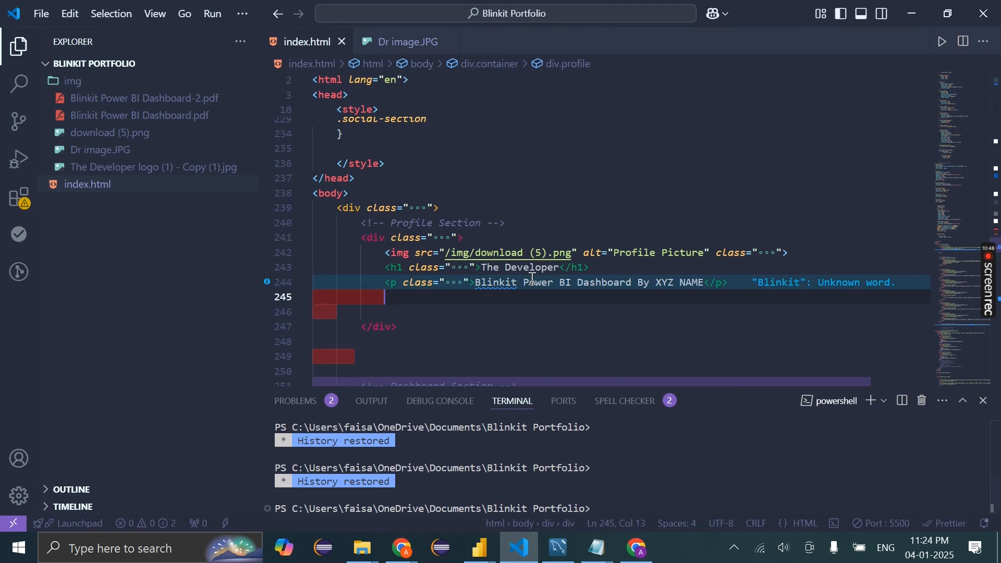
{"action": "scroll", "coordinate": [533, 279], "scroll_direction": "down", "scroll_amount": 20}
{"action": "scroll", "coordinate": [533, 279], "scroll_direction": "down", "scroll_amount": 8}
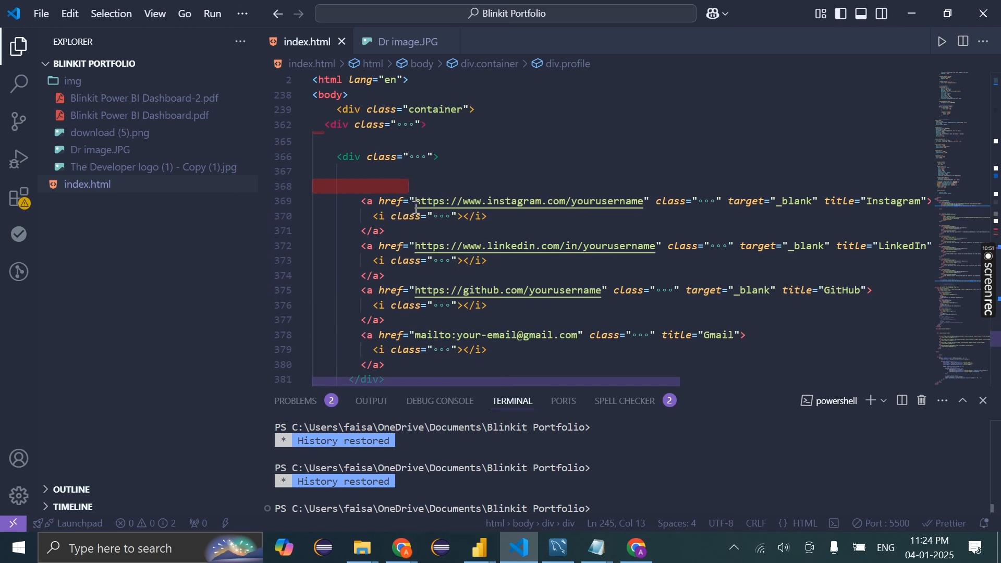
{"action": "left_click_drag", "start_coordinate": [415, 201], "coordinate": [647, 205]}
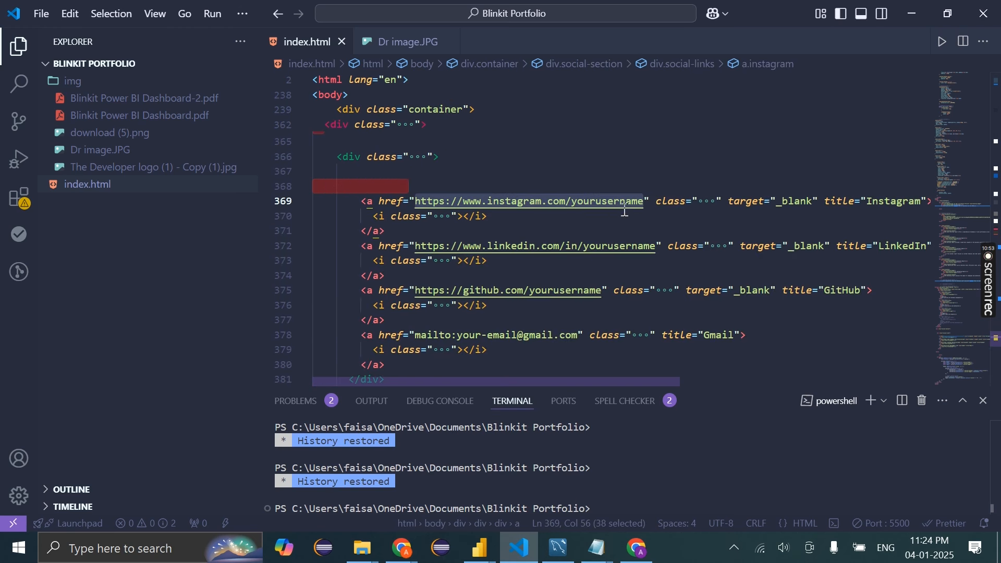
{"action": "left_click_drag", "start_coordinate": [416, 245], "coordinate": [661, 246]}
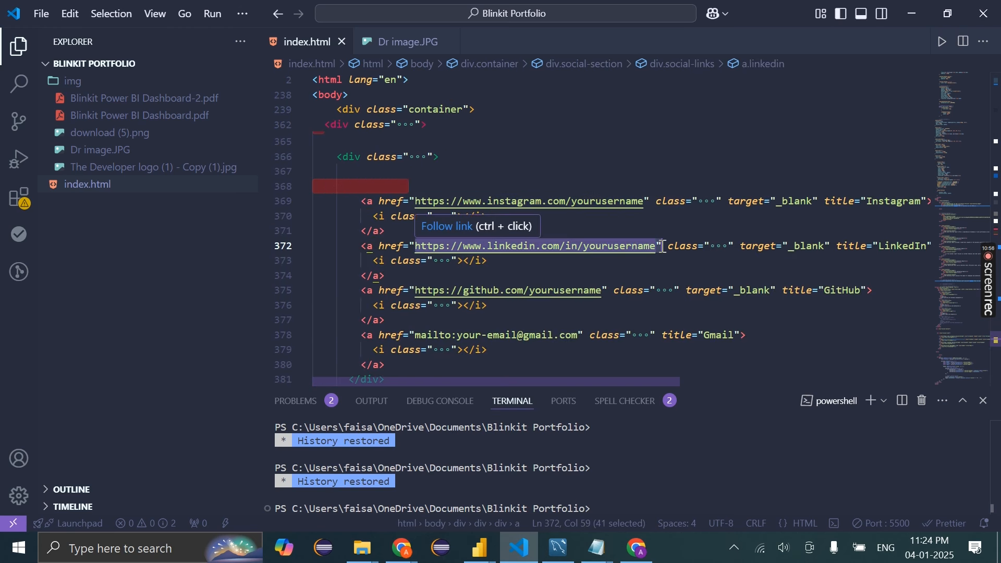
{"action": "left_click_drag", "start_coordinate": [600, 291], "coordinate": [415, 291]}
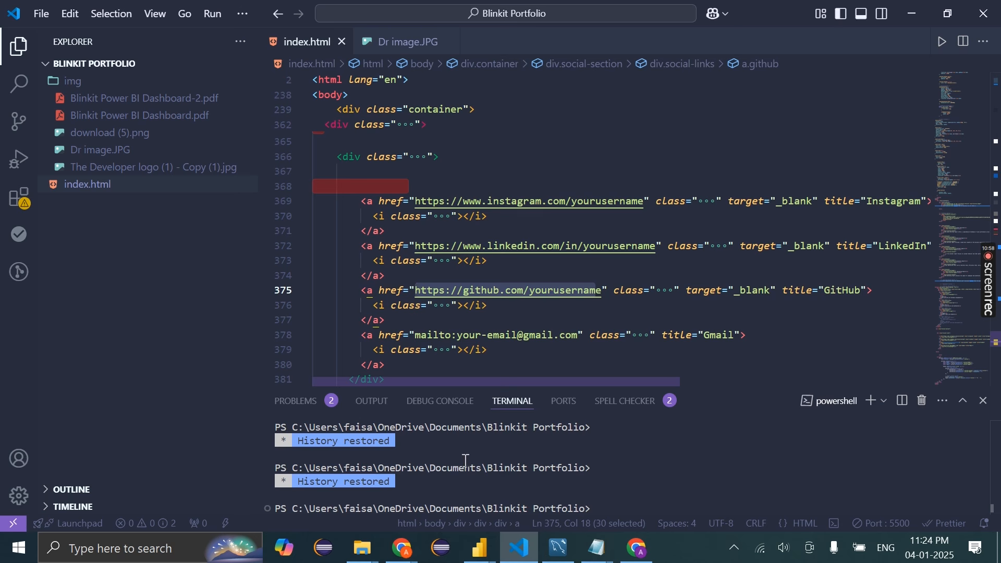
{"action": "mouse_move", "coordinate": [403, 548]}
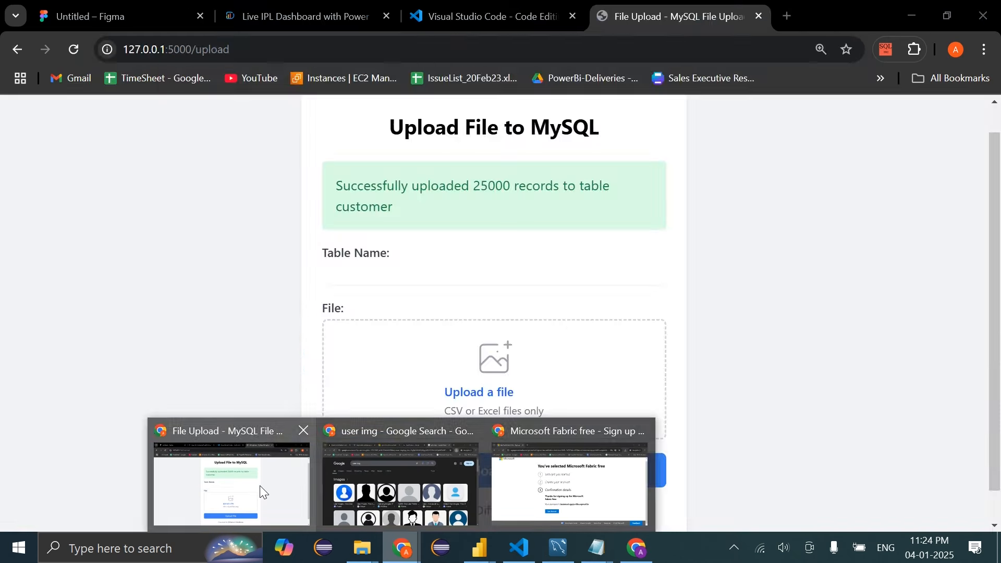
{"action": "left_click", "coordinate": [260, 486]}
{"action": "left_click", "coordinate": [789, 15]}
{"action": "type", "text": "thedeveloperyt.com"}
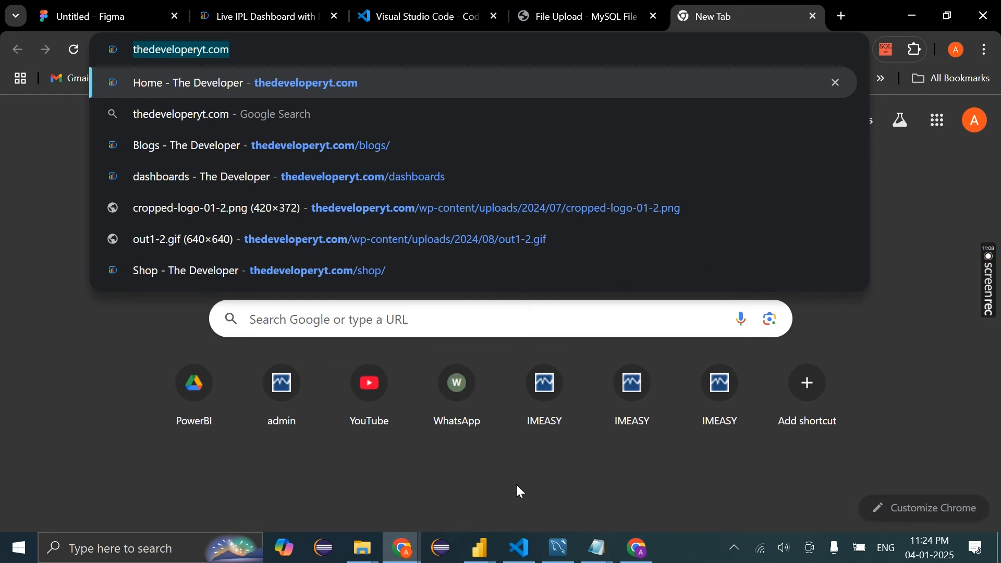
{"action": "left_click", "coordinate": [520, 548]}
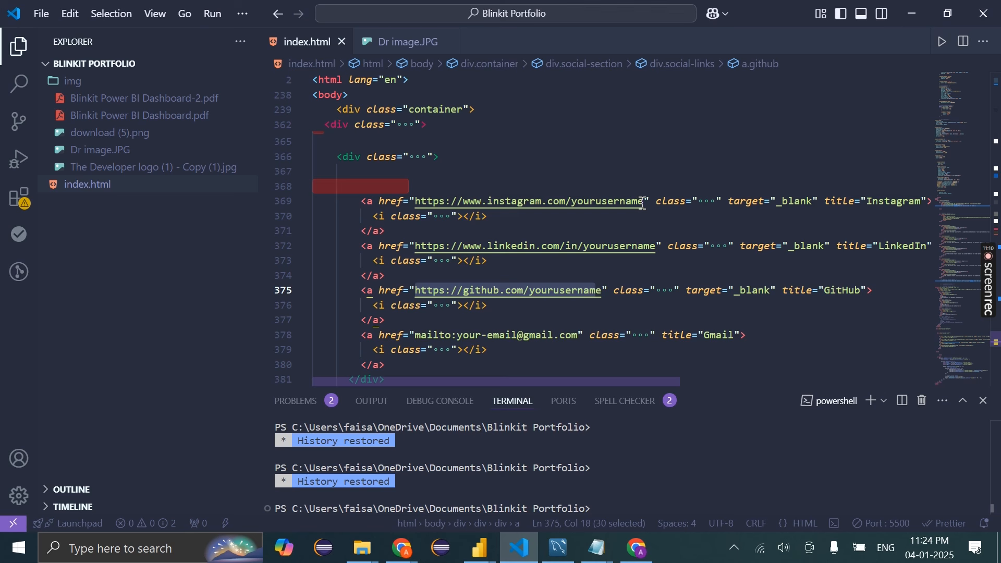
{"action": "left_click_drag", "start_coordinate": [644, 202], "coordinate": [416, 201]}
{"action": "type", "text": "https://thedeveloperyt.com/"}
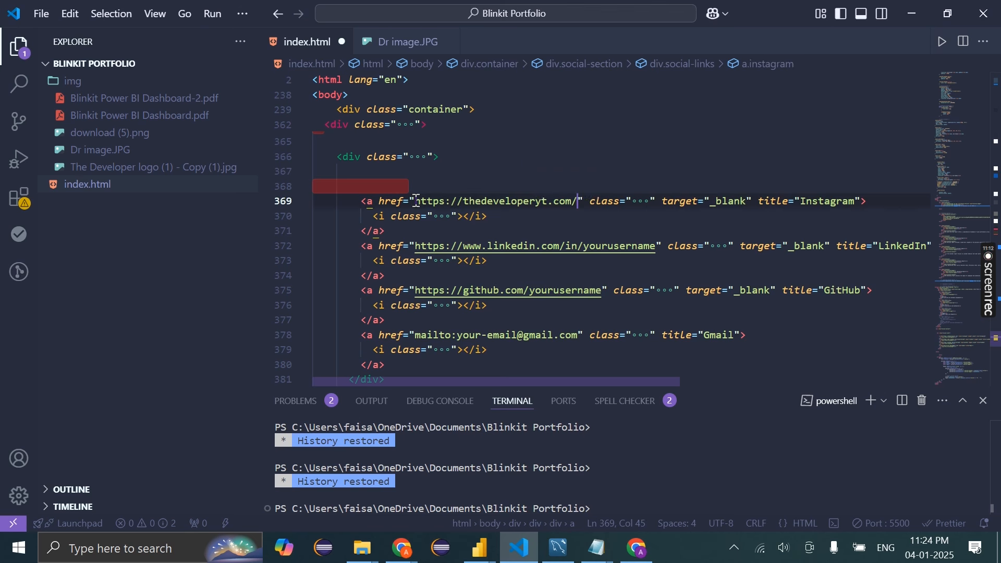
Test the Instagram icon in Chrome, close the opened website tab, and return to the editor
{"action": "left_click", "coordinate": [638, 548]}
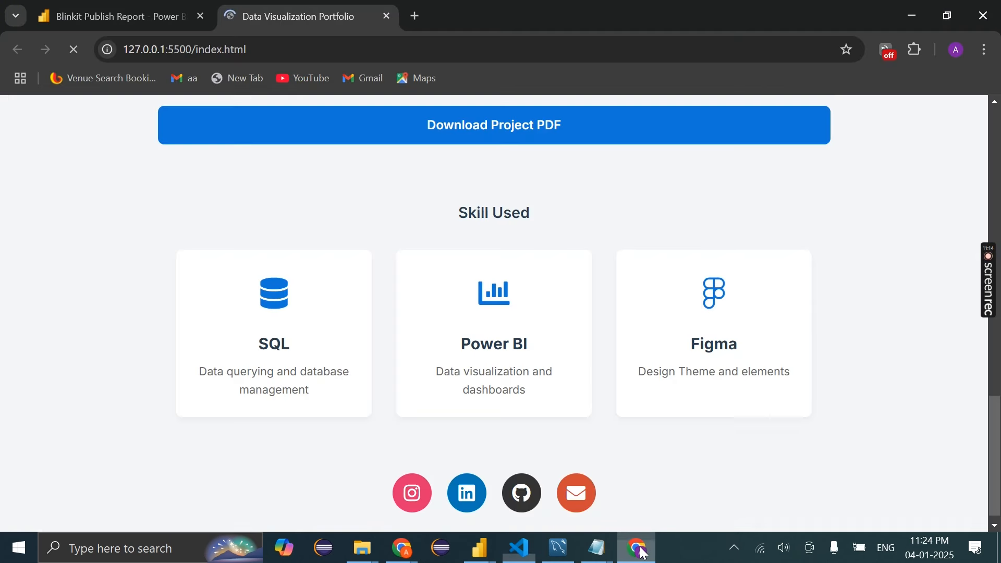
{"action": "left_click", "coordinate": [412, 494]}
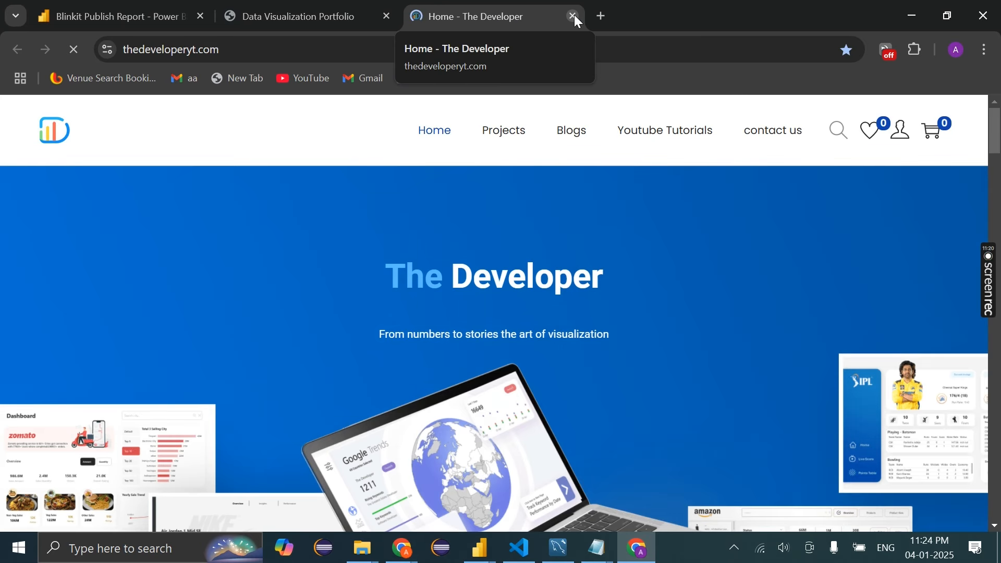
{"action": "left_click", "coordinate": [574, 15]}
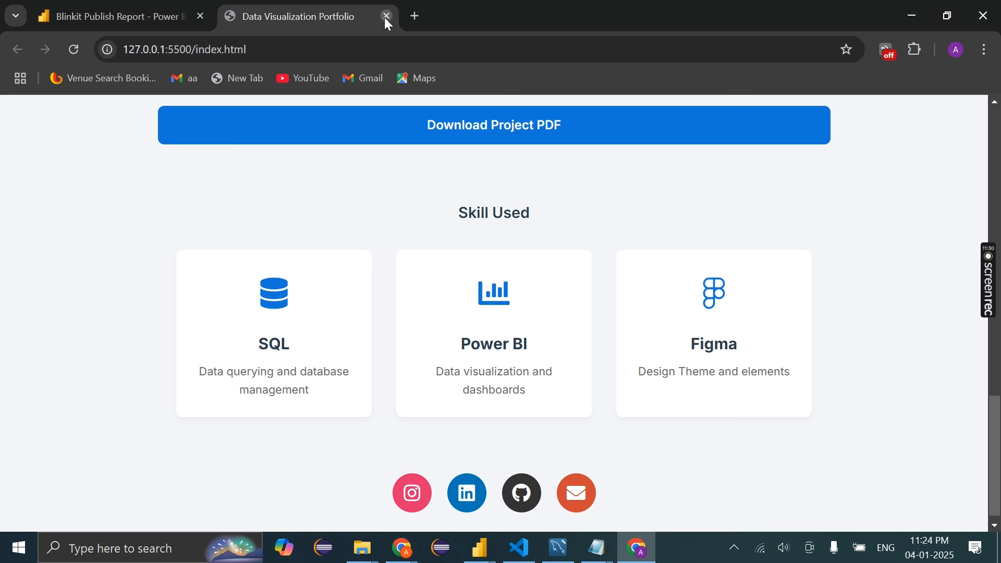
{"action": "key", "text": "alt+Tab"}
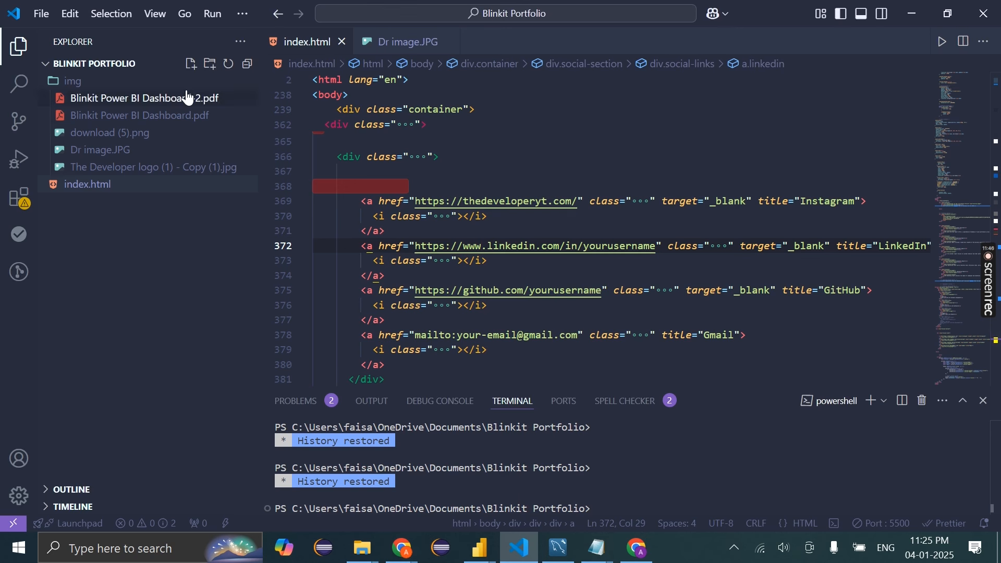
Set the download link href to /img/Blinkit Power BI Dashboard-2.pdf, save, and preview in Chrome
{"action": "scroll", "coordinate": [582, 340], "scroll_direction": "down", "scroll_amount": 10}
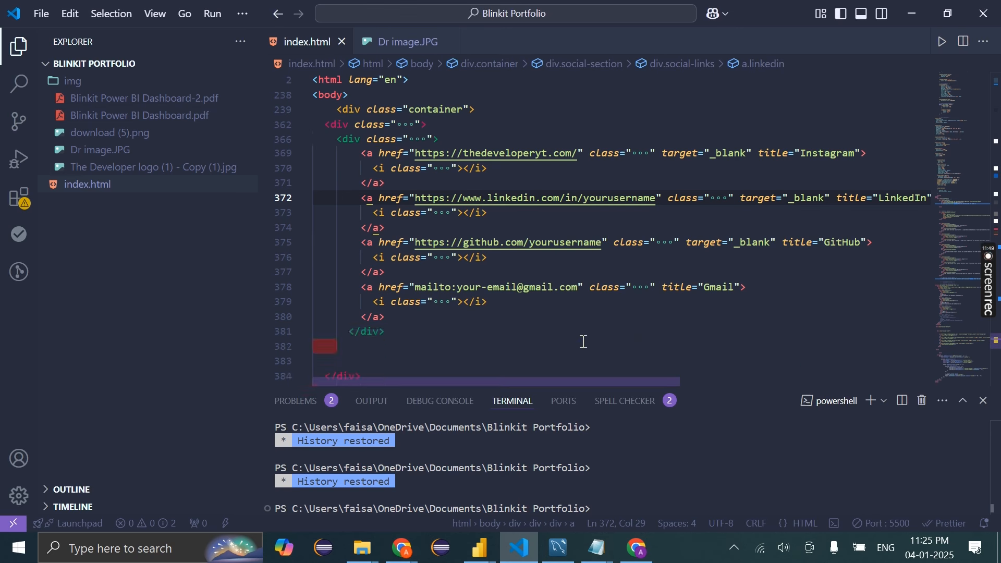
{"action": "scroll", "coordinate": [584, 342], "scroll_direction": "up", "scroll_amount": 10}
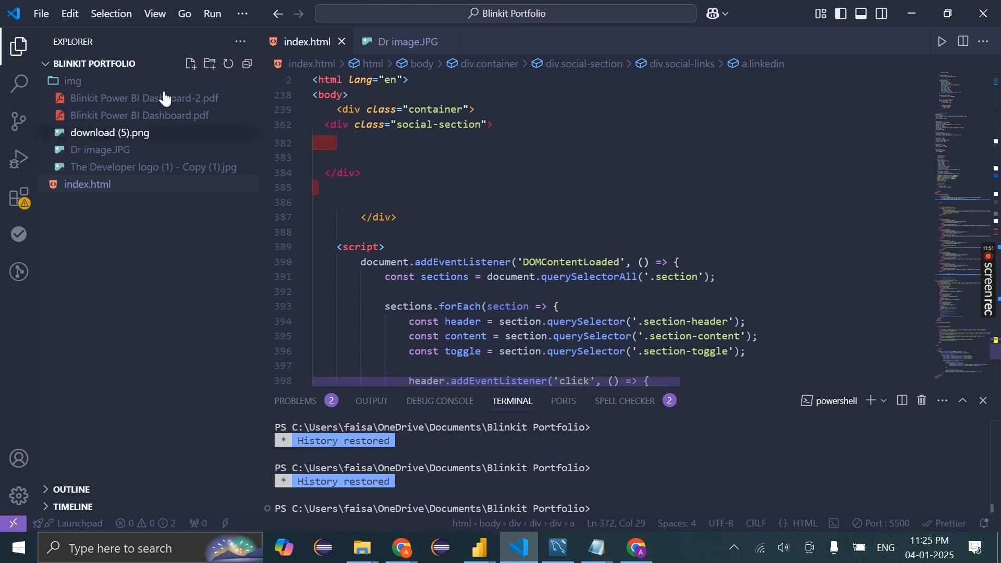
{"action": "scroll", "coordinate": [500, 280], "scroll_direction": "up", "scroll_amount": 10}
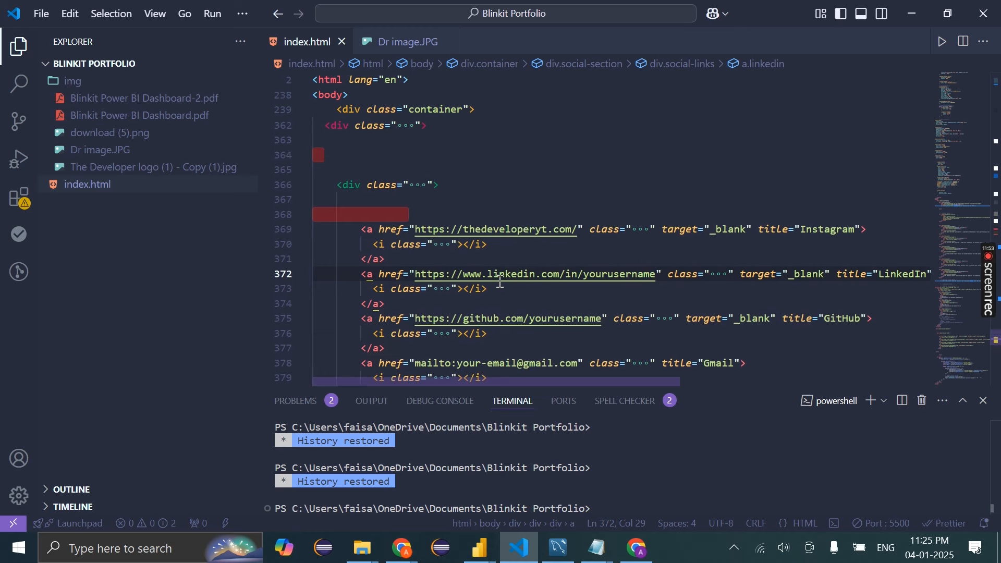
{"action": "scroll", "coordinate": [500, 282], "scroll_direction": "up", "scroll_amount": 4}
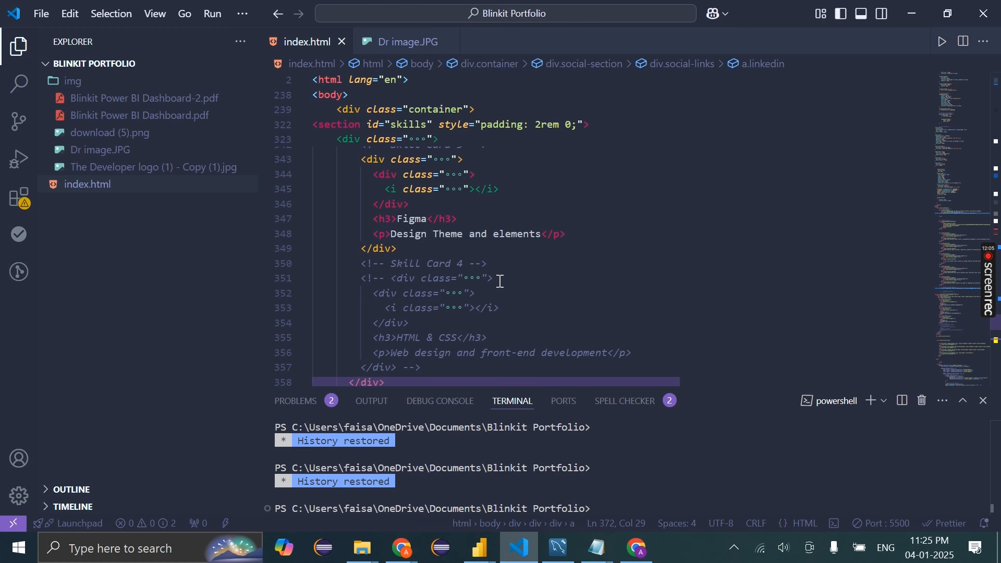
{"action": "scroll", "coordinate": [500, 281], "scroll_direction": "up", "scroll_amount": 10}
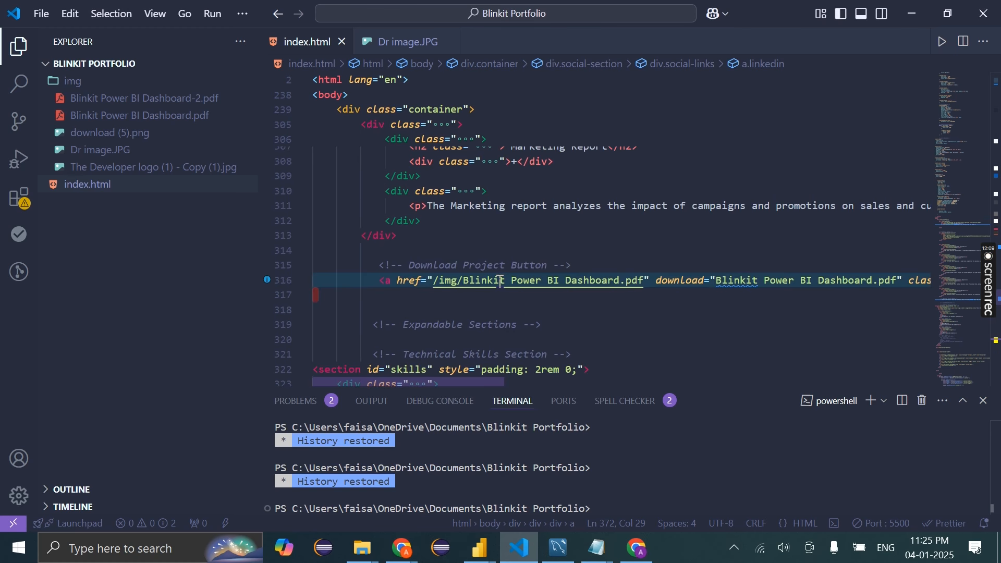
{"action": "left_click_drag", "start_coordinate": [646, 284], "coordinate": [461, 280]}
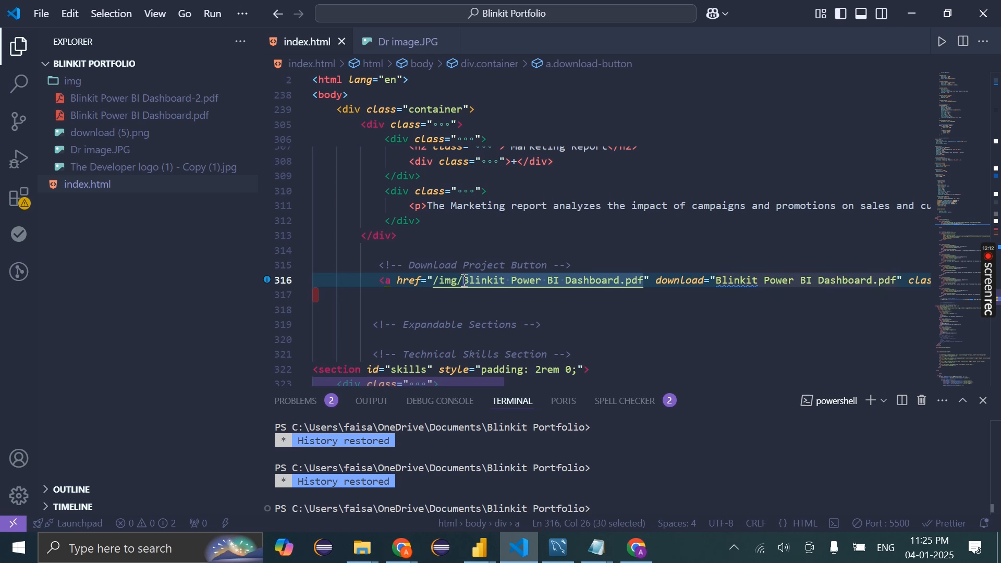
{"action": "key", "text": "BackSpace"}
{"action": "key", "text": "BackSpace"}
{"action": "key", "text": "BackSpace"}
{"action": "key", "text": "BackSpace"}
{"action": "key", "text": "BackSpace"}
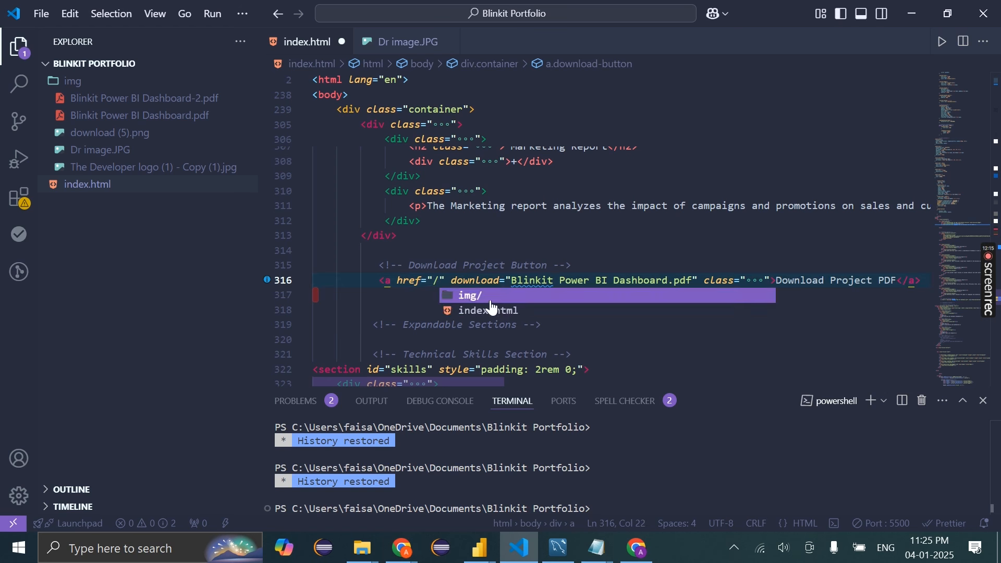
{"action": "left_click", "coordinate": [489, 295]}
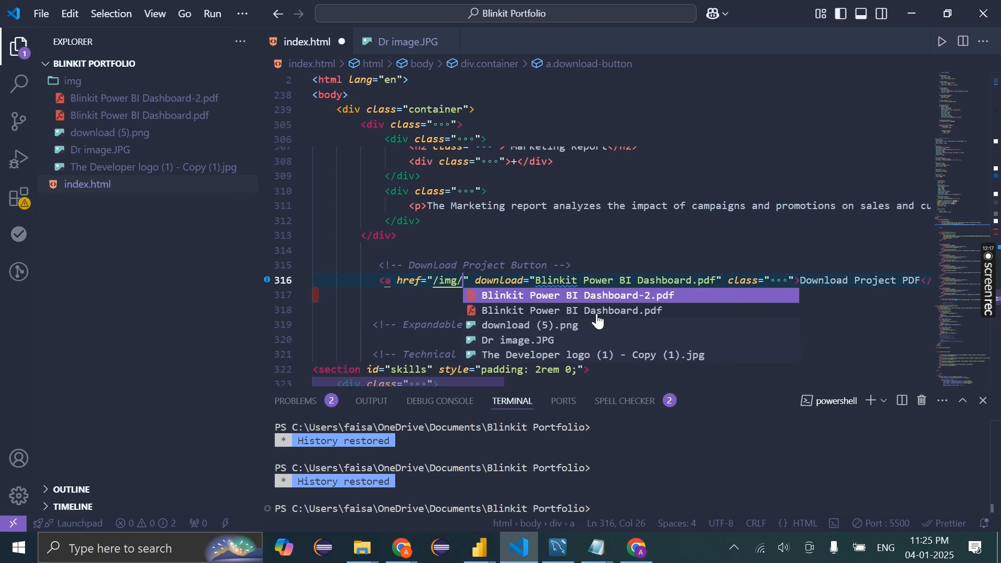
{"action": "left_click", "coordinate": [645, 297]}
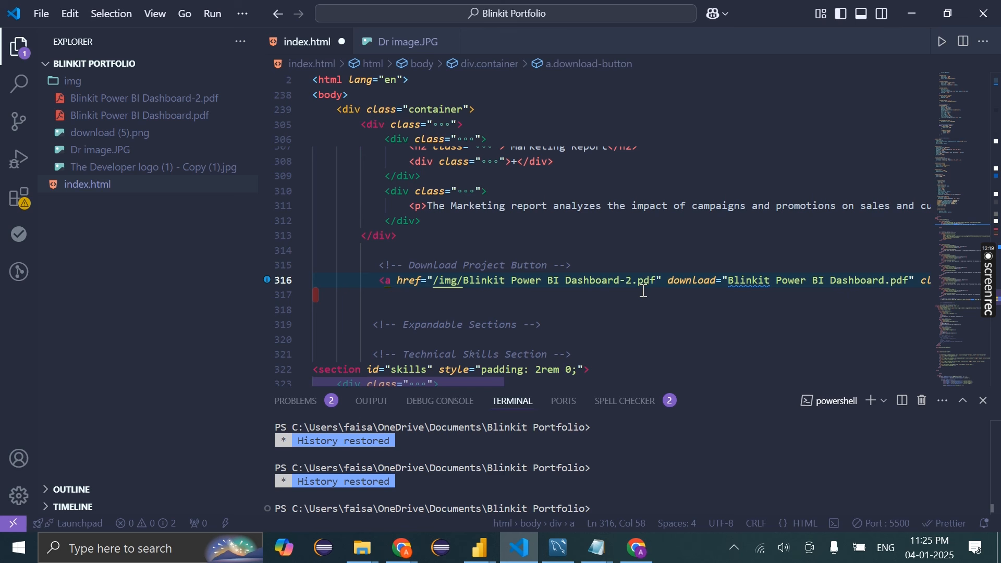
{"action": "key", "text": "ctrl+s"}
{"action": "left_click", "coordinate": [637, 548]}
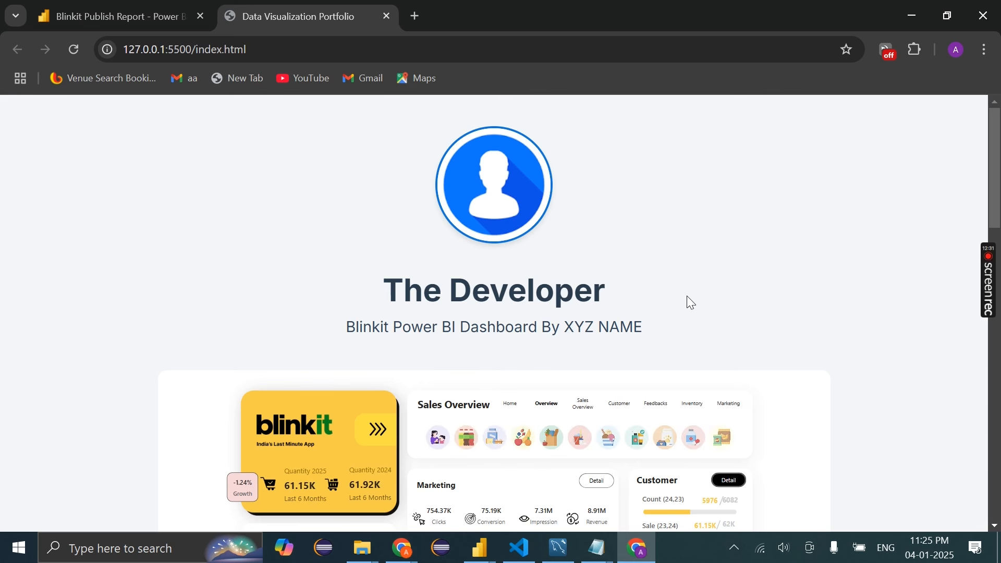
Test Download Project PDF, saving Blinkit Power BI Dashboard (6).pdf, then return to the editor
{"action": "scroll", "coordinate": [687, 296], "scroll_direction": "down", "scroll_amount": 15}
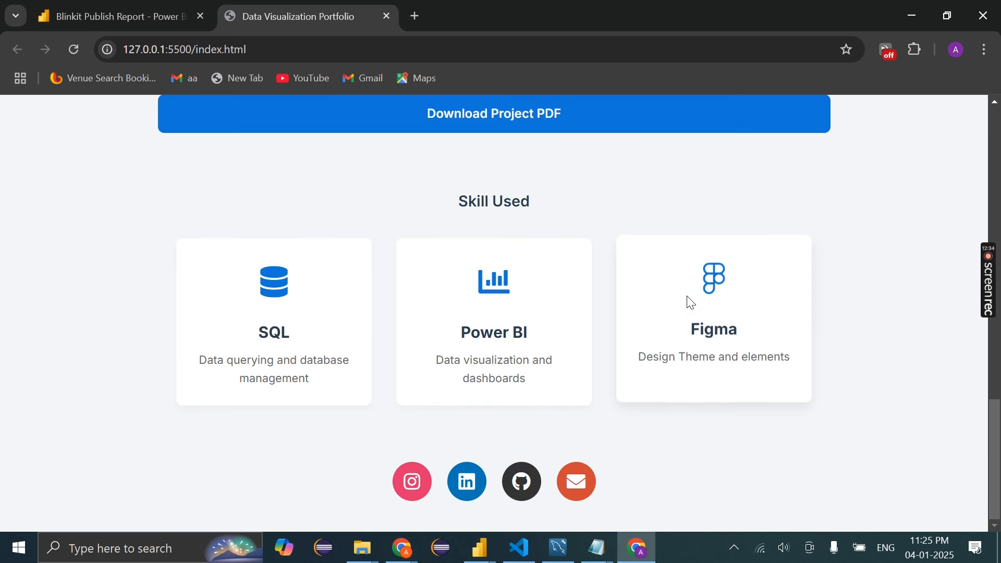
{"action": "scroll", "coordinate": [468, 249], "scroll_direction": "up", "scroll_amount": 2}
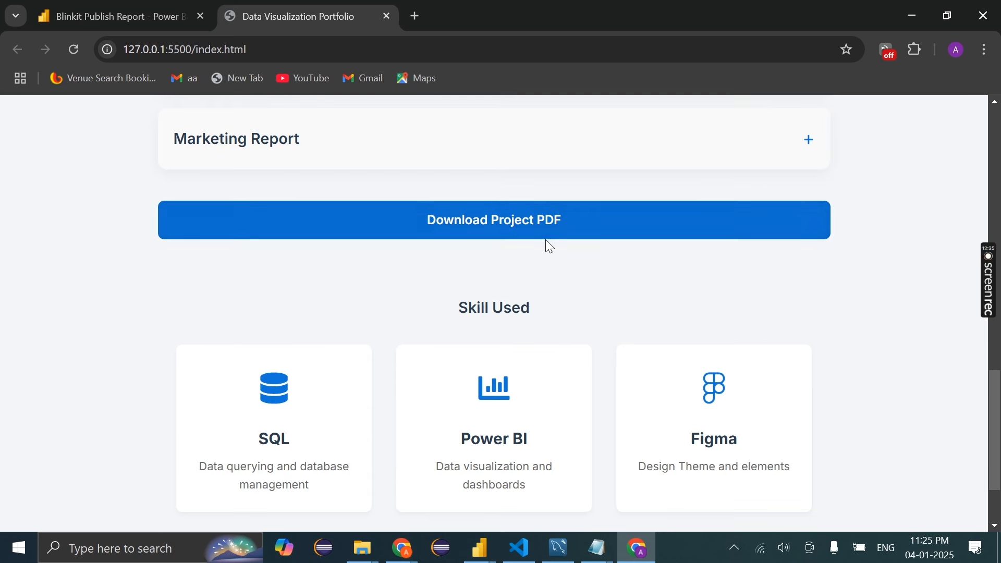
{"action": "left_click", "coordinate": [489, 229]}
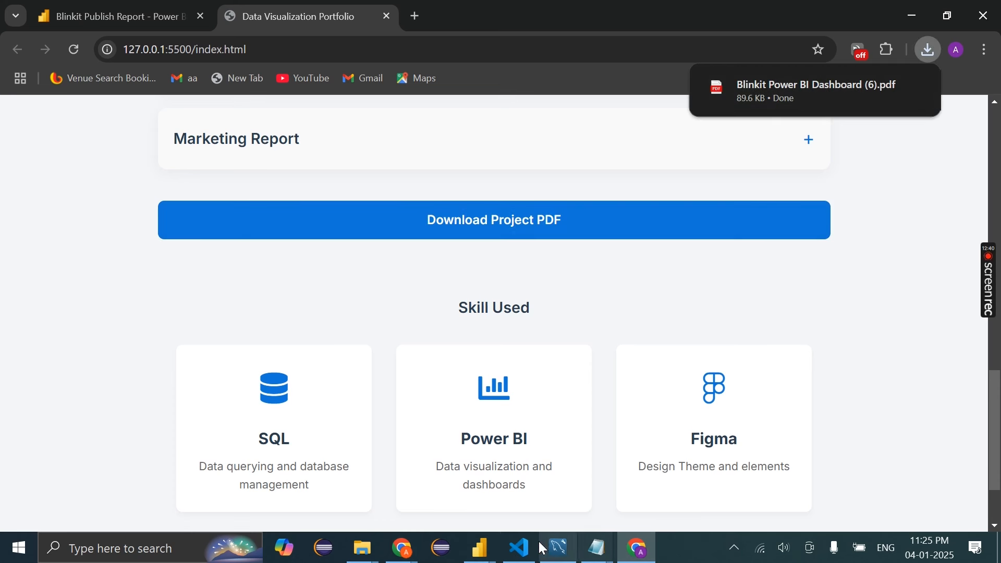
{"action": "left_click", "coordinate": [520, 549]}
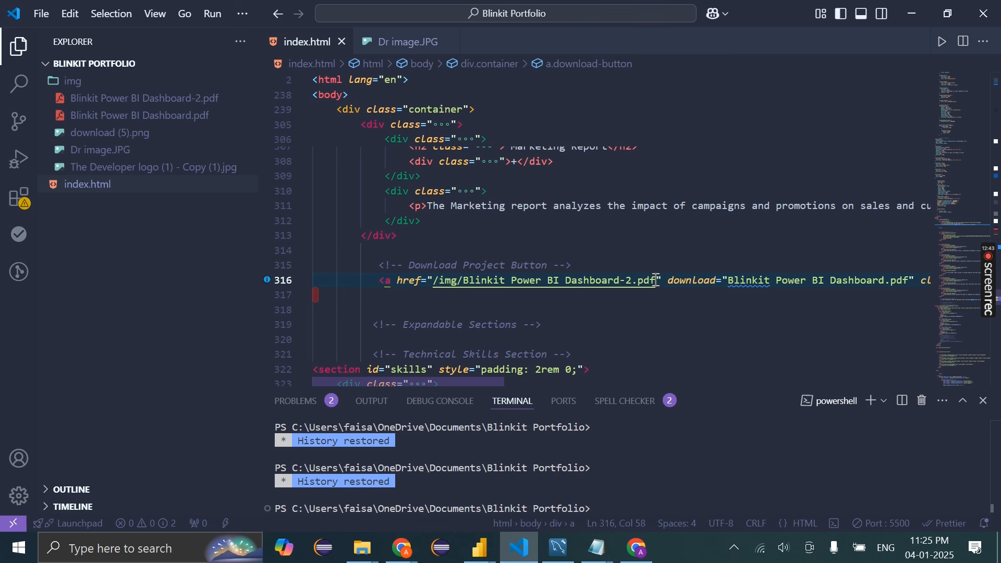
Change the button text from 'Download Project PDF' to 'Download My Resume' and save
{"action": "left_click_drag", "start_coordinate": [656, 280], "coordinate": [463, 281]}
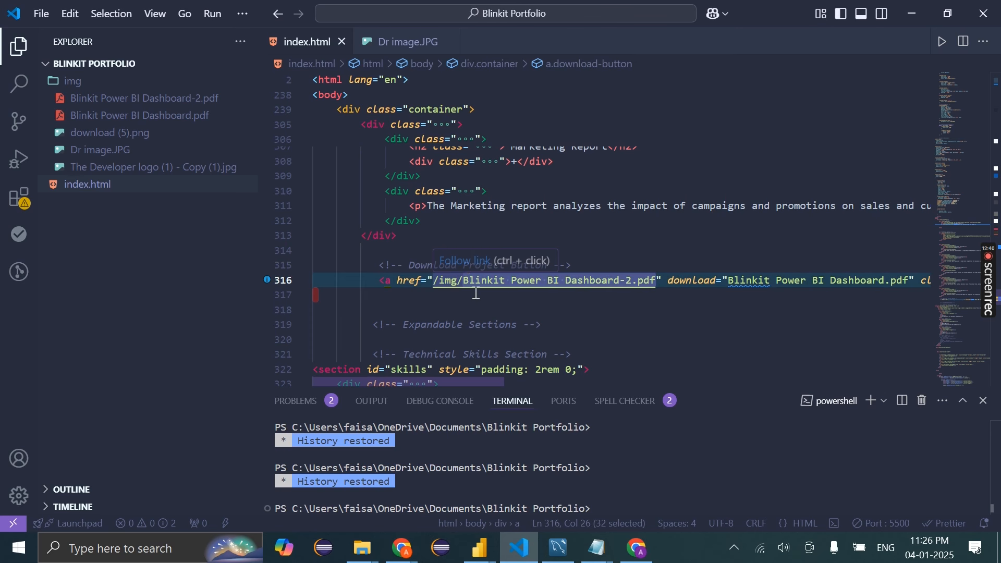
{"action": "scroll", "coordinate": [695, 313], "scroll_direction": "right", "scroll_amount": 5}
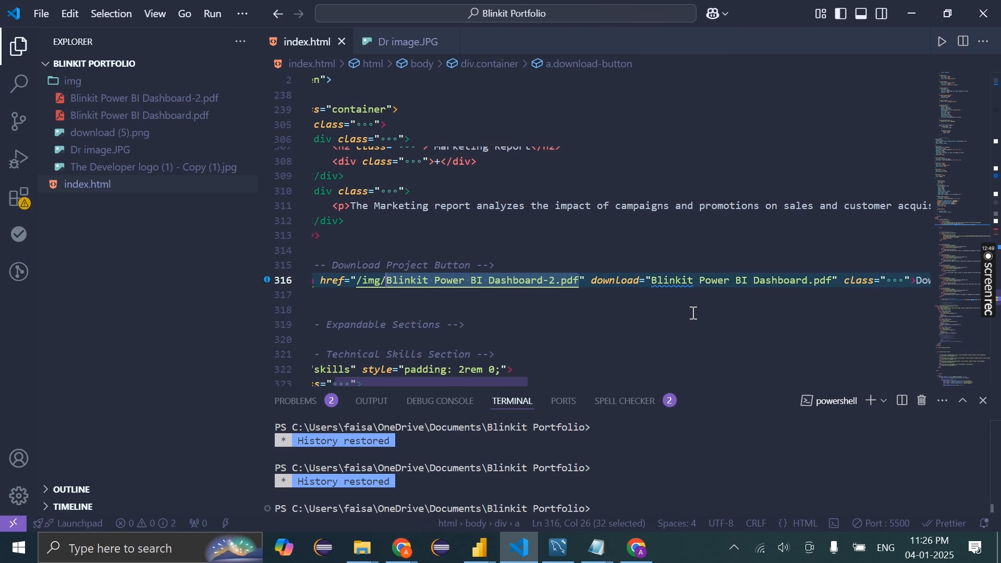
{"action": "left_click_drag", "start_coordinate": [853, 281], "coordinate": [790, 284]}
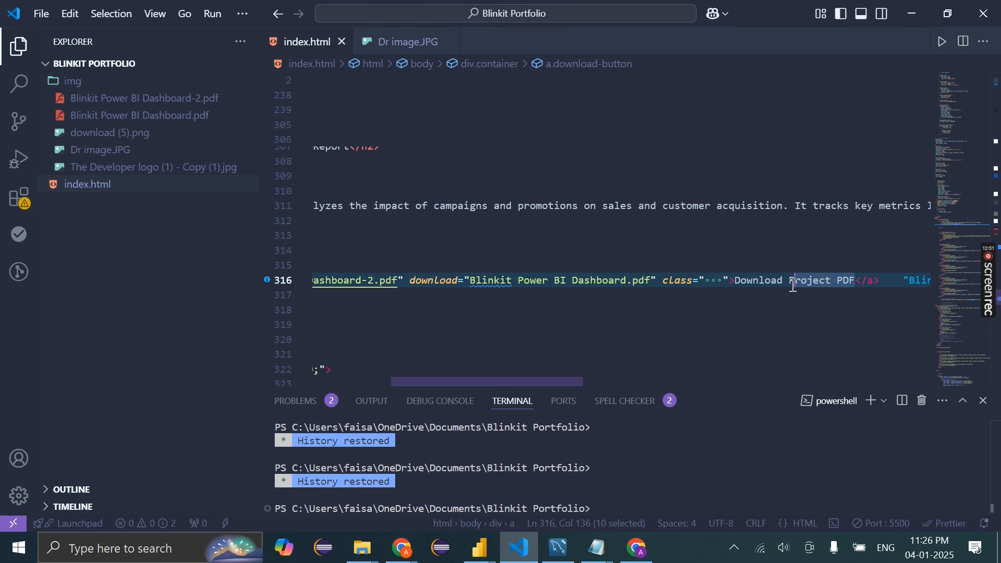
{"action": "key", "text": "BackSpace"}
{"action": "type", "text": "My Res"}
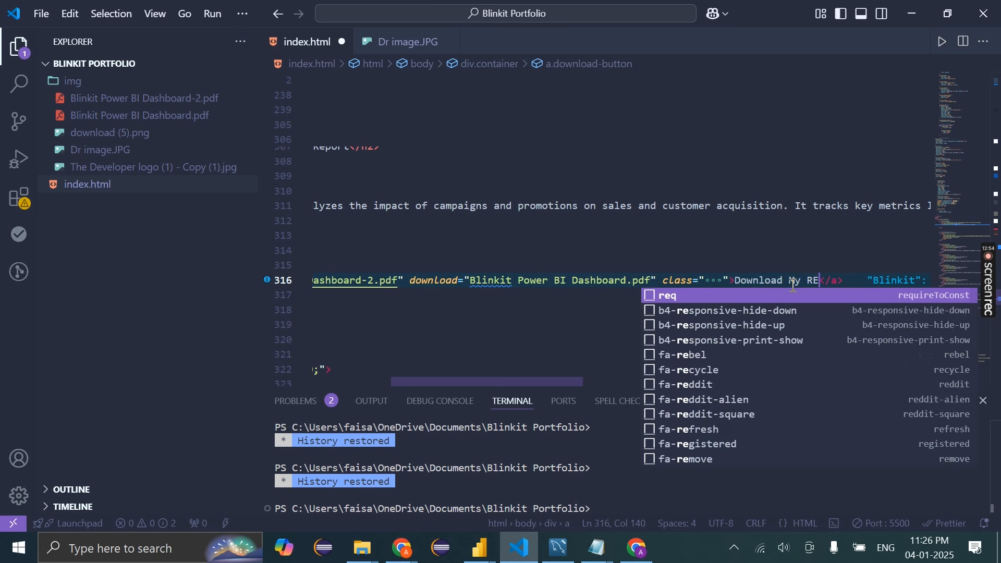
{"action": "key", "text": "Escape"}
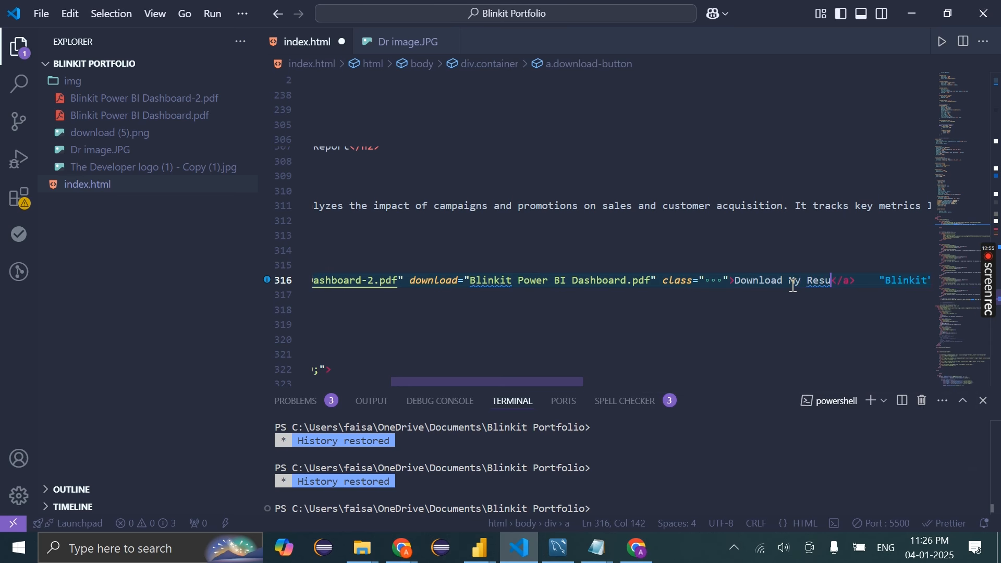
{"action": "key", "text": "ctrl+s"}
{"action": "scroll", "coordinate": [793, 286], "scroll_direction": "left", "scroll_amount": 5}
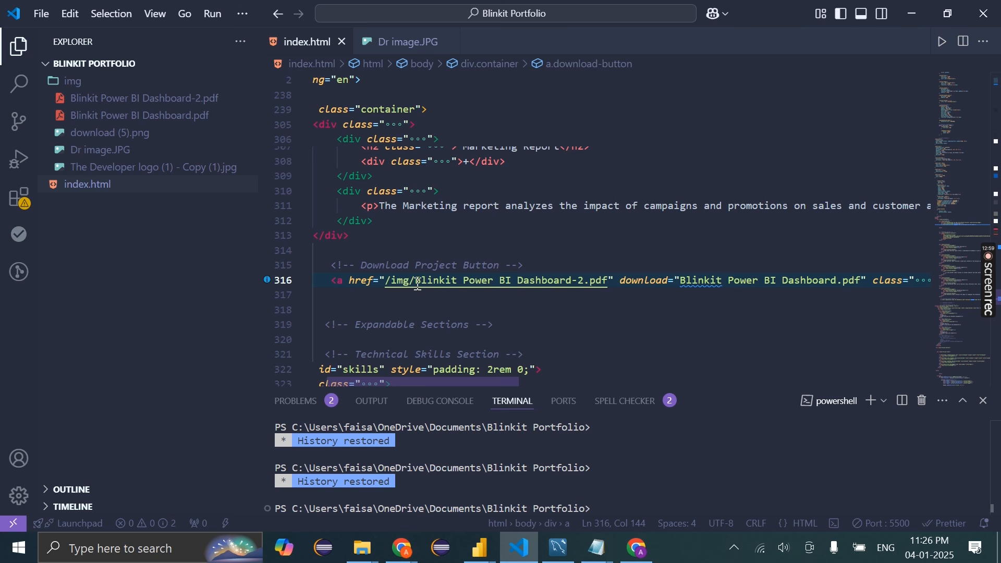
Relink the button's href to /img/The Developer logo (1) - Copy (1).jpg and save
{"action": "left_click", "coordinate": [420, 282]}
{"action": "left_click_drag", "start_coordinate": [421, 282], "coordinate": [649, 286]}
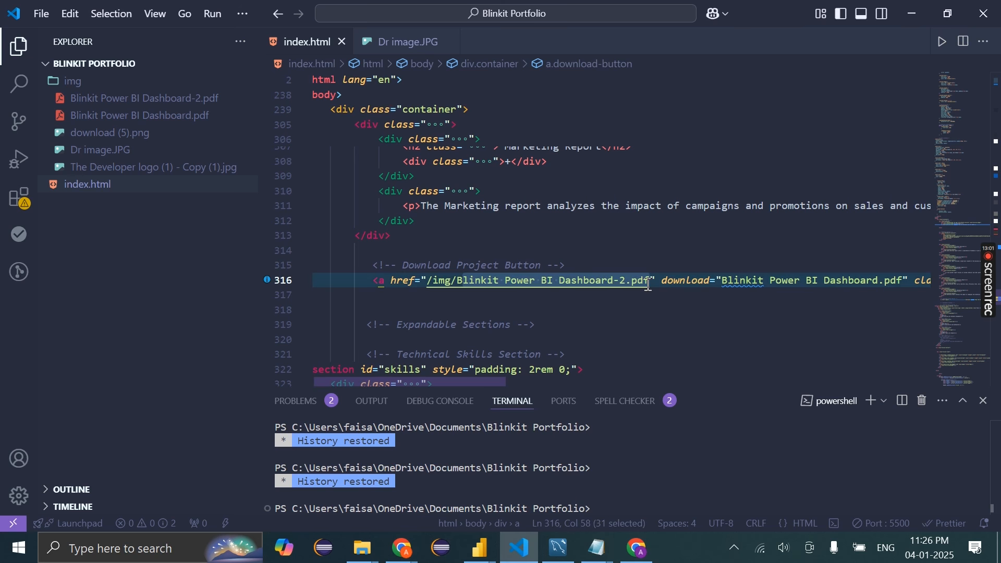
{"action": "key", "text": "BackSpace"}
{"action": "key", "text": "BackSpace"}
{"action": "key", "text": "BackSpace"}
{"action": "key", "text": "BackSpace"}
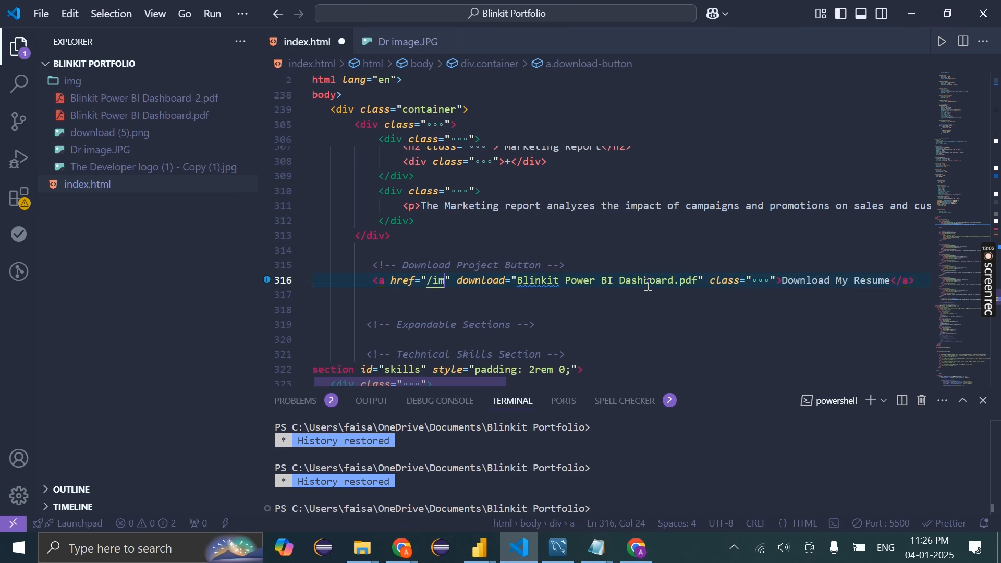
{"action": "type", "text": "g/"}
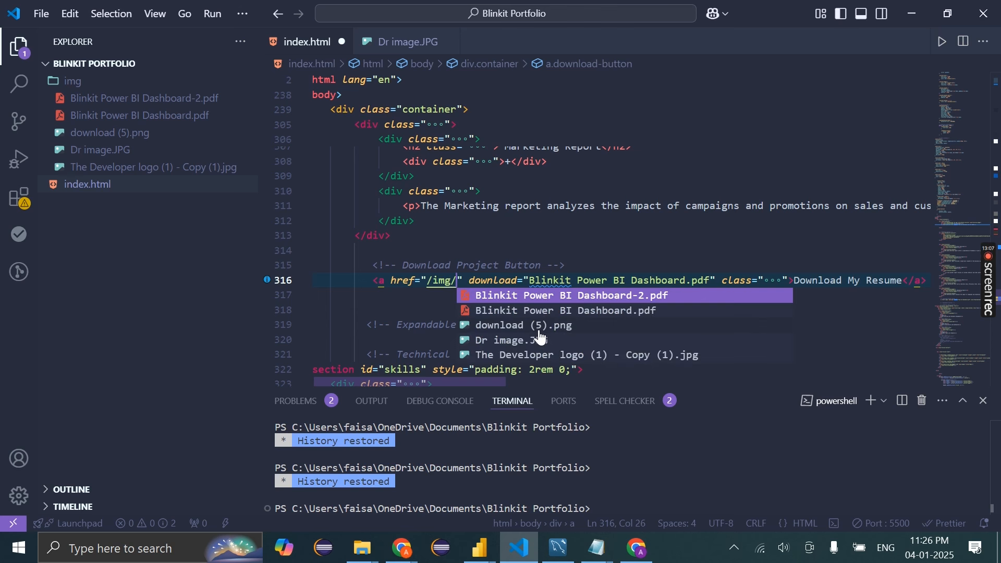
{"action": "left_click", "coordinate": [542, 355]}
{"action": "key", "text": "ctrl+s"}
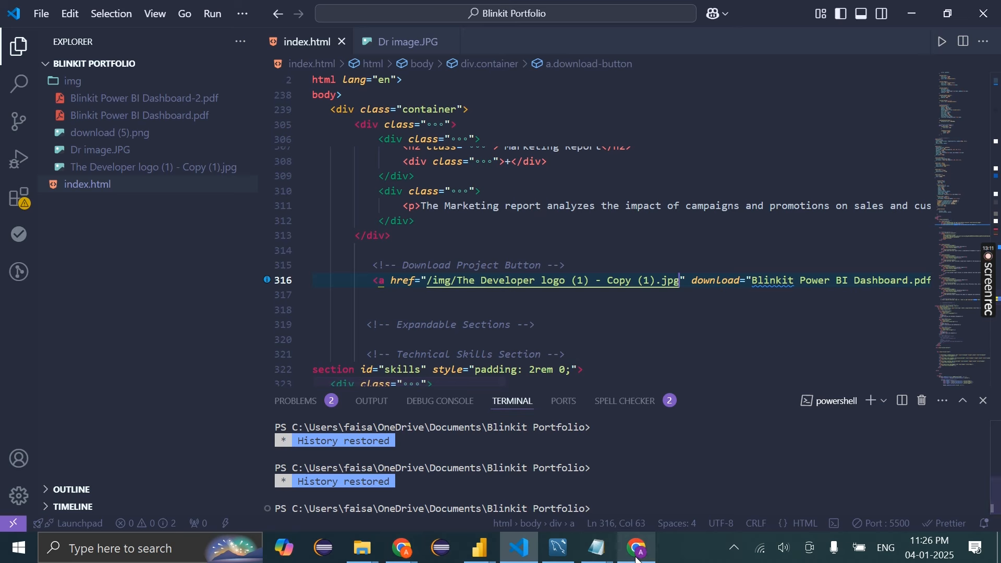
Test Download My Resume in Chrome twice and check the recent download history
{"action": "key", "text": "alt+Tab"}
{"action": "left_click", "coordinate": [537, 226]}
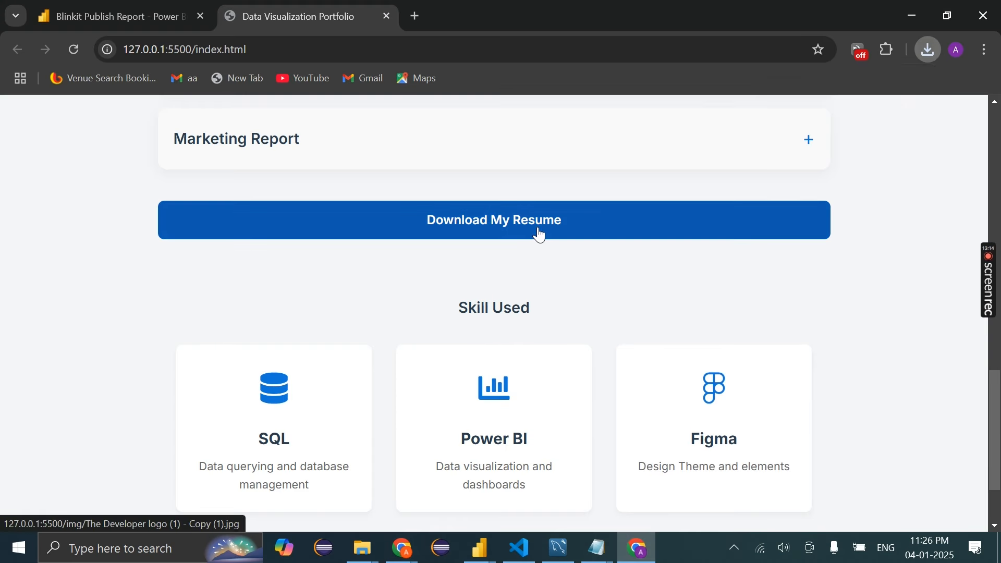
{"action": "left_click", "coordinate": [78, 48]}
{"action": "left_click", "coordinate": [537, 548]}
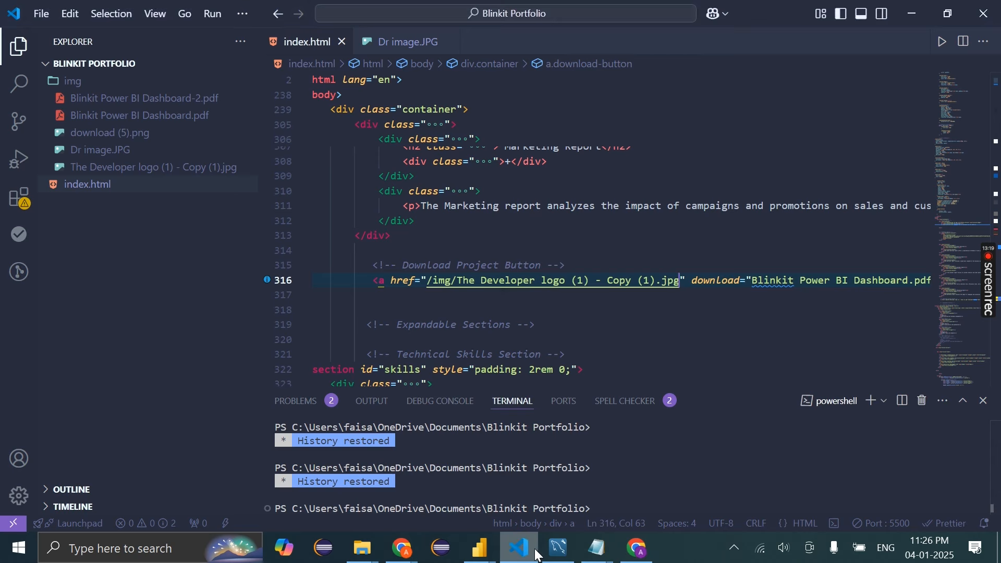
{"action": "left_click", "coordinate": [637, 548]}
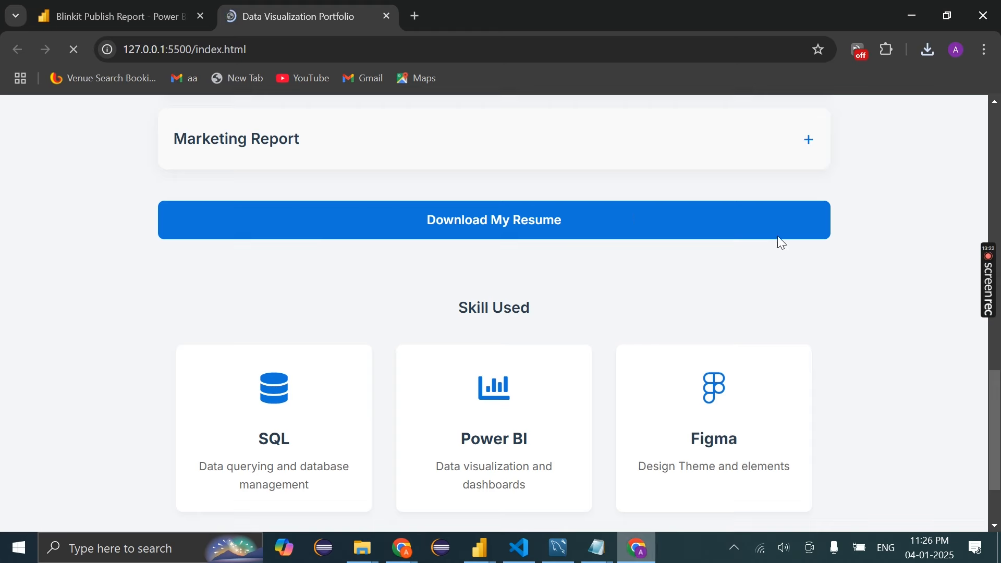
{"action": "left_click", "coordinate": [928, 49]}
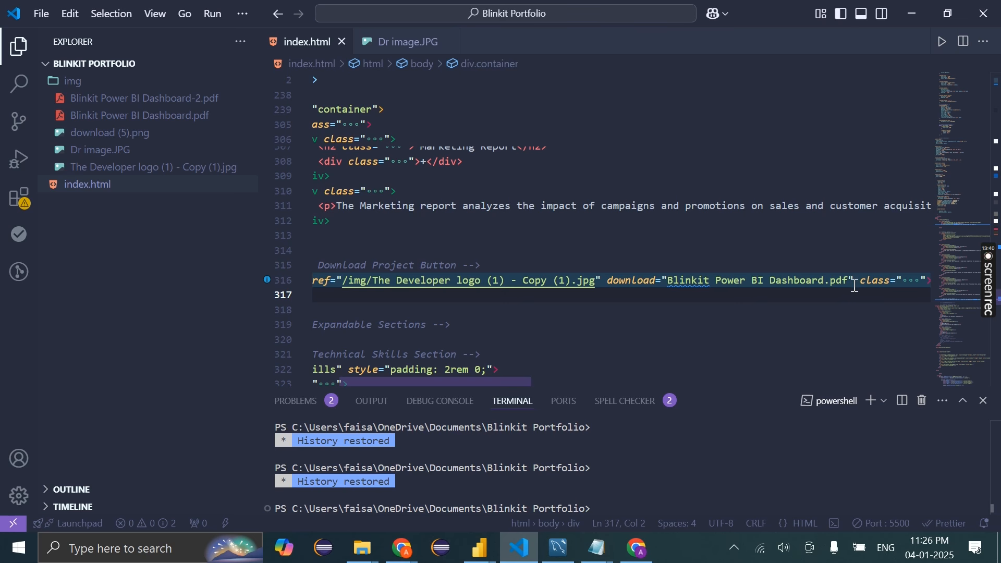
{"action": "left_click_drag", "start_coordinate": [848, 280], "coordinate": [831, 280]}
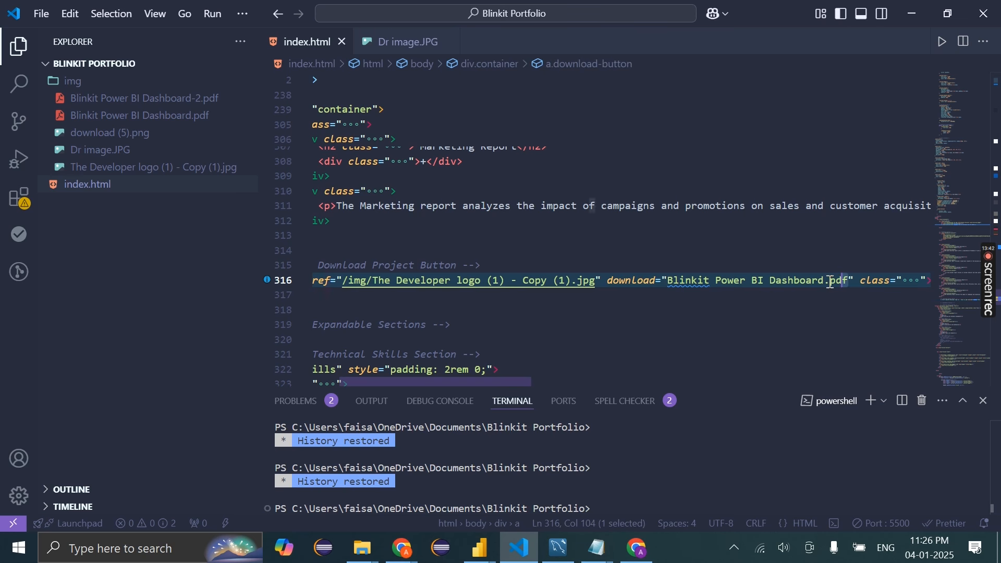
{"action": "left_click", "coordinate": [637, 547]}
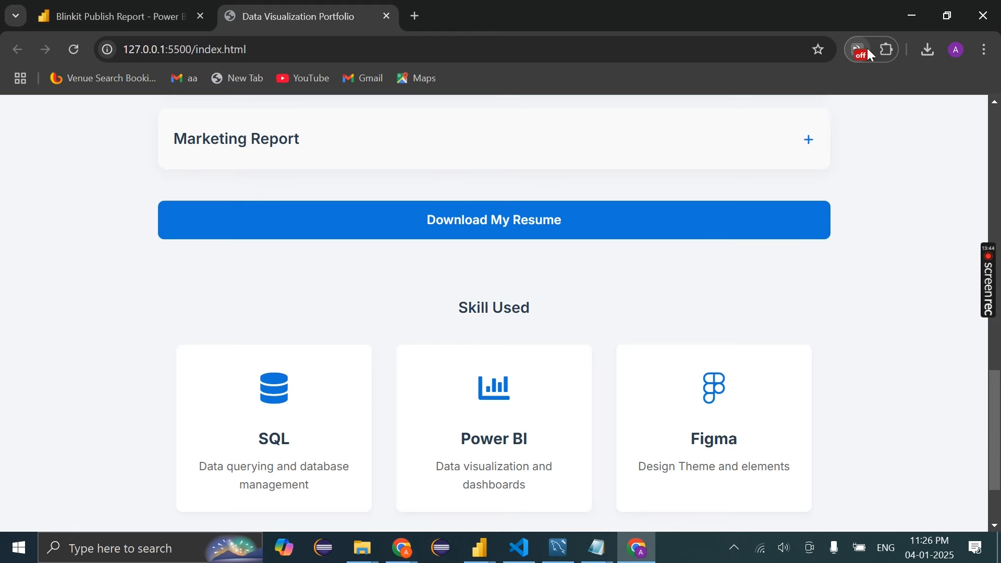
{"action": "left_click", "coordinate": [927, 50]}
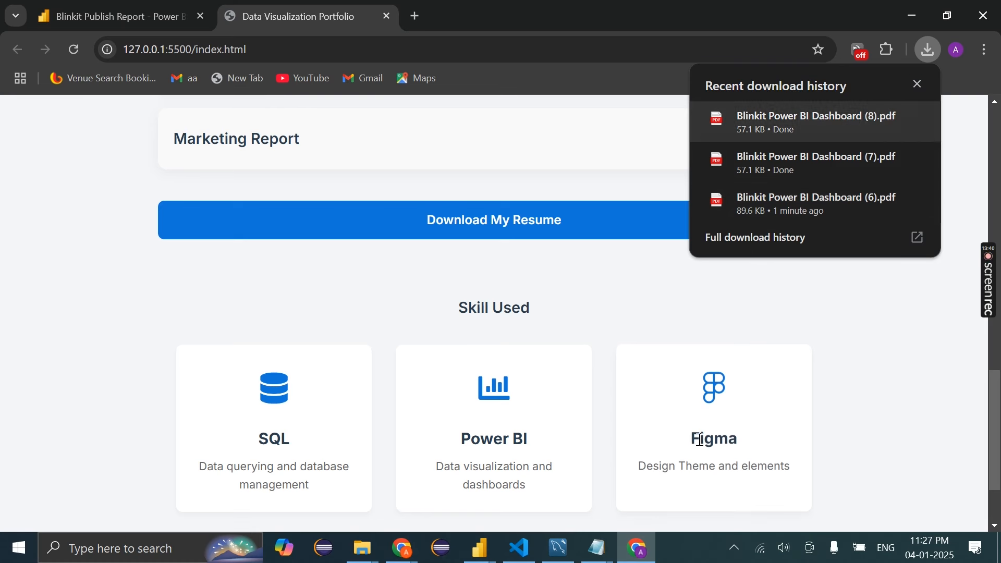
{"action": "left_click", "coordinate": [640, 544]}
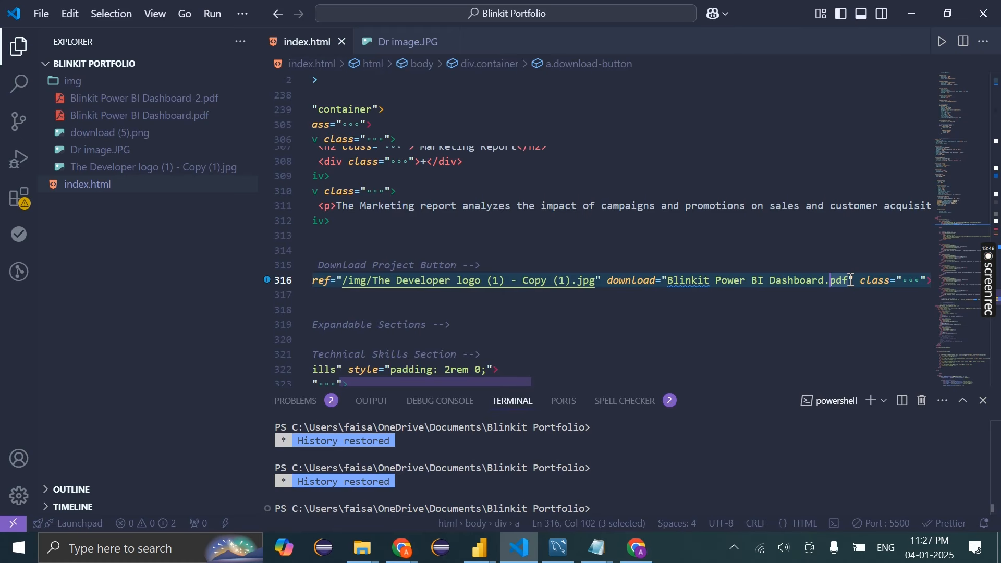
Change the download file name's extension from pdf to jpg and save
{"action": "left_click", "coordinate": [851, 280]}
{"action": "key", "text": "BackSpace"}
{"action": "key", "text": "BackSpace"}
{"action": "key", "text": "BackSpace"}
{"action": "type", "text": "jpg"}
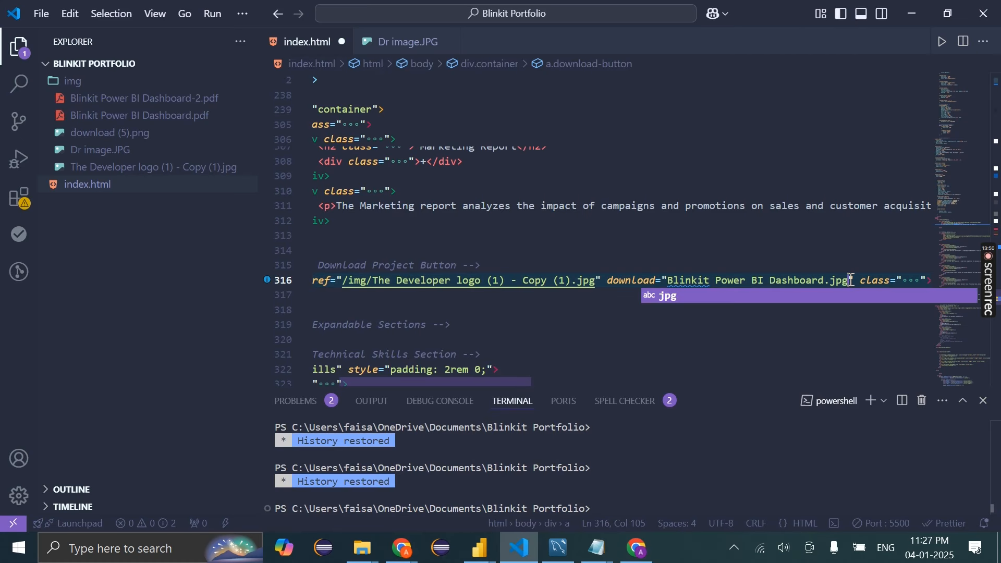
{"action": "key", "text": "BackSpace"}
{"action": "key", "text": "BackSpace"}
{"action": "key", "text": "BackSpace"}
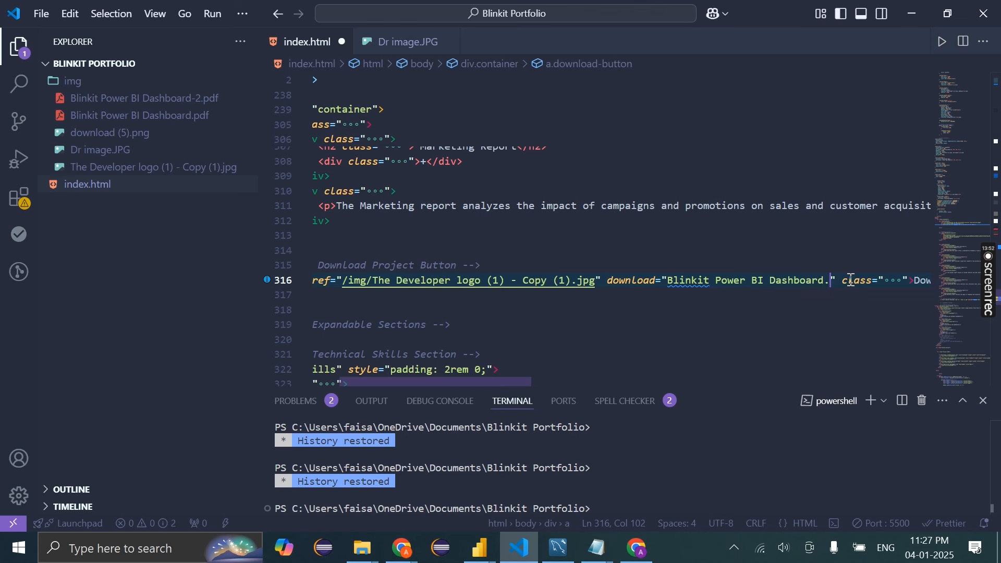
{"action": "type", "text": "word"}
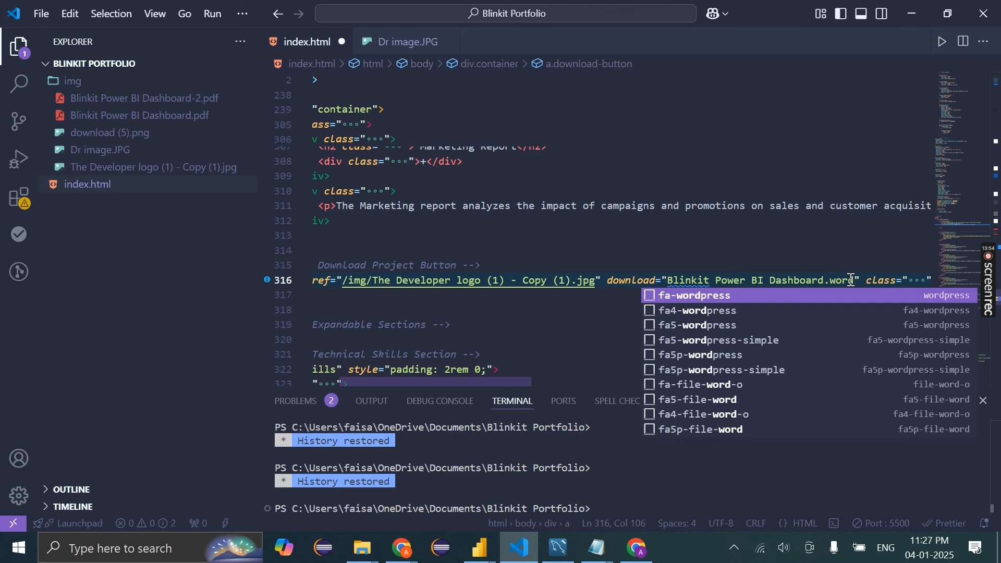
{"action": "key", "text": "BackSpace"}
{"action": "key", "text": "BackSpace"}
{"action": "key", "text": "BackSpace"}
{"action": "key", "text": "BackSpace"}
{"action": "type", "text": "jpg"}
{"action": "key", "text": "ctrl+s"}
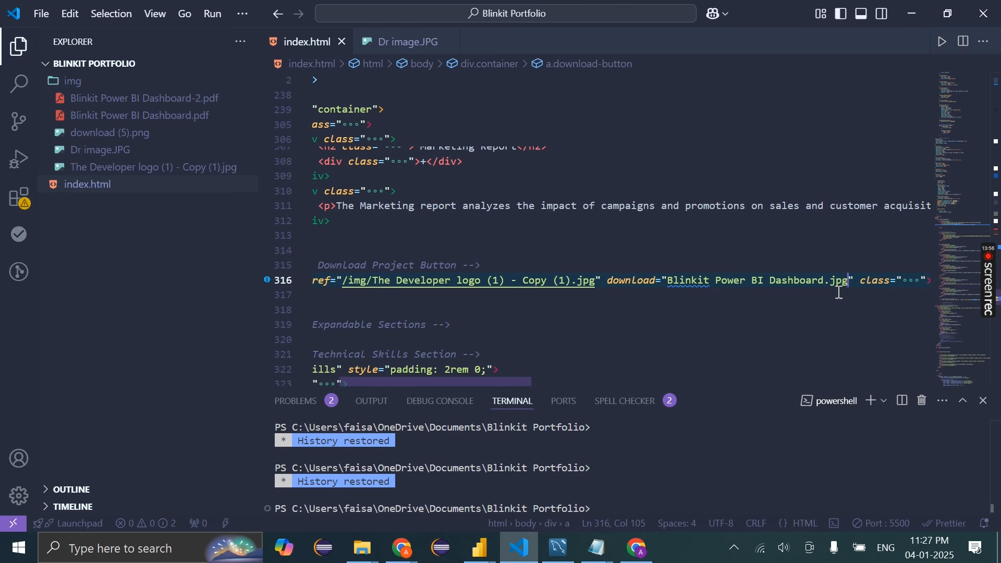
Download the resume again from the preview and confirm Blinkit Power BI Dashboard.jpg in Chrome's downloads
{"action": "left_click", "coordinate": [637, 548]}
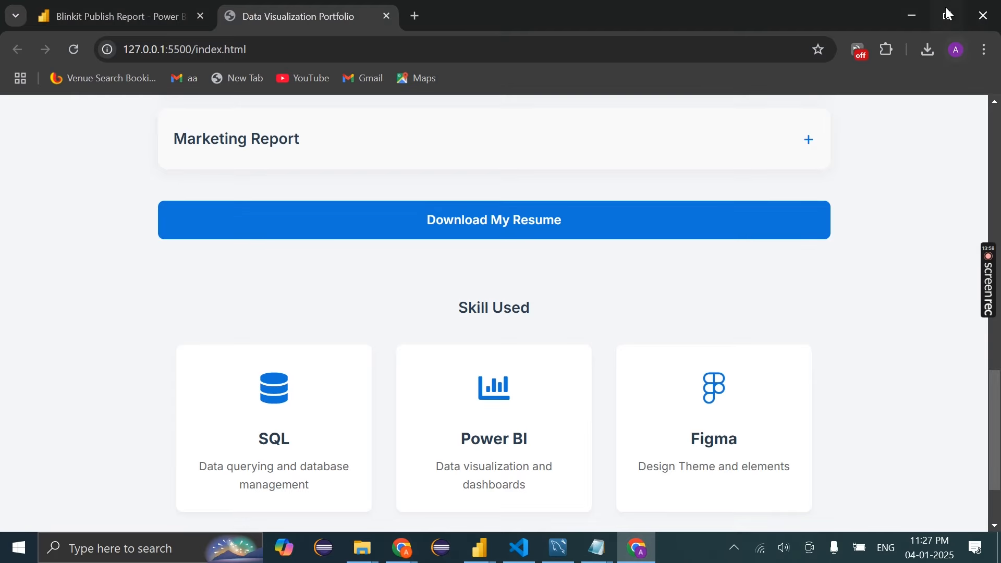
{"action": "left_click", "coordinate": [642, 546]}
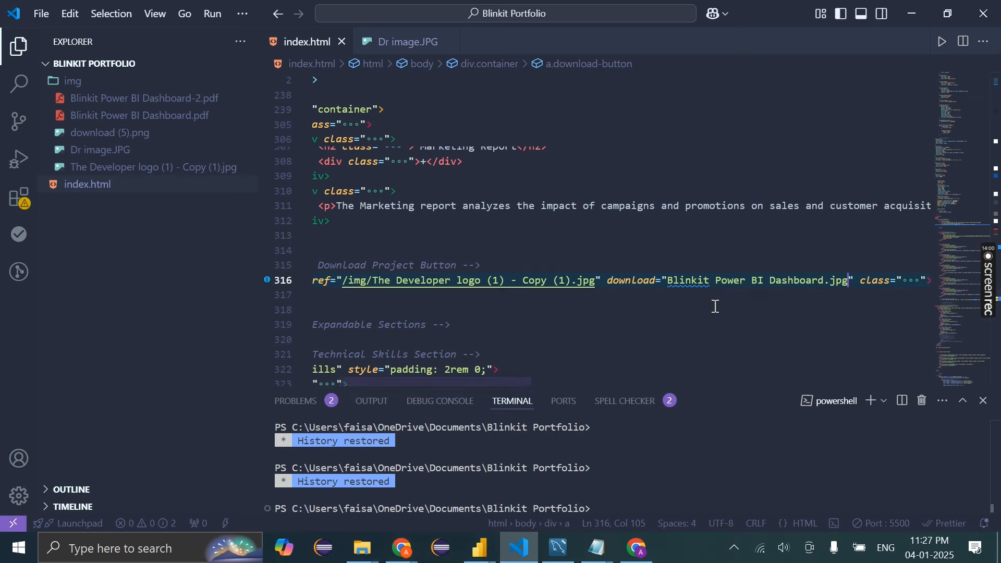
{"action": "key", "text": "Return"}
{"action": "key", "text": "Return"}
{"action": "left_click", "coordinate": [638, 548]}
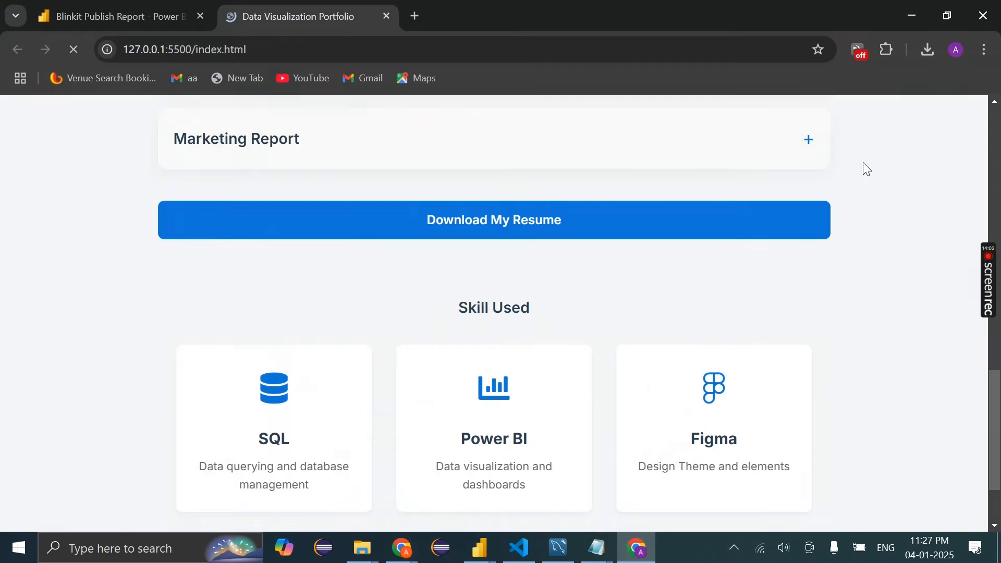
{"action": "left_click", "coordinate": [772, 213]}
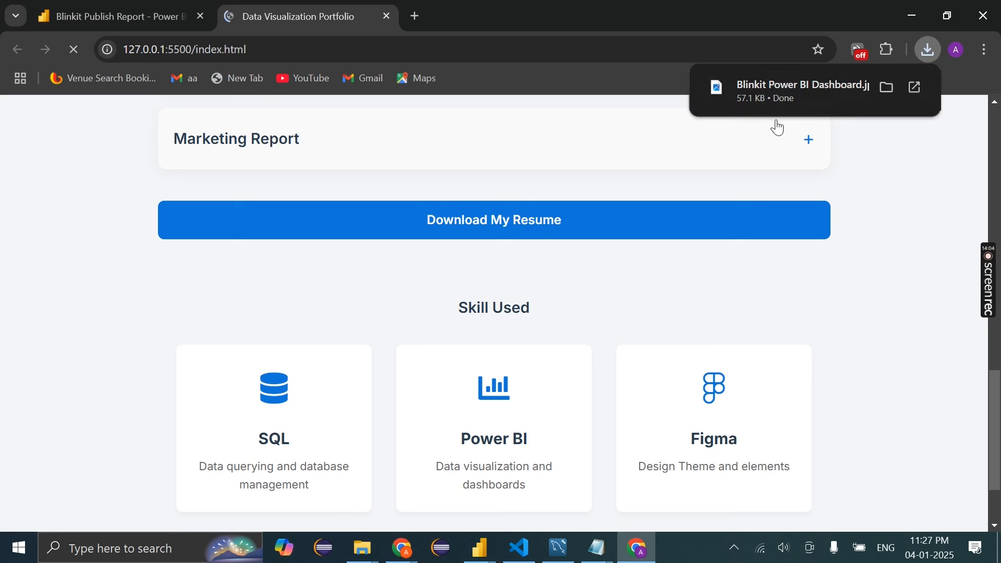
{"action": "left_click", "coordinate": [530, 556]}
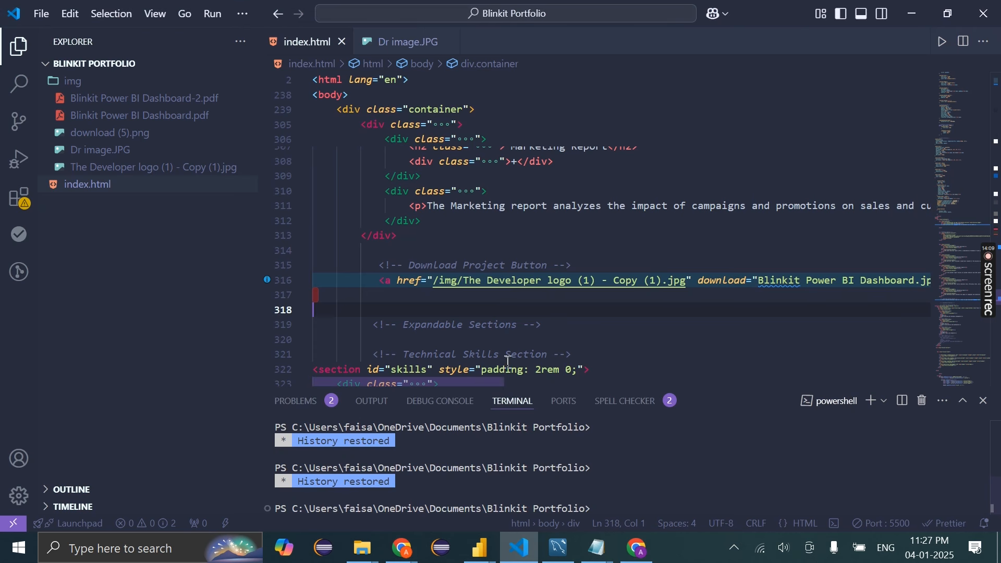
{"action": "scroll", "coordinate": [567, 217], "scroll_direction": "down", "scroll_amount": 5}
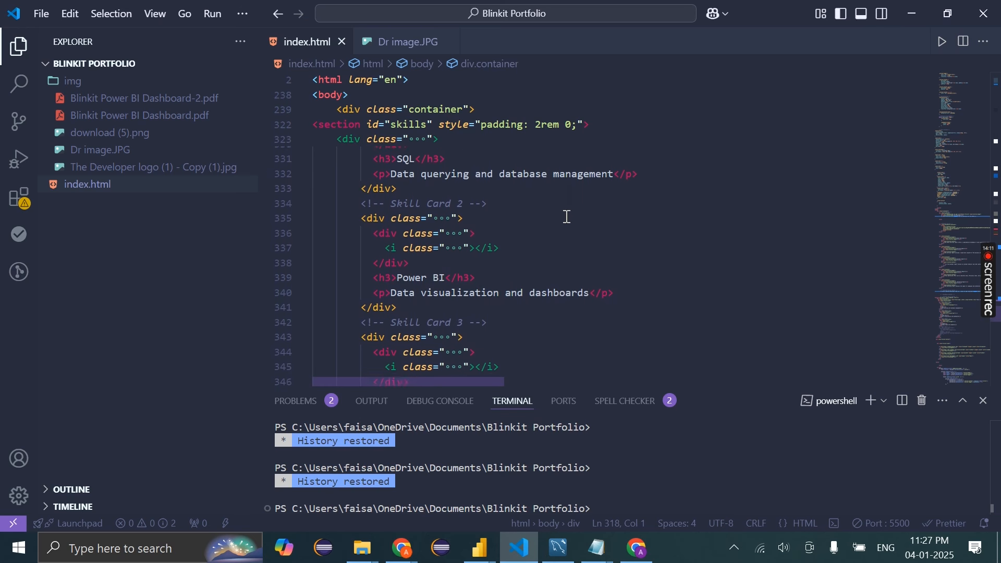
{"action": "left_click", "coordinate": [637, 548]}
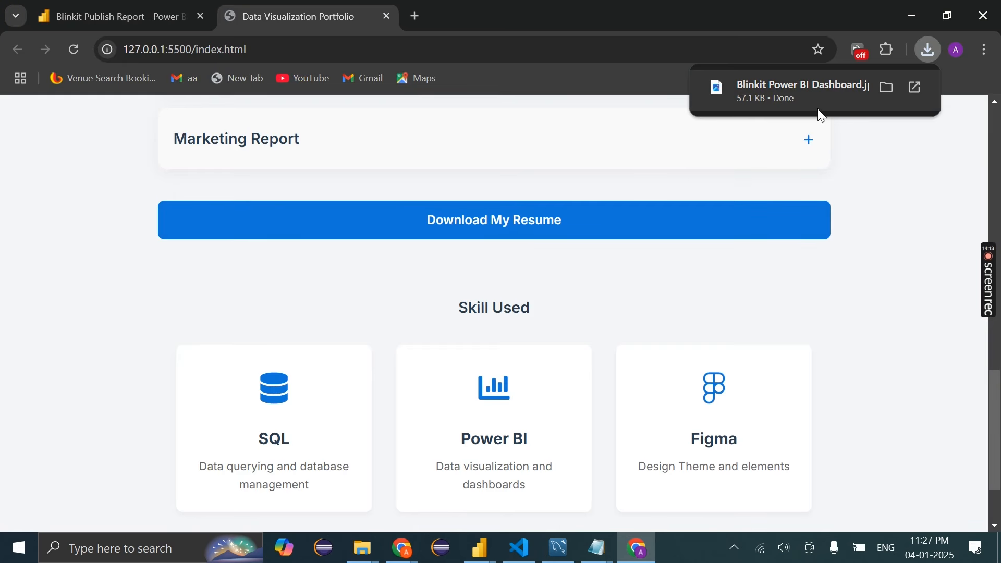
{"action": "left_click", "coordinate": [926, 45]}
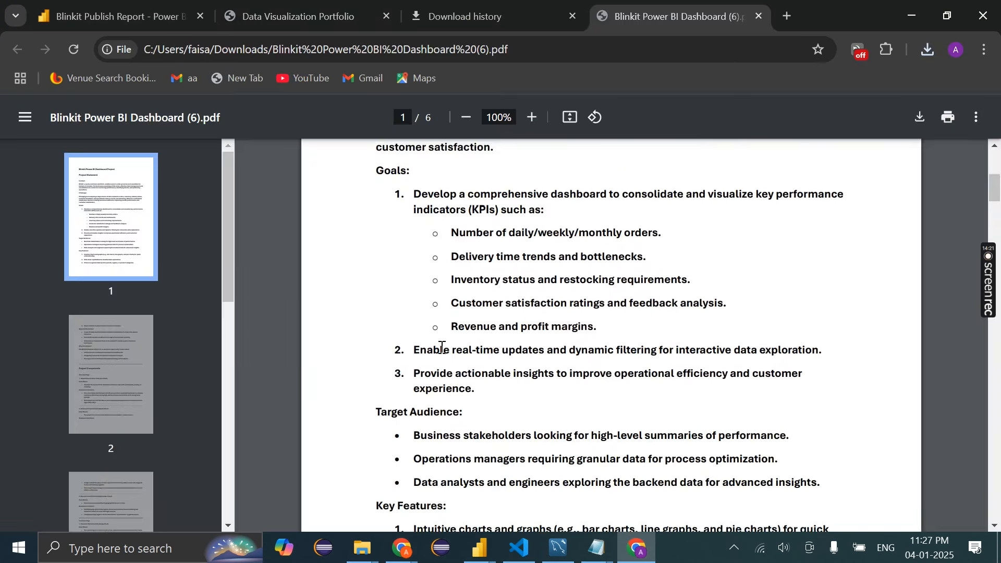
Scroll through the six Project Statement pages of Blinkit Power BI Dashboard (6).pdf and back to page 1
{"action": "scroll", "coordinate": [442, 348], "scroll_direction": "down", "scroll_amount": 15}
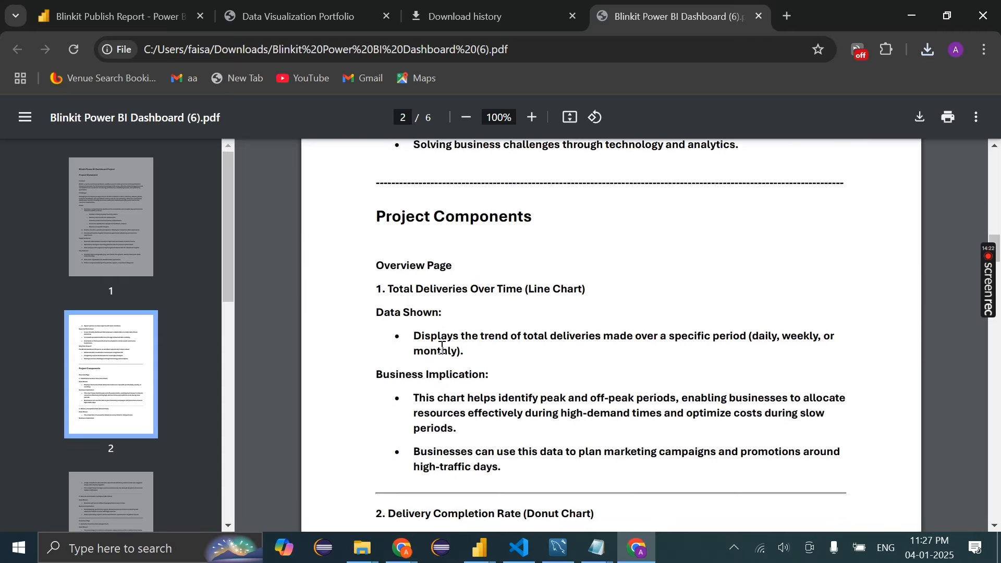
{"action": "scroll", "coordinate": [443, 348], "scroll_direction": "up", "scroll_amount": 10}
{"action": "scroll", "coordinate": [442, 348], "scroll_direction": "down", "scroll_amount": 15}
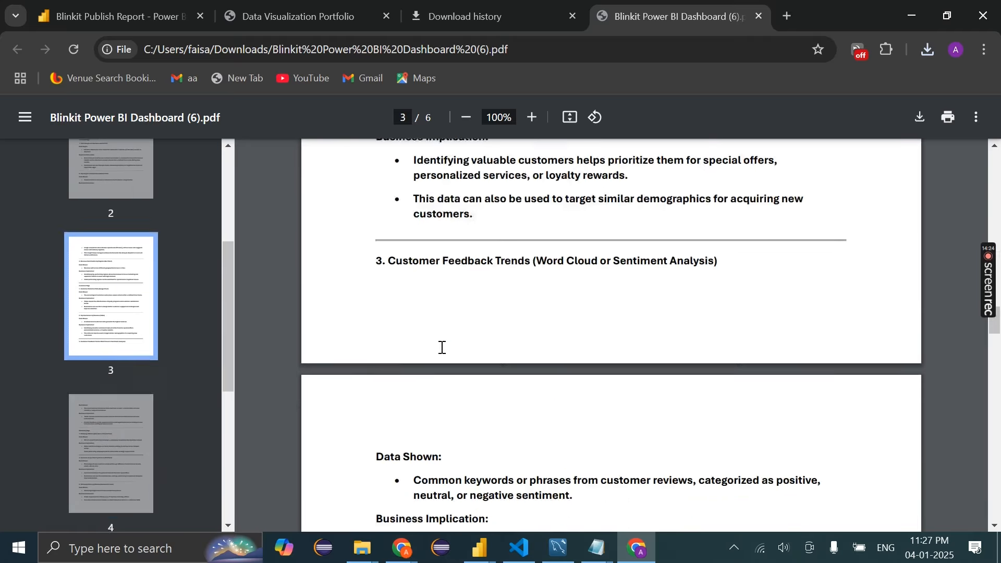
{"action": "scroll", "coordinate": [442, 348], "scroll_direction": "up", "scroll_amount": 20}
{"action": "scroll", "coordinate": [442, 348], "scroll_direction": "up", "scroll_amount": 10}
{"action": "scroll", "coordinate": [442, 347], "scroll_direction": "down", "scroll_amount": 20}
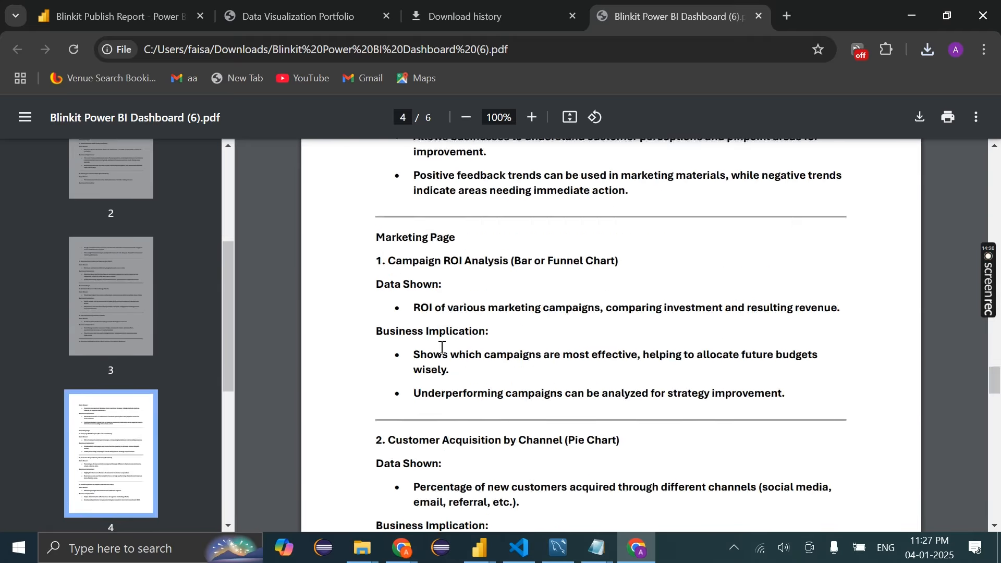
{"action": "scroll", "coordinate": [443, 348], "scroll_direction": "down", "scroll_amount": 15}
{"action": "scroll", "coordinate": [442, 348], "scroll_direction": "up", "scroll_amount": 15}
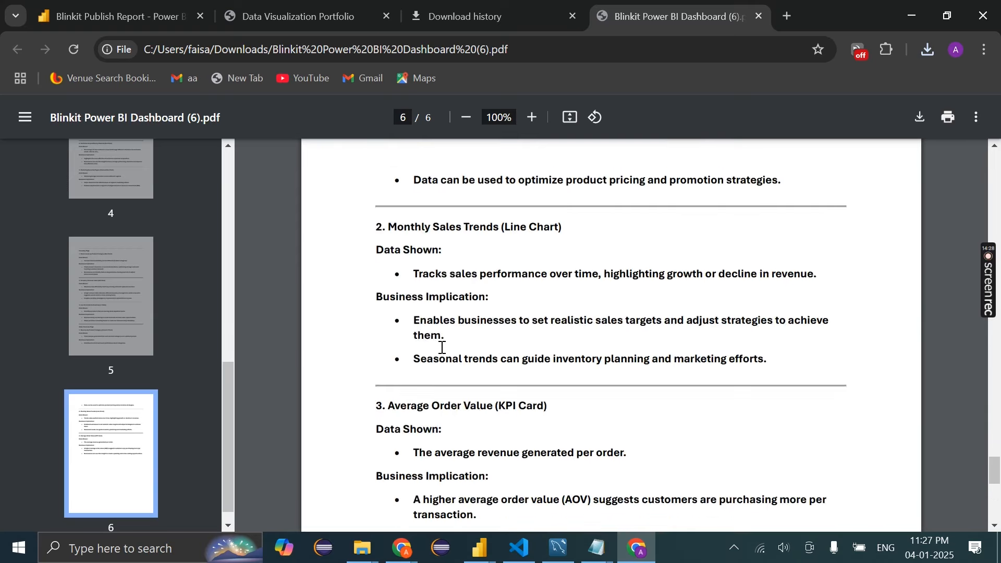
{"action": "scroll", "coordinate": [442, 347], "scroll_direction": "down", "scroll_amount": 4}
{"action": "scroll", "coordinate": [443, 348], "scroll_direction": "down", "scroll_amount": 8}
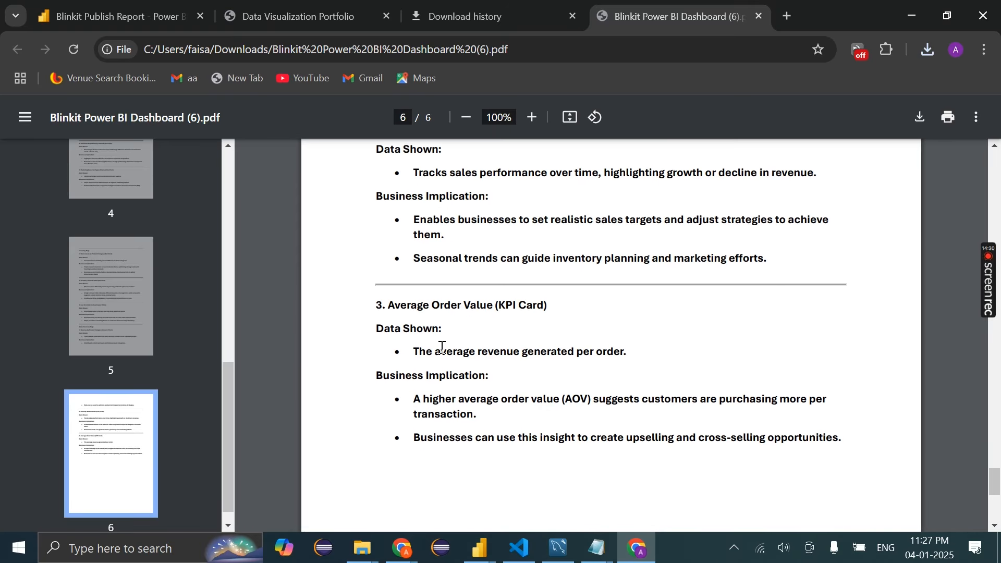
{"action": "scroll", "coordinate": [442, 348], "scroll_direction": "up", "scroll_amount": 3}
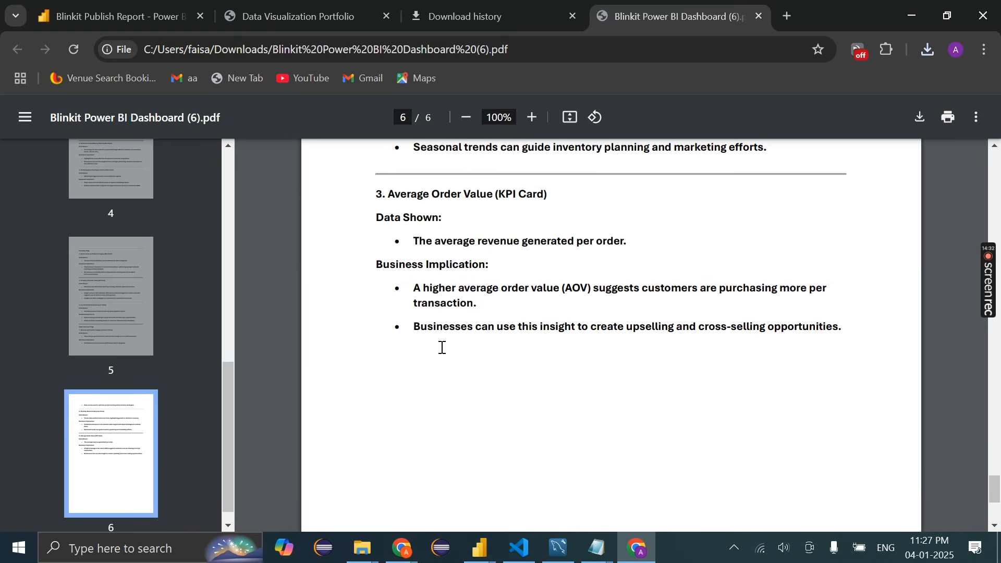
{"action": "scroll", "coordinate": [442, 348], "scroll_direction": "up", "scroll_amount": 20}
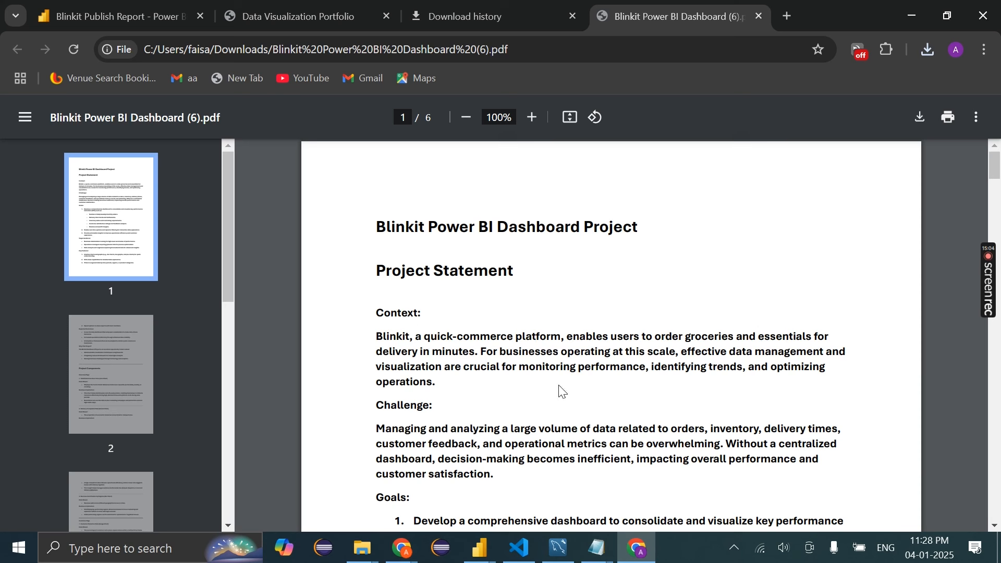
Open a new Chrome window under a different browser profile
{"action": "left_click", "coordinate": [788, 12]}
{"action": "type", "text": "net"}
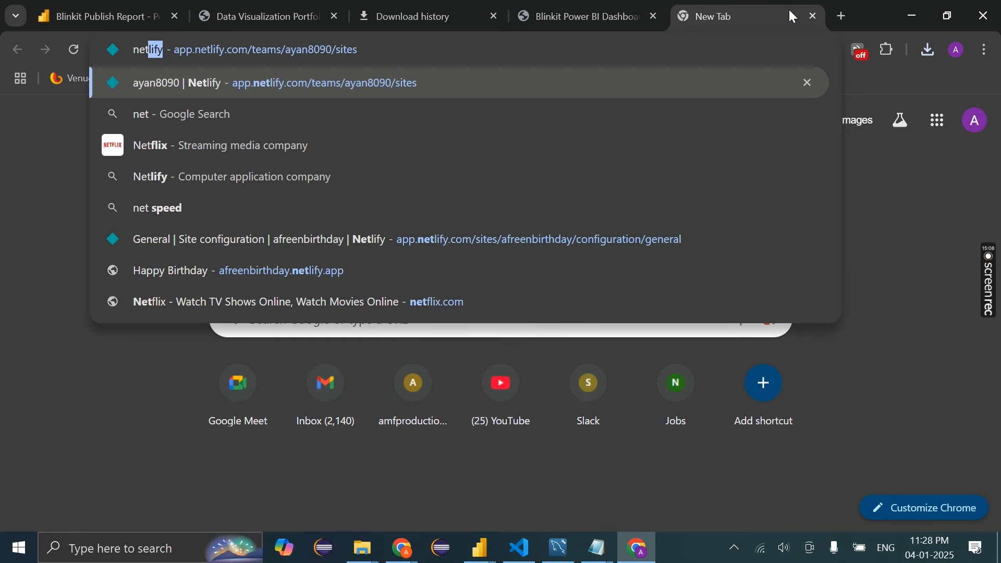
{"action": "key", "text": "Escape"}
{"action": "left_click", "coordinate": [957, 50]}
{"action": "scroll", "coordinate": [743, 465], "scroll_direction": "down", "scroll_amount": 2}
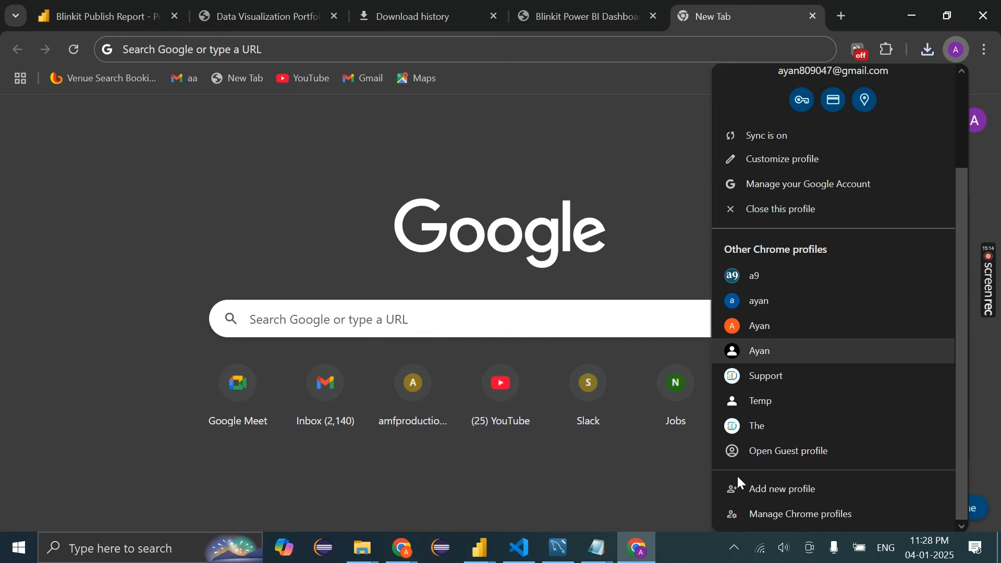
{"action": "left_click", "coordinate": [753, 422]}
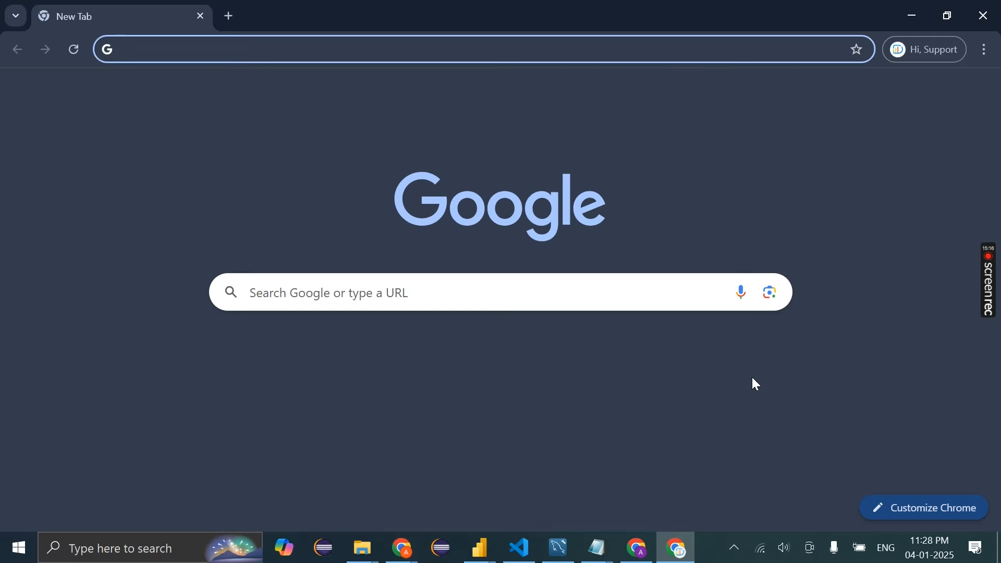
Search for 'netlify' and open the Netlify site from the results
{"action": "type", "text": "netlify"}
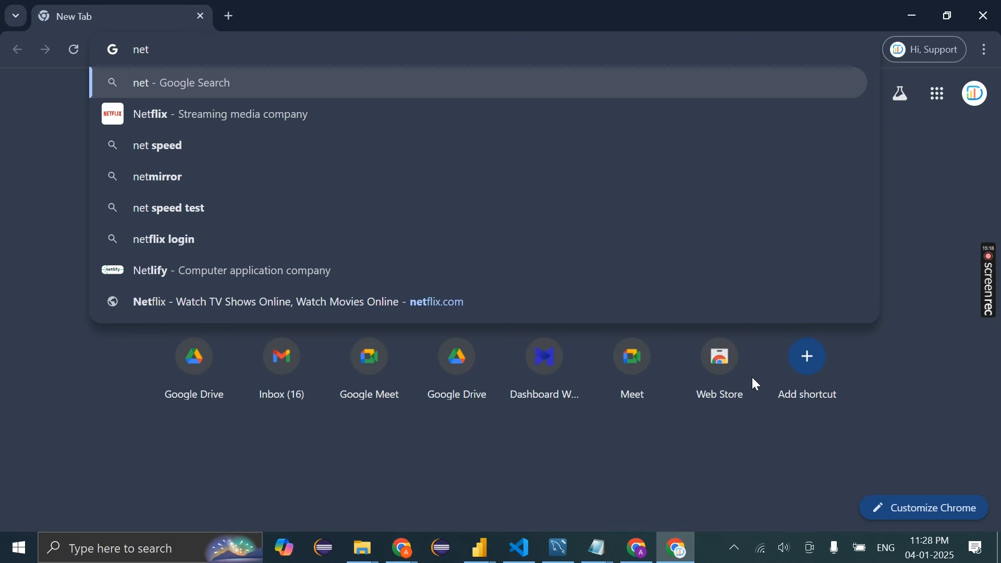
{"action": "key", "text": "Return"}
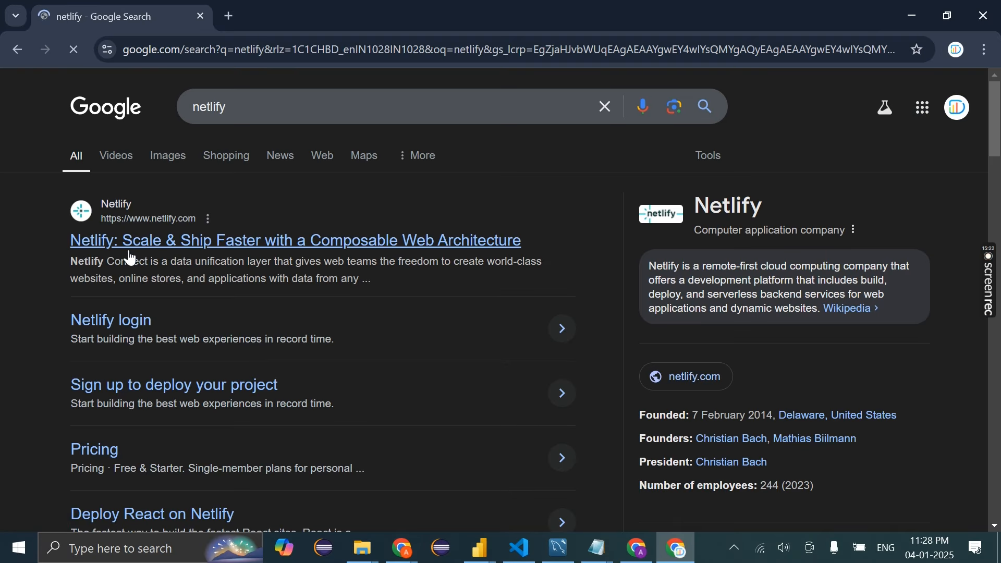
{"action": "left_click", "coordinate": [124, 238]}
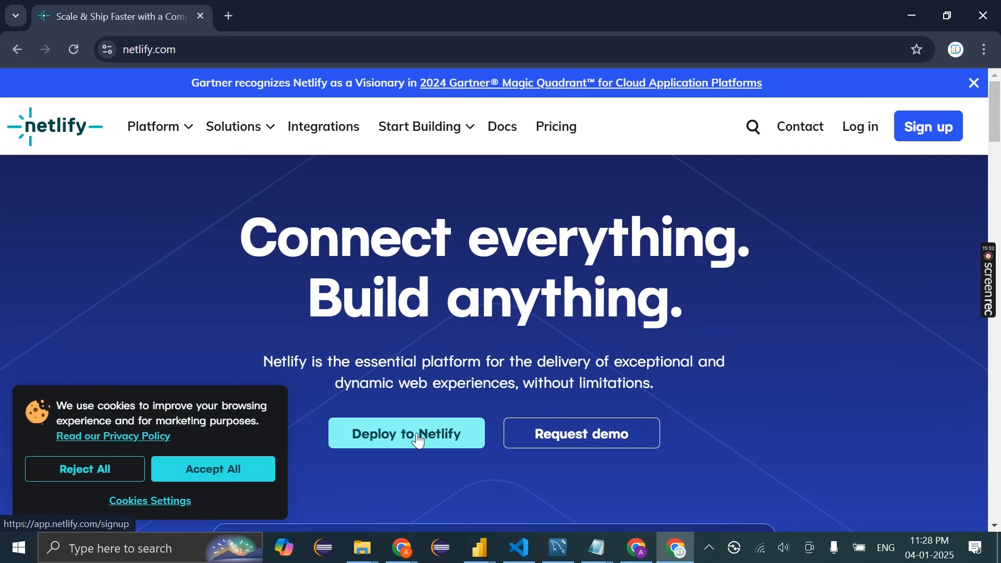
{"action": "scroll", "coordinate": [417, 438], "scroll_direction": "down", "scroll_amount": 1}
Sign up for Netlify by e-mail with a generated strong password, saving the password in the browser
{"action": "left_click", "coordinate": [418, 432]}
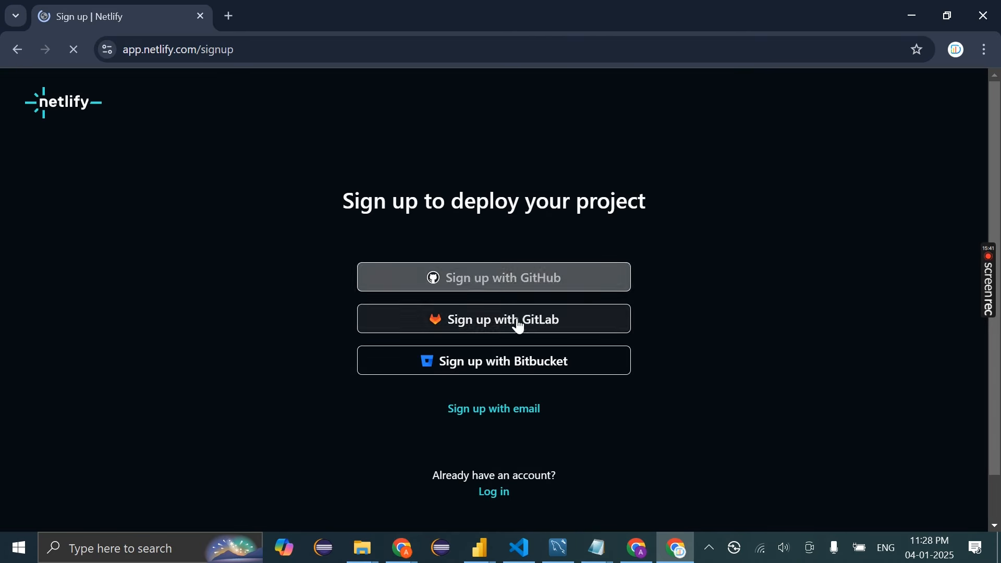
{"action": "scroll", "coordinate": [485, 420], "scroll_direction": "down", "scroll_amount": 1}
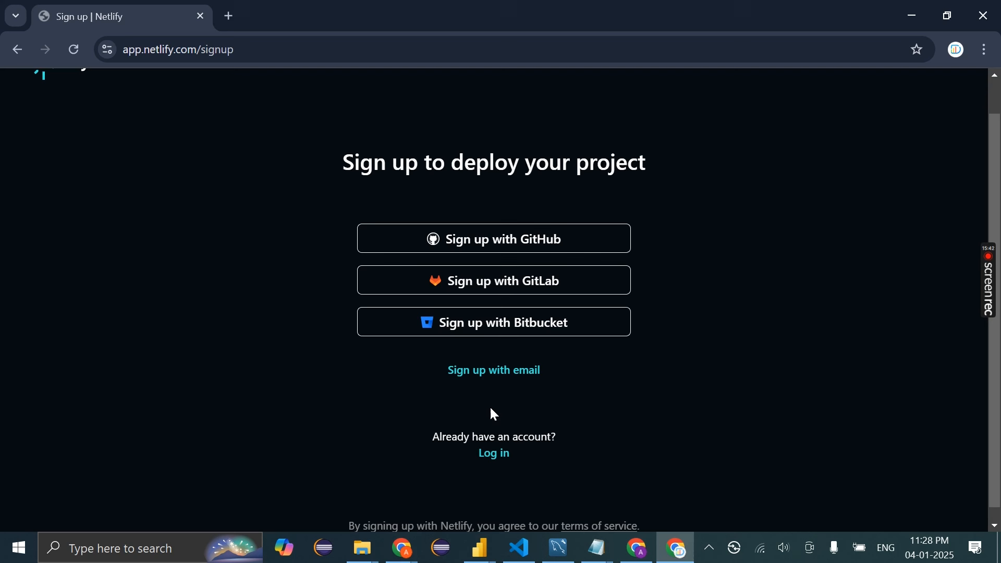
{"action": "left_click", "coordinate": [511, 376]}
{"action": "left_click", "coordinate": [483, 262]}
{"action": "left_click", "coordinate": [483, 298]}
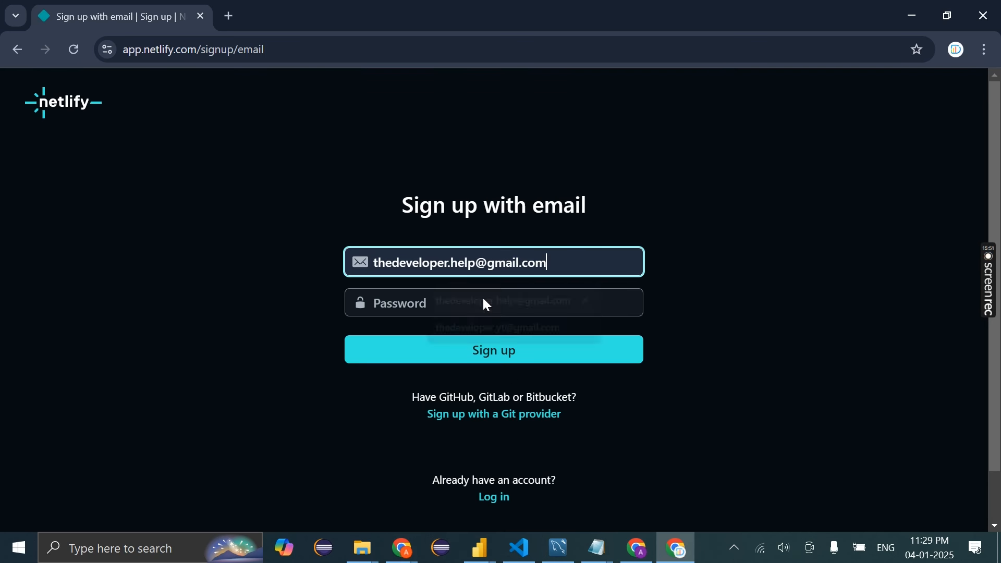
{"action": "left_click", "coordinate": [437, 311]}
{"action": "left_click", "coordinate": [724, 438]}
{"action": "left_click", "coordinate": [461, 348]}
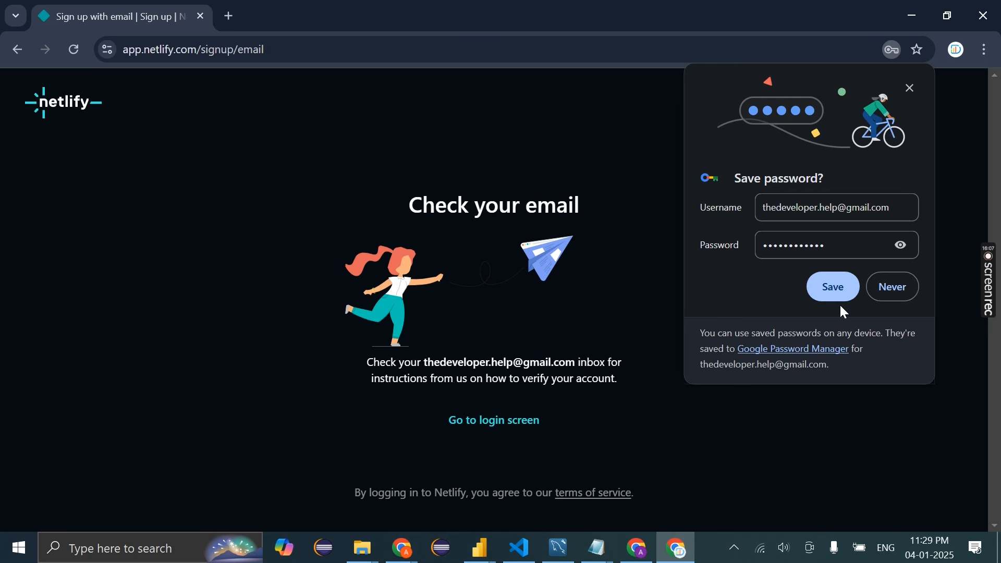
{"action": "left_click", "coordinate": [834, 293]}
Try logging in to Netlify with the saved e-mail and password
{"action": "left_click", "coordinate": [494, 425]}
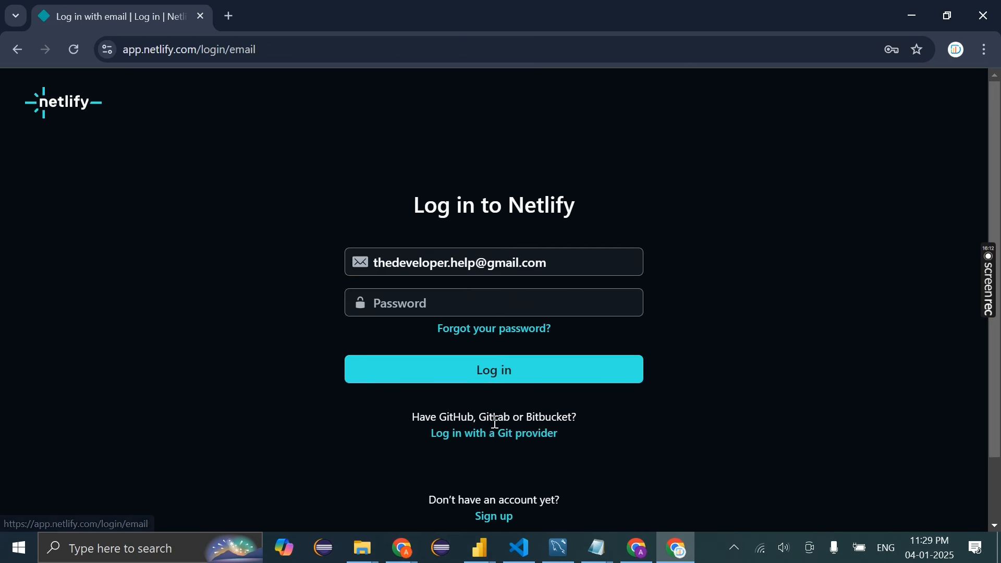
{"action": "left_click", "coordinate": [414, 301]}
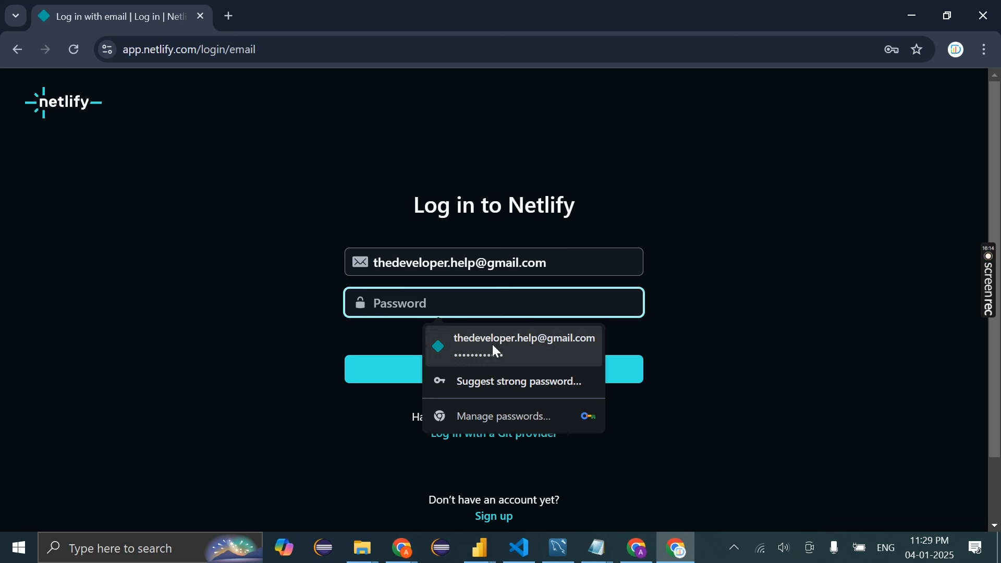
{"action": "key", "text": "Escape"}
{"action": "type", "text": "•"}
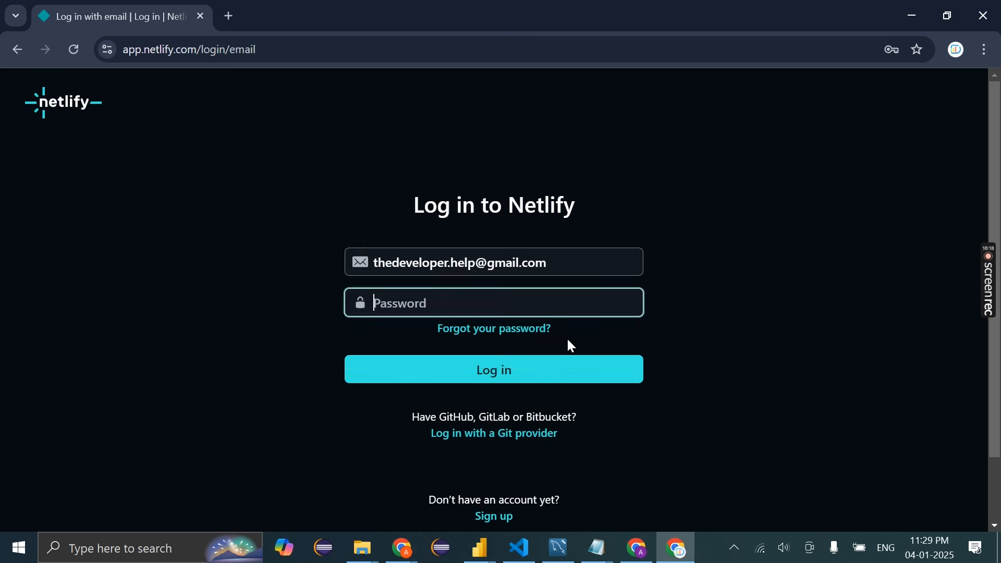
{"action": "left_click", "coordinate": [468, 374]}
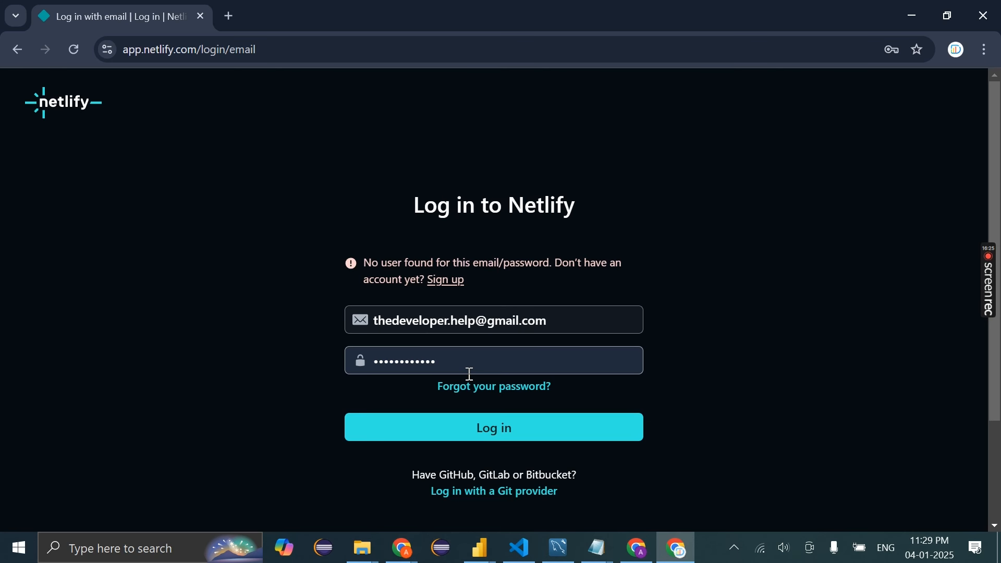
Load the Gmail inbox in a new tab, then return to the Netlify login tab
{"action": "left_click", "coordinate": [229, 16]}
{"action": "type", "text": "gm"}
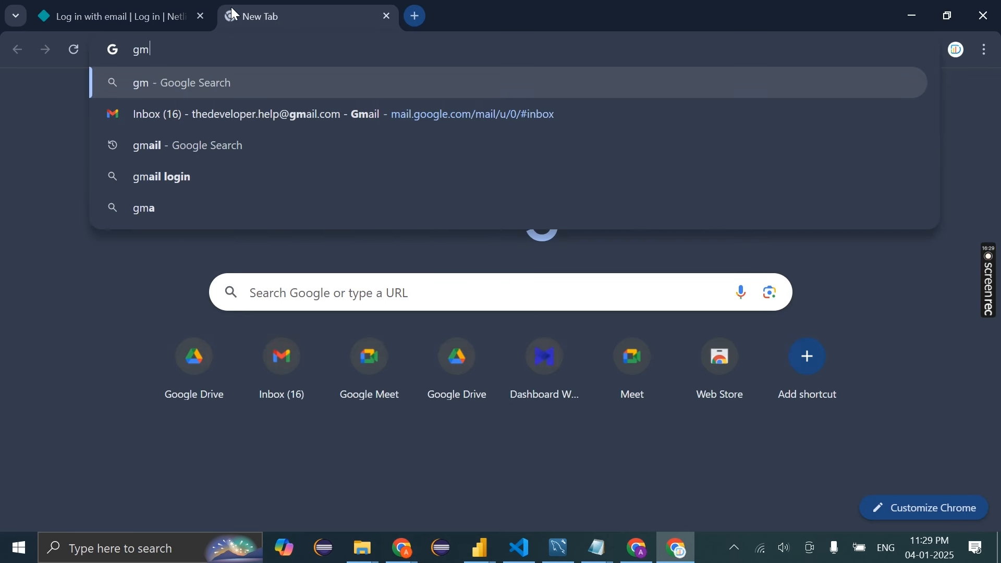
{"action": "key", "text": "Down"}
{"action": "key", "text": "Return"}
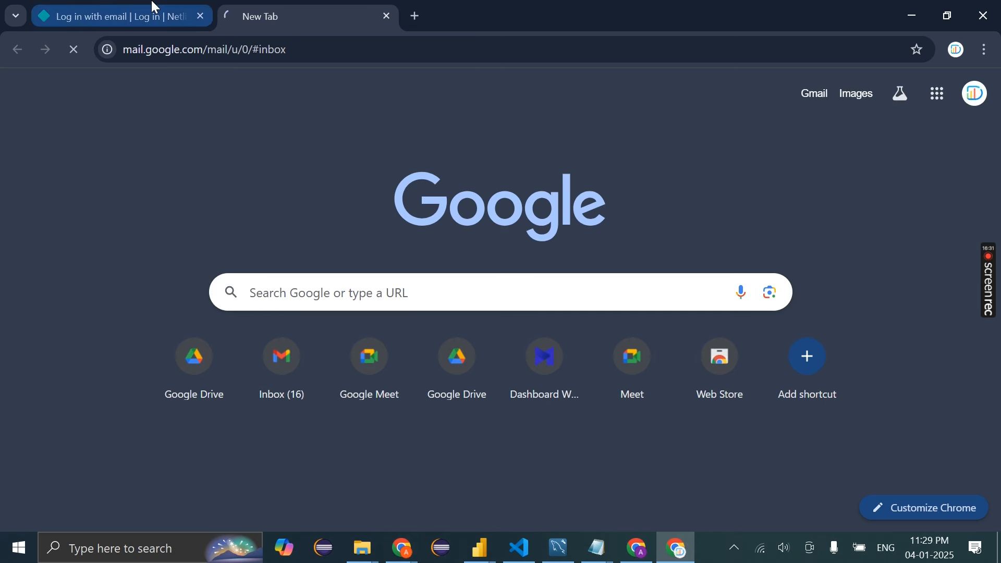
{"action": "left_click", "coordinate": [154, 7]}
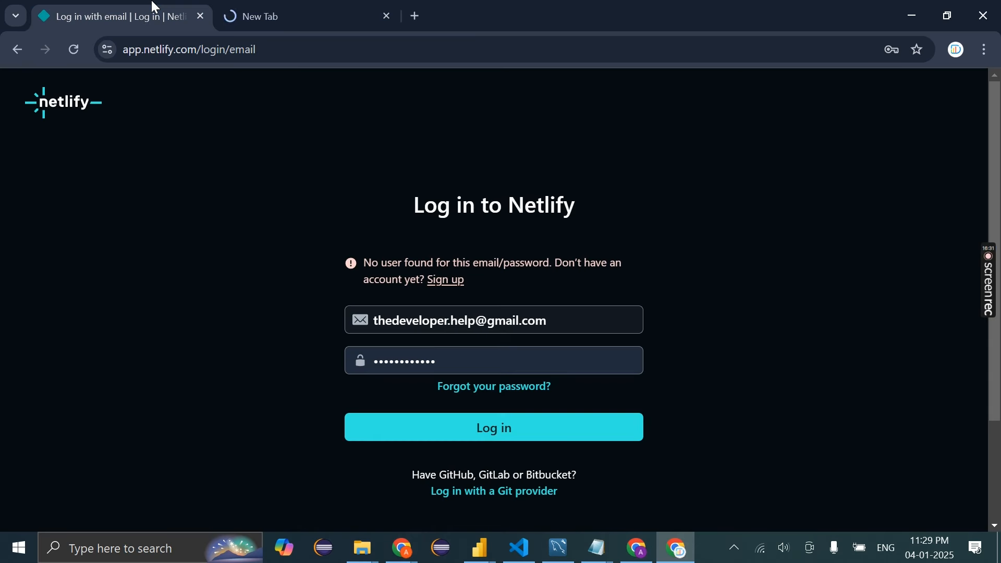
Open Netlify's verification message in Gmail and verify the account's e-mail address
{"action": "left_click", "coordinate": [355, 6]}
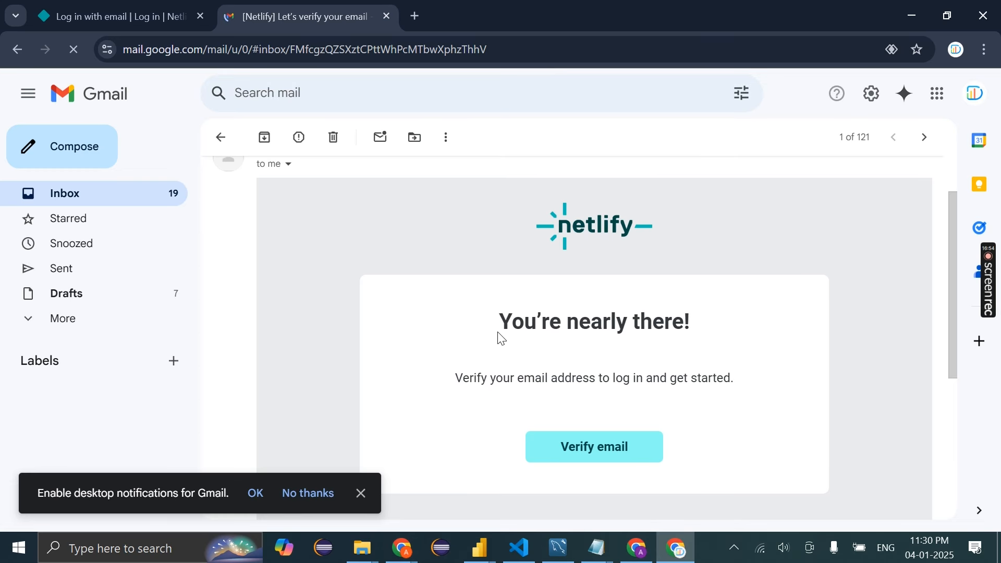
{"action": "left_click", "coordinate": [598, 449]}
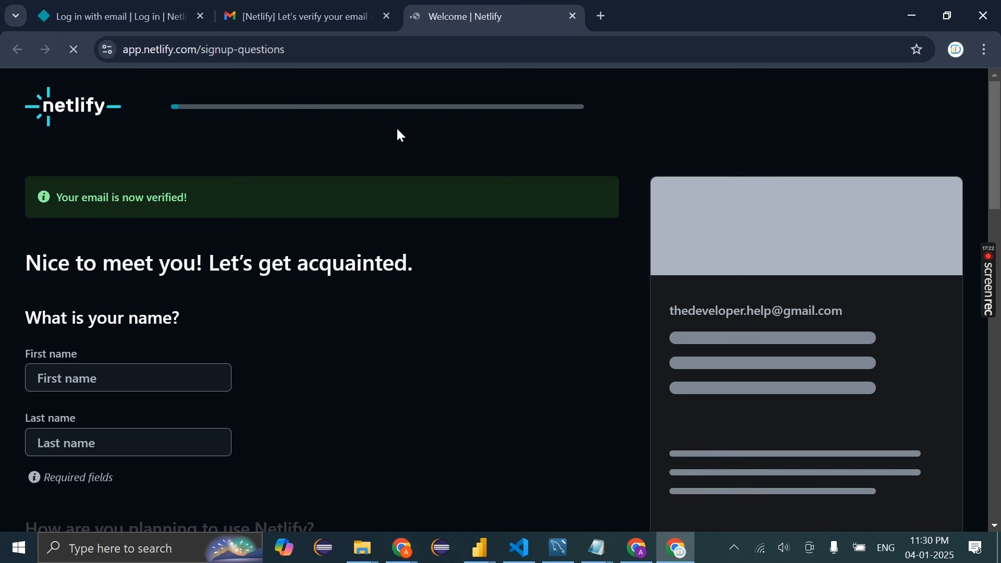
Answer Netlify's onboarding questions with Personal, Web app and Junior Web Developer, then continue to deploying
{"action": "scroll", "coordinate": [401, 136], "scroll_direction": "down", "scroll_amount": 5}
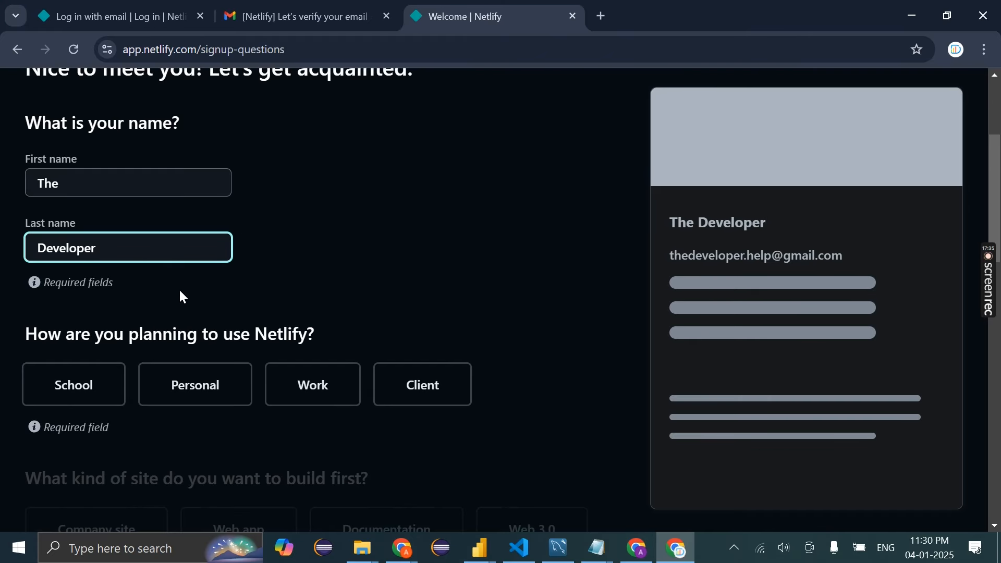
{"action": "scroll", "coordinate": [143, 275], "scroll_direction": "down", "scroll_amount": 3}
{"action": "left_click", "coordinate": [220, 256]}
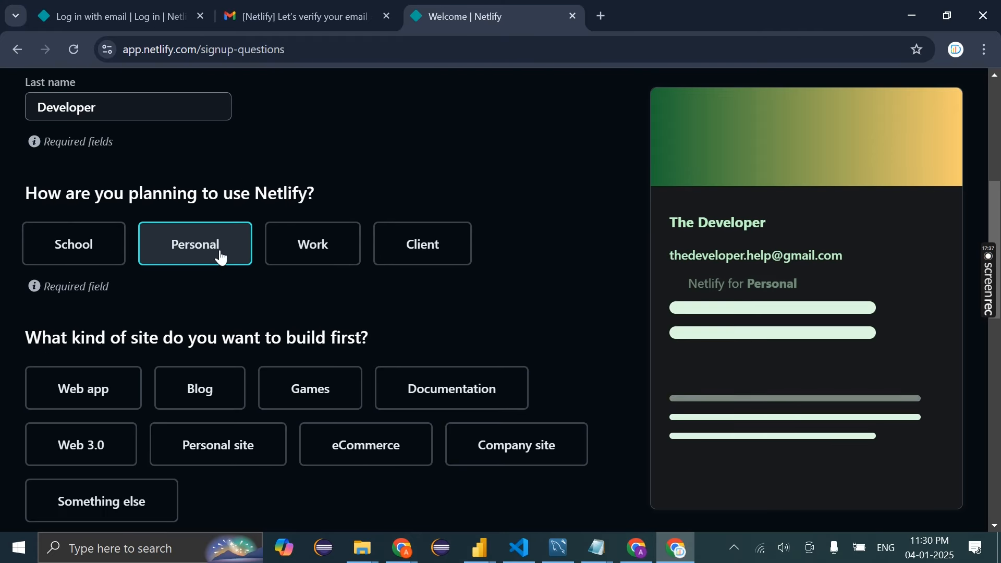
{"action": "scroll", "coordinate": [158, 344], "scroll_direction": "down", "scroll_amount": 2}
{"action": "left_click", "coordinate": [104, 280]}
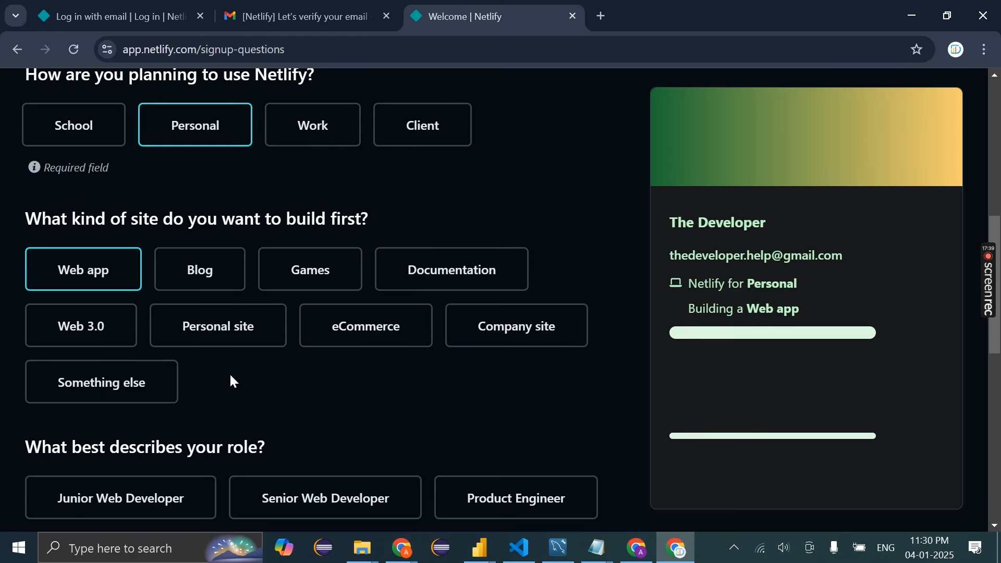
{"action": "scroll", "coordinate": [230, 375], "scroll_direction": "down", "scroll_amount": 4}
{"action": "left_click", "coordinate": [159, 279]}
{"action": "scroll", "coordinate": [176, 380], "scroll_direction": "down", "scroll_amount": 6}
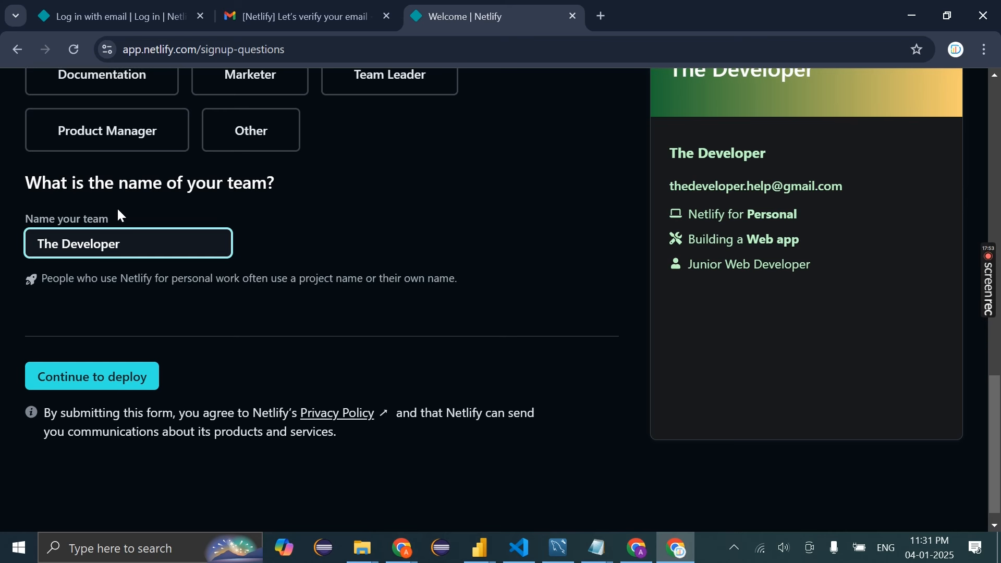
{"action": "scroll", "coordinate": [163, 275], "scroll_direction": "up", "scroll_amount": 15}
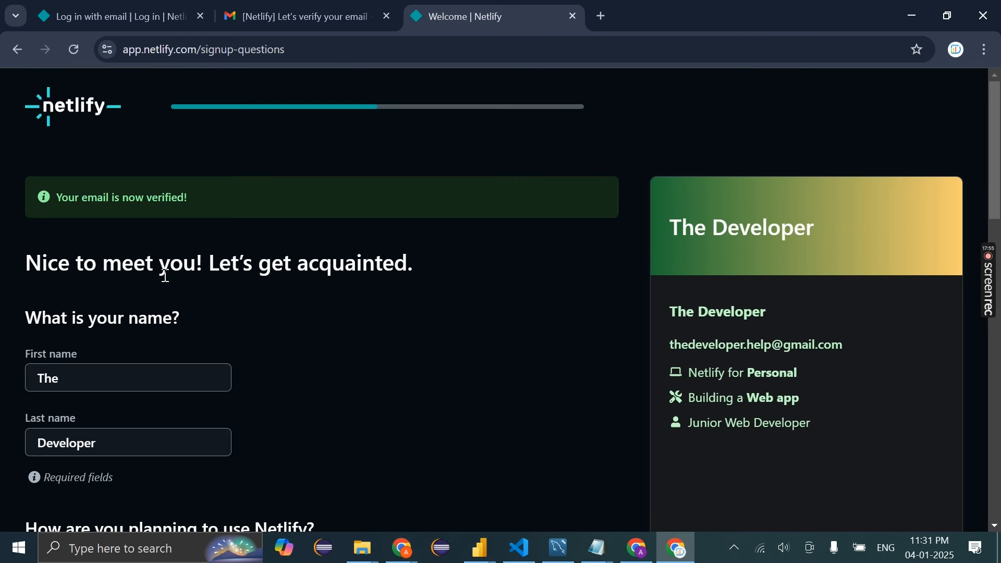
{"action": "scroll", "coordinate": [162, 313], "scroll_direction": "down", "scroll_amount": 15}
{"action": "left_click", "coordinate": [140, 355]}
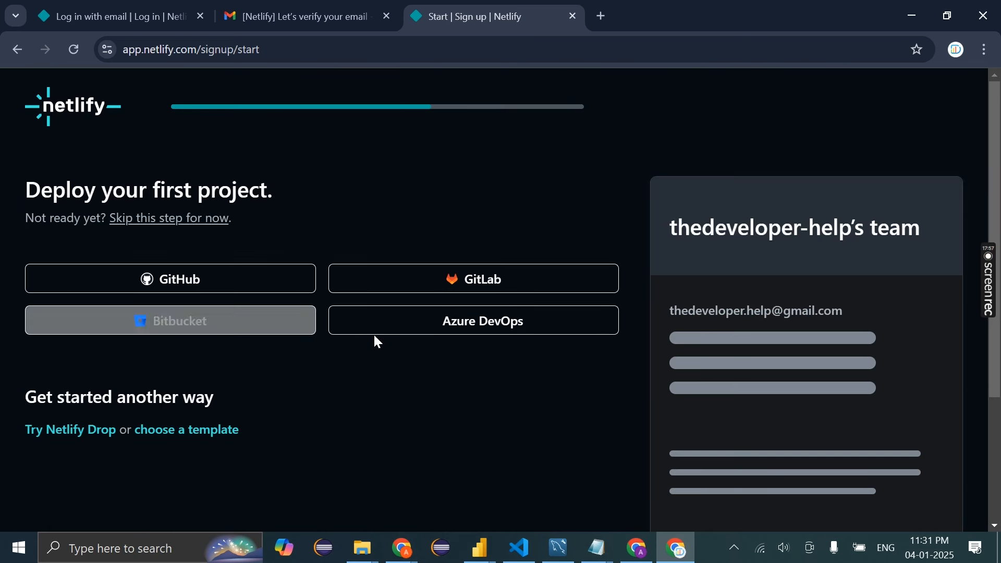
{"action": "scroll", "coordinate": [126, 383], "scroll_direction": "down", "scroll_amount": 1}
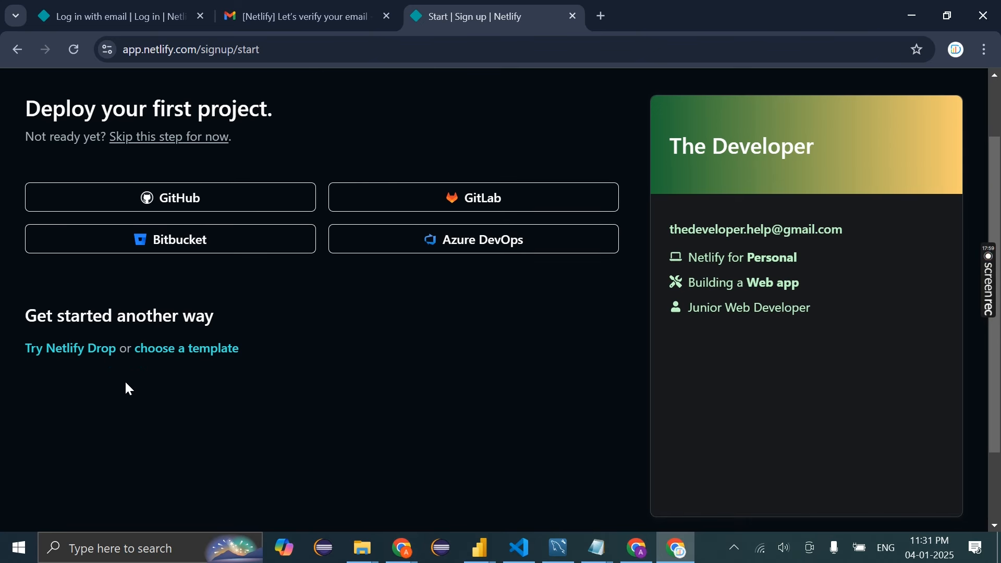
Upload the Blinkit Portfolio folder's 6 files through Netlify Drop
{"action": "left_click", "coordinate": [88, 360]}
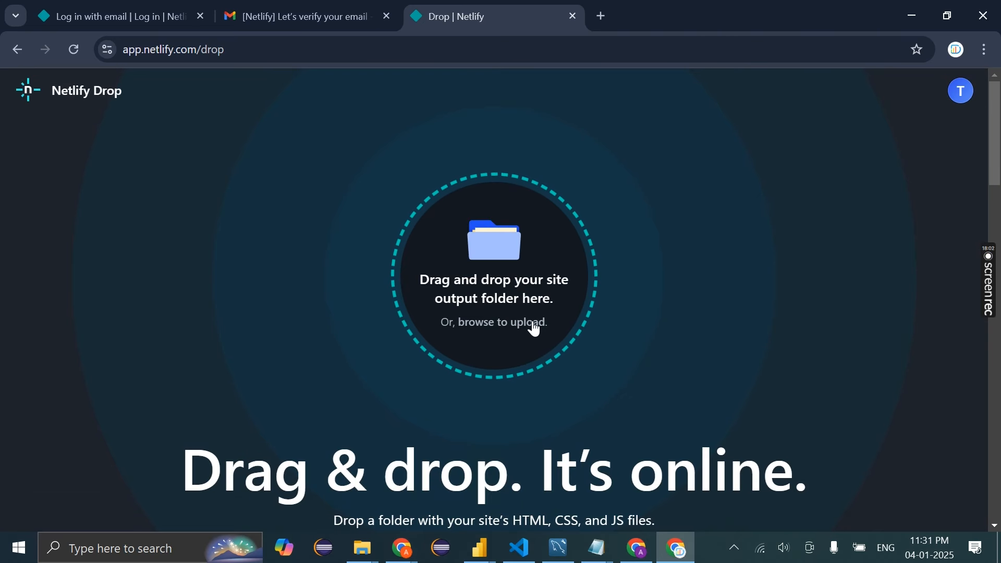
{"action": "left_click", "coordinate": [528, 326]}
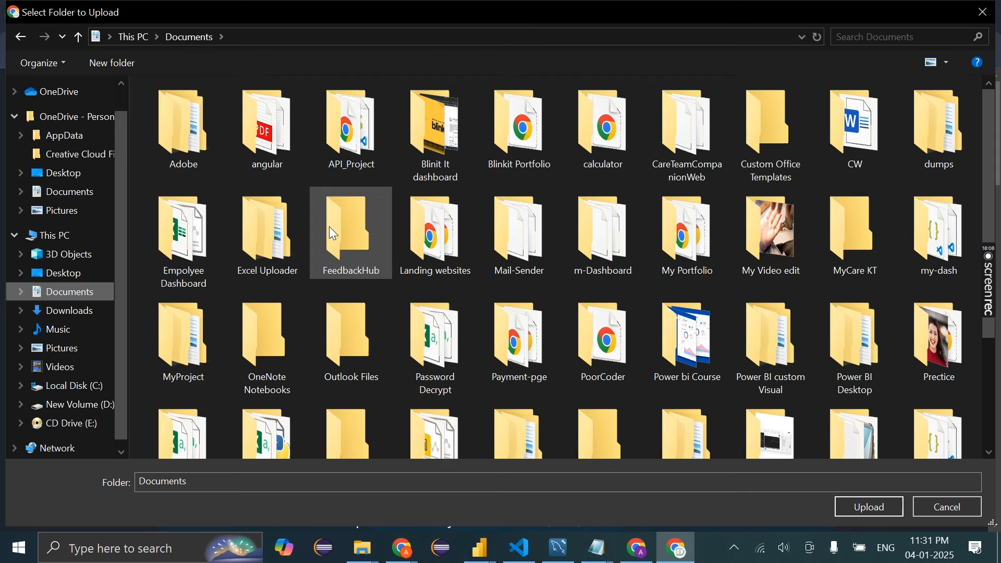
{"action": "left_click", "coordinate": [344, 232]}
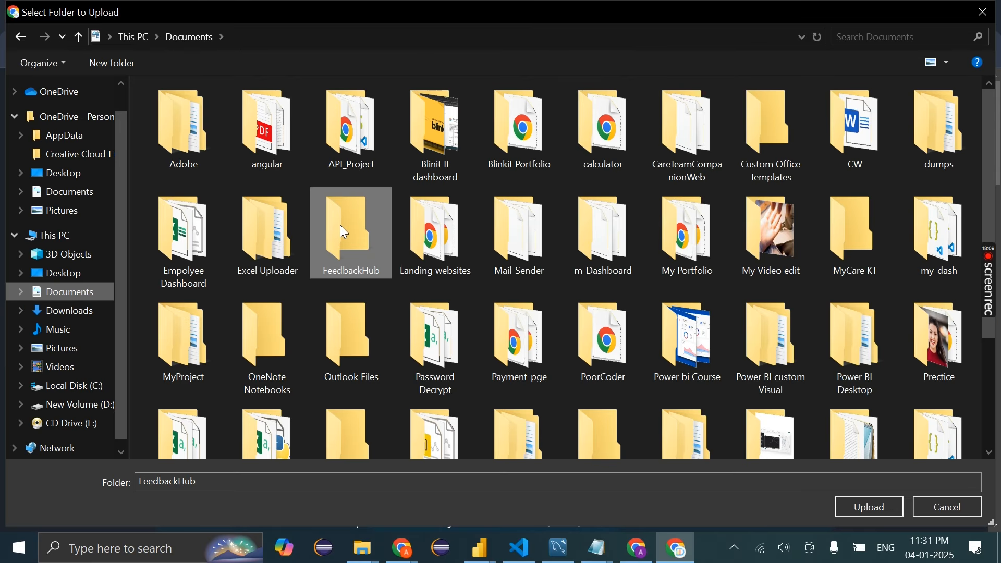
{"action": "key", "text": "b"}
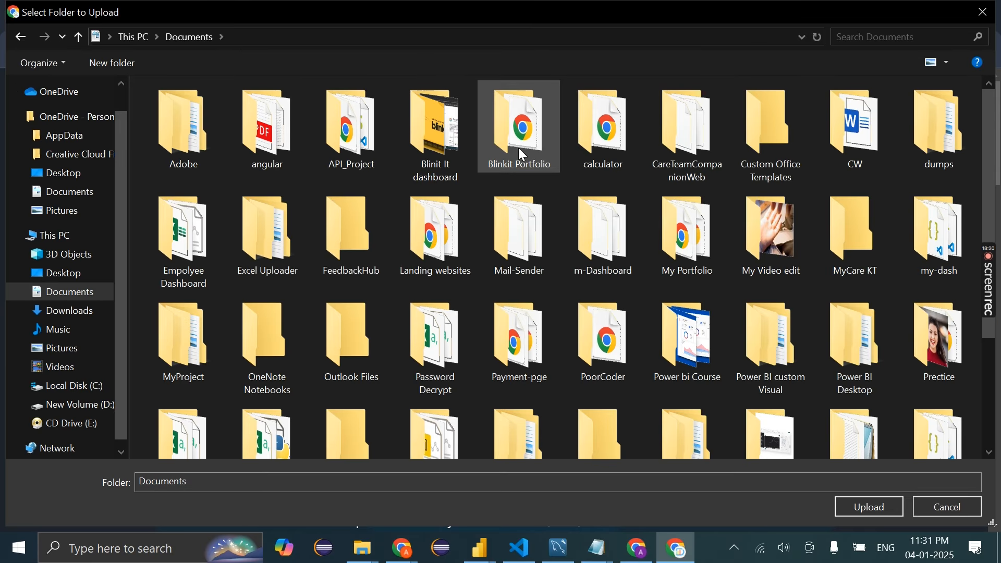
{"action": "left_click", "coordinate": [519, 149]}
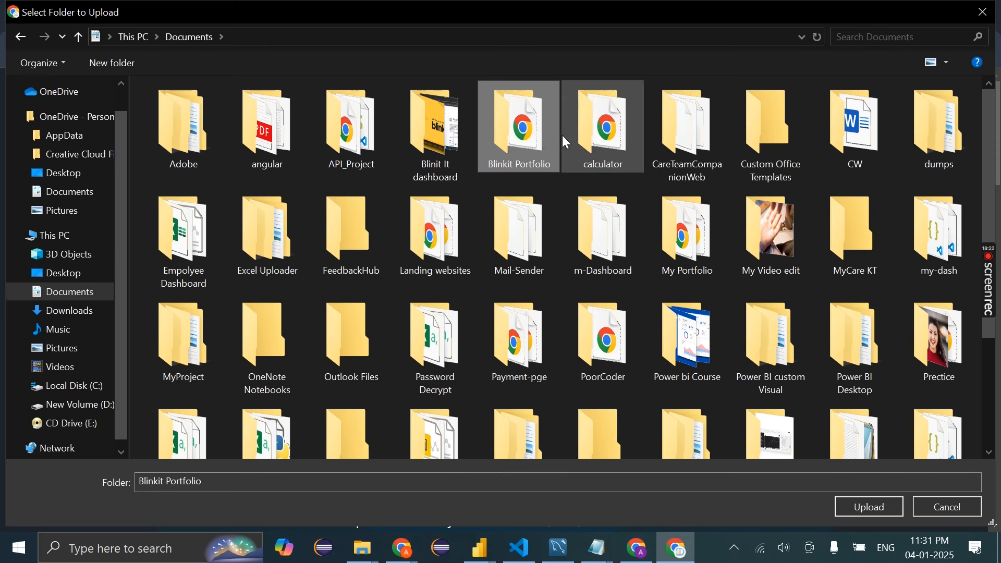
{"action": "left_click", "coordinate": [859, 509]}
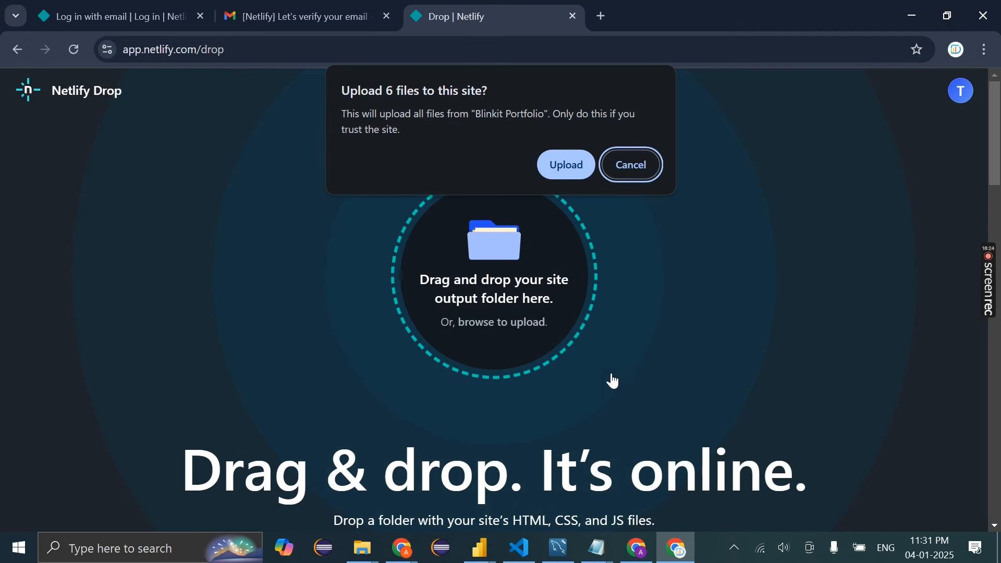
{"action": "left_click", "coordinate": [574, 169]}
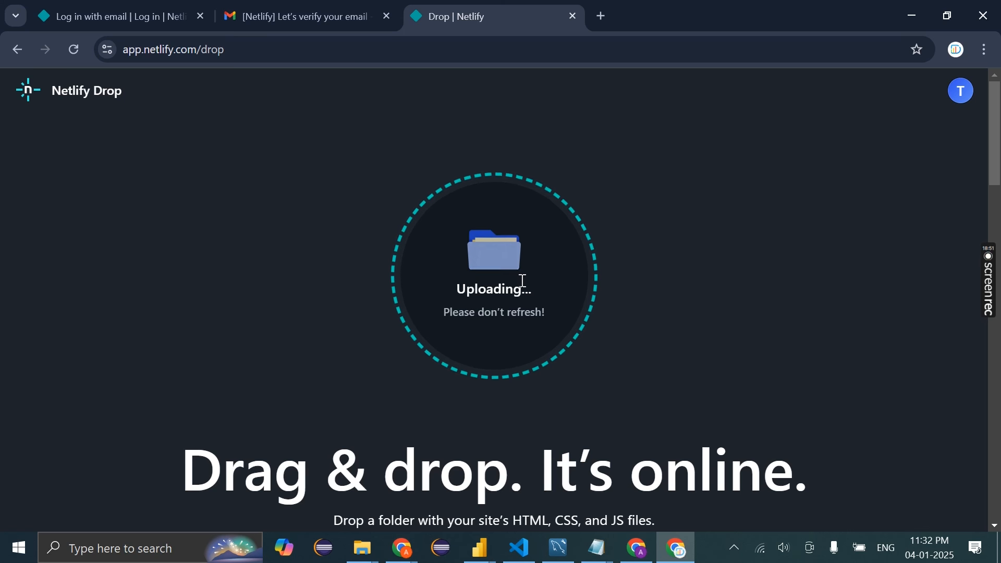
Review the new site's deploy details, highlighting the share-link sentence
{"action": "scroll", "coordinate": [211, 433], "scroll_direction": "down", "scroll_amount": 1}
{"action": "left_click_drag", "start_coordinate": [192, 410], "coordinate": [802, 471]}
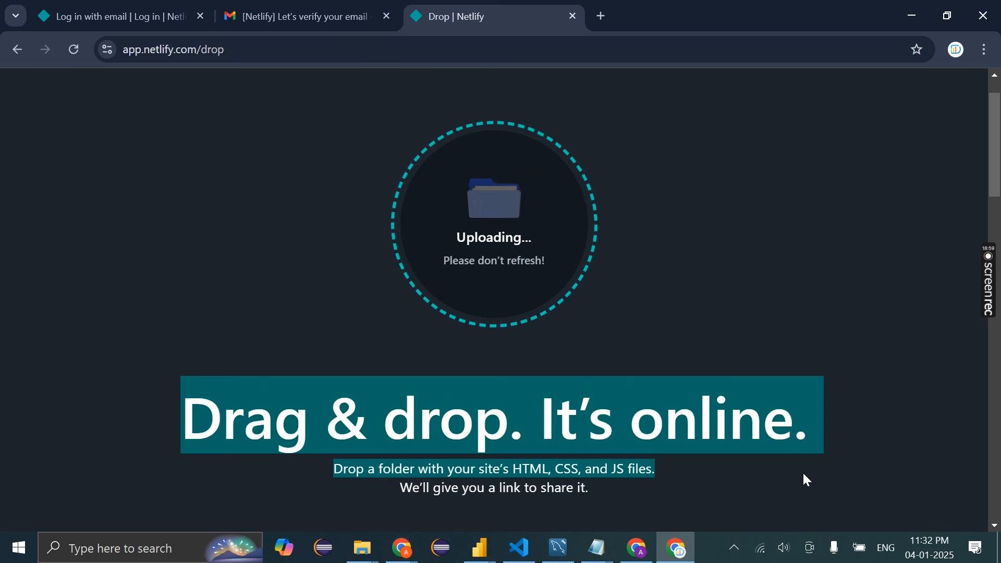
{"action": "scroll", "coordinate": [803, 471], "scroll_direction": "down", "scroll_amount": 1}
{"action": "left_click_drag", "start_coordinate": [478, 437], "coordinate": [640, 447]}
{"action": "left_click", "coordinate": [638, 446]}
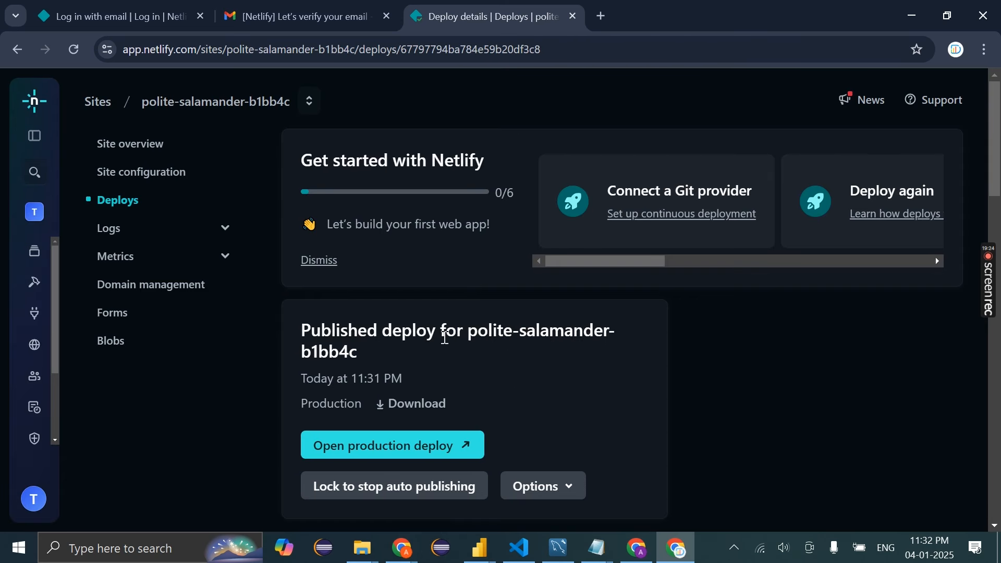
Open the production deploy polite-salamander-b1bb4c.netlify.app in a new tab
{"action": "scroll", "coordinate": [593, 328], "scroll_direction": "down", "scroll_amount": 4}
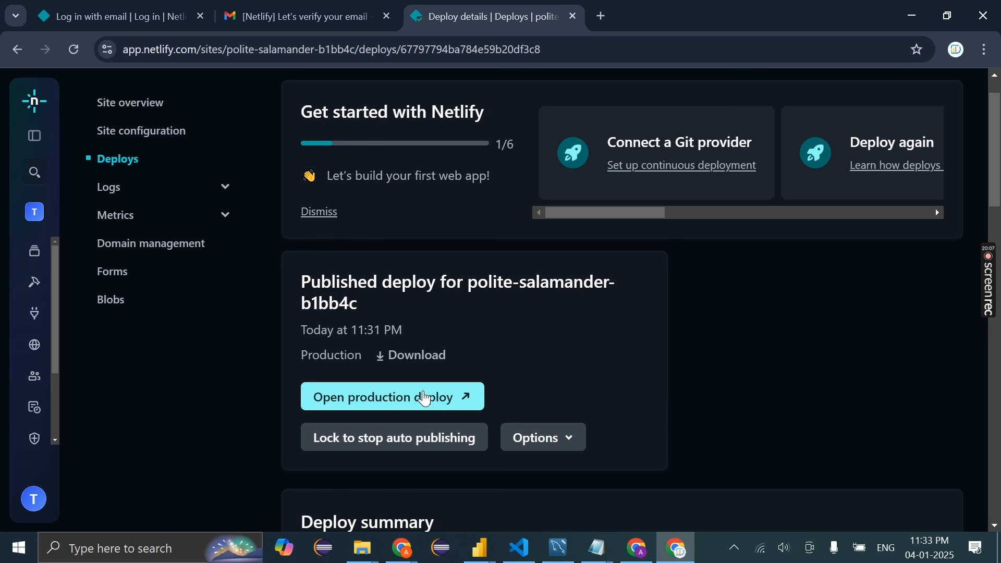
{"action": "left_click", "coordinate": [443, 394]}
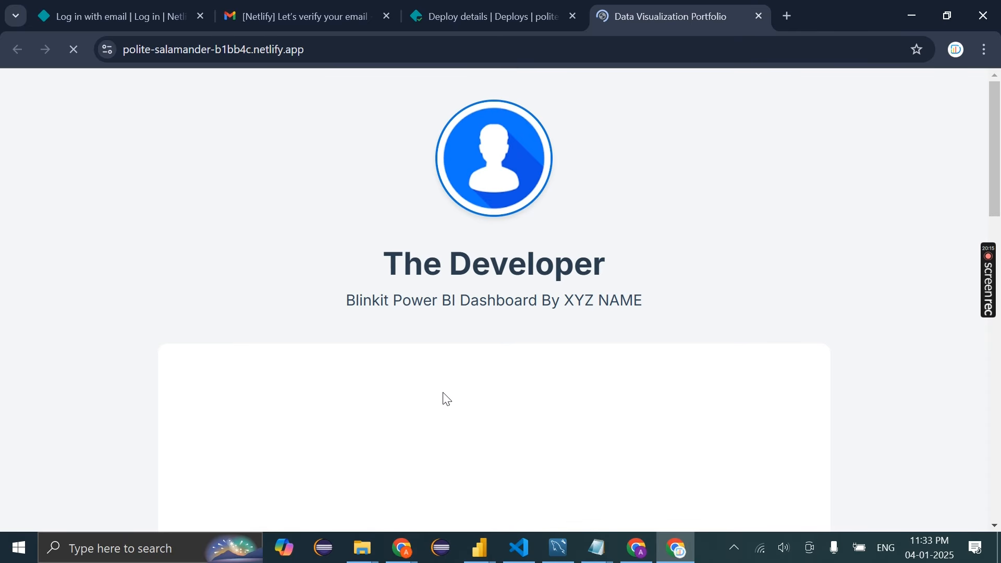
Scroll the live portfolio page while the embedded Blinkit dashboard loads, ending back at the top
{"action": "scroll", "coordinate": [443, 392], "scroll_direction": "down", "scroll_amount": 13}
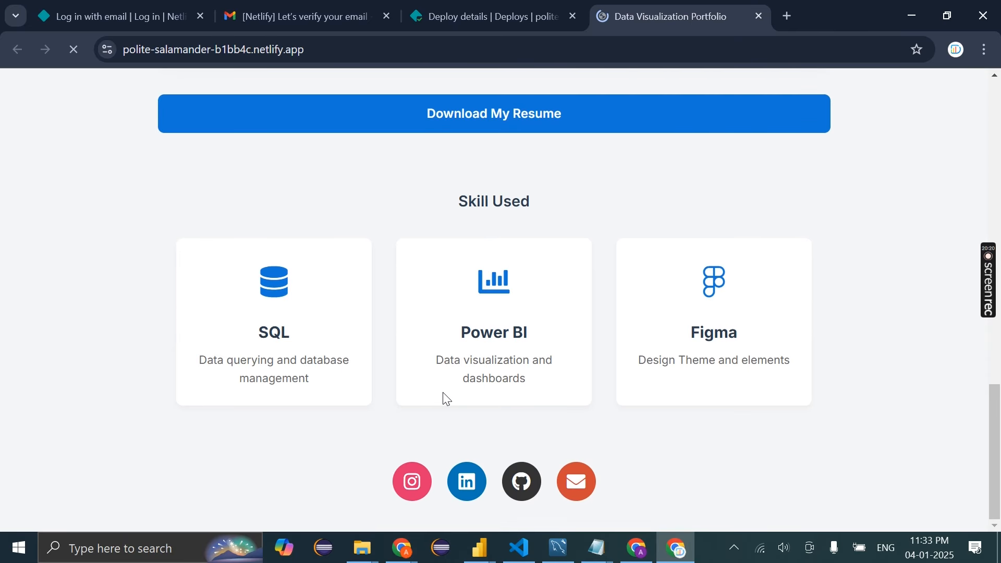
{"action": "scroll", "coordinate": [442, 392], "scroll_direction": "up", "scroll_amount": 10}
{"action": "scroll", "coordinate": [443, 393], "scroll_direction": "up", "scroll_amount": 3}
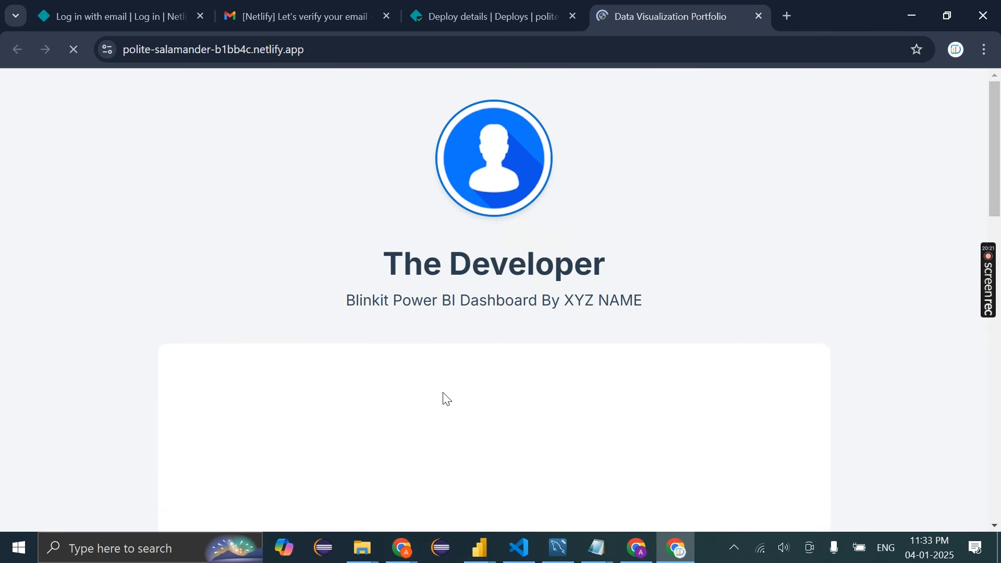
{"action": "scroll", "coordinate": [443, 392], "scroll_direction": "down", "scroll_amount": 3}
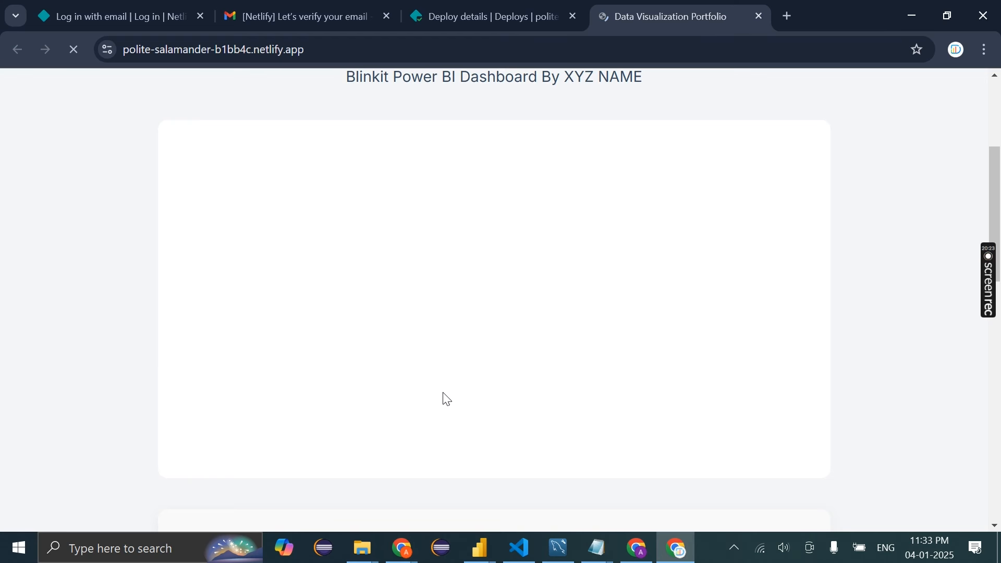
{"action": "scroll", "coordinate": [447, 399], "scroll_direction": "up", "scroll_amount": 4}
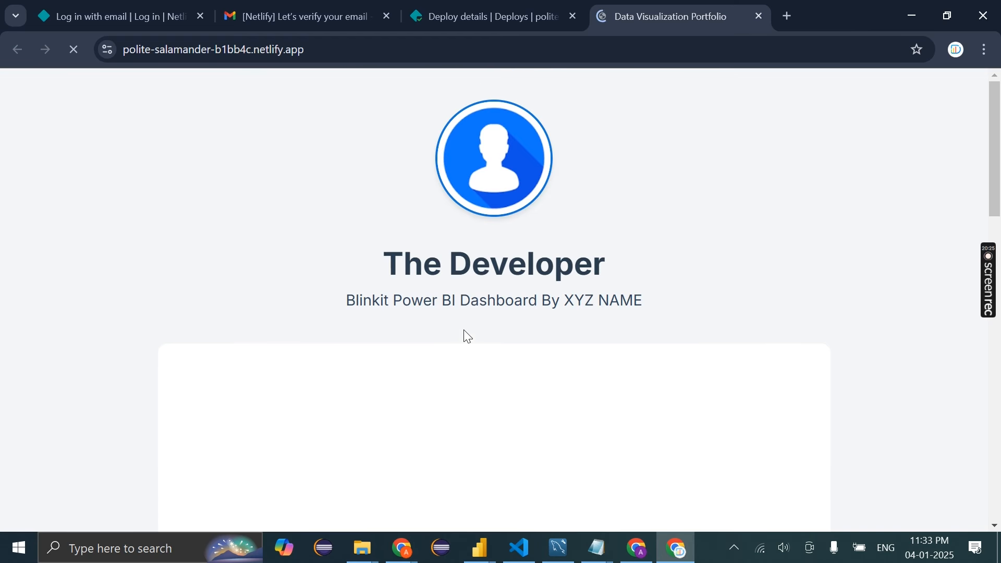
{"action": "scroll", "coordinate": [467, 337], "scroll_direction": "down", "scroll_amount": 13}
{"action": "scroll", "coordinate": [467, 336], "scroll_direction": "up", "scroll_amount": 5}
{"action": "scroll", "coordinate": [466, 336], "scroll_direction": "down", "scroll_amount": 5}
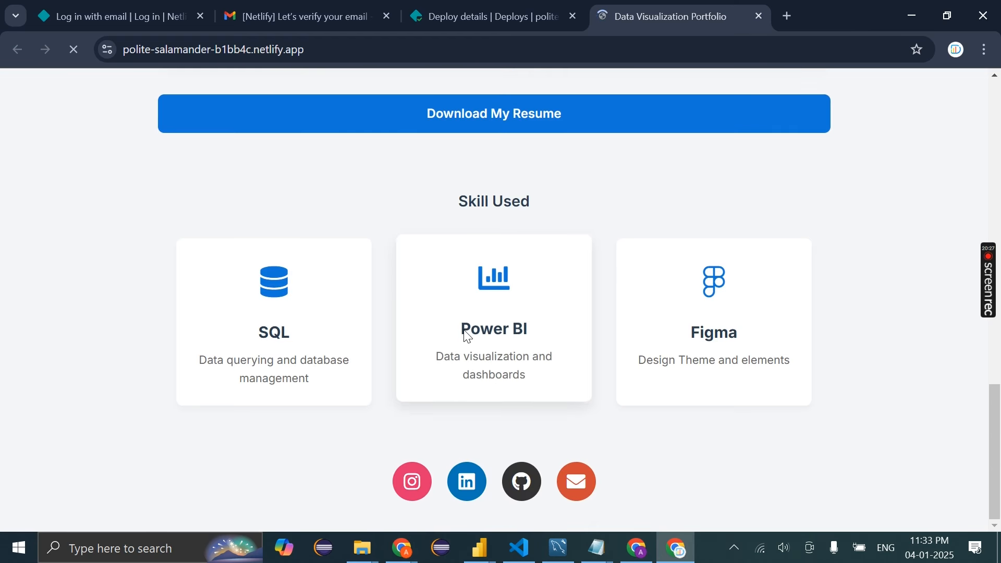
{"action": "scroll", "coordinate": [468, 336], "scroll_direction": "up", "scroll_amount": 13}
{"action": "scroll", "coordinate": [470, 107], "scroll_direction": "down", "scroll_amount": 5}
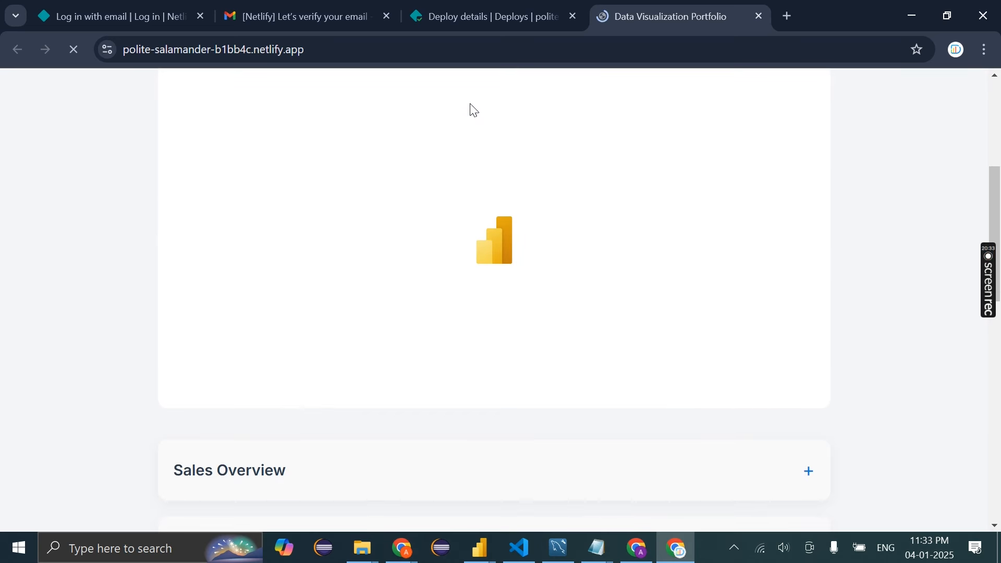
{"action": "scroll", "coordinate": [337, 248], "scroll_direction": "up", "scroll_amount": 1}
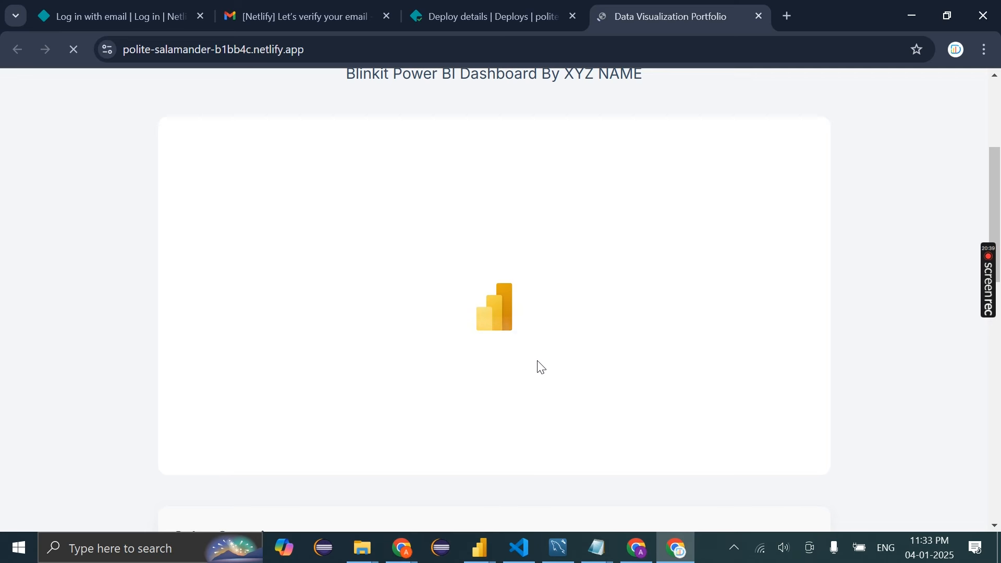
{"action": "scroll", "coordinate": [542, 367], "scroll_direction": "up", "scroll_amount": 5}
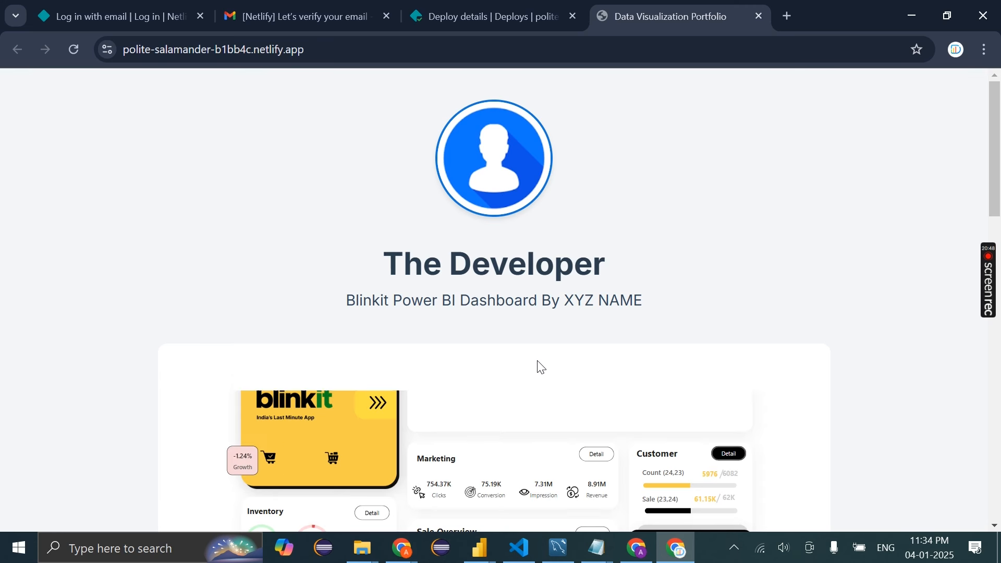
Review the live page, highlighting The Developer heading and the dashboard subtitle text
{"action": "scroll", "coordinate": [537, 365], "scroll_direction": "down", "scroll_amount": 4}
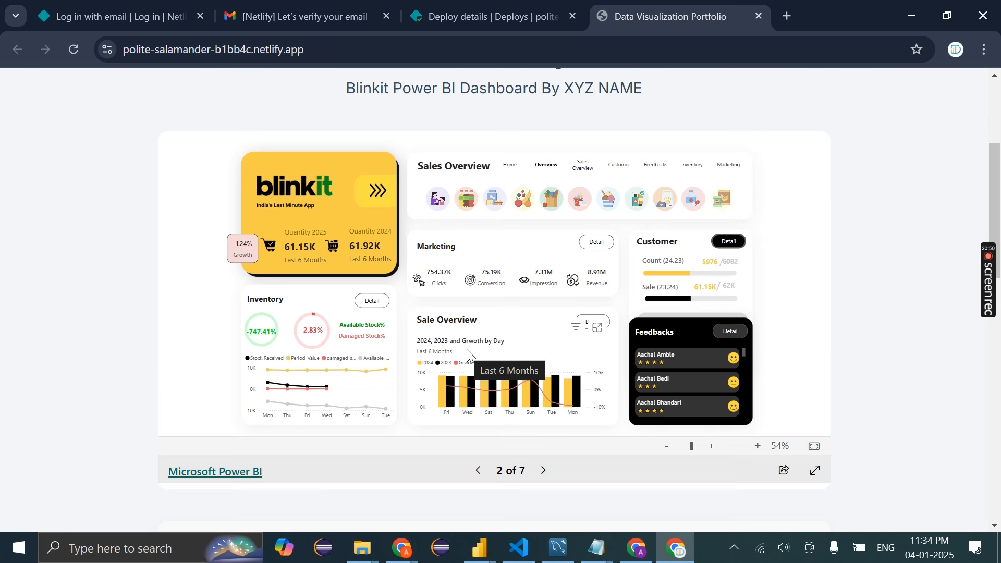
{"action": "scroll", "coordinate": [468, 351], "scroll_direction": "up", "scroll_amount": 4}
{"action": "scroll", "coordinate": [468, 355], "scroll_direction": "down", "scroll_amount": 5}
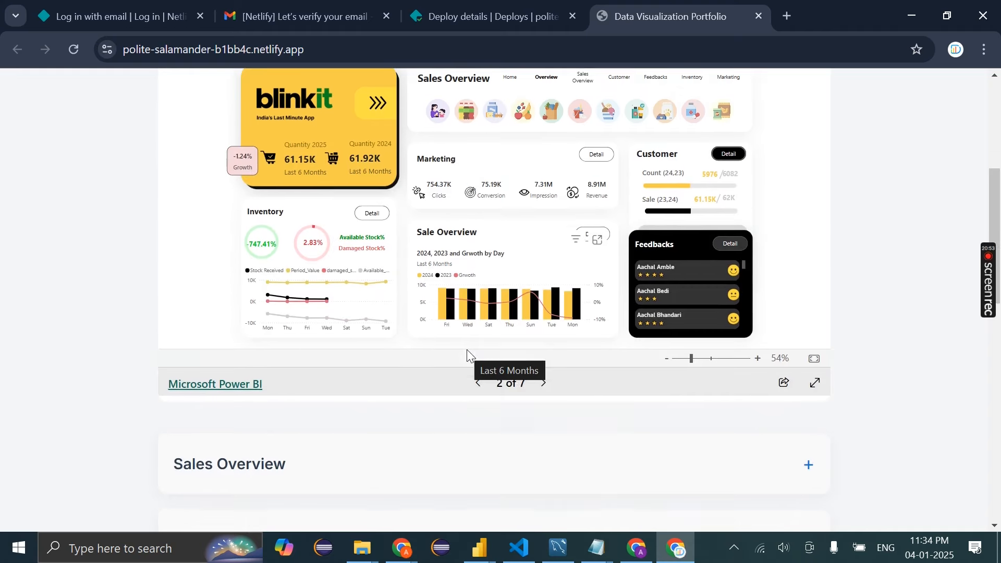
{"action": "scroll", "coordinate": [467, 350], "scroll_direction": "up", "scroll_amount": 5}
{"action": "scroll", "coordinate": [464, 250], "scroll_direction": "down", "scroll_amount": 3}
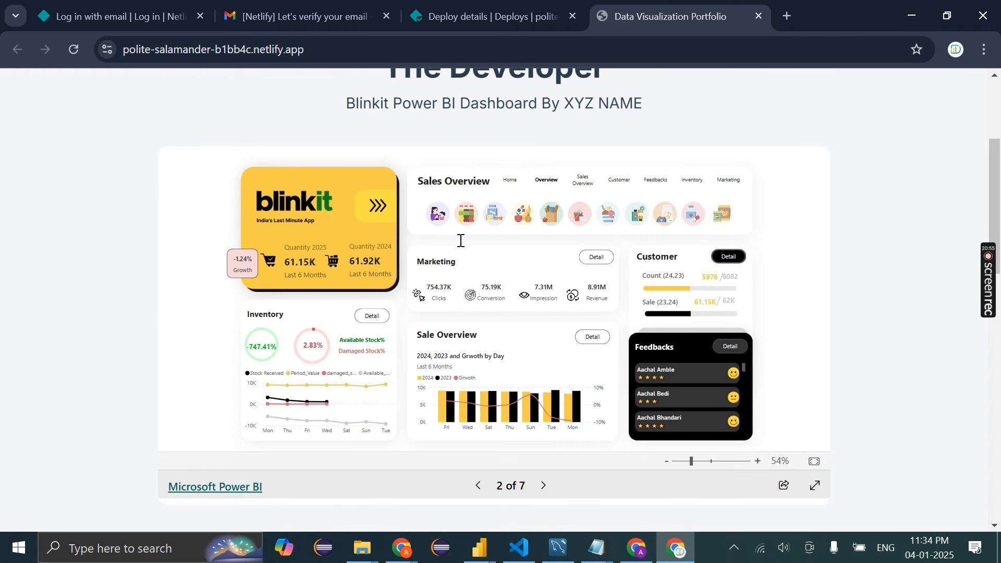
{"action": "scroll", "coordinate": [464, 246], "scroll_direction": "up", "scroll_amount": 2}
{"action": "left_click_drag", "start_coordinate": [391, 166], "coordinate": [557, 181]}
{"action": "left_click_drag", "start_coordinate": [335, 204], "coordinate": [673, 225]}
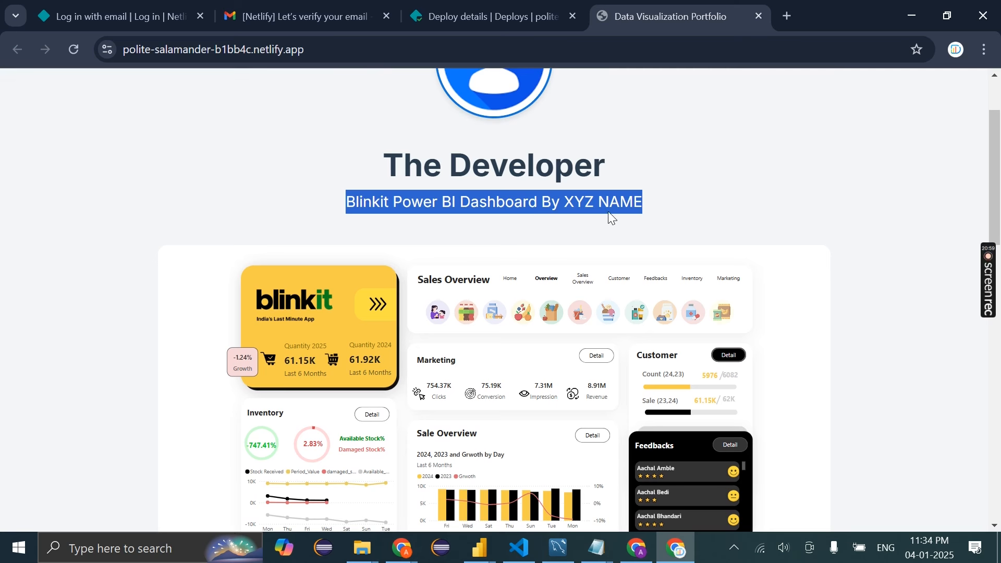
{"action": "scroll", "coordinate": [611, 218], "scroll_direction": "down", "scroll_amount": 1}
{"action": "scroll", "coordinate": [388, 252], "scroll_direction": "up", "scroll_amount": 3}
{"action": "left_click_drag", "start_coordinate": [389, 252], "coordinate": [671, 307]}
{"action": "scroll", "coordinate": [671, 307], "scroll_direction": "down", "scroll_amount": 2}
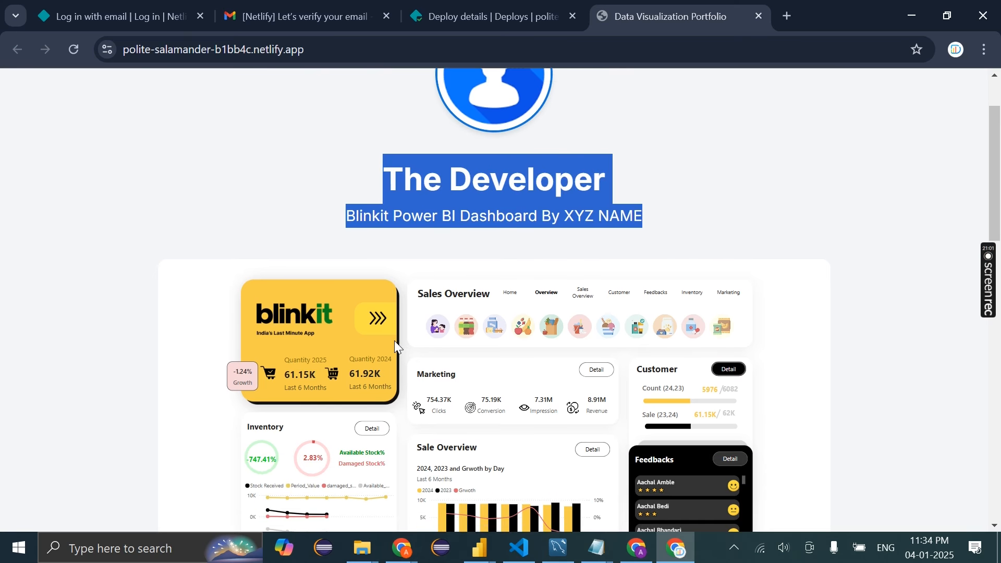
{"action": "scroll", "coordinate": [394, 340], "scroll_direction": "down", "scroll_amount": 2}
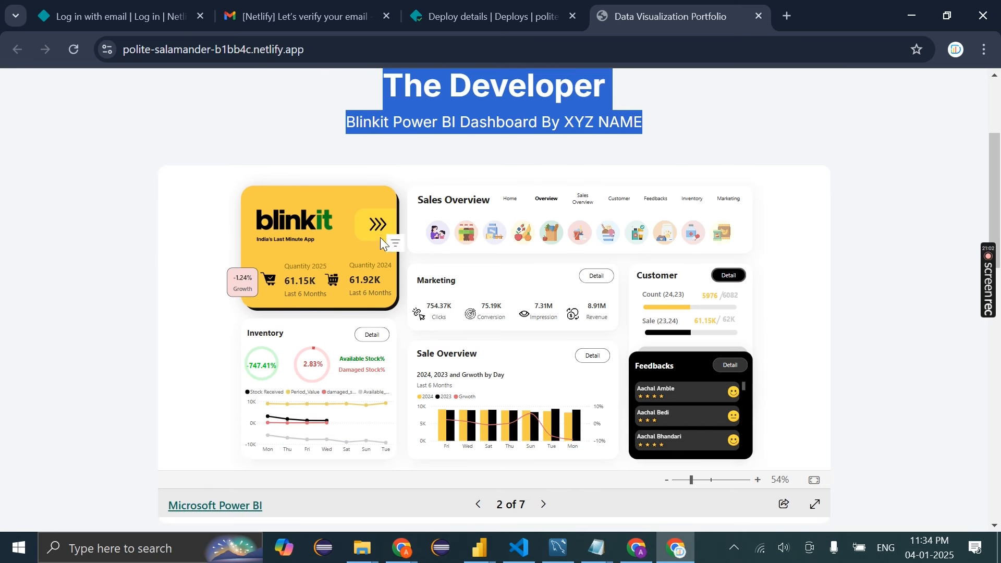
Switch the embedded report to the Customer page, page 4 of 7, and scroll below it
{"action": "left_click", "coordinate": [625, 209]}
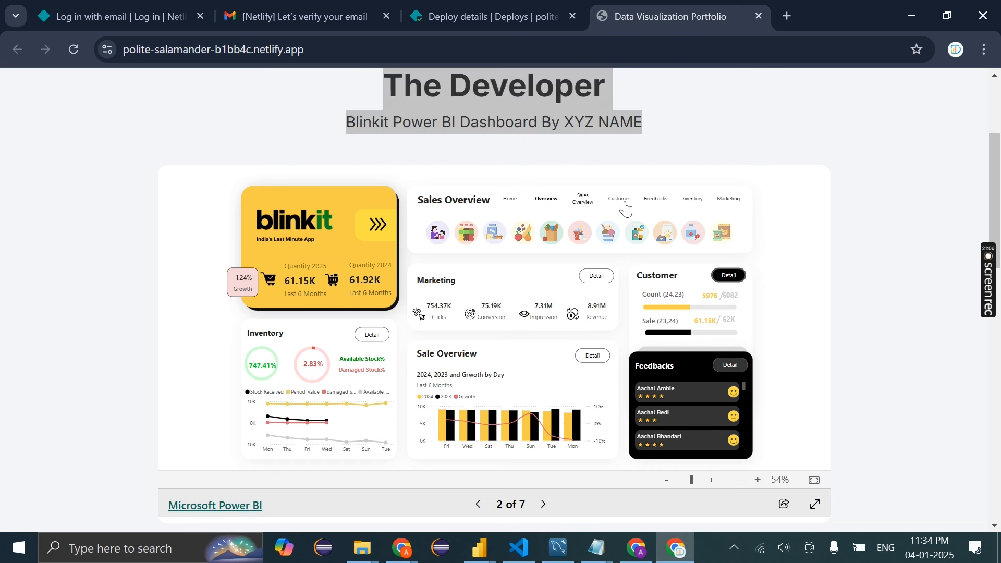
{"action": "left_click", "coordinate": [649, 243]}
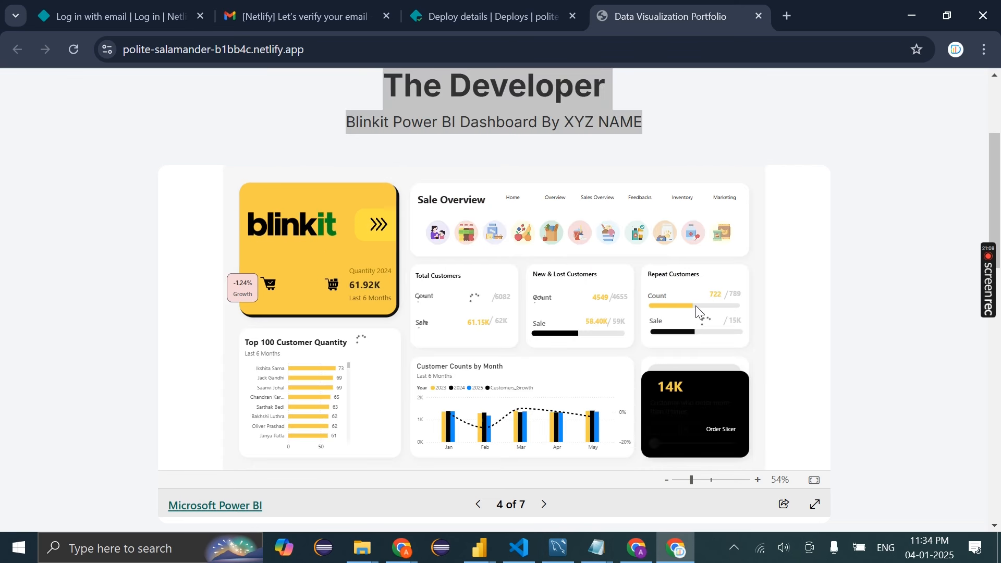
{"action": "scroll", "coordinate": [698, 312], "scroll_direction": "down", "scroll_amount": 5}
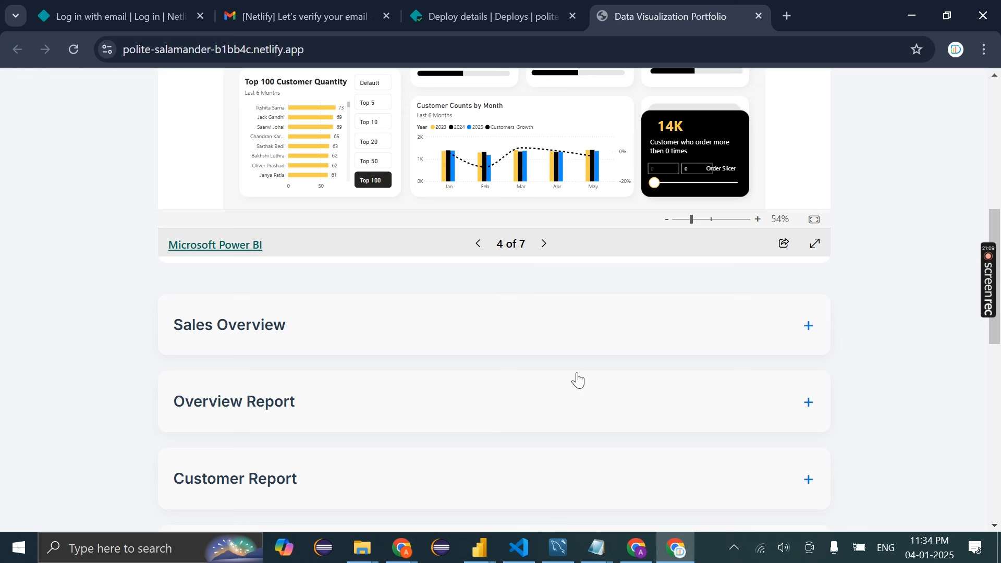
{"action": "scroll", "coordinate": [553, 334], "scroll_direction": "down", "scroll_amount": 1}
Expand the Sales Overview, Overview, Customer, Inventory and Marketing report descriptions
{"action": "left_click", "coordinate": [529, 279]}
{"action": "scroll", "coordinate": [529, 279], "scroll_direction": "down", "scroll_amount": 2}
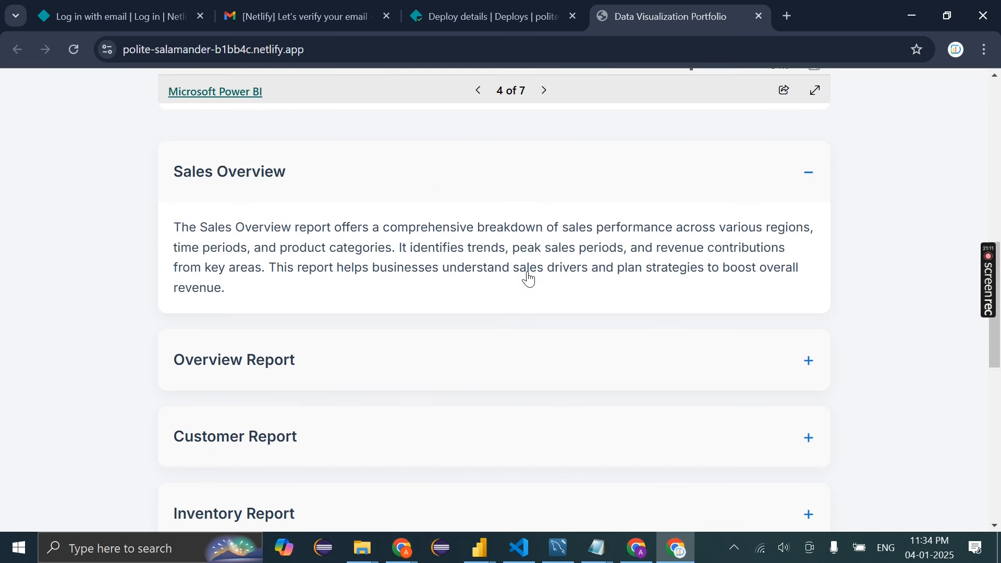
{"action": "left_click", "coordinate": [378, 374]}
{"action": "scroll", "coordinate": [378, 374], "scroll_direction": "down", "scroll_amount": 3}
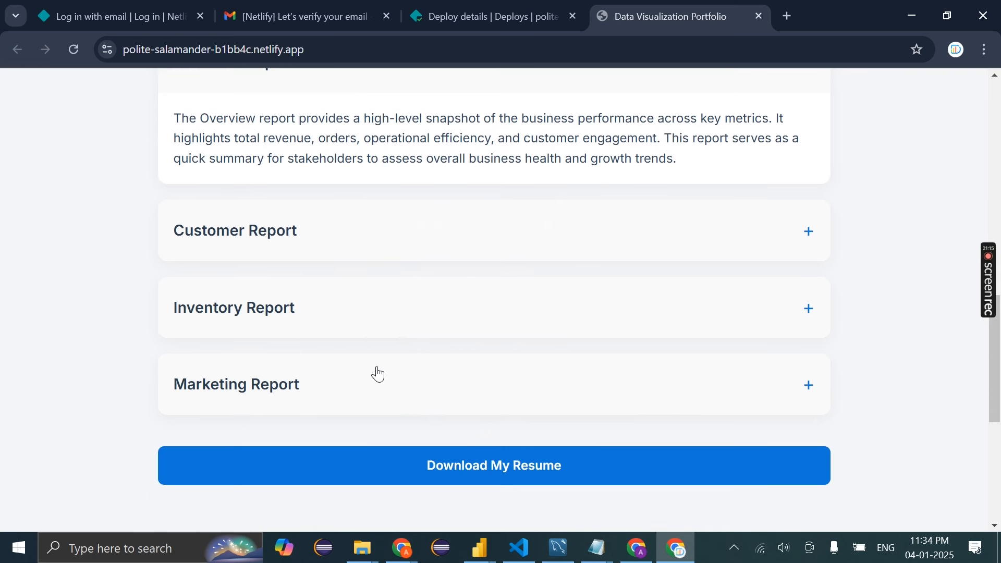
{"action": "left_click", "coordinate": [329, 238]}
{"action": "left_click", "coordinate": [315, 282]}
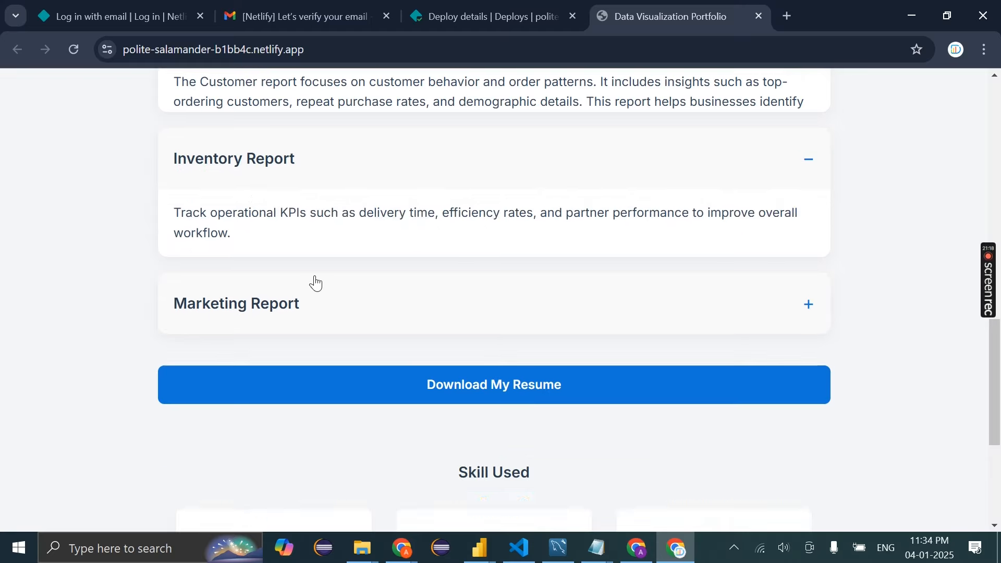
{"action": "scroll", "coordinate": [304, 210], "scroll_direction": "down", "scroll_amount": 2}
{"action": "left_click", "coordinate": [301, 184]}
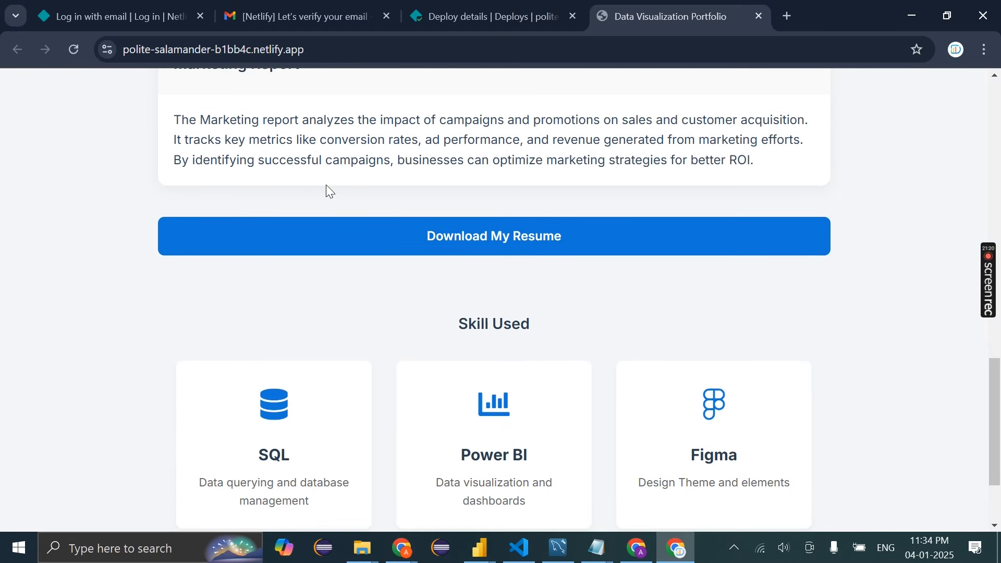
{"action": "scroll", "coordinate": [327, 188], "scroll_direction": "up", "scroll_amount": 1}
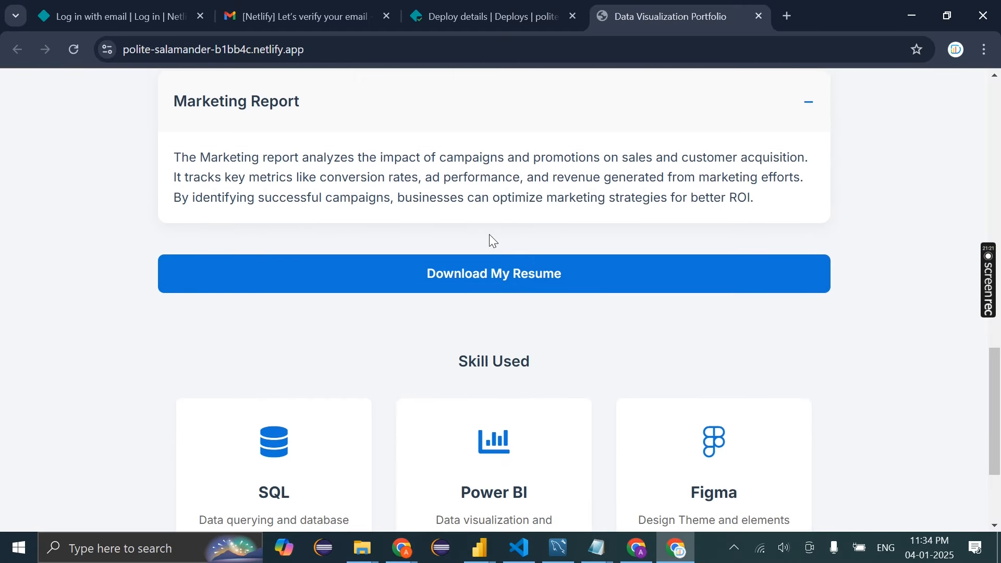
Test the Download My Resume and Instagram links, closing the opened Home - The Developer page
{"action": "left_click", "coordinate": [531, 278]}
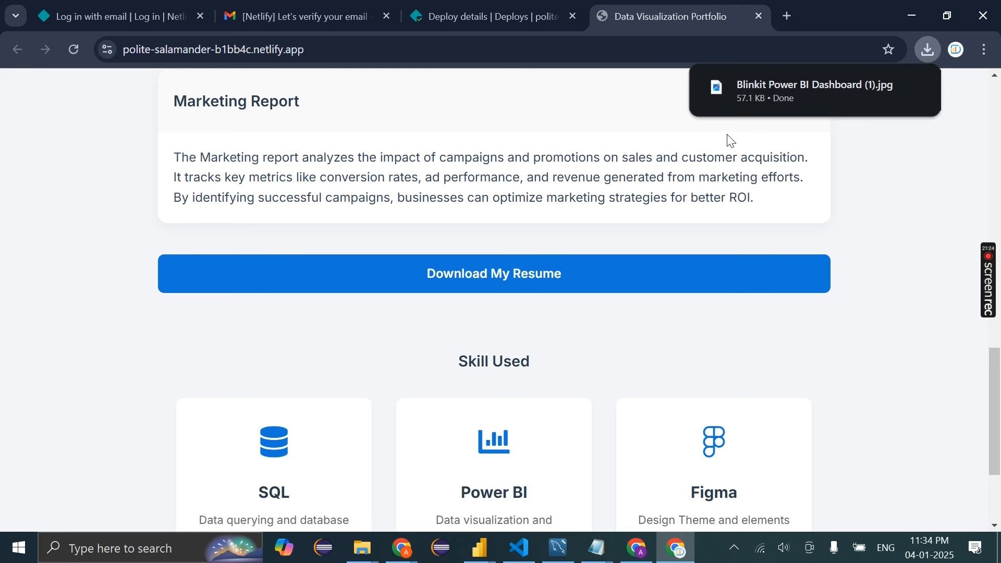
{"action": "scroll", "coordinate": [558, 350], "scroll_direction": "down", "scroll_amount": 3}
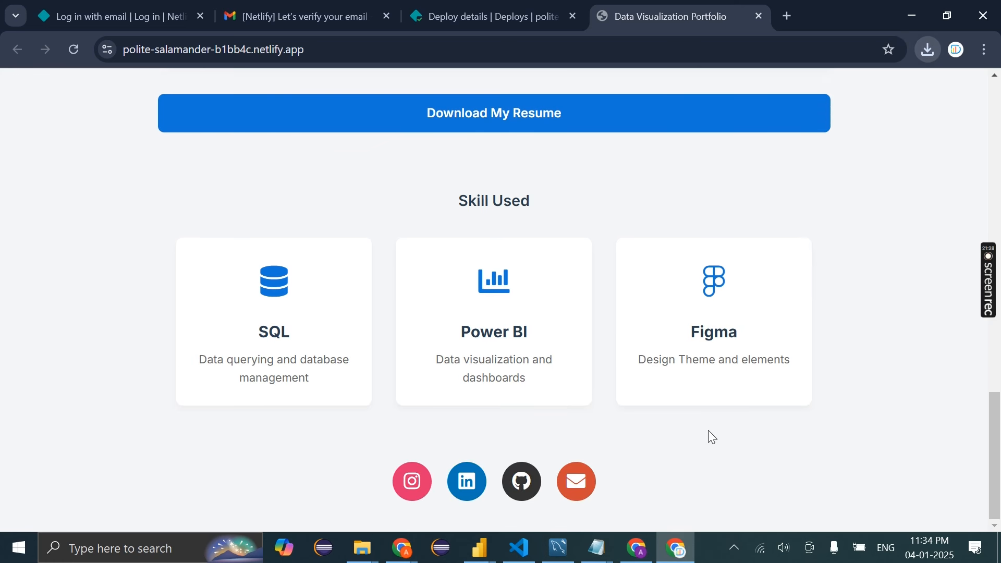
{"action": "scroll", "coordinate": [708, 431], "scroll_direction": "up", "scroll_amount": 1}
{"action": "left_click", "coordinate": [419, 495]}
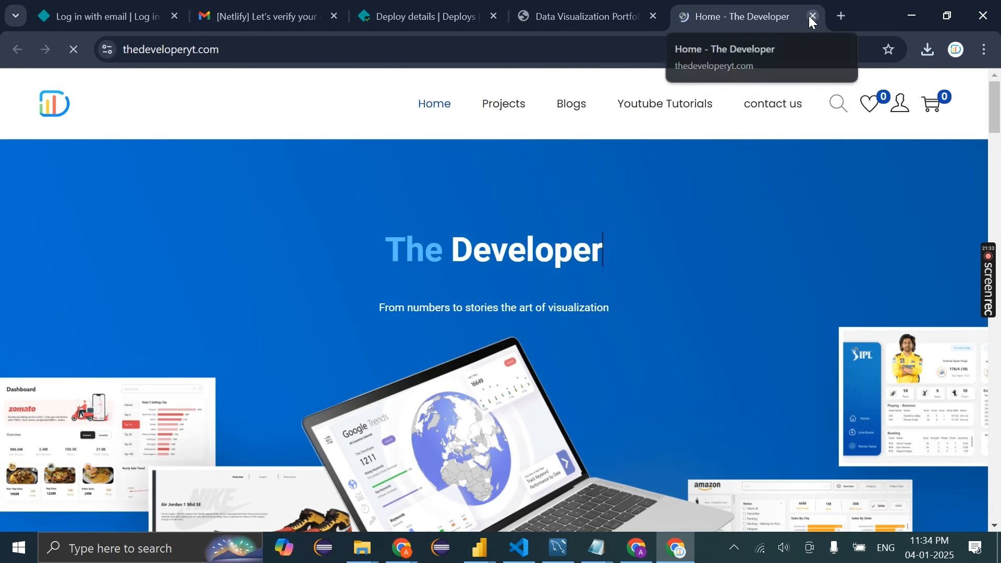
{"action": "left_click", "coordinate": [812, 16]}
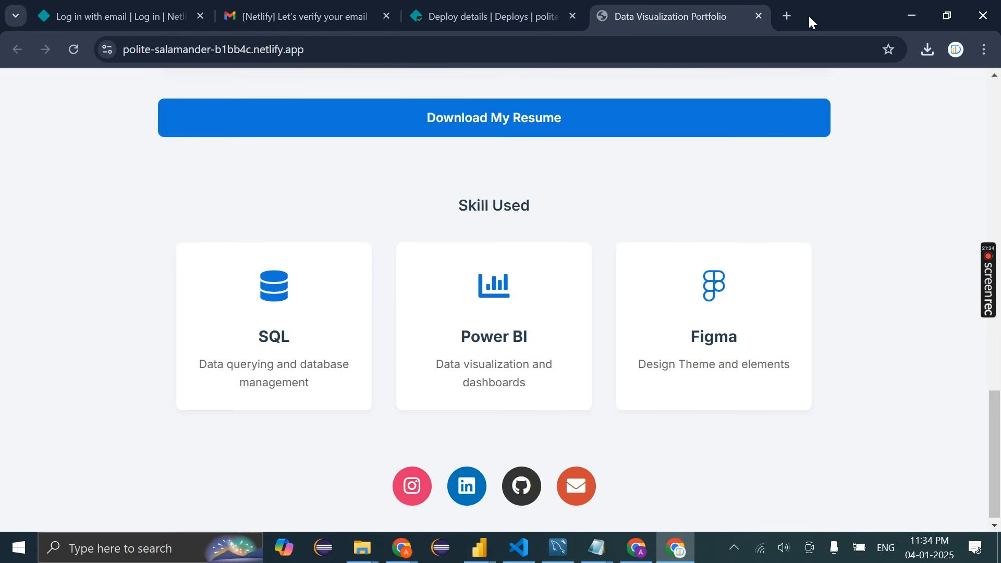
Inspect the live site's address in the address bar, leaving it unchanged
{"action": "scroll", "coordinate": [722, 295], "scroll_direction": "up", "scroll_amount": 20}
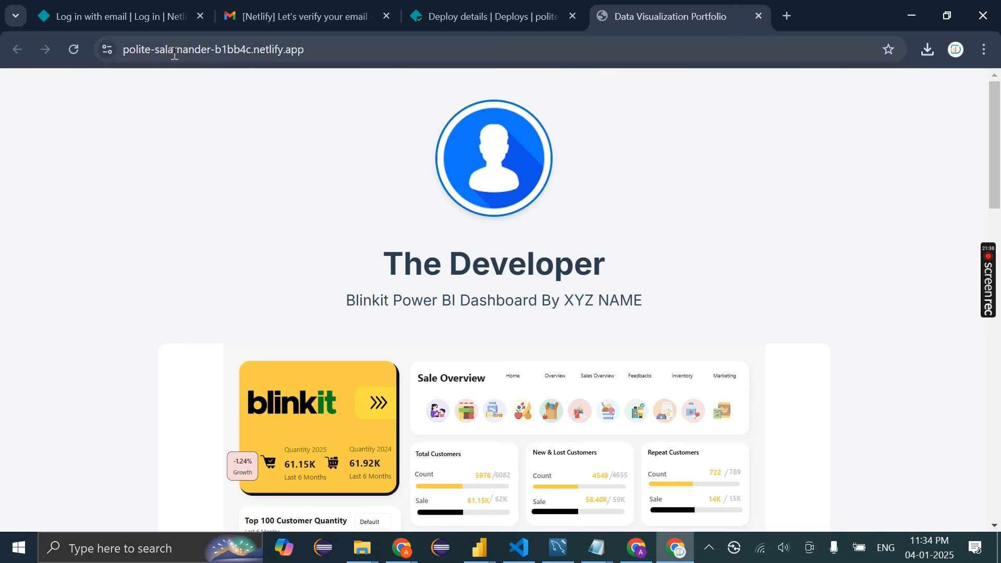
{"action": "left_click_drag", "start_coordinate": [174, 54], "coordinate": [411, 64]}
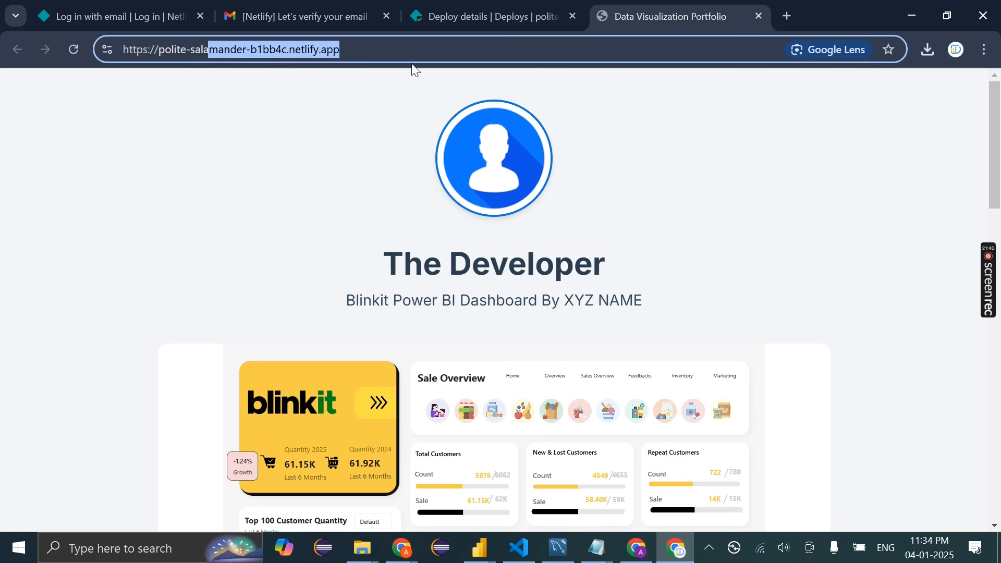
{"action": "left_click", "coordinate": [378, 55]}
{"action": "left_click_drag", "start_coordinate": [379, 56], "coordinate": [162, 57]}
{"action": "left_click", "coordinate": [162, 57]}
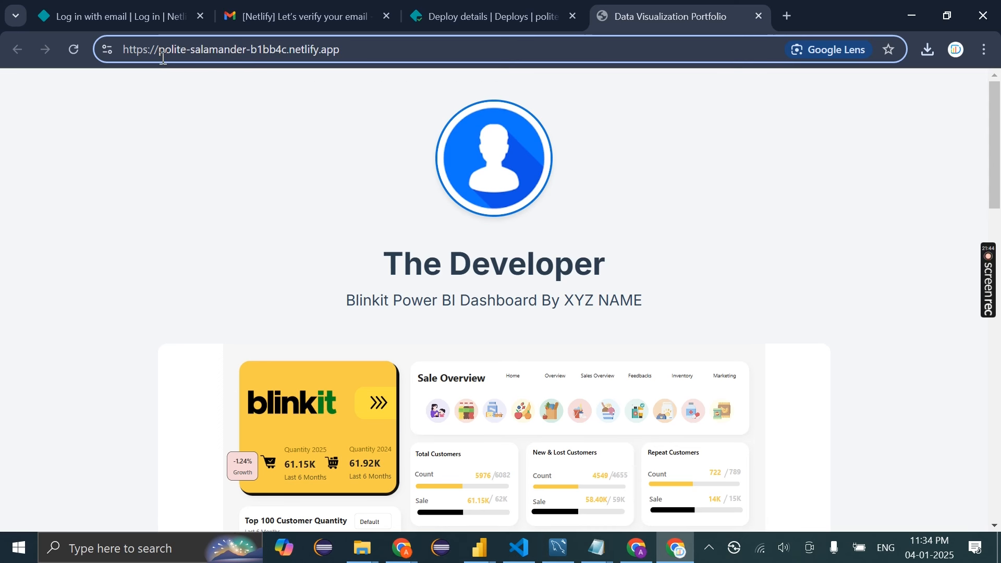
{"action": "triple_click", "coordinate": [208, 57]}
{"action": "left_click", "coordinate": [284, 108]}
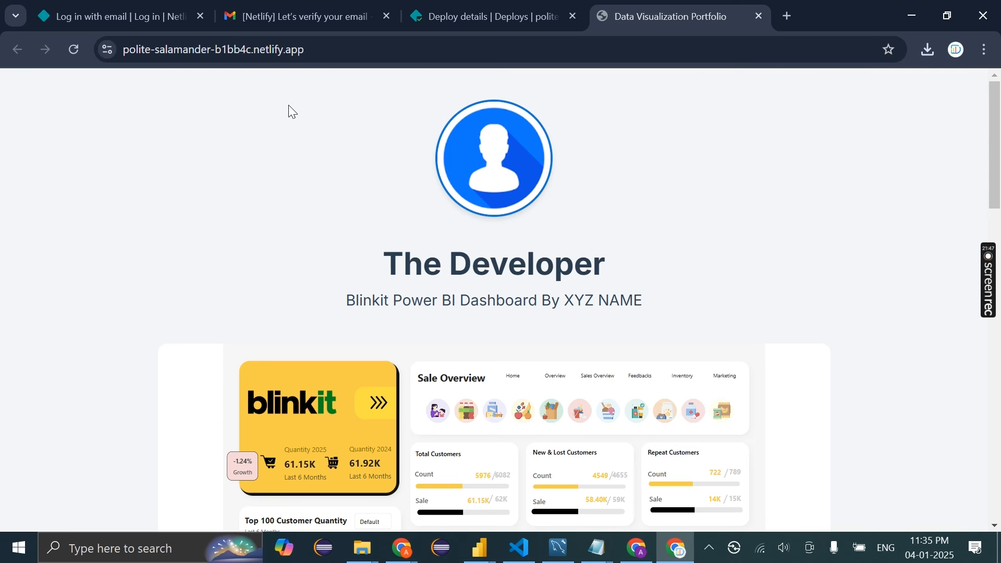
From the deploy details, open Deploy settings and go to Site details under General
{"action": "left_click", "coordinate": [469, 15]}
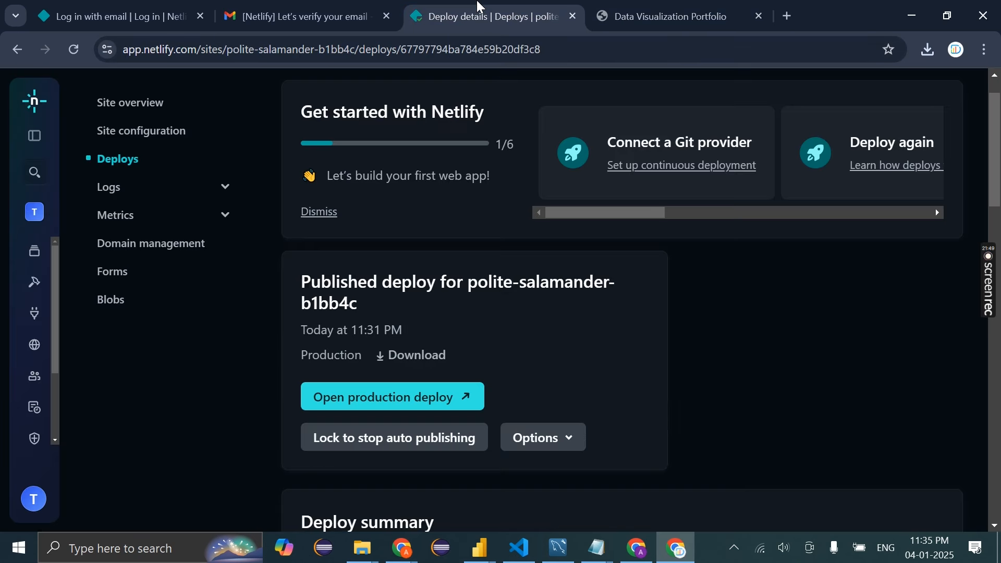
{"action": "scroll", "coordinate": [538, 313], "scroll_direction": "down", "scroll_amount": 3}
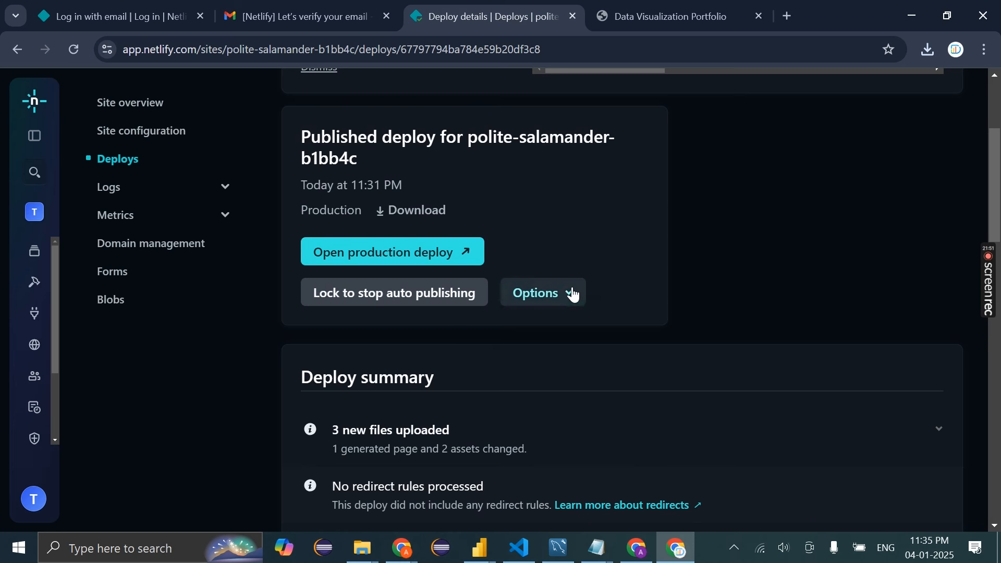
{"action": "left_click", "coordinate": [571, 292]}
{"action": "scroll", "coordinate": [568, 294], "scroll_direction": "down", "scroll_amount": 1}
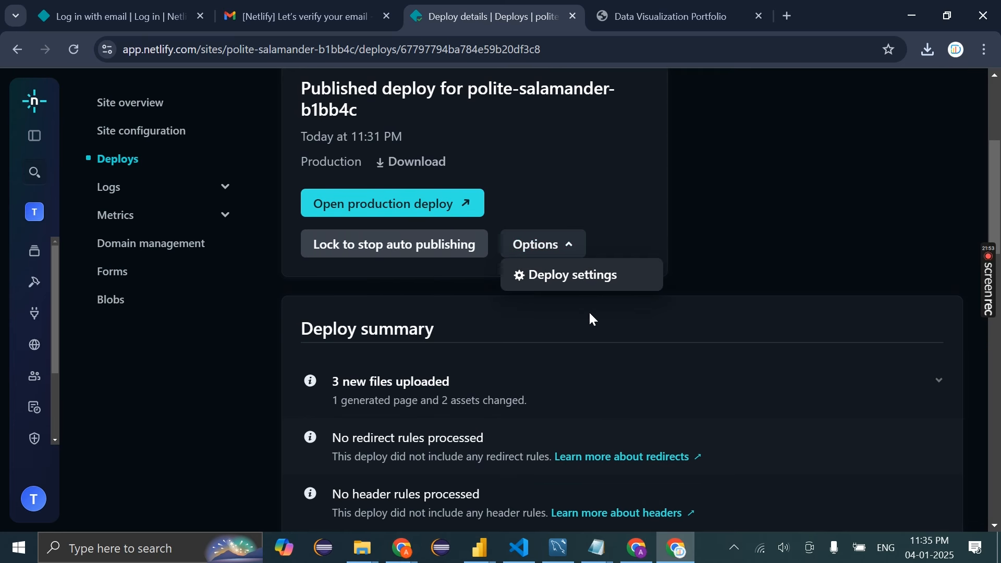
{"action": "left_click", "coordinate": [576, 288]}
{"action": "scroll", "coordinate": [554, 319], "scroll_direction": "down", "scroll_amount": 10}
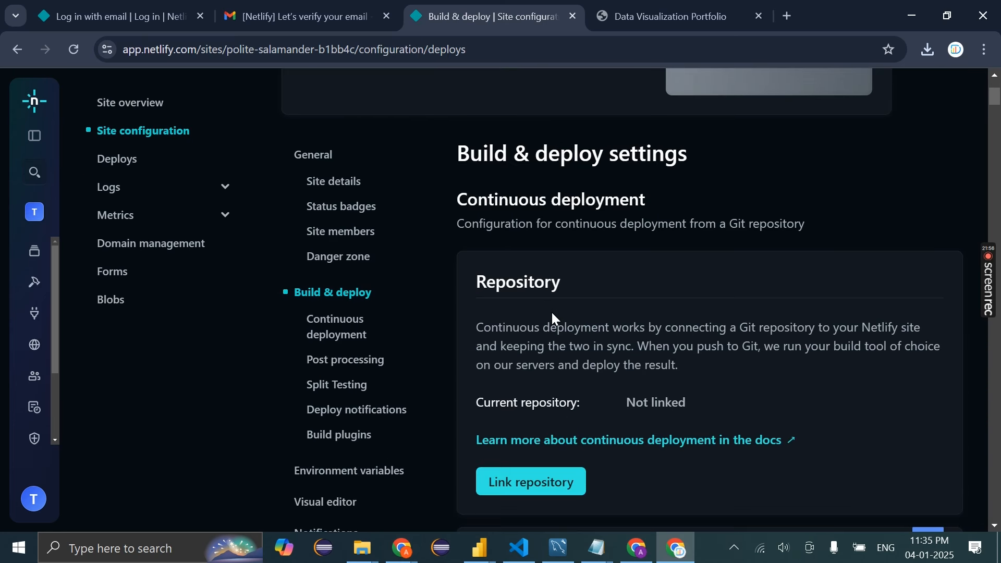
{"action": "scroll", "coordinate": [554, 319], "scroll_direction": "down", "scroll_amount": 1}
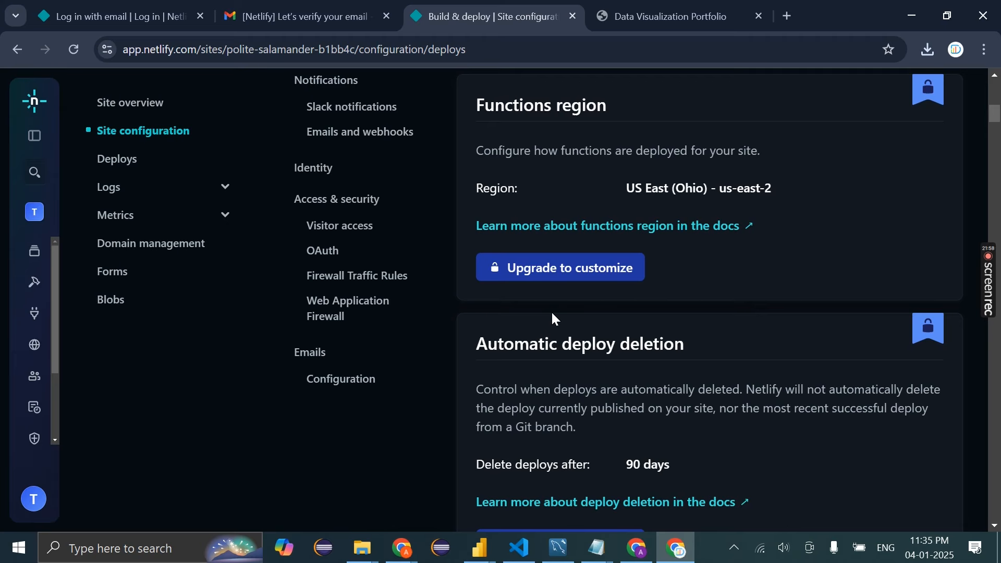
{"action": "scroll", "coordinate": [554, 320], "scroll_direction": "down", "scroll_amount": 4}
{"action": "scroll", "coordinate": [554, 318], "scroll_direction": "up", "scroll_amount": 15}
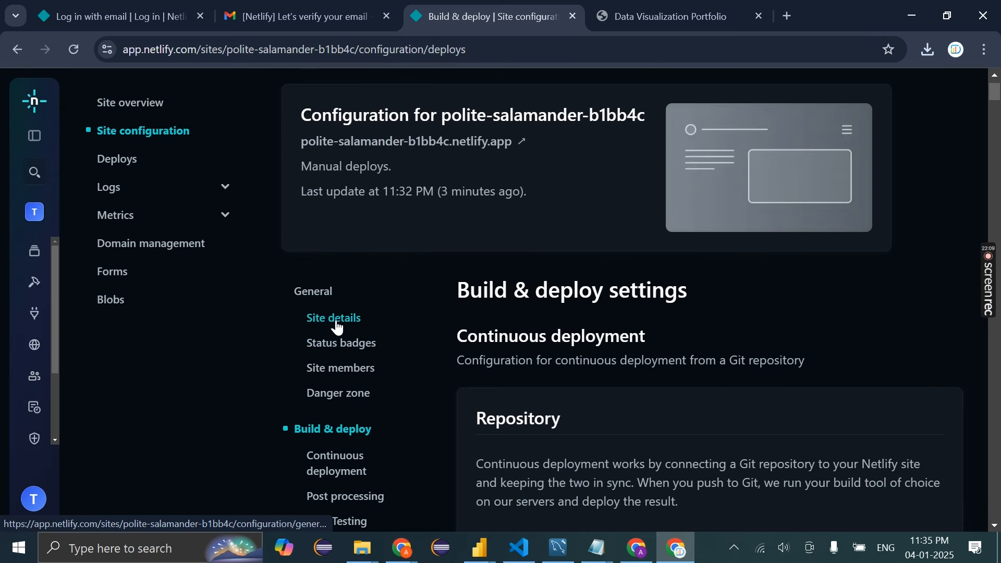
{"action": "left_click", "coordinate": [337, 322]}
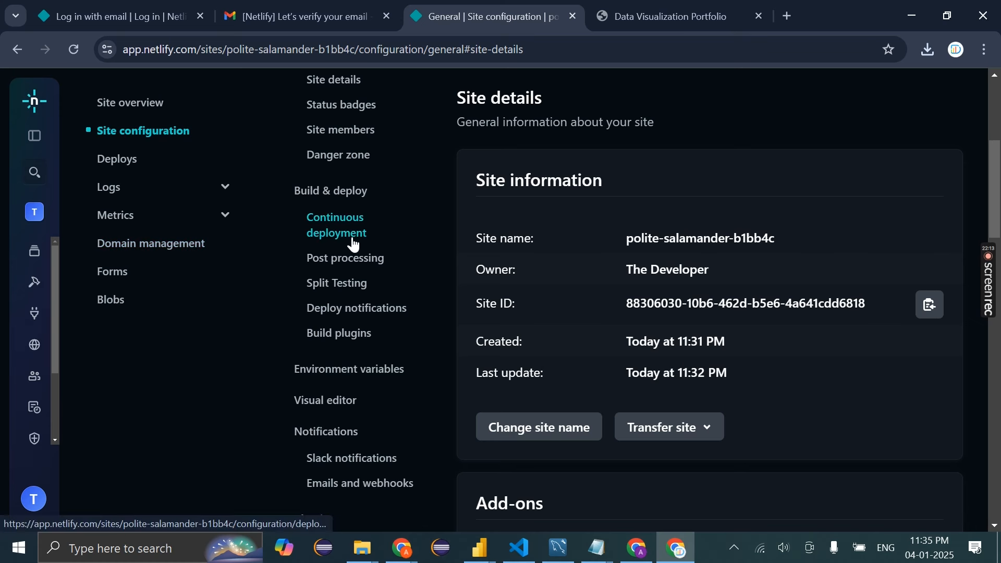
{"action": "scroll", "coordinate": [350, 241], "scroll_direction": "up", "scroll_amount": 5}
{"action": "scroll", "coordinate": [374, 232], "scroll_direction": "down", "scroll_amount": 3}
{"action": "scroll", "coordinate": [612, 330], "scroll_direction": "down", "scroll_amount": 2}
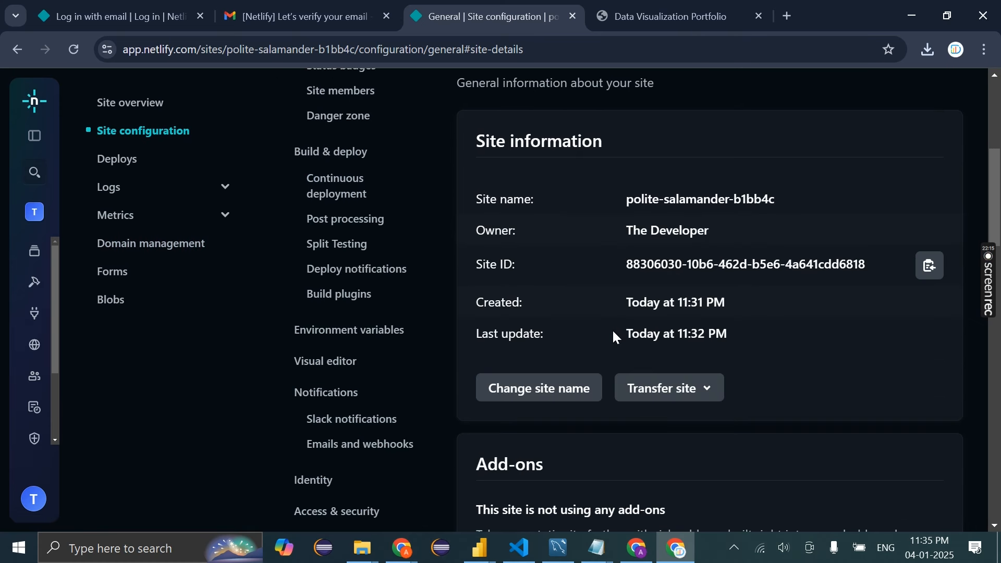
Try renaming the site from polite-salamander-b1bb4c to 'blinkit', which is already taken
{"action": "left_click", "coordinate": [557, 386]}
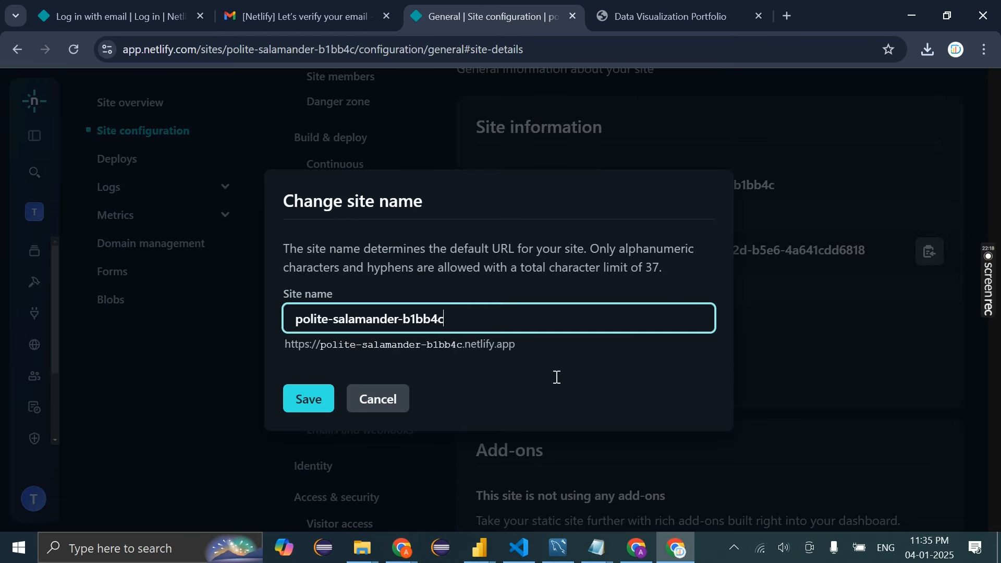
{"action": "key", "text": "ctrl+a"}
{"action": "key", "text": "BackSpace"}
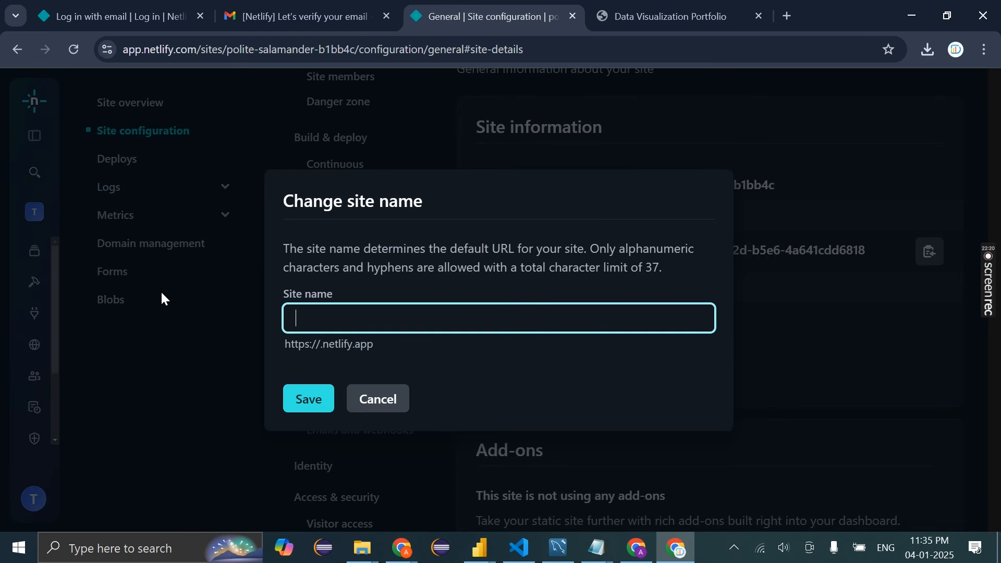
{"action": "type", "text": "test"}
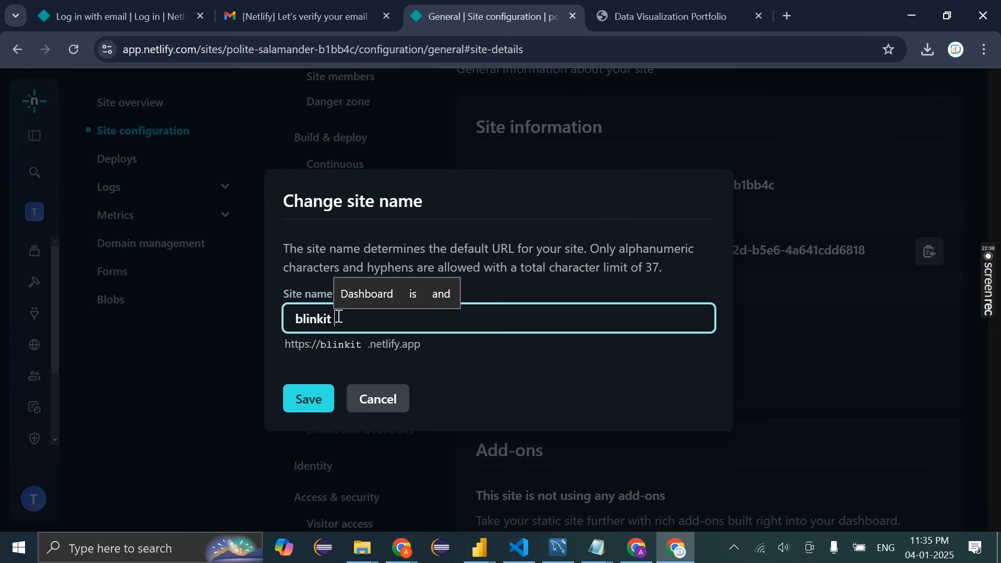
{"action": "left_click_drag", "start_coordinate": [339, 317], "coordinate": [249, 317]}
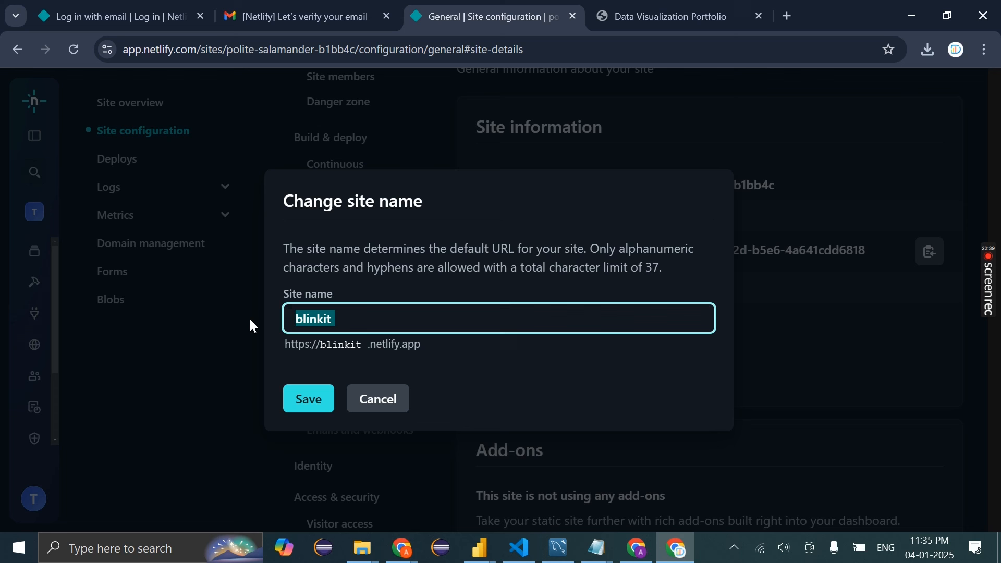
{"action": "left_click", "coordinate": [334, 324]}
{"action": "key", "text": "BackSpace"}
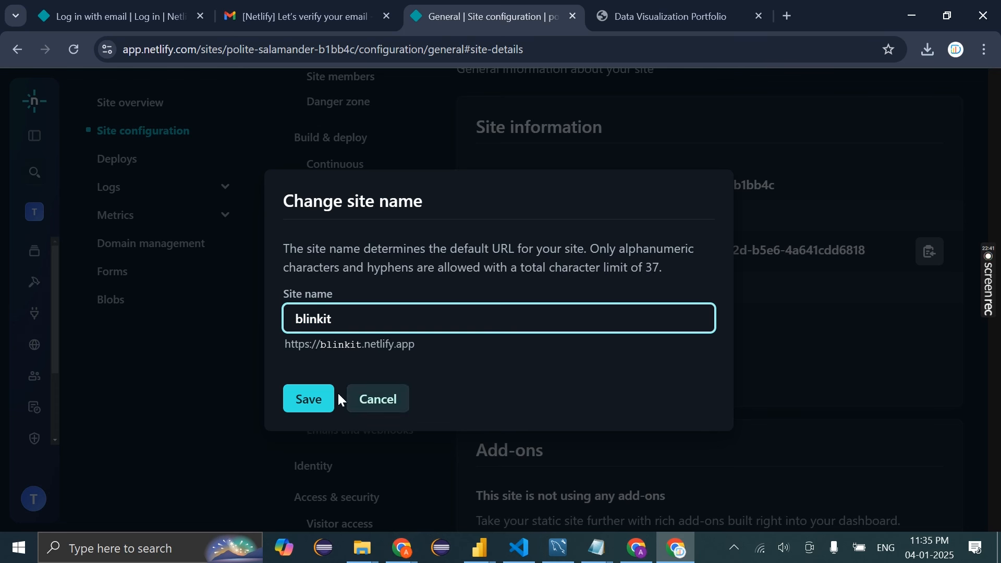
{"action": "left_click", "coordinate": [317, 406]}
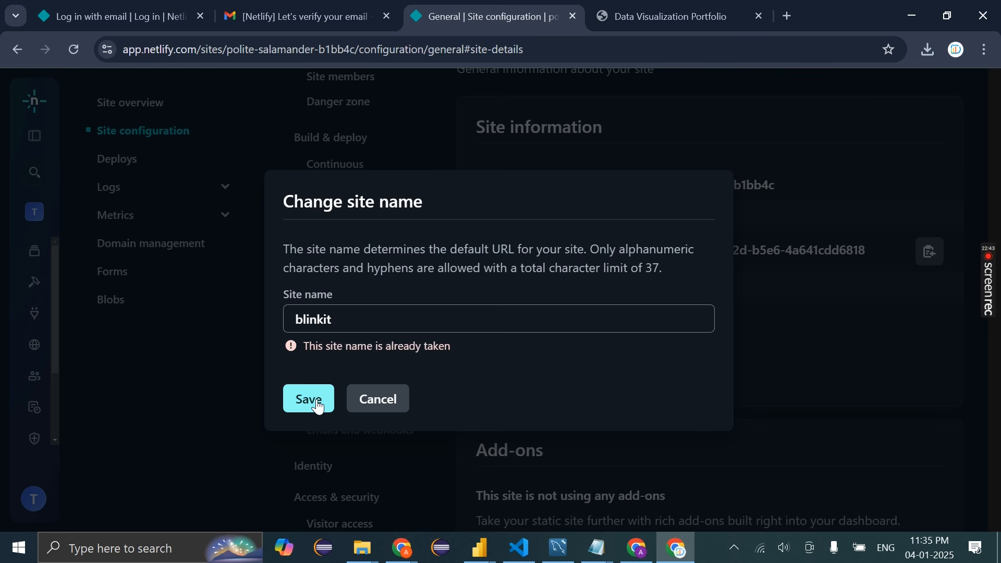
Change the site name to 'blinkit-pro' and save it
{"action": "left_click", "coordinate": [351, 324]}
{"action": "type", "text": "-pro"}
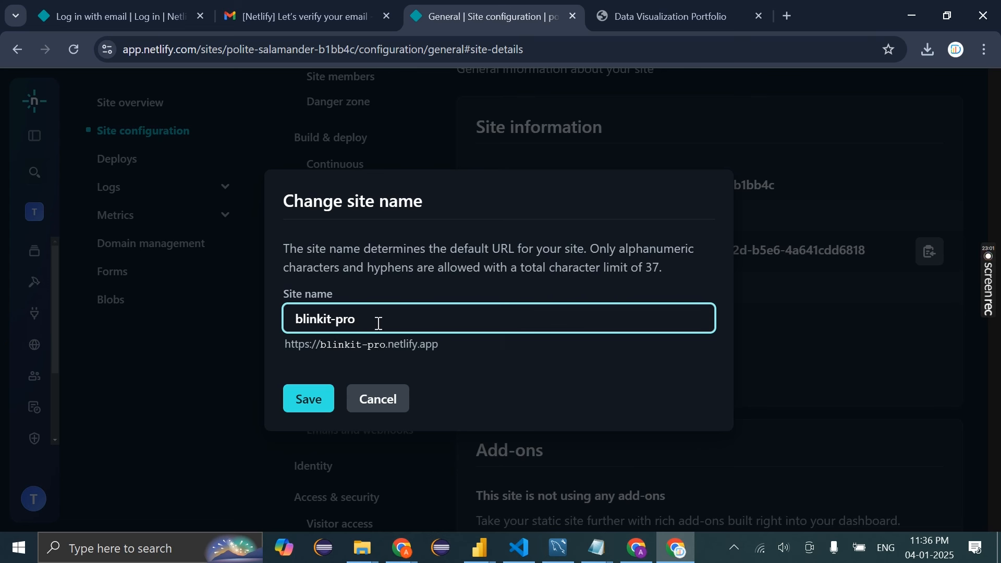
{"action": "left_click_drag", "start_coordinate": [375, 324], "coordinate": [246, 320]}
{"action": "left_click", "coordinate": [317, 401]}
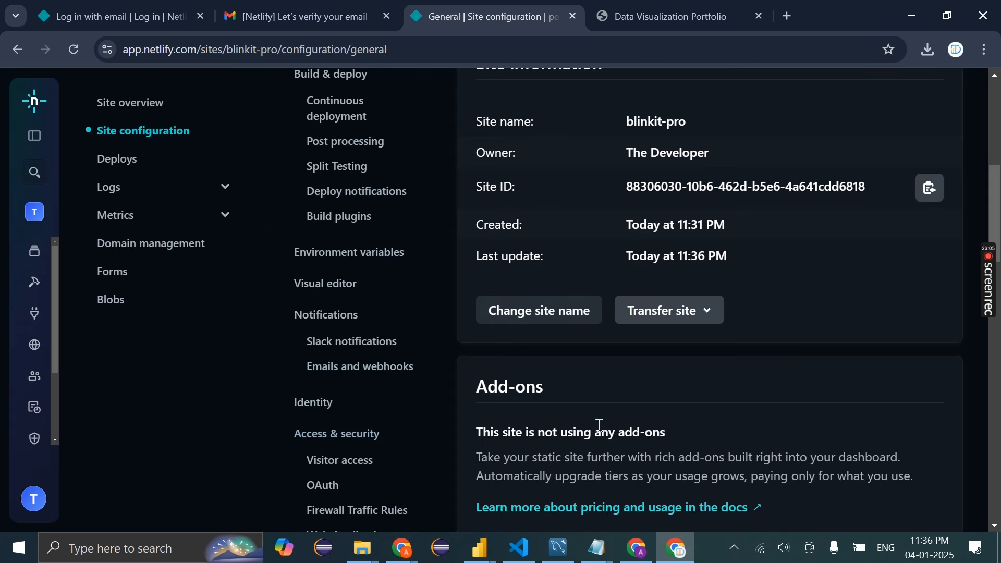
Load the portfolio at its new blinkit-pro.netlify.app address in the first window
{"action": "left_click", "coordinate": [668, 16]}
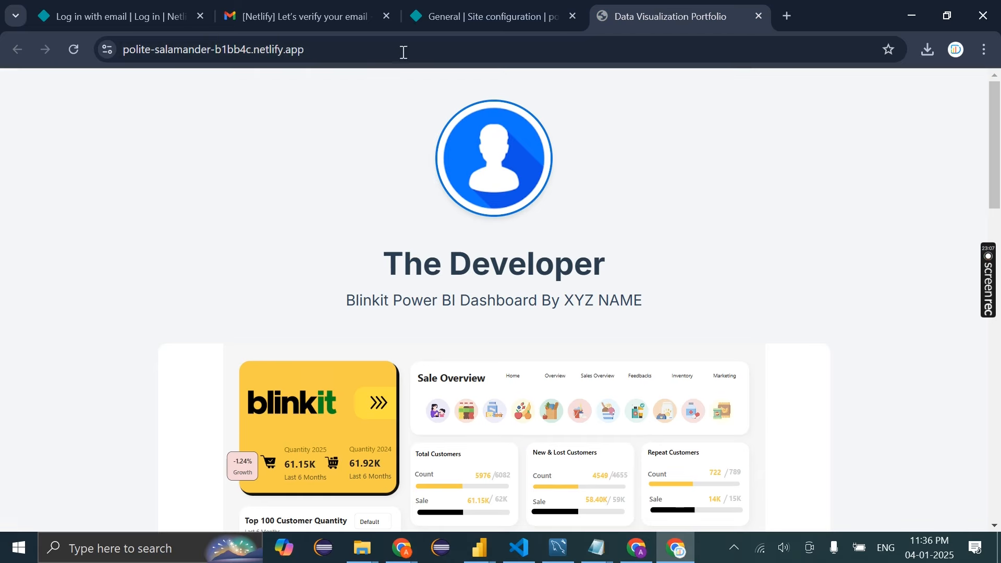
{"action": "left_click", "coordinate": [320, 52]}
{"action": "left_click", "coordinate": [320, 54]}
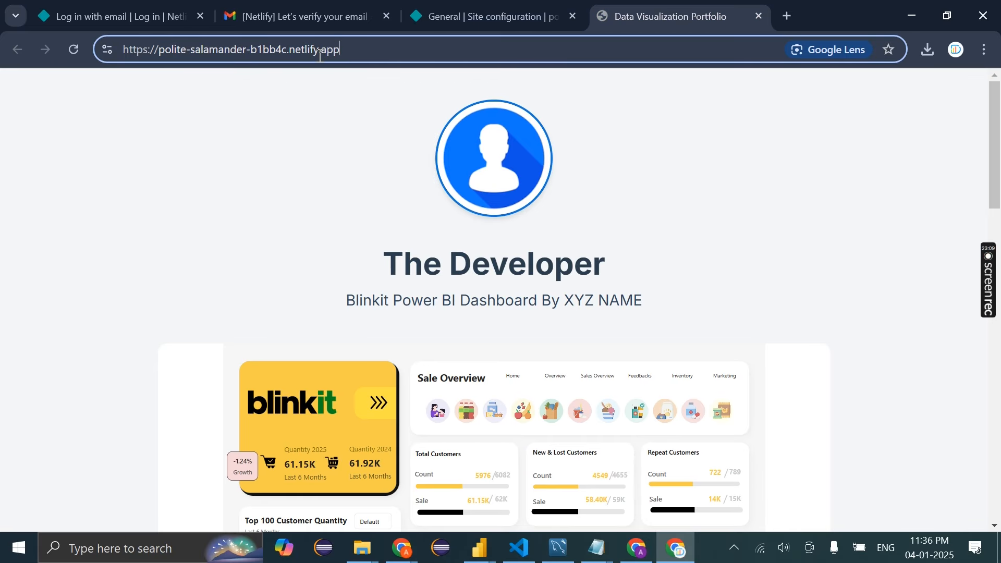
{"action": "left_click_drag", "start_coordinate": [287, 48], "coordinate": [160, 48]}
{"action": "key", "text": "BackSpace"}
{"action": "type", "text": "blinkit-pro"}
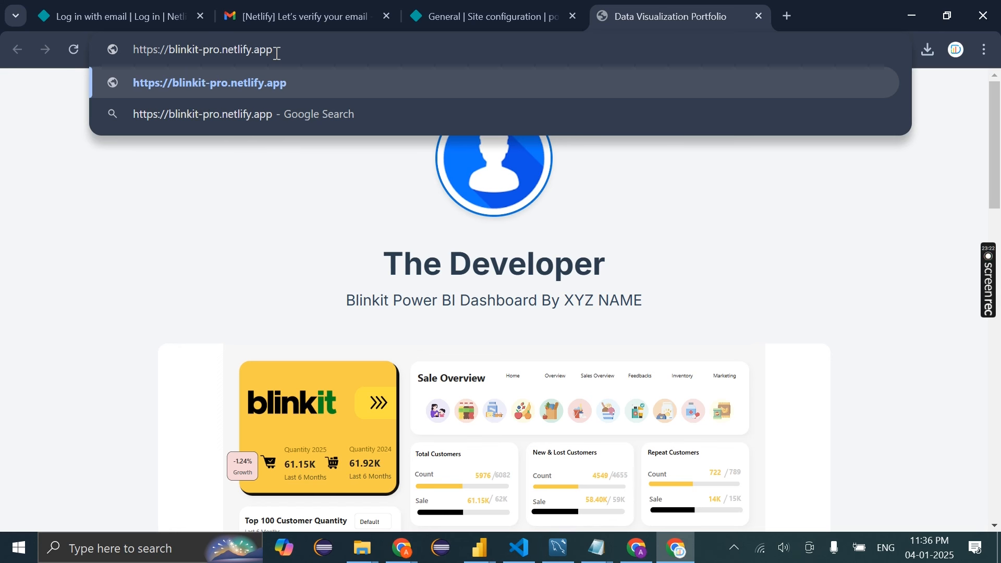
{"action": "left_click_drag", "start_coordinate": [275, 50], "coordinate": [115, 50]}
{"action": "key", "text": "Return"}
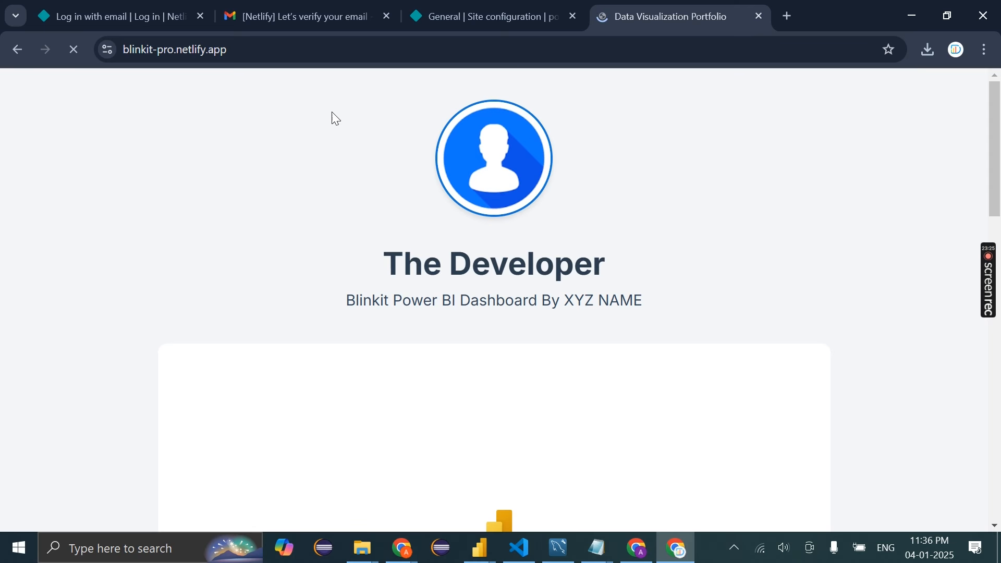
Copy the blinkit-pro.netlify.app address and open it in the other Chrome window
{"action": "left_click", "coordinate": [277, 45]}
{"action": "left_click_drag", "start_coordinate": [277, 45], "coordinate": [61, 61]}
{"action": "key", "text": "ctrl+c"}
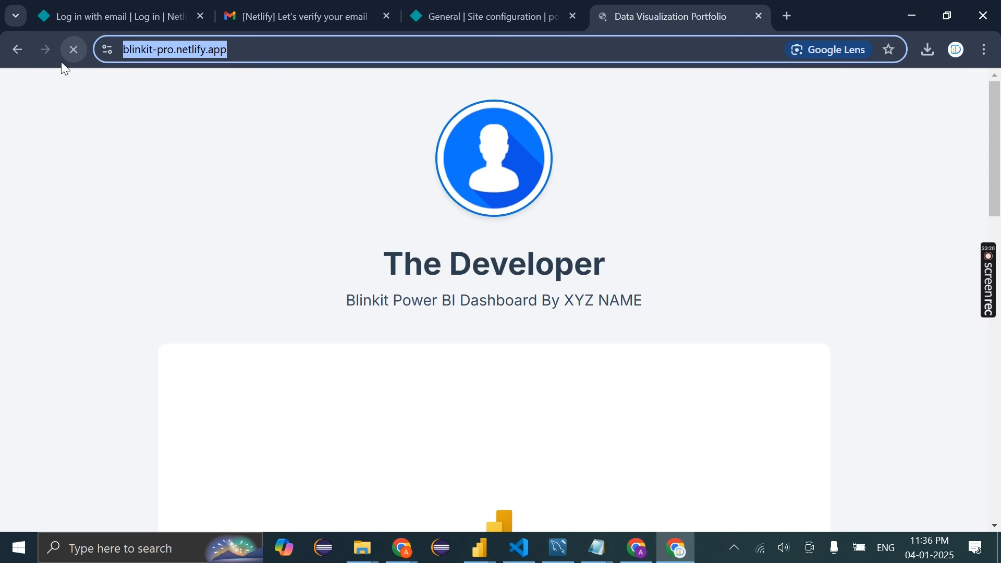
{"action": "mouse_move", "coordinate": [392, 529]}
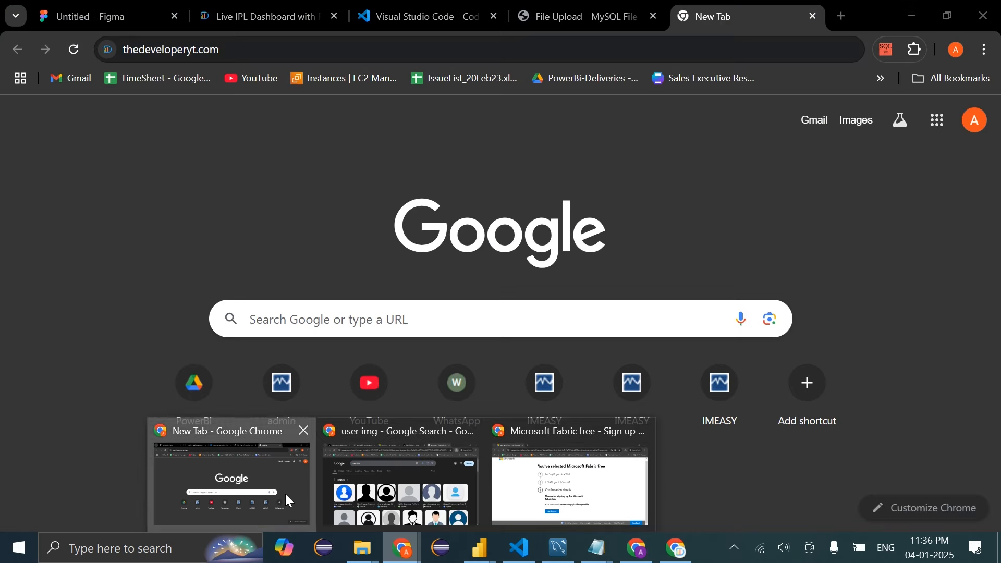
{"action": "left_click", "coordinate": [286, 493]}
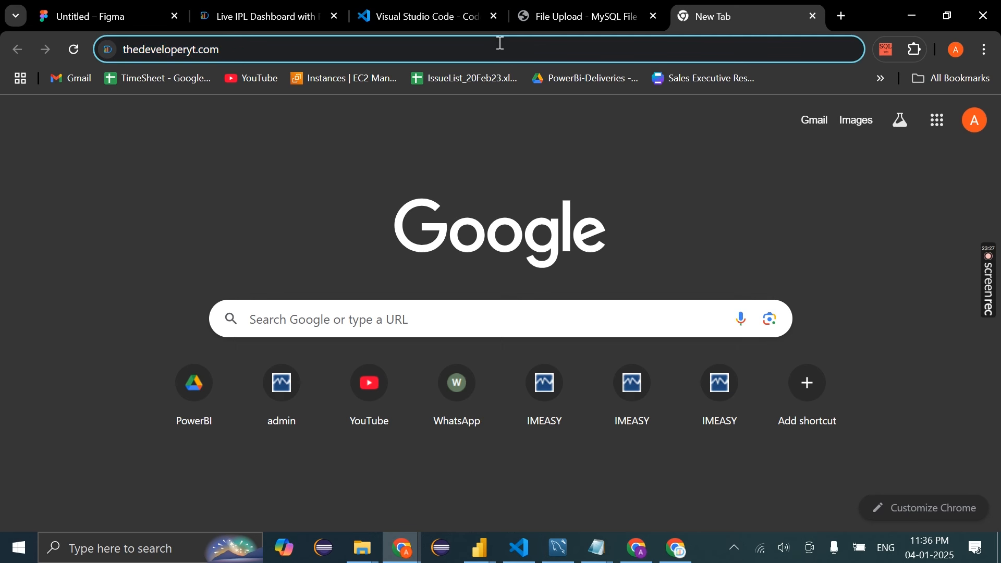
{"action": "key", "text": "ctrl+v"}
{"action": "key", "text": "Return"}
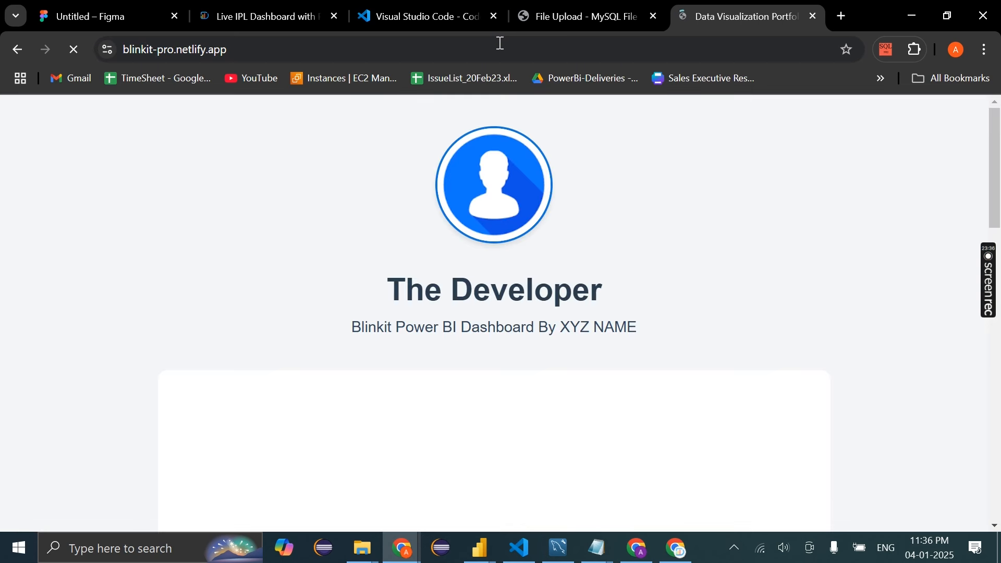
Check the blinkit-pro.netlify.app address and Blinkit dashboard, then bring up the New Tab window
{"action": "left_click", "coordinate": [171, 52]}
{"action": "left_click", "coordinate": [212, 51]}
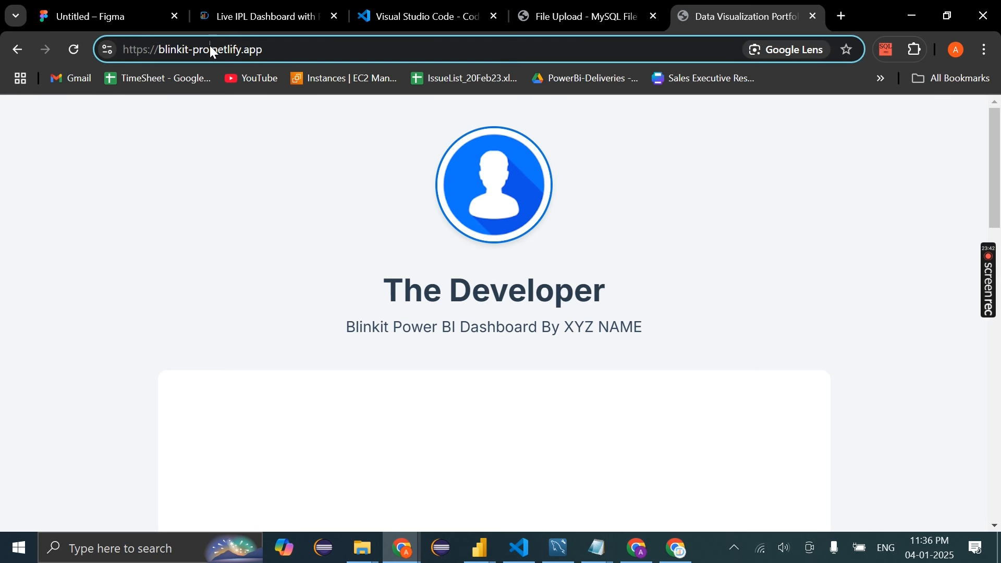
{"action": "left_click", "coordinate": [162, 50], "text": "shift"}
{"action": "left_click", "coordinate": [214, 51]}
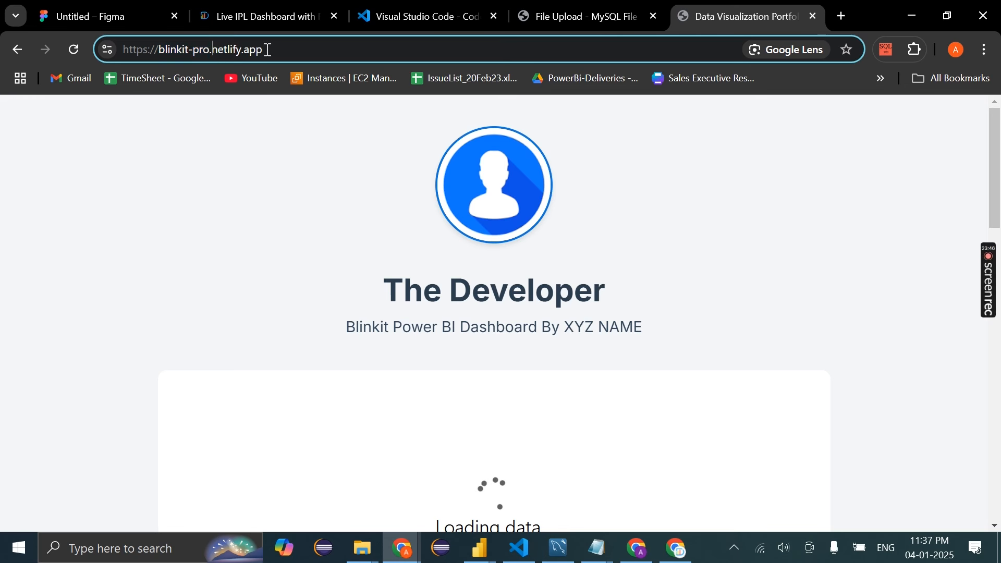
{"action": "left_click", "coordinate": [268, 50], "text": "shift"}
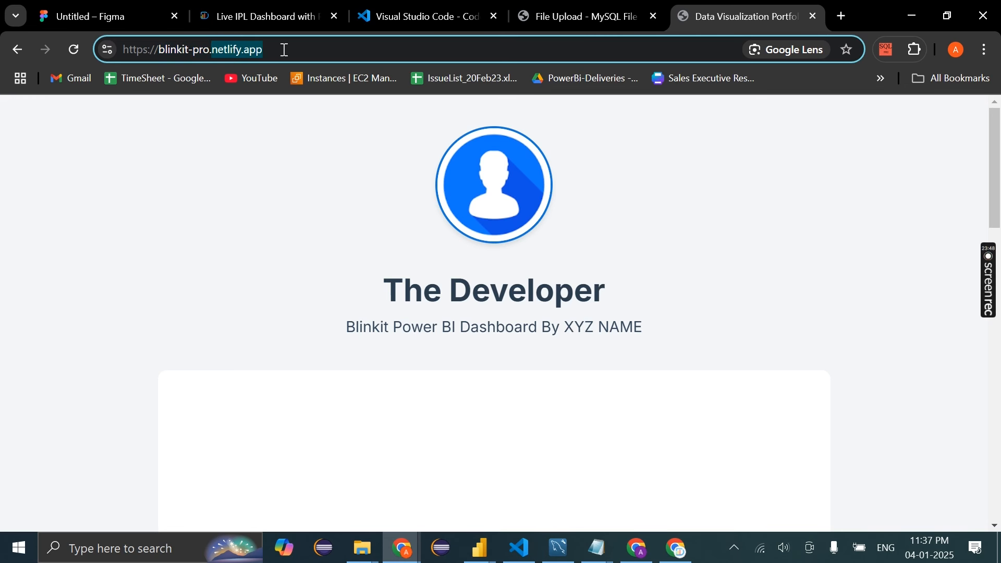
{"action": "left_click", "coordinate": [285, 50]}
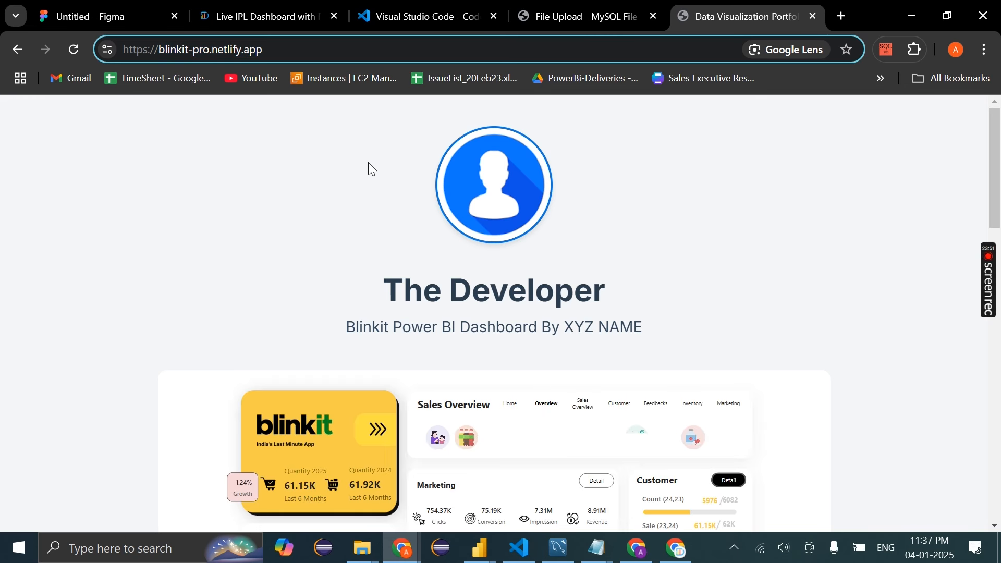
{"action": "scroll", "coordinate": [368, 167], "scroll_direction": "down", "scroll_amount": 15}
{"action": "scroll", "coordinate": [471, 255], "scroll_direction": "up", "scroll_amount": 15}
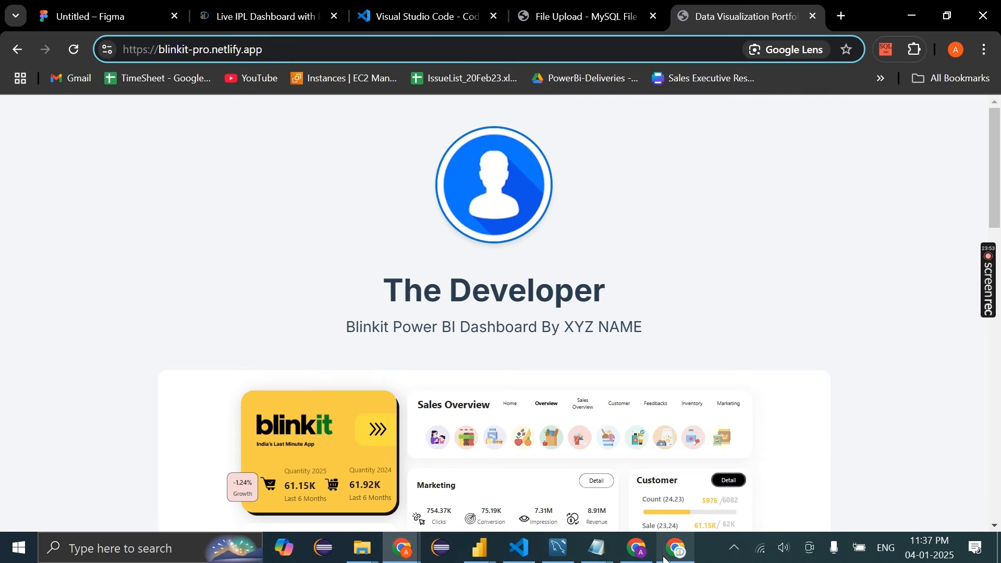
{"action": "left_click", "coordinate": [638, 548]}
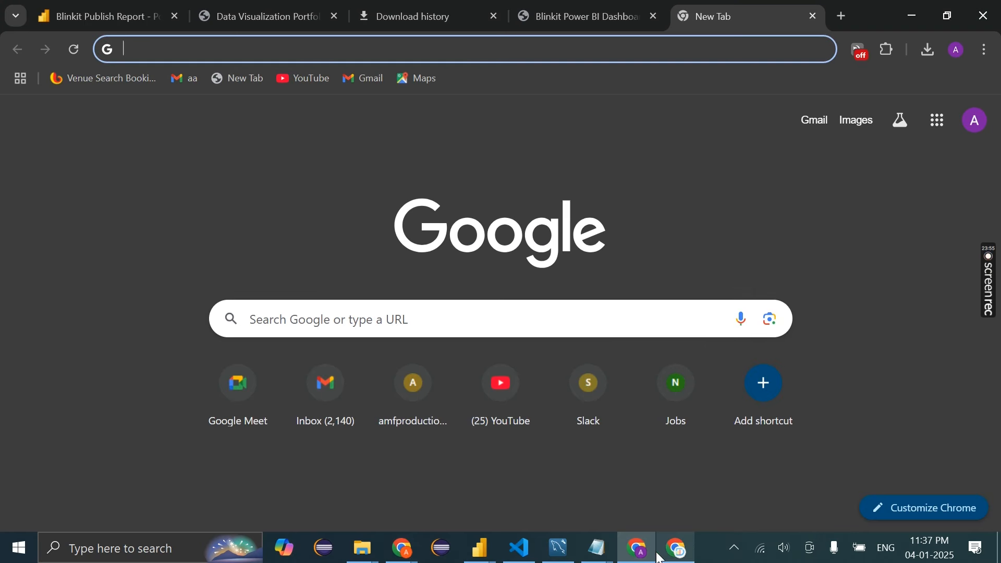
From the team's Sites list, choose Add new site > Deploy manually to reach Netlify Drop
{"action": "left_click", "coordinate": [677, 549]}
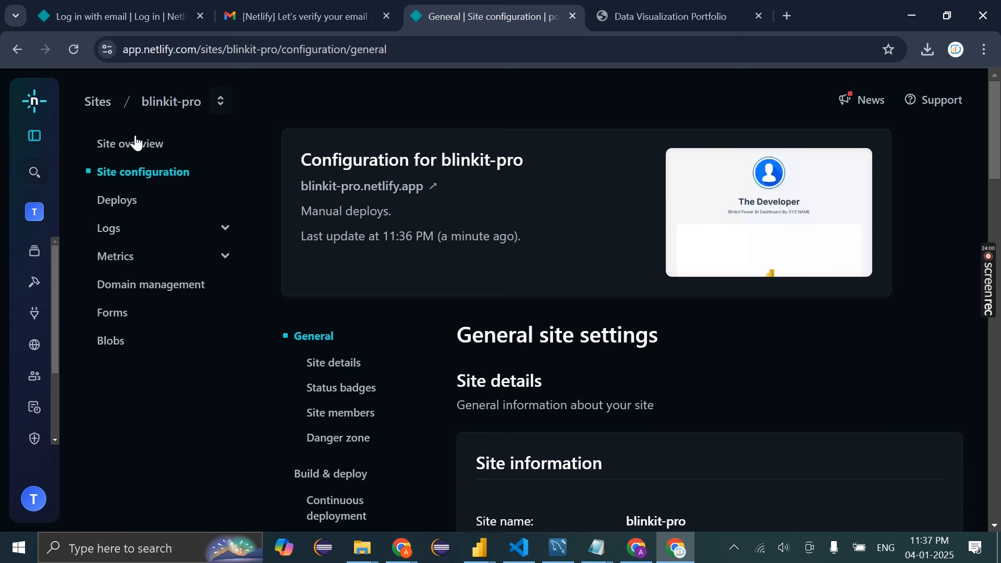
{"action": "left_click", "coordinate": [108, 103]}
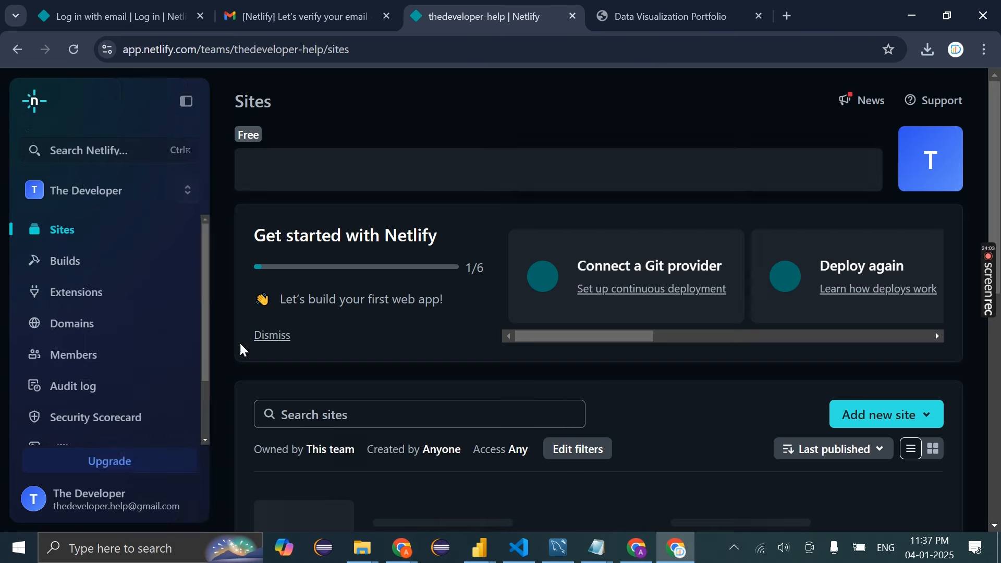
{"action": "scroll", "coordinate": [446, 383], "scroll_direction": "down", "scroll_amount": 5}
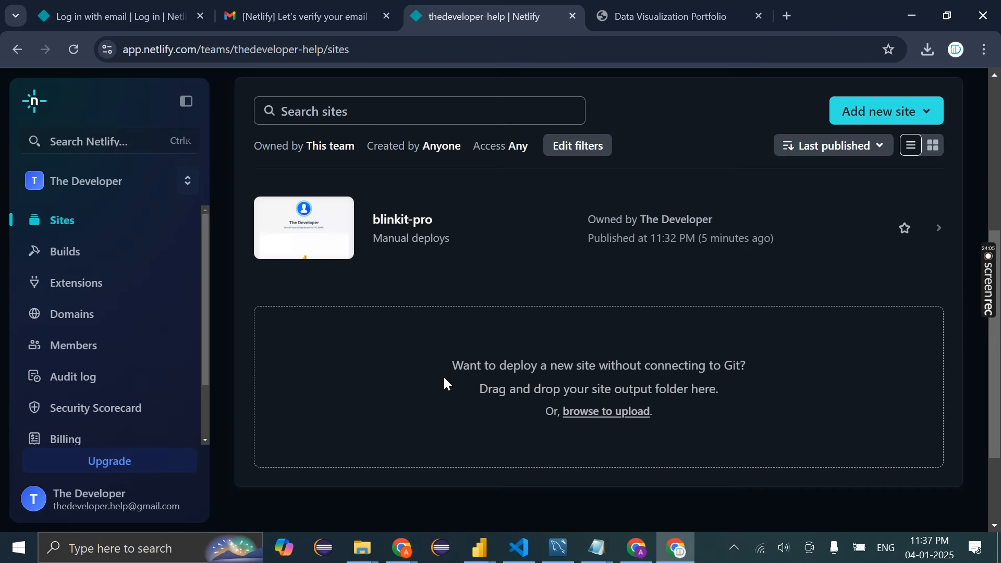
{"action": "scroll", "coordinate": [445, 382], "scroll_direction": "up", "scroll_amount": 2}
{"action": "scroll", "coordinate": [396, 261], "scroll_direction": "up", "scroll_amount": 3}
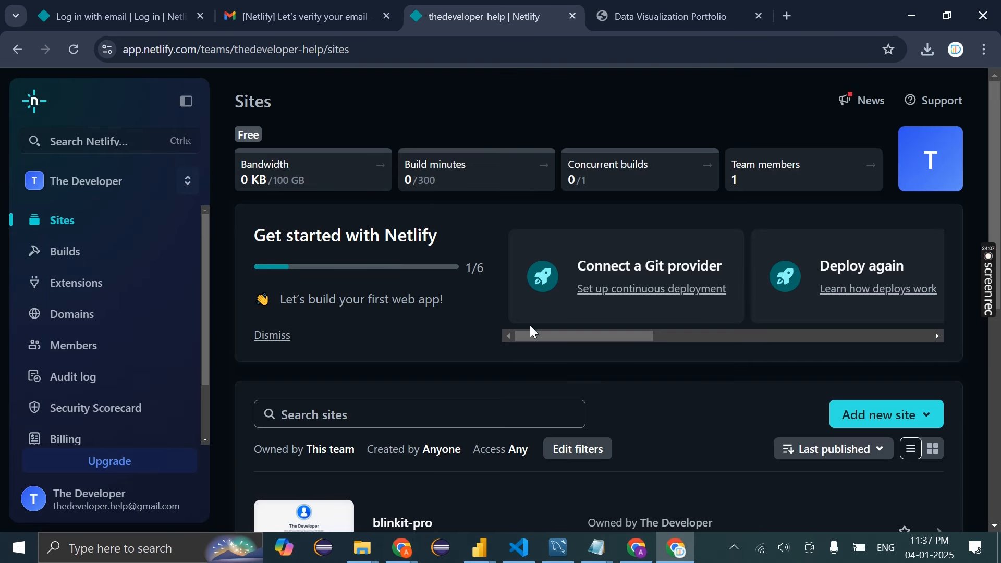
{"action": "scroll", "coordinate": [564, 300], "scroll_direction": "down", "scroll_amount": 2}
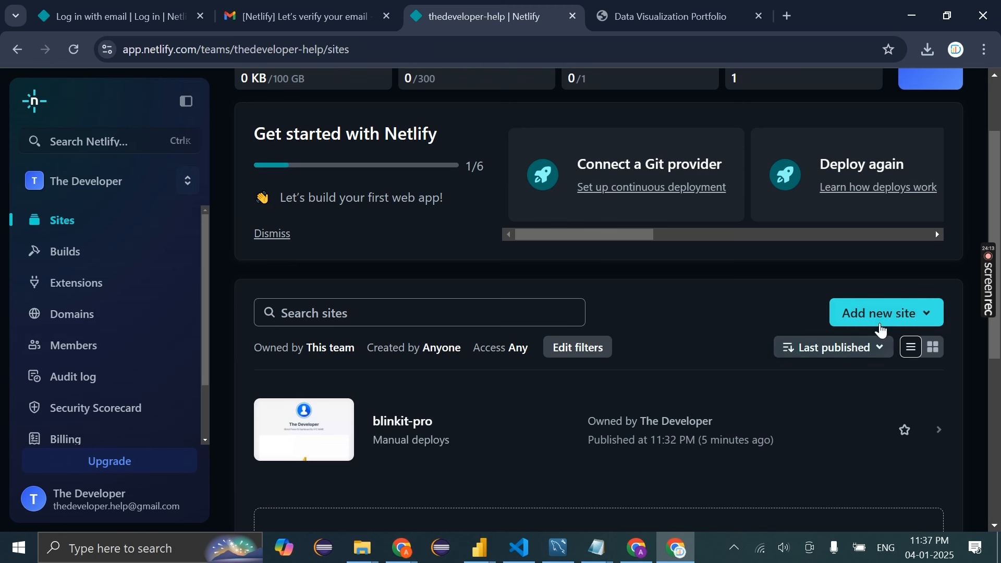
{"action": "left_click", "coordinate": [913, 324]}
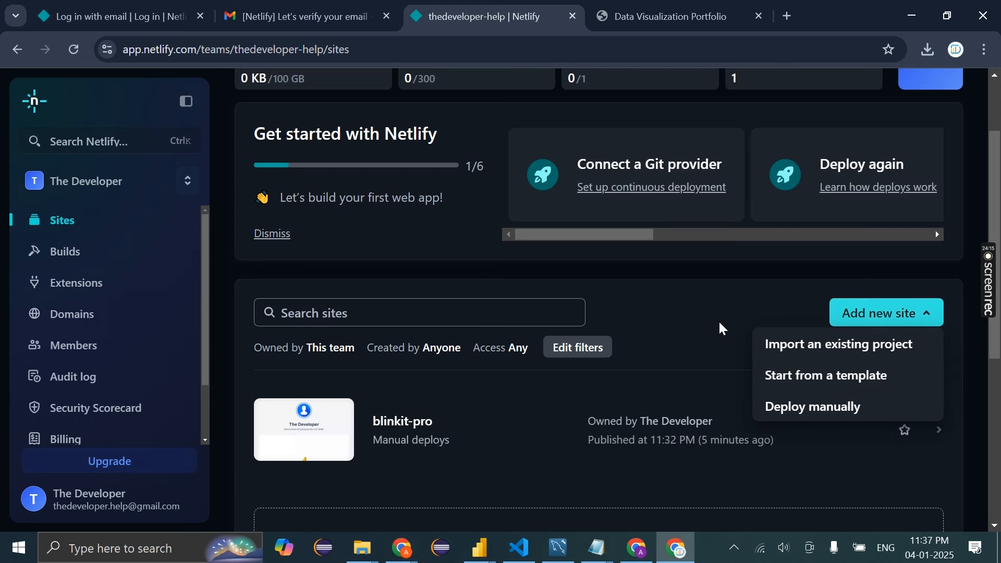
{"action": "scroll", "coordinate": [835, 313], "scroll_direction": "down", "scroll_amount": 2}
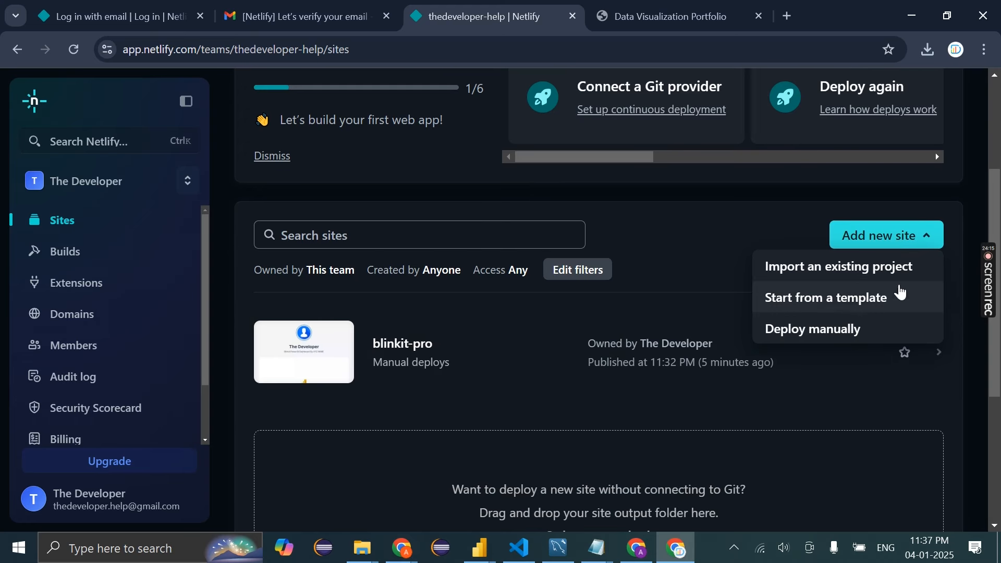
{"action": "left_click", "coordinate": [815, 329]}
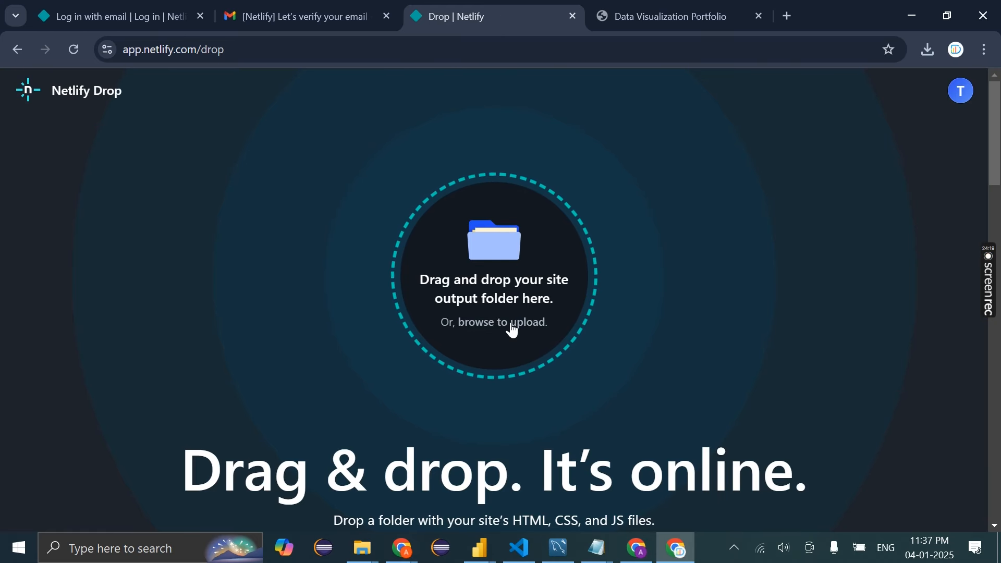
Drag the Blinkit Portfolio folder from File Explorer onto the Netlify Drop zone
{"action": "left_click", "coordinate": [356, 561]}
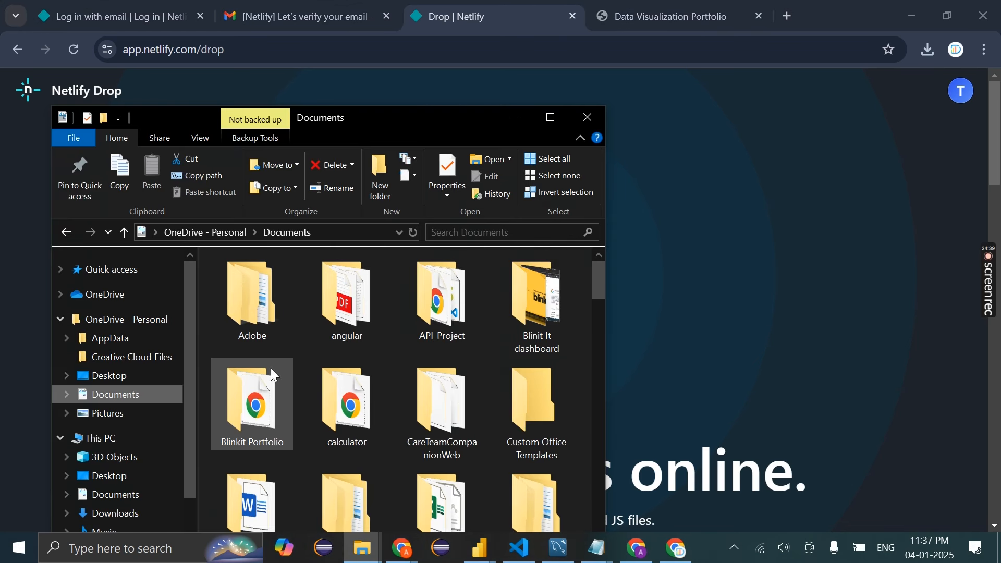
{"action": "left_click_drag", "start_coordinate": [414, 111], "coordinate": [979, 95]}
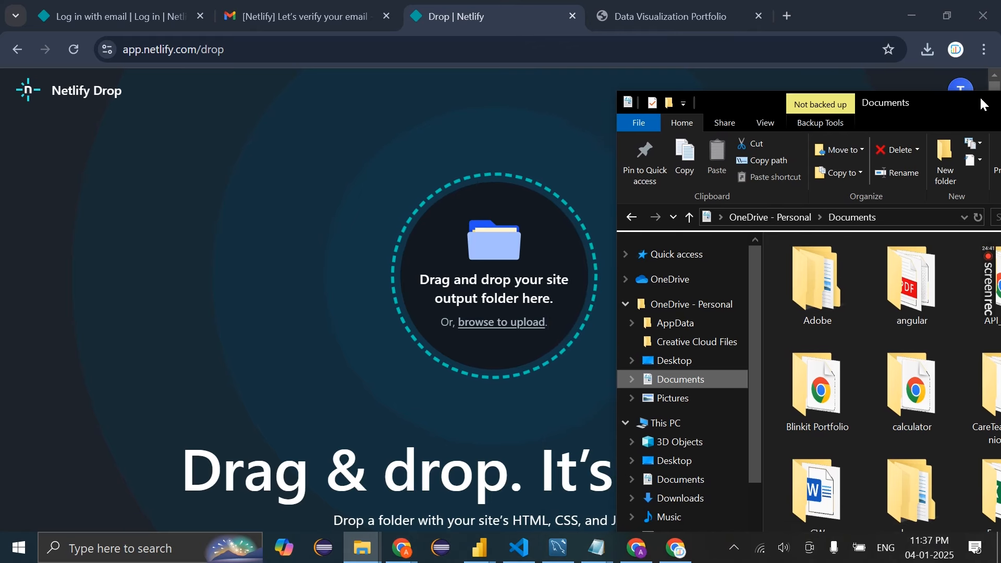
{"action": "left_click", "coordinate": [822, 396]}
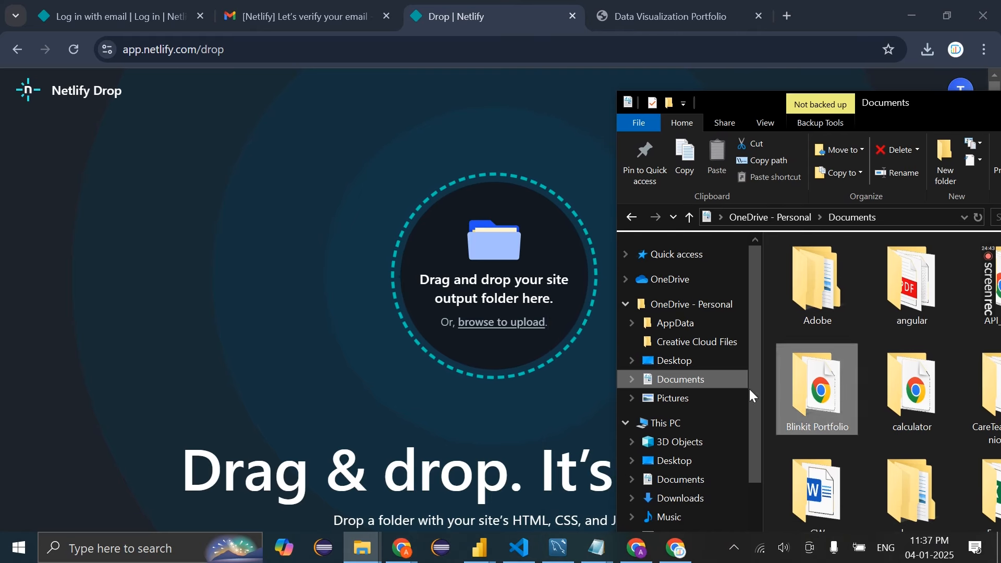
{"action": "left_click_drag", "start_coordinate": [753, 396], "coordinate": [509, 298]}
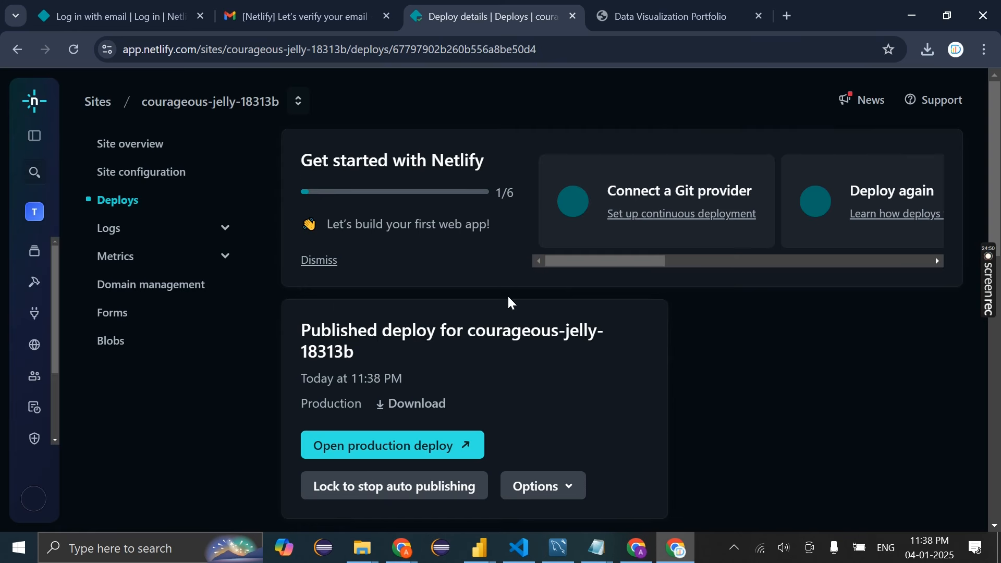
{"action": "scroll", "coordinate": [508, 295], "scroll_direction": "down", "scroll_amount": 3}
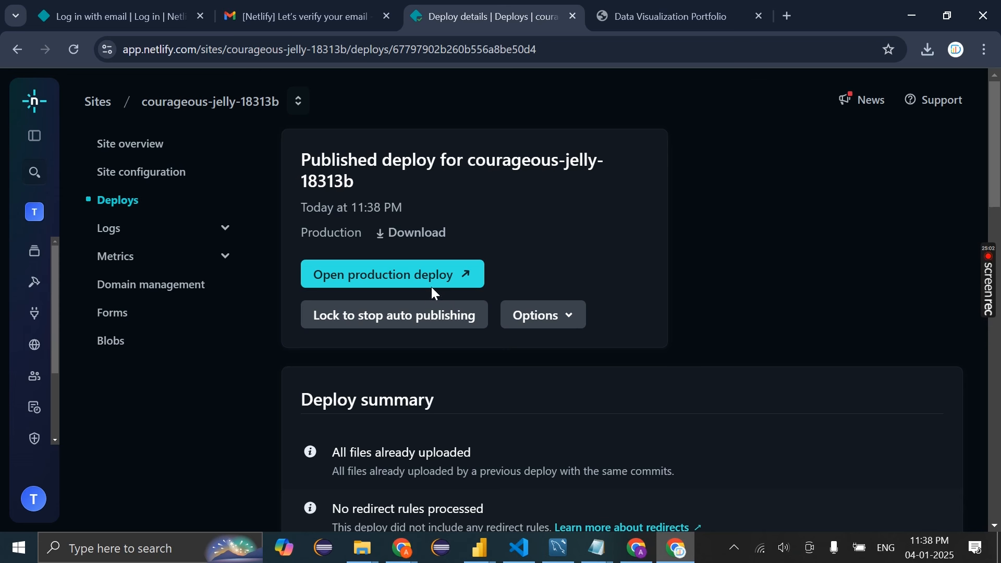
Preview the live portfolio from the production deploy, then go to the site's Deploy settings
{"action": "left_click", "coordinate": [436, 286]}
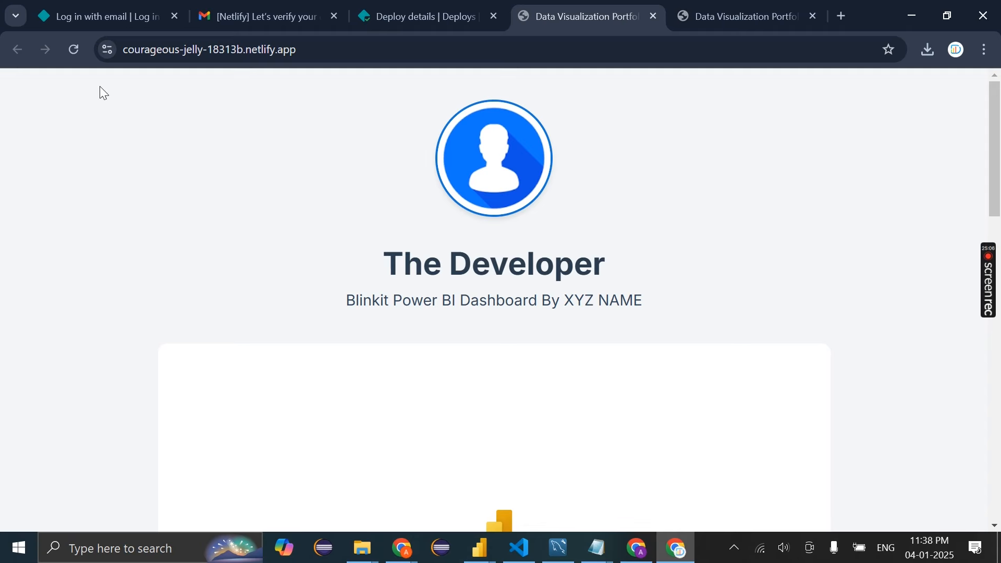
{"action": "left_click", "coordinate": [440, 2]}
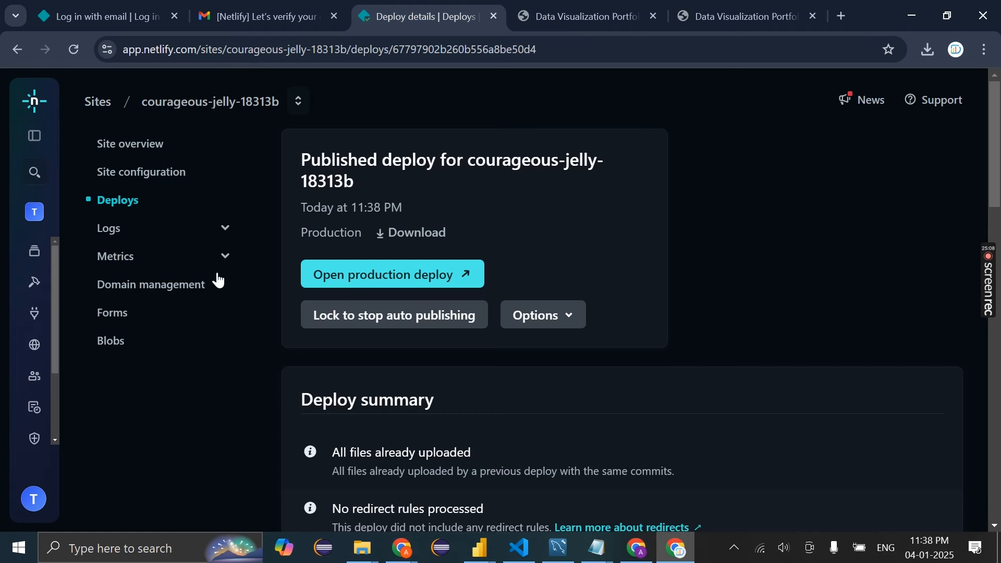
{"action": "scroll", "coordinate": [412, 441], "scroll_direction": "down", "scroll_amount": 6}
{"action": "scroll", "coordinate": [410, 438], "scroll_direction": "up", "scroll_amount": 2}
{"action": "scroll", "coordinate": [411, 438], "scroll_direction": "down", "scroll_amount": 5}
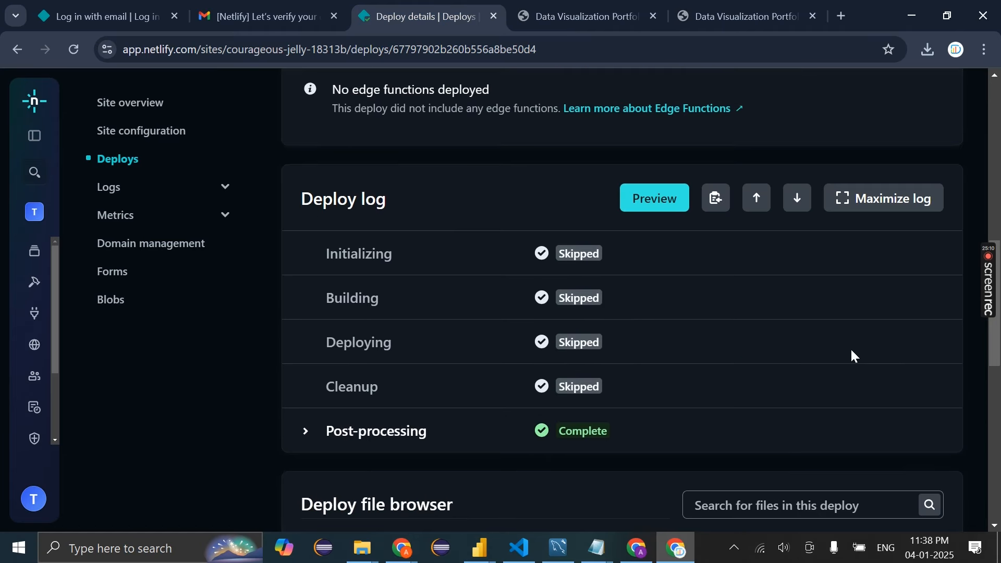
{"action": "scroll", "coordinate": [887, 323], "scroll_direction": "up", "scroll_amount": 2}
{"action": "scroll", "coordinate": [904, 308], "scroll_direction": "up", "scroll_amount": 8}
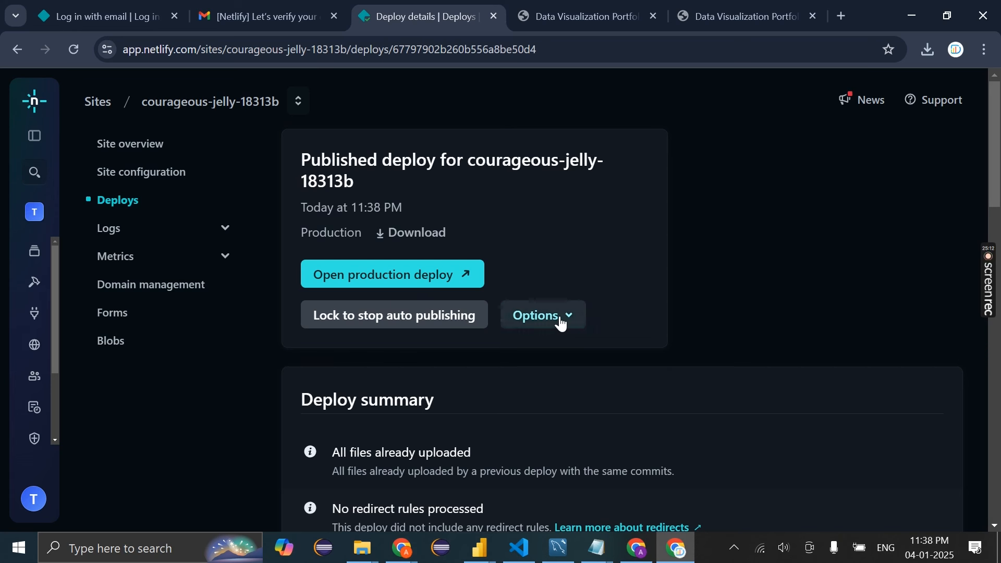
{"action": "left_click", "coordinate": [558, 320]}
{"action": "left_click", "coordinate": [559, 350]}
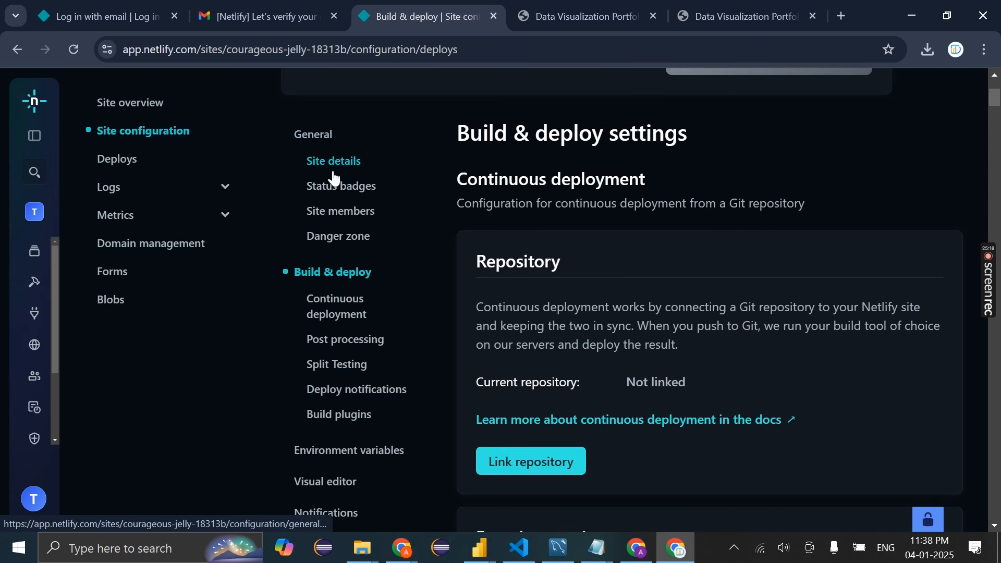
In Site details, try renaming the site to ayanproject, which is already taken
{"action": "left_click", "coordinate": [334, 177]}
{"action": "left_click", "coordinate": [569, 311]}
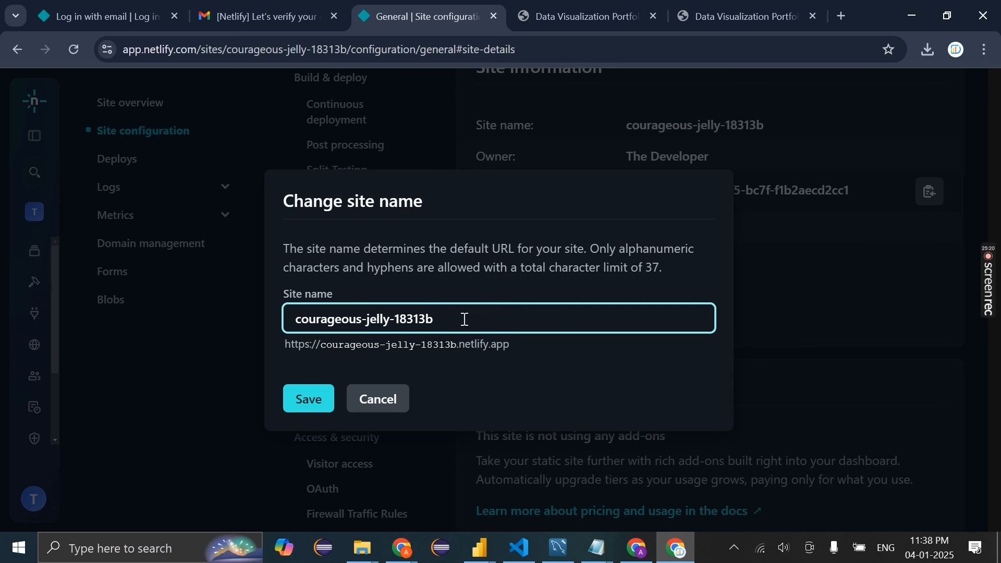
{"action": "key", "text": "ctrl+a"}
{"action": "key", "text": "BackSpace"}
{"action": "left_click_drag", "start_coordinate": [365, 319], "coordinate": [286, 317]}
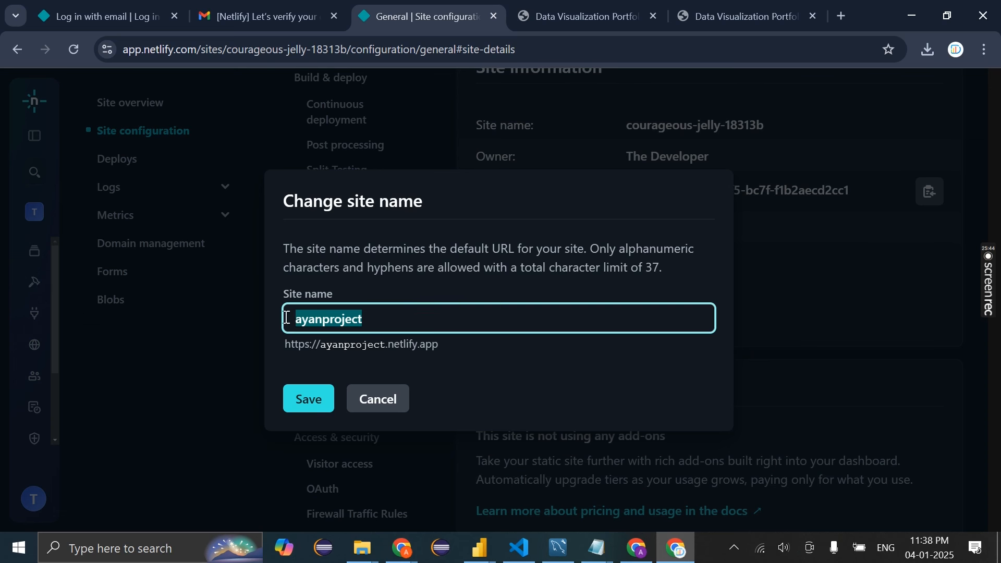
{"action": "left_click", "coordinate": [346, 319]}
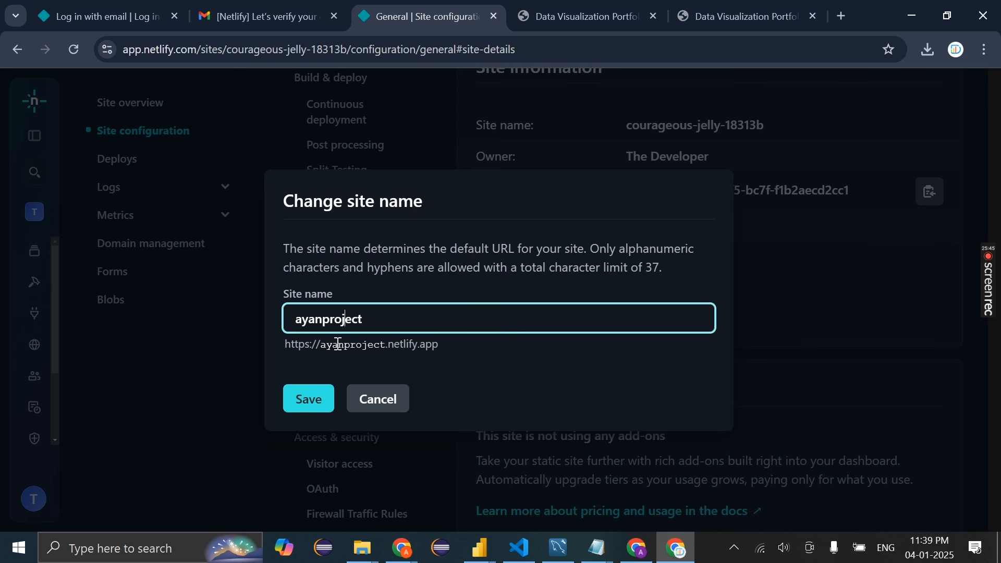
{"action": "left_click", "coordinate": [308, 400]}
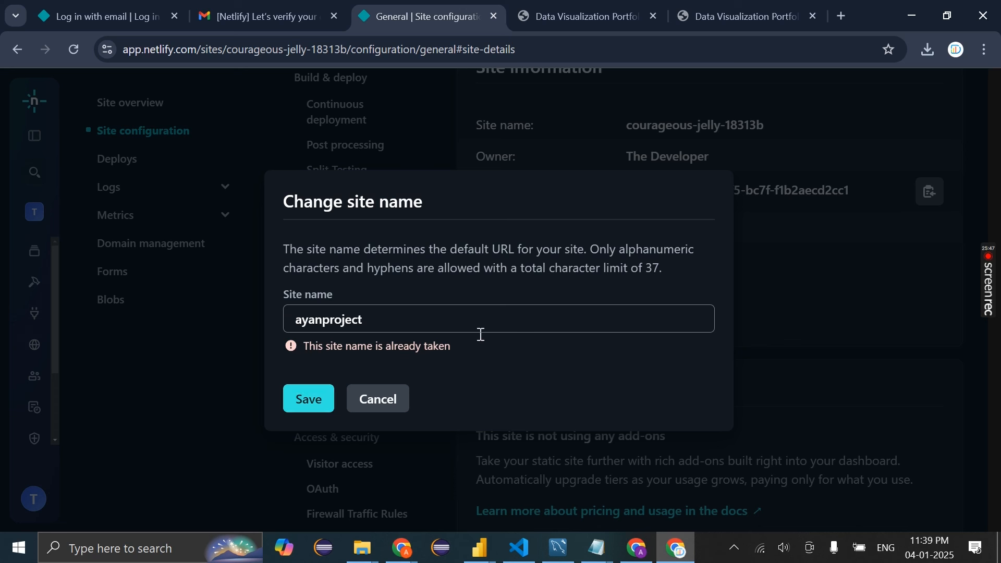
Change the site name to ayanprojectb and save it
{"action": "left_click", "coordinate": [388, 320]}
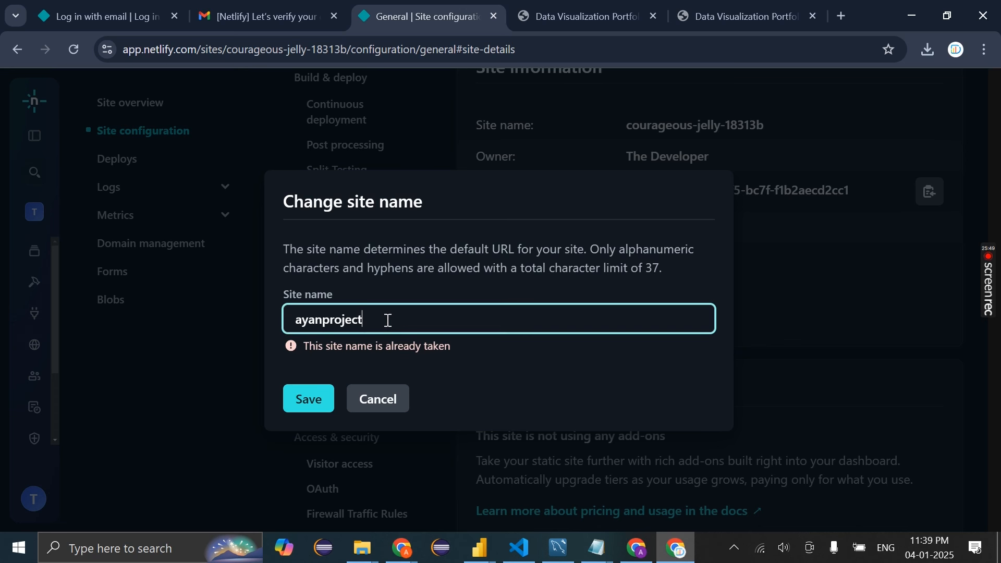
{"action": "type", "text": "b"}
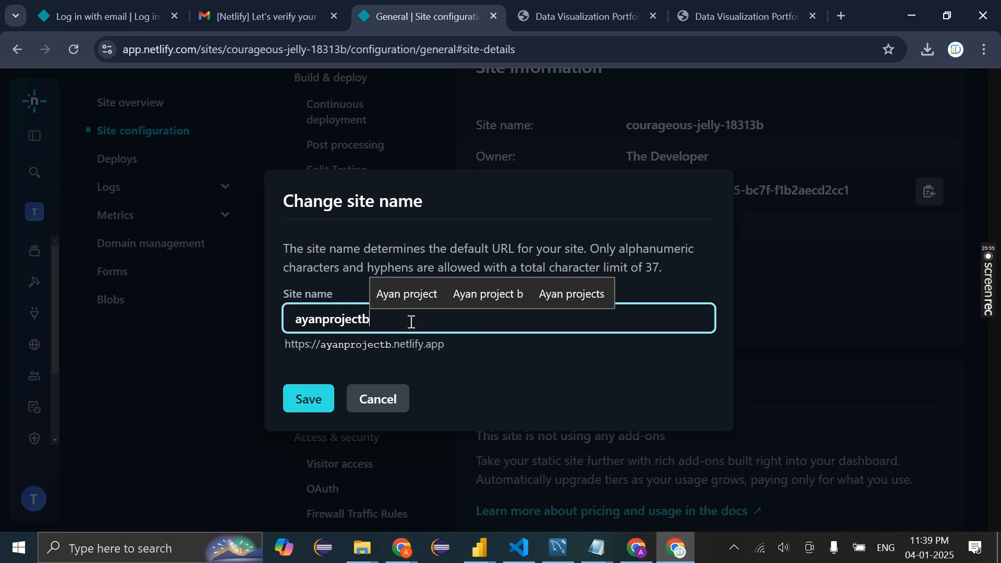
{"action": "left_click_drag", "start_coordinate": [412, 320], "coordinate": [117, 320]}
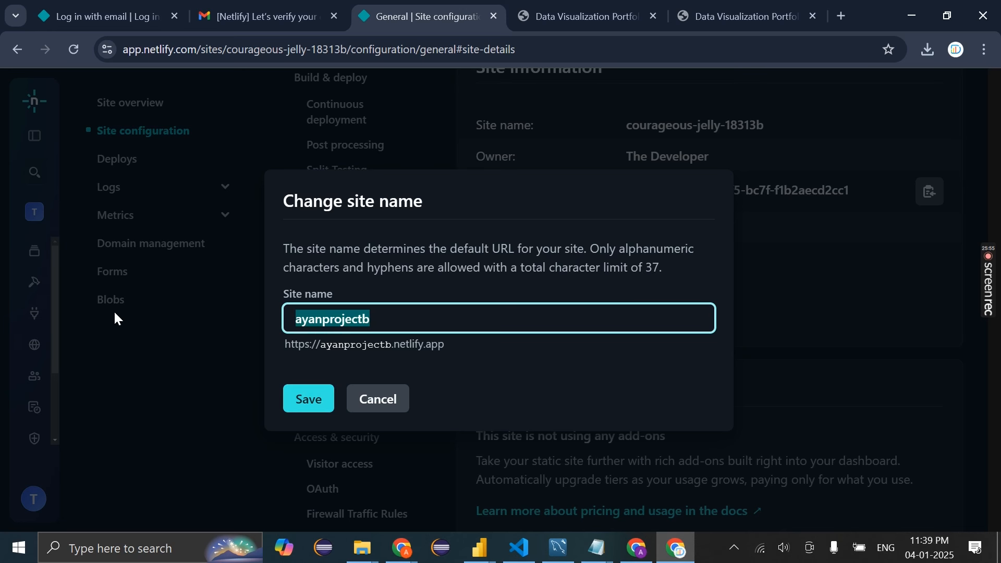
{"action": "left_click", "coordinate": [320, 410]}
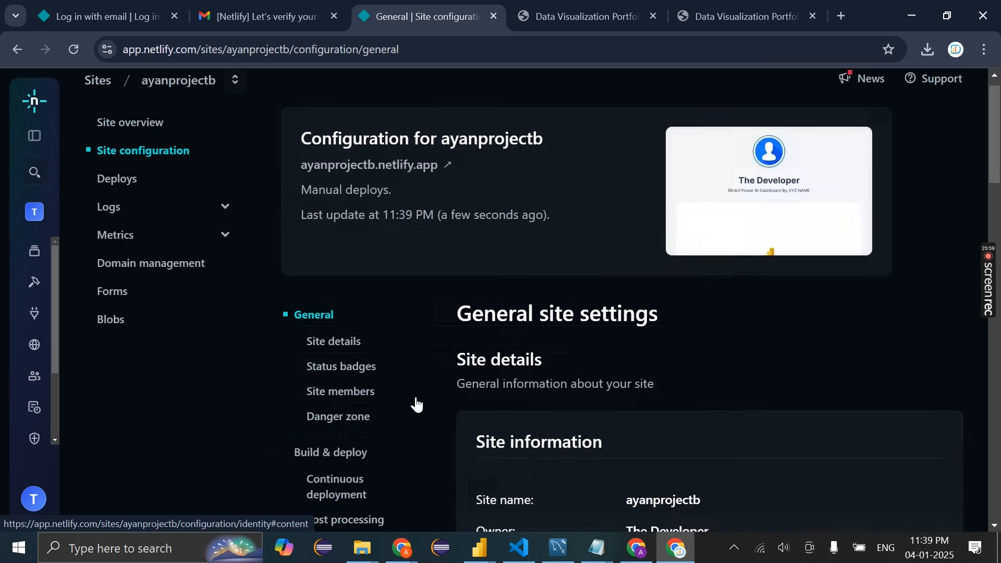
Load the portfolio at ayanprojectb.netlify.app in the last browser tab
{"action": "left_click", "coordinate": [757, 8]}
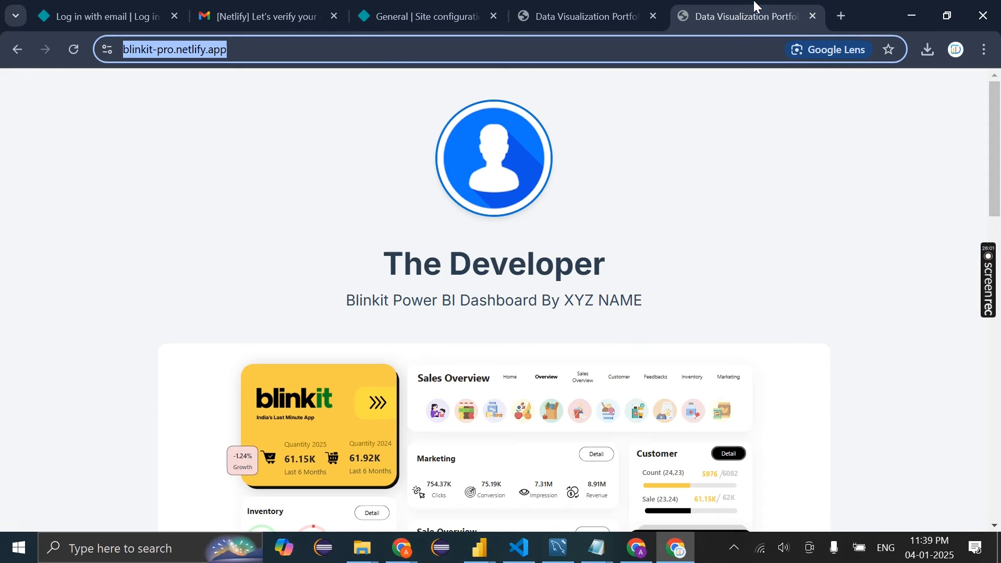
{"action": "type", "text": "ayanprojectb.ne"}
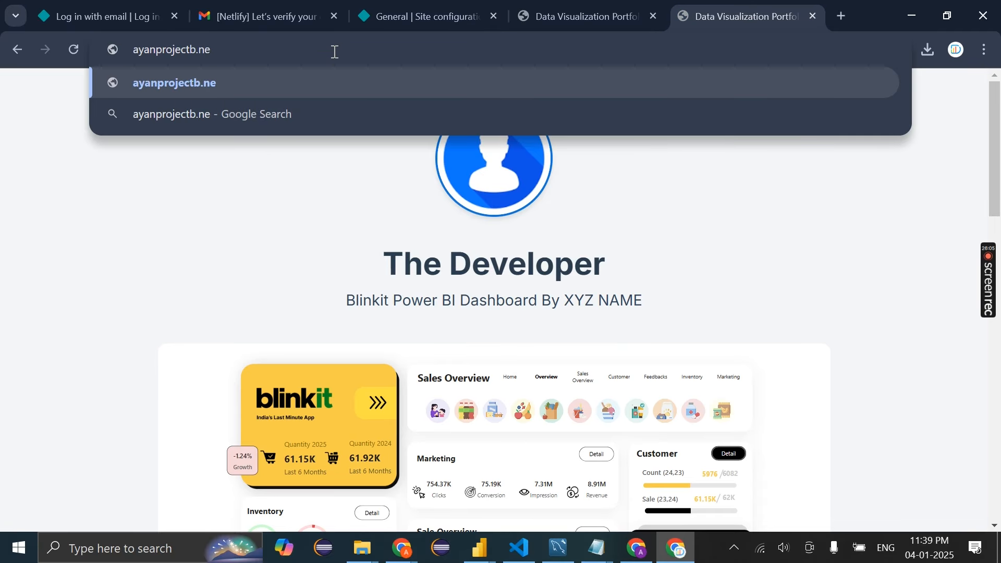
{"action": "type", "text": "tlify.app"}
{"action": "key", "text": "Return"}
{"action": "left_click", "coordinate": [349, 49]}
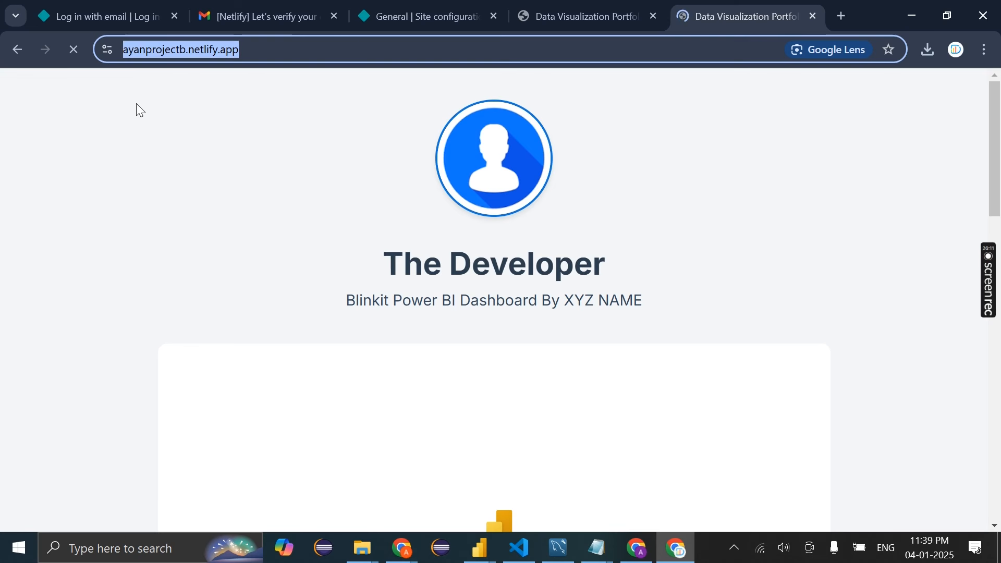
{"action": "left_click", "coordinate": [422, 16]}
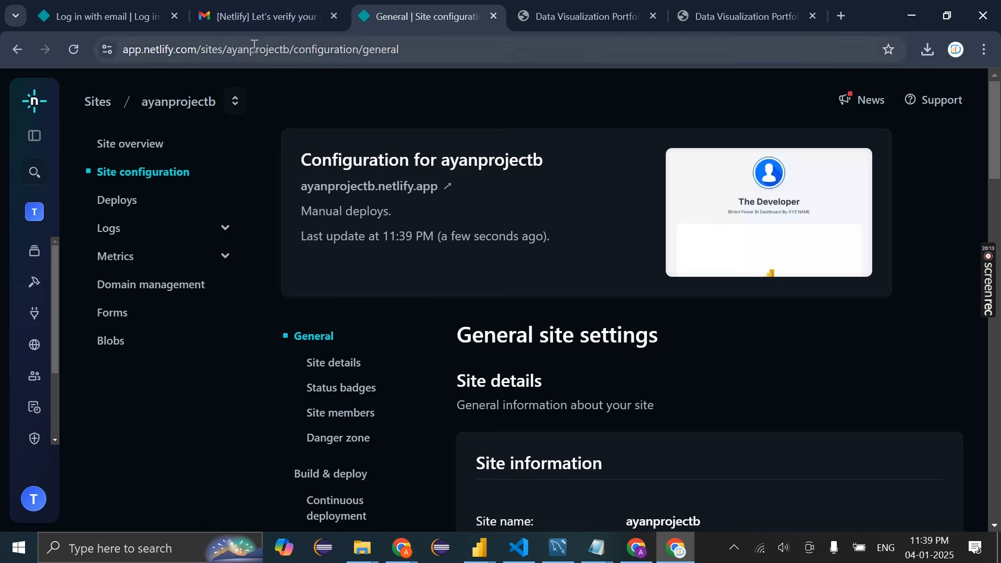
Reload the old courageous-jelly-18313b address to confirm it shows Site not found
{"action": "key", "text": "ctrl+Tab"}
{"action": "key", "text": "Return"}
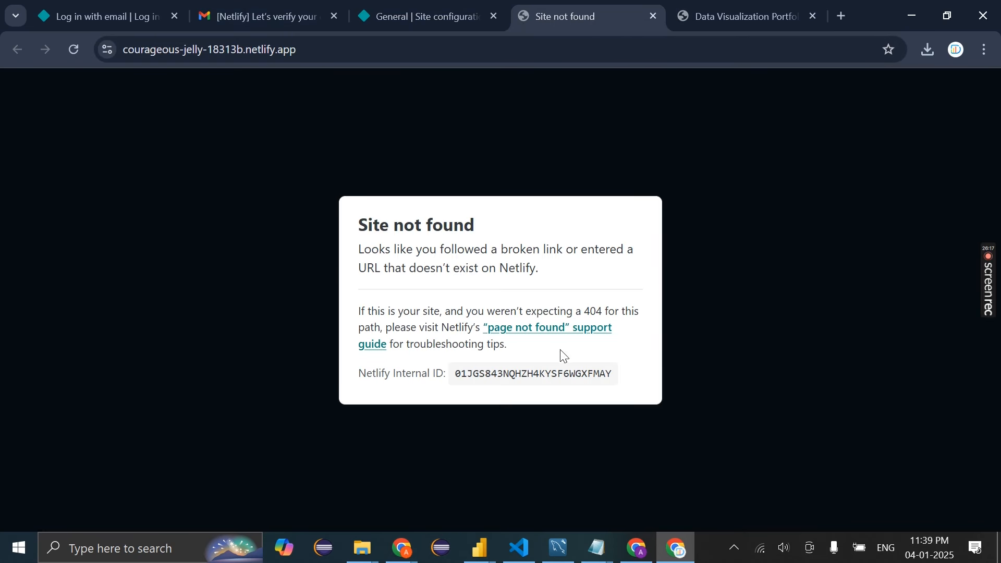
{"action": "left_click", "coordinate": [572, 330]}
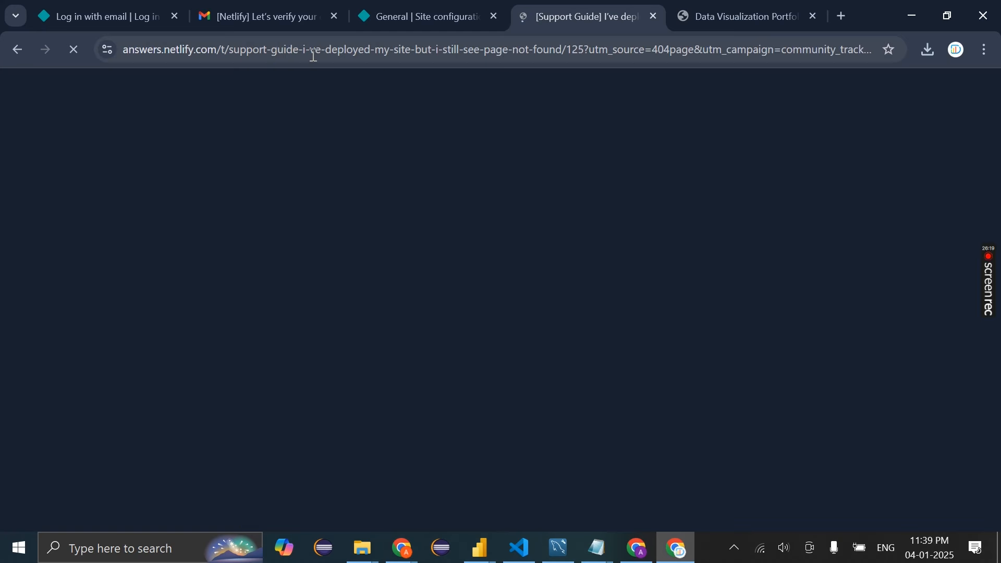
{"action": "left_click", "coordinate": [737, 10]}
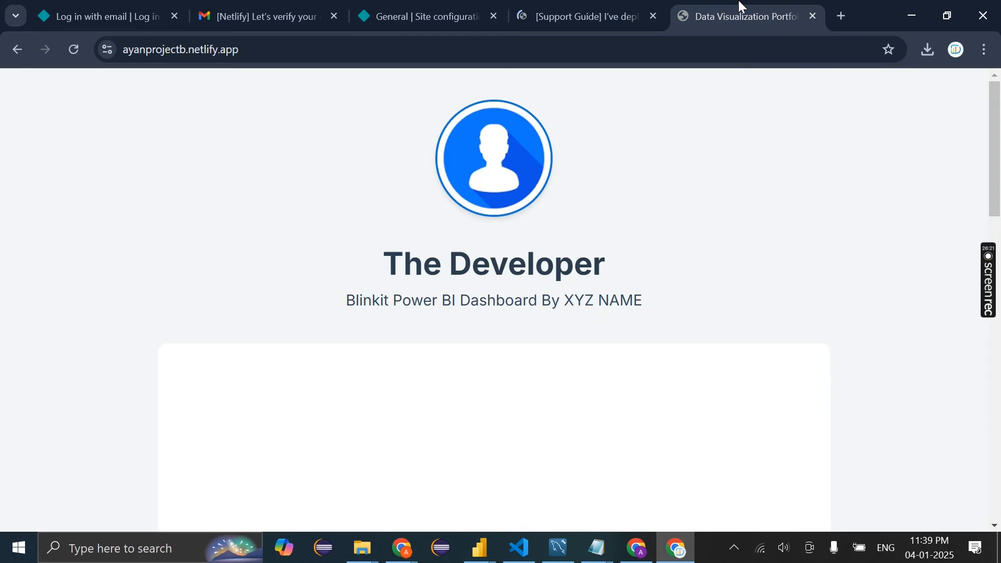
{"action": "left_click", "coordinate": [243, 51]}
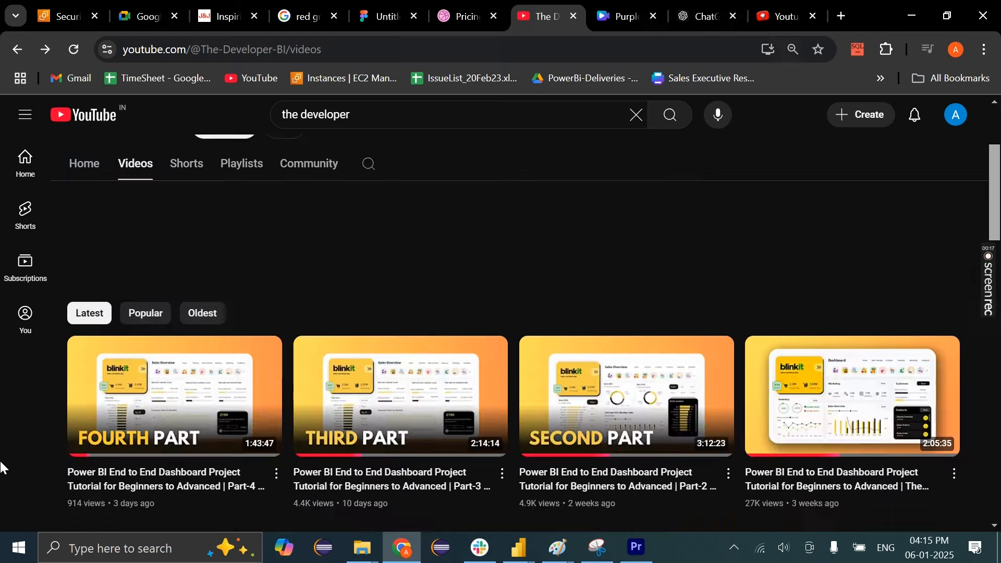
{"action": "scroll", "coordinate": [2, 467], "scroll_direction": "up", "scroll_amount": 5}
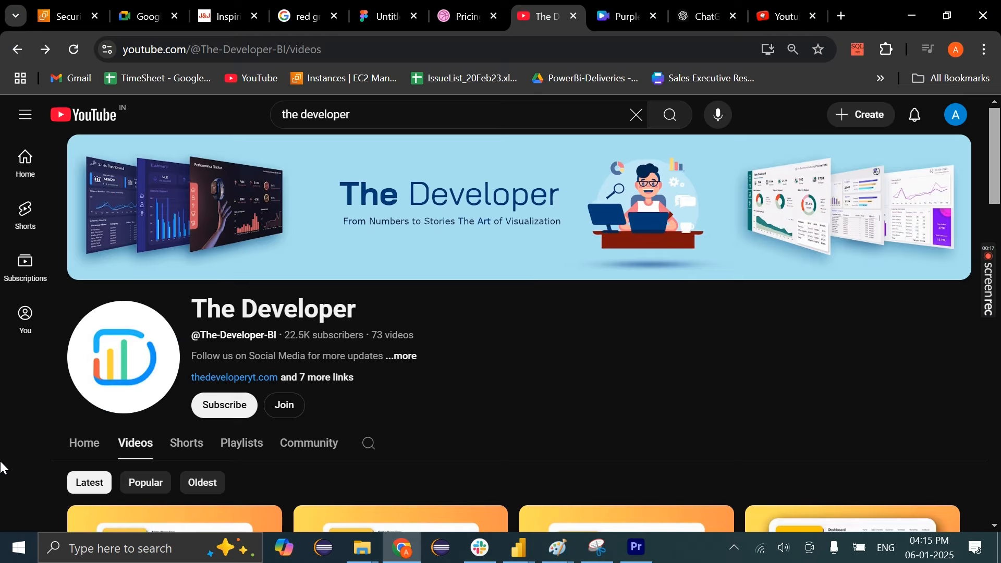
{"action": "scroll", "coordinate": [1, 468], "scroll_direction": "down", "scroll_amount": 3}
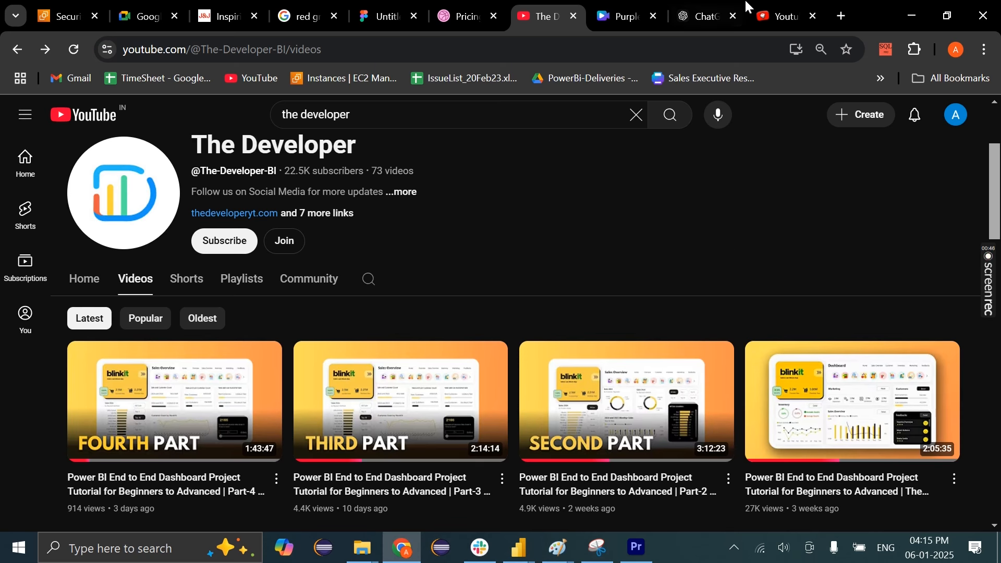
Open the full dashboard tutorial video on YouTube and copy its share link
{"action": "left_click", "coordinate": [780, 13]}
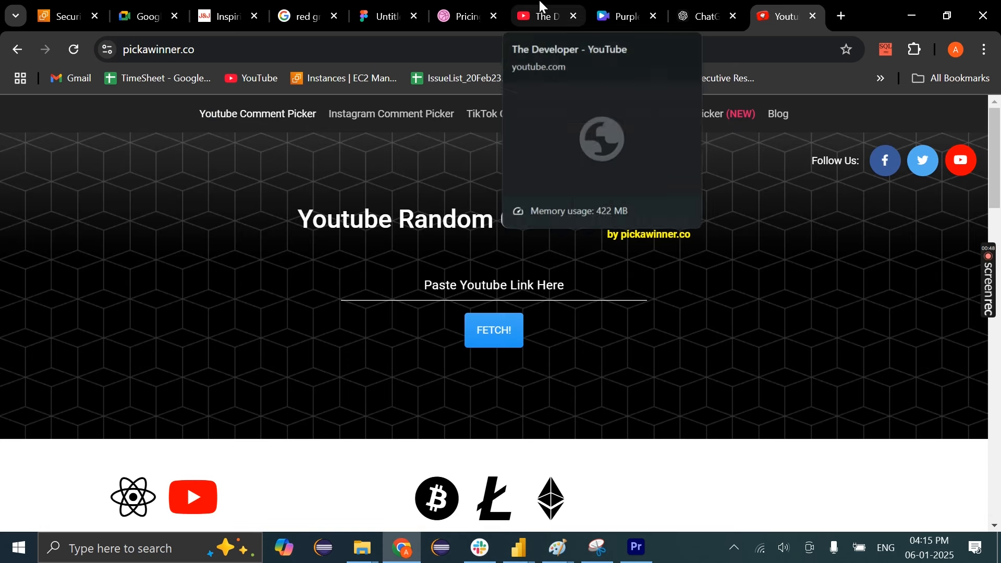
{"action": "left_click_drag", "start_coordinate": [542, 5], "coordinate": [714, 5]}
{"action": "left_click", "coordinate": [772, 5]}
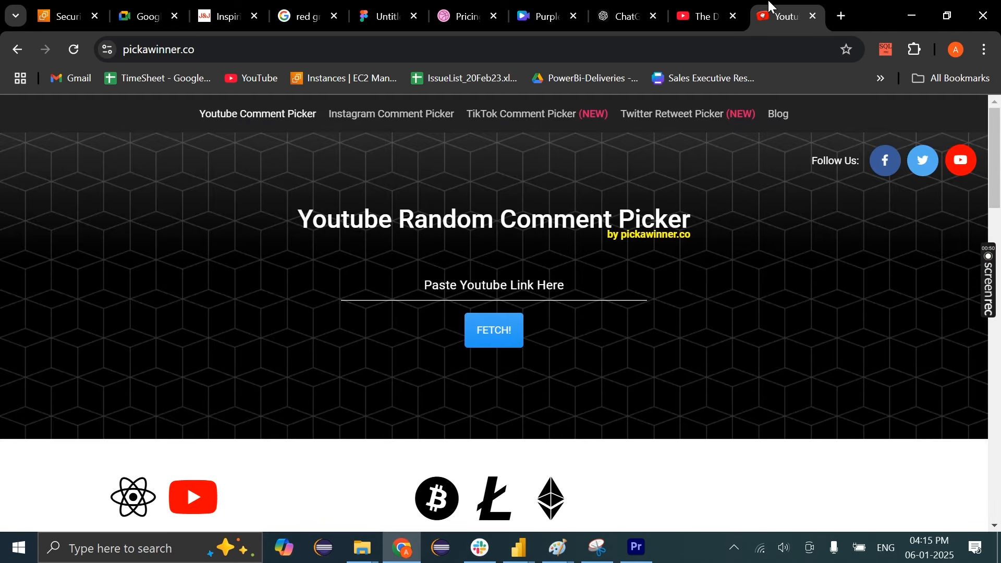
{"action": "left_click", "coordinate": [722, 9]}
{"action": "scroll", "coordinate": [689, 351], "scroll_direction": "down", "scroll_amount": 1}
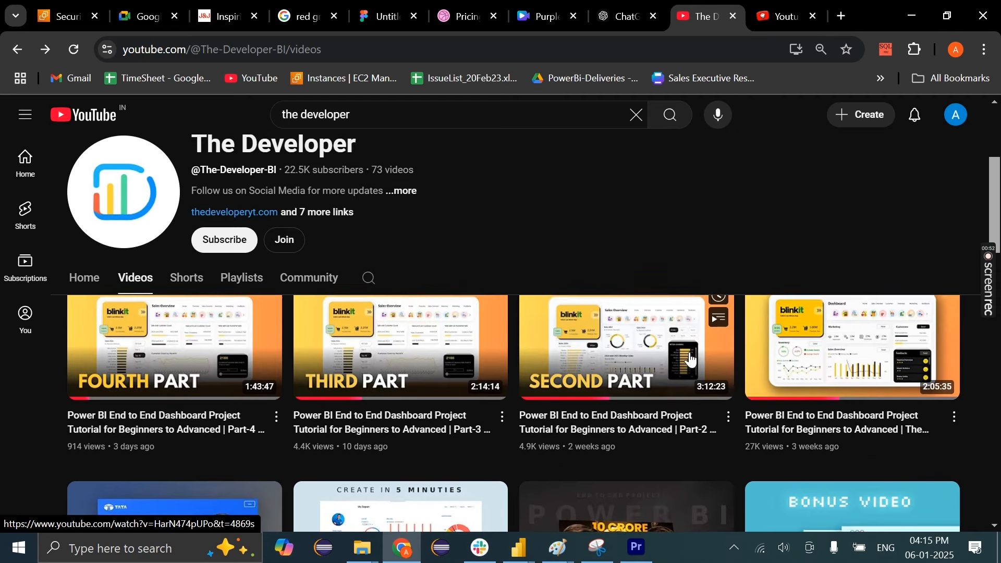
{"action": "left_click", "coordinate": [792, 425]}
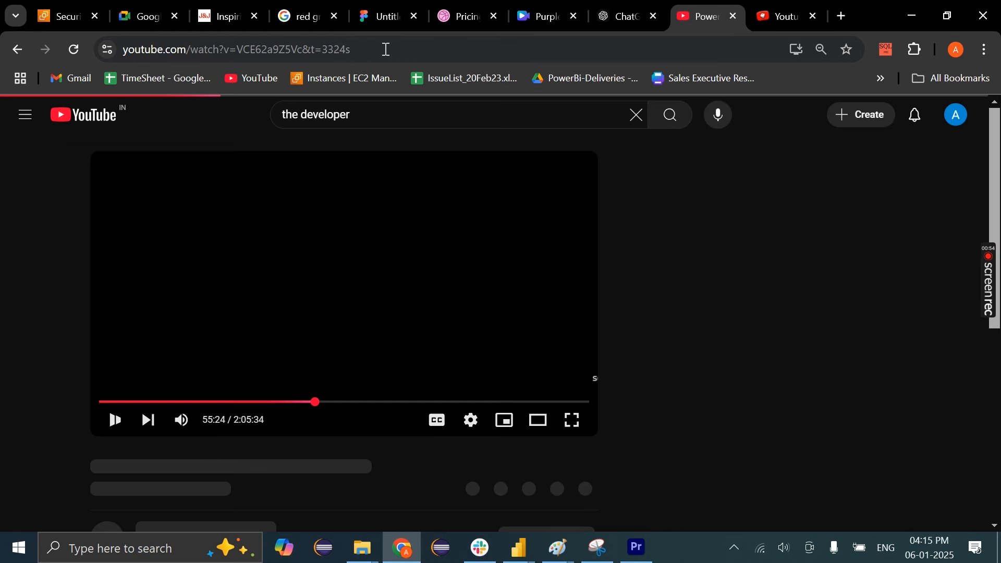
{"action": "left_click", "coordinate": [115, 420]}
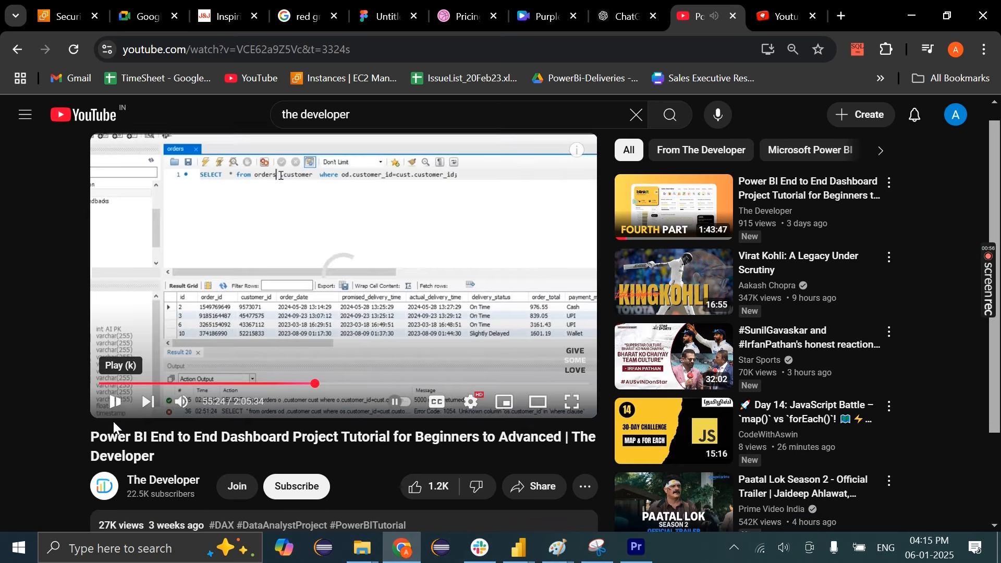
{"action": "scroll", "coordinate": [191, 442], "scroll_direction": "down", "scroll_amount": 2}
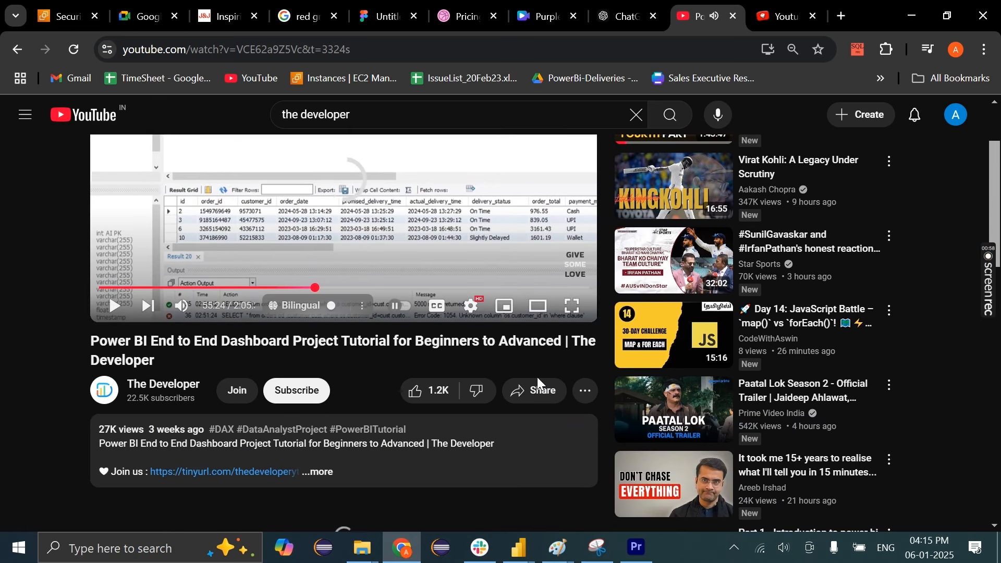
{"action": "left_click", "coordinate": [539, 395]}
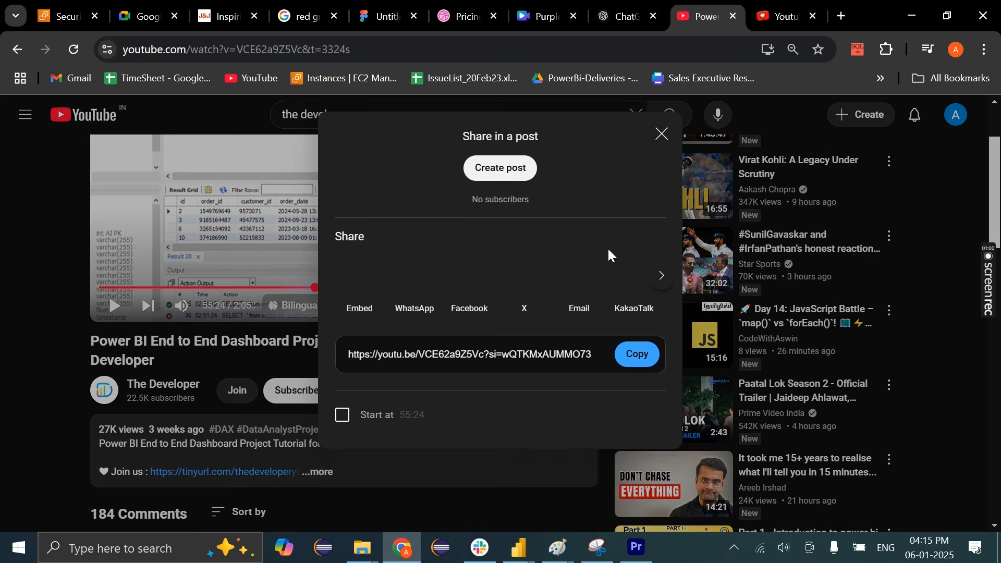
{"action": "left_click", "coordinate": [635, 388]}
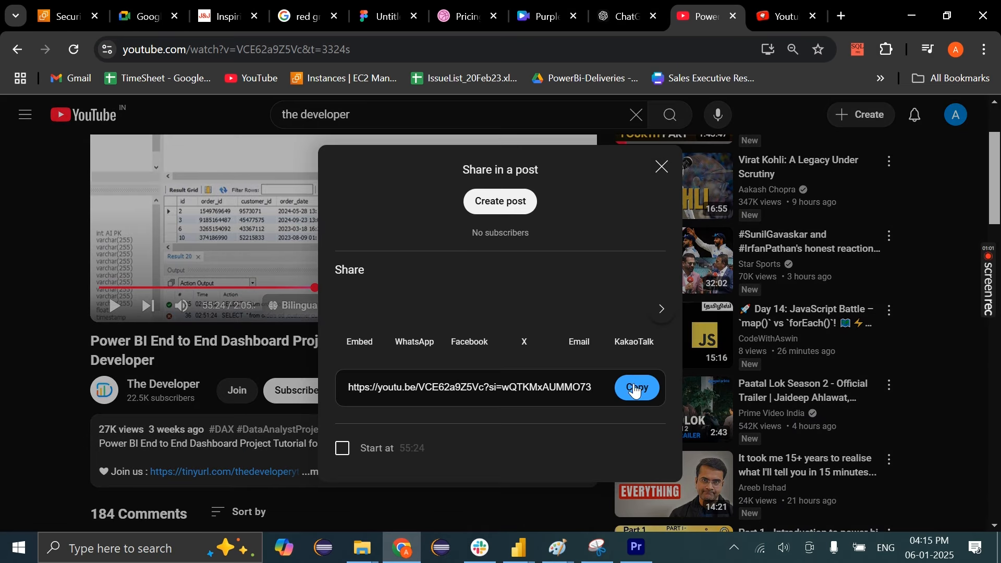
{"action": "left_click", "coordinate": [661, 167]}
Paste the link into pickawinner.co and fetch its comments with the Anything Goes filter
{"action": "left_click", "coordinate": [798, 7]}
{"action": "left_click", "coordinate": [542, 285]}
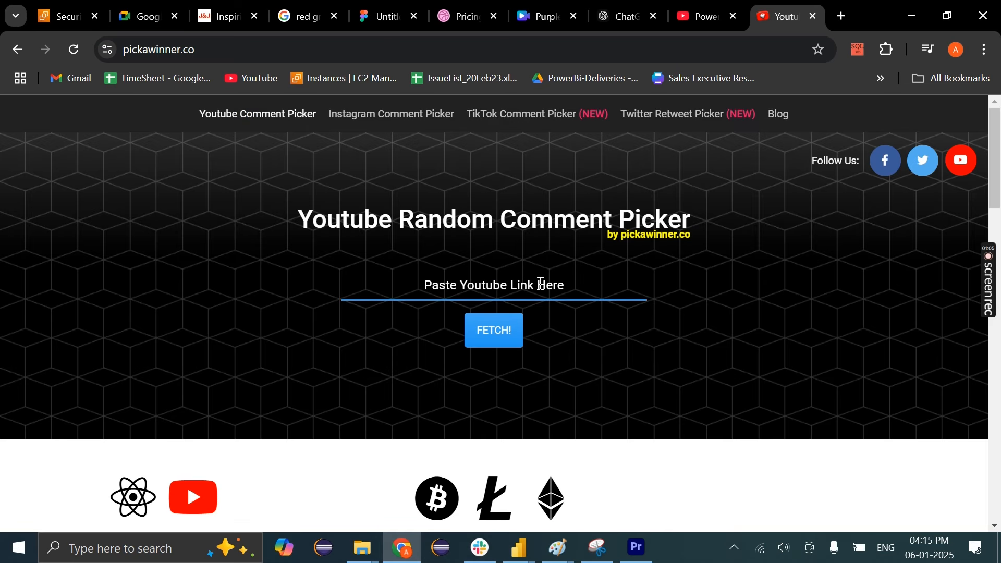
{"action": "key", "text": "ctrl+v"}
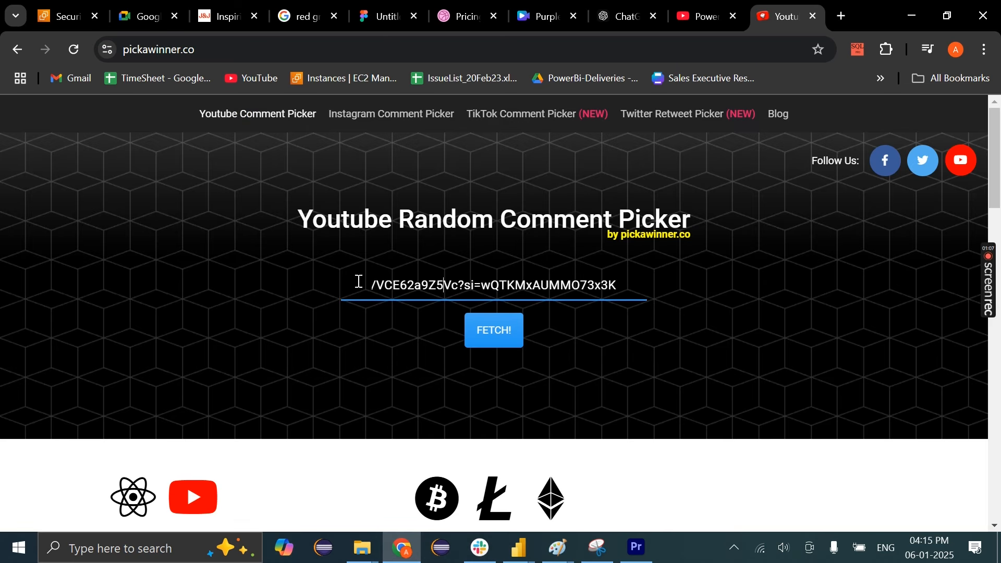
{"action": "left_click_drag", "start_coordinate": [359, 281], "coordinate": [269, 282]}
{"action": "left_click", "coordinate": [394, 286]}
{"action": "scroll", "coordinate": [474, 345], "scroll_direction": "down", "scroll_amount": 1}
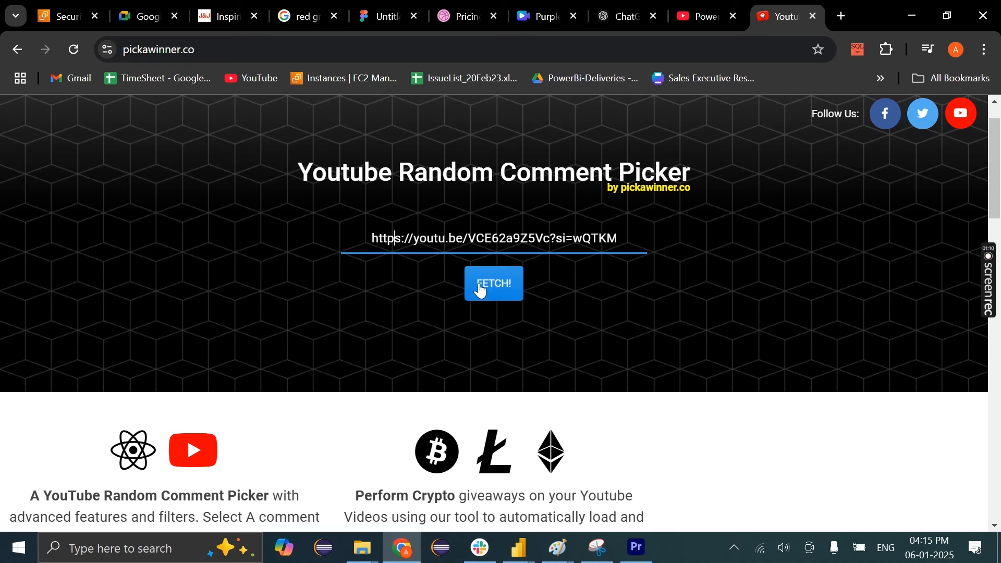
{"action": "left_click", "coordinate": [481, 291]}
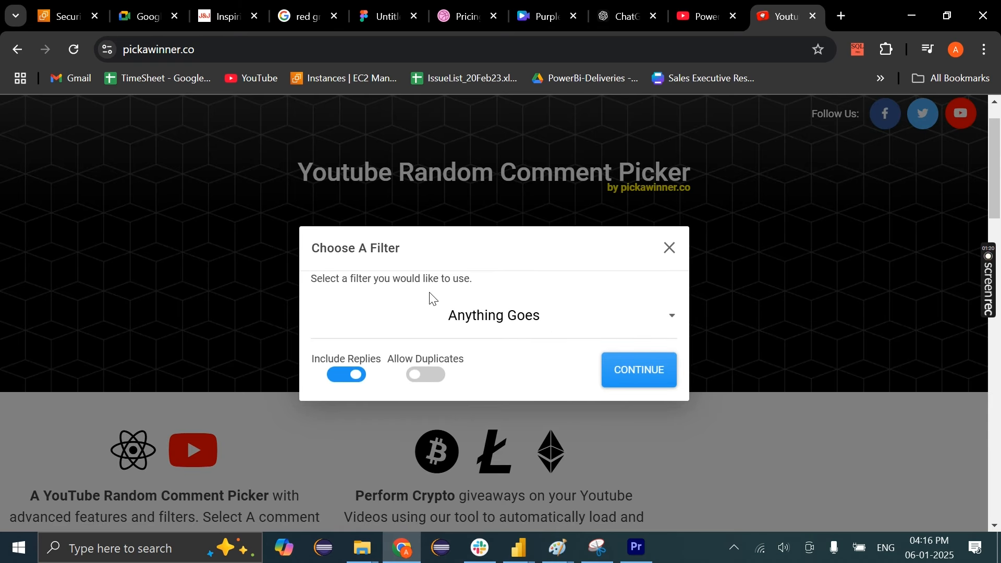
{"action": "left_click", "coordinate": [537, 328]}
{"action": "left_click", "coordinate": [584, 356]}
{"action": "left_click", "coordinate": [636, 380]}
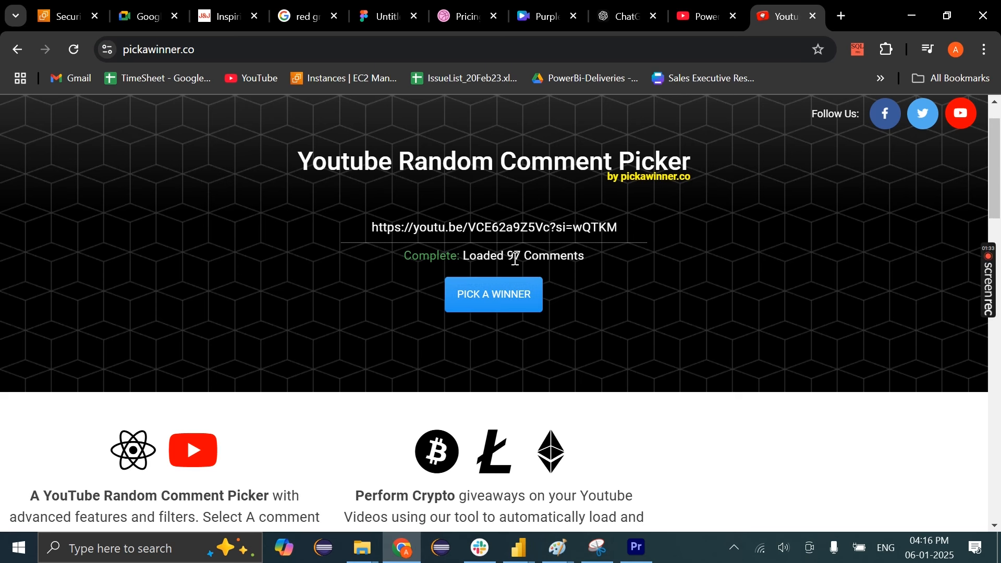
Draw a random winning comment and select the winner's full username
{"action": "left_click", "coordinate": [509, 285]}
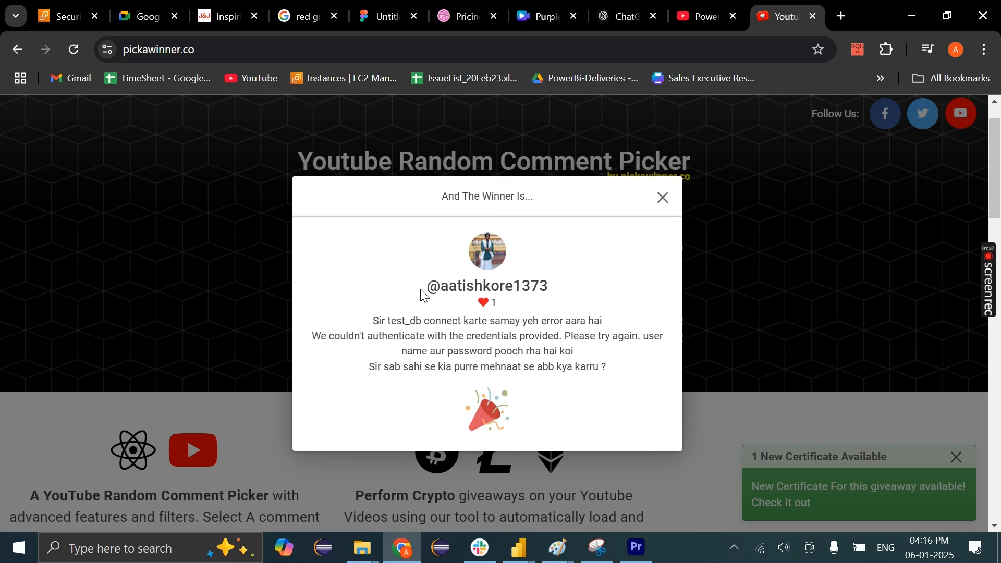
{"action": "left_click_drag", "start_coordinate": [422, 291], "coordinate": [458, 333]}
{"action": "left_click", "coordinate": [376, 334]}
{"action": "left_click_drag", "start_coordinate": [373, 320], "coordinate": [628, 368]}
{"action": "left_click_drag", "start_coordinate": [427, 286], "coordinate": [574, 285]}
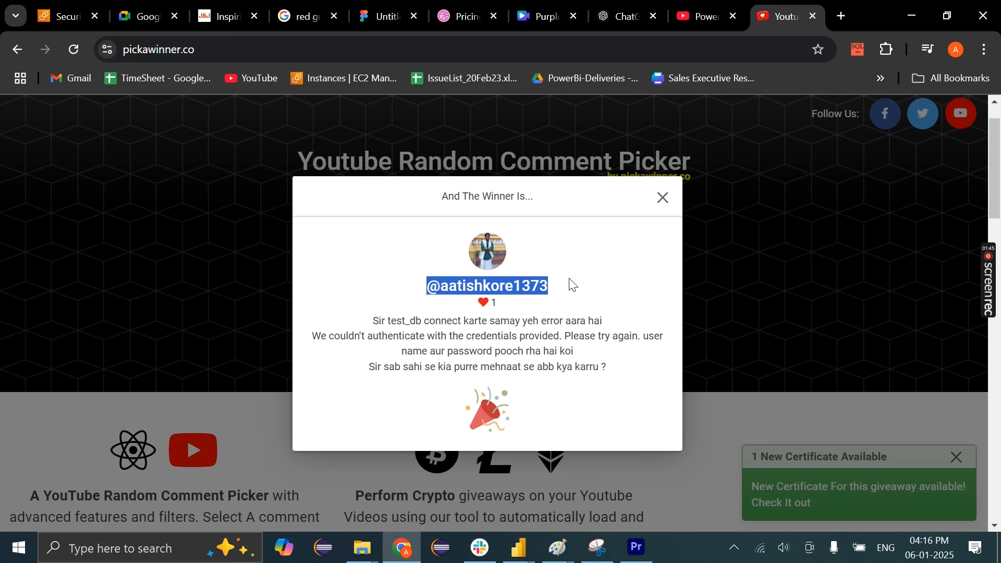
{"action": "left_click", "coordinate": [162, 553]}
Paste the winner's username into a new Notepad note, then close the winner announcement
{"action": "type", "text": "not"}
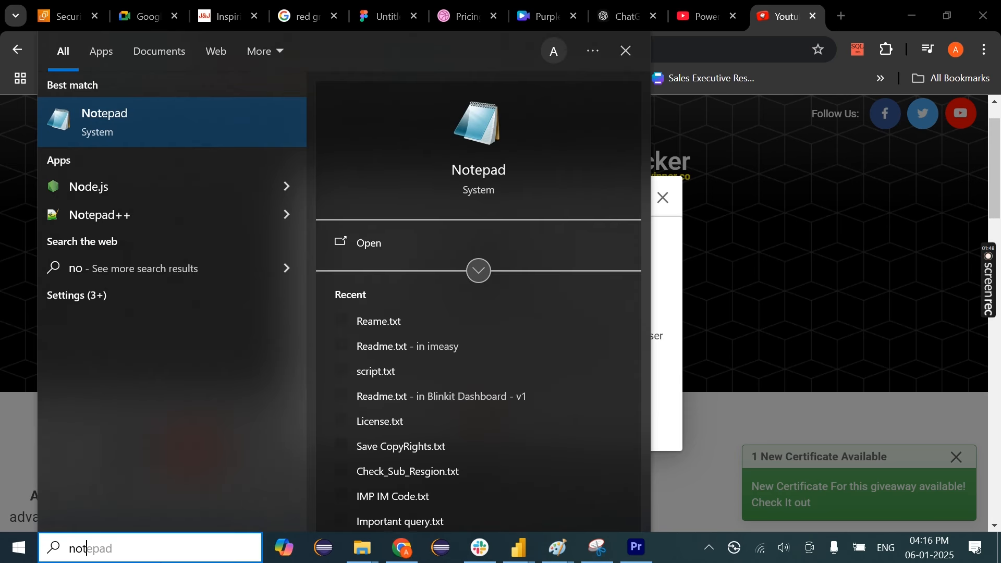
{"action": "key", "text": "Return"}
{"action": "key", "text": "ctrl+v"}
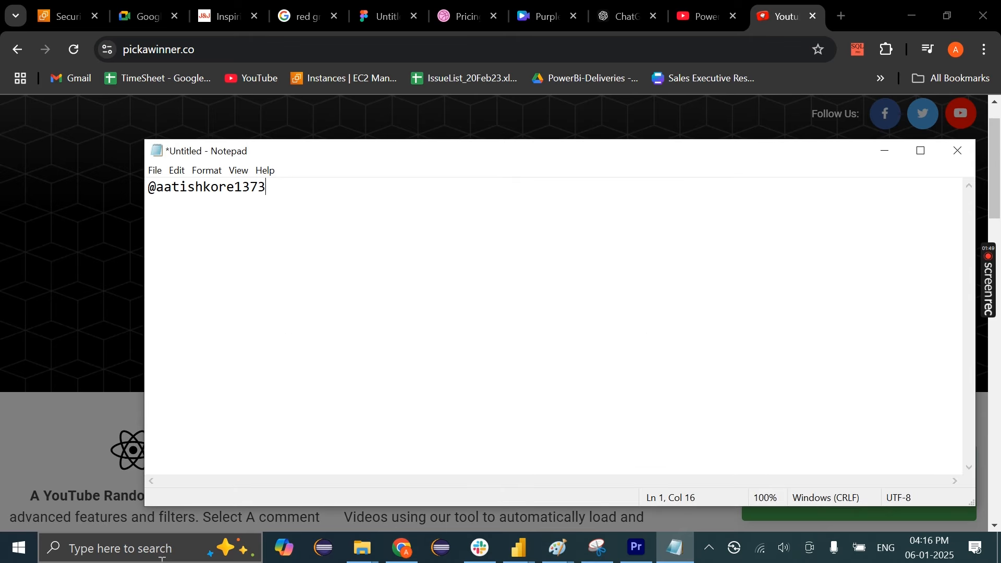
{"action": "left_click", "coordinate": [882, 145]}
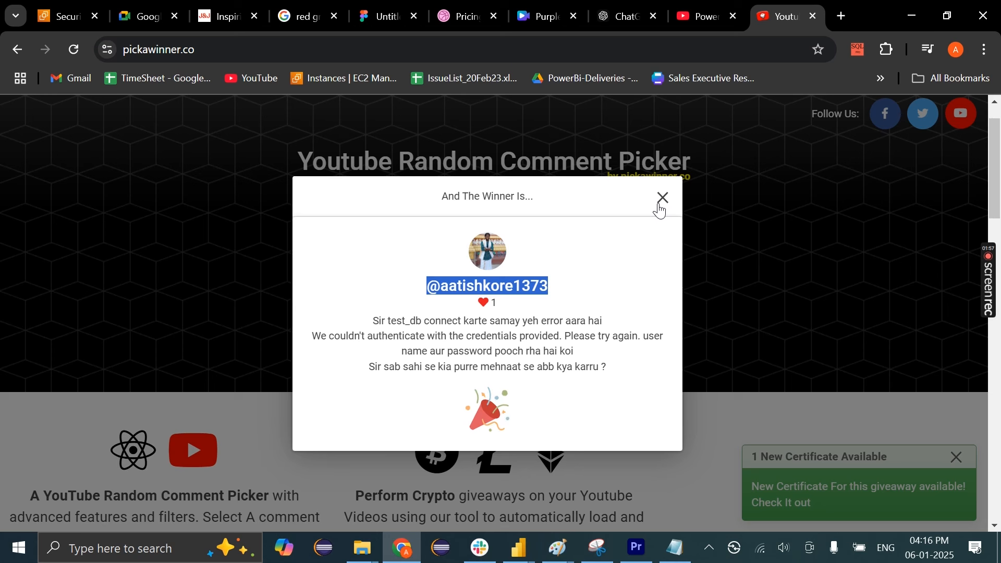
{"action": "left_click", "coordinate": [540, 316]}
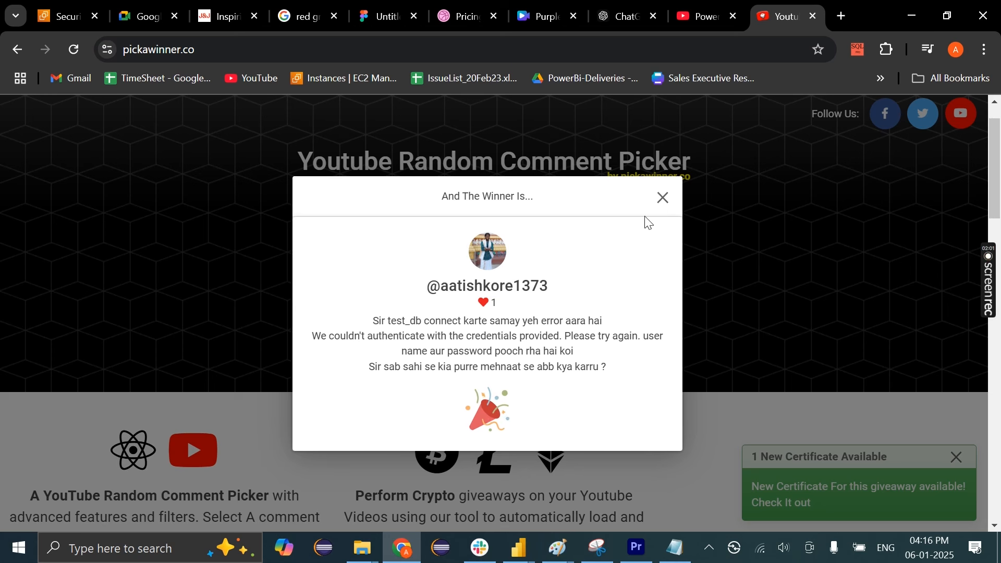
{"action": "left_click", "coordinate": [661, 201]}
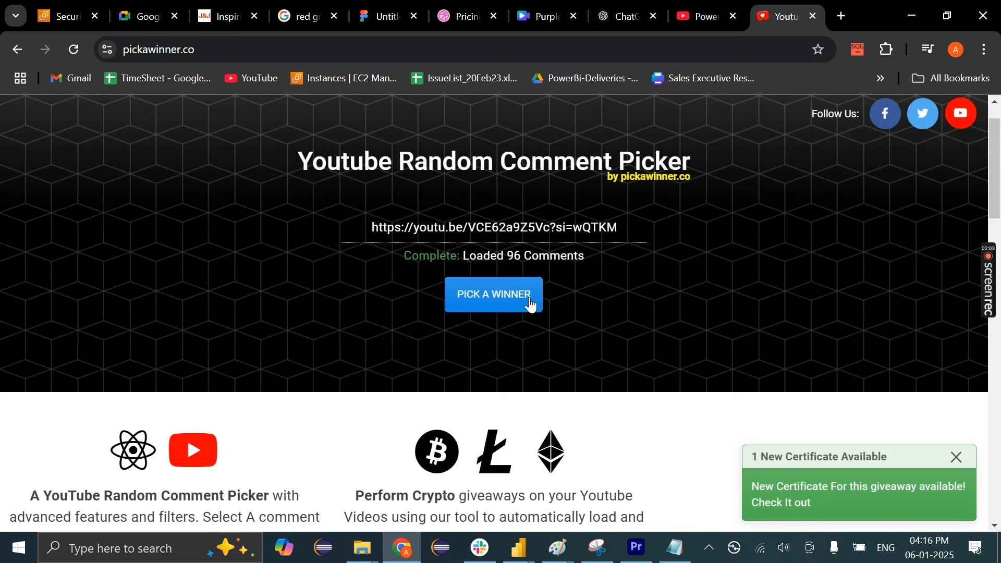
Draw a second winner and paste their username on line 2 of the Notepad note
{"action": "left_click", "coordinate": [490, 308]}
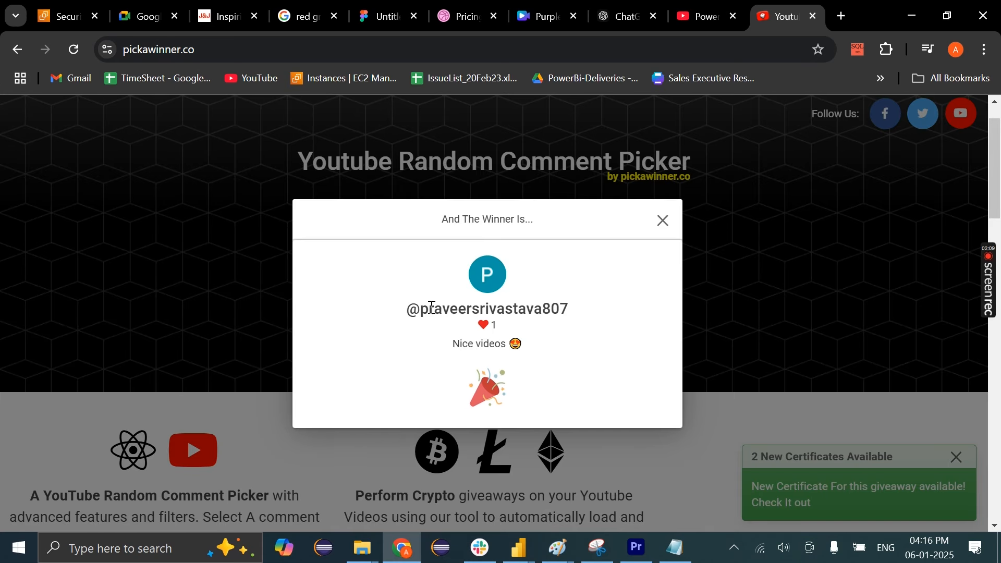
{"action": "left_click_drag", "start_coordinate": [404, 314], "coordinate": [572, 319]}
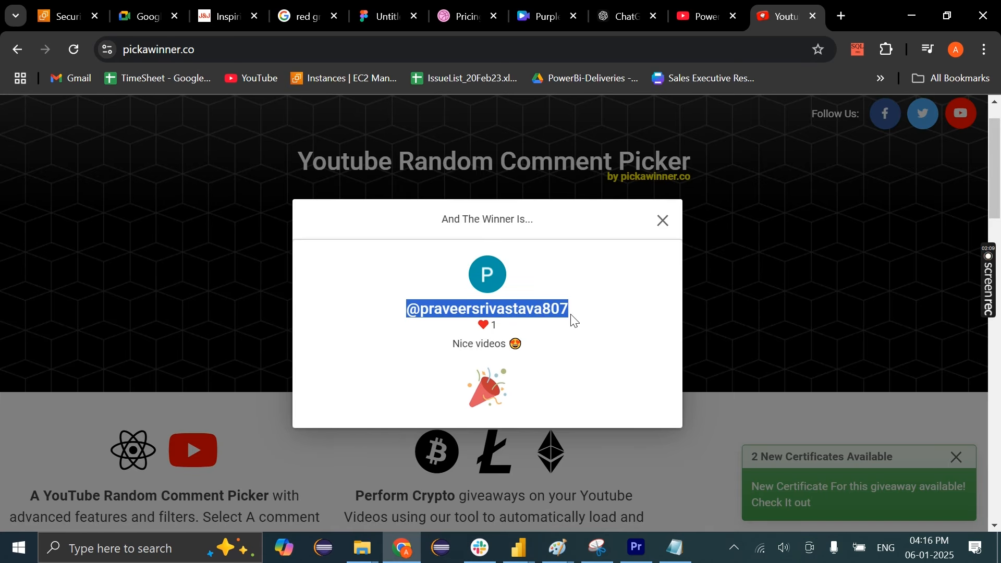
{"action": "left_click", "coordinate": [676, 548]}
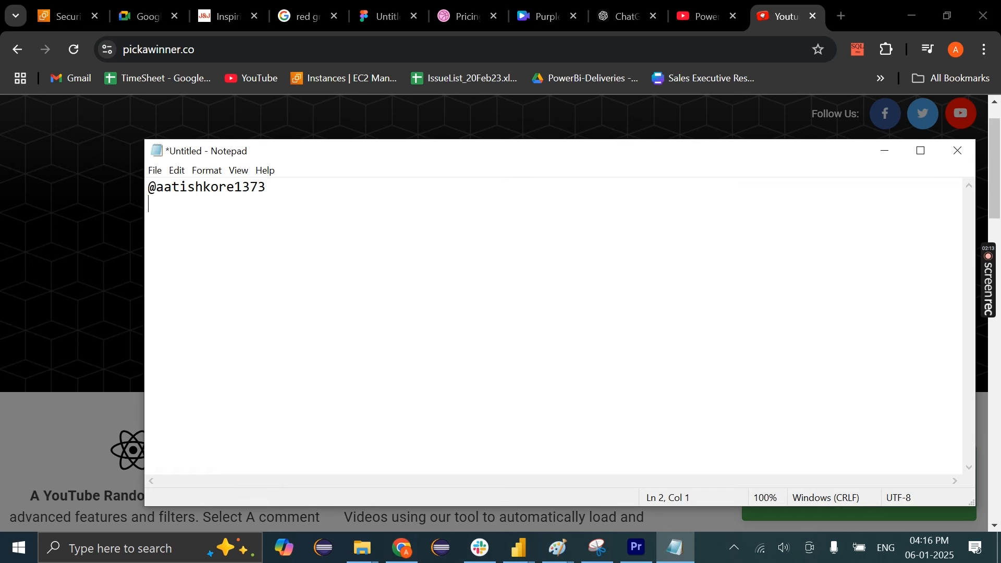
{"action": "key", "text": "ctrl+v"}
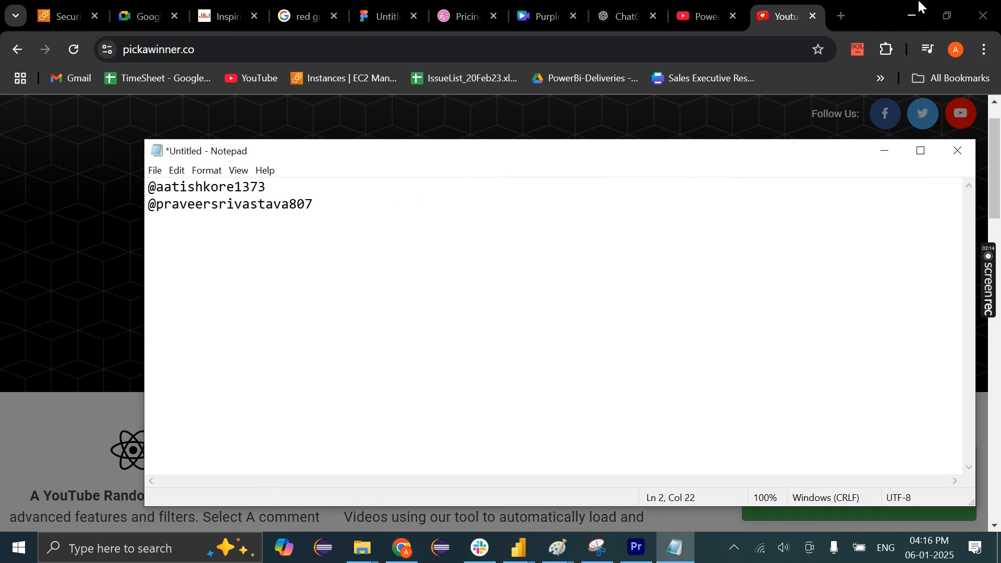
Draw a third winner and add their handle as line 3 of the winner list
{"action": "left_click", "coordinate": [886, 151]}
{"action": "left_click", "coordinate": [664, 230]}
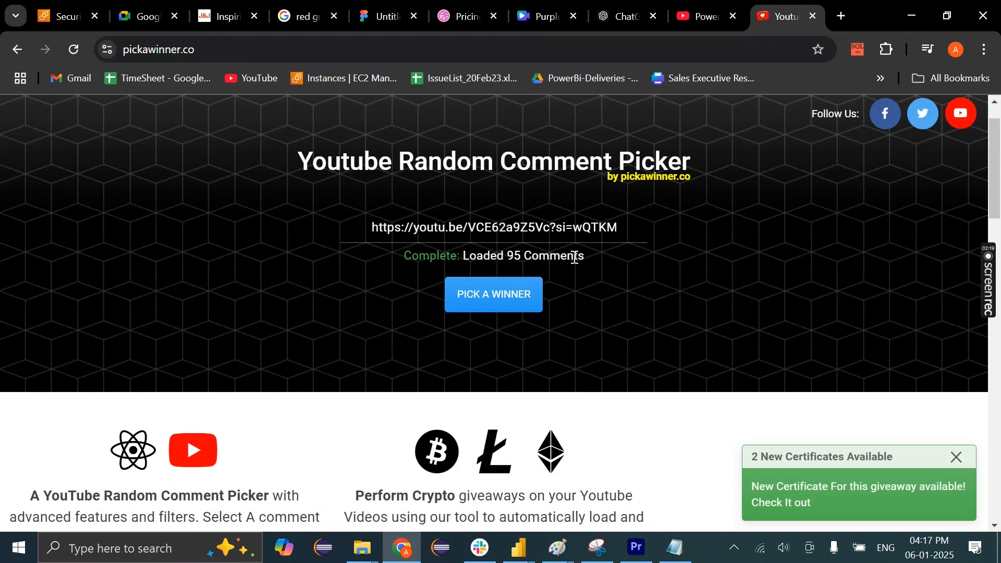
{"action": "left_click", "coordinate": [525, 297]}
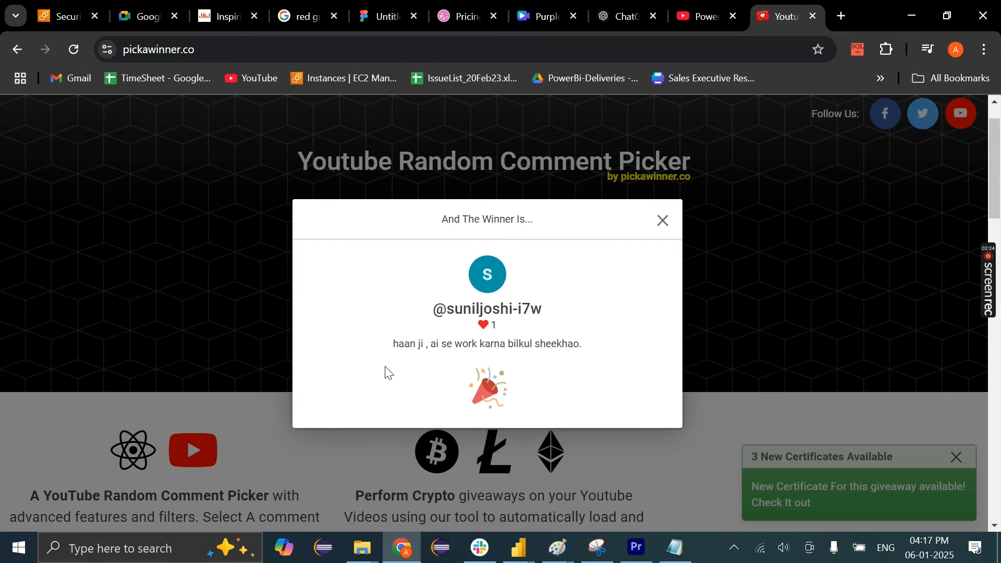
{"action": "triple_click", "coordinate": [436, 312]}
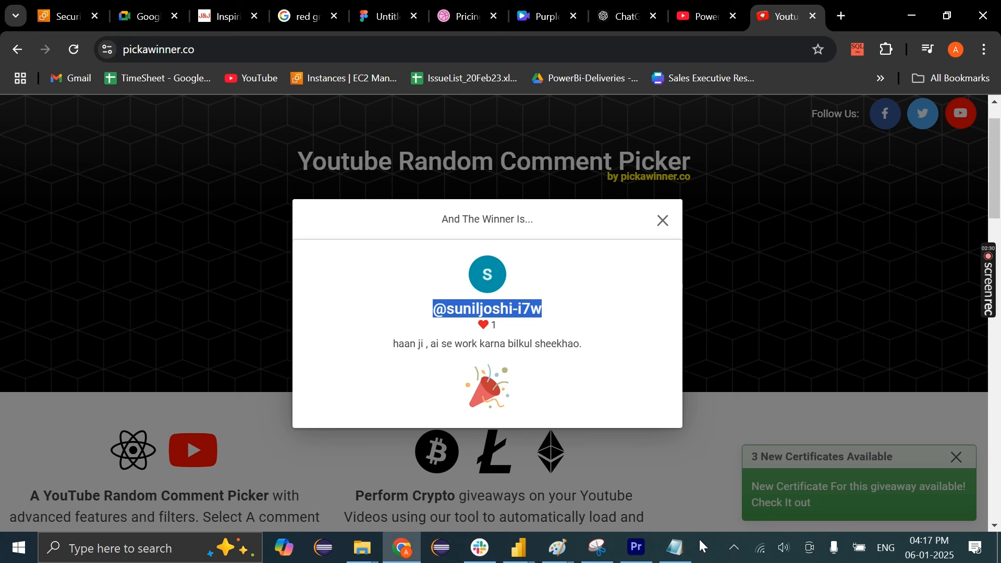
{"action": "left_click", "coordinate": [676, 548]}
{"action": "key", "text": "Return"}
{"action": "key", "text": "ctrl+v"}
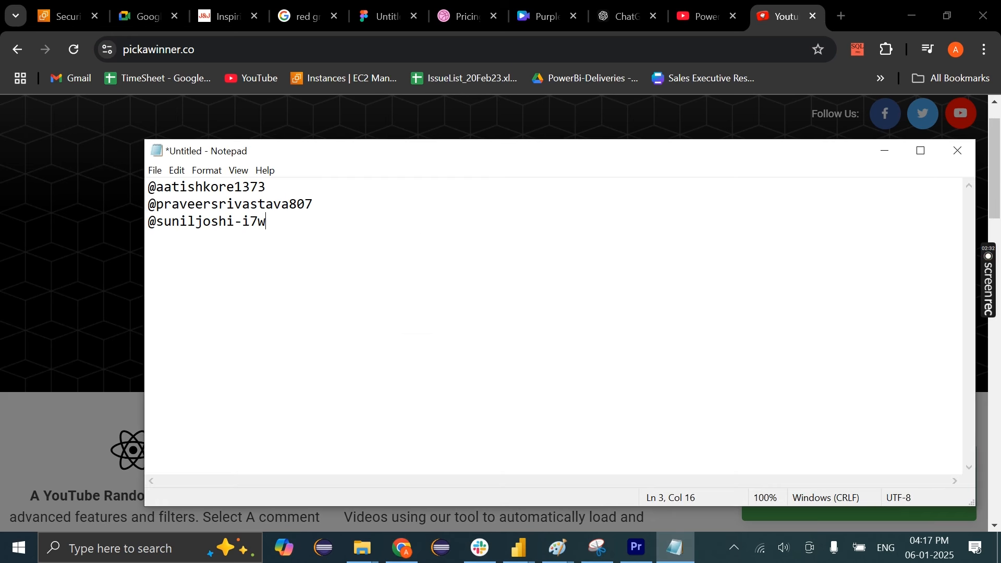
{"action": "left_click", "coordinate": [762, 7]}
{"action": "left_click", "coordinate": [706, 4]}
Copy a fourth commenter's handle from the video comments onto line 4 in Notepad
{"action": "scroll", "coordinate": [216, 252], "scroll_direction": "down", "scroll_amount": 3}
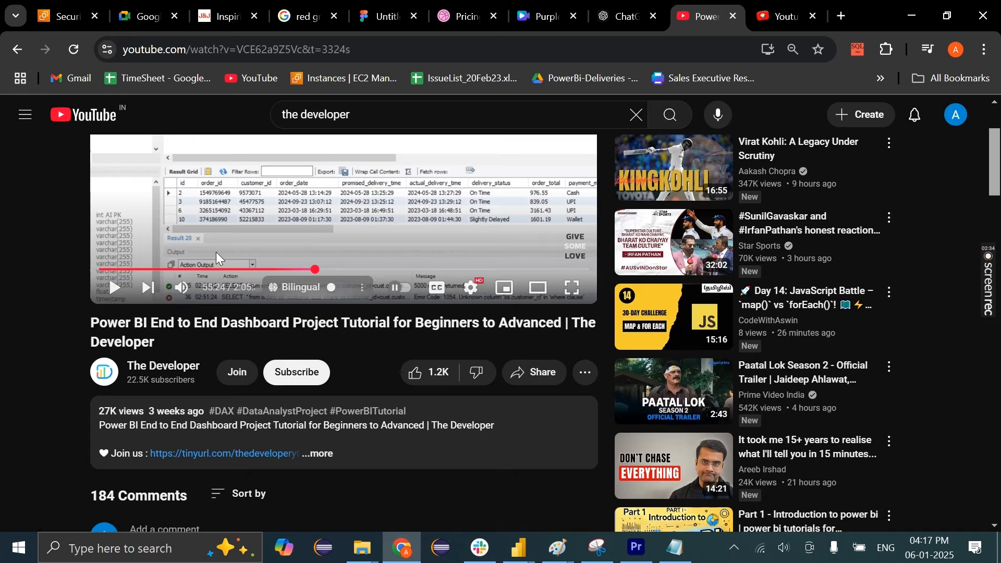
{"action": "scroll", "coordinate": [217, 259], "scroll_direction": "down", "scroll_amount": 8}
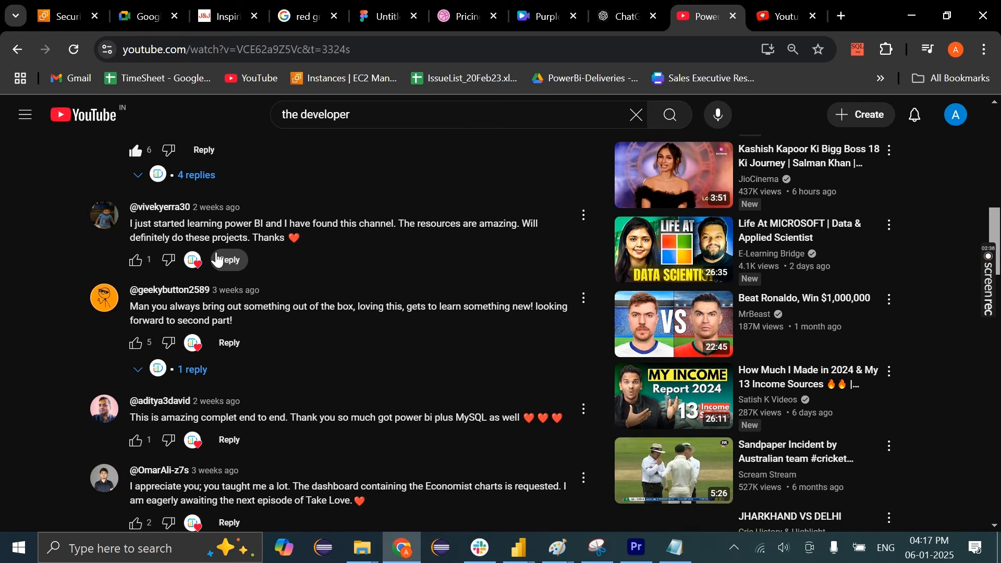
{"action": "scroll", "coordinate": [216, 252], "scroll_direction": "down", "scroll_amount": 2}
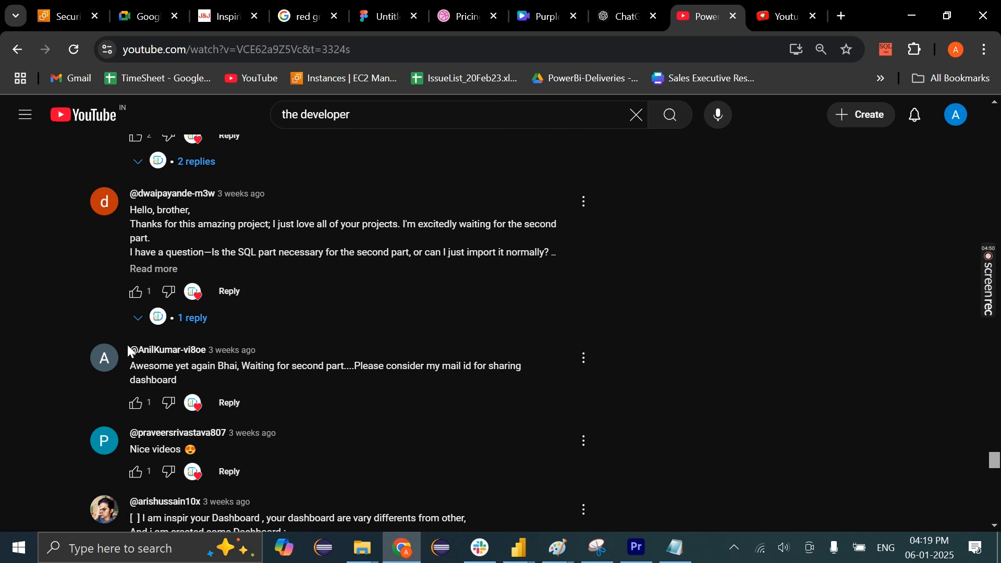
{"action": "left_click_drag", "start_coordinate": [127, 345], "coordinate": [204, 347]}
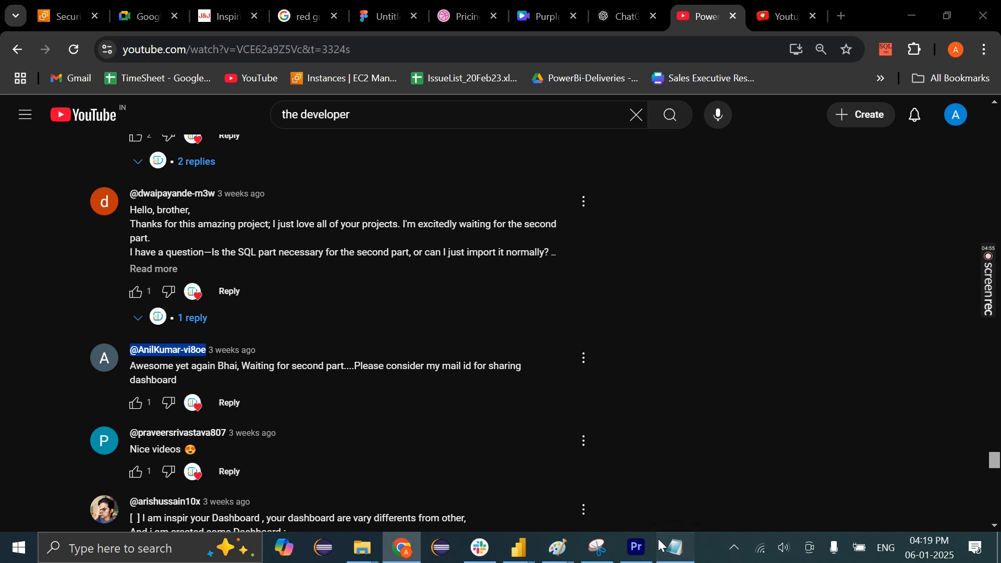
{"action": "left_click", "coordinate": [675, 547]}
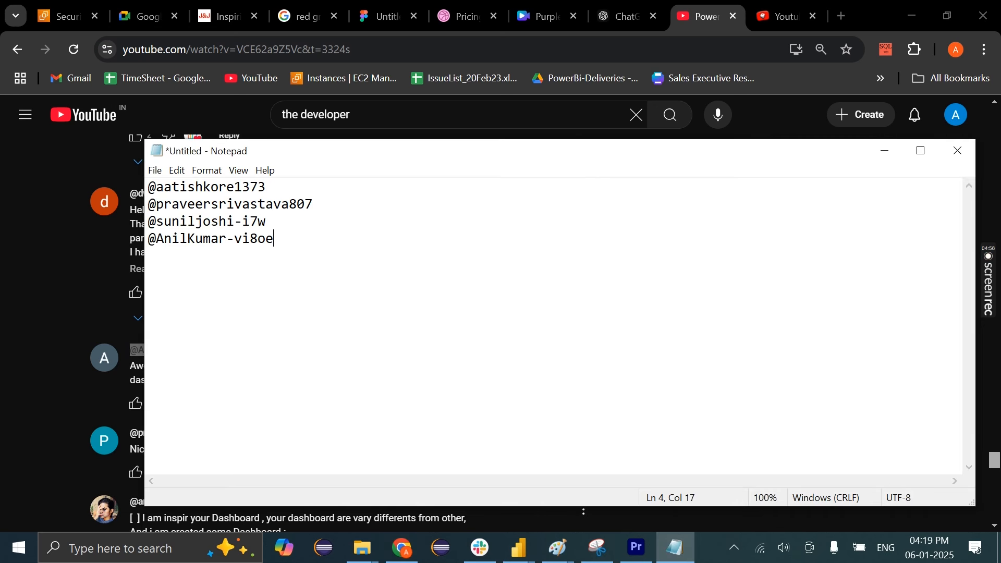
Select and then deselect the four-handle winner list in Notepad
{"action": "key", "text": "ctrl+a"}
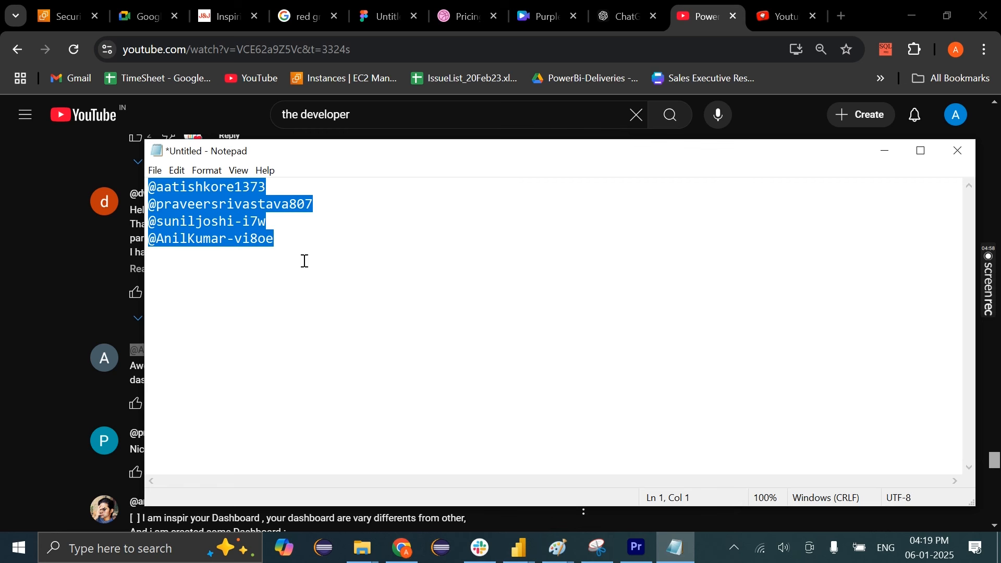
{"action": "left_click_drag", "start_coordinate": [305, 261], "coordinate": [159, 178]}
{"action": "left_click", "coordinate": [289, 244]}
{"action": "left_click_drag", "start_coordinate": [286, 243], "coordinate": [154, 177]}
{"action": "left_click", "coordinate": [297, 251]}
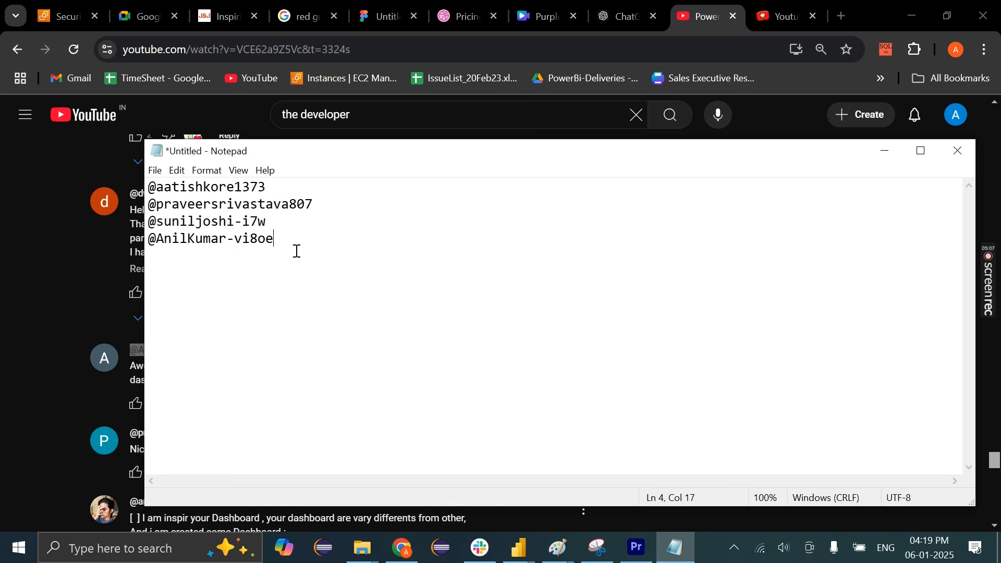
{"action": "left_click_drag", "start_coordinate": [315, 242], "coordinate": [137, 182]}
{"action": "left_click", "coordinate": [486, 229]}
Minimize Notepad and scroll the tutorial page between the player and its 184 comments
{"action": "left_click", "coordinate": [879, 156]}
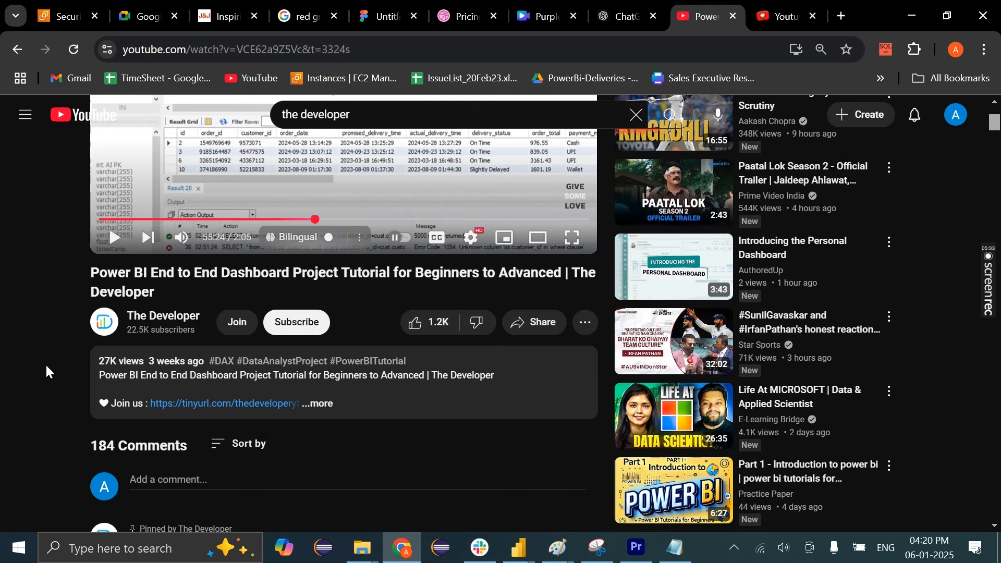
{"action": "scroll", "coordinate": [47, 367], "scroll_direction": "down", "scroll_amount": 1}
{"action": "scroll", "coordinate": [46, 367], "scroll_direction": "up", "scroll_amount": 2}
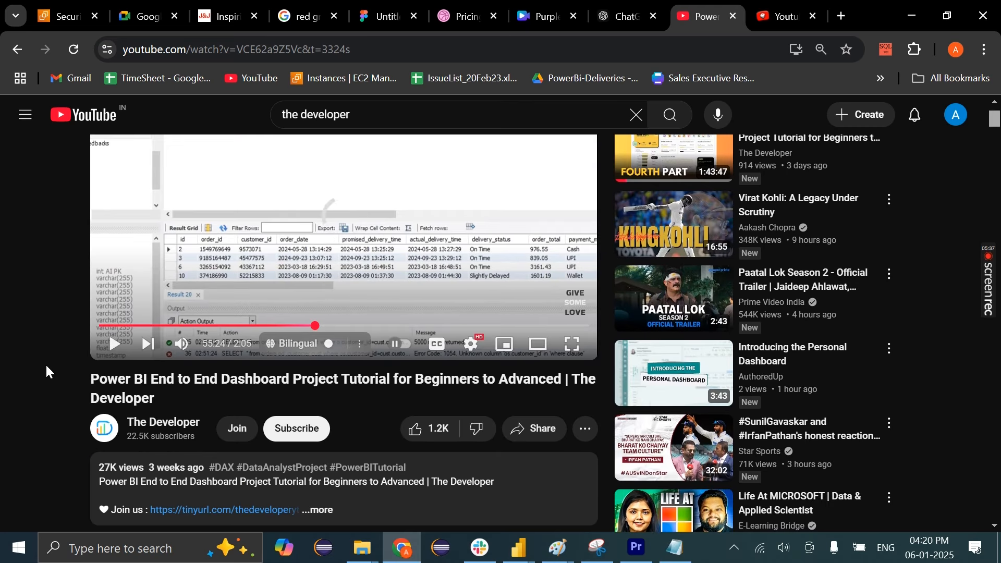
{"action": "scroll", "coordinate": [46, 366], "scroll_direction": "down", "scroll_amount": 3}
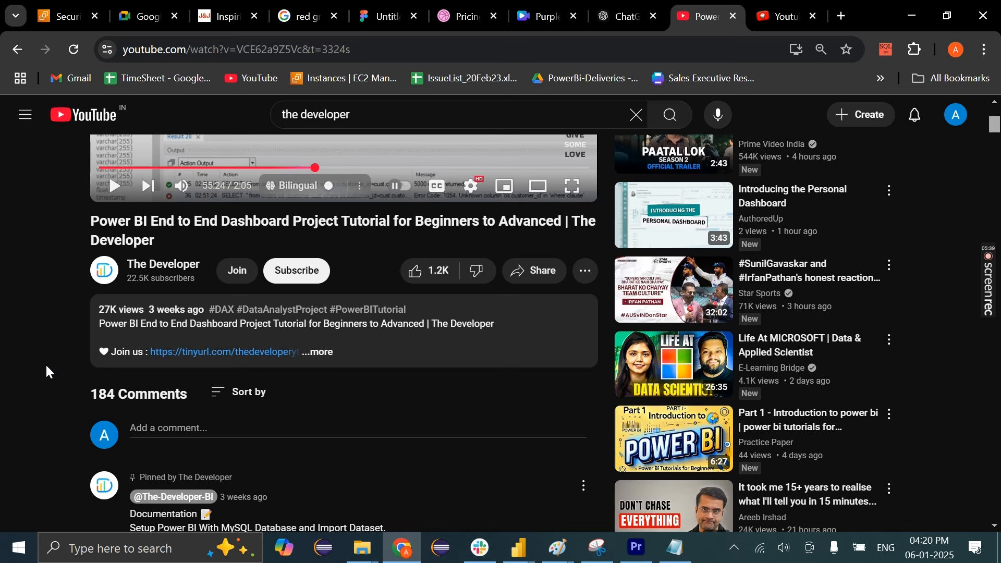
{"action": "scroll", "coordinate": [47, 367], "scroll_direction": "down", "scroll_amount": 1}
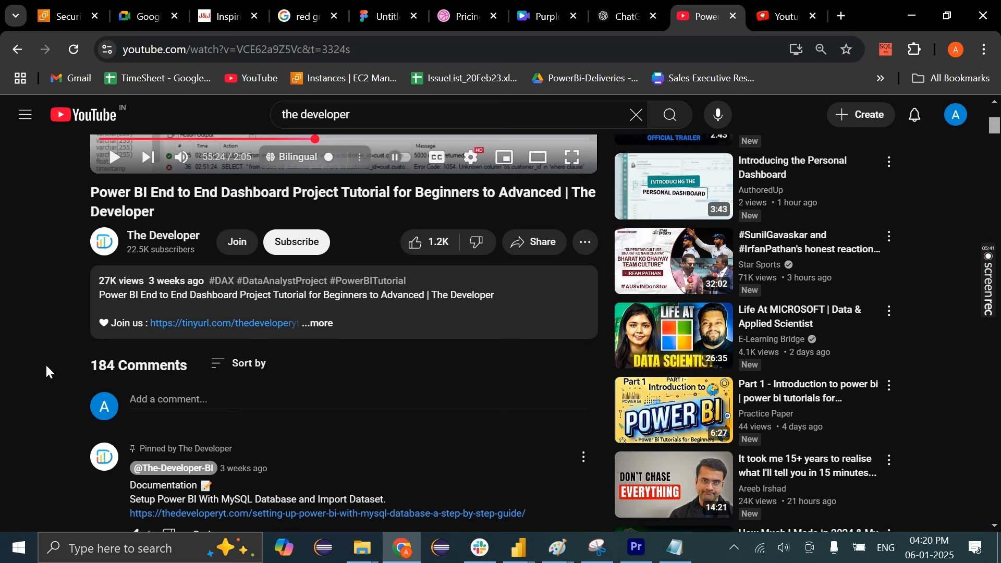
{"action": "scroll", "coordinate": [46, 366], "scroll_direction": "down", "scroll_amount": 3}
{"action": "scroll", "coordinate": [47, 366], "scroll_direction": "up", "scroll_amount": 4}
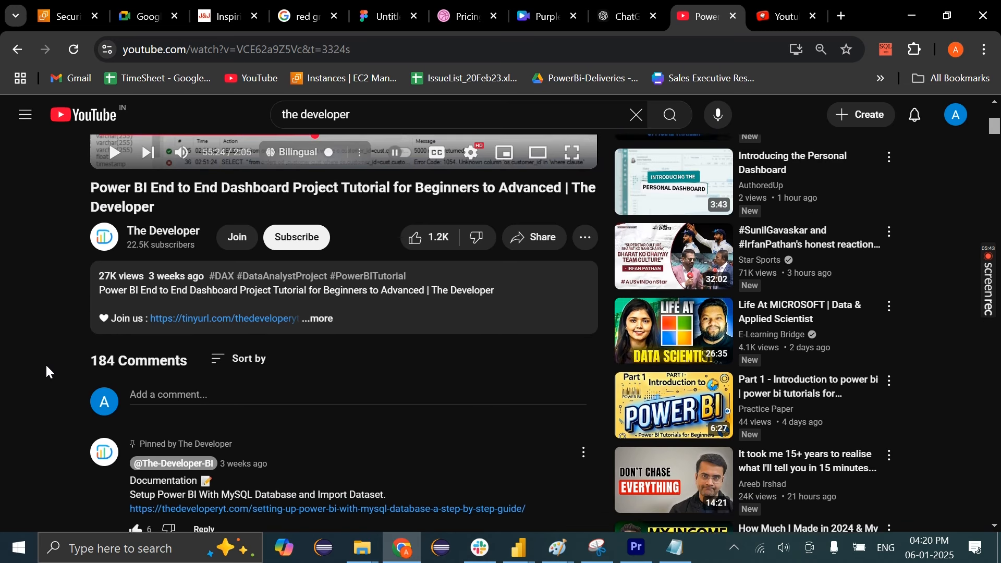
{"action": "scroll", "coordinate": [47, 367], "scroll_direction": "up", "scroll_amount": 4}
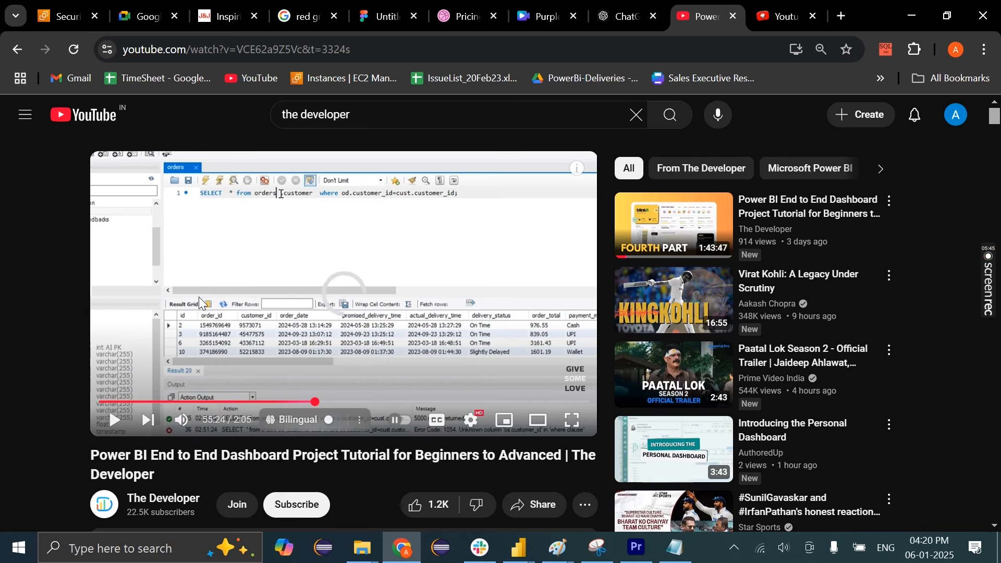
{"action": "scroll", "coordinate": [240, 277], "scroll_direction": "down", "scroll_amount": 5}
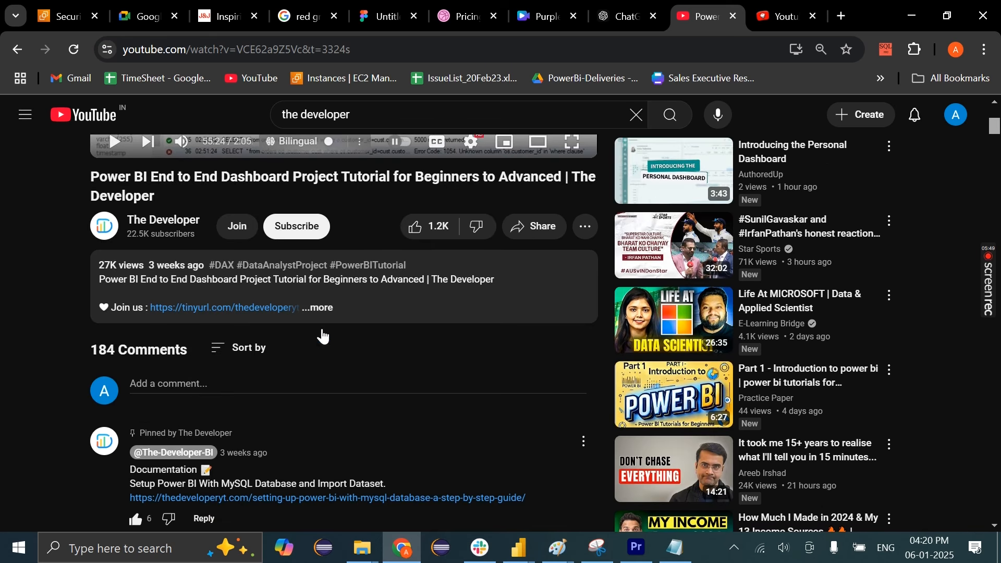
{"action": "scroll", "coordinate": [330, 337], "scroll_direction": "up", "scroll_amount": 5}
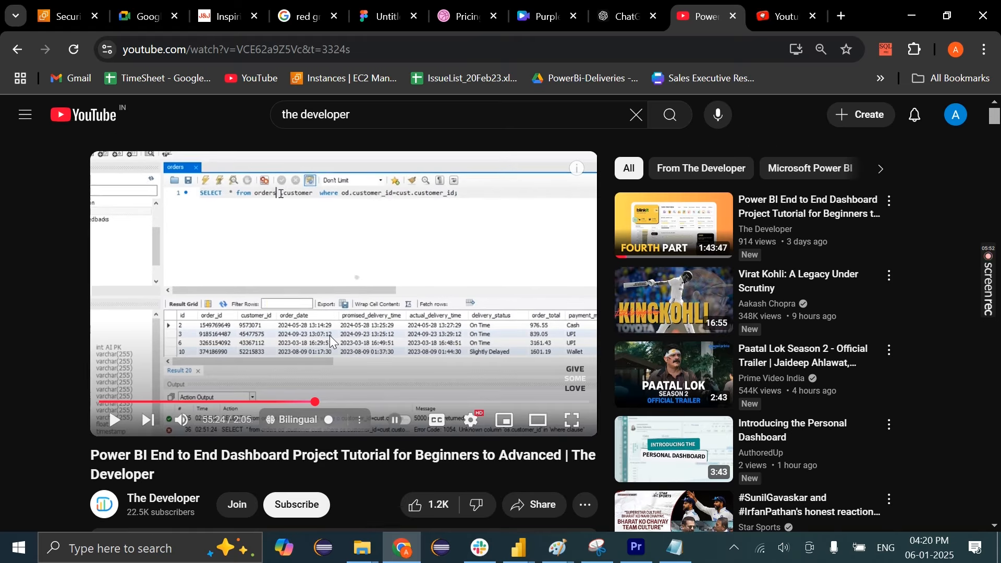
{"action": "scroll", "coordinate": [331, 336], "scroll_direction": "down", "scroll_amount": 5}
{"action": "scroll", "coordinate": [331, 338], "scroll_direction": "up", "scroll_amount": 5}
{"action": "scroll", "coordinate": [241, 318], "scroll_direction": "down", "scroll_amount": 7}
{"action": "scroll", "coordinate": [244, 320], "scroll_direction": "up", "scroll_amount": 5}
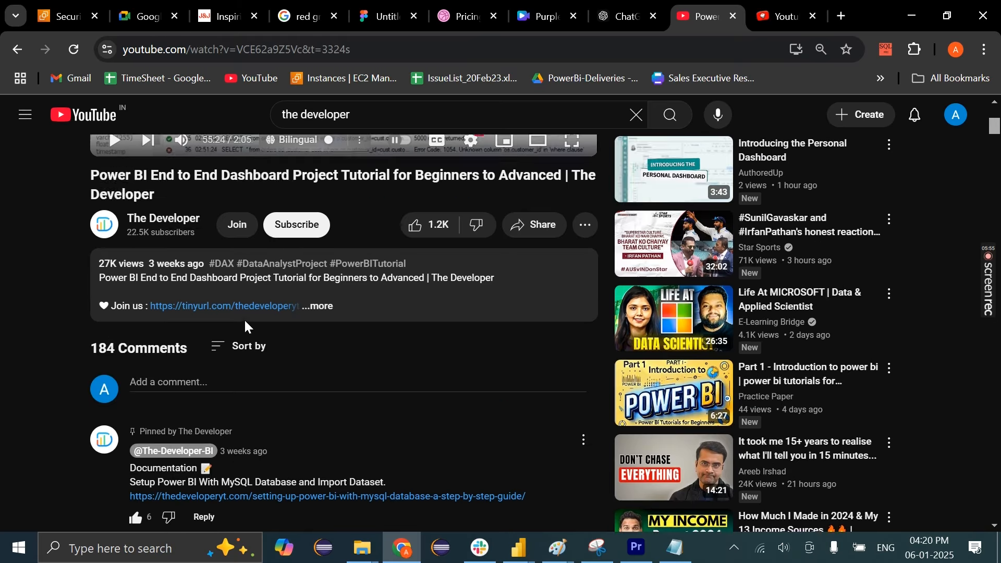